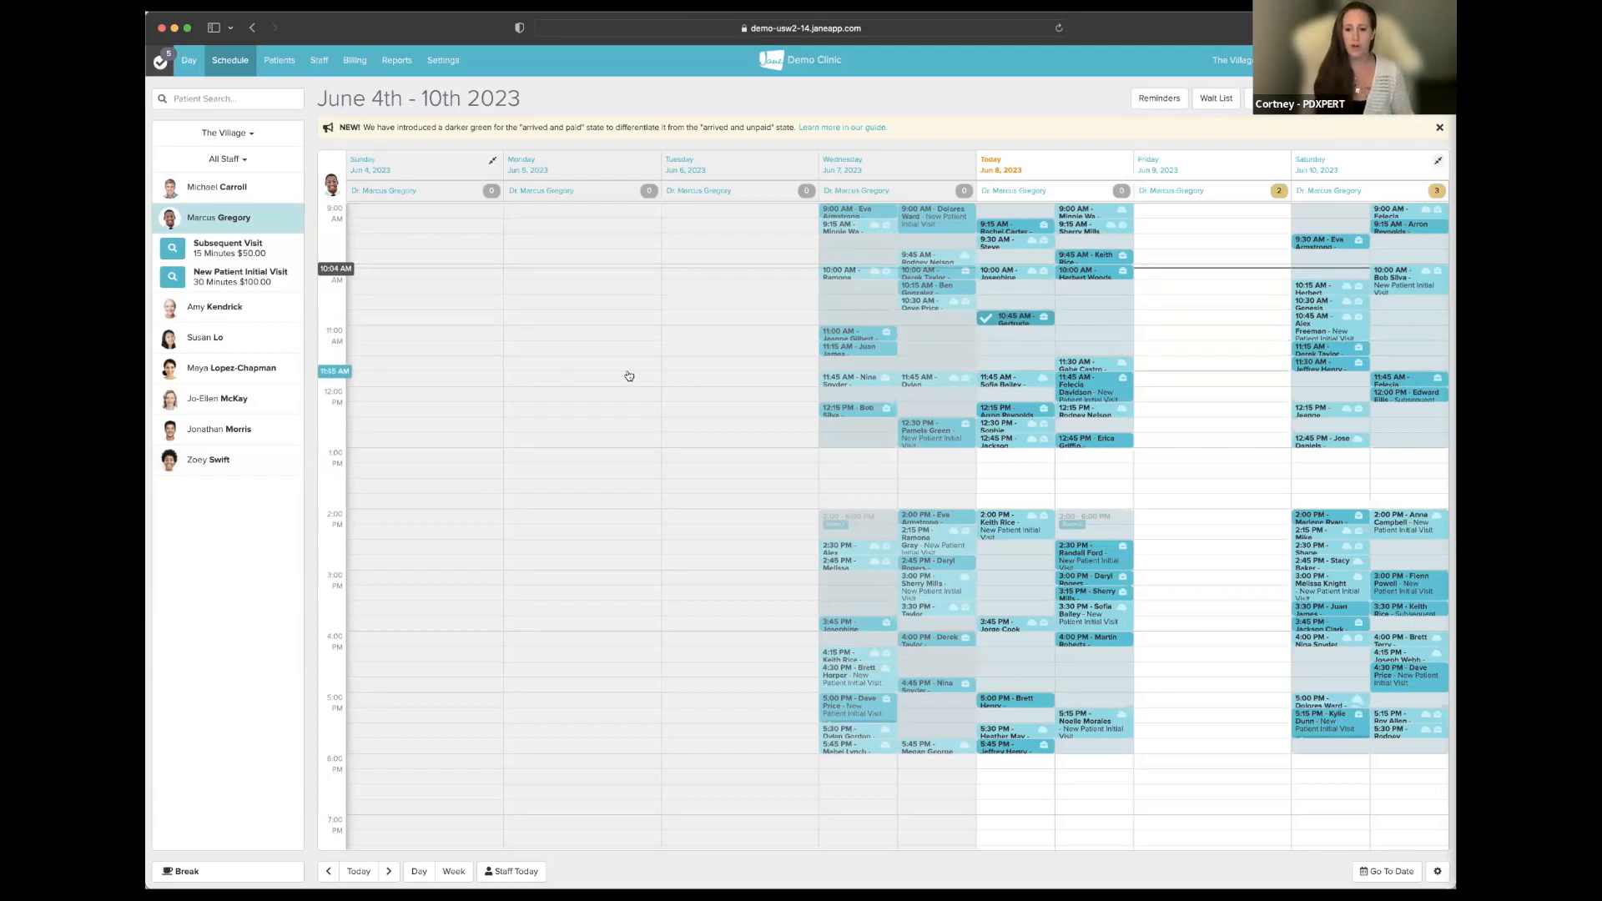
- Open the June 8 10:45 booking and review its insurance info: 98941, 97140, Aetna and Blue Cross
click(1022, 343)
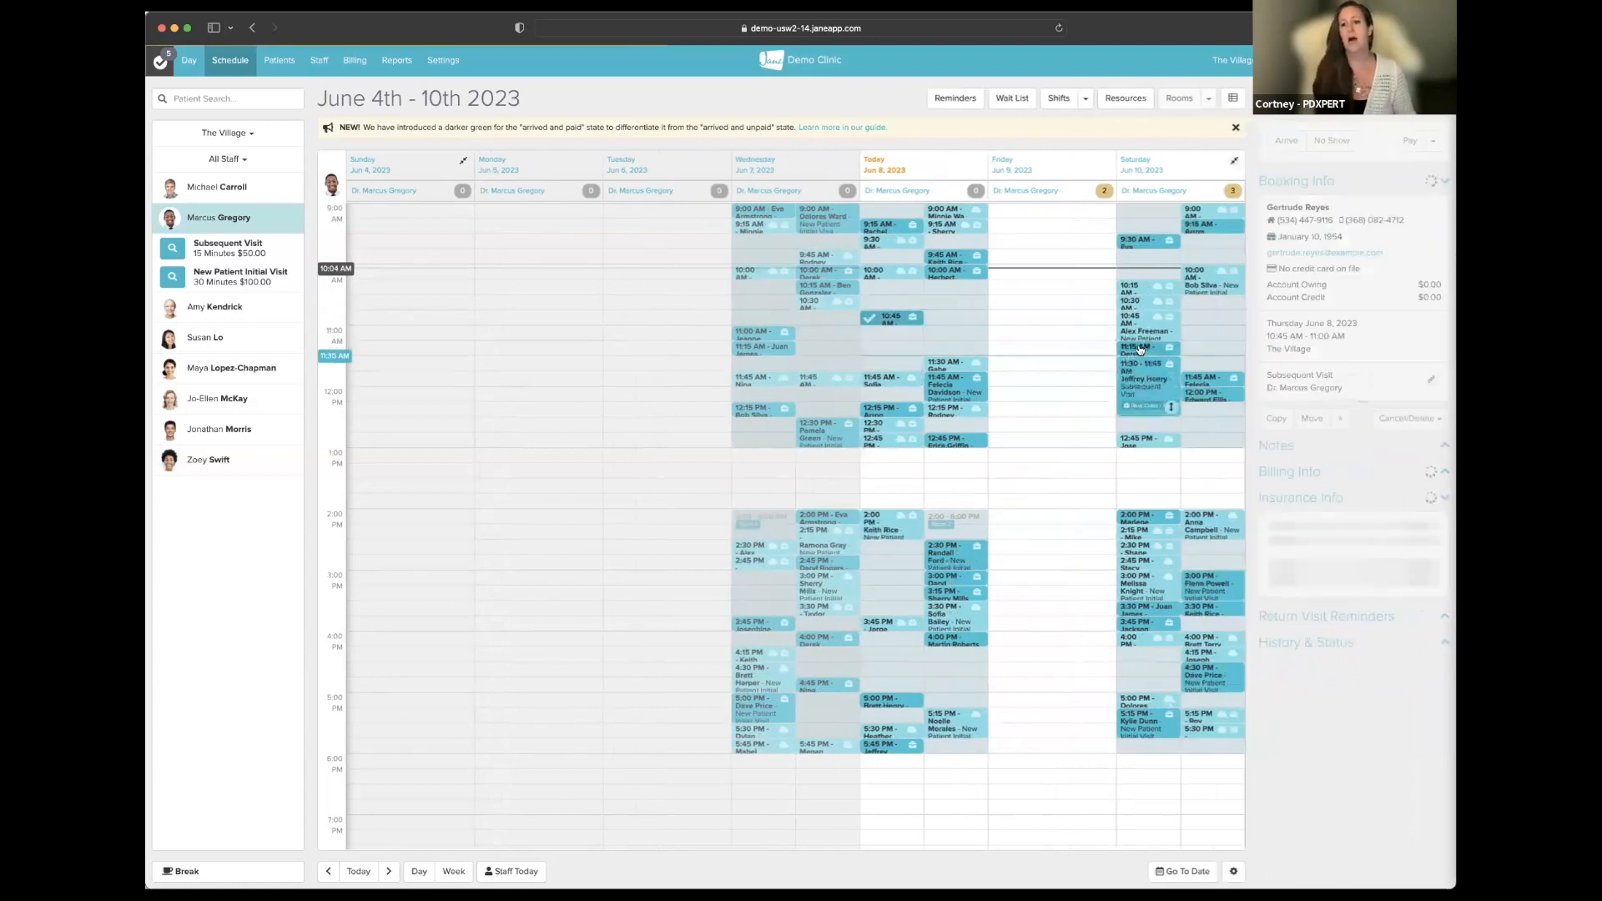
scroll(1357, 564, down, 3)
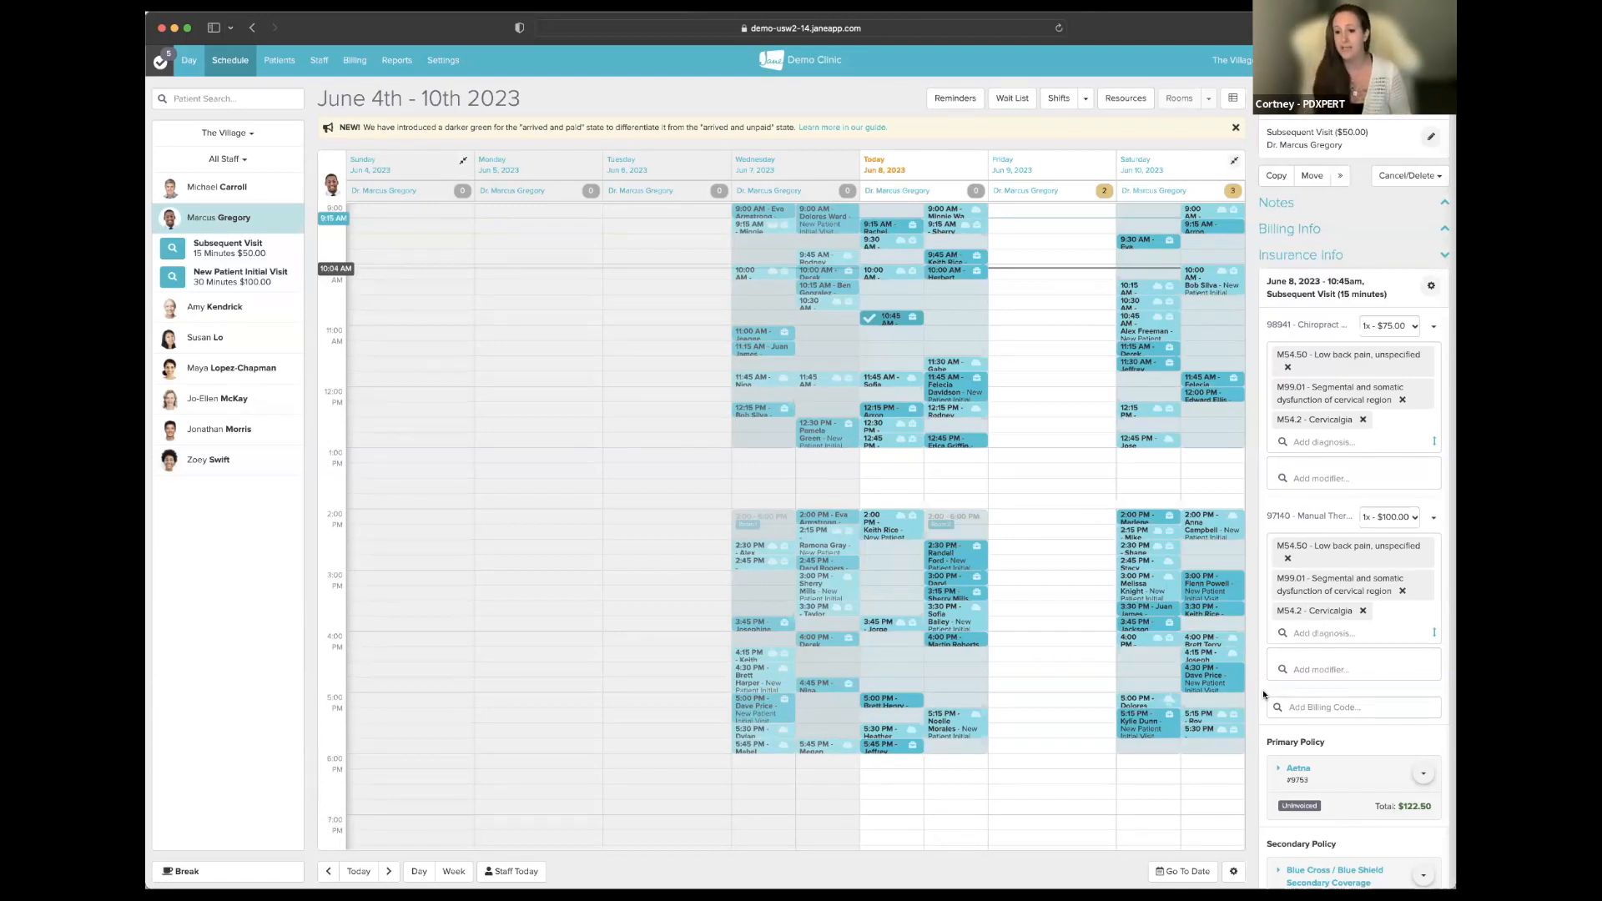
scroll(1209, 584, down, 1)
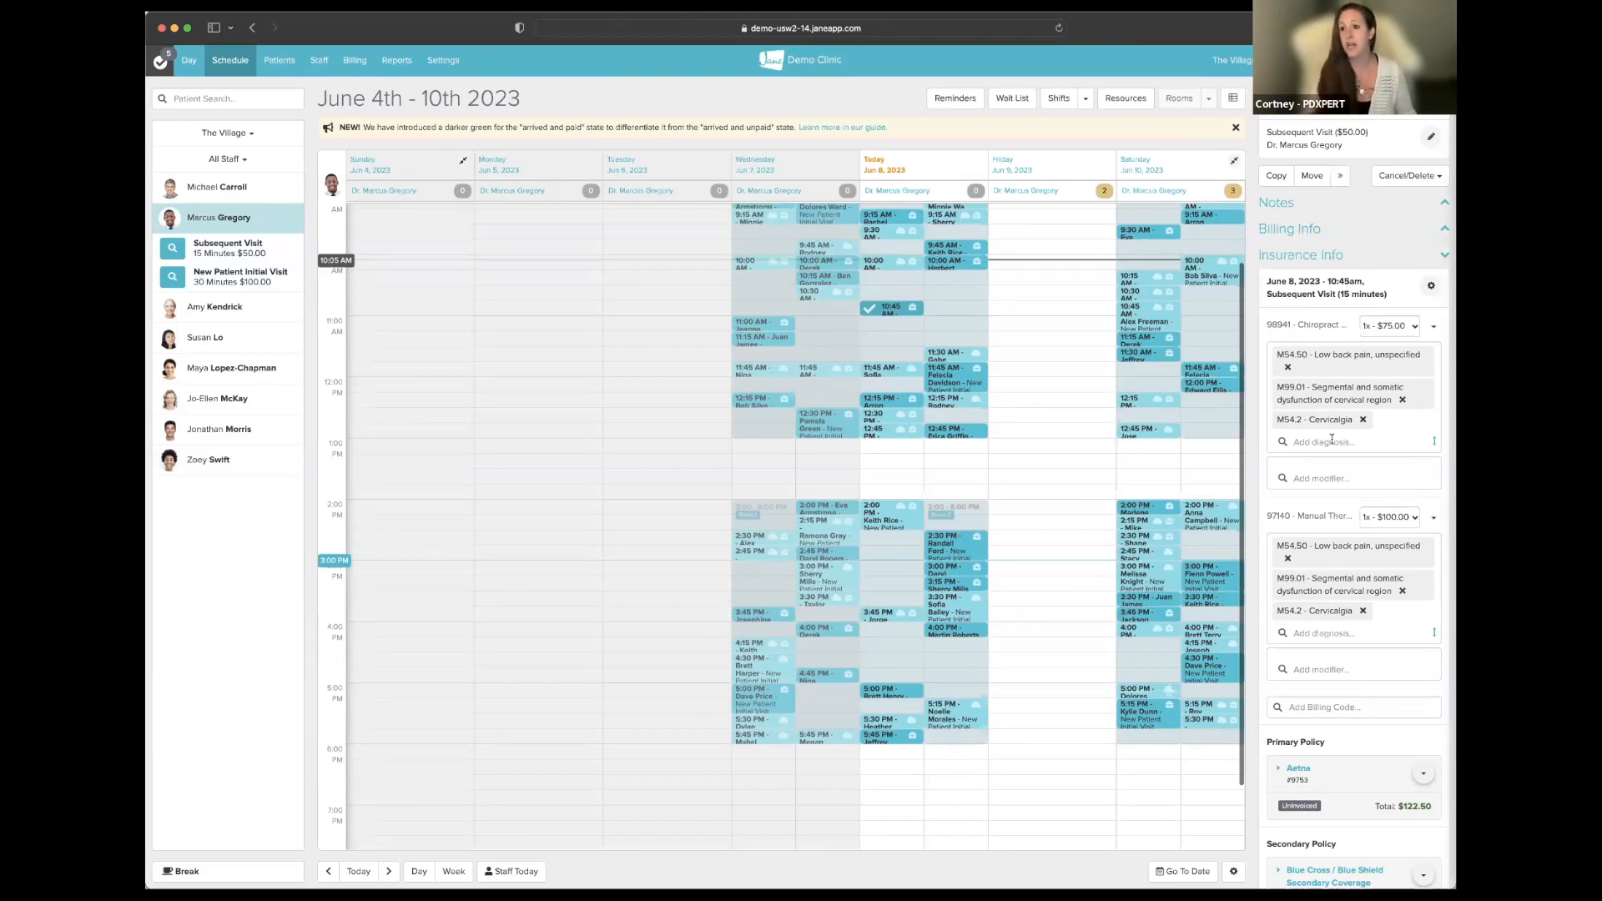
scroll(1323, 576, down, 4)
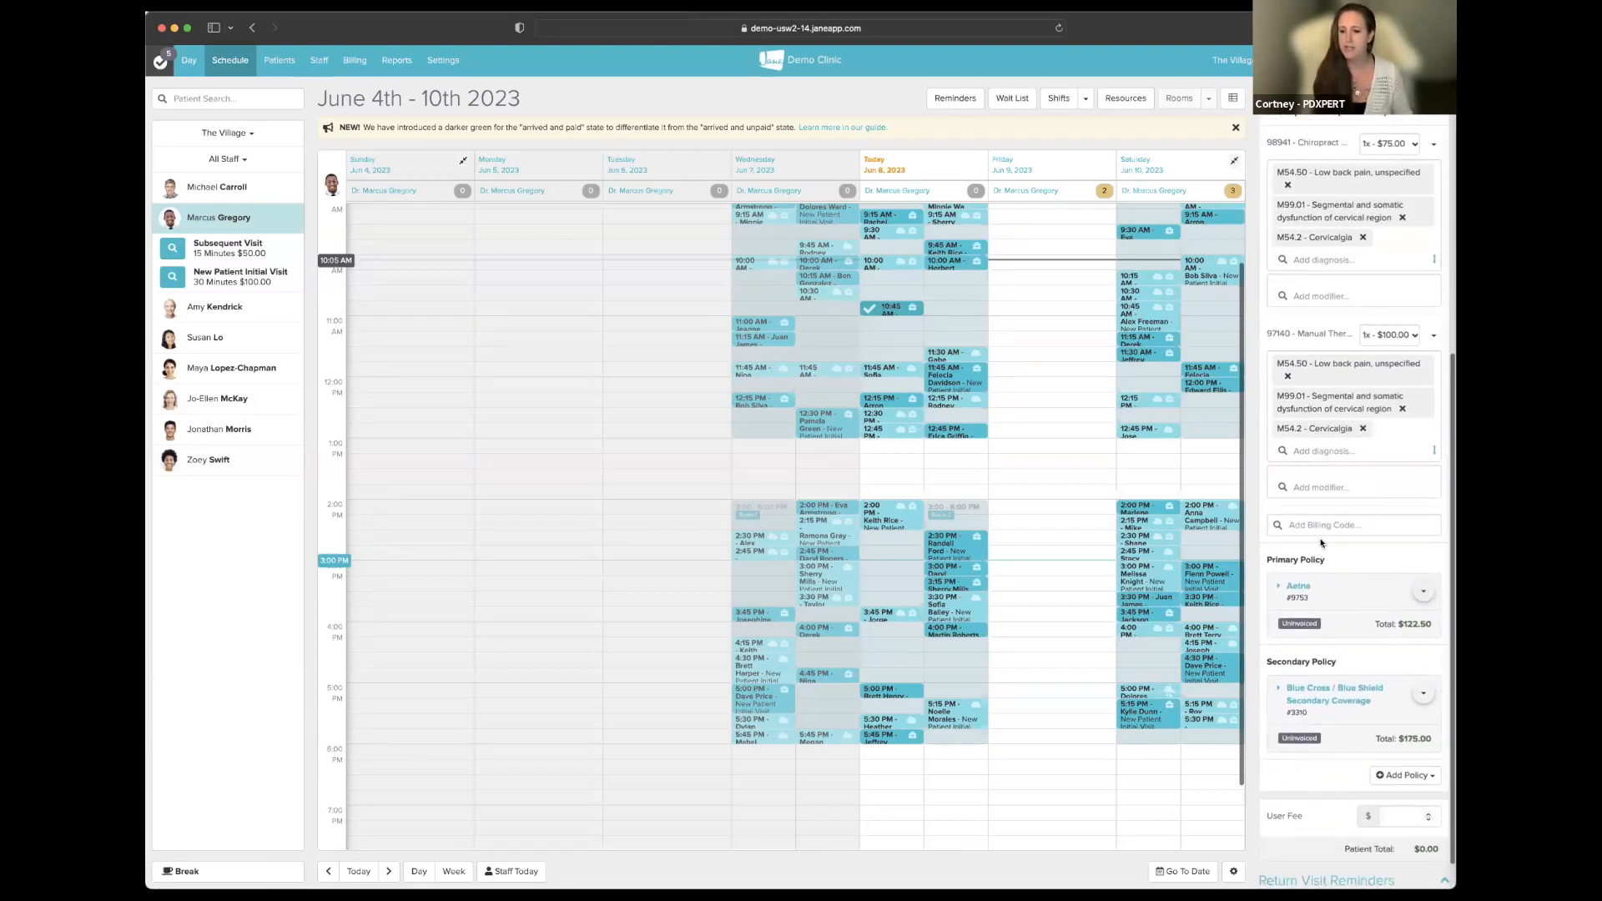
click(1389, 776)
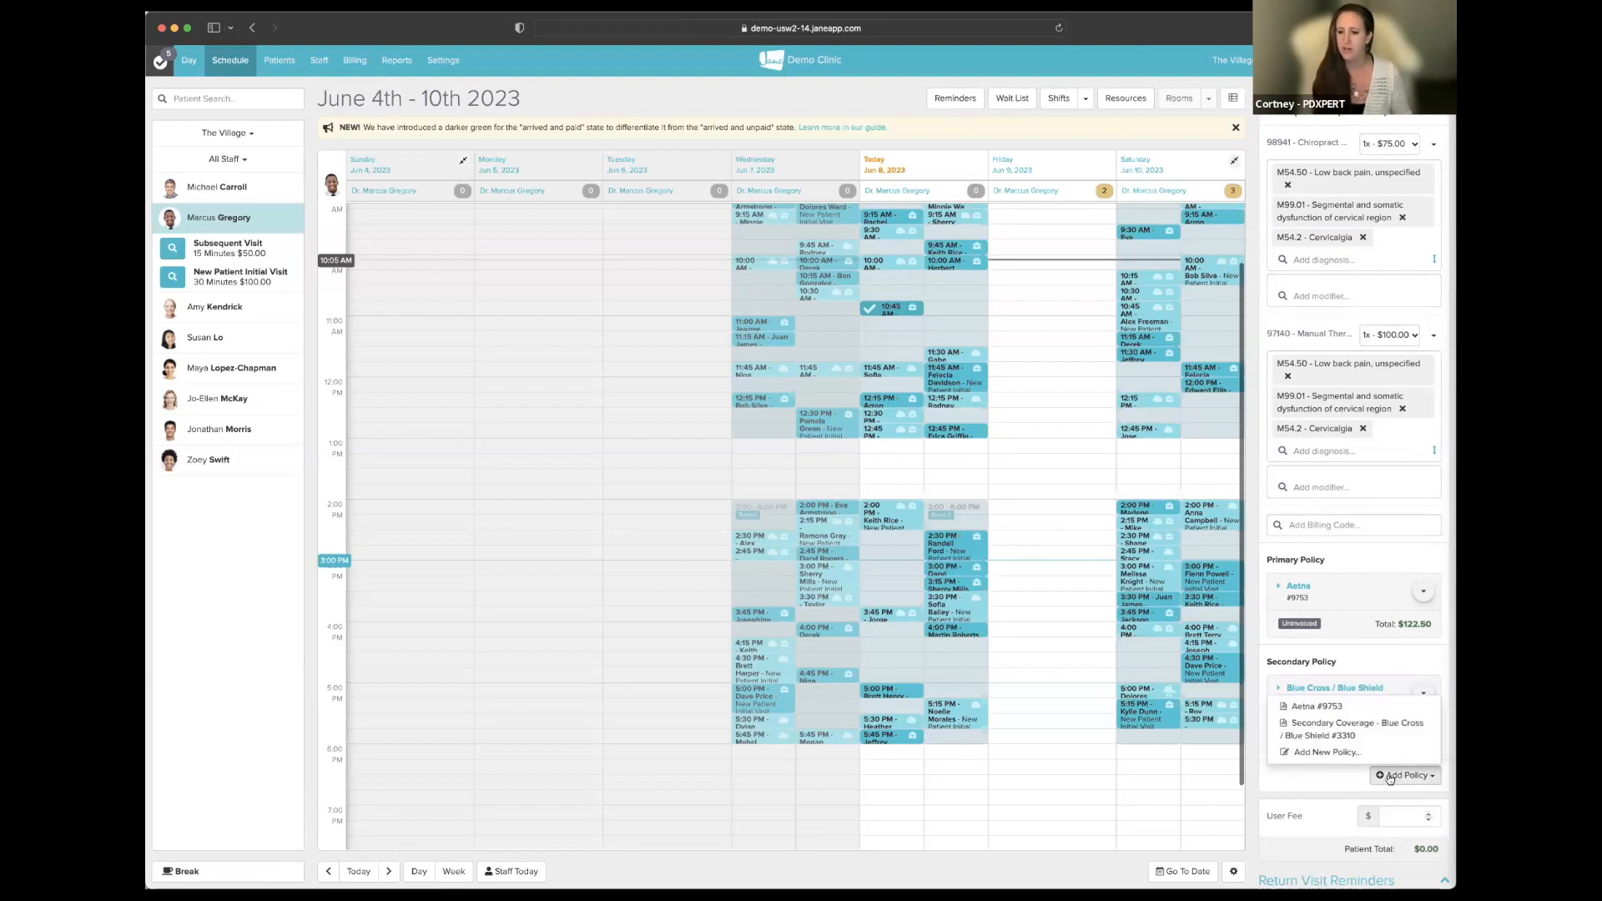
click(1340, 725)
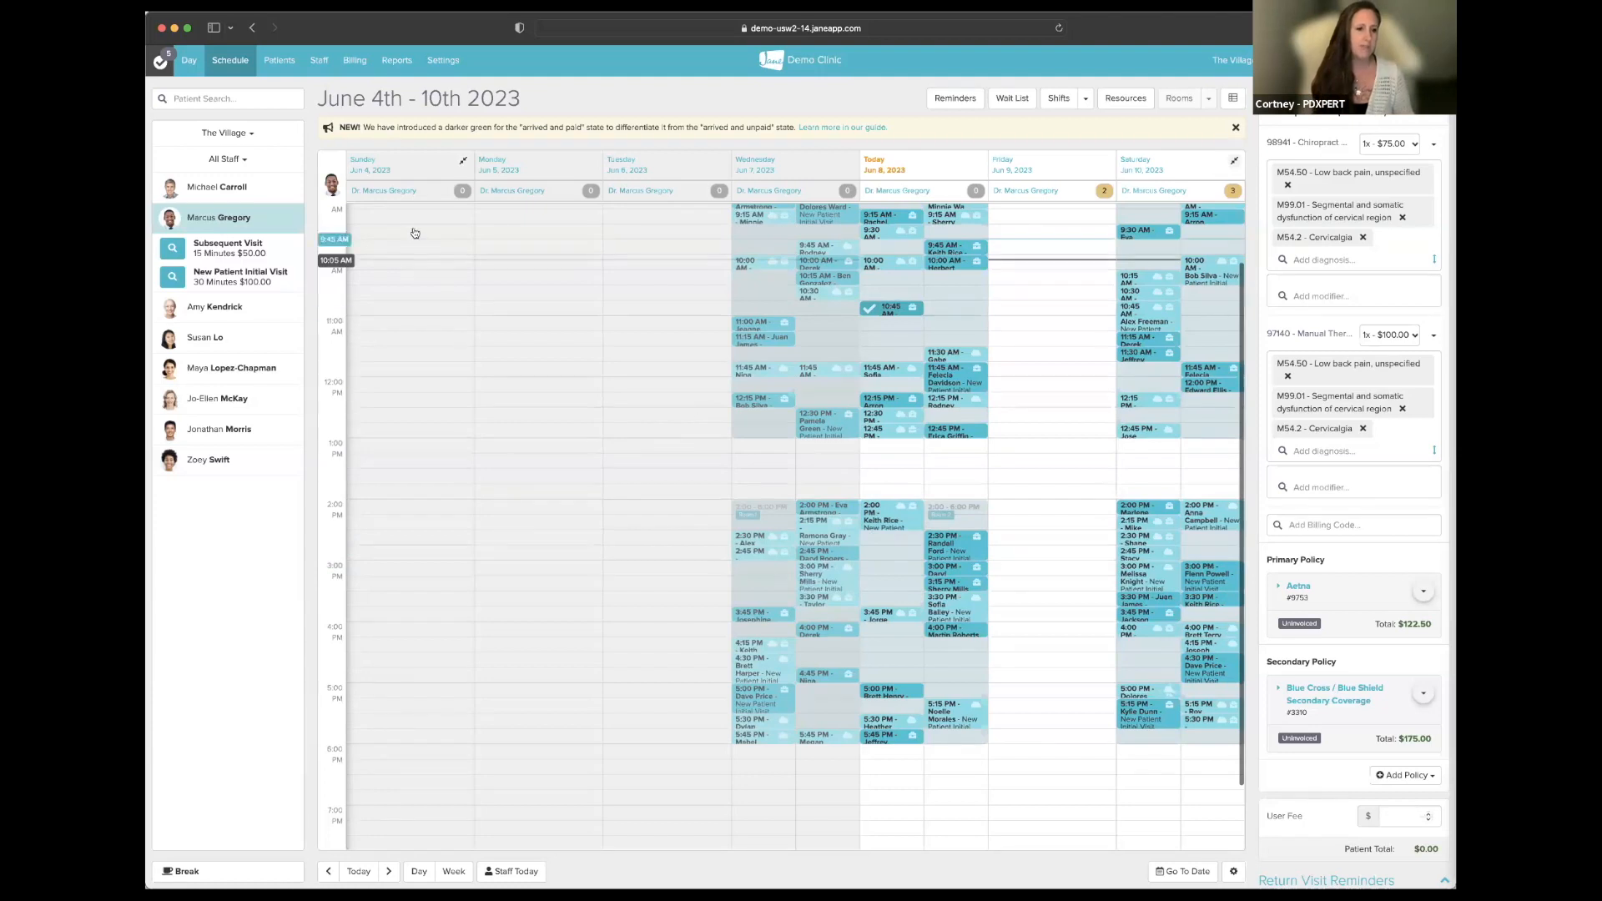
- Switch to the Day view and open the 10:45 patient's chart with the June 8 draft on top
click(187, 61)
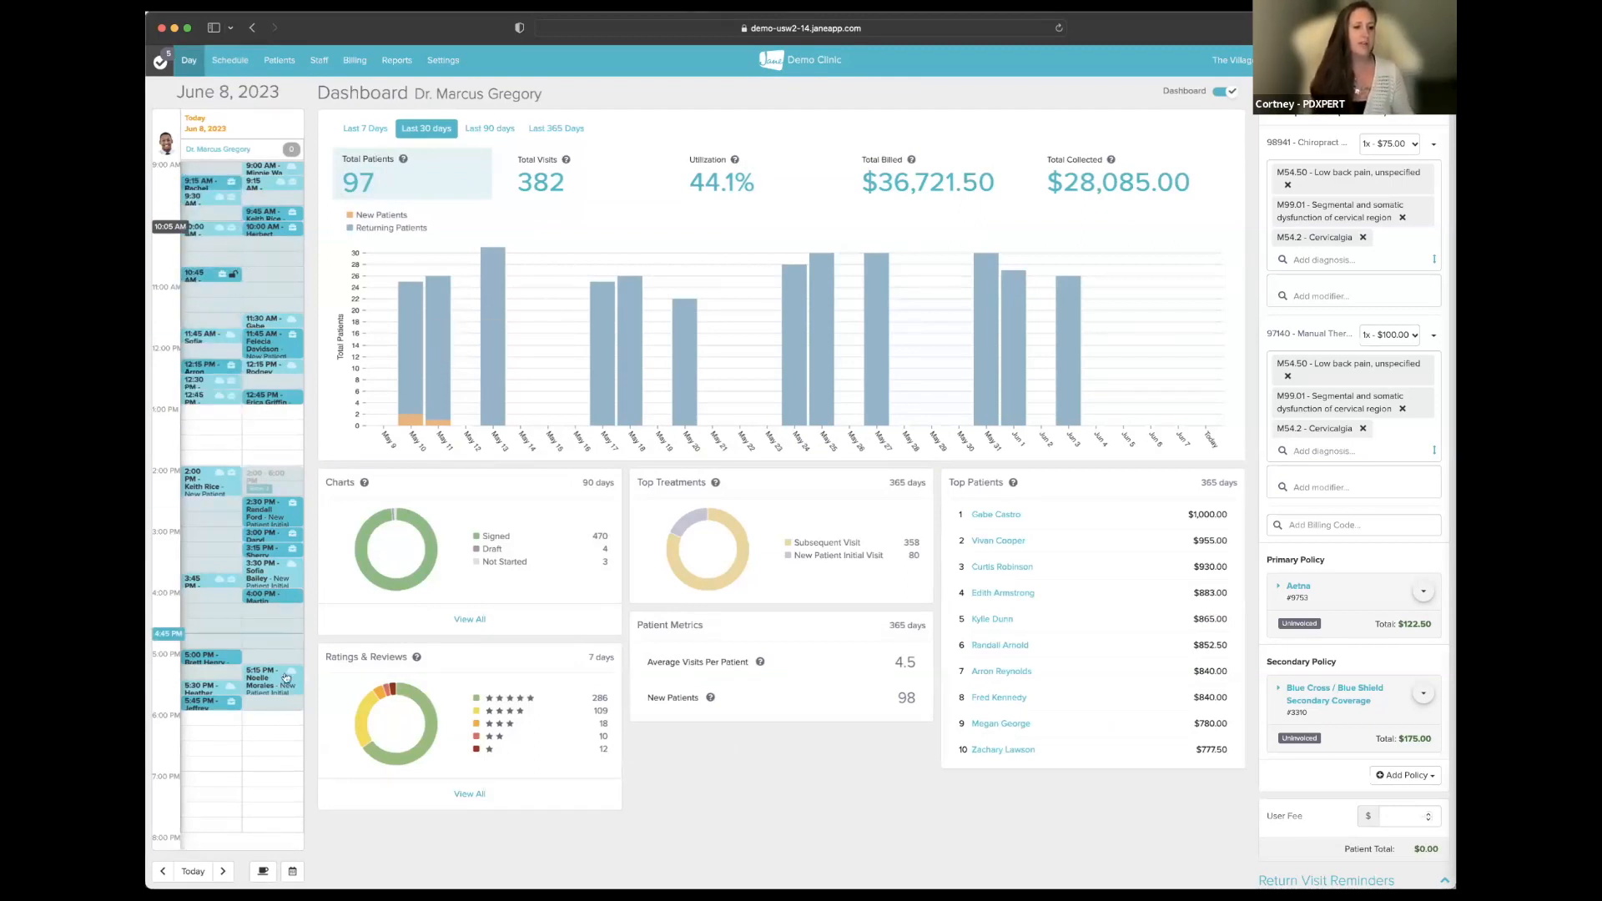
mouse_move(425, 562)
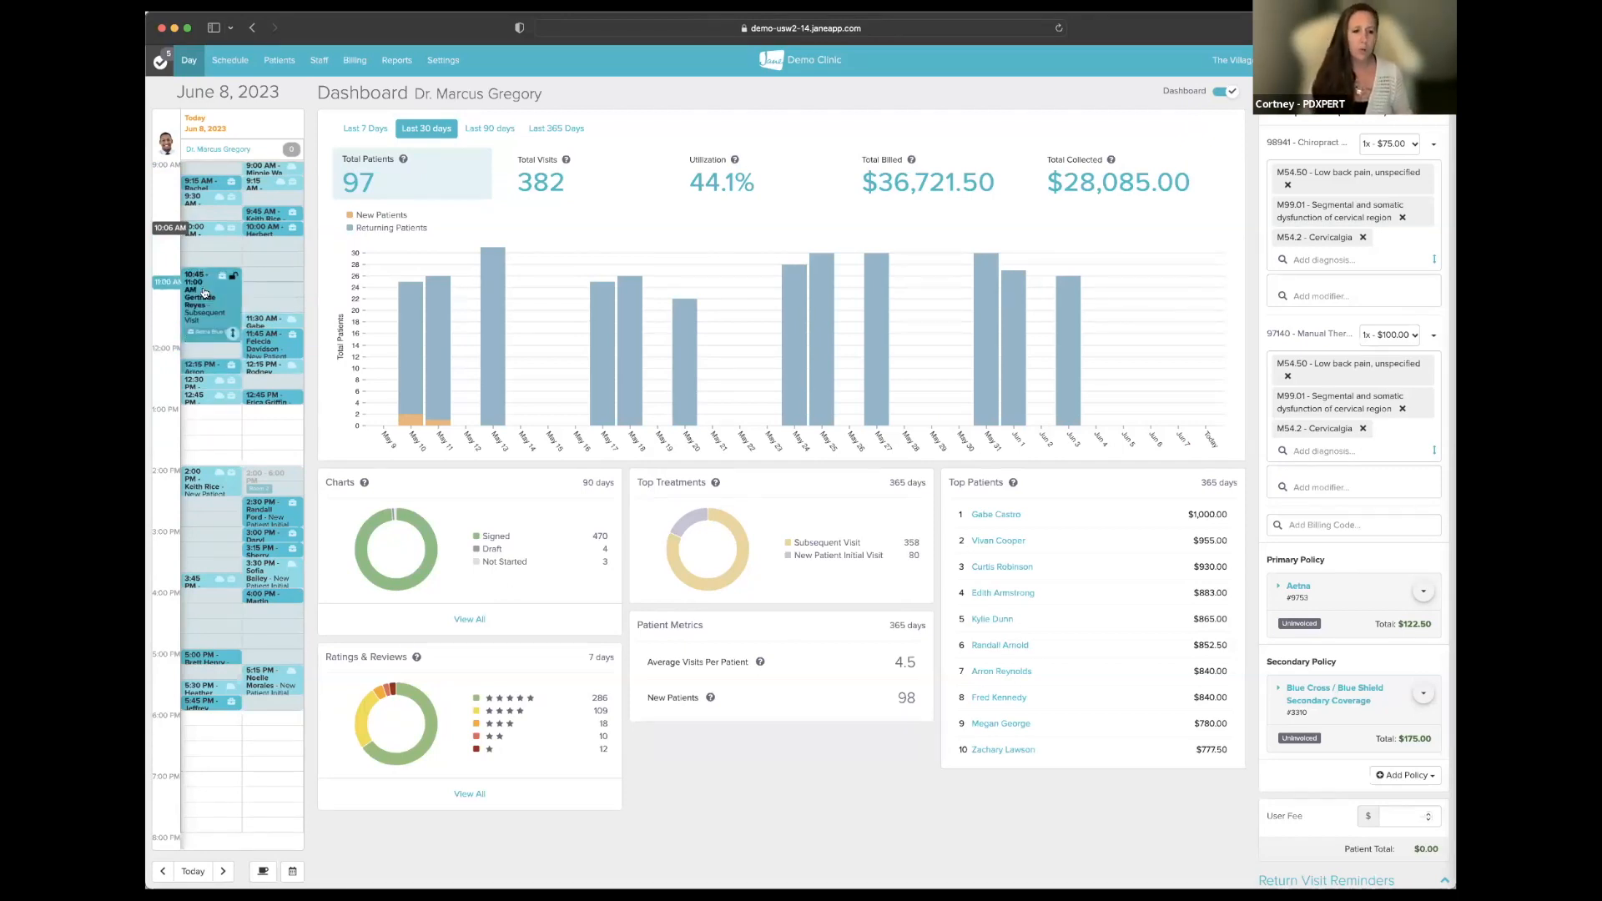
click(204, 292)
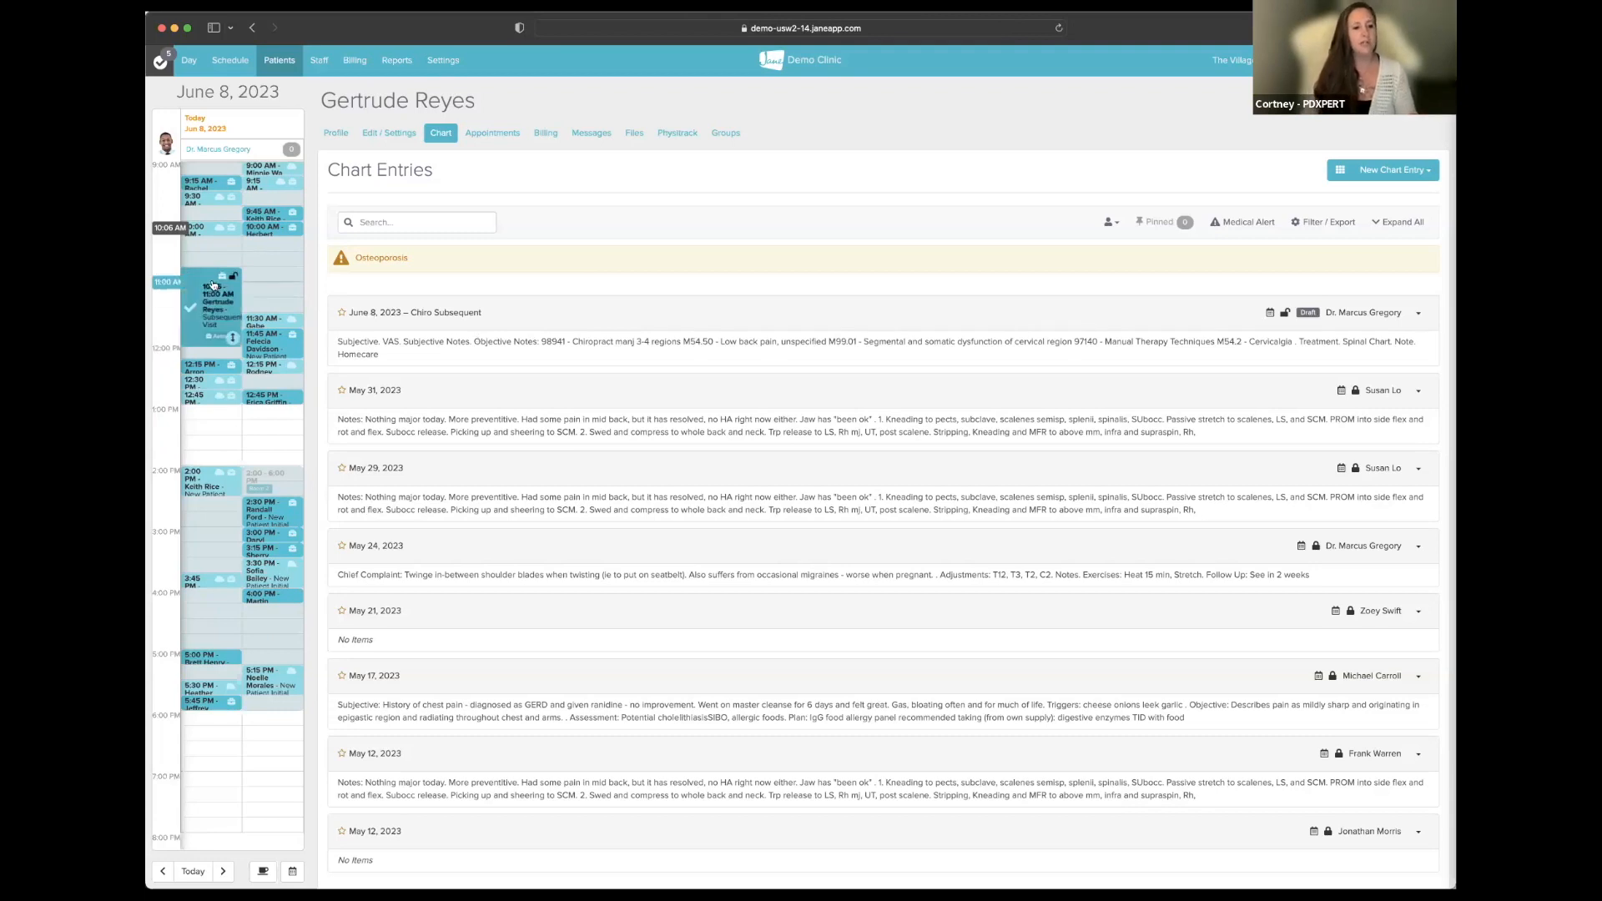
click(1378, 168)
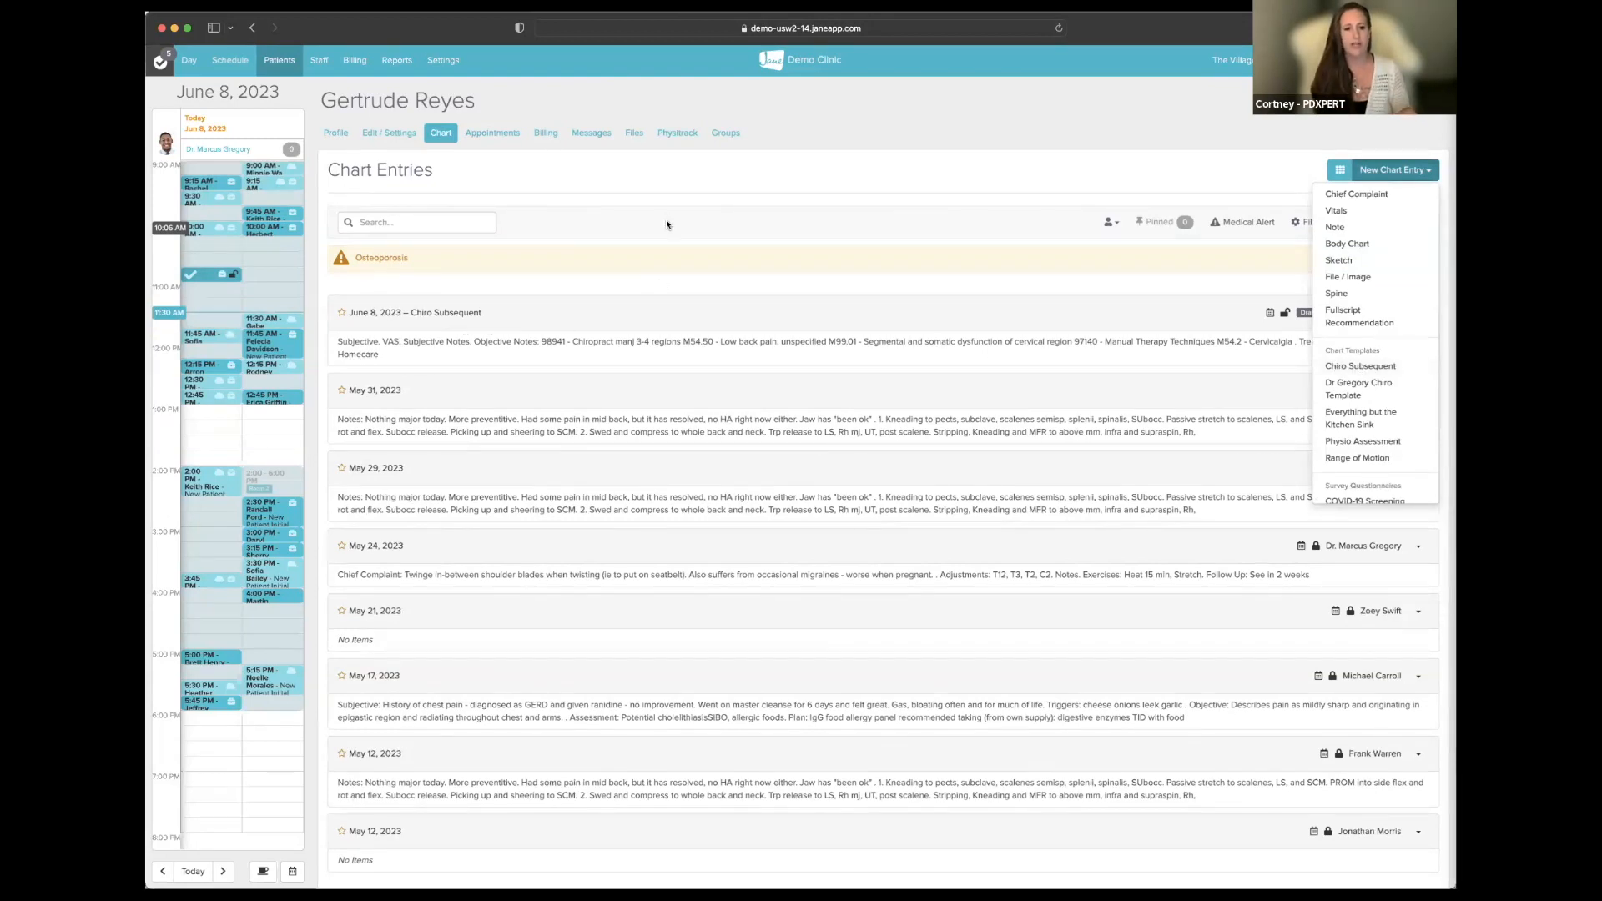
click(500, 250)
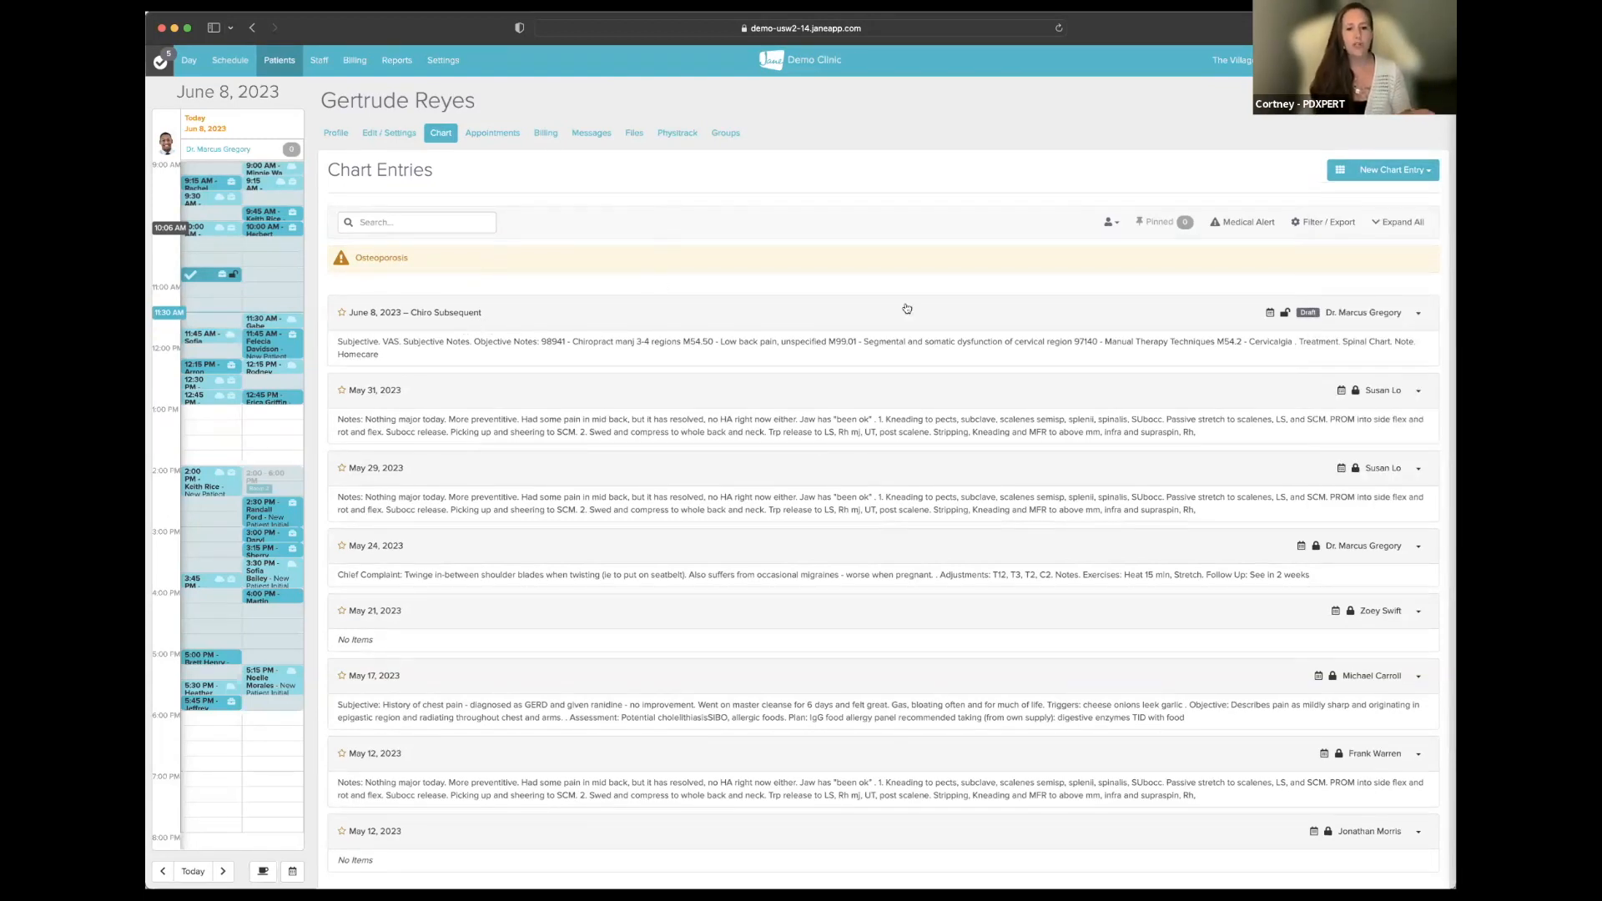
mouse_move(1269, 315)
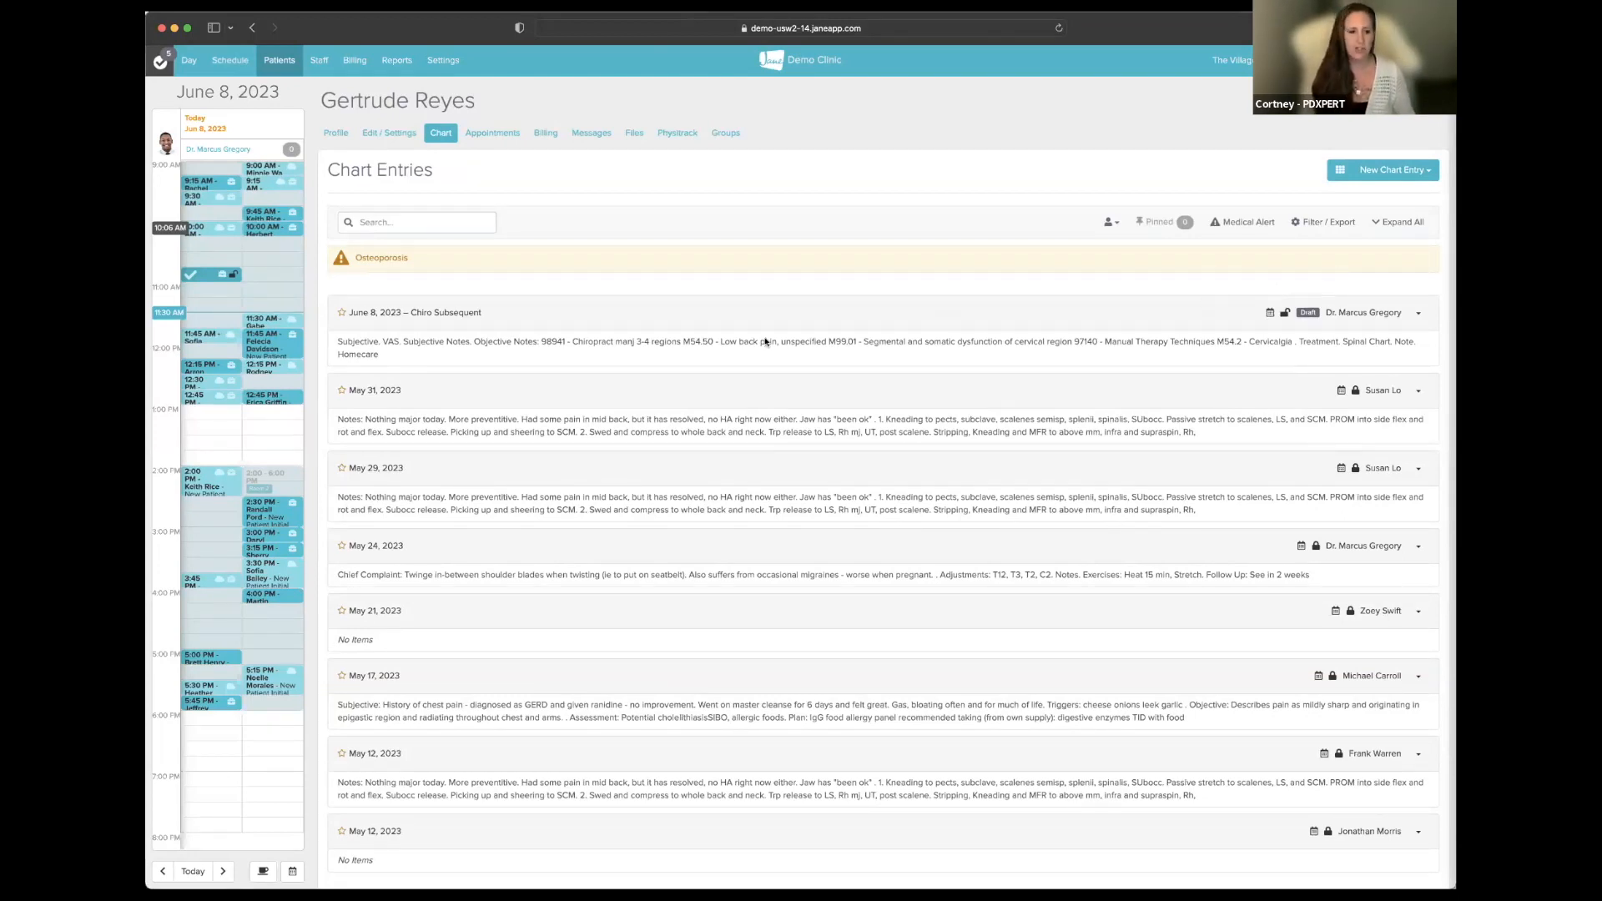
mouse_move(202, 283)
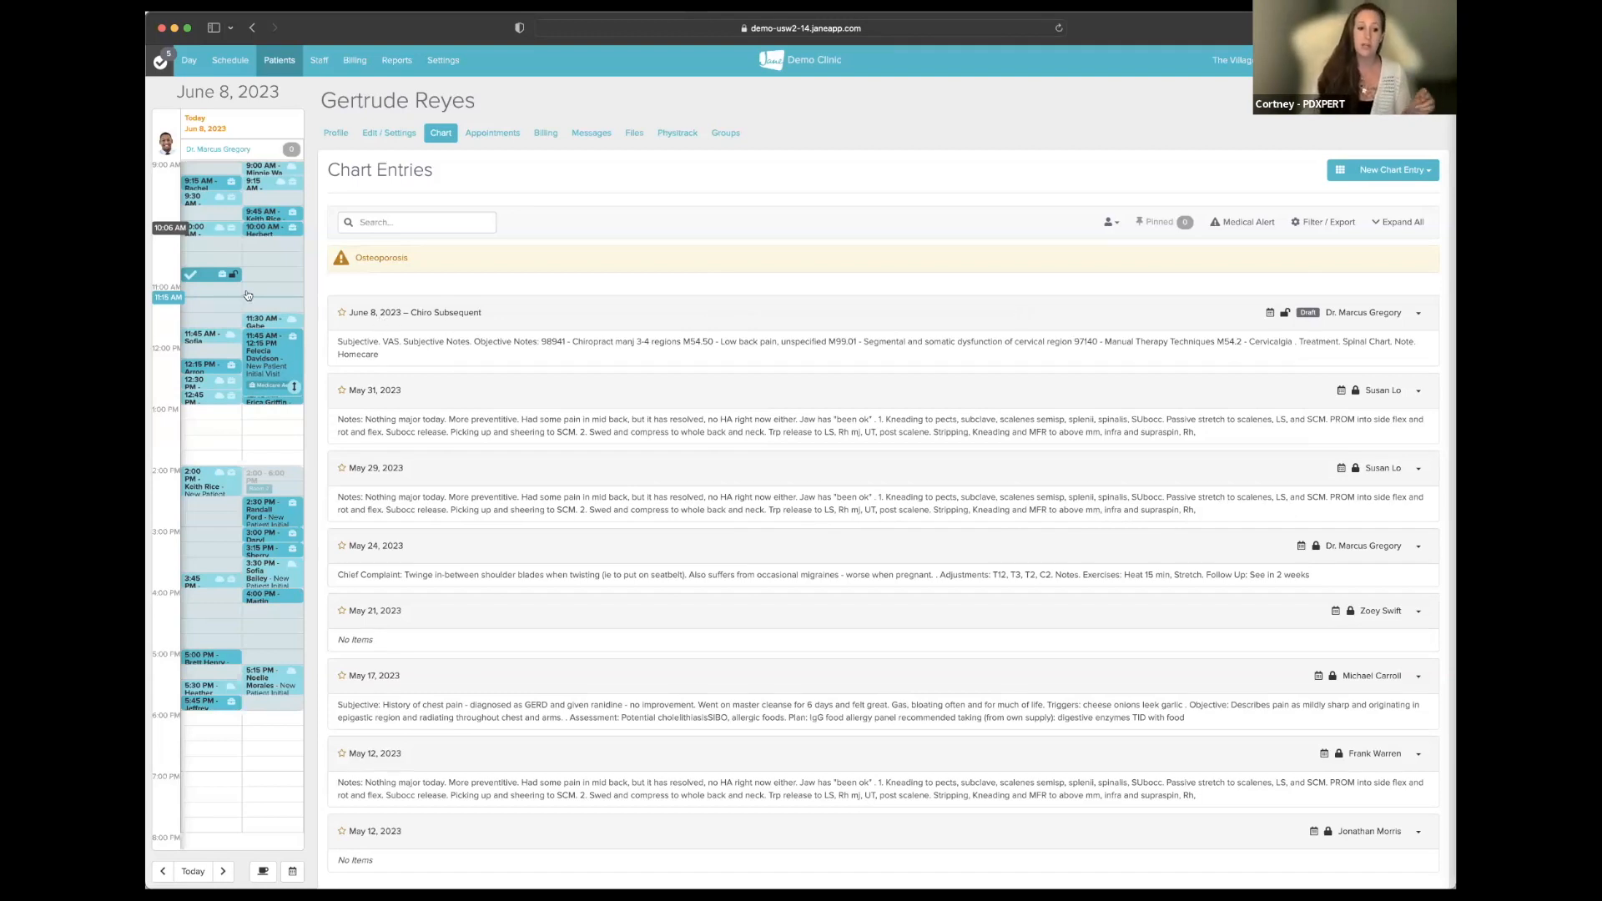
mouse_move(210, 289)
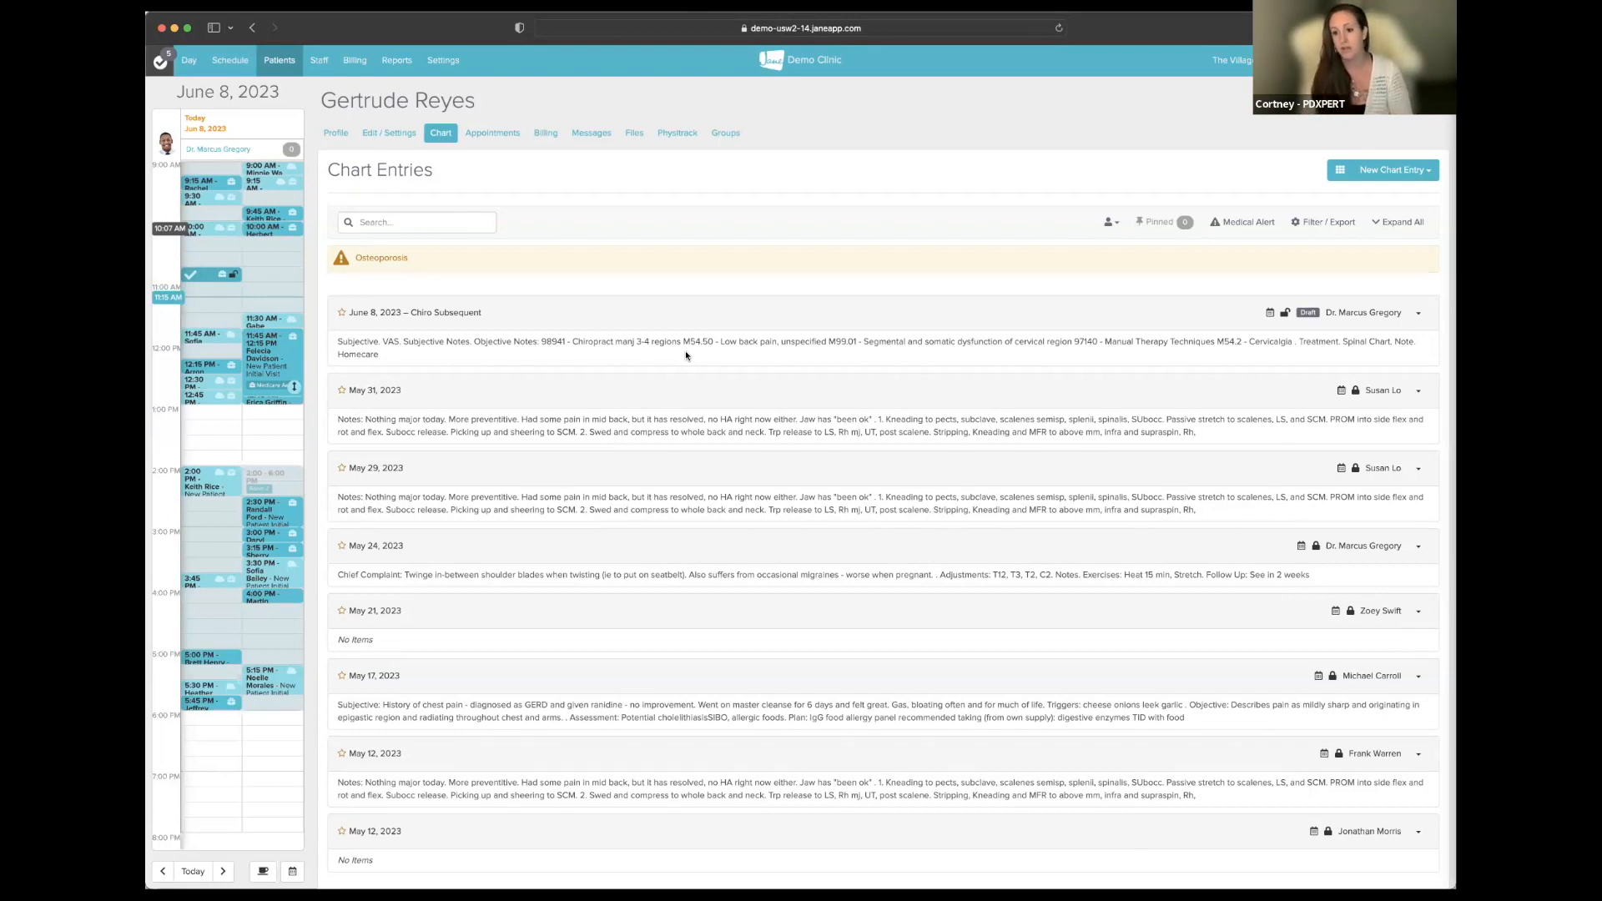
mouse_move(1271, 313)
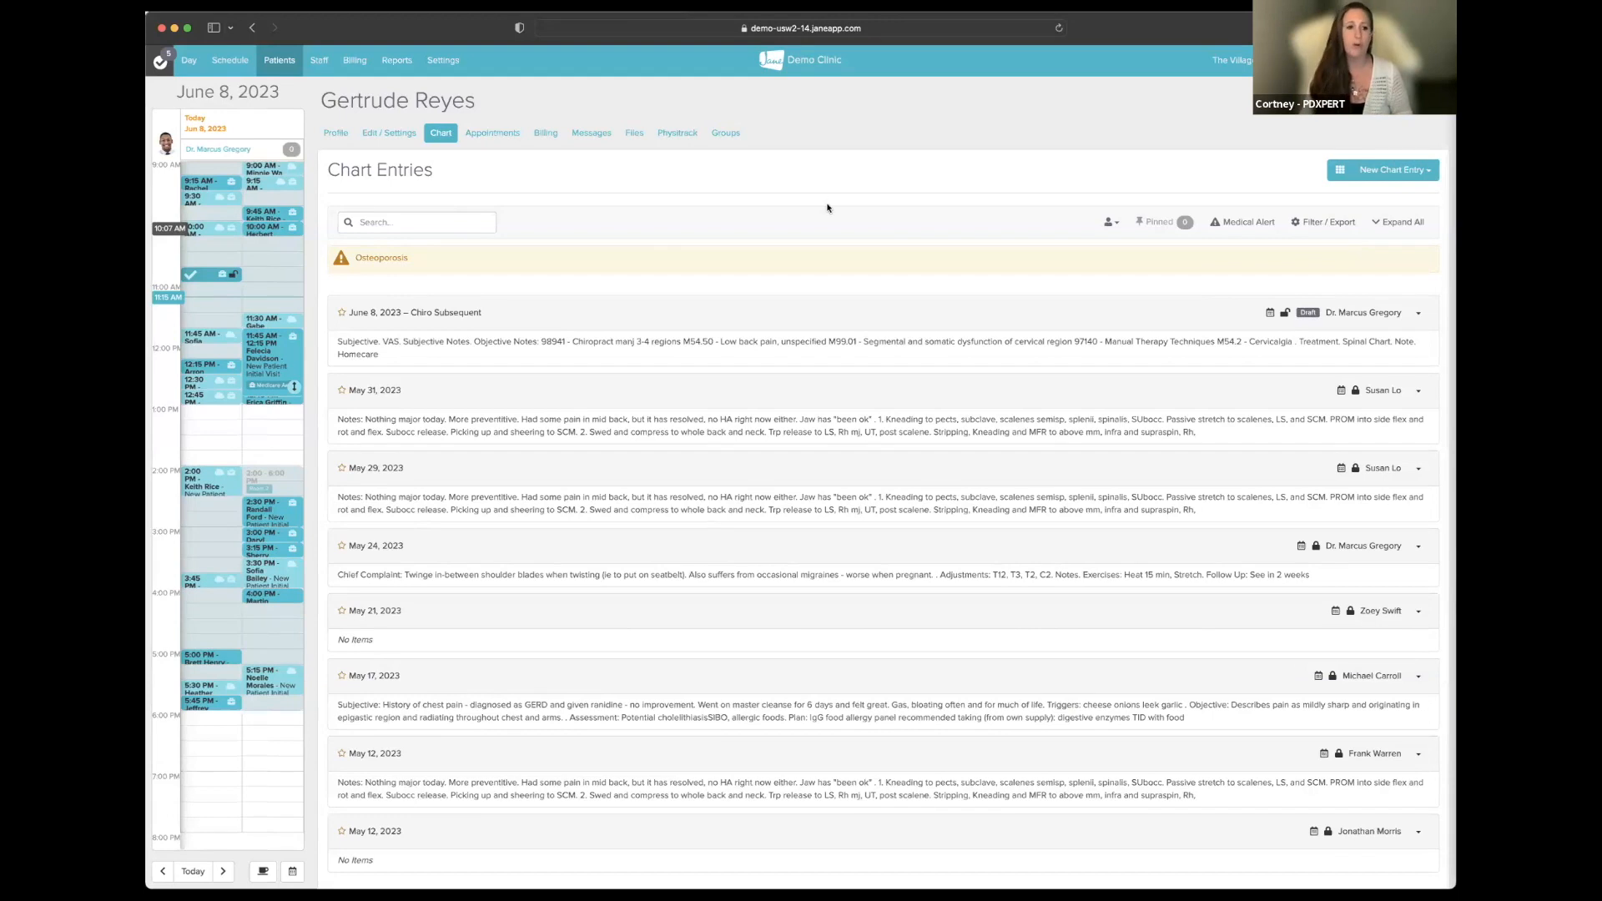
click(353, 62)
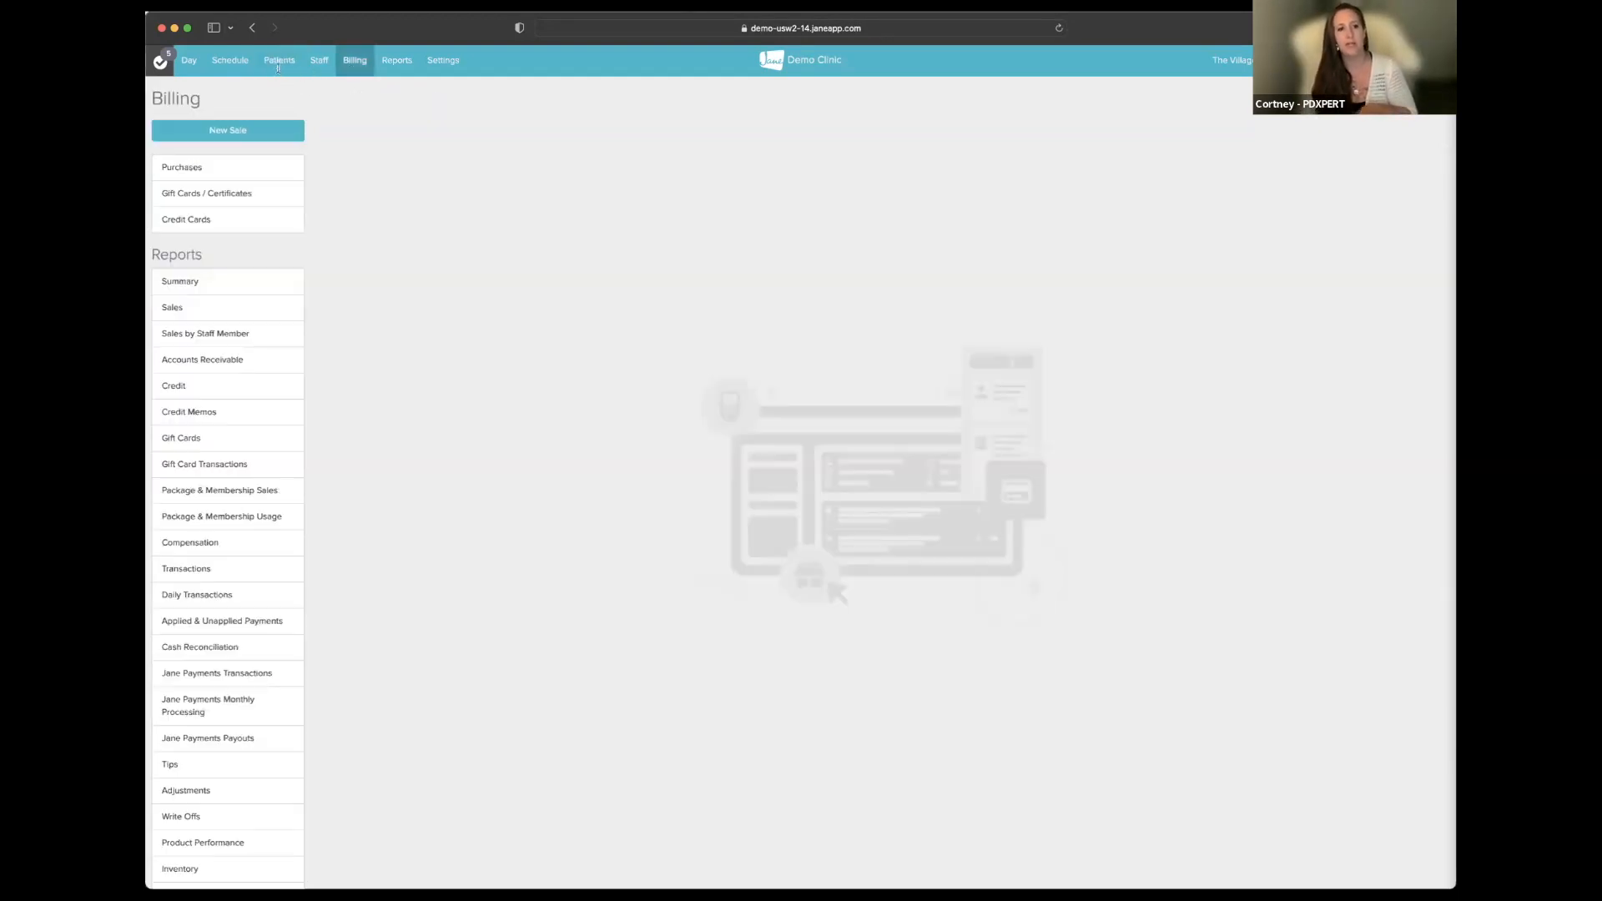
click(279, 64)
click(261, 104)
text(gertude)
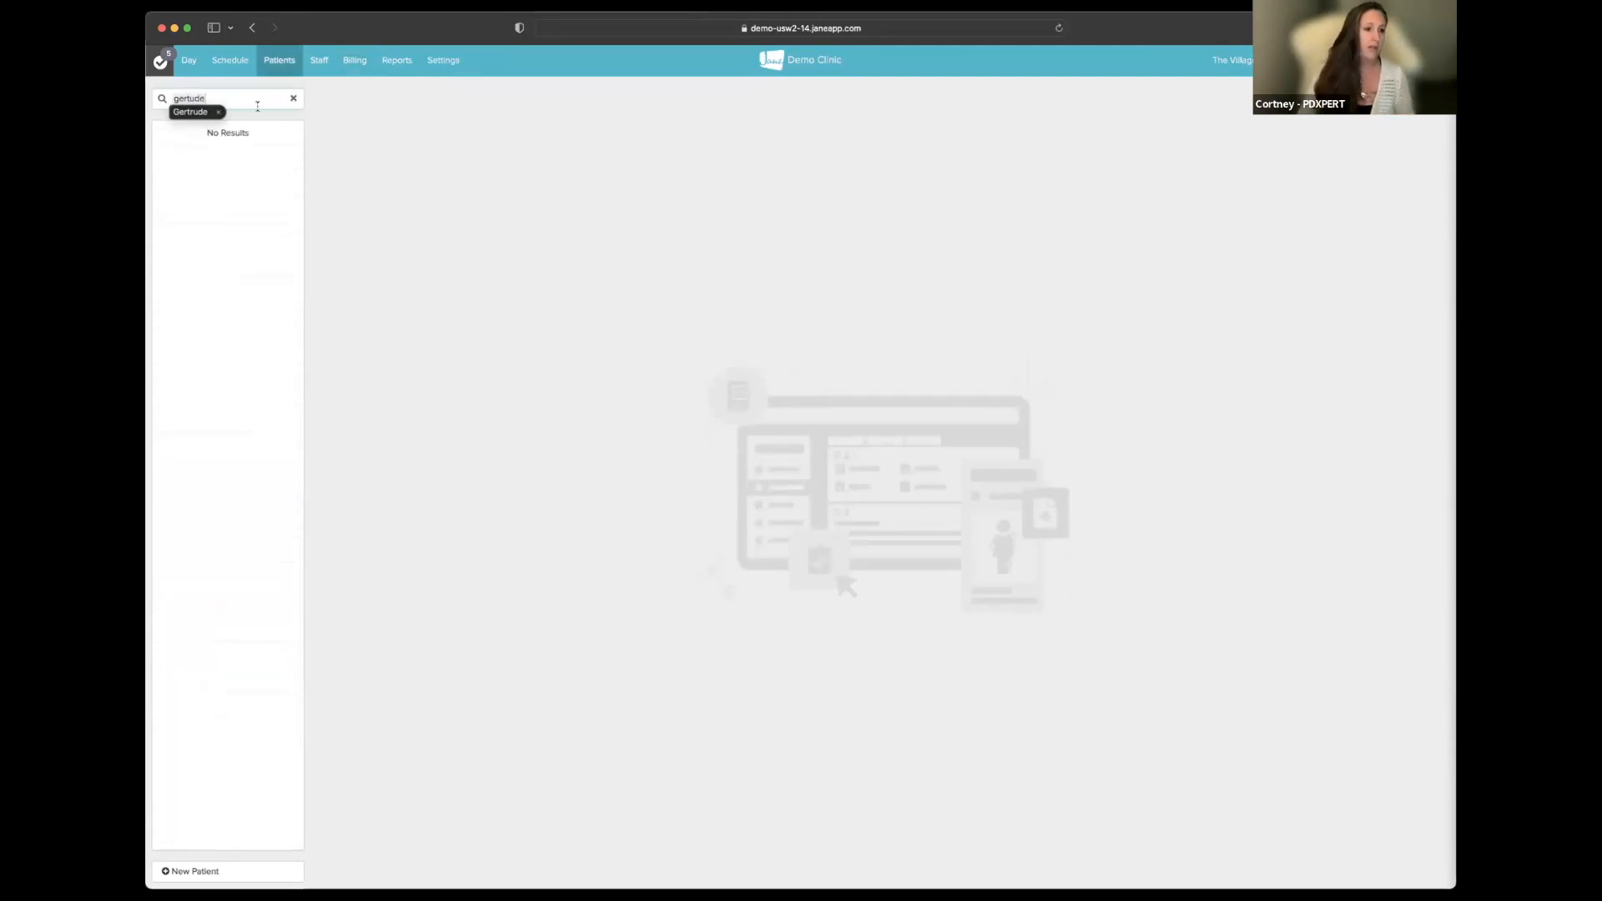
click(194, 113)
click(201, 132)
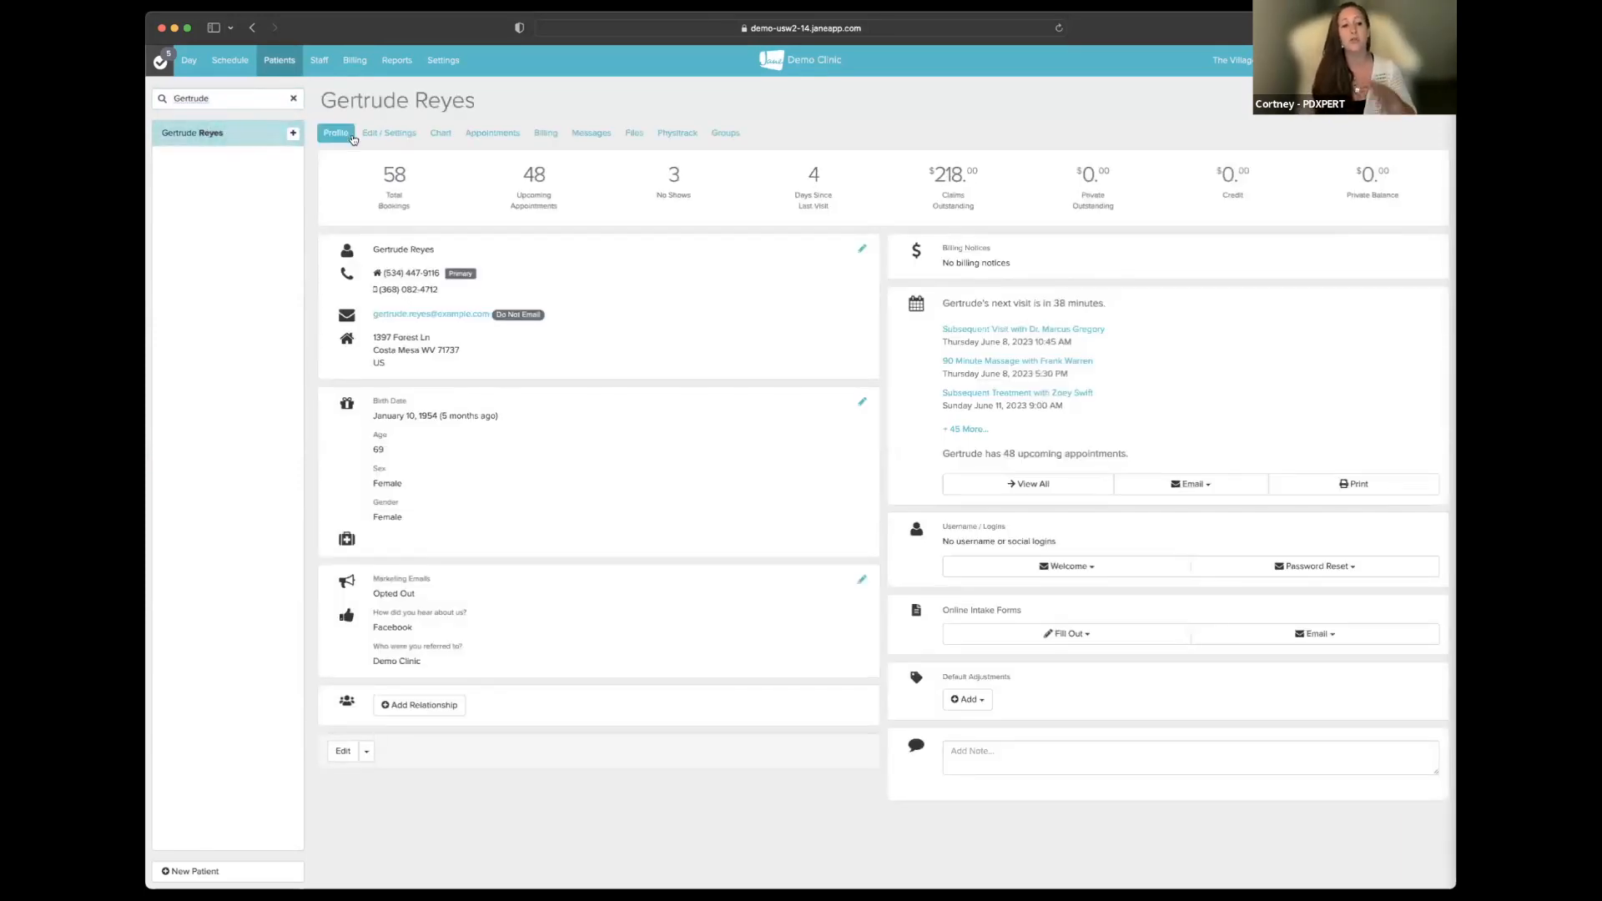
click(440, 134)
click(1392, 169)
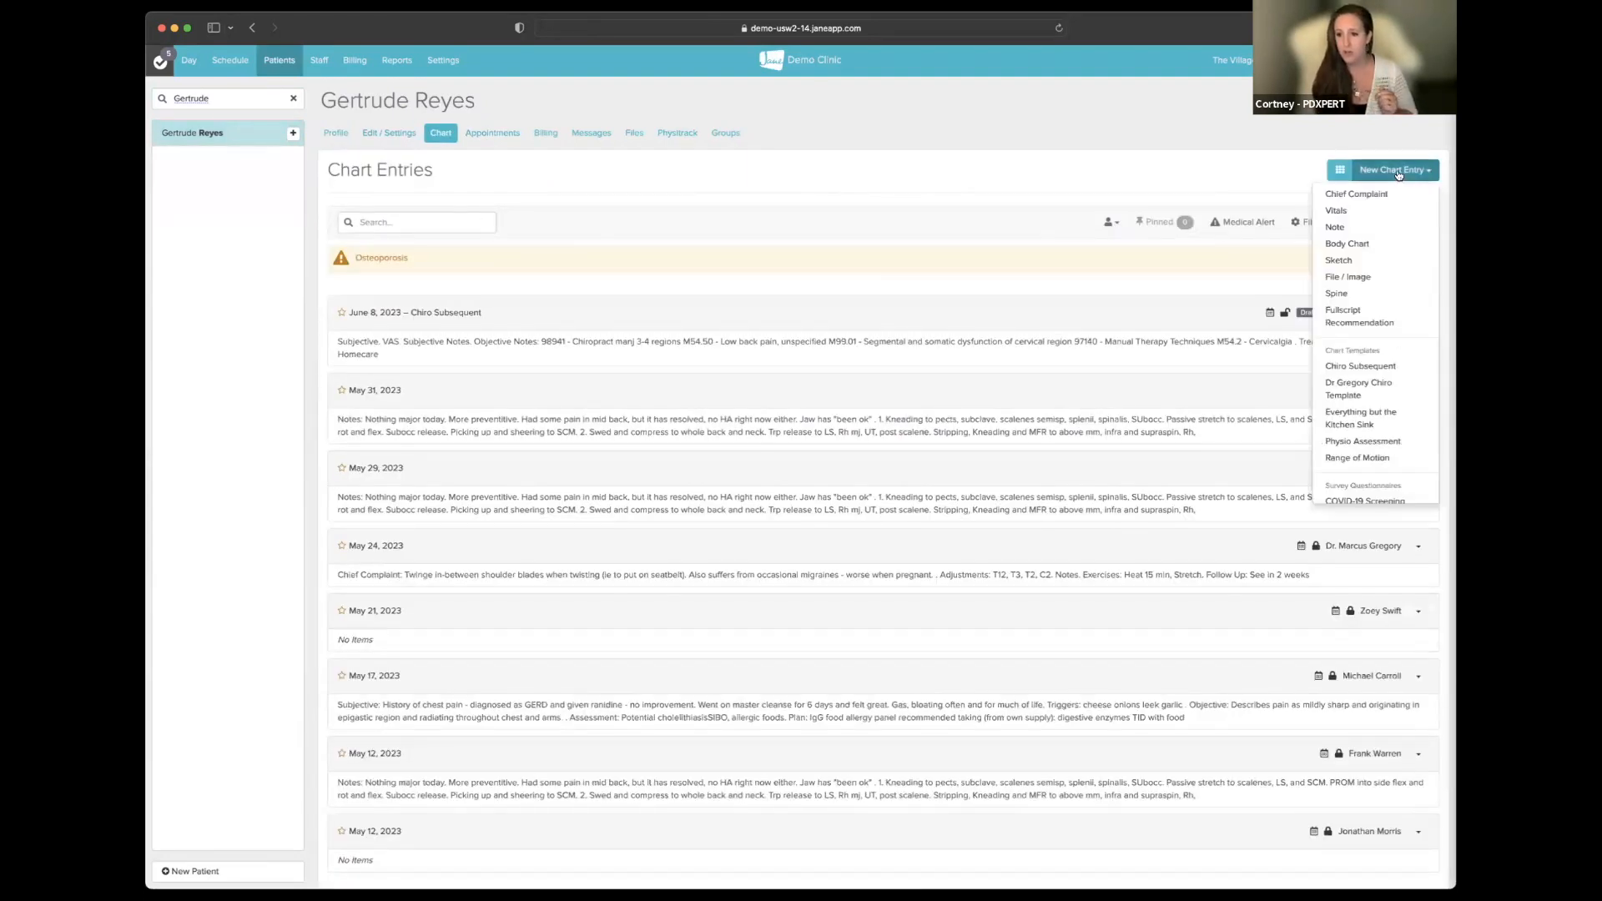
click(1354, 366)
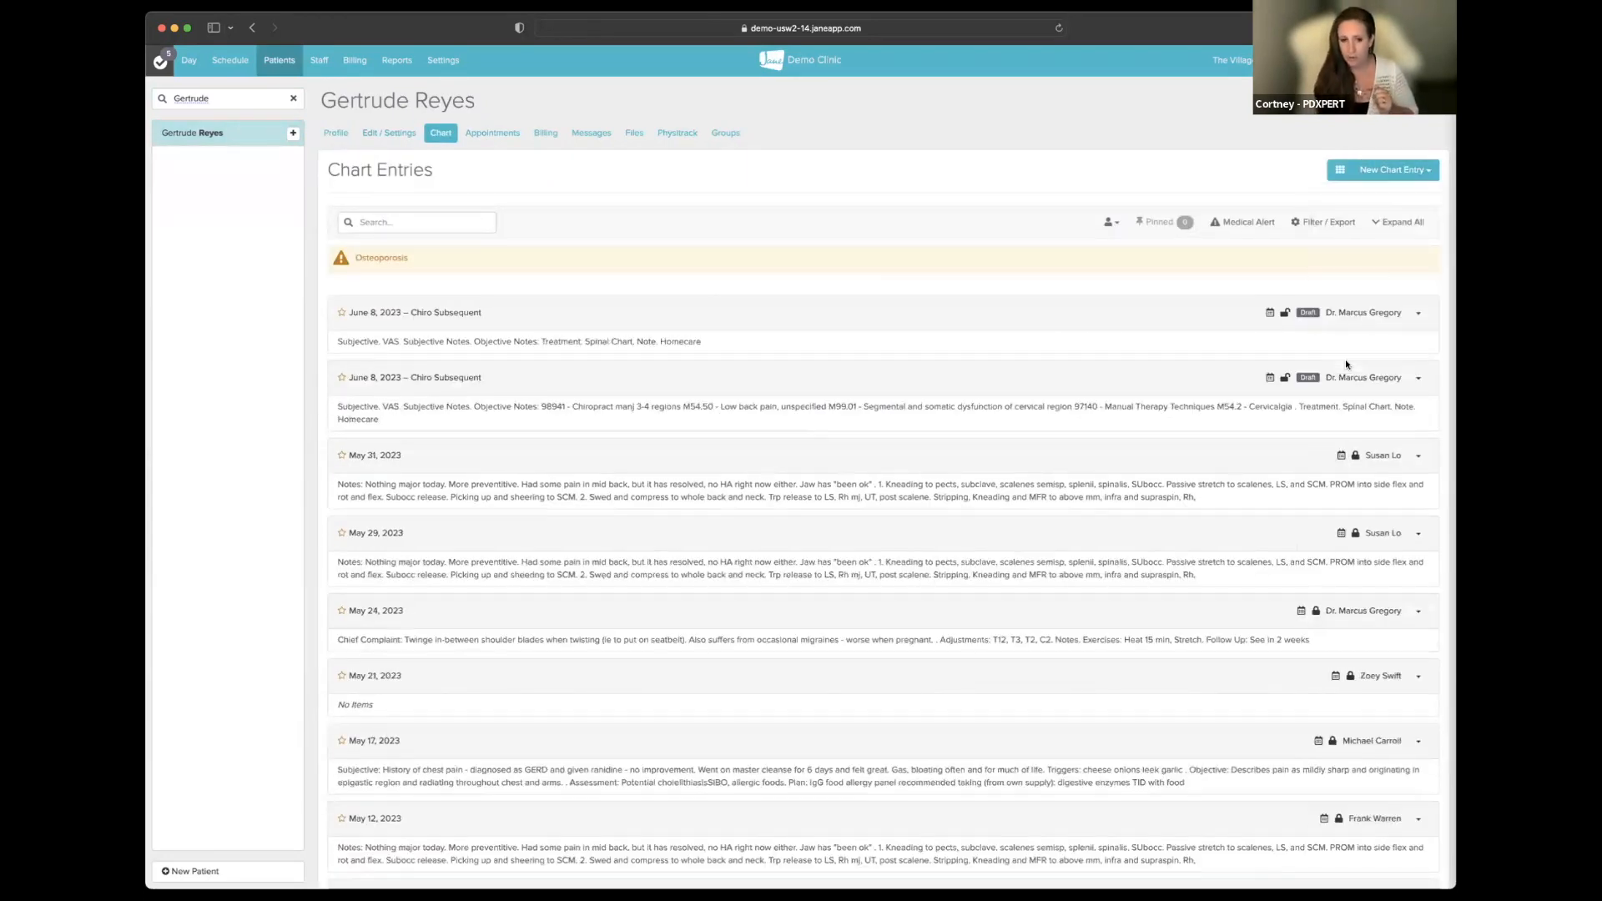
scroll(1336, 318, down, 15)
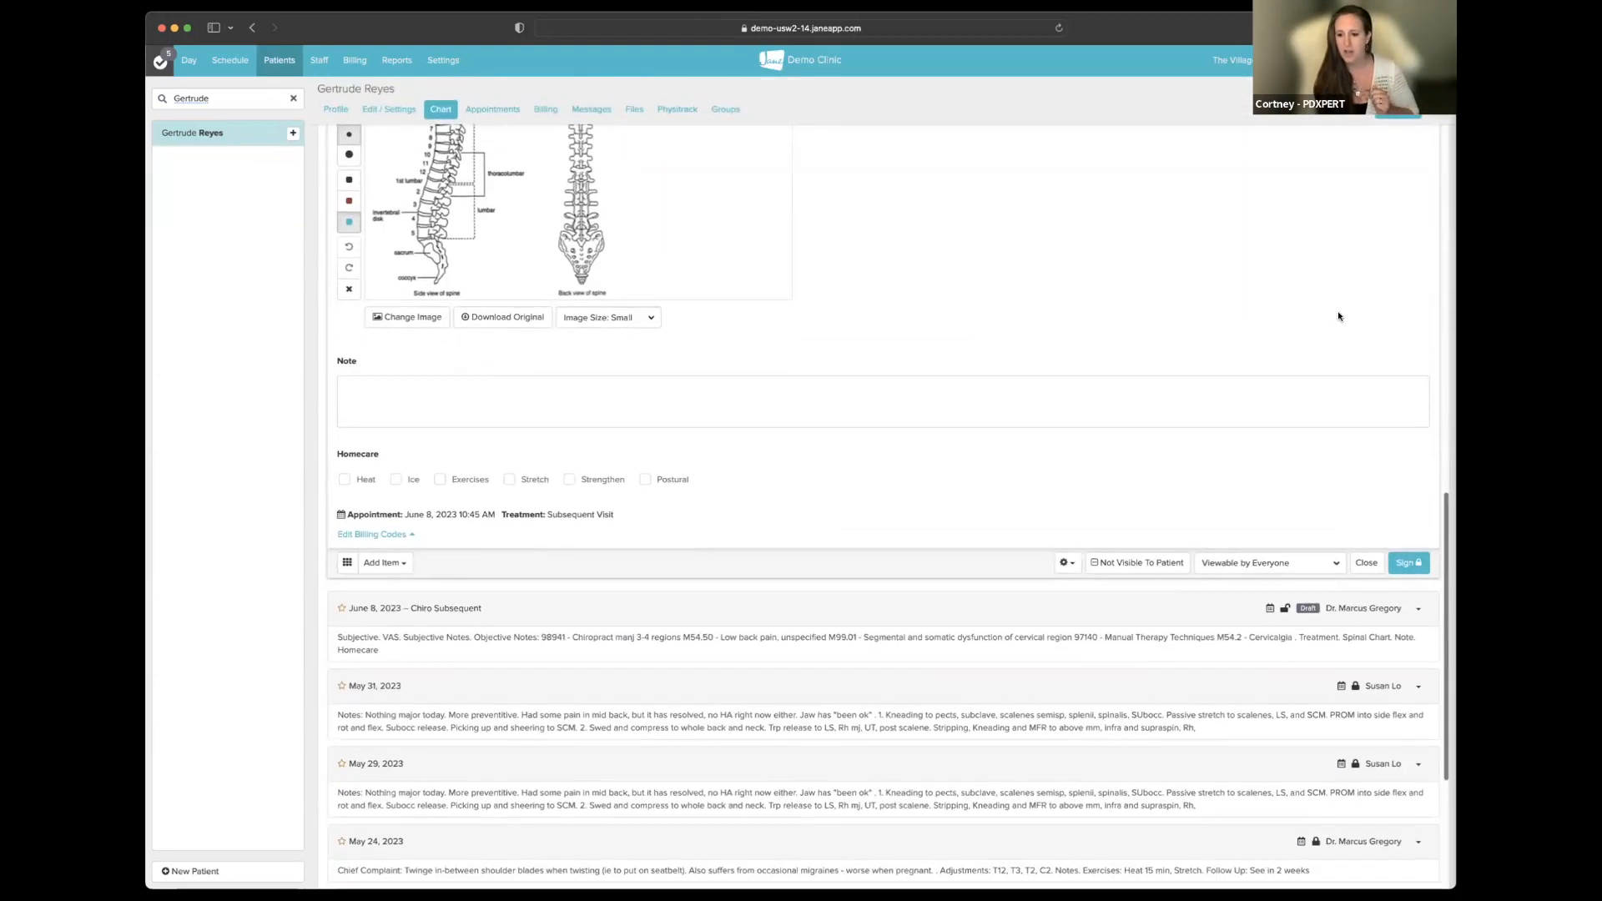
scroll(1337, 311, up, 20)
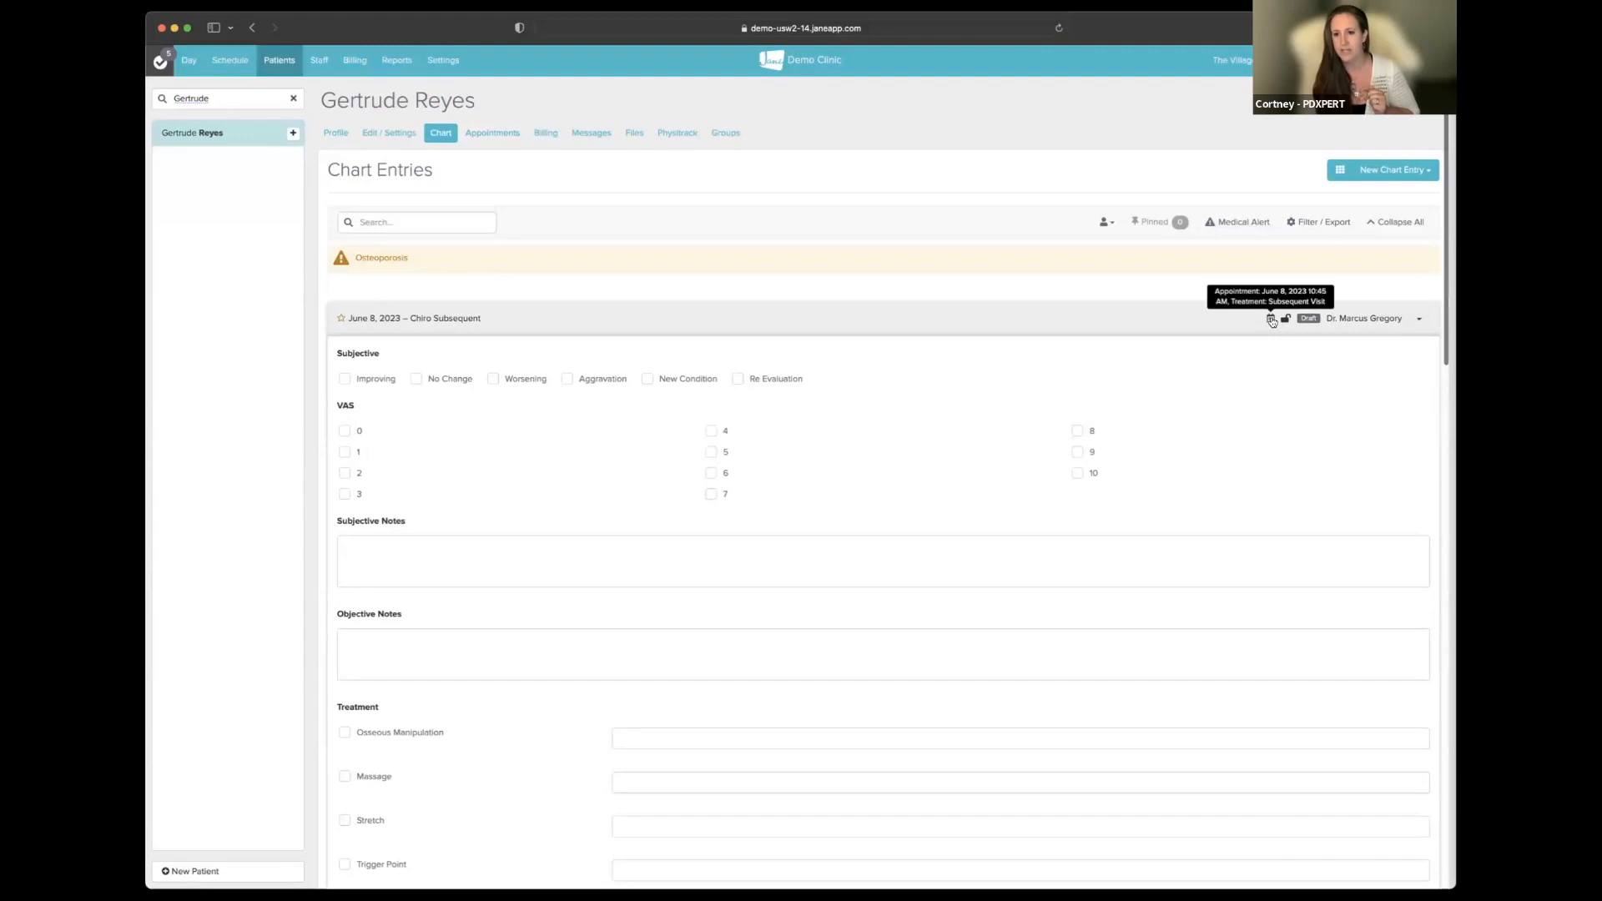
click(1271, 321)
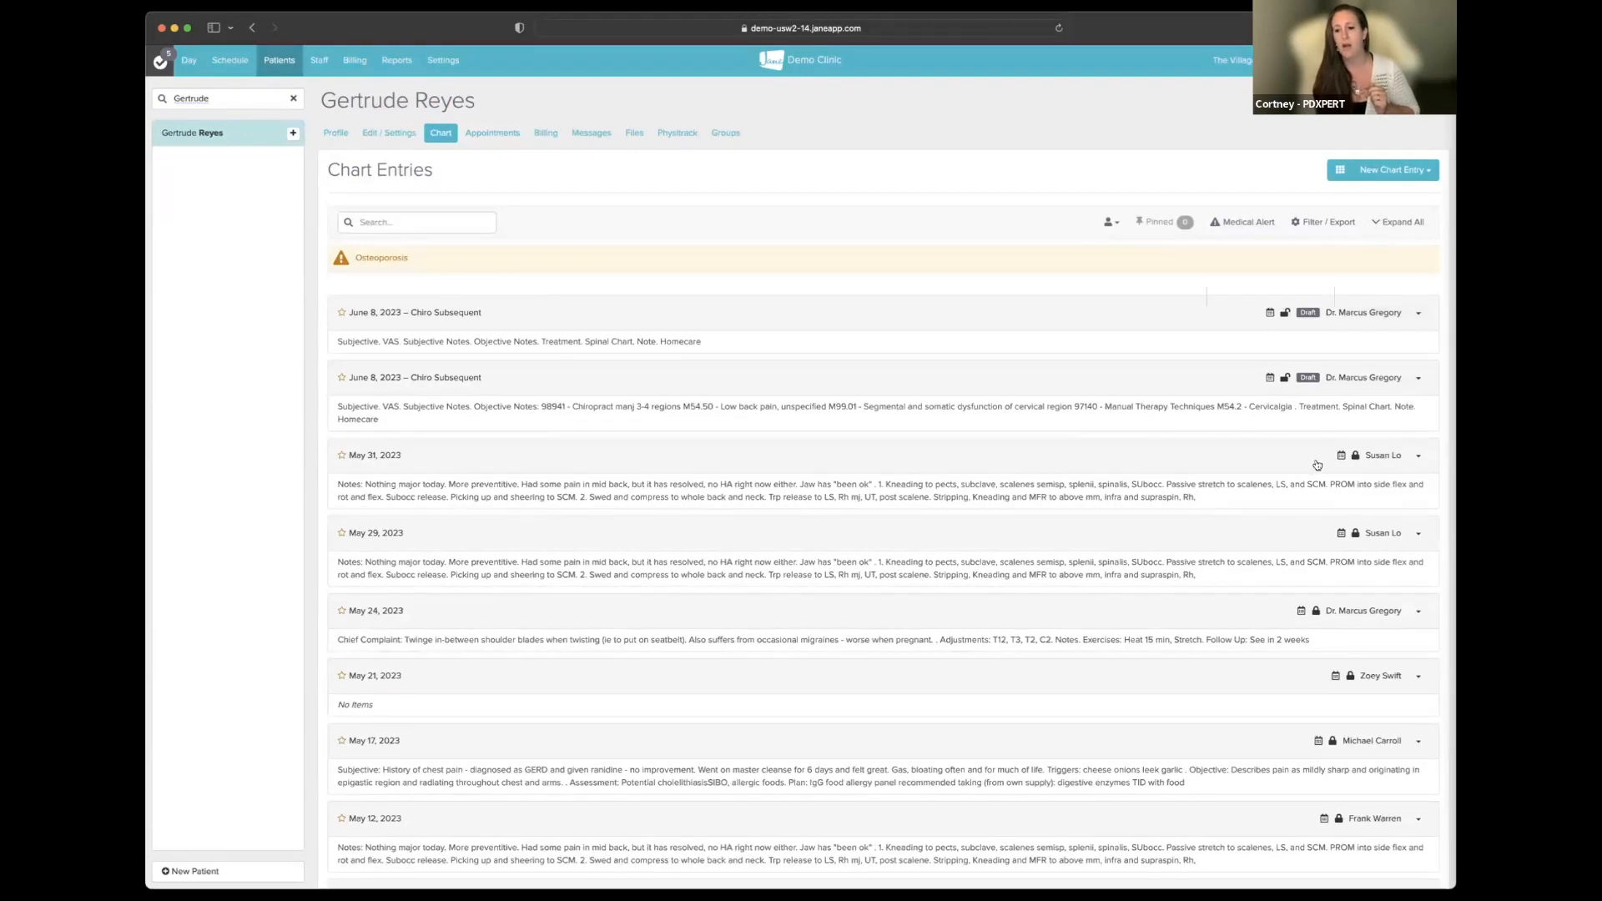
scroll(1316, 465, down, 1)
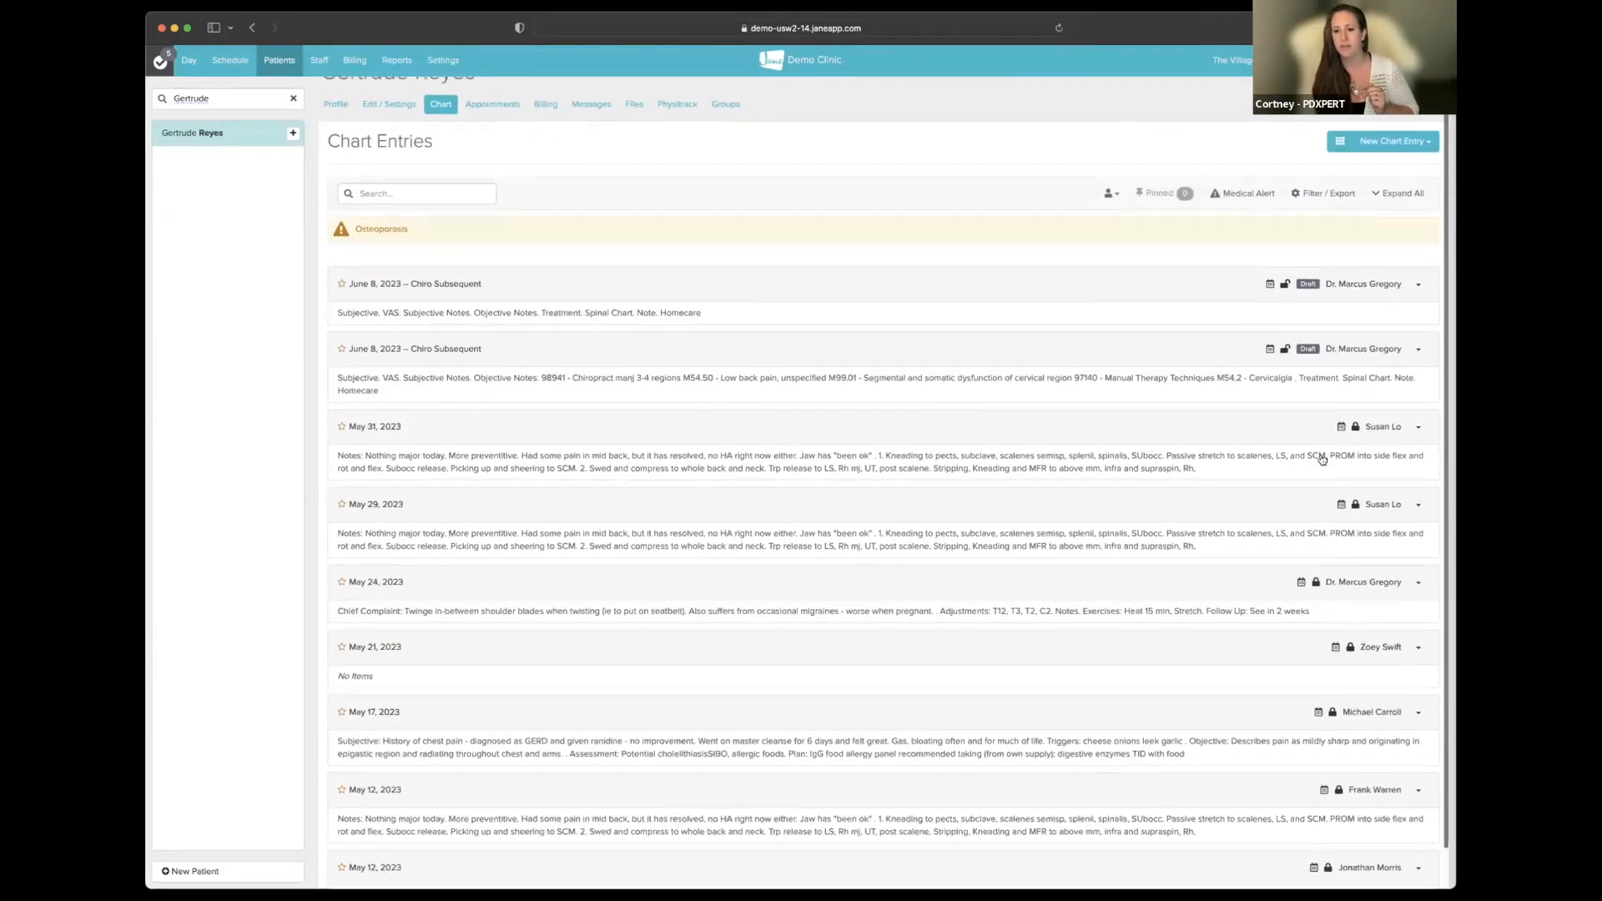
scroll(1198, 361, up, 1)
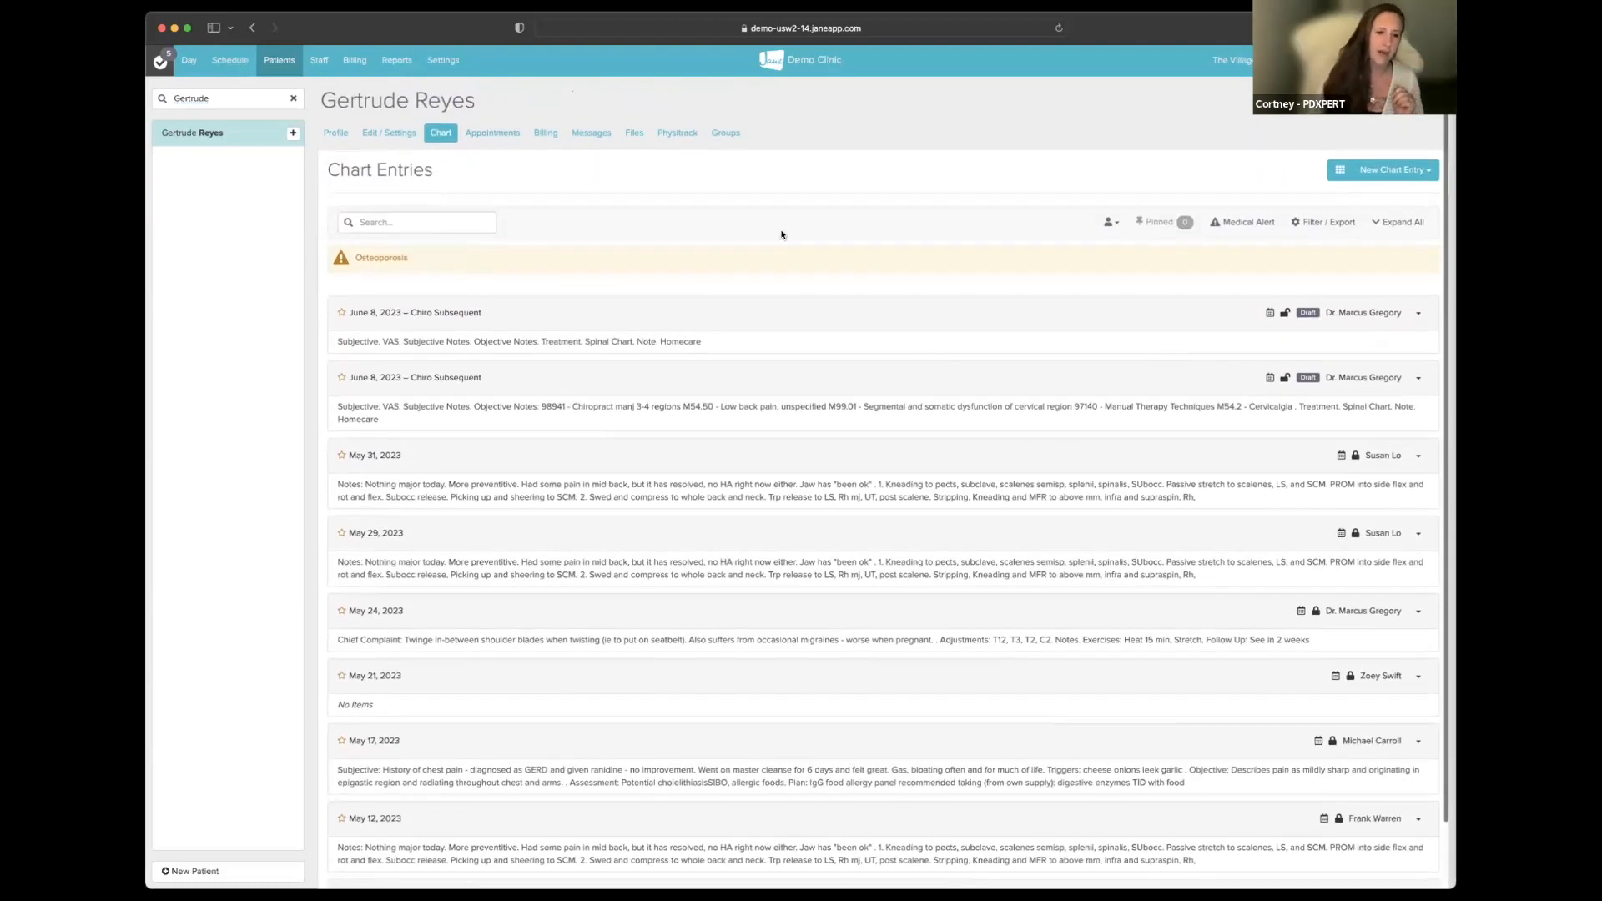
mouse_move(1269, 315)
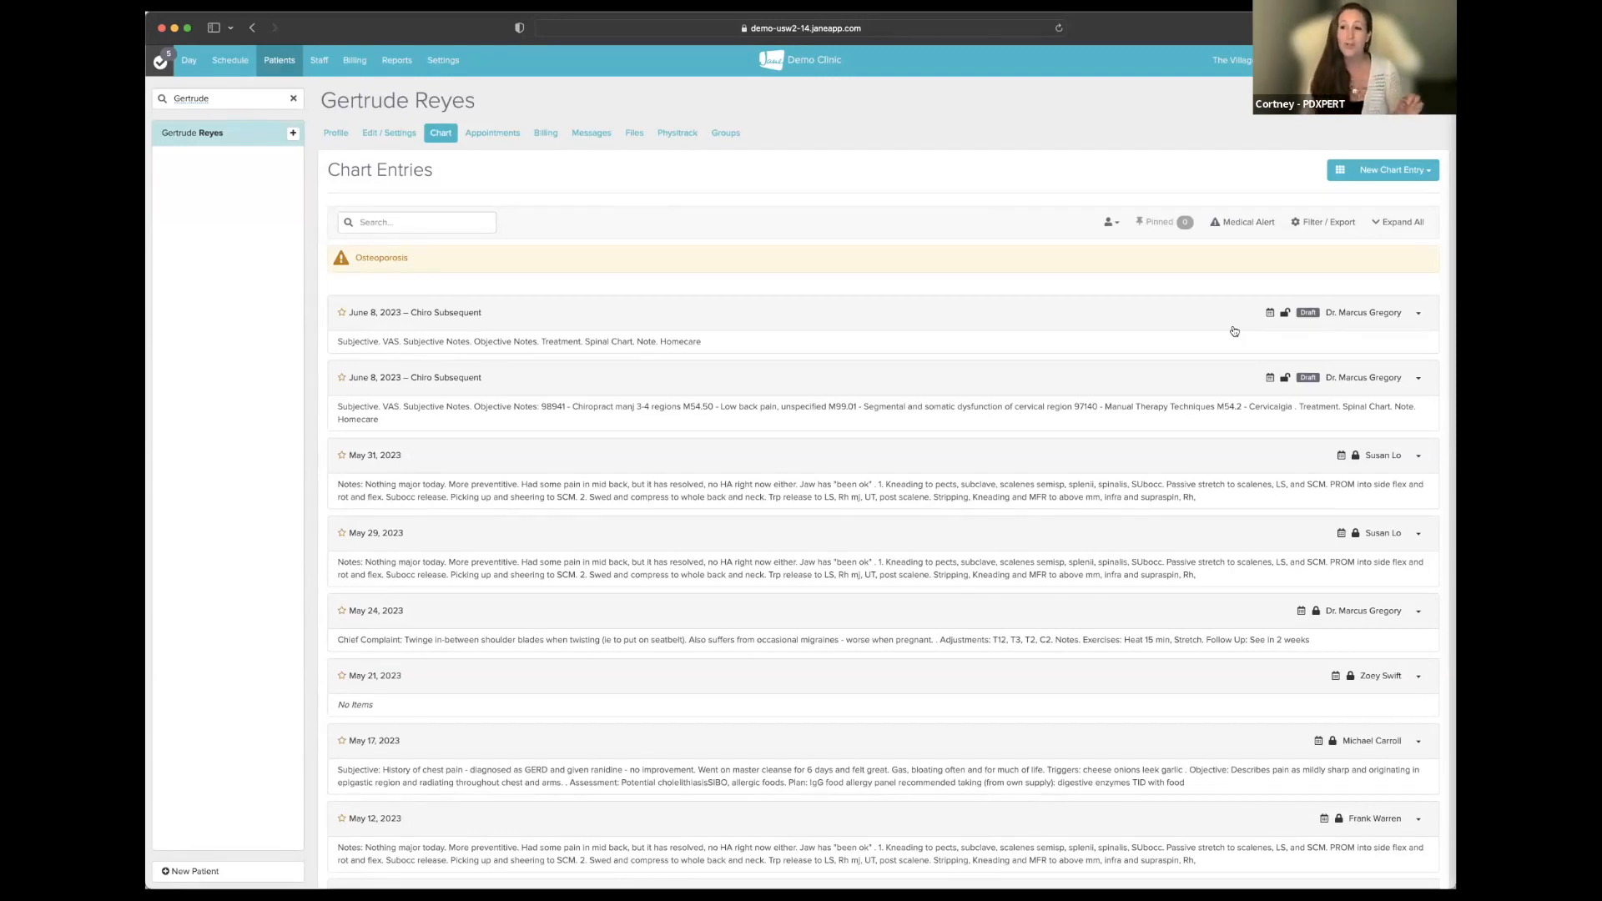
- Show the Day schedule, select the 11:00 patient, expand the blank first June 8 draft and open its caret menu
click(189, 61)
click(248, 290)
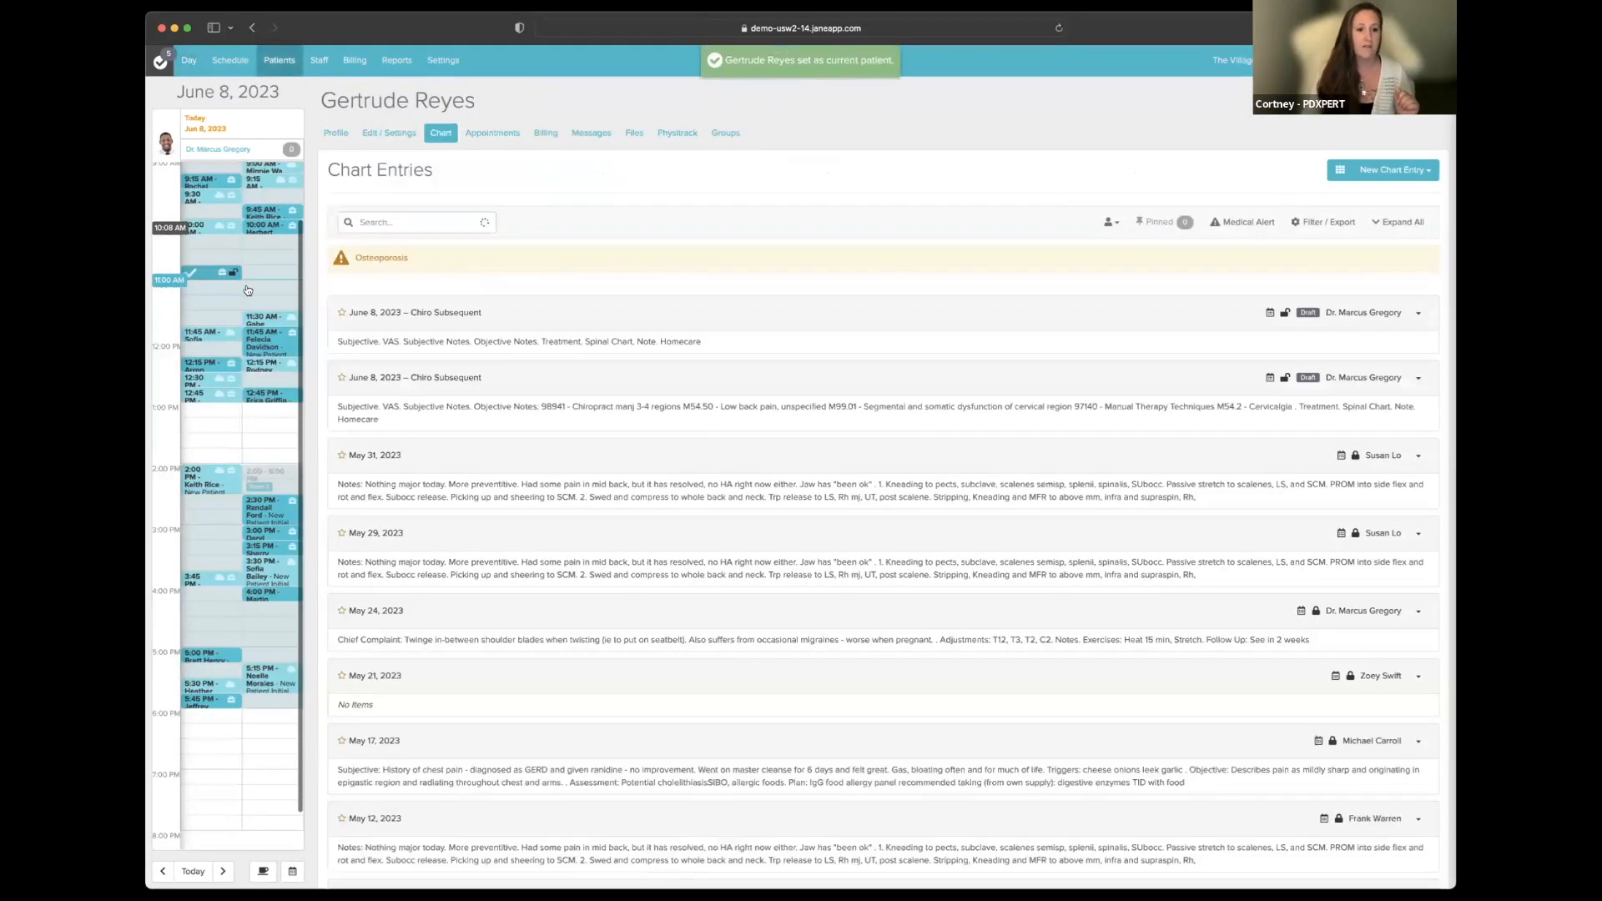
click(539, 315)
scroll(542, 317, down, 2)
scroll(711, 369, down, 15)
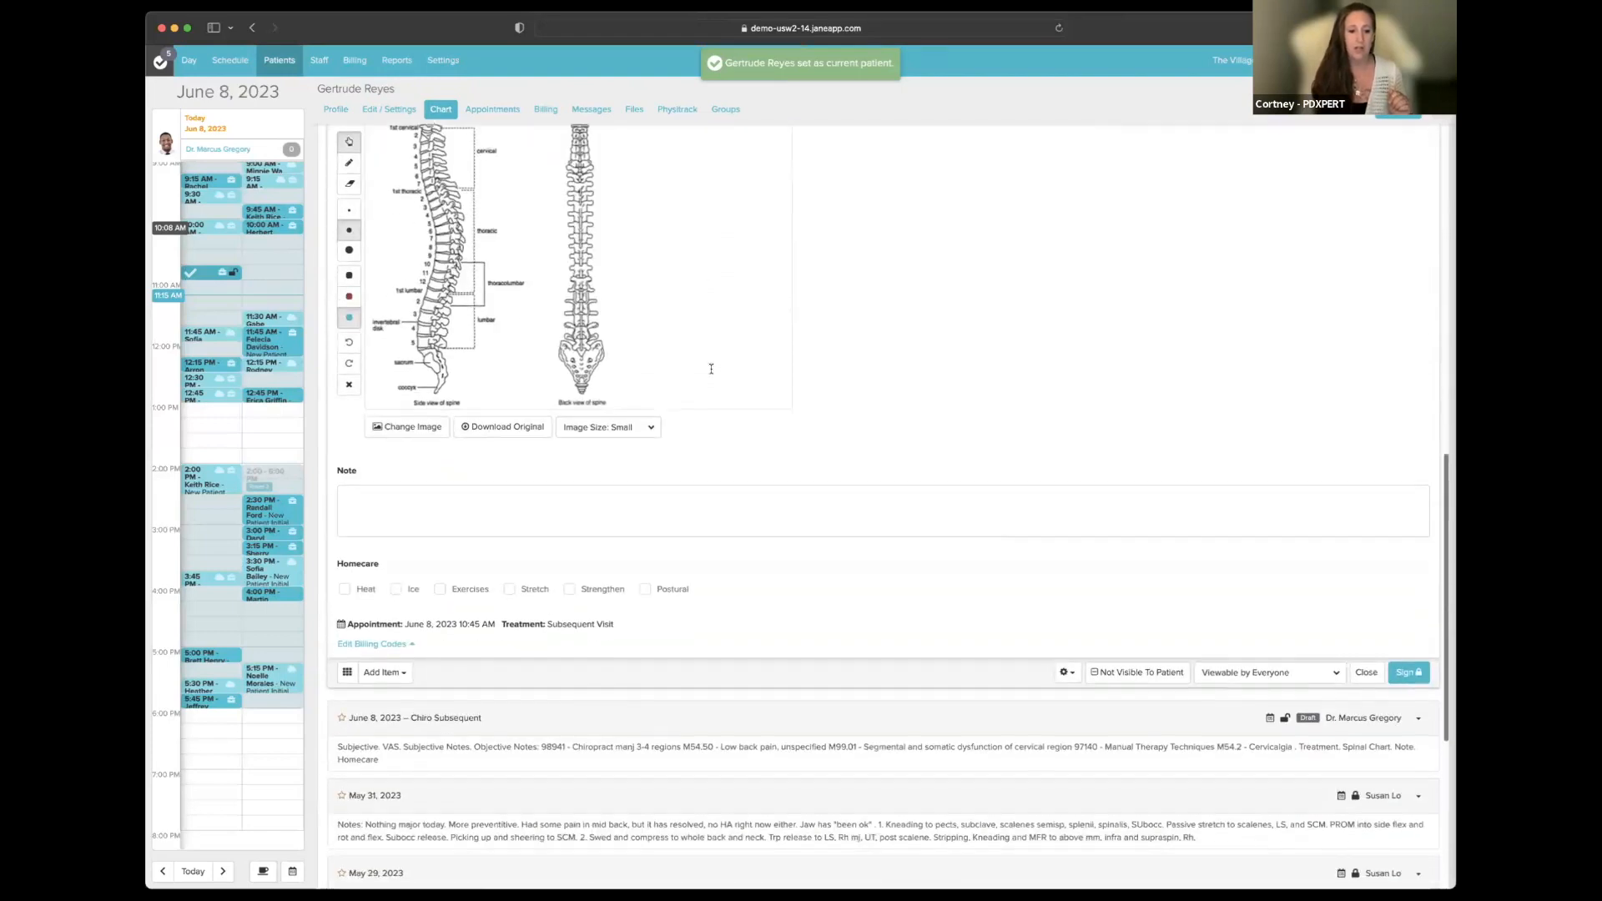
scroll(711, 369, down, 2)
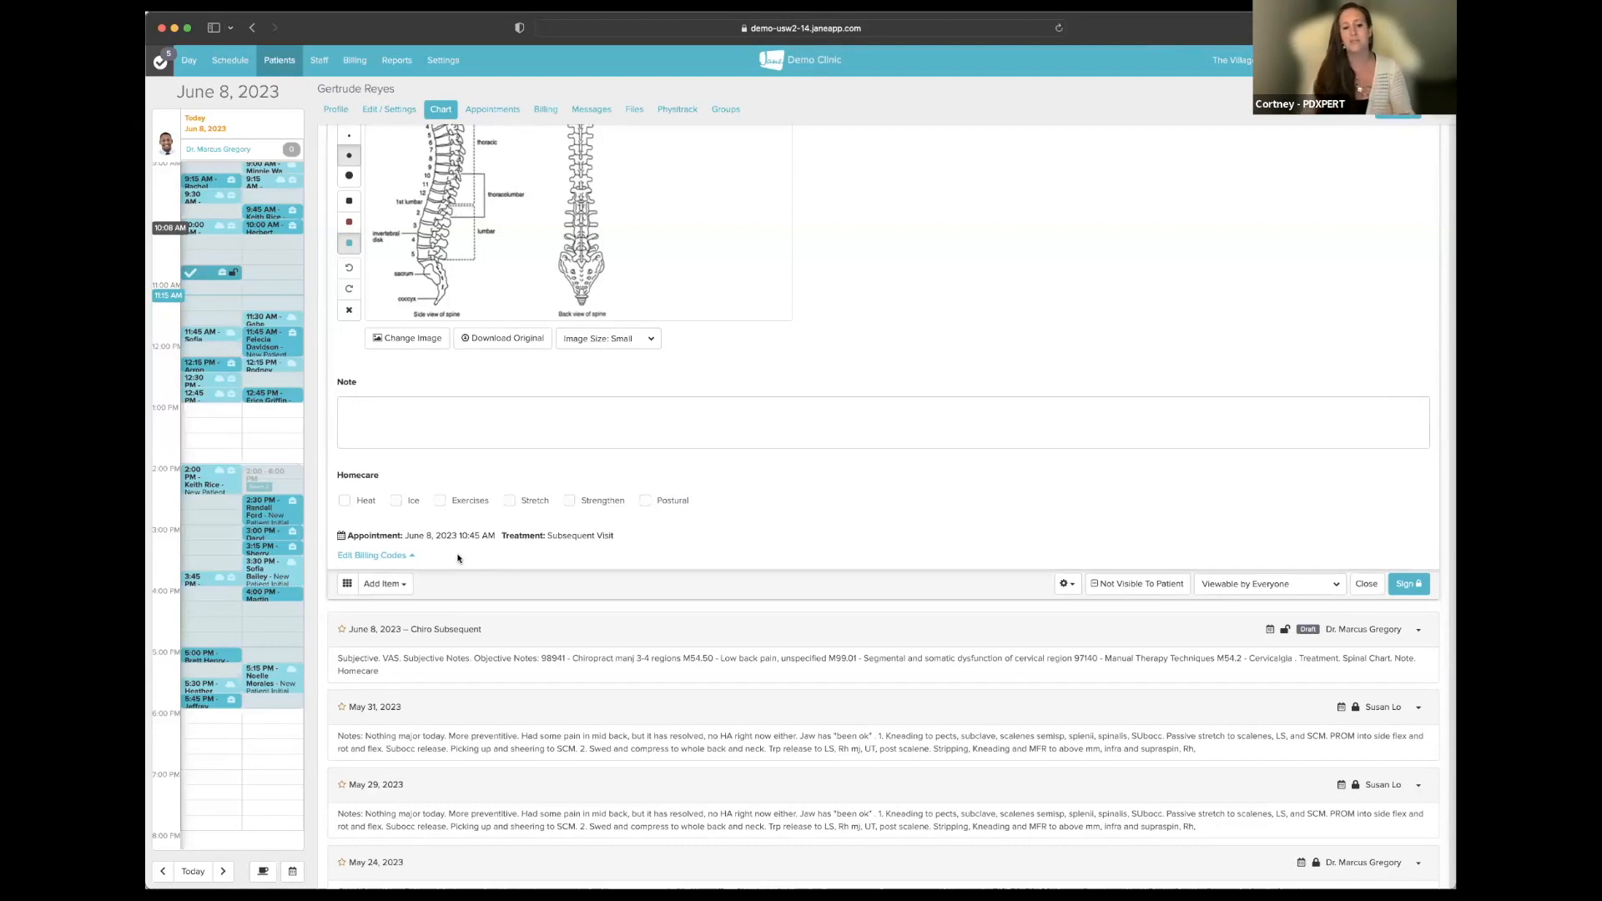
scroll(936, 534, up, 20)
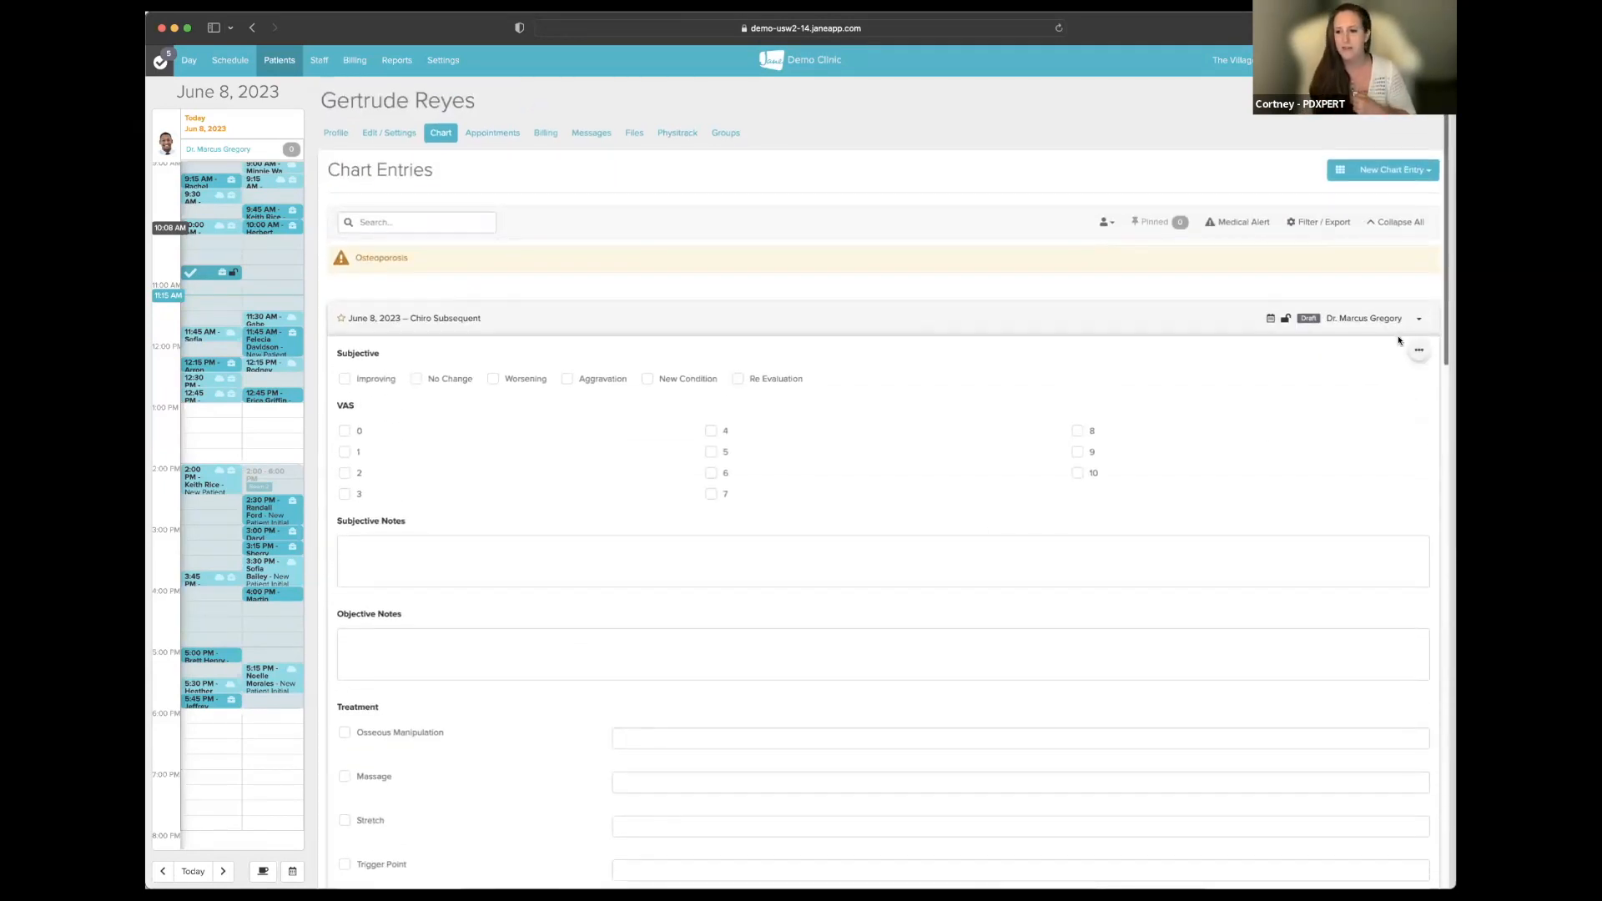
click(1418, 322)
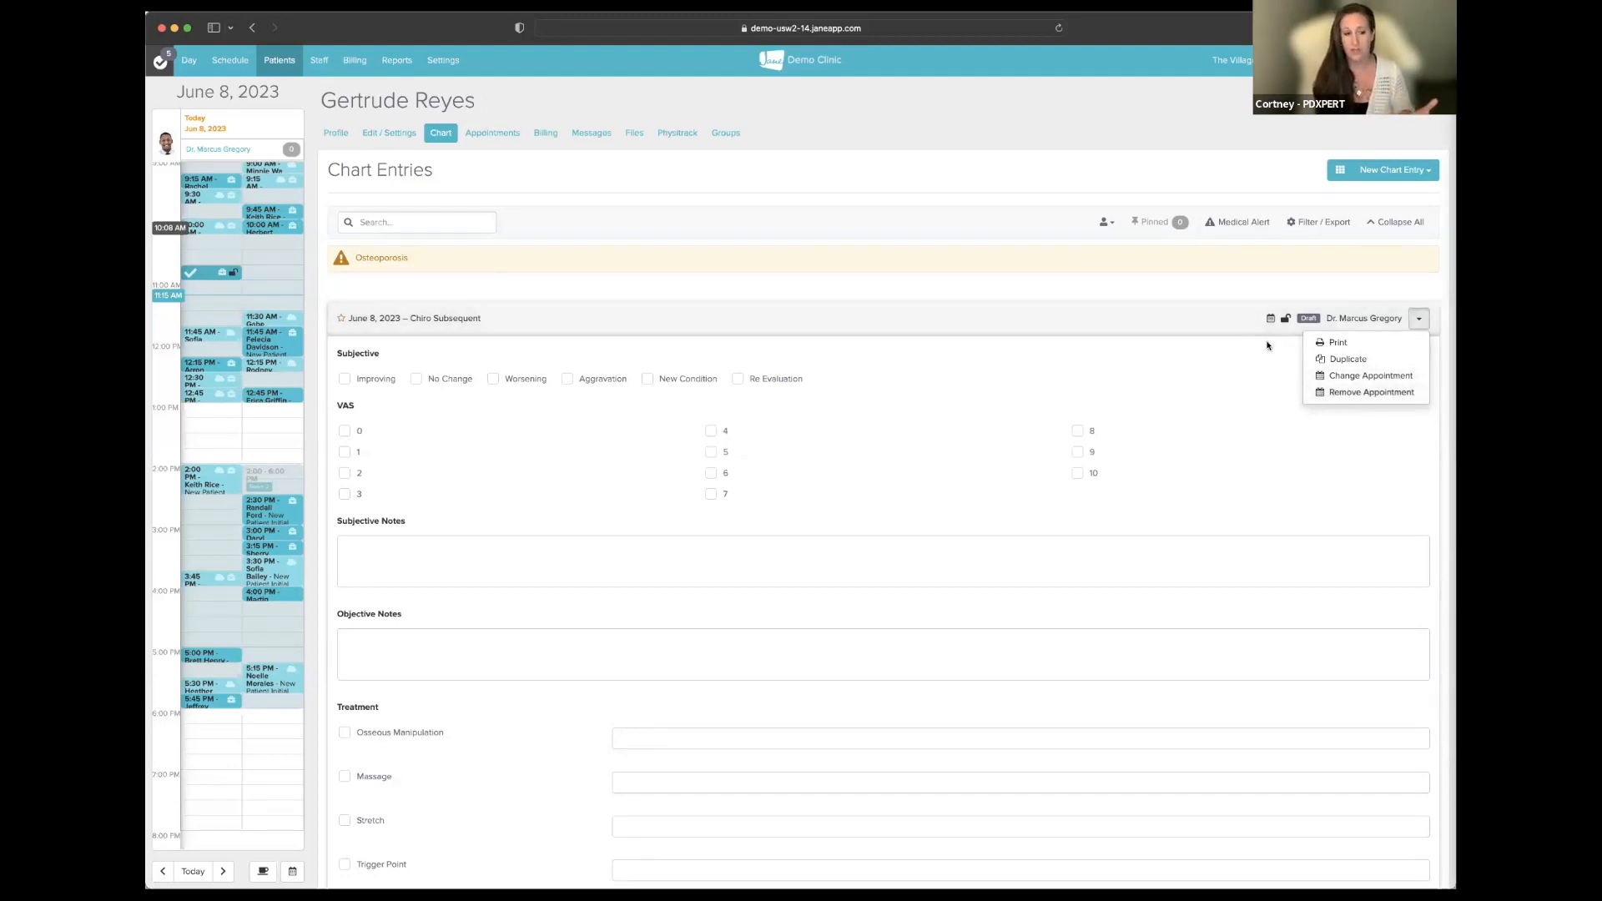
- Remove the appointment from the first June 8 Chiro Subsequent draft note
click(1327, 394)
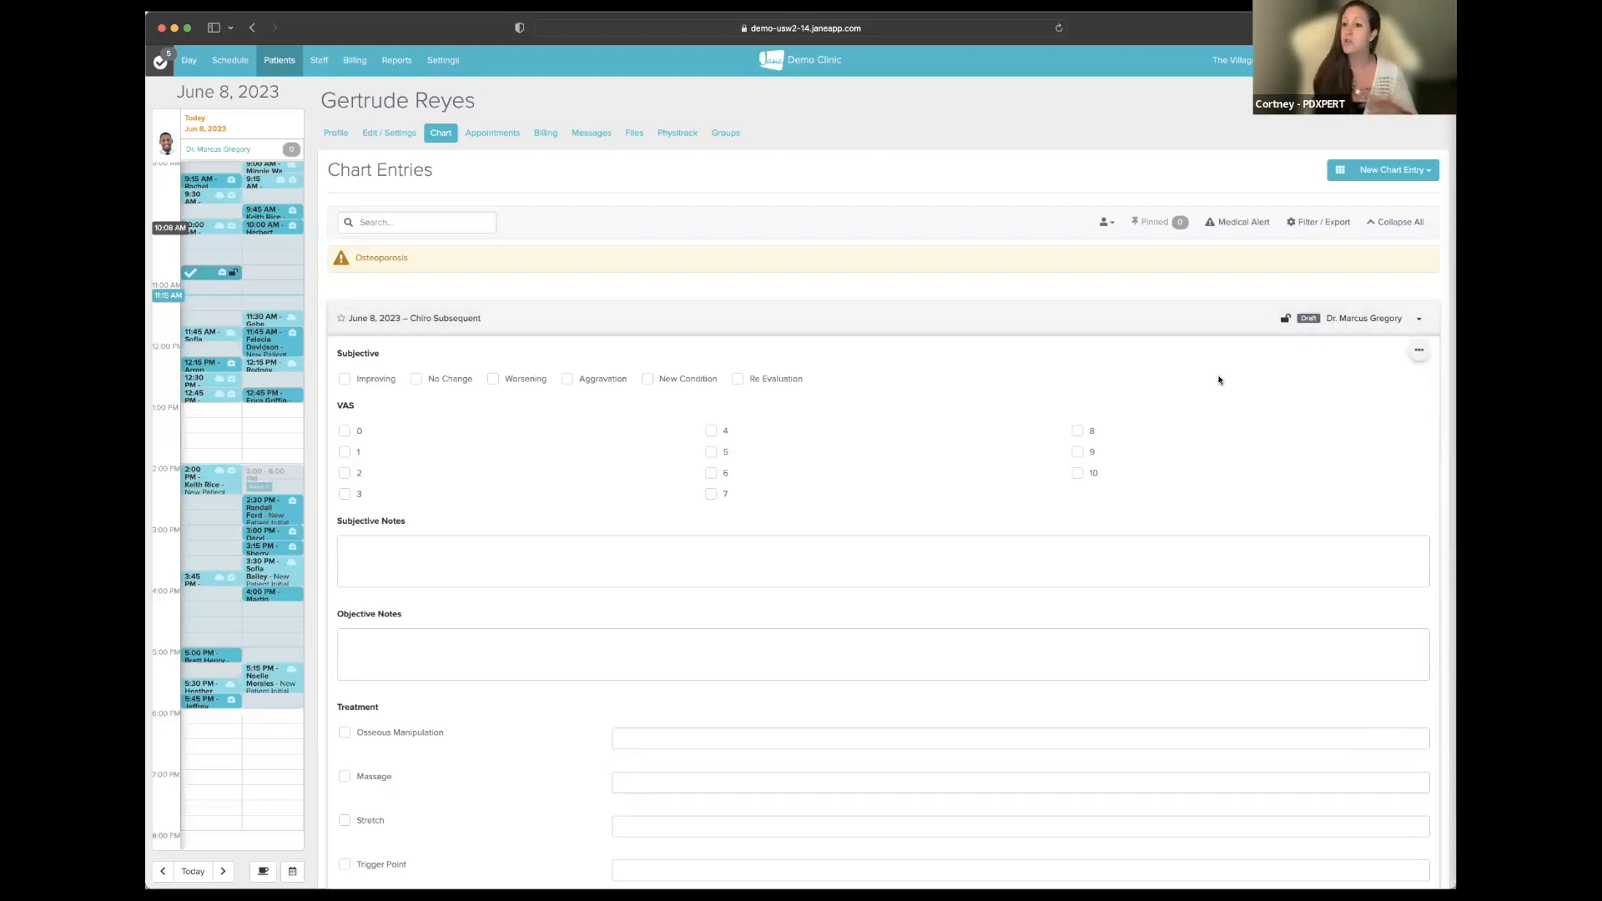
scroll(1218, 384, down, 15)
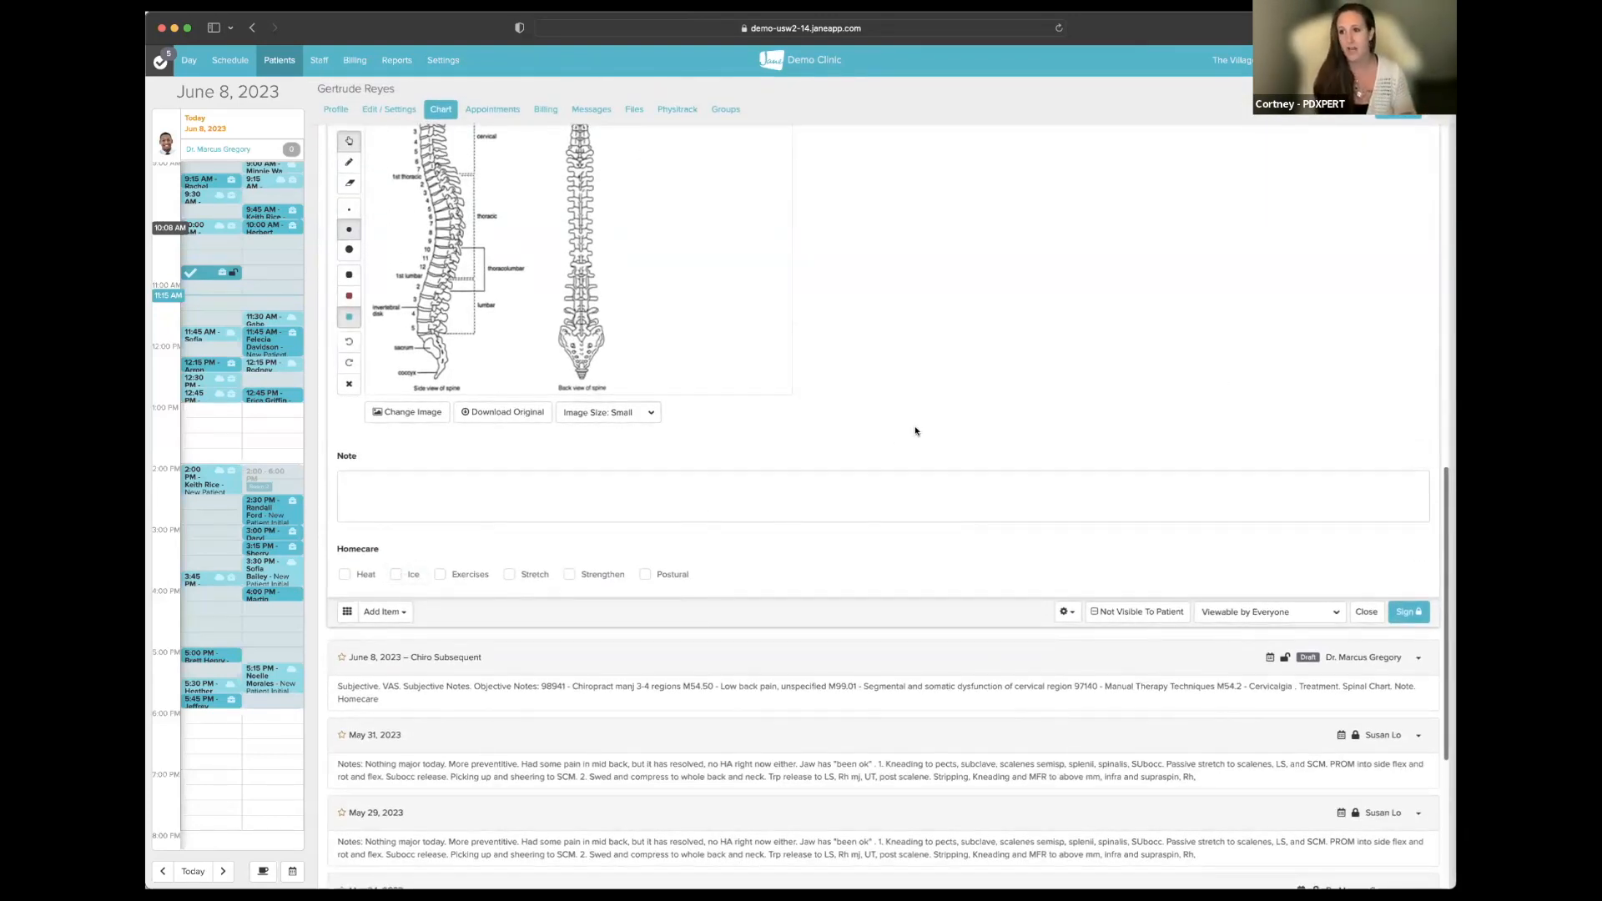
scroll(918, 428, up, 6)
scroll(918, 428, up, 7)
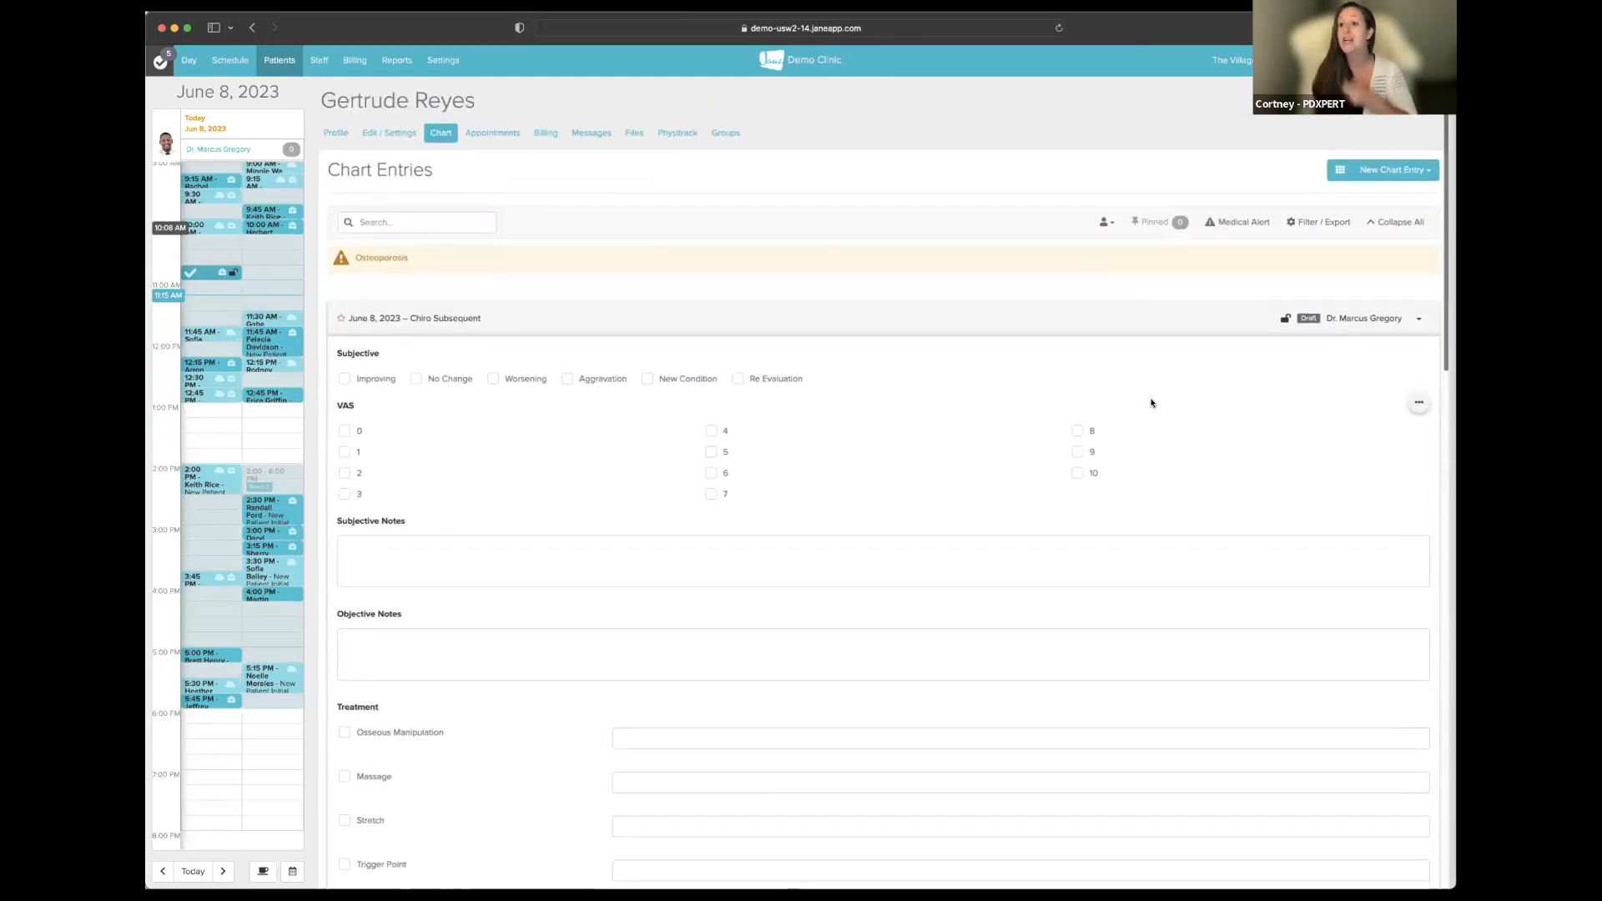
- Link the June 8 10:45–11:00 AM Subsequent Visit back to the draft note
click(1416, 321)
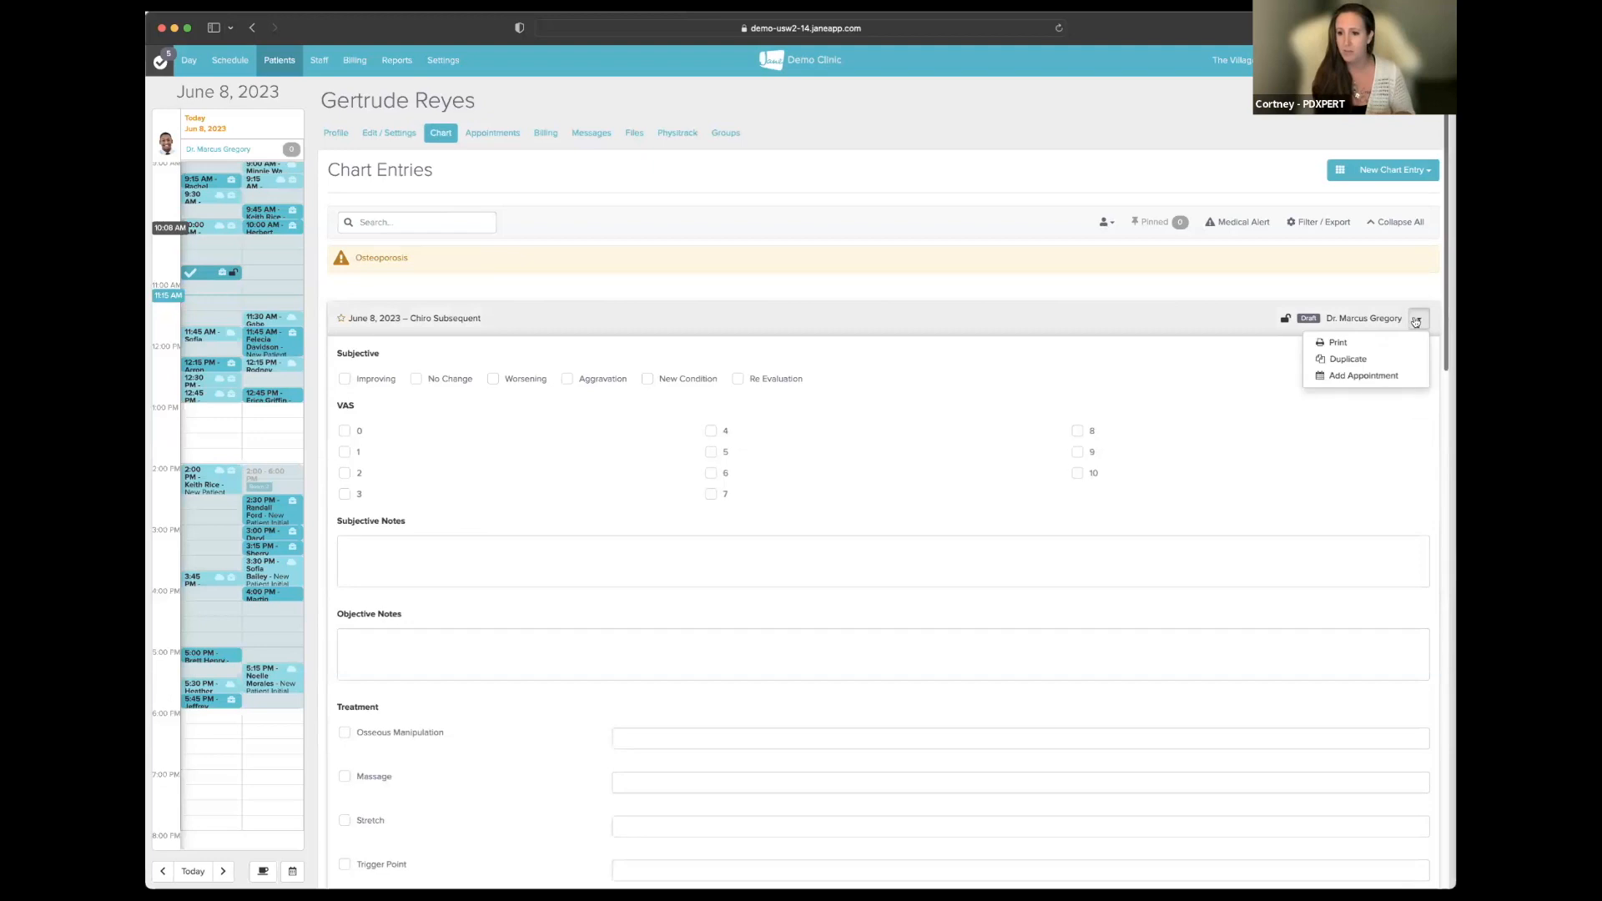
click(1364, 376)
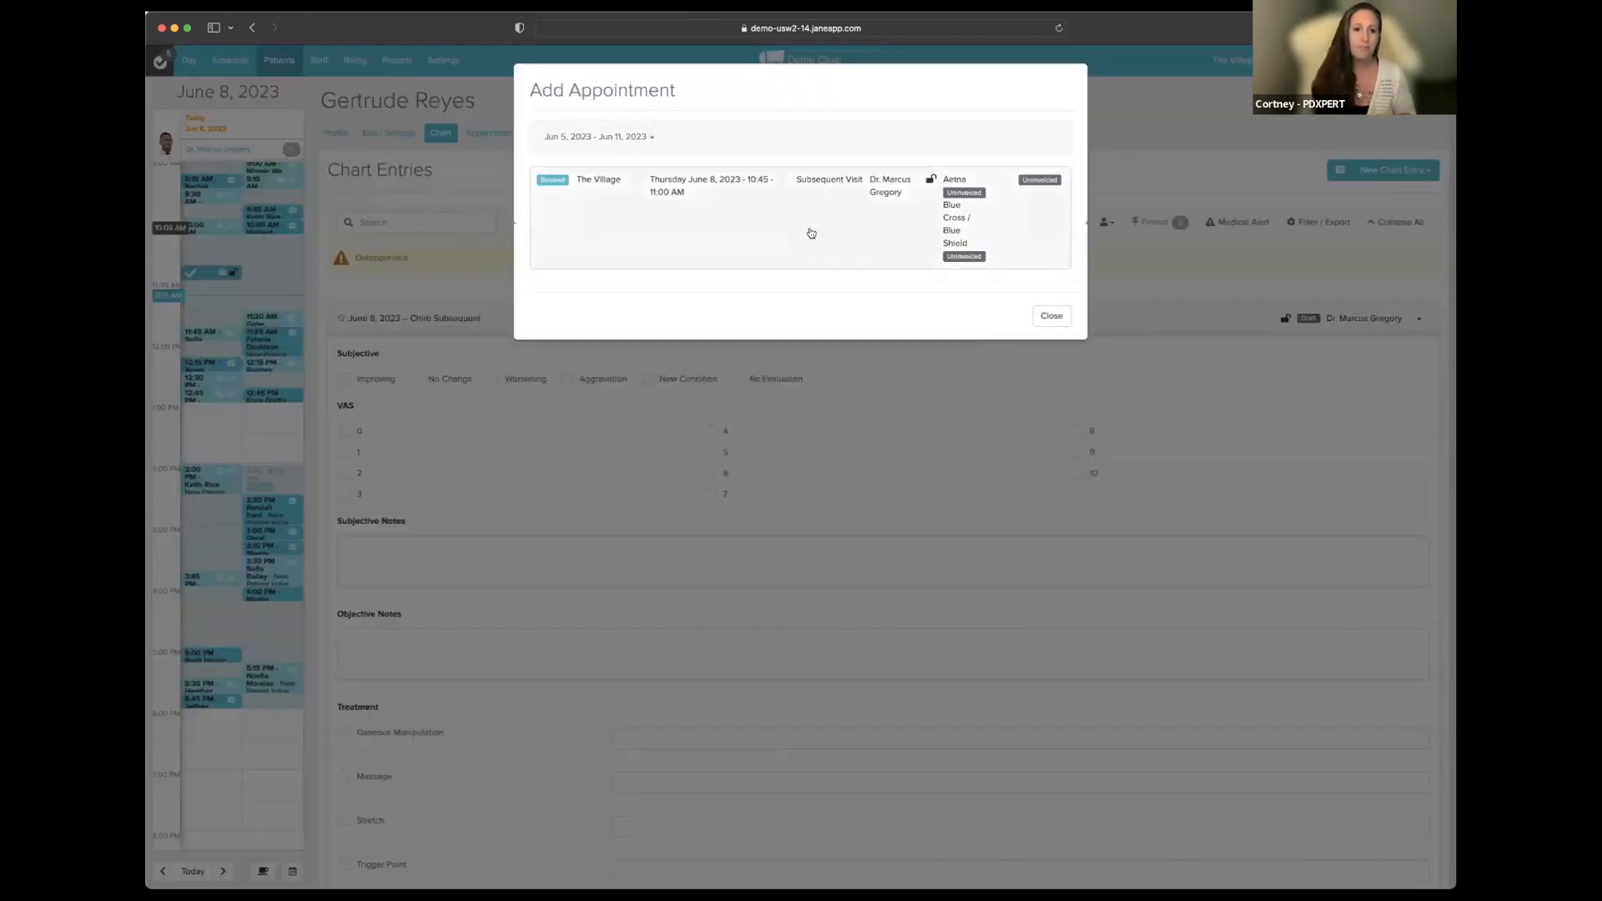
click(663, 193)
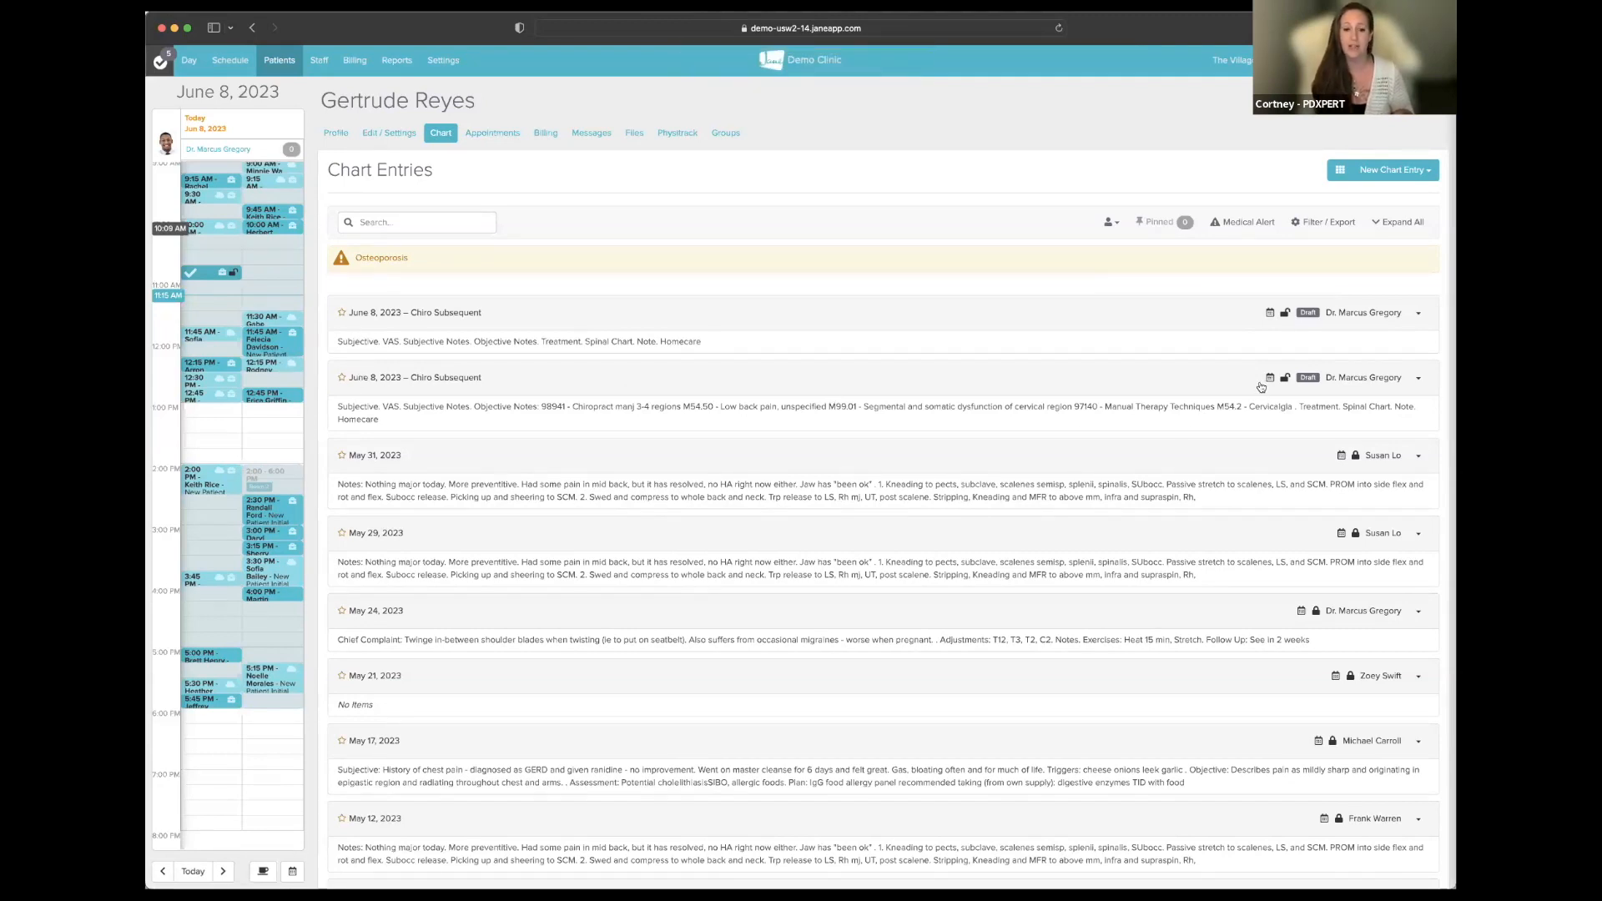
- Expand the second June 8 draft and review billing codes 98941 and 97140 with their diagnoses
click(1198, 386)
scroll(1173, 464, down, 10)
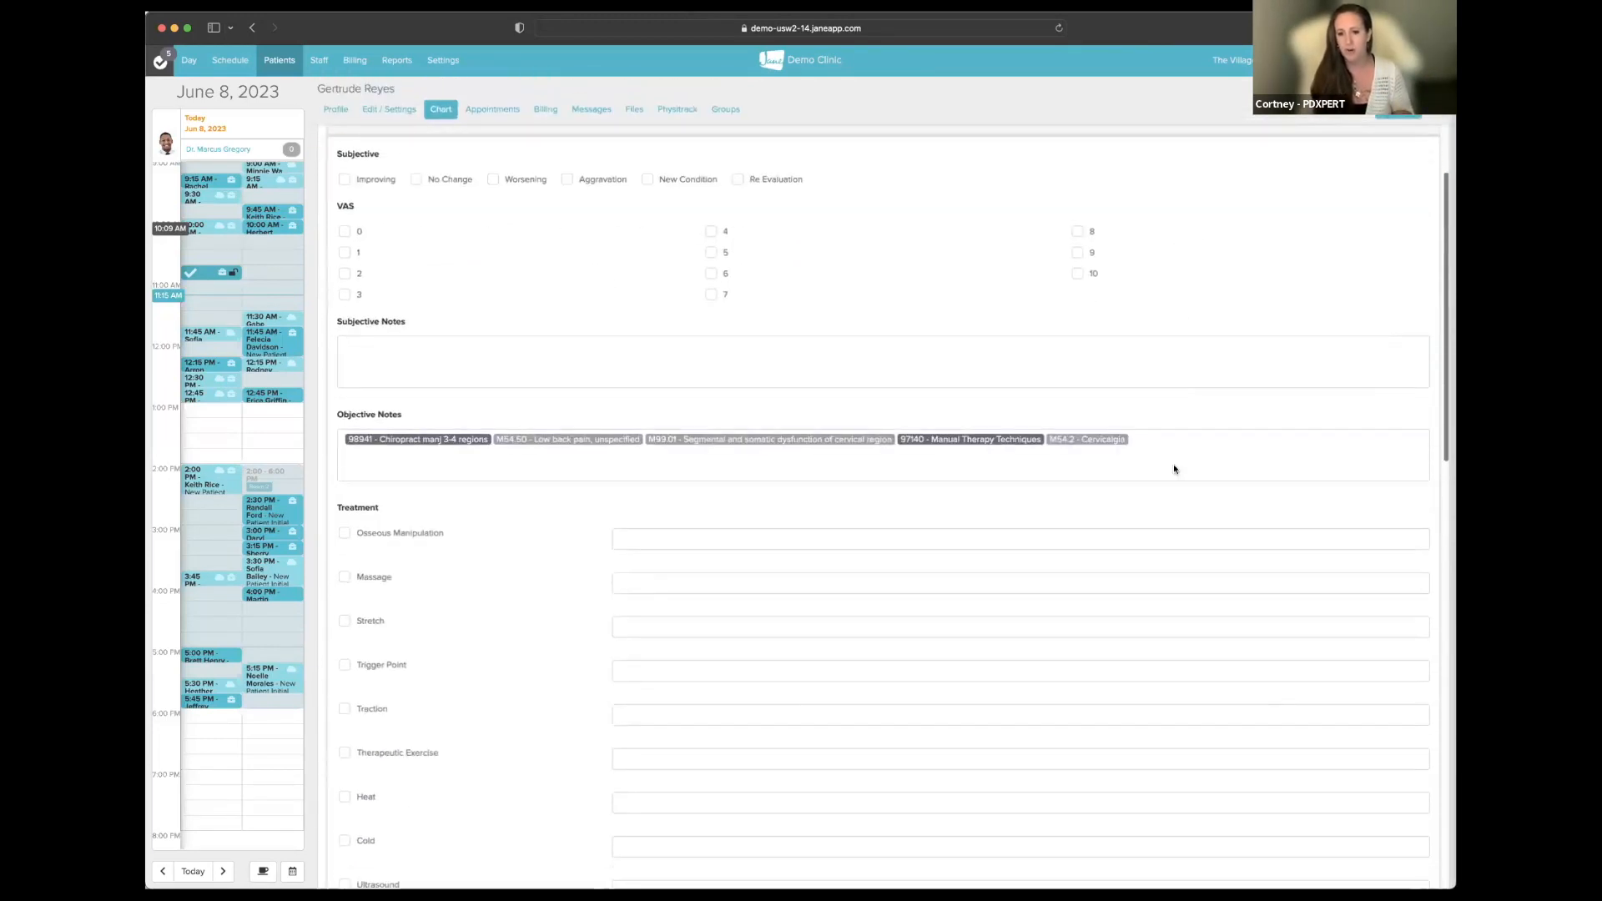
scroll(1173, 482, down, 4)
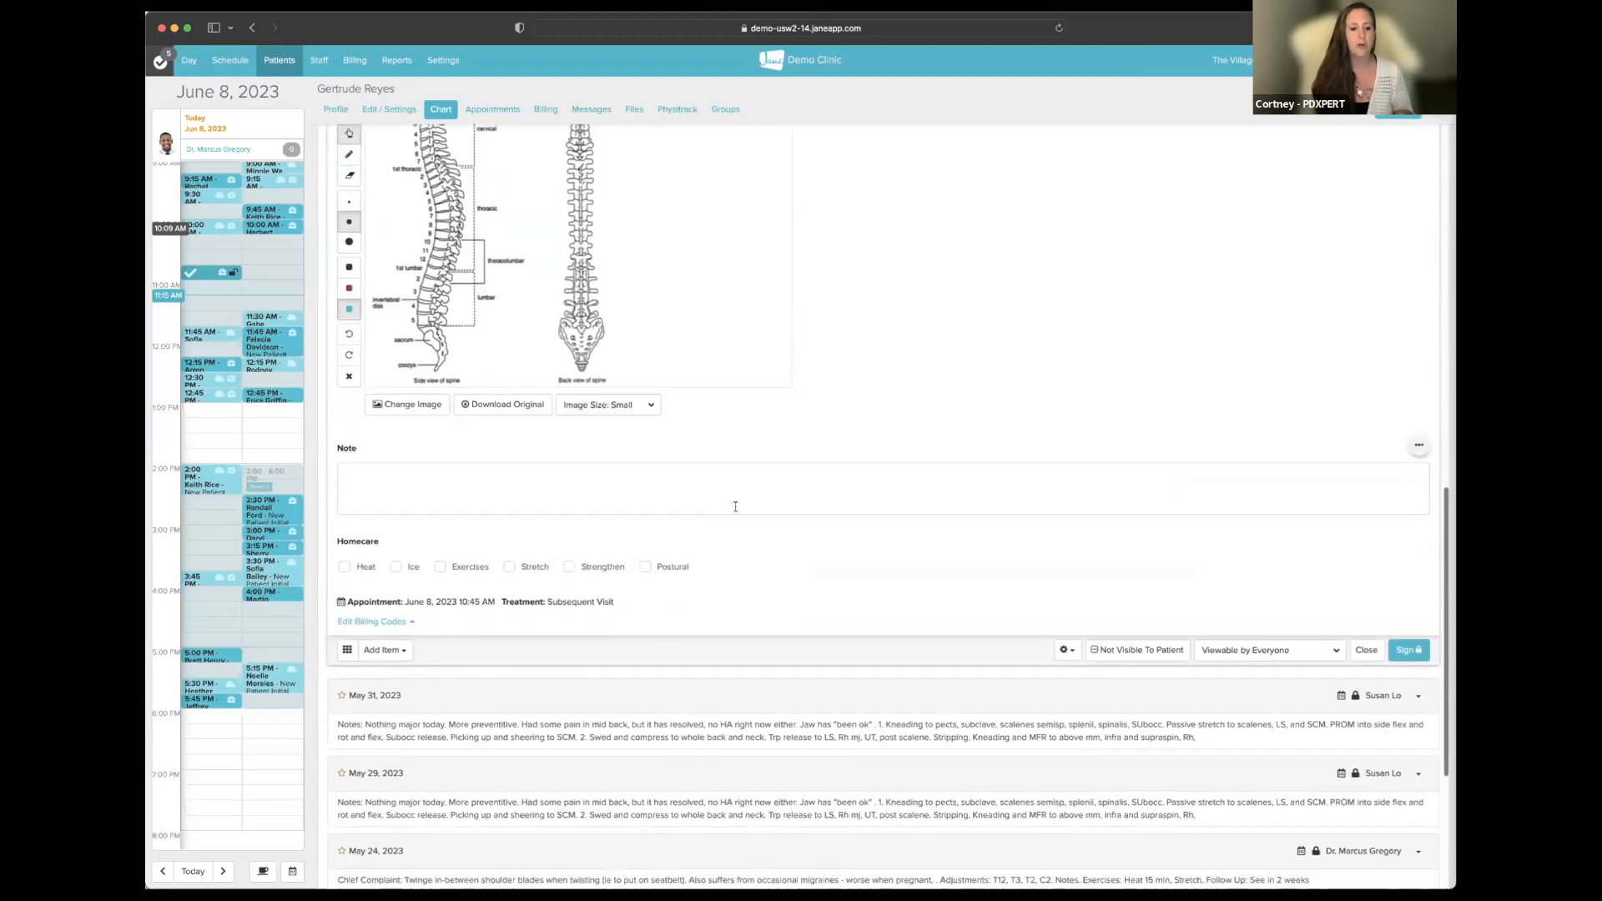
click(397, 623)
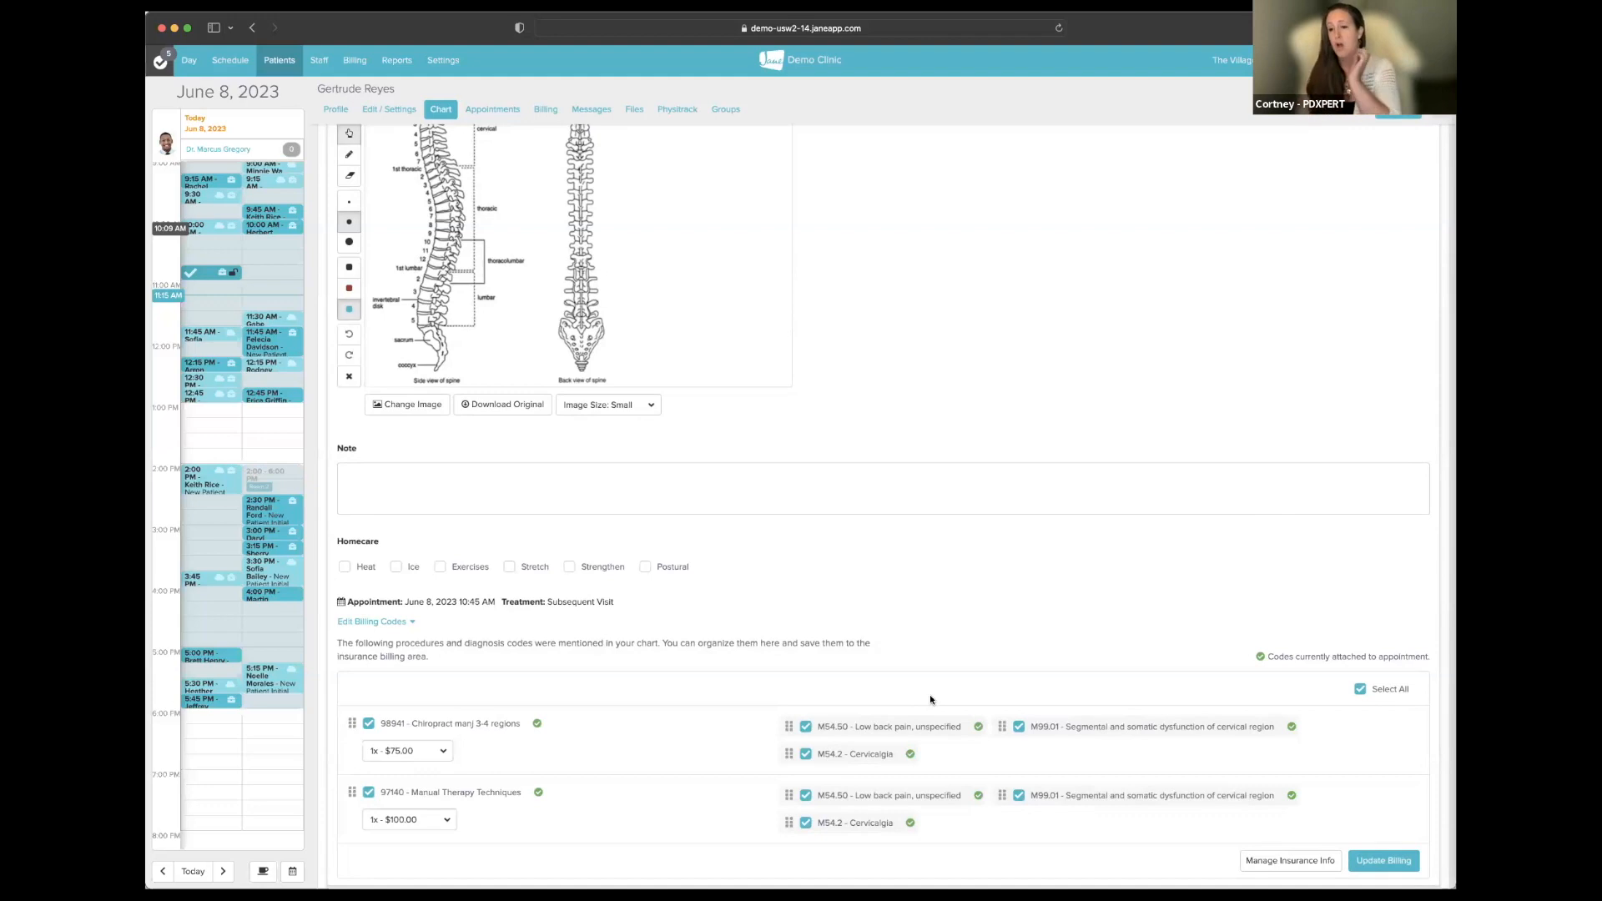
scroll(904, 669, up, 15)
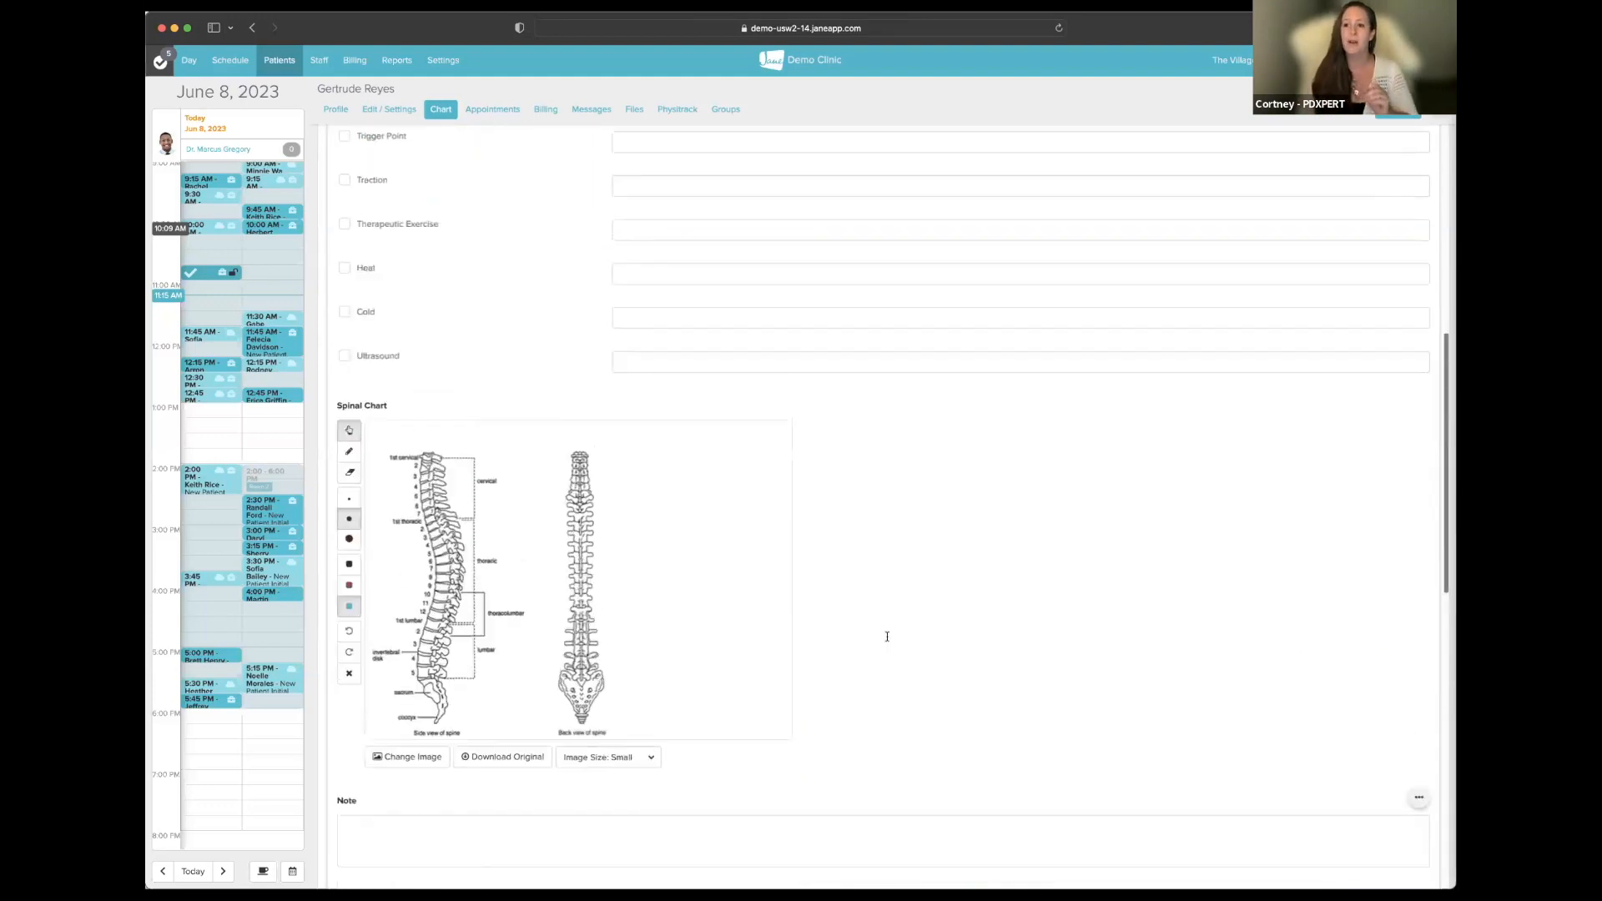
click(1050, 317)
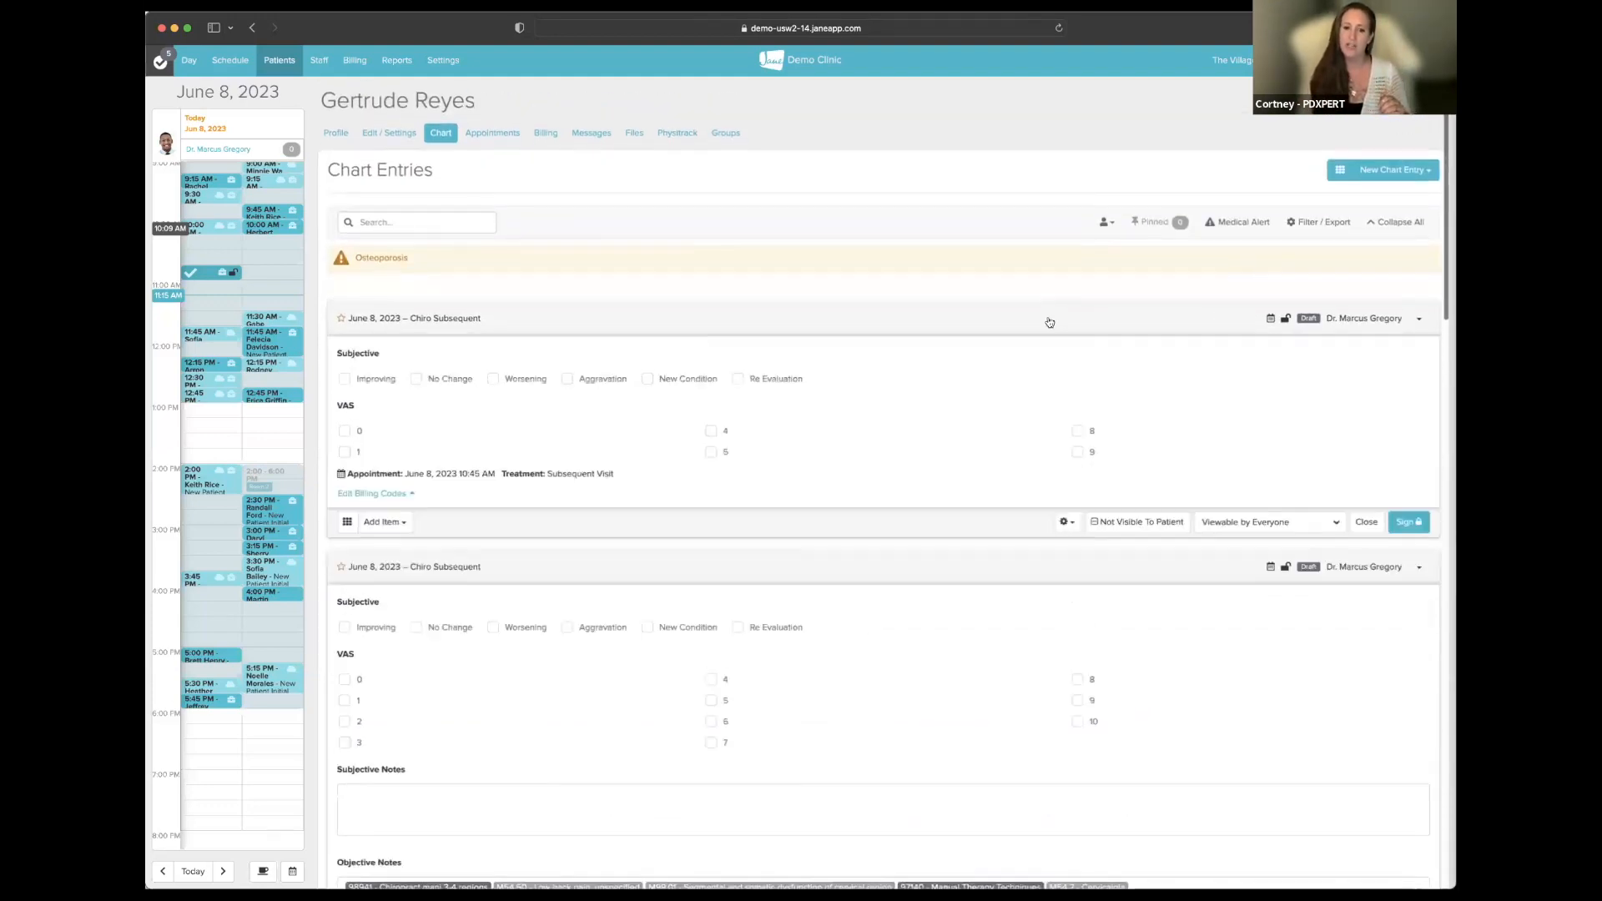
scroll(1057, 332, down, 8)
scroll(1057, 332, down, 8)
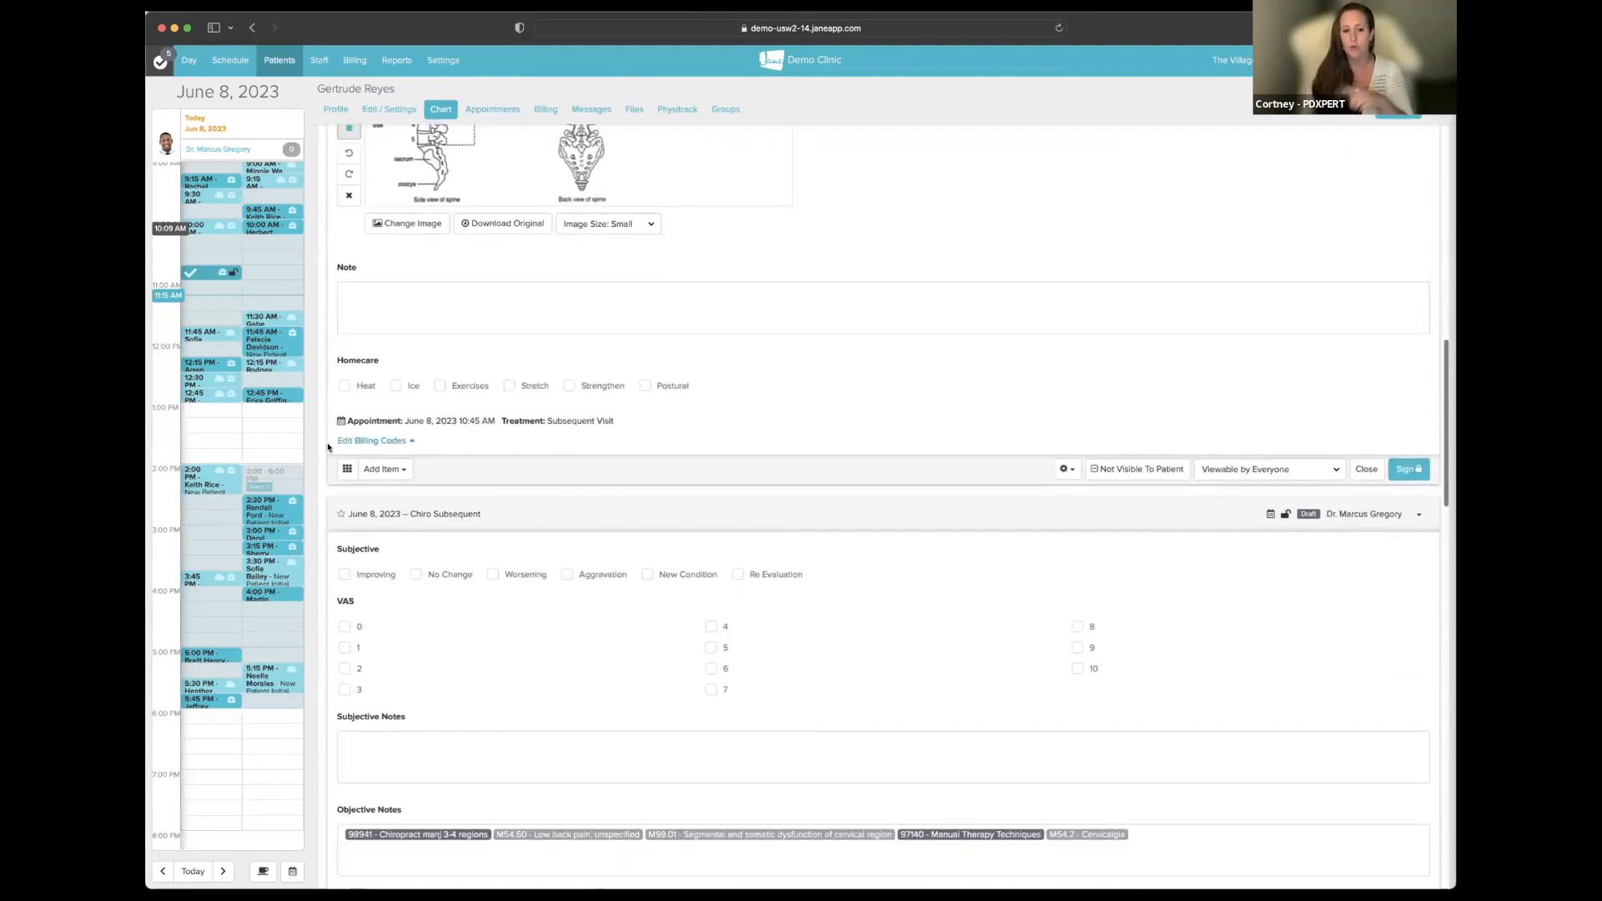
scroll(894, 454, up, 15)
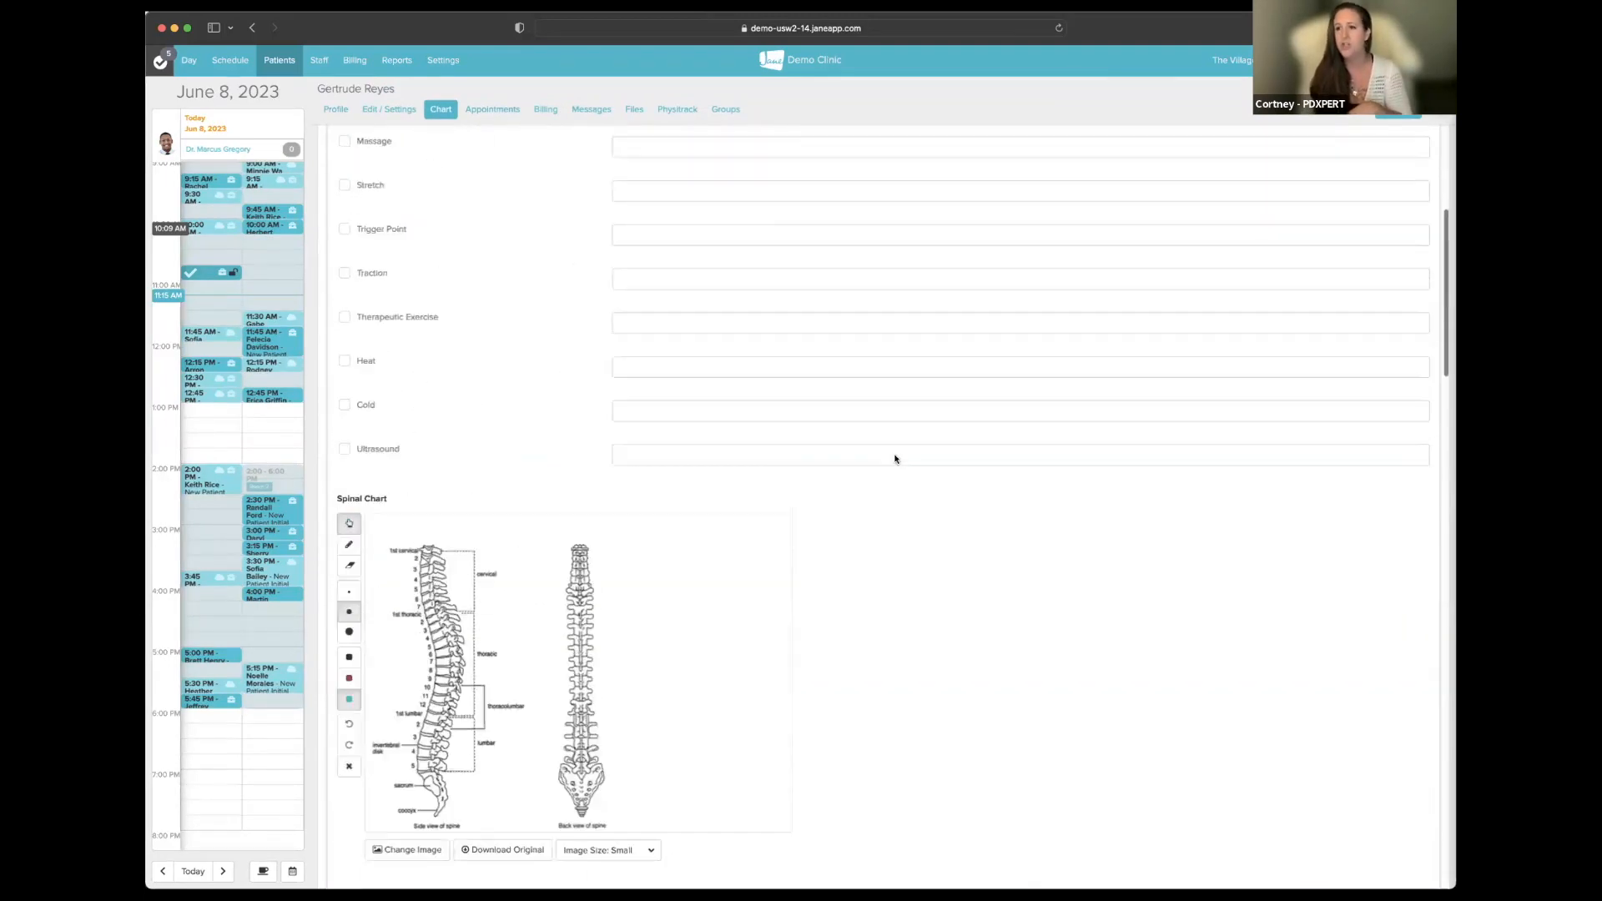
scroll(894, 454, up, 3)
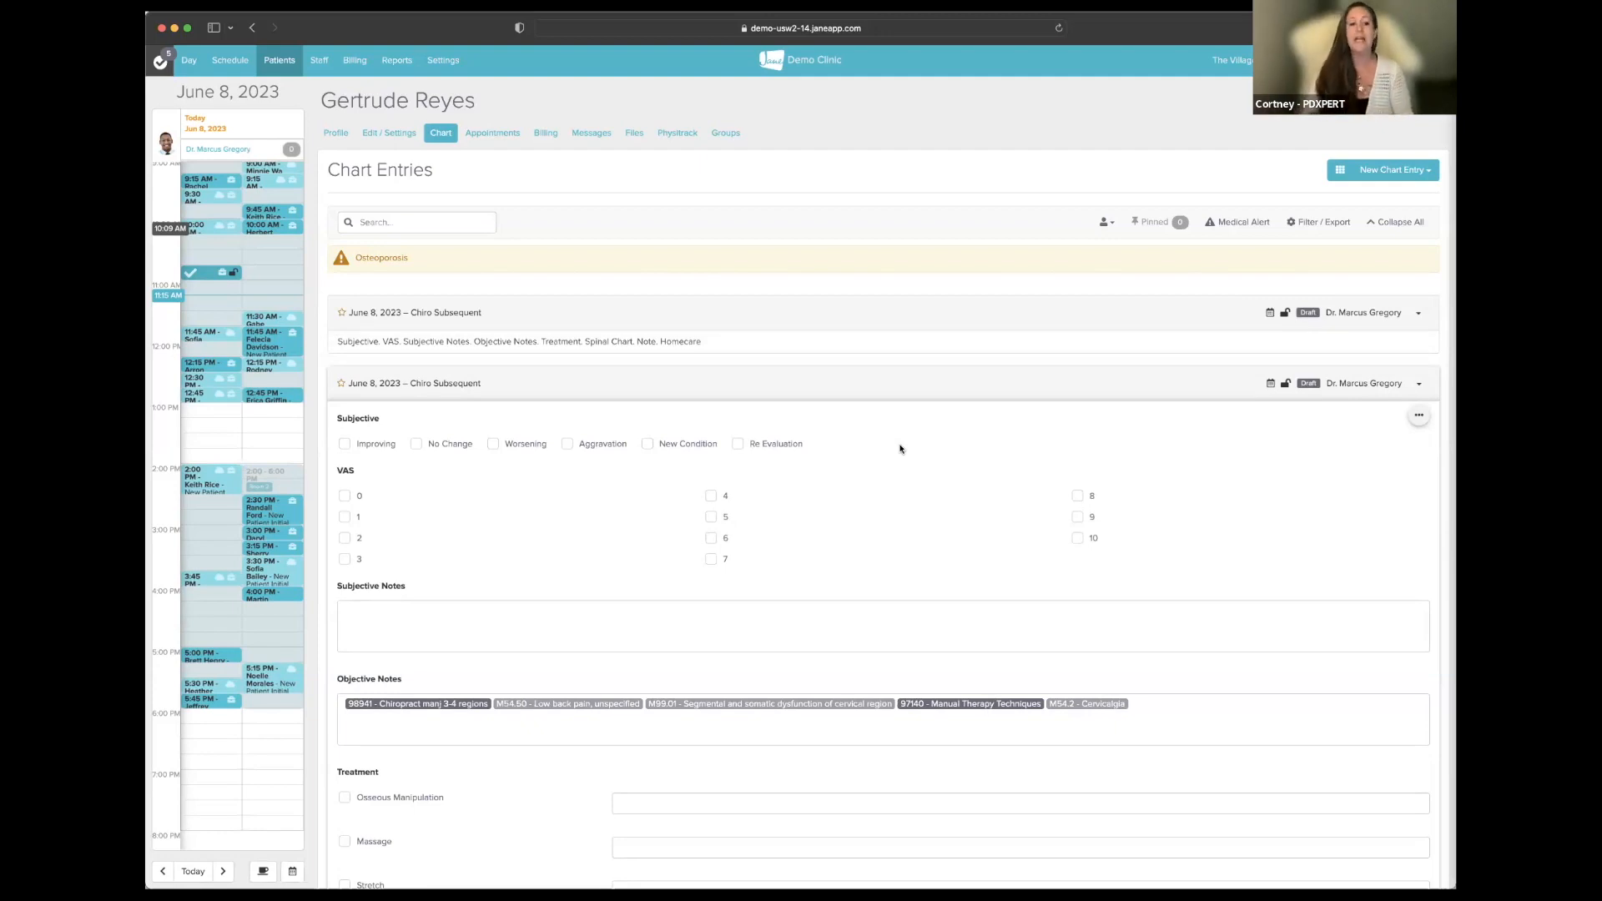
scroll(899, 449, down, 3)
scroll(897, 447, up, 3)
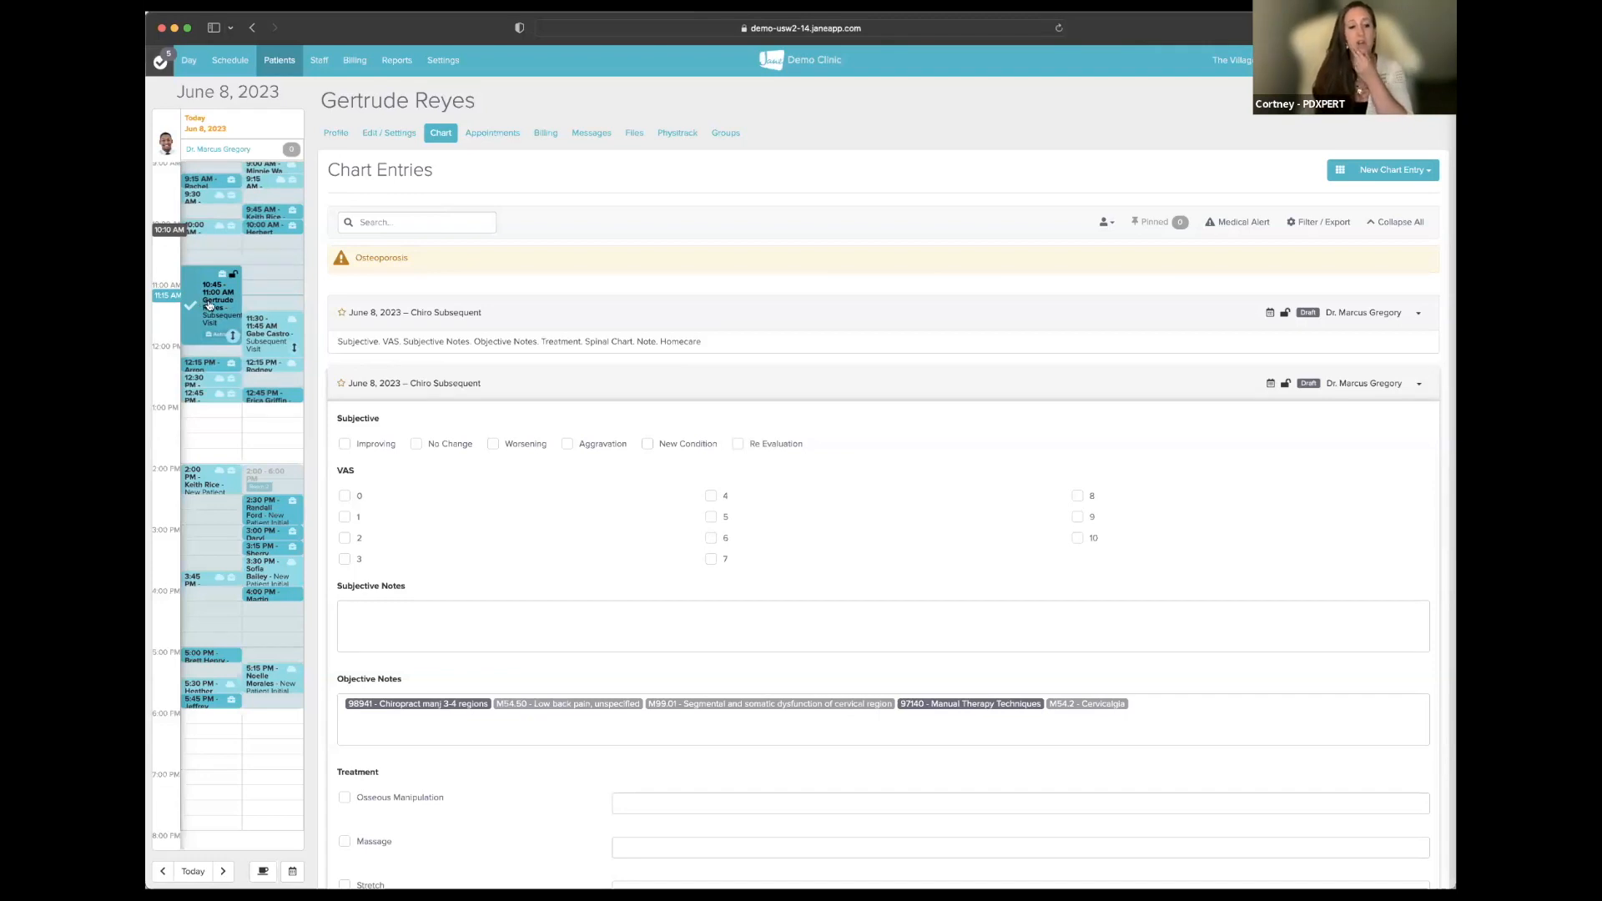
click(210, 306)
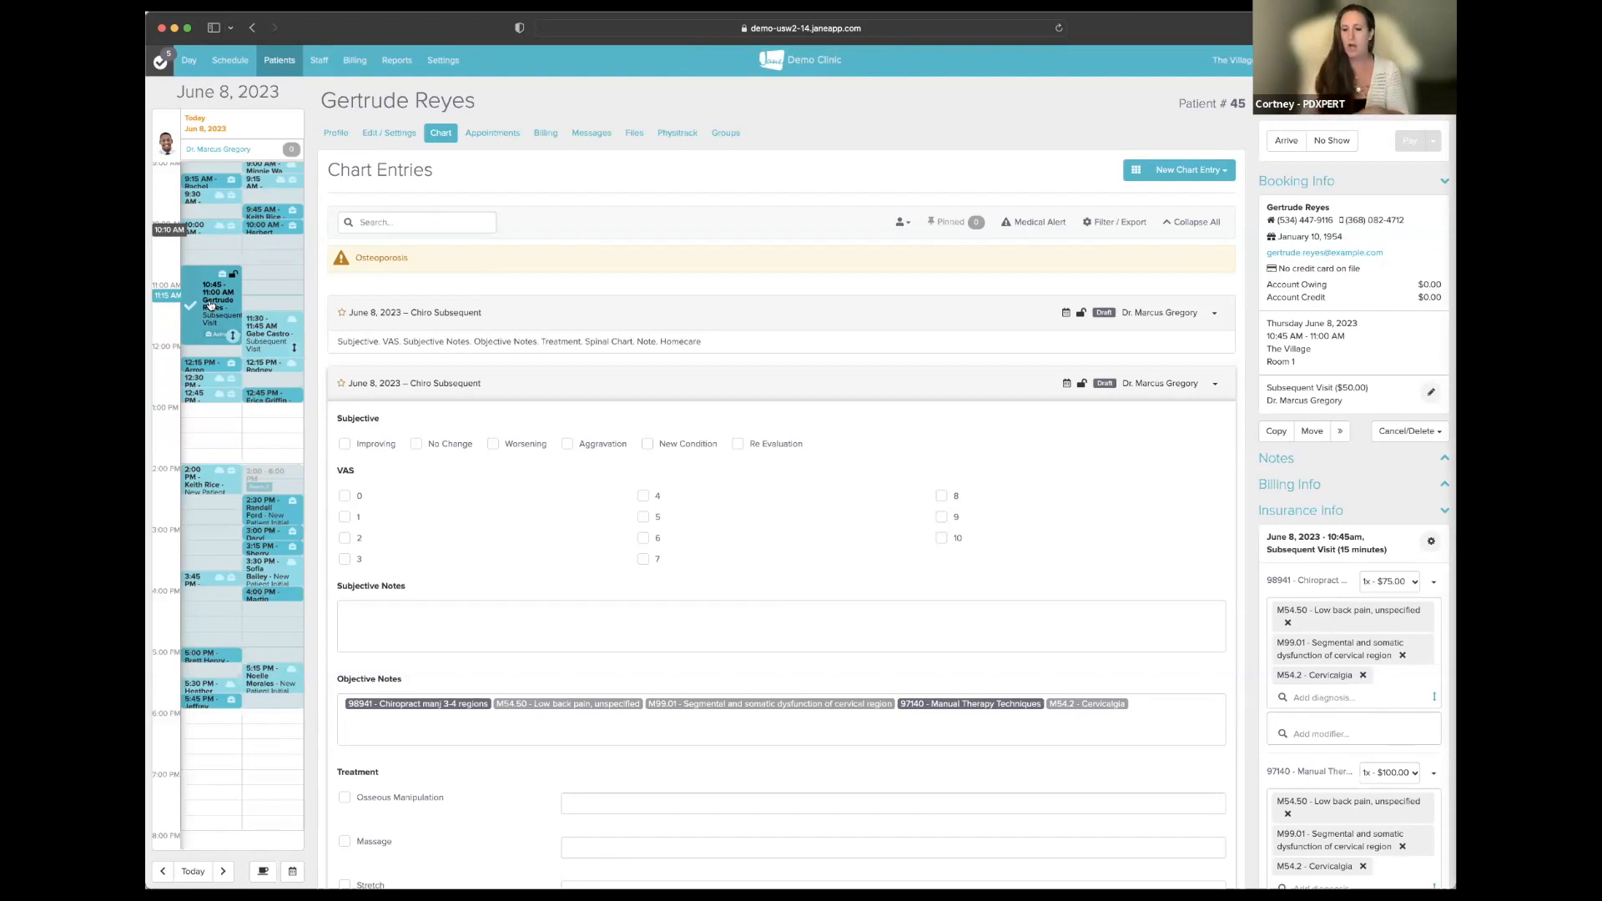
- Expand the draft's notes to show Objective Notes tagged 98941, M54.50, M99.01, 97140 and M54.2
scroll(1352, 642, down, 2)
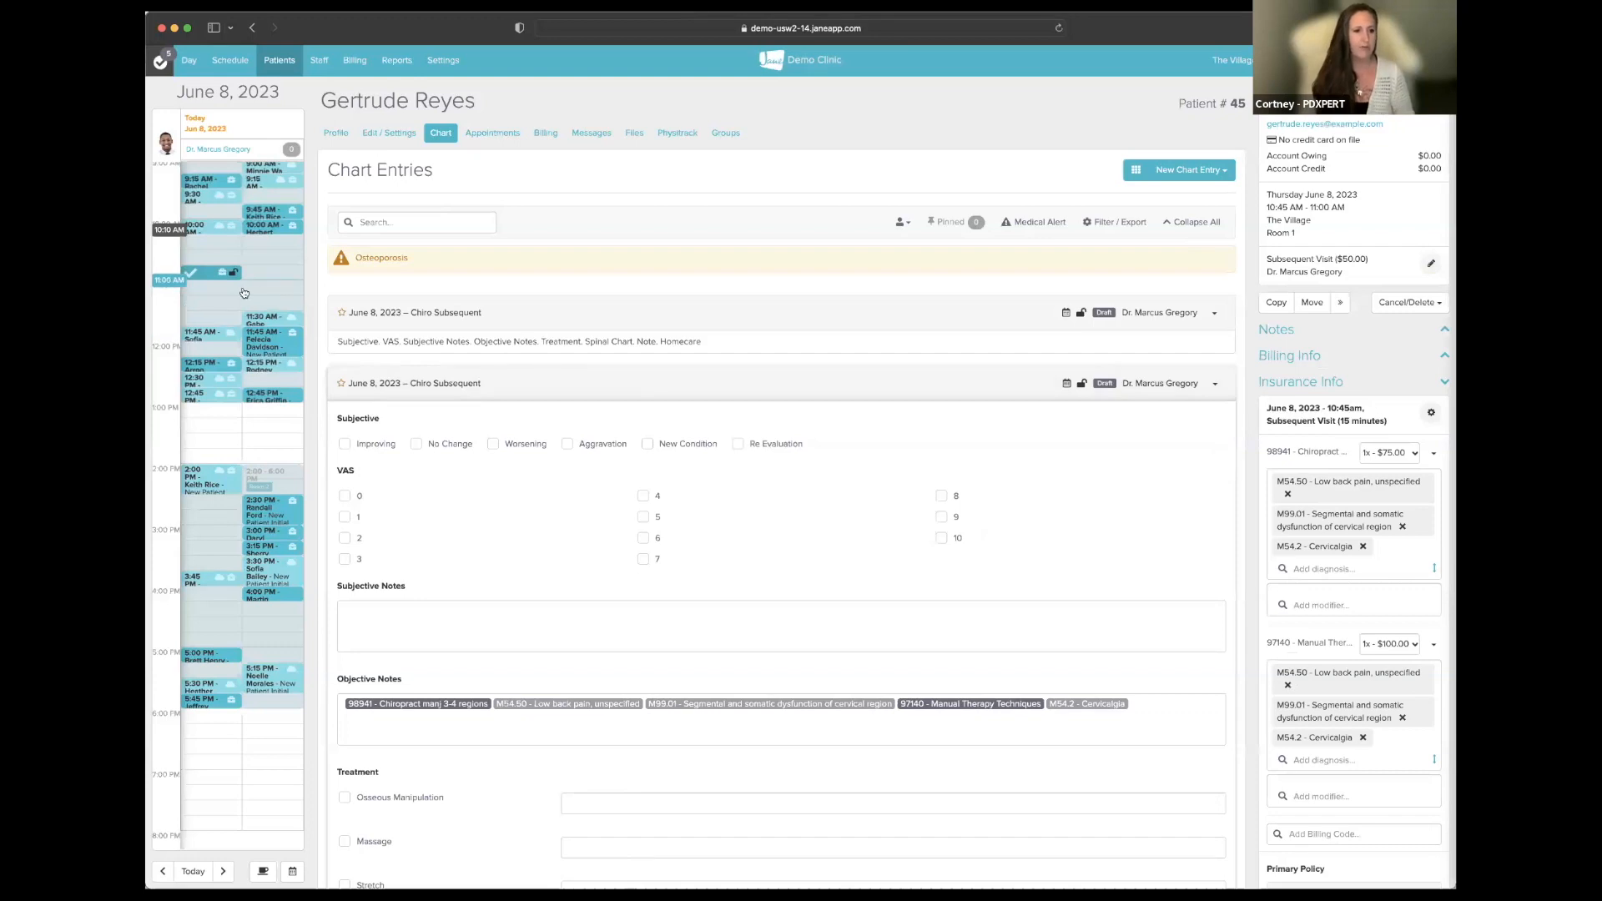
mouse_move(198, 281)
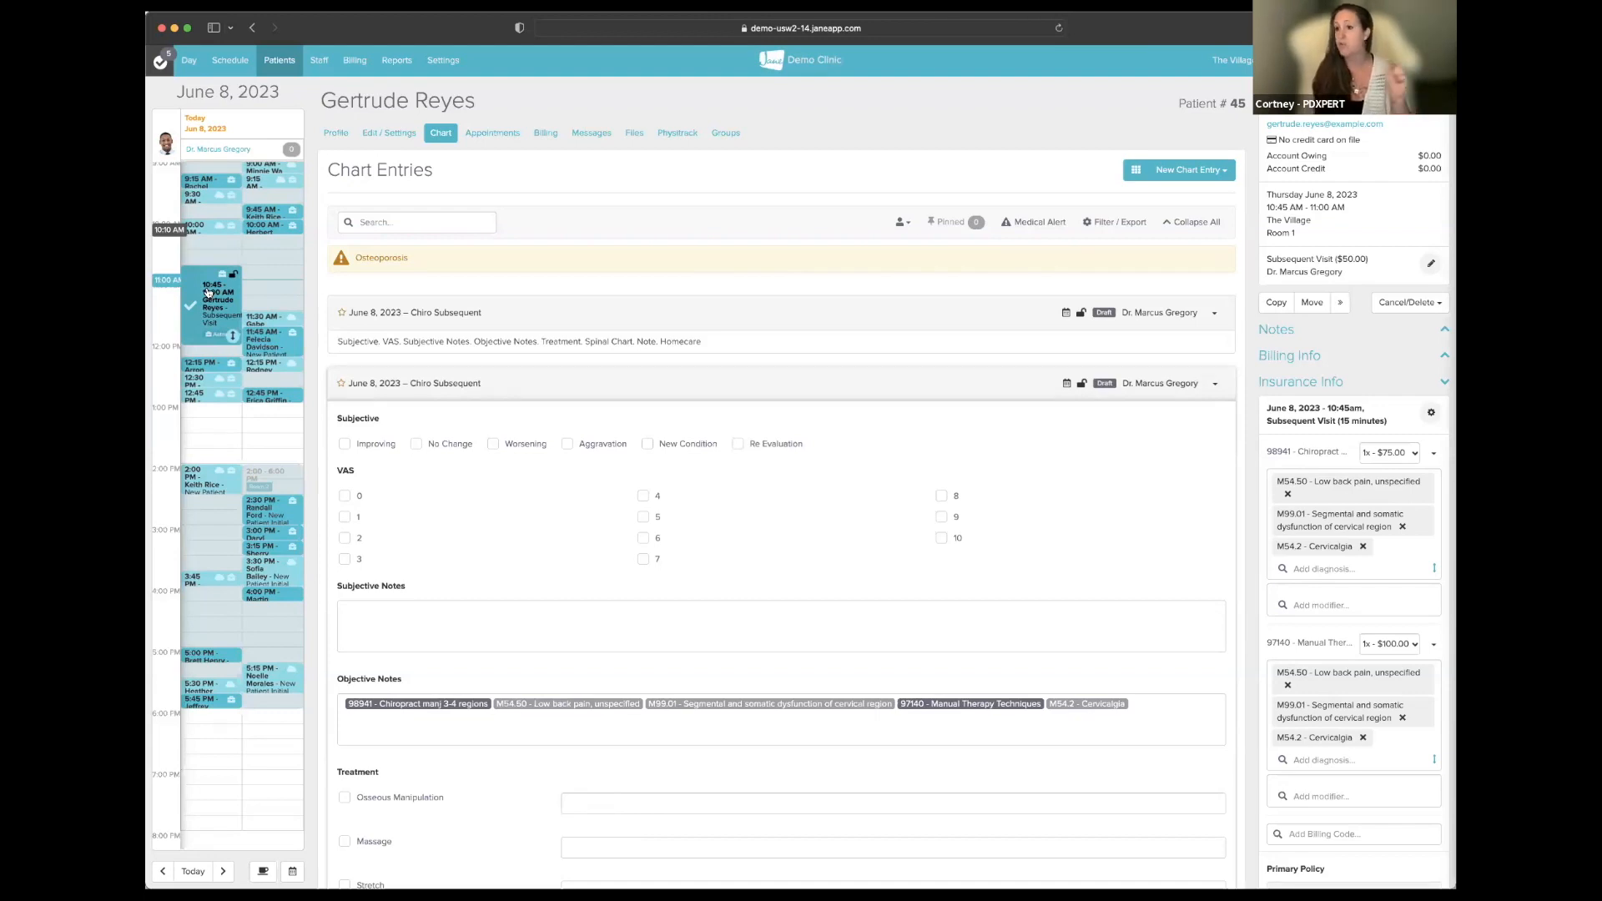
scroll(1320, 807, down, 5)
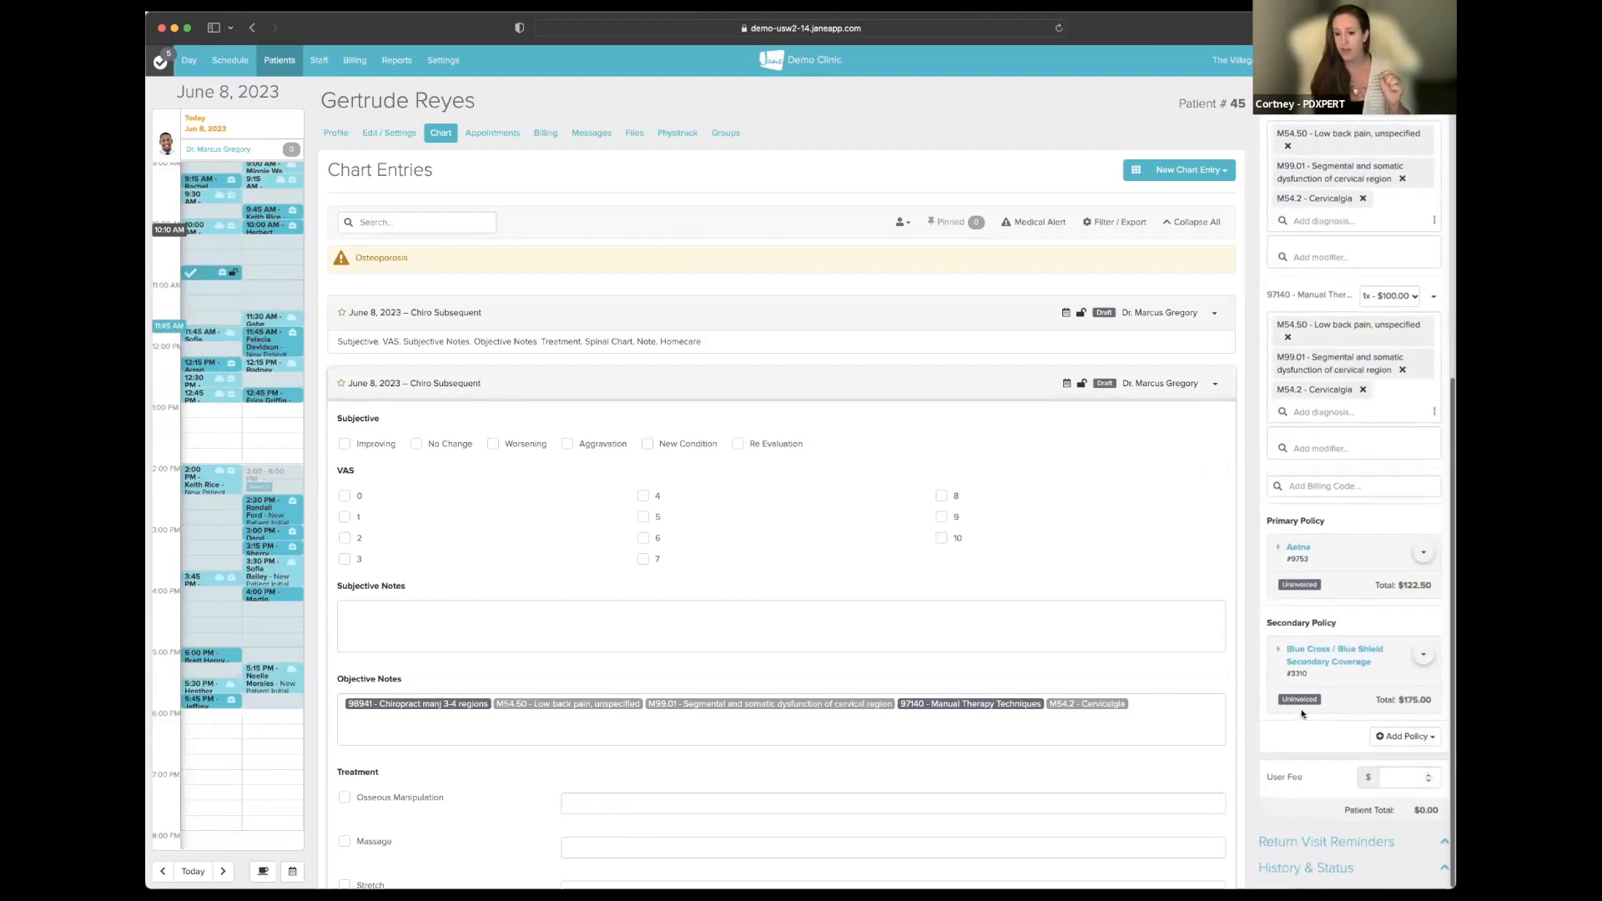
scroll(1319, 771, up, 10)
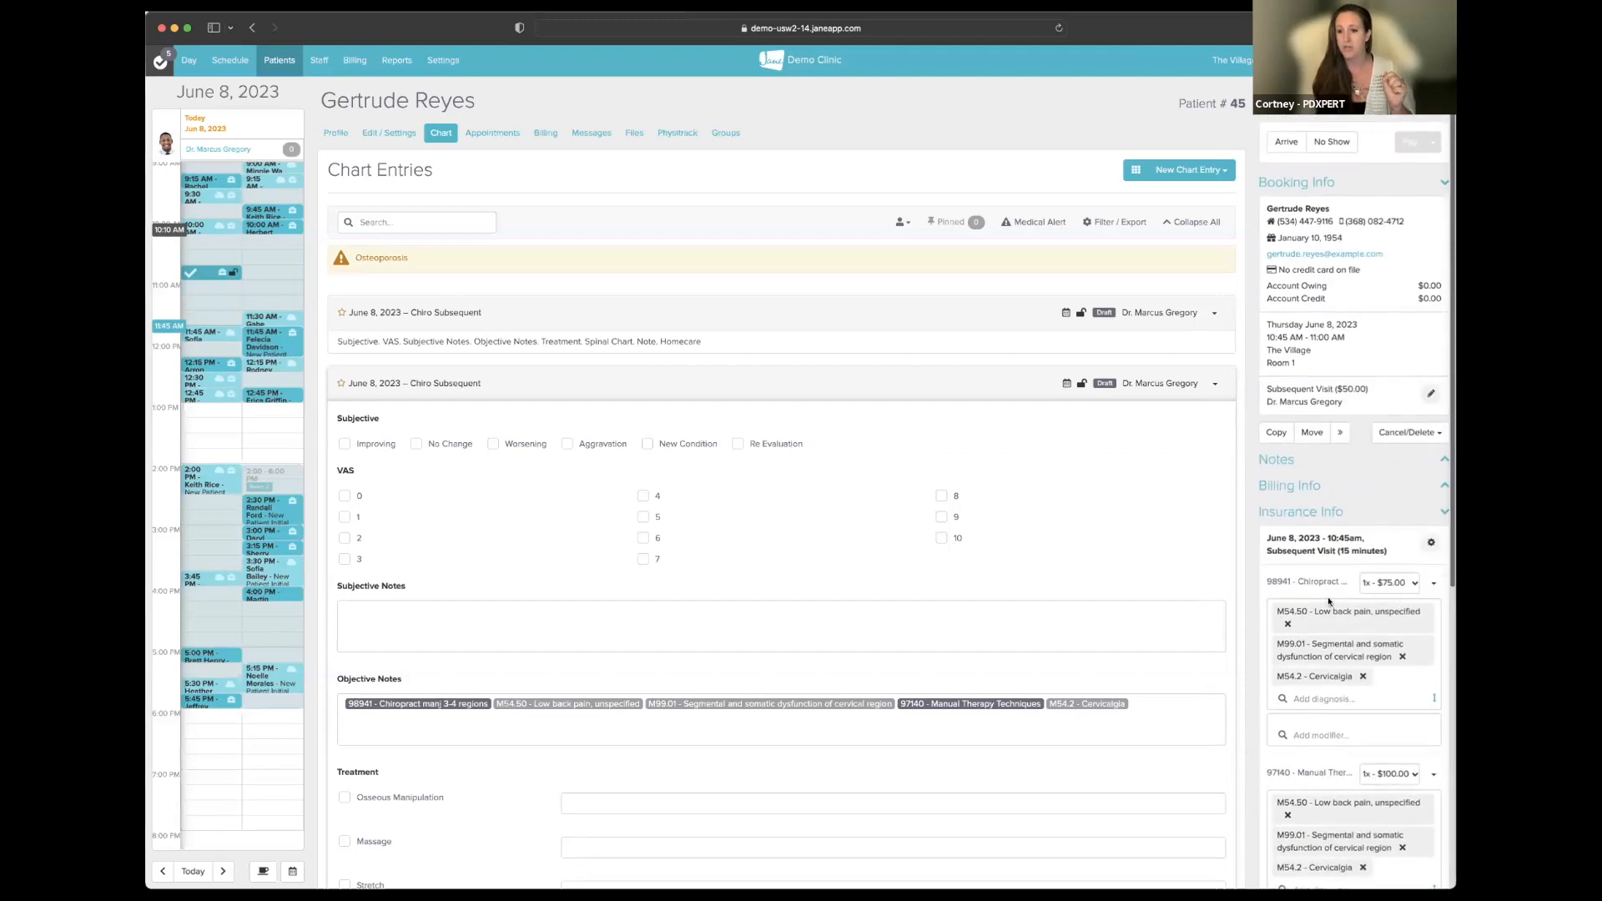
click(1277, 459)
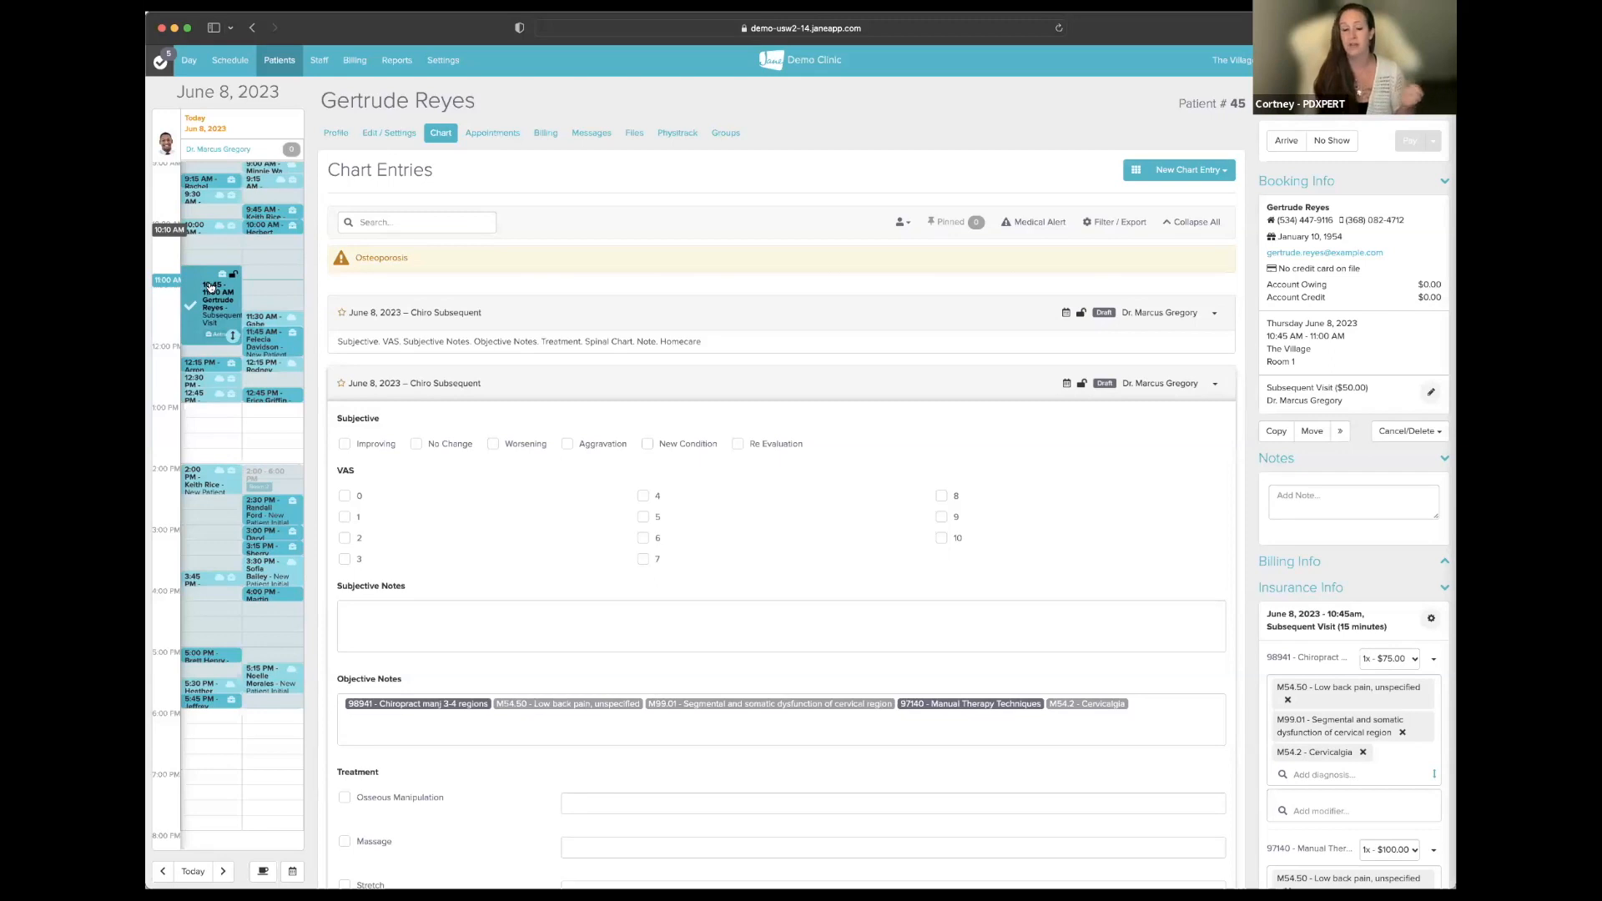
scroll(726, 382, down, 5)
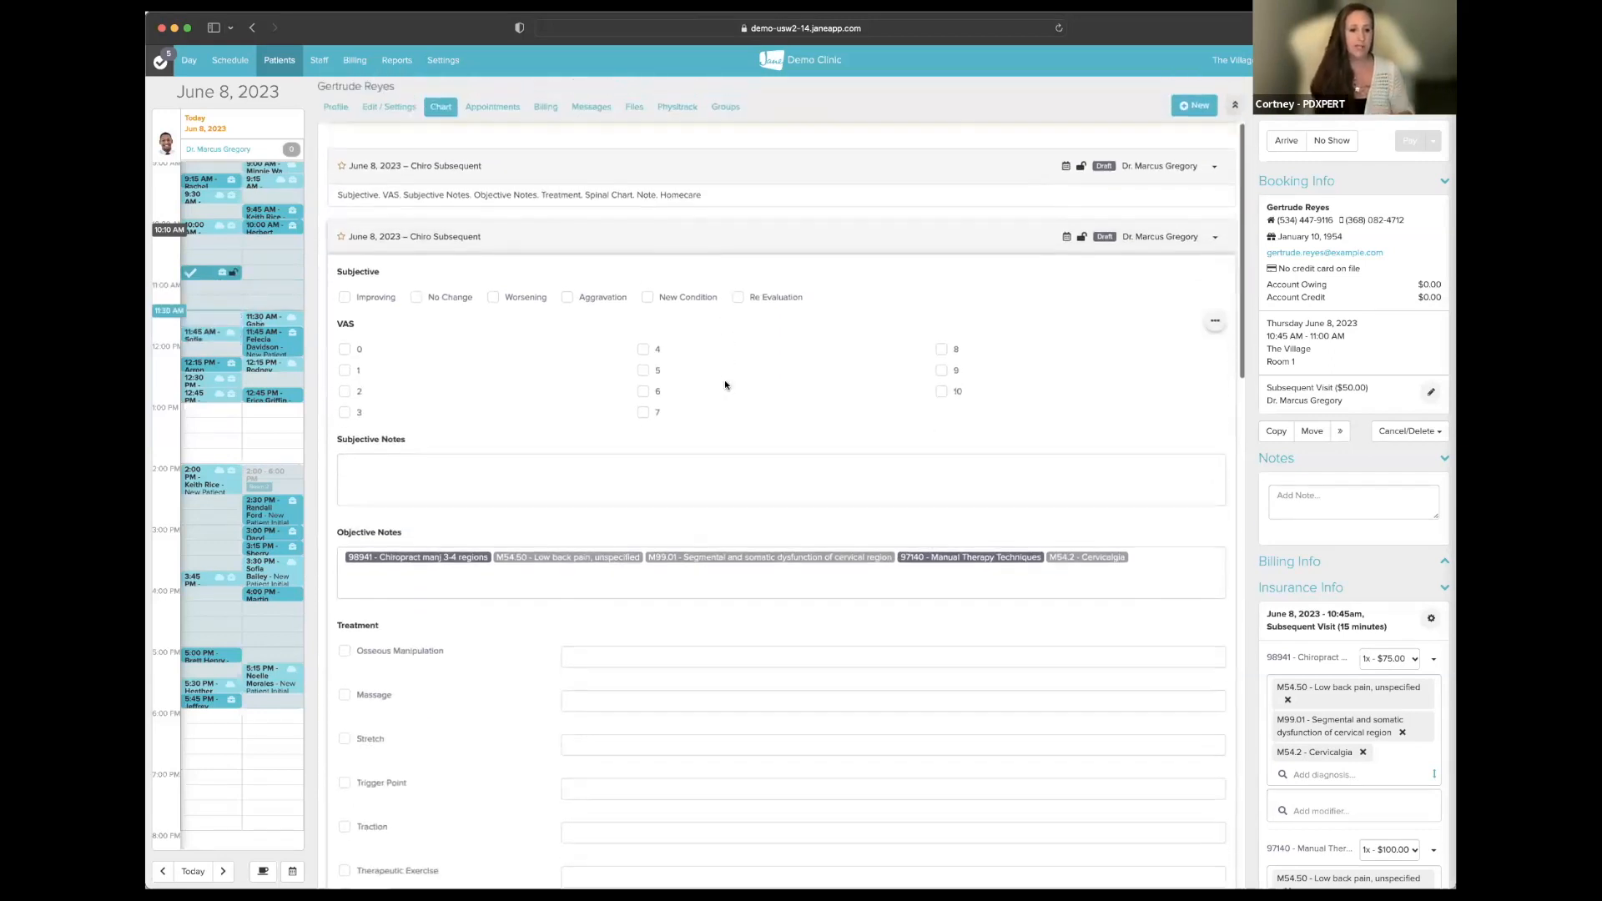
scroll(724, 379, down, 1)
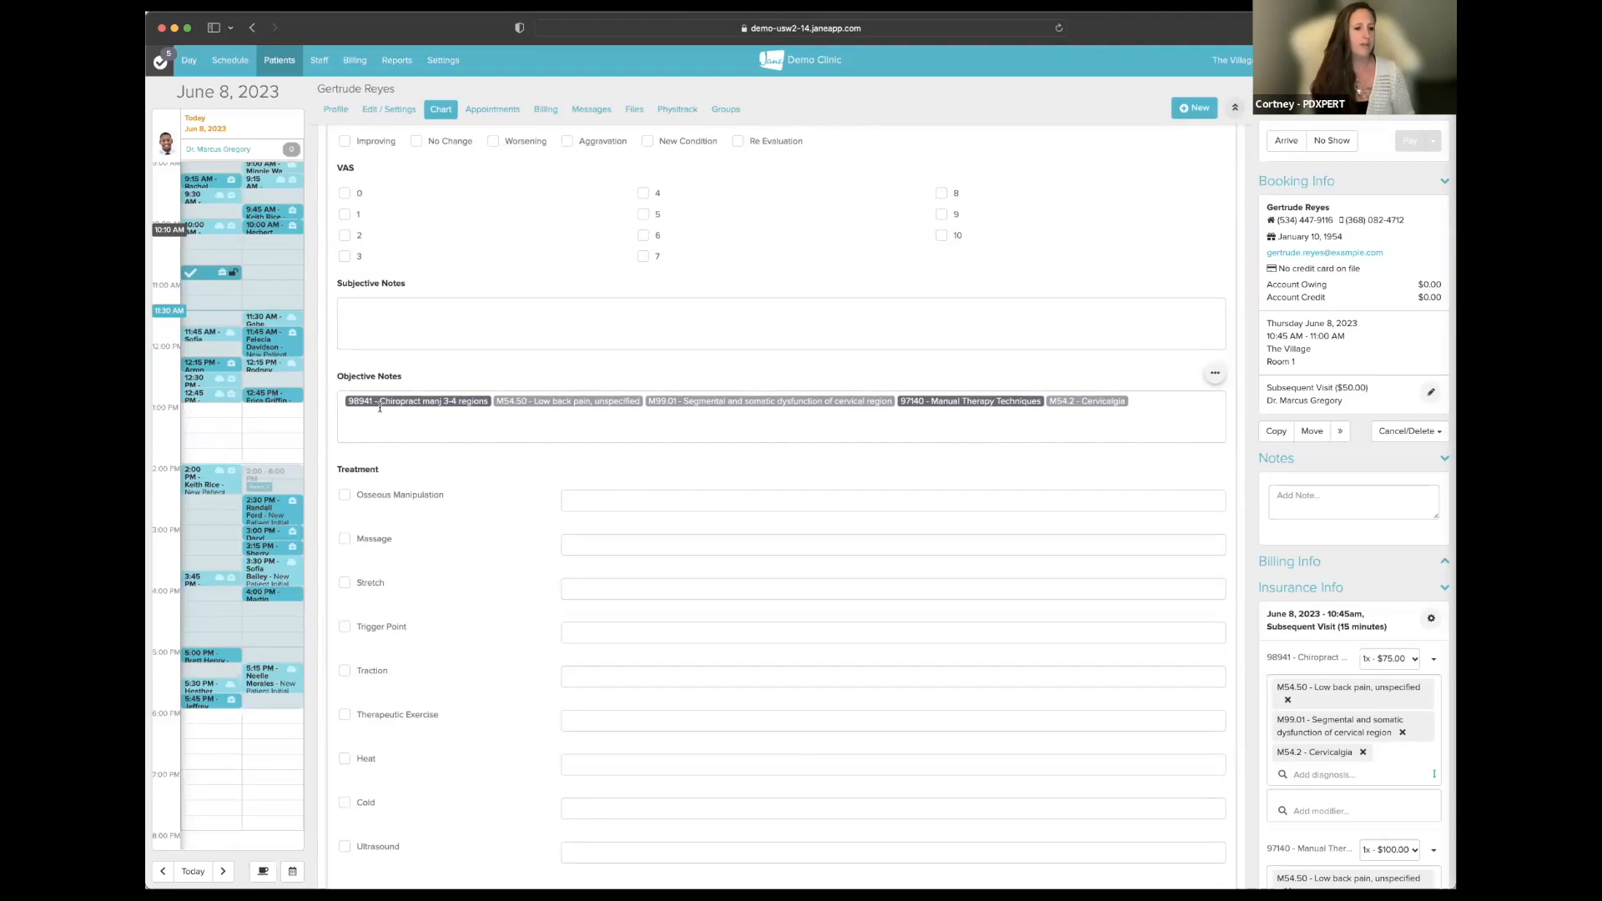
click(1172, 410)
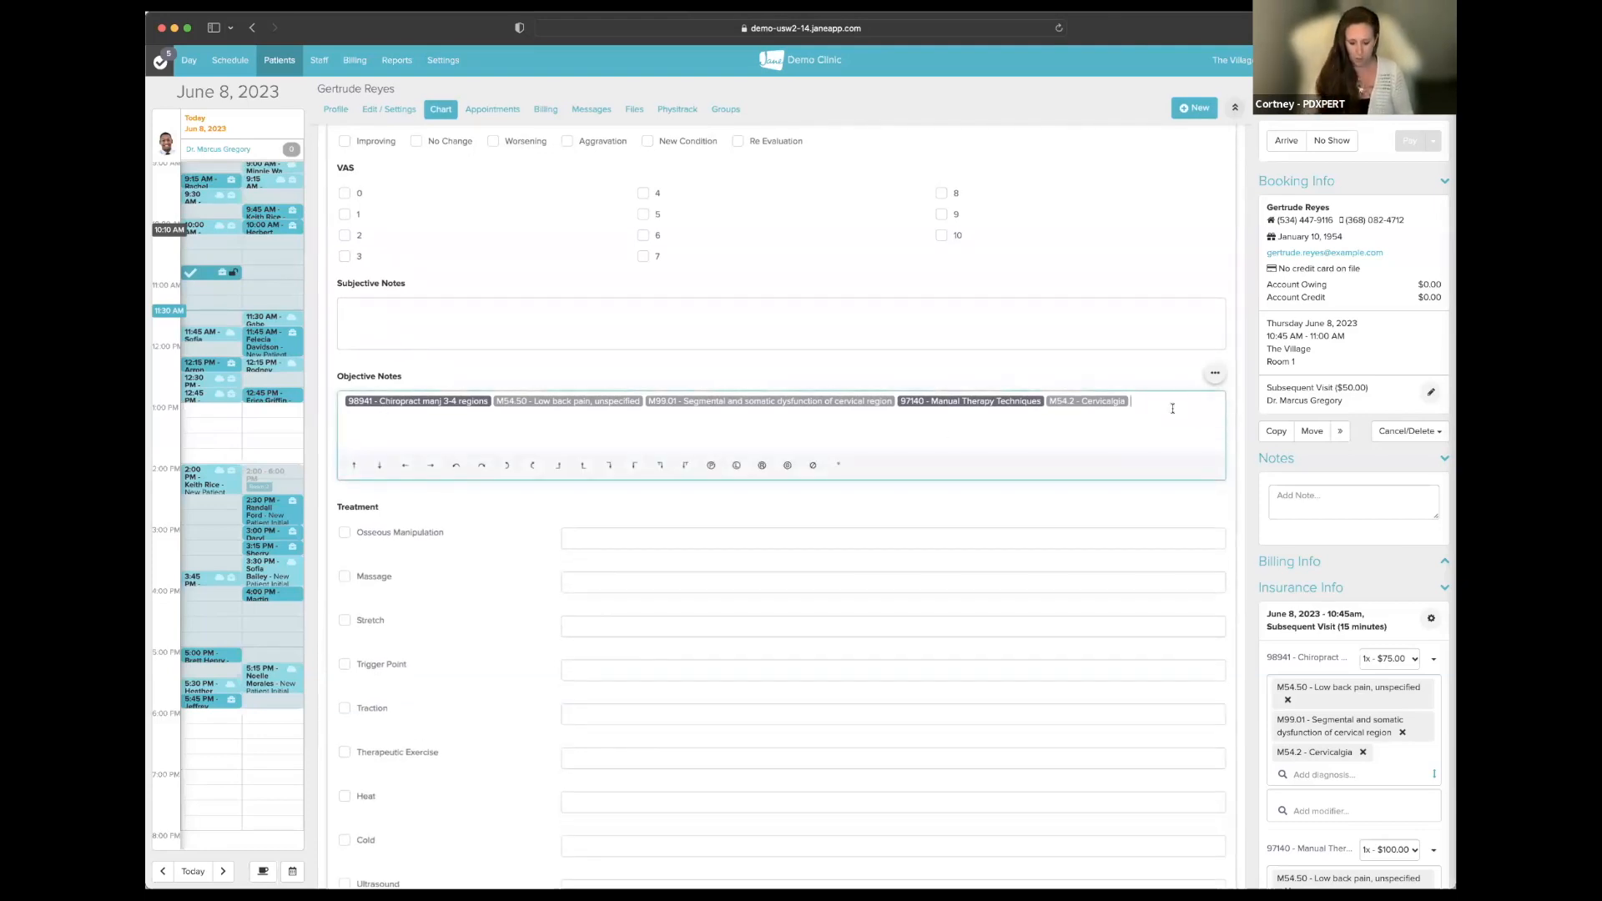
- Insert code tags #98943, M54.51 vertebrogenic low back pain and #97110 into Objective Notes
text(#)
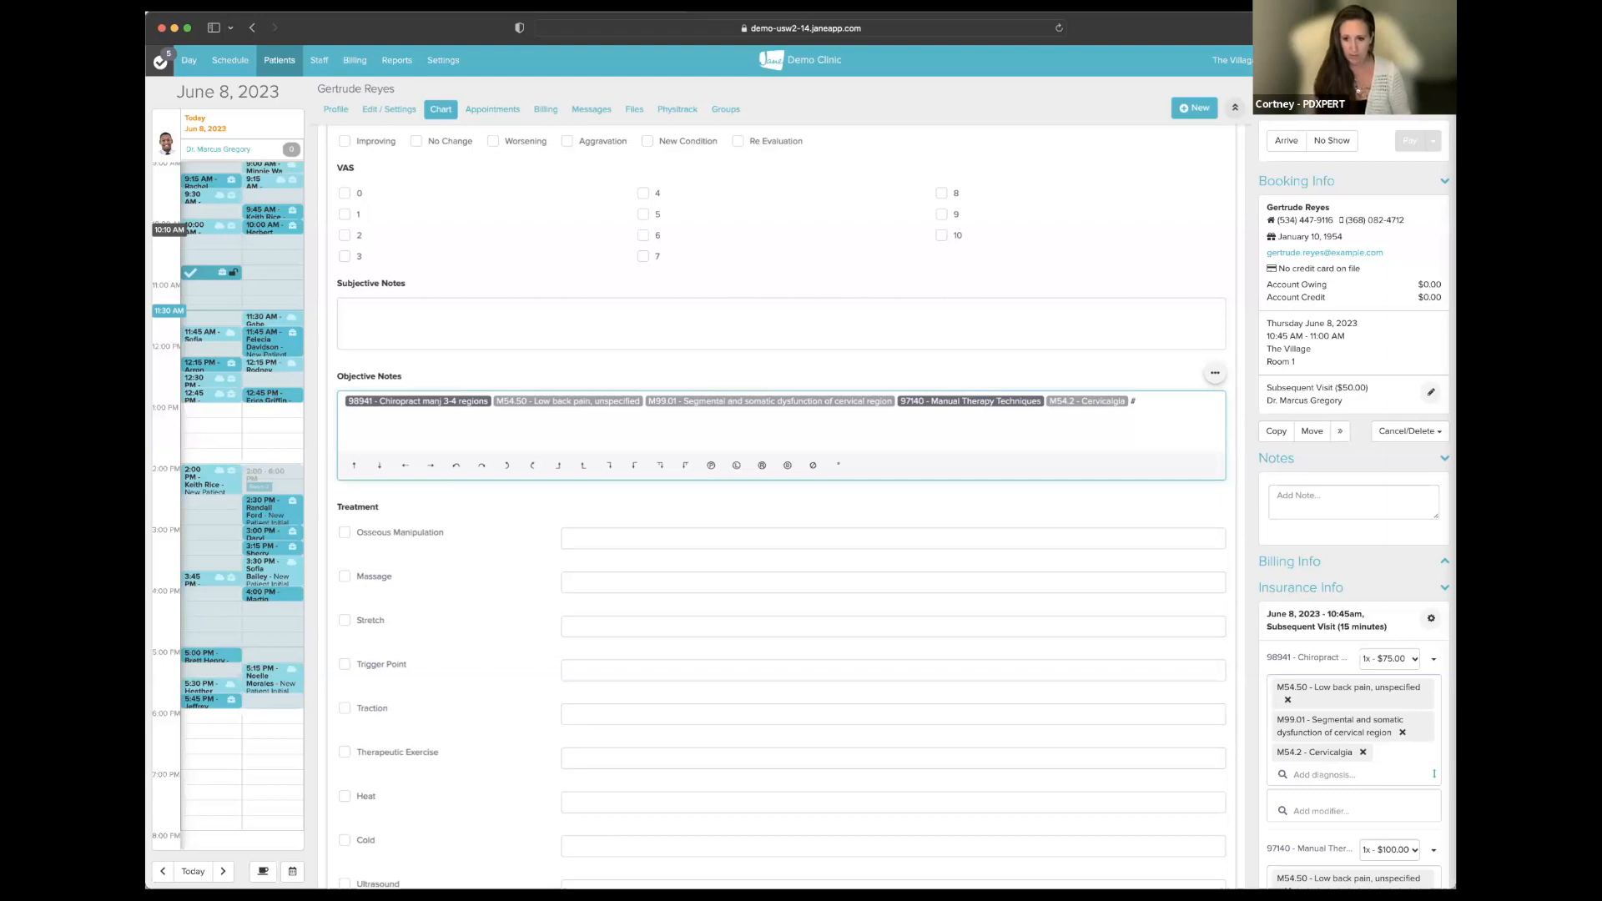
text(98943)
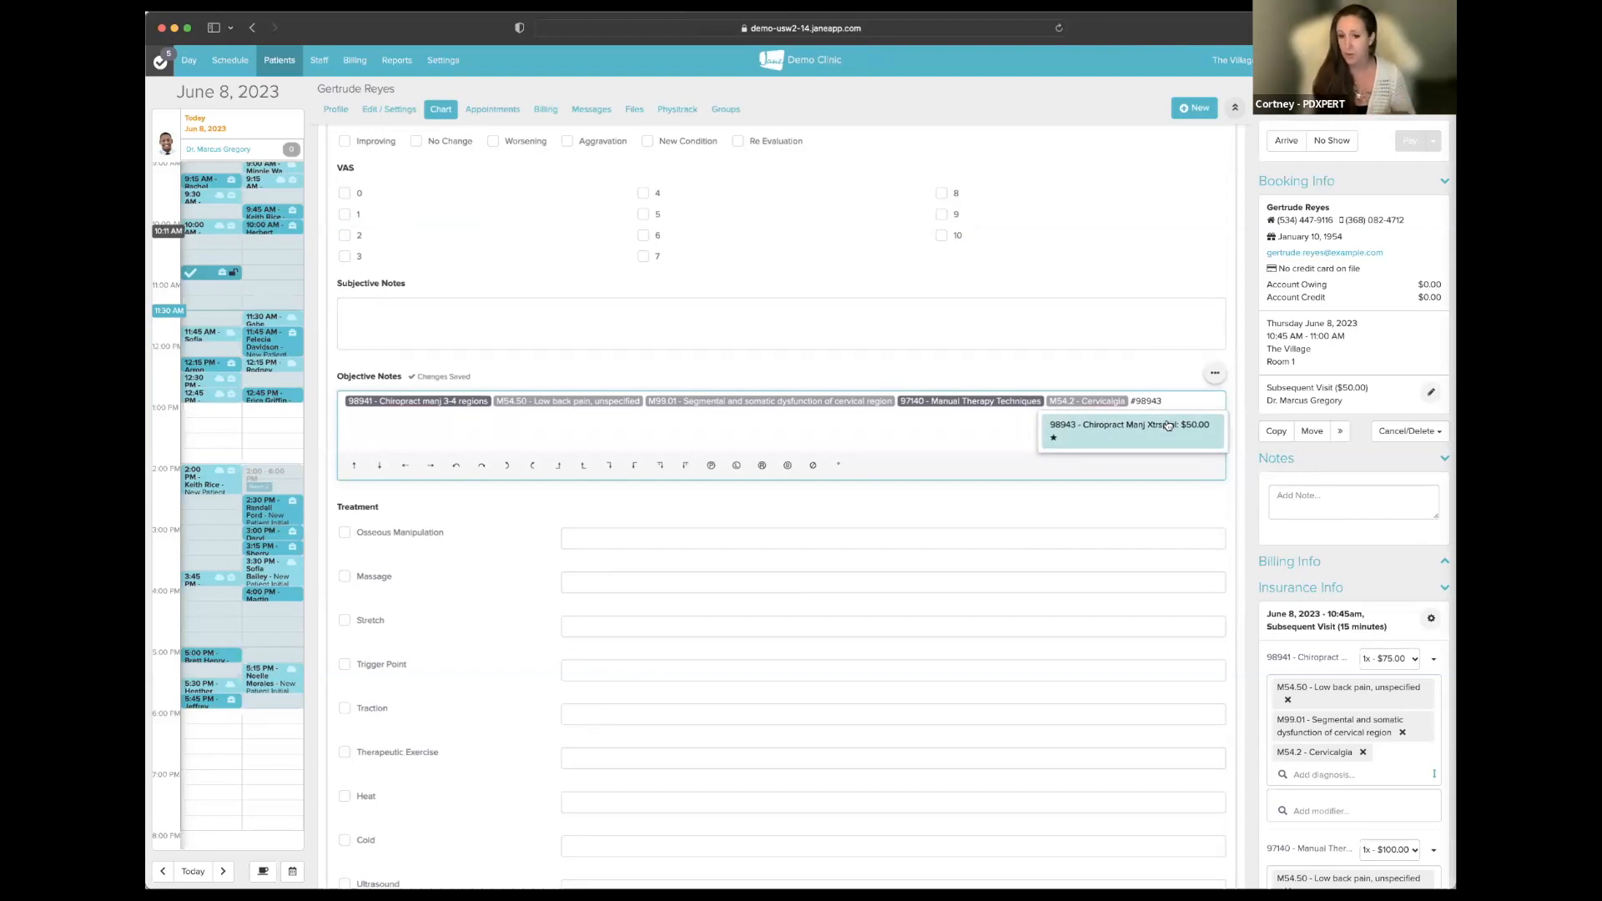
click(1168, 425)
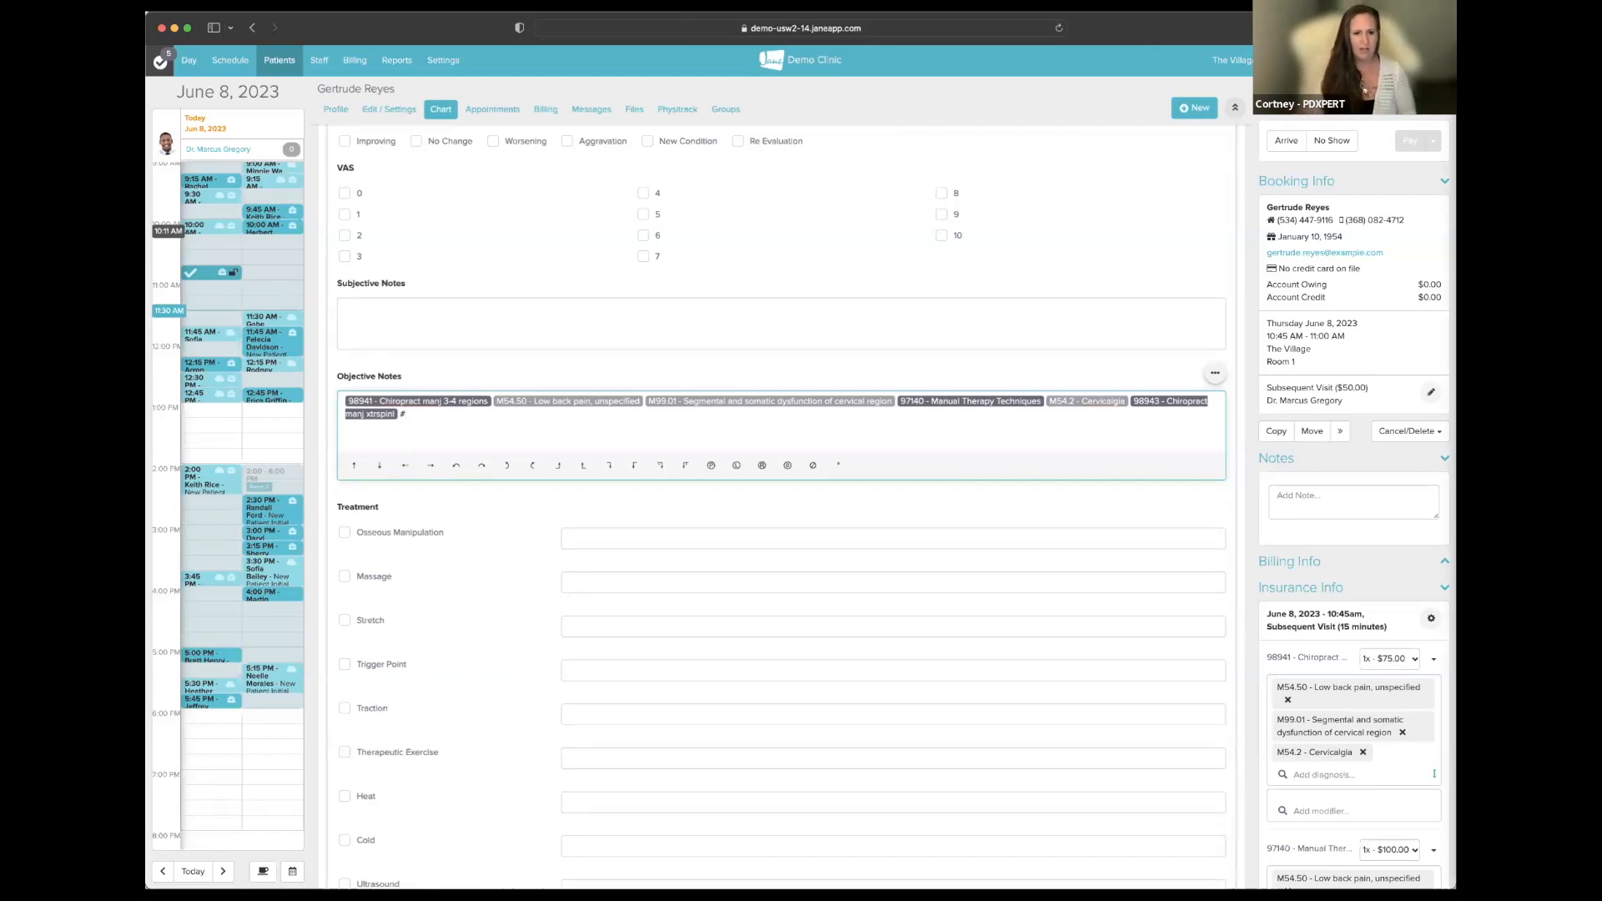
text(l)
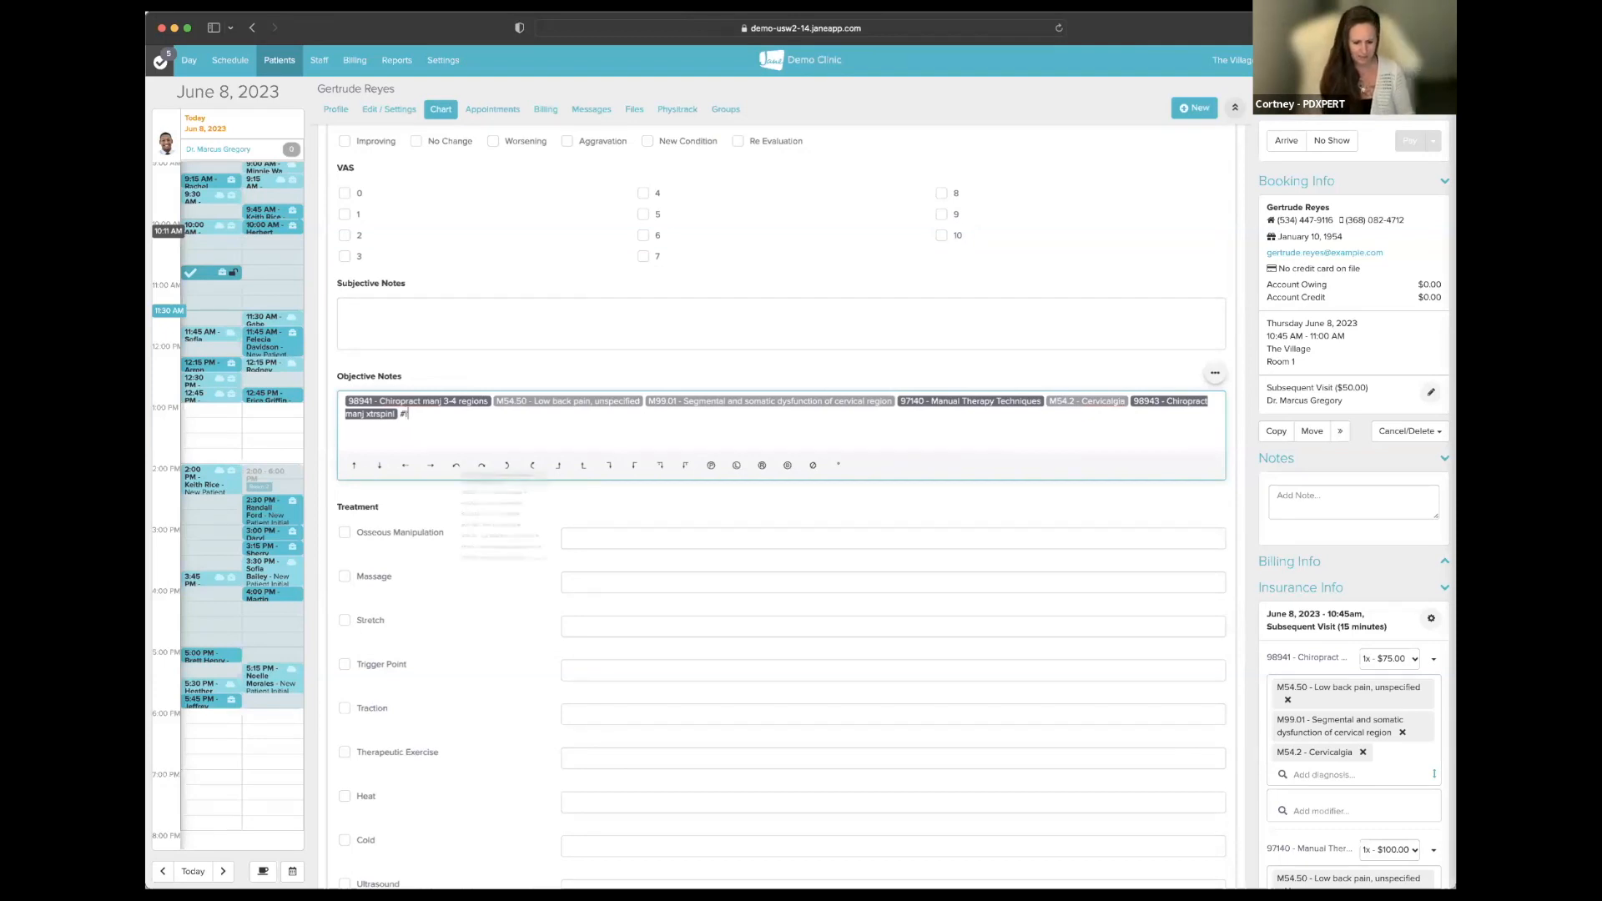
text(ow back)
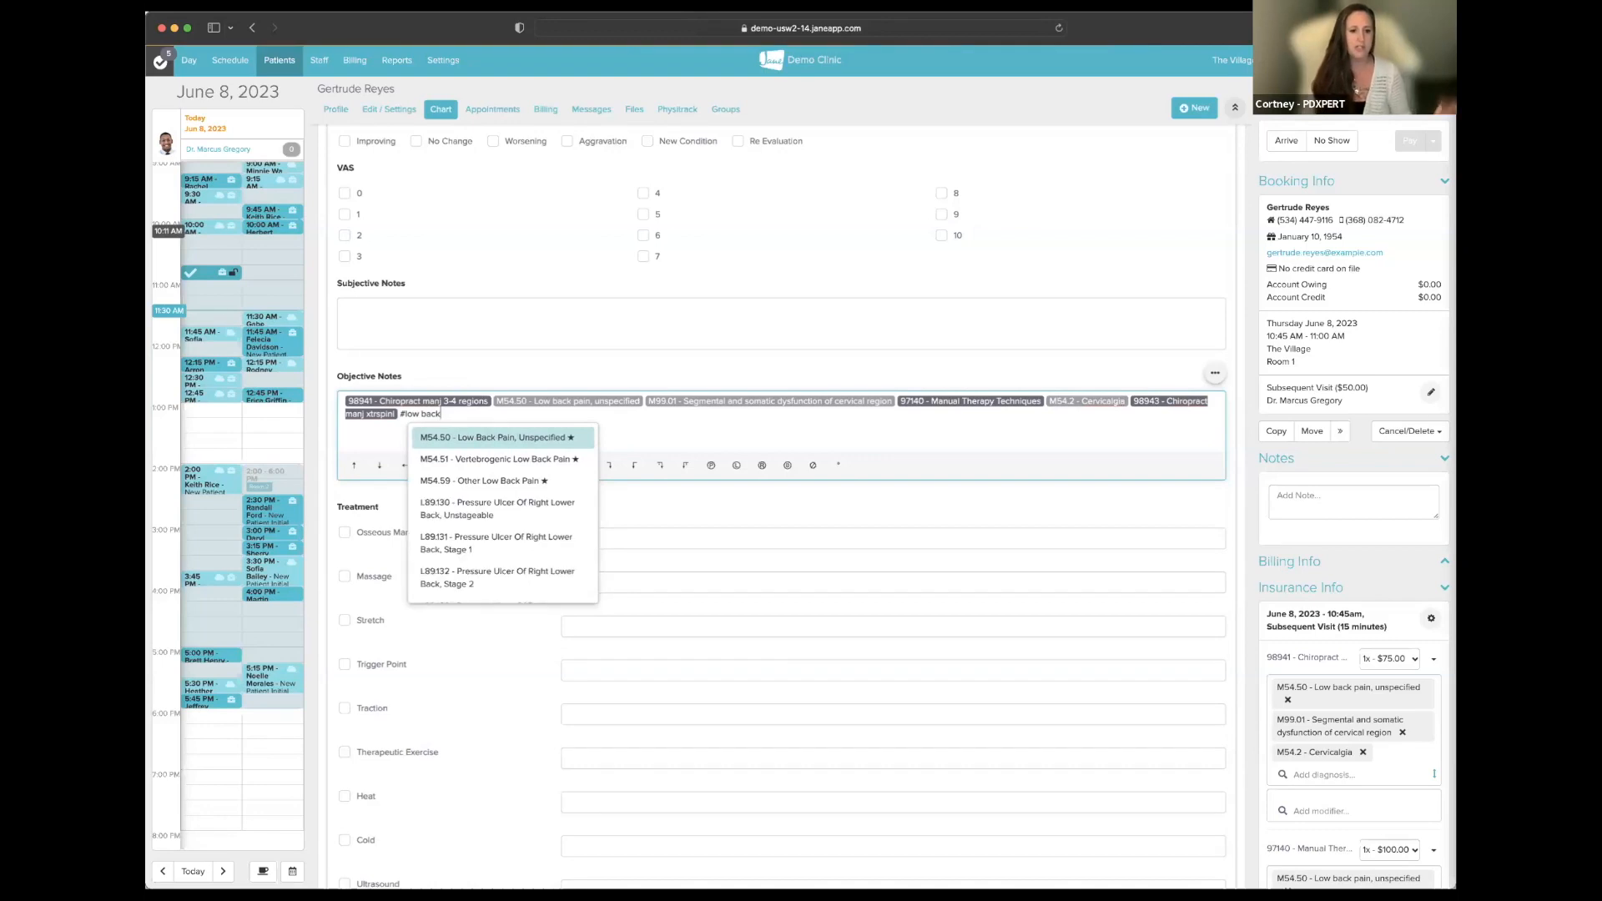
click(506, 460)
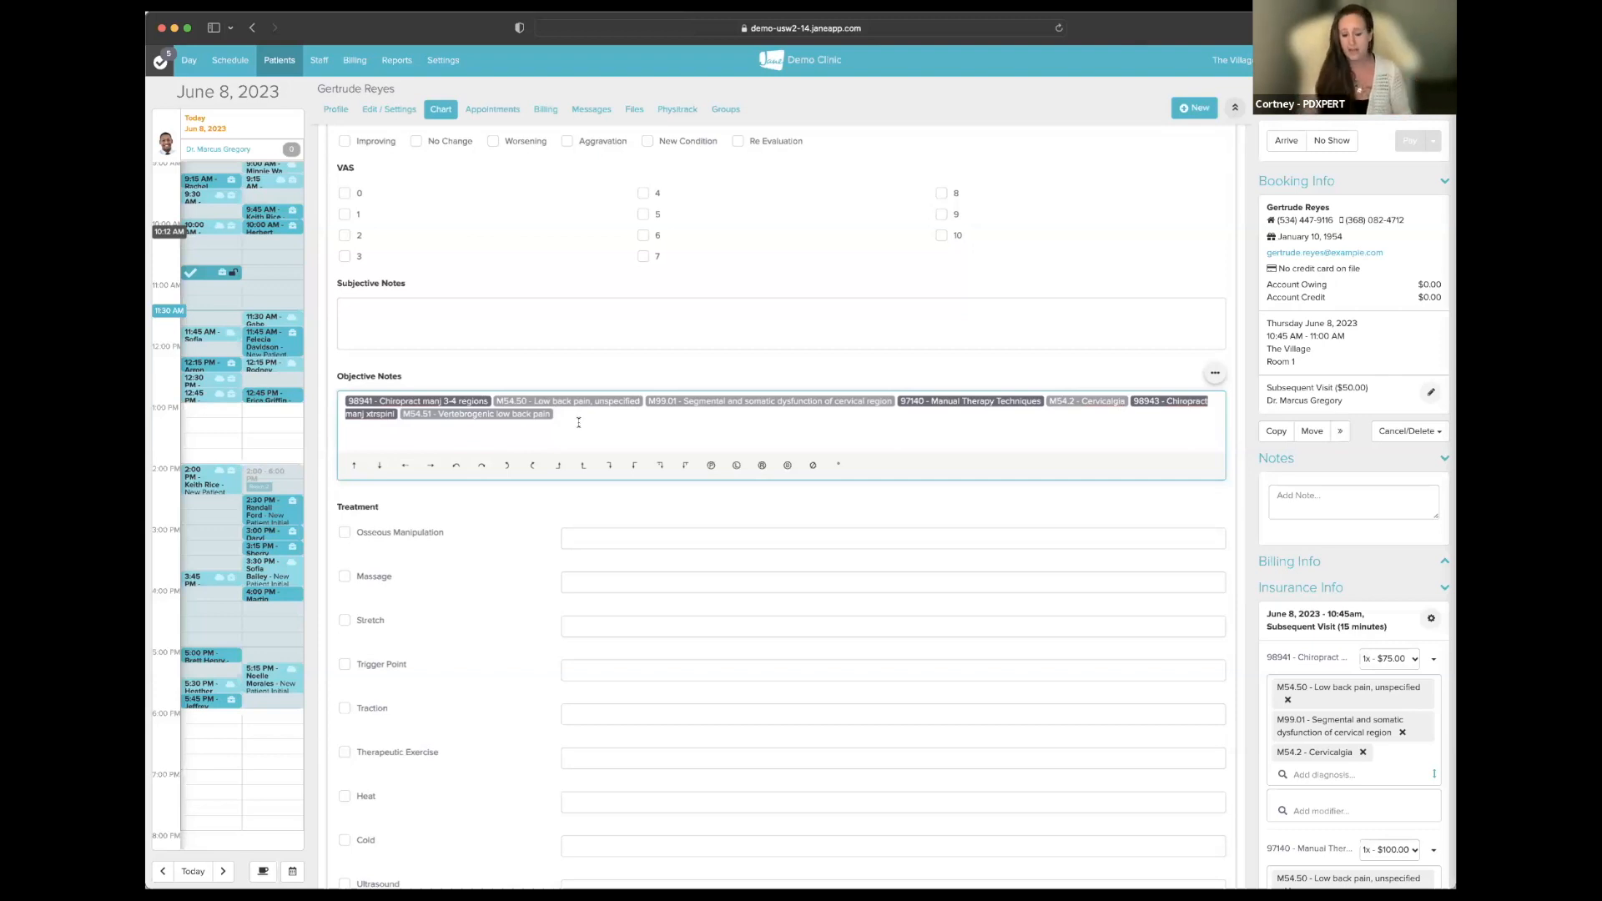
text(97140)
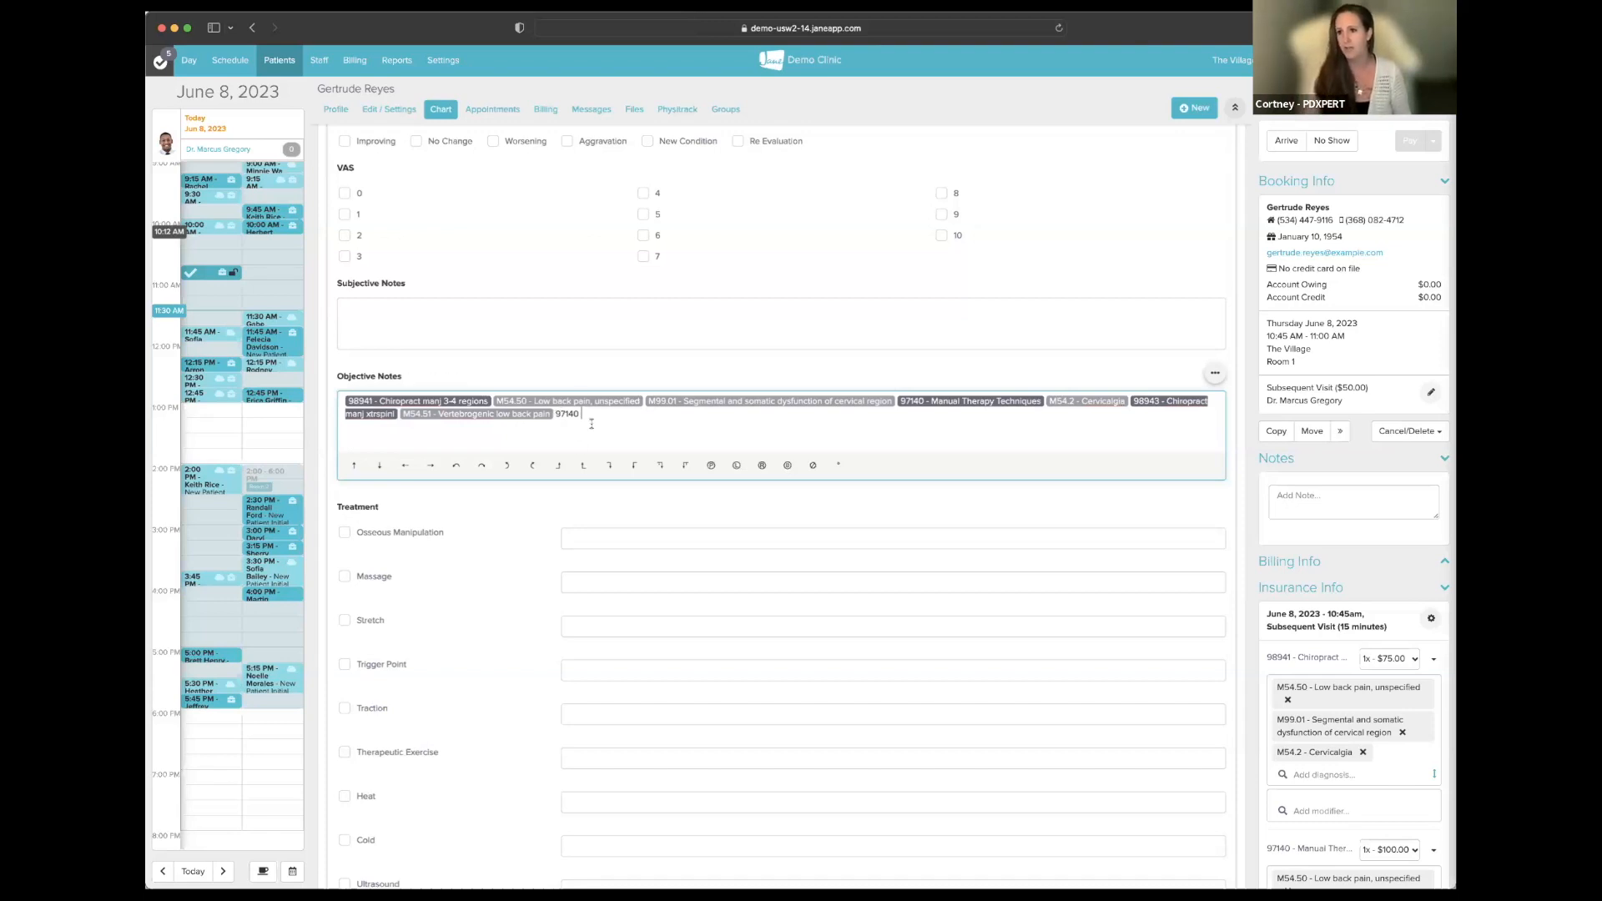
key(BackSpace)
key(BackSpace)
key(BackSpace)
key(BackSpace)
key(BackSpace)
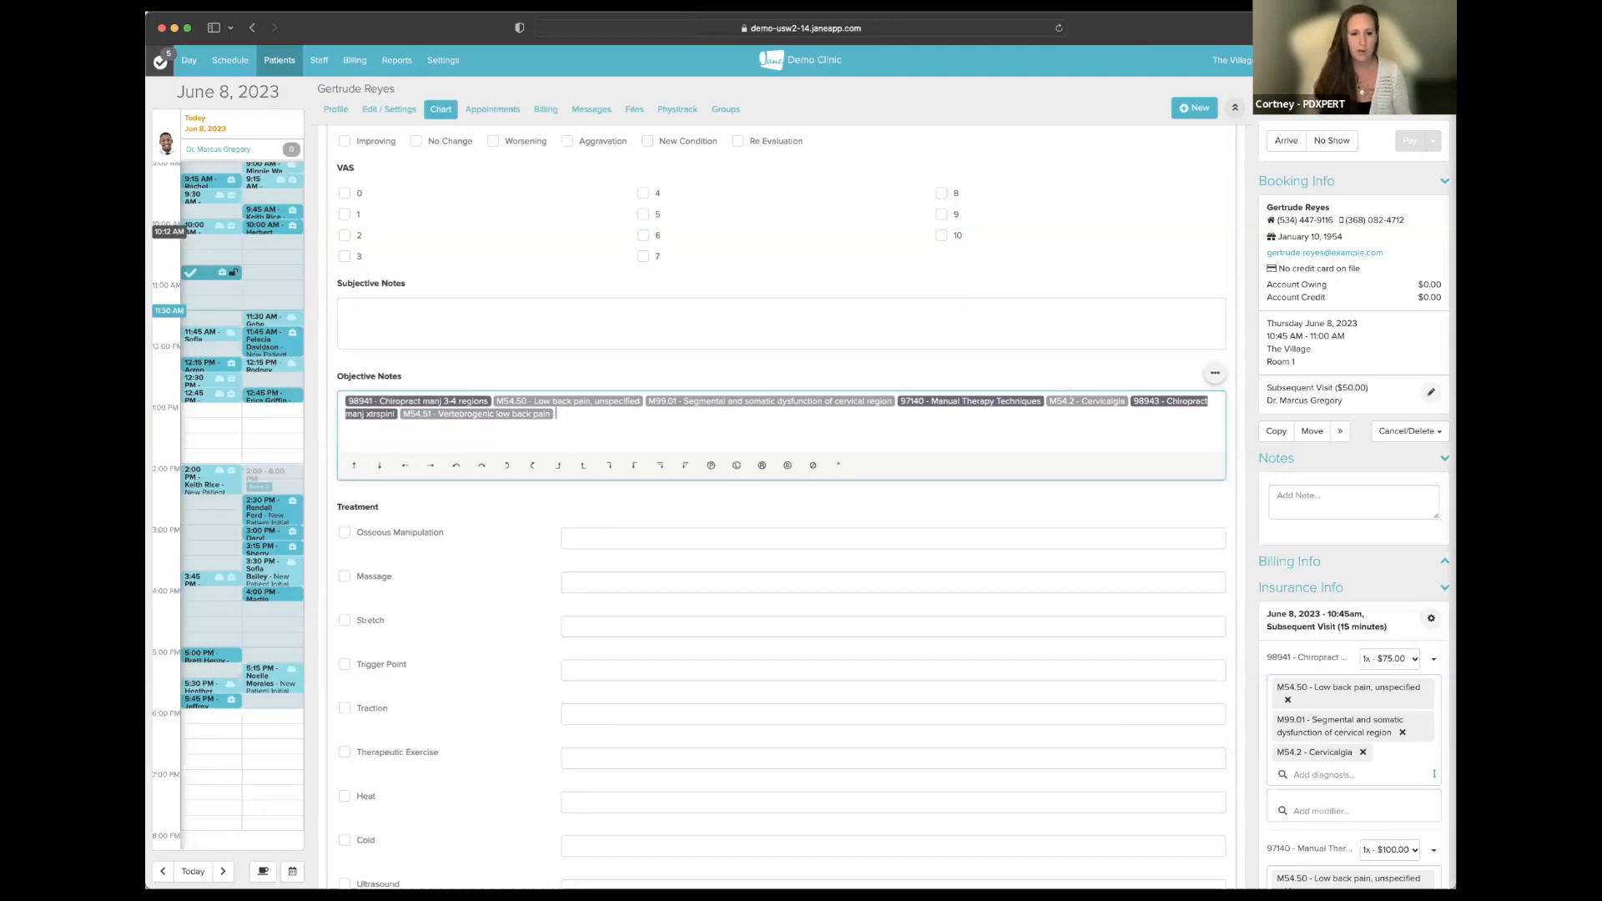
text(#)
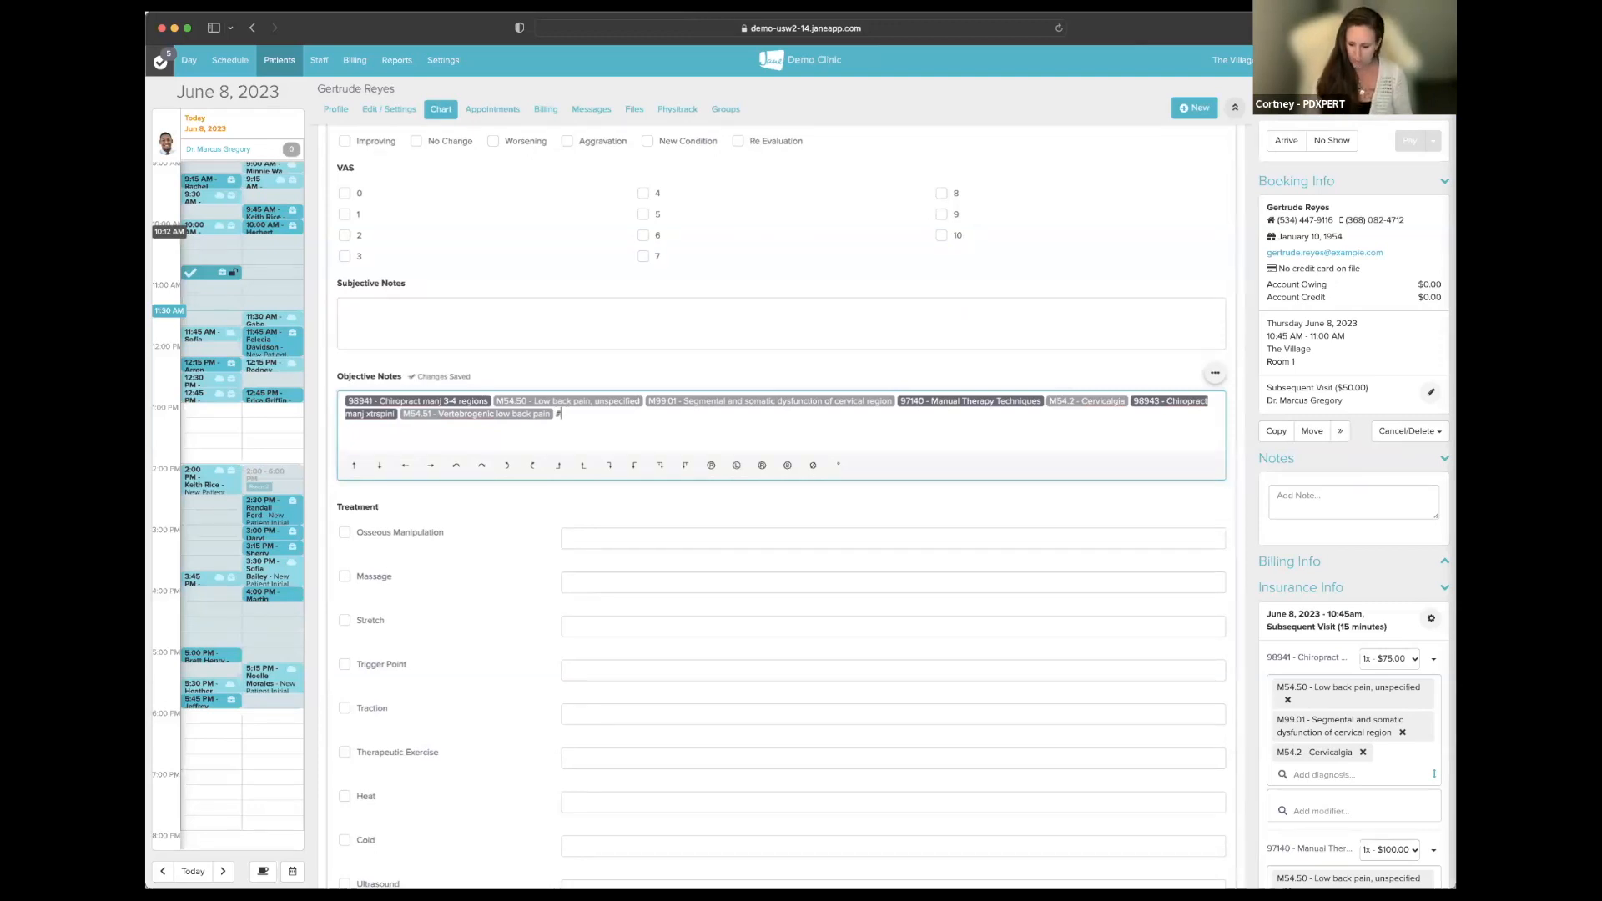
text(97110)
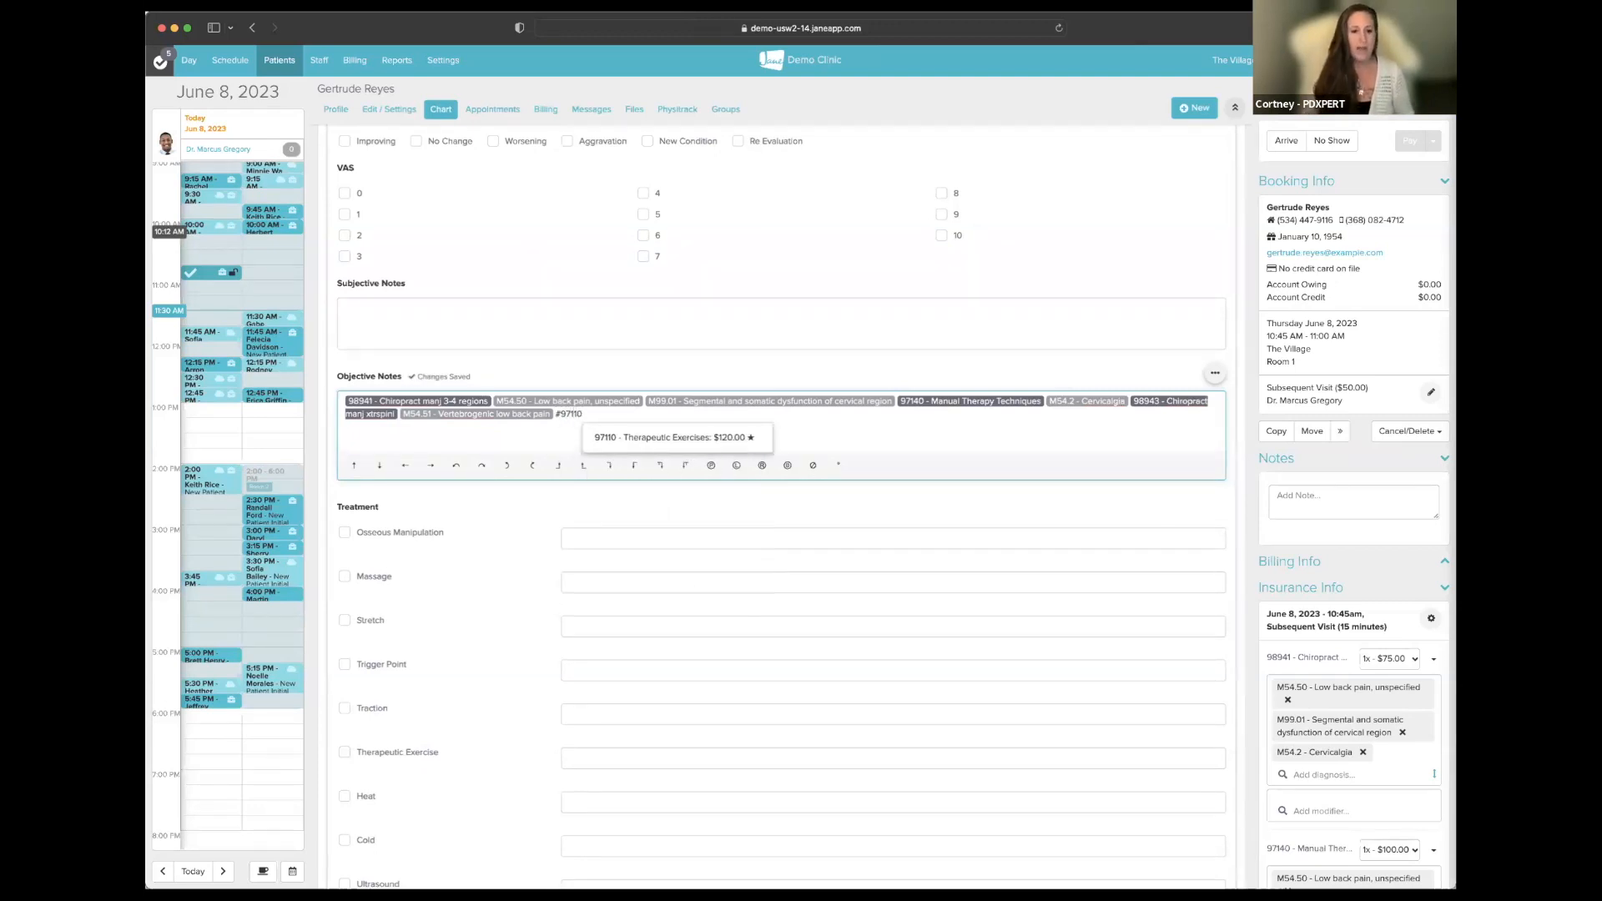
click(636, 445)
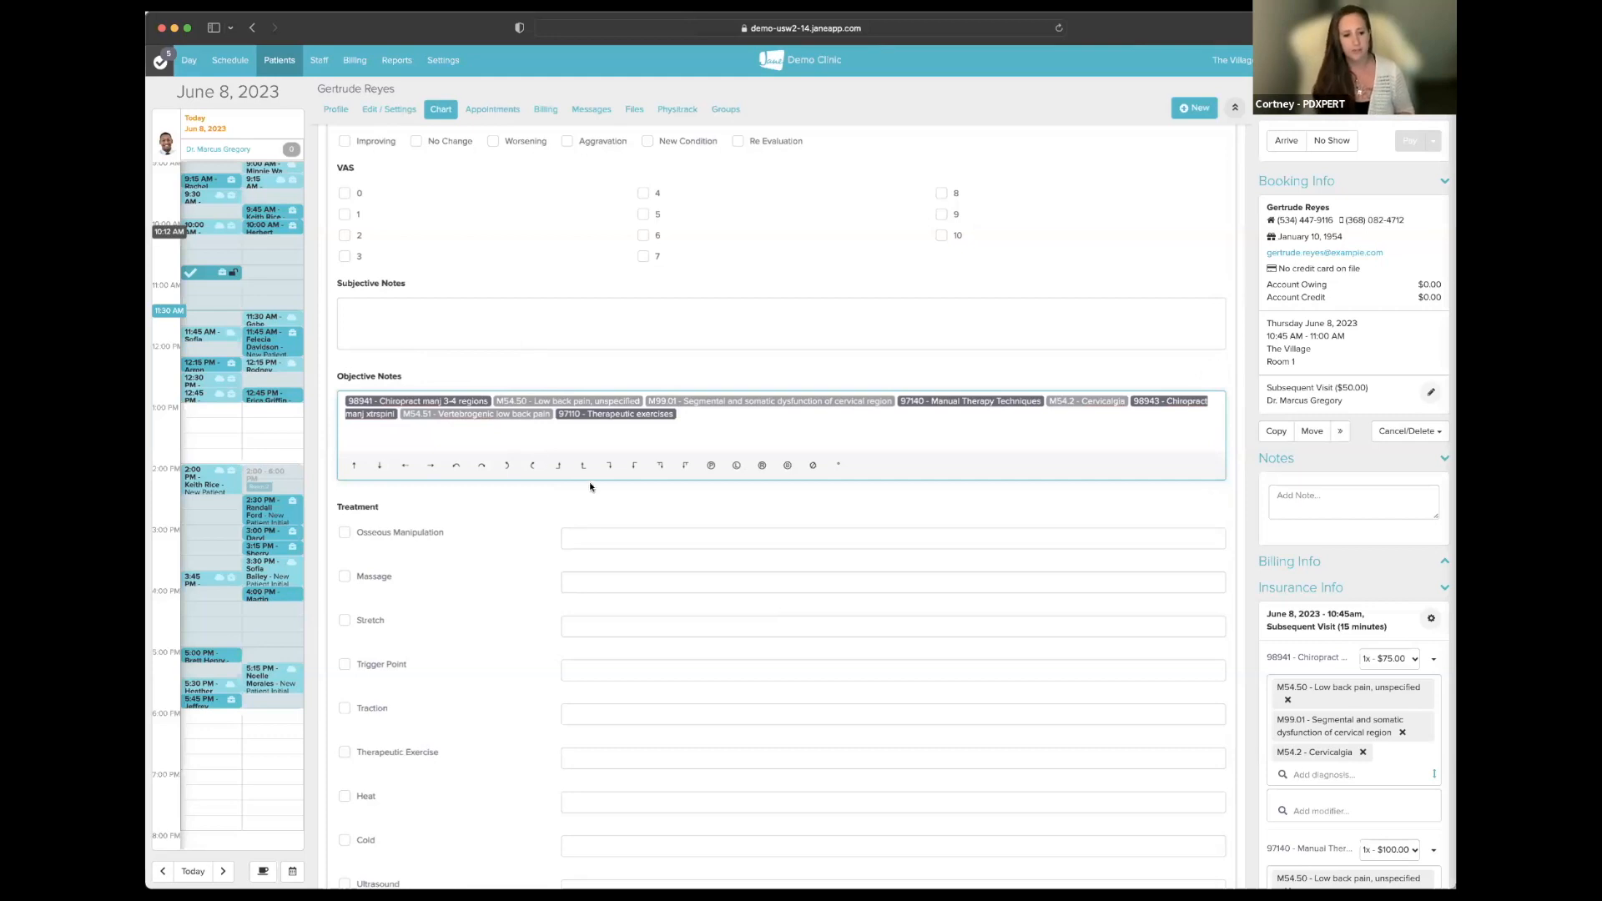
- Refresh the Edit Billing Codes table to list 98943 ($50.00) and 97110 ($120.00) beside 98941 and 97140
scroll(590, 482, down, 3)
scroll(591, 484, down, 1)
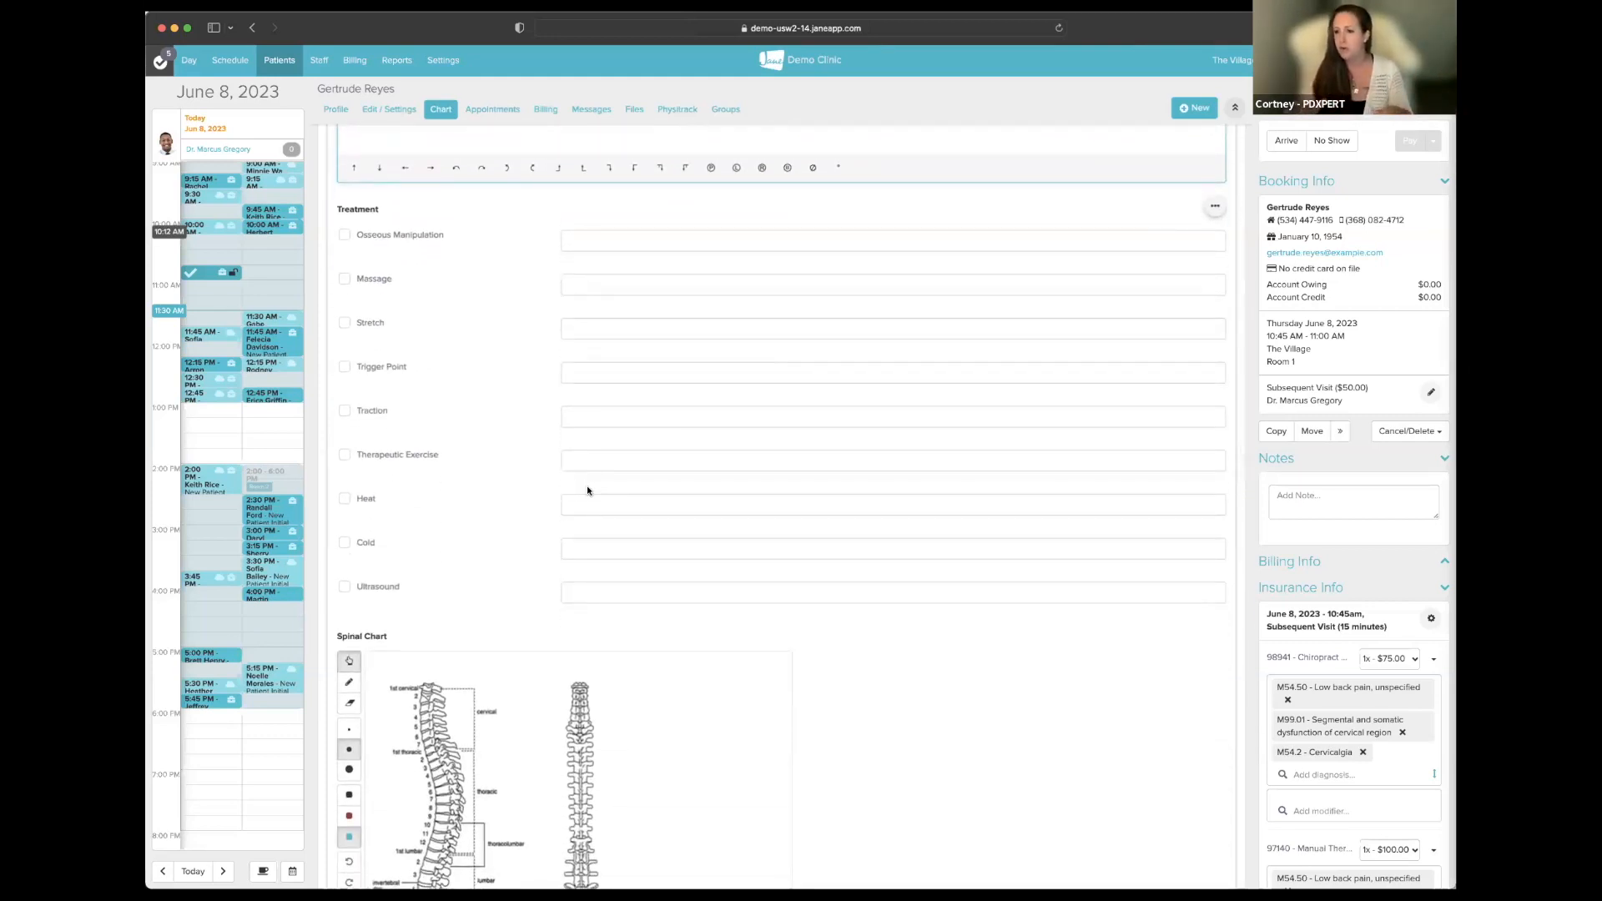
scroll(588, 491, up, 3)
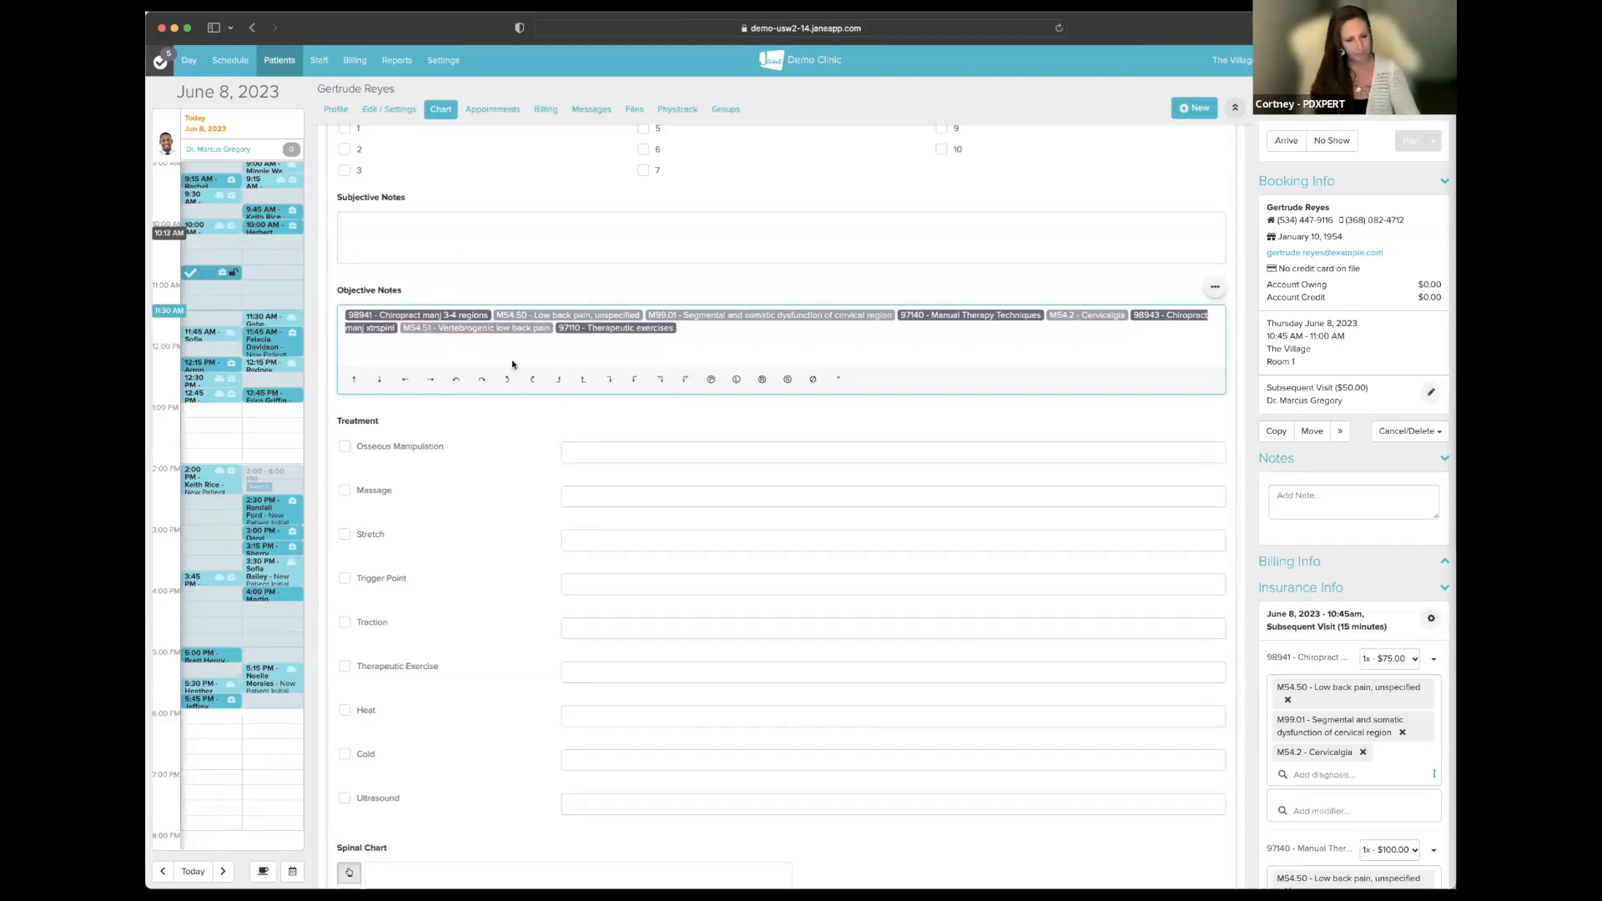
scroll(512, 364, down, 10)
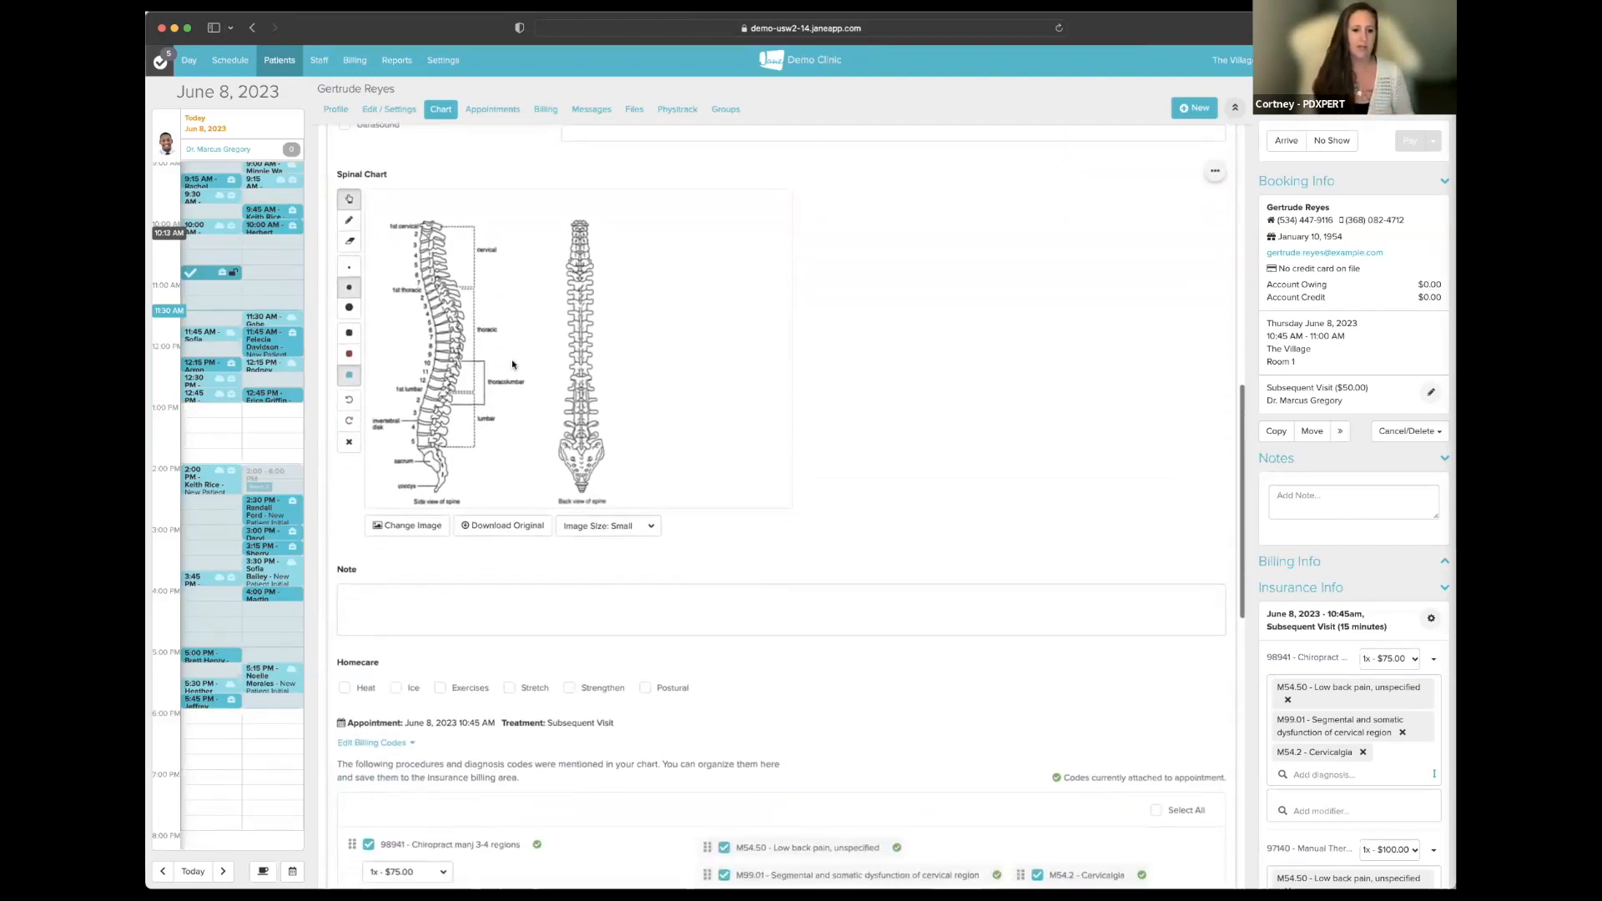
scroll(512, 364, down, 3)
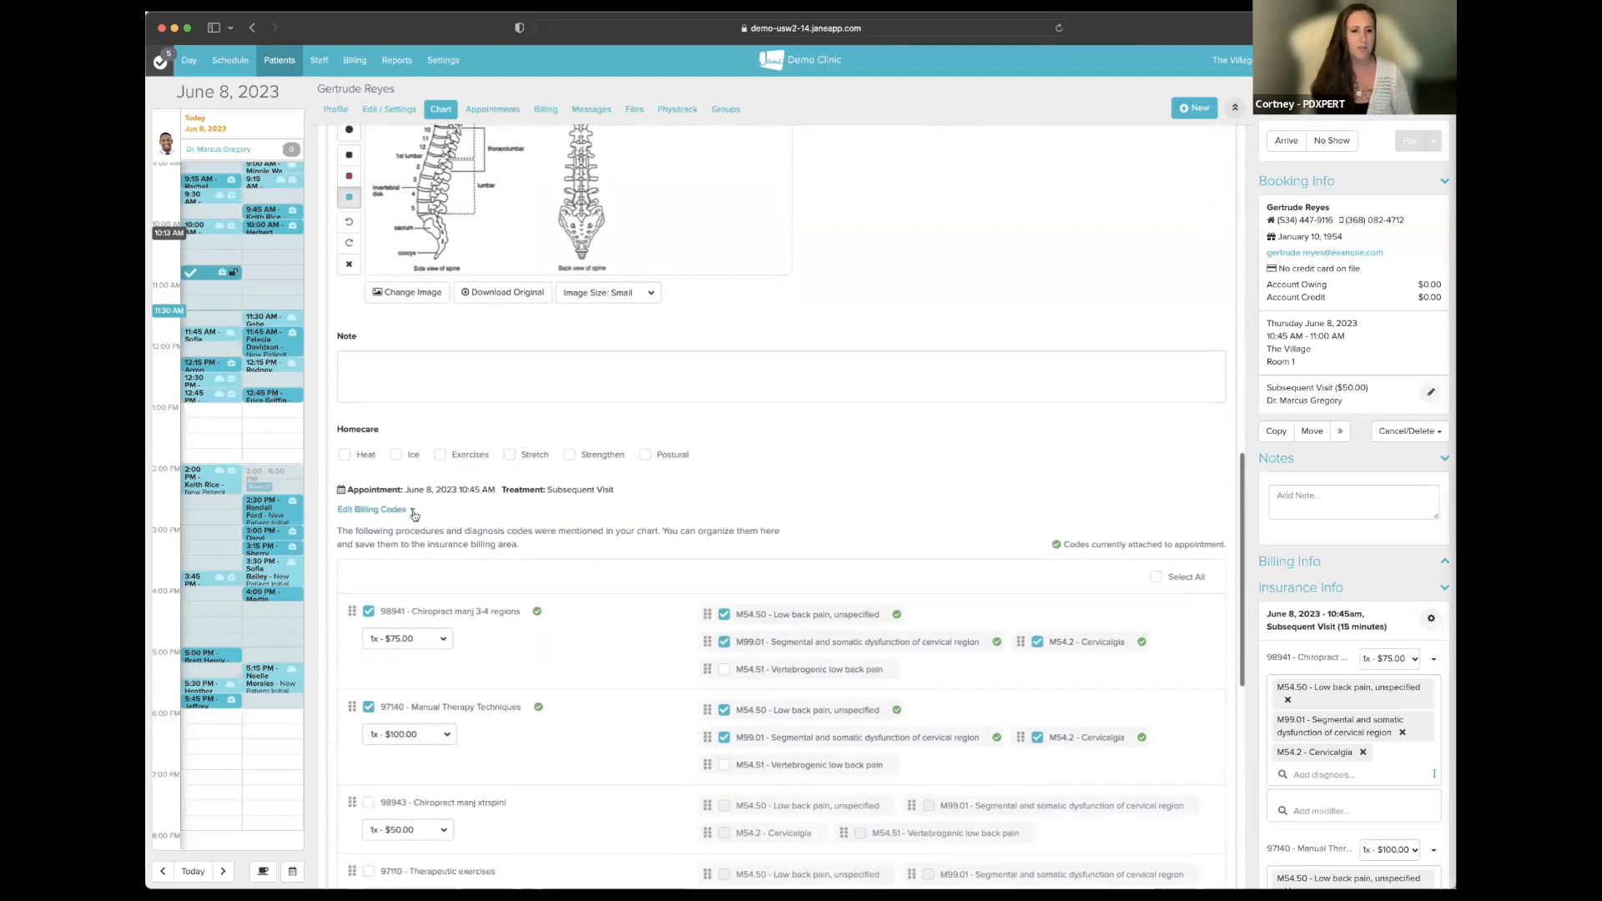
click(413, 514)
scroll(626, 481, down, 1)
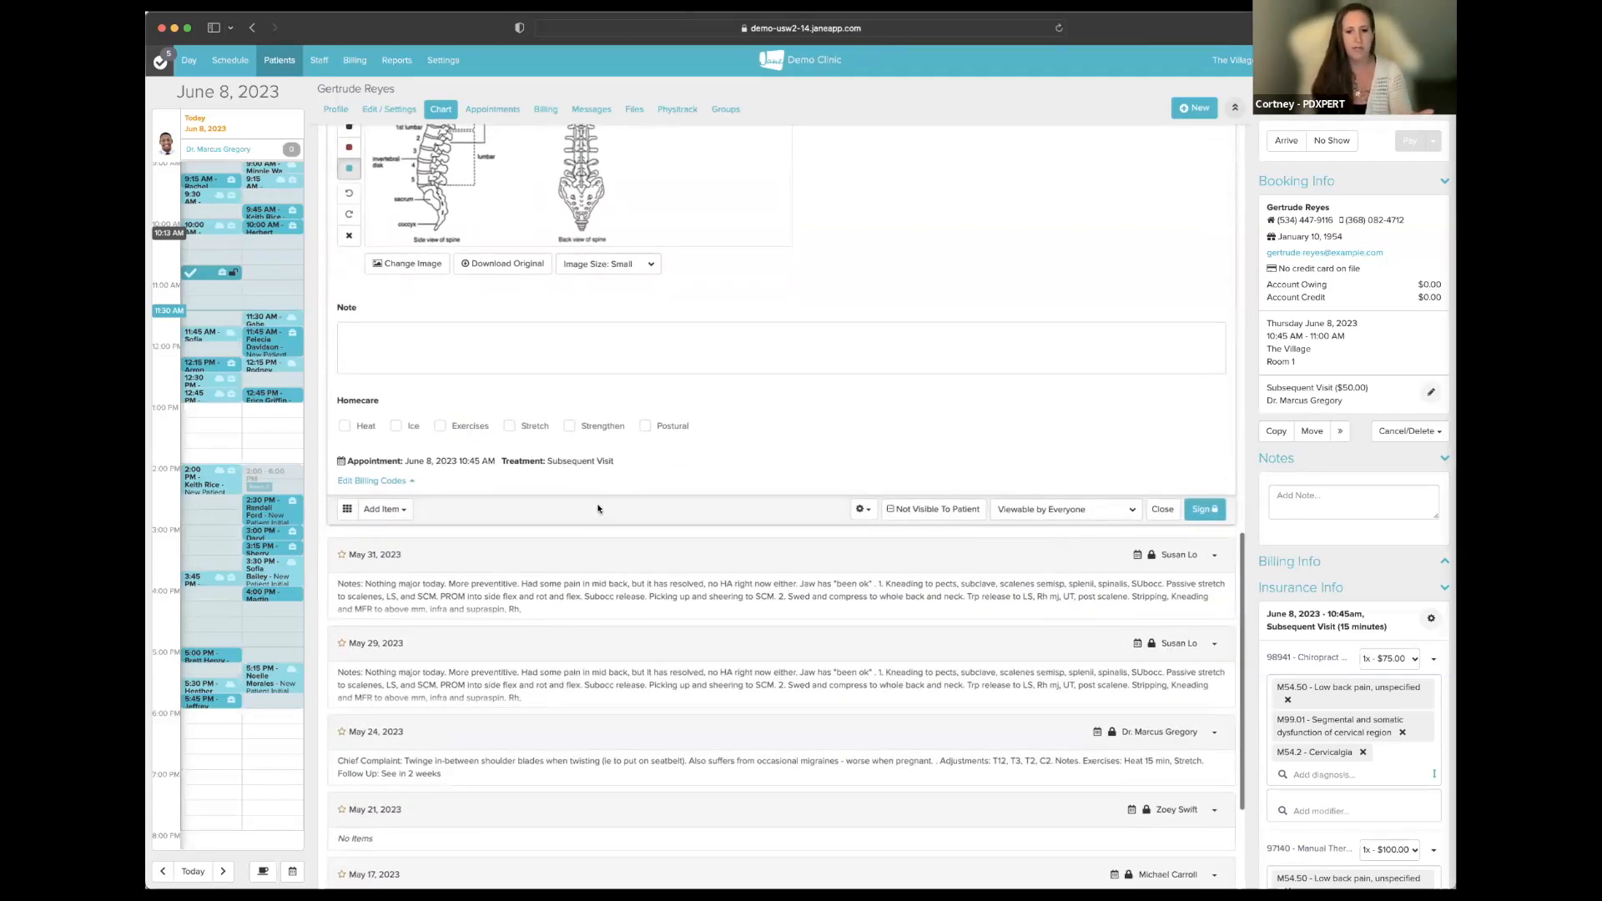
click(378, 482)
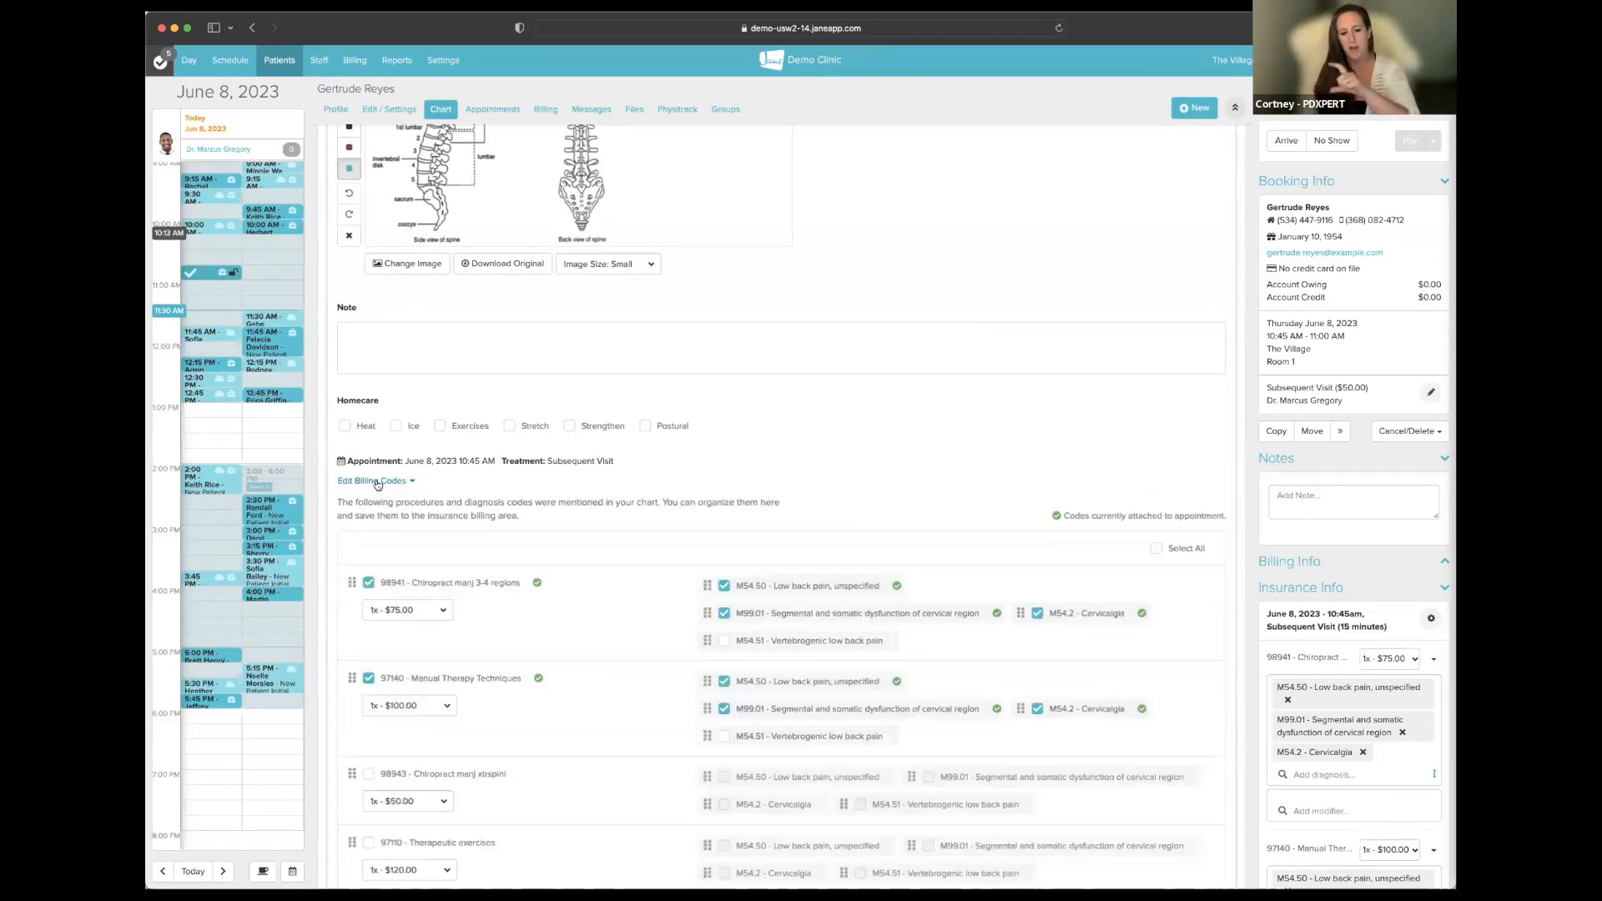
scroll(778, 479, down, 3)
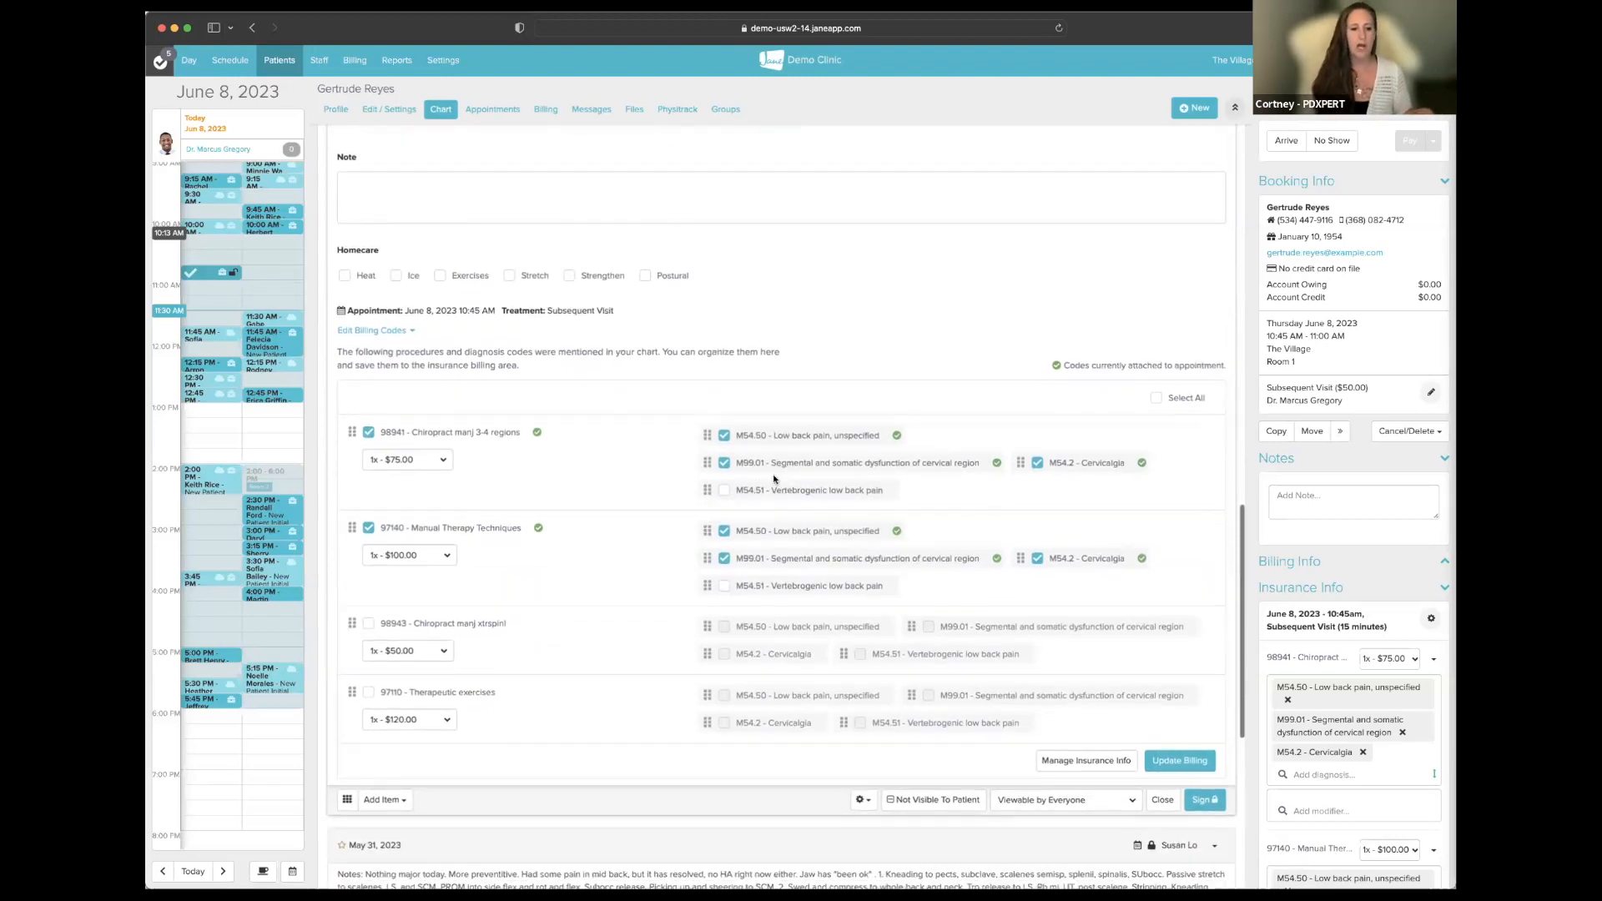
- Toggle Select All twice so no billing codes are checked, then scroll down Insurance Info
click(1157, 397)
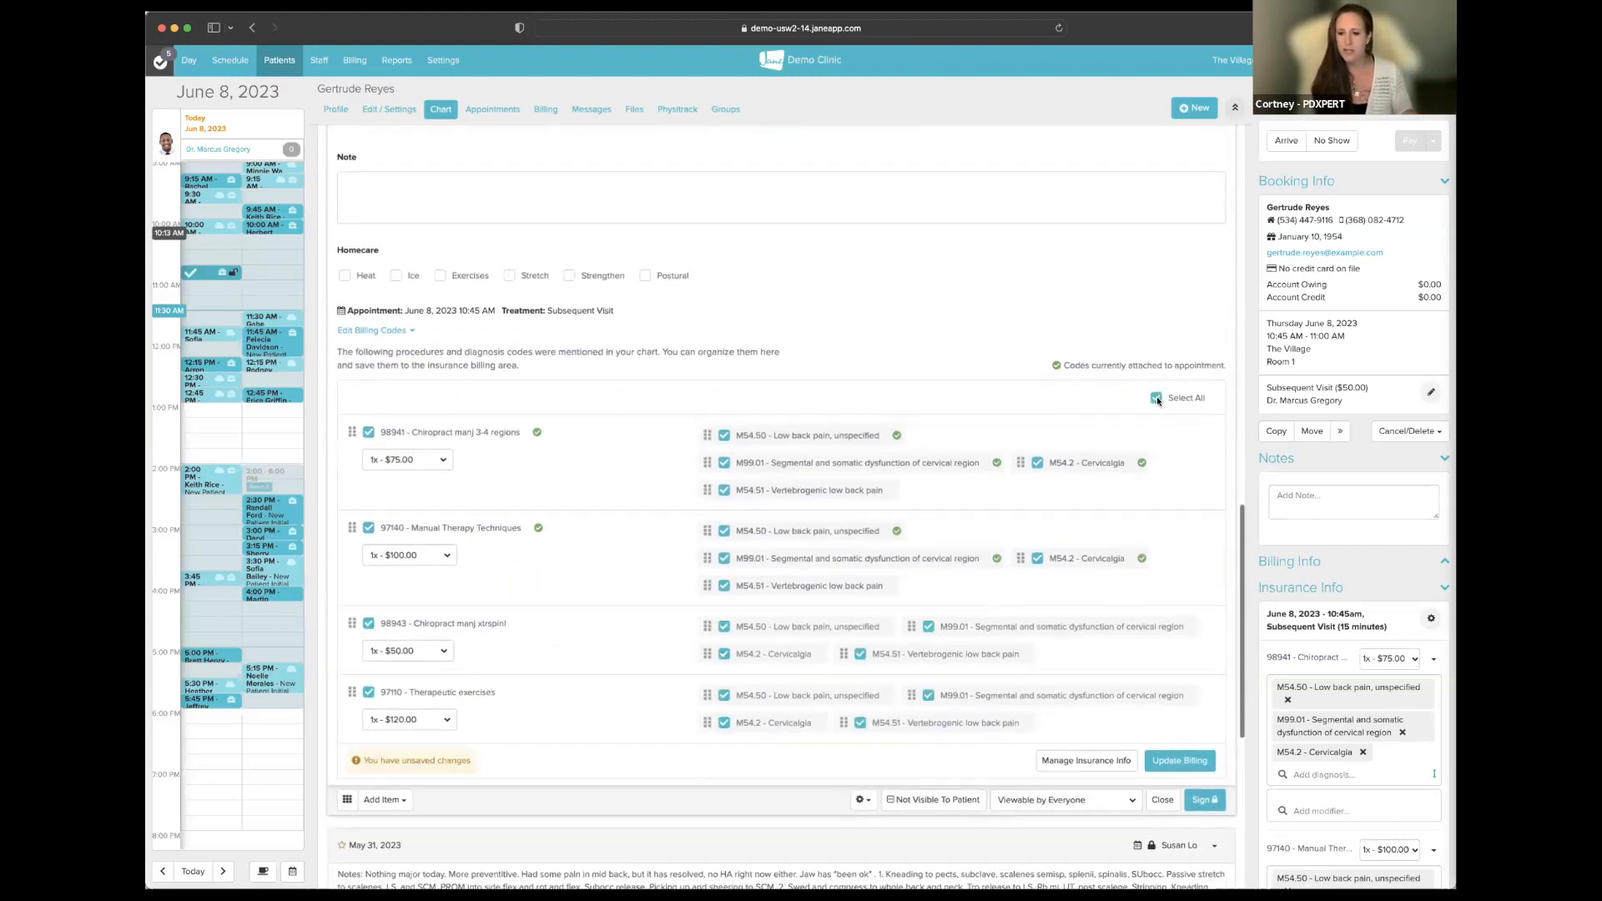
click(1157, 397)
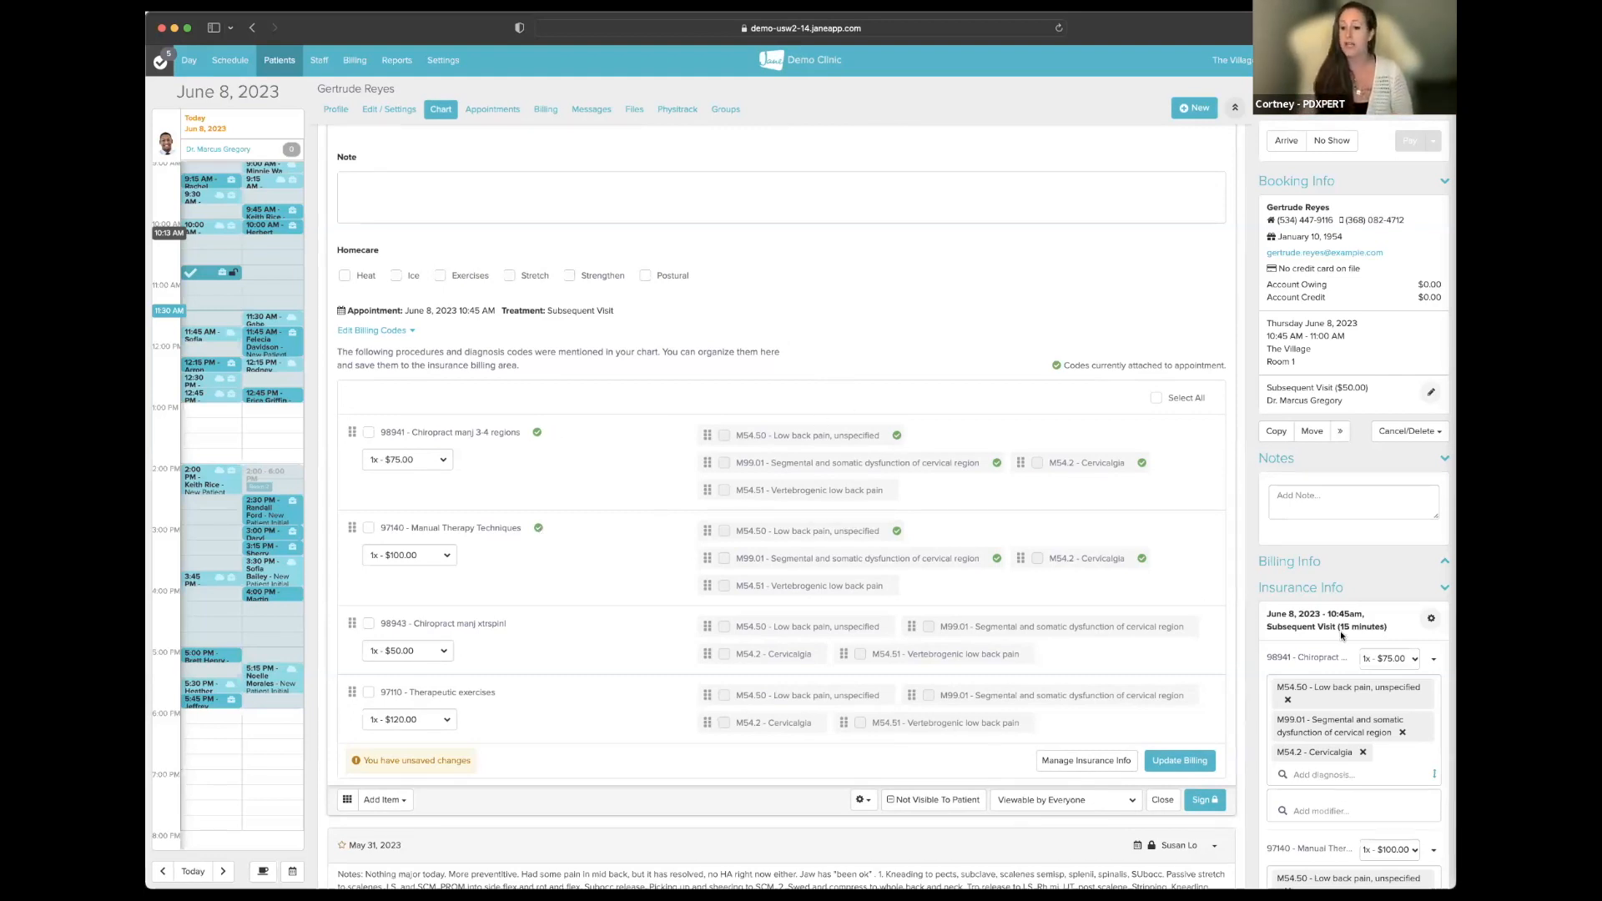
scroll(1340, 631, down, 4)
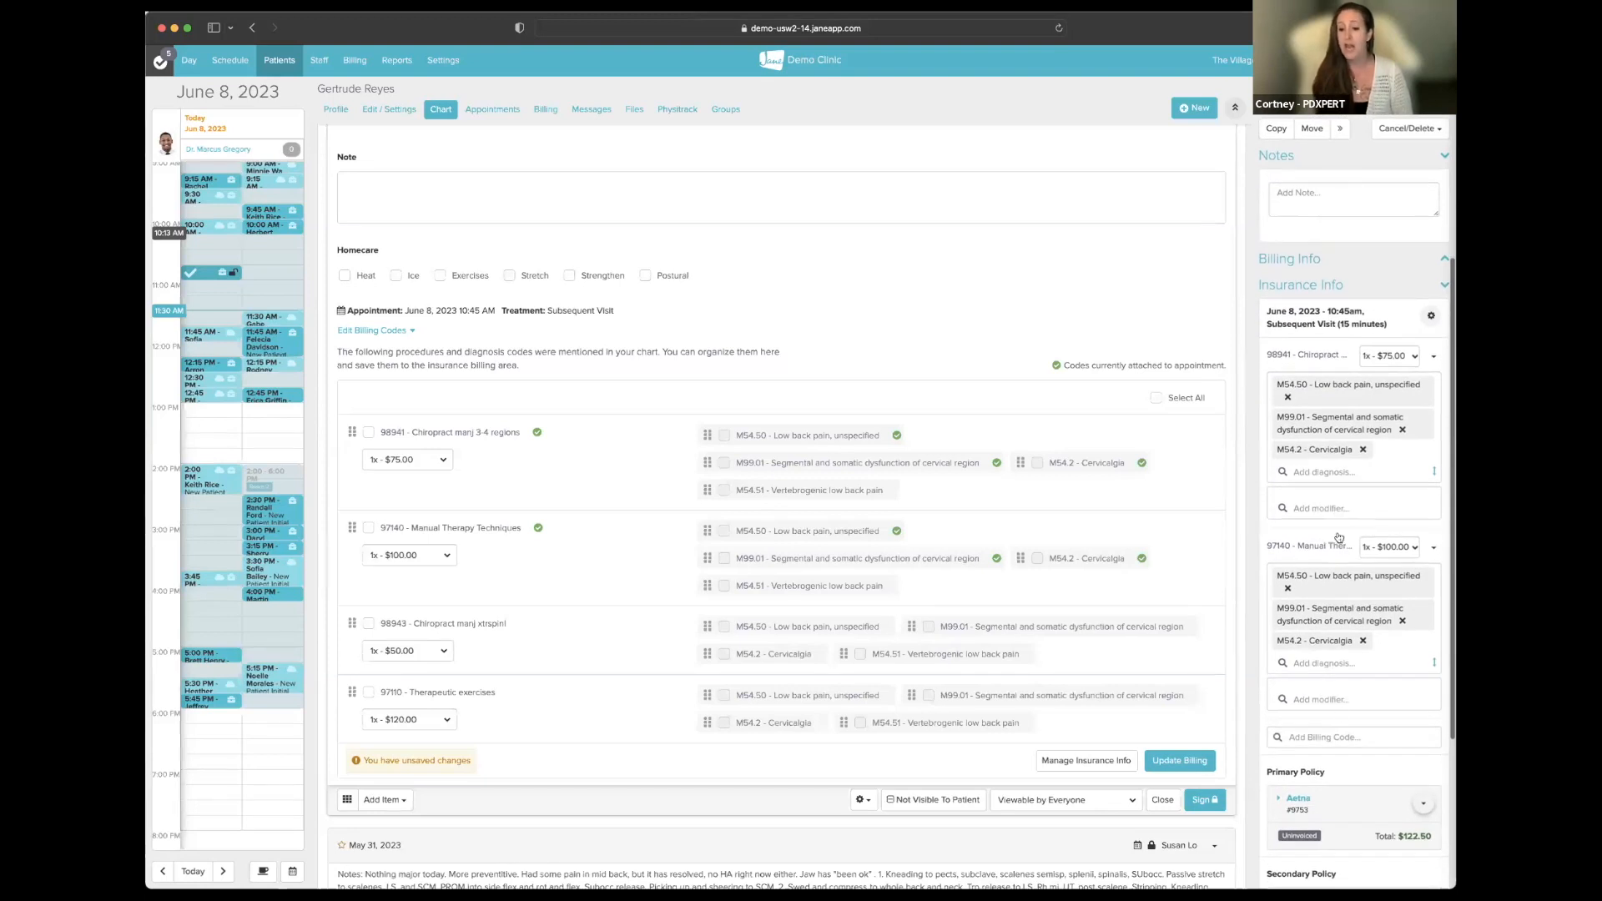
scroll(1339, 563, down, 1)
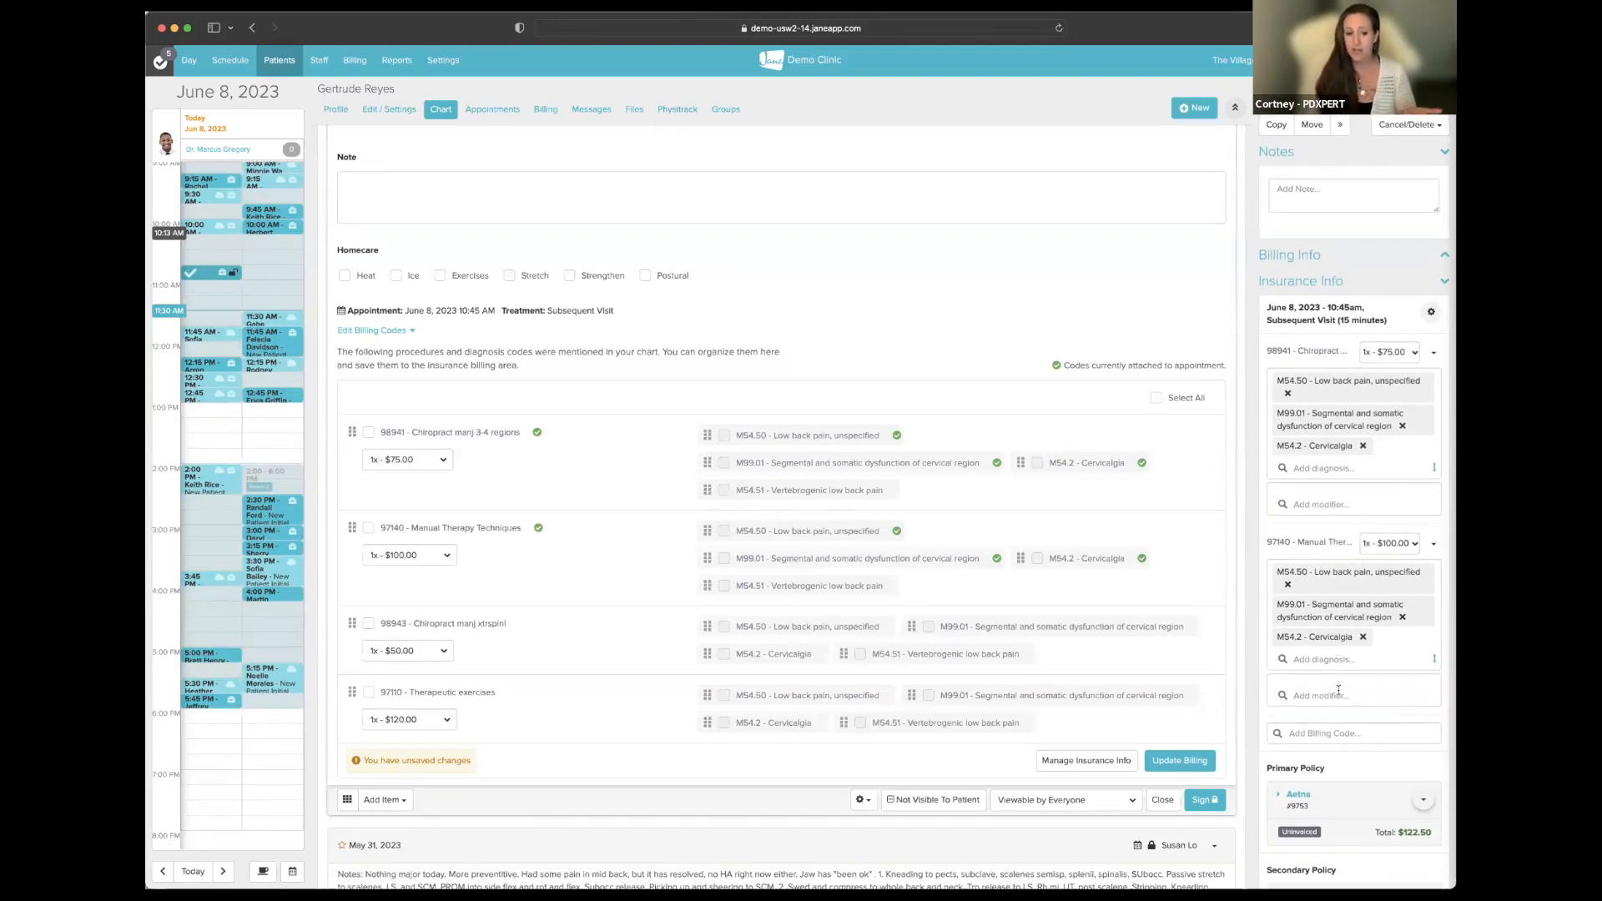
click(1333, 733)
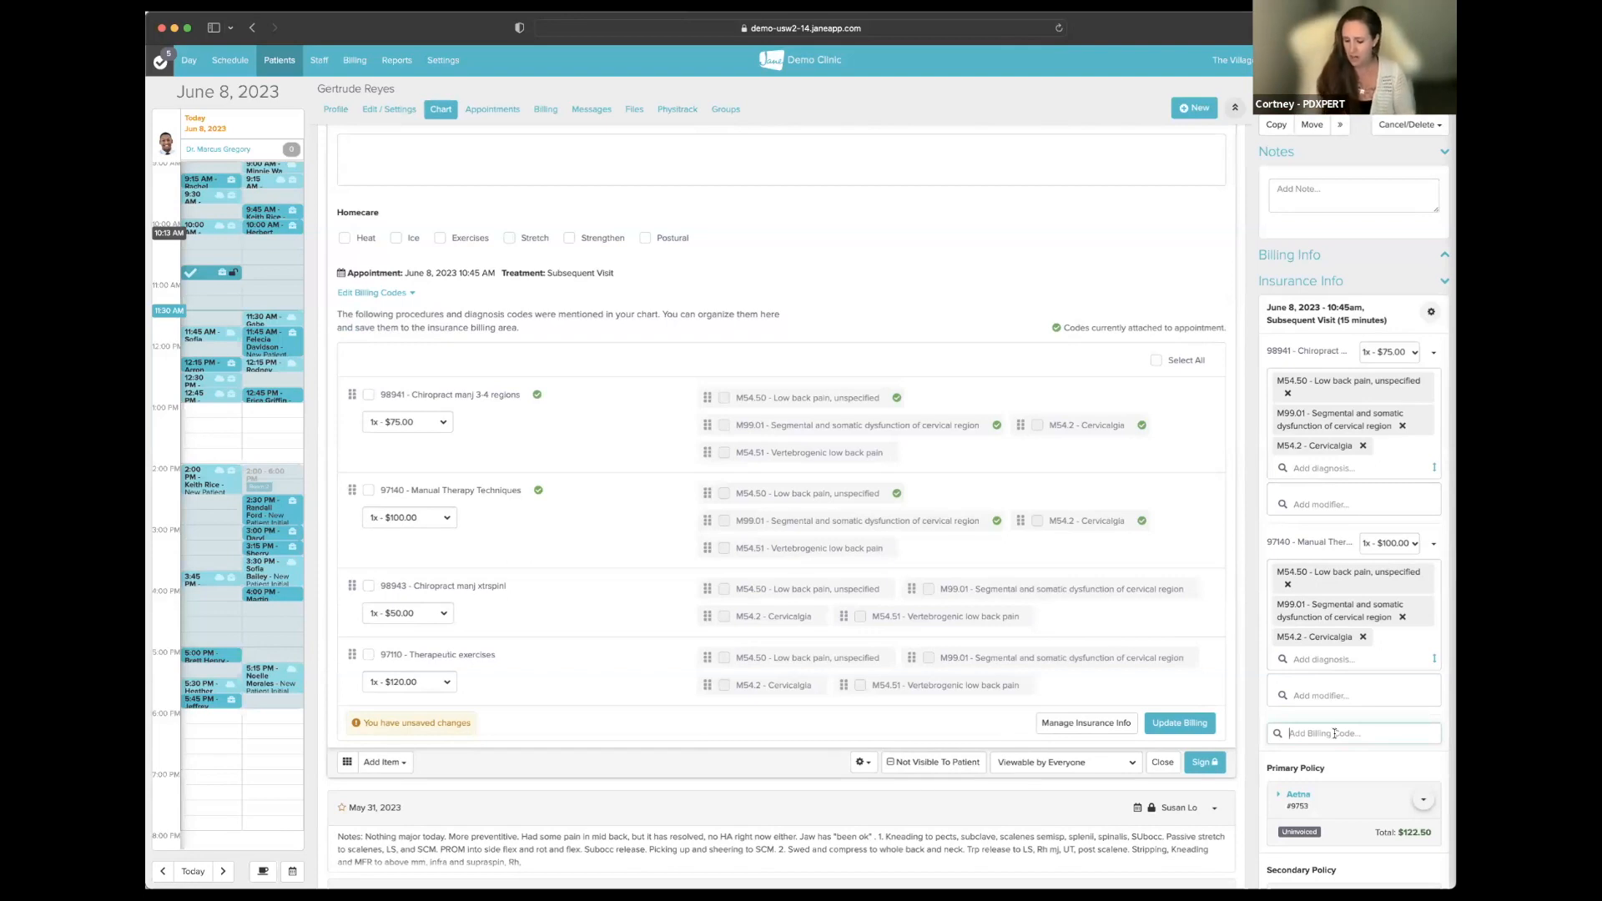
- Add 99204 New Patient Visit - Detailed at $150.00 to the Insurance Info billing lines
text(97)
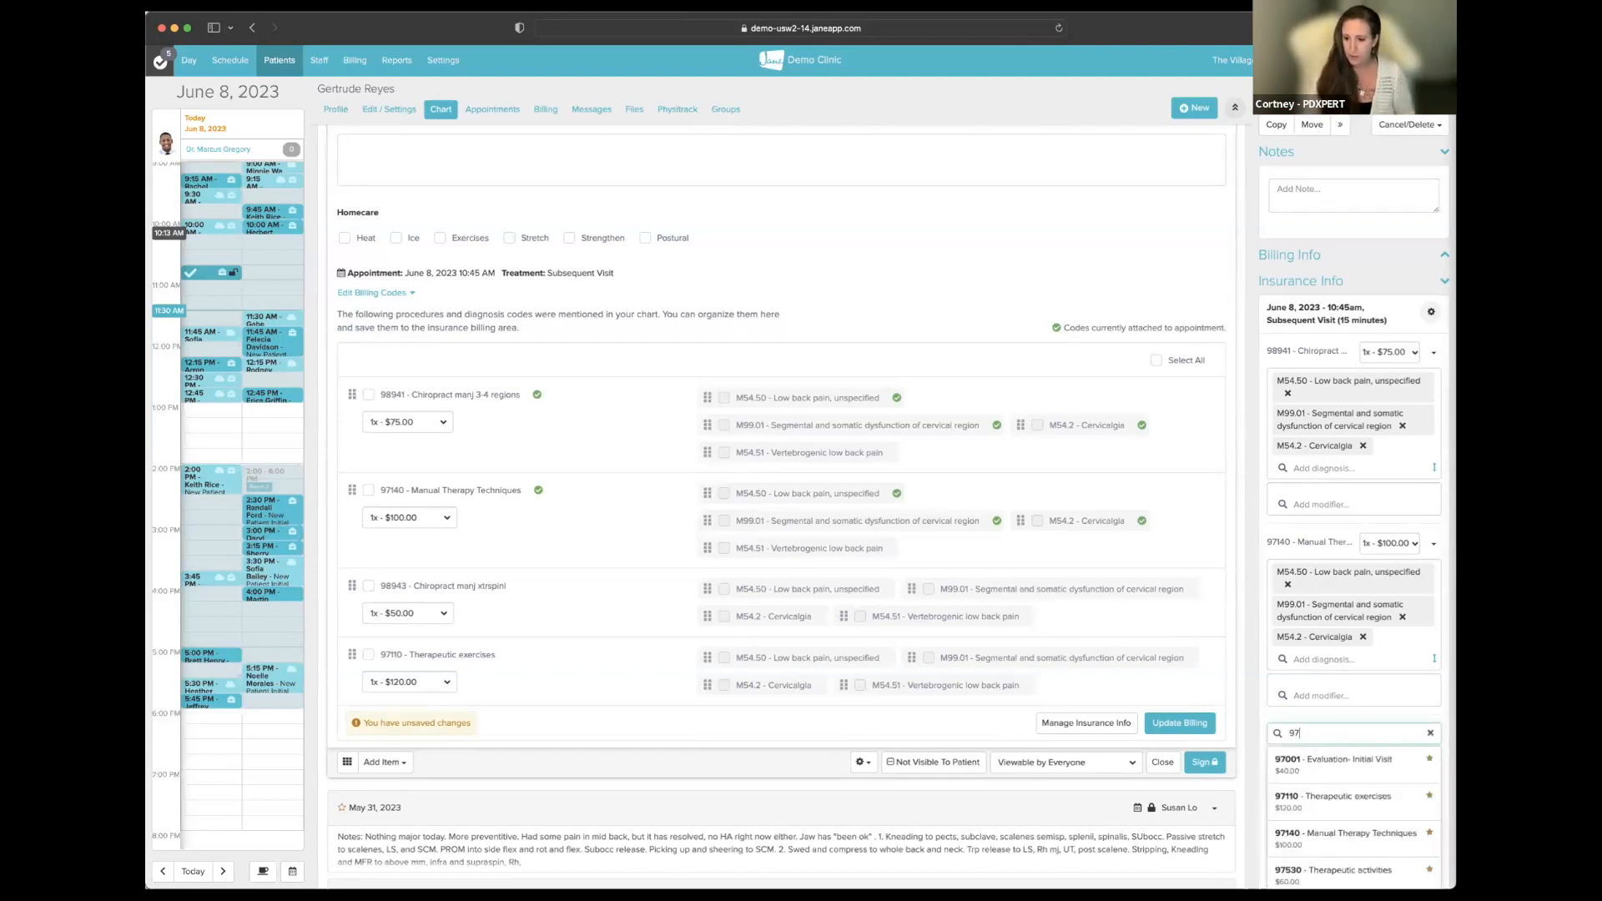
text(124)
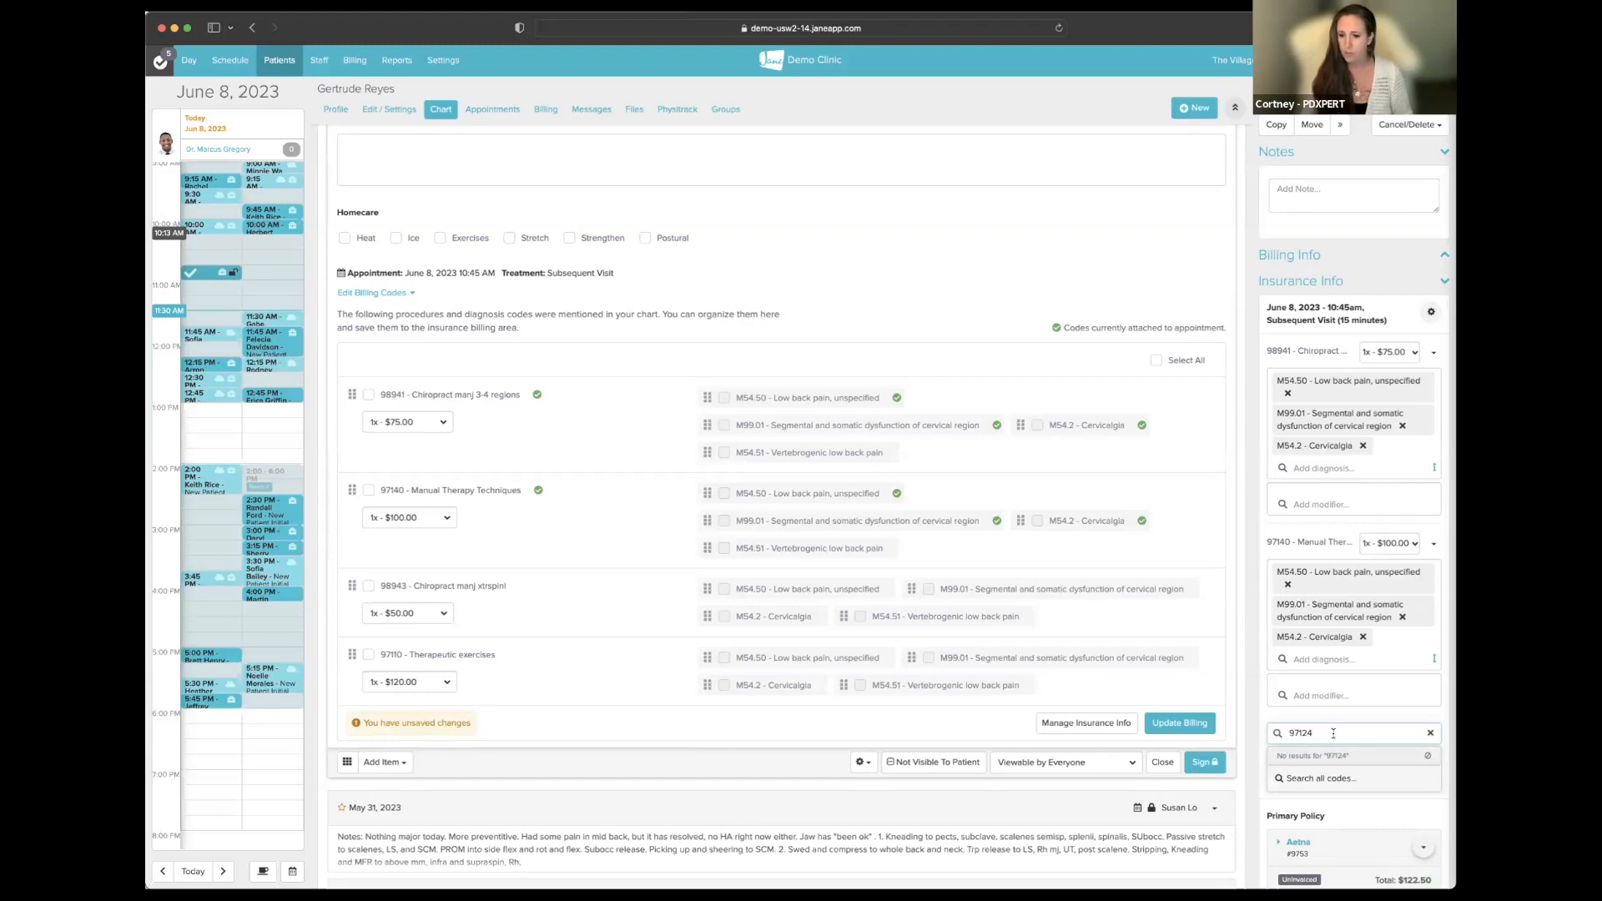
key(BackSpace)
key(BackSpace)
key(BackSpace)
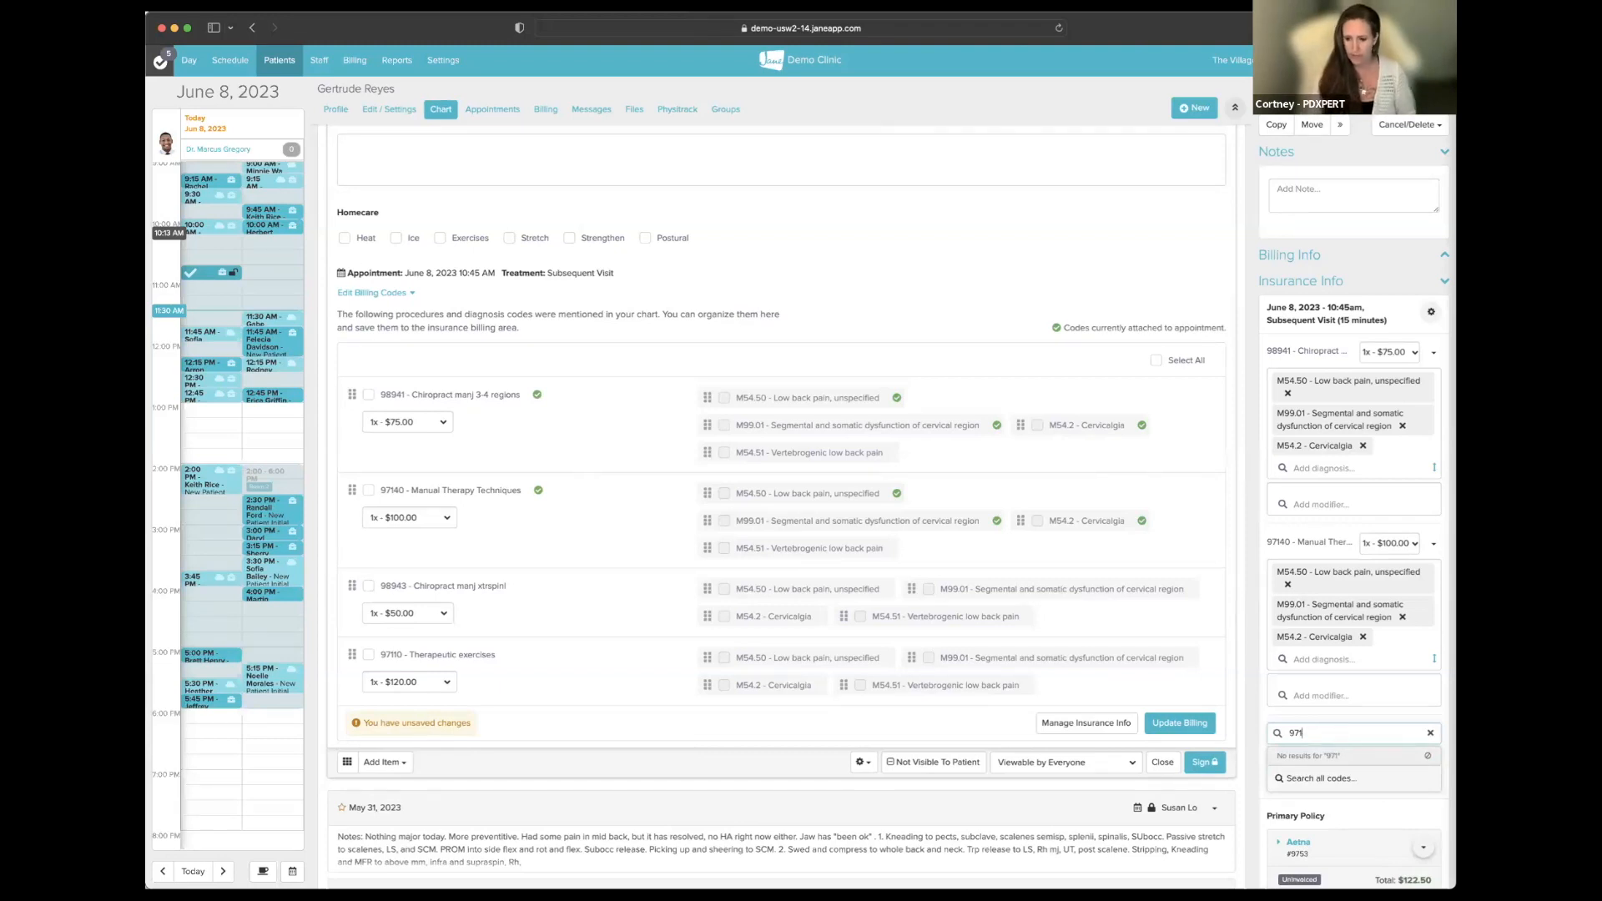
key(BackSpace)
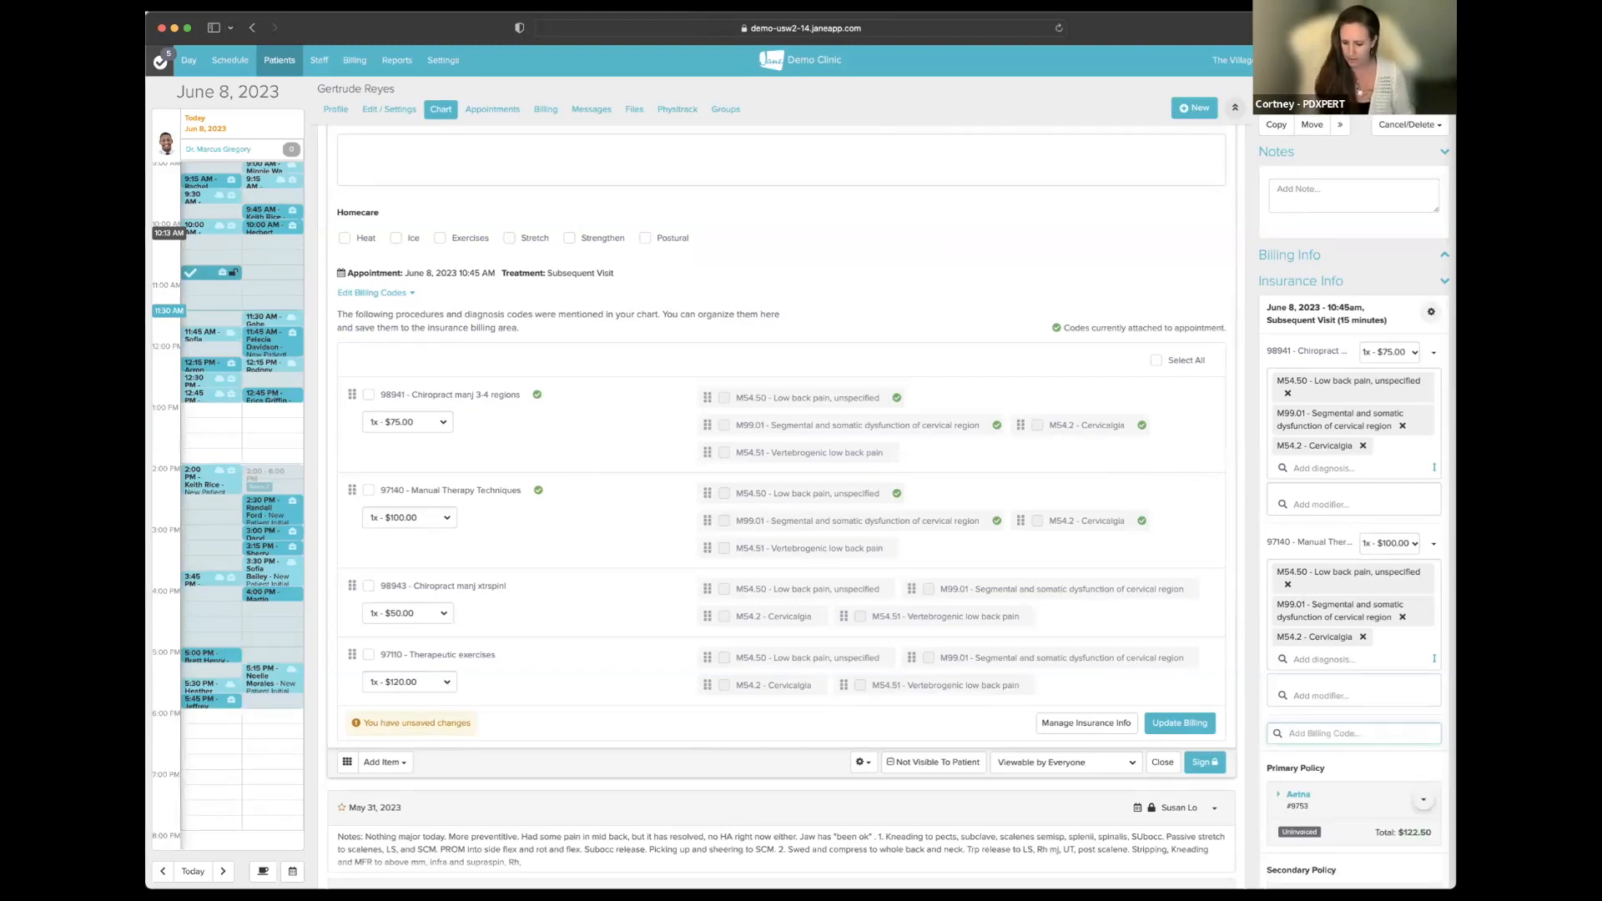
text(99204)
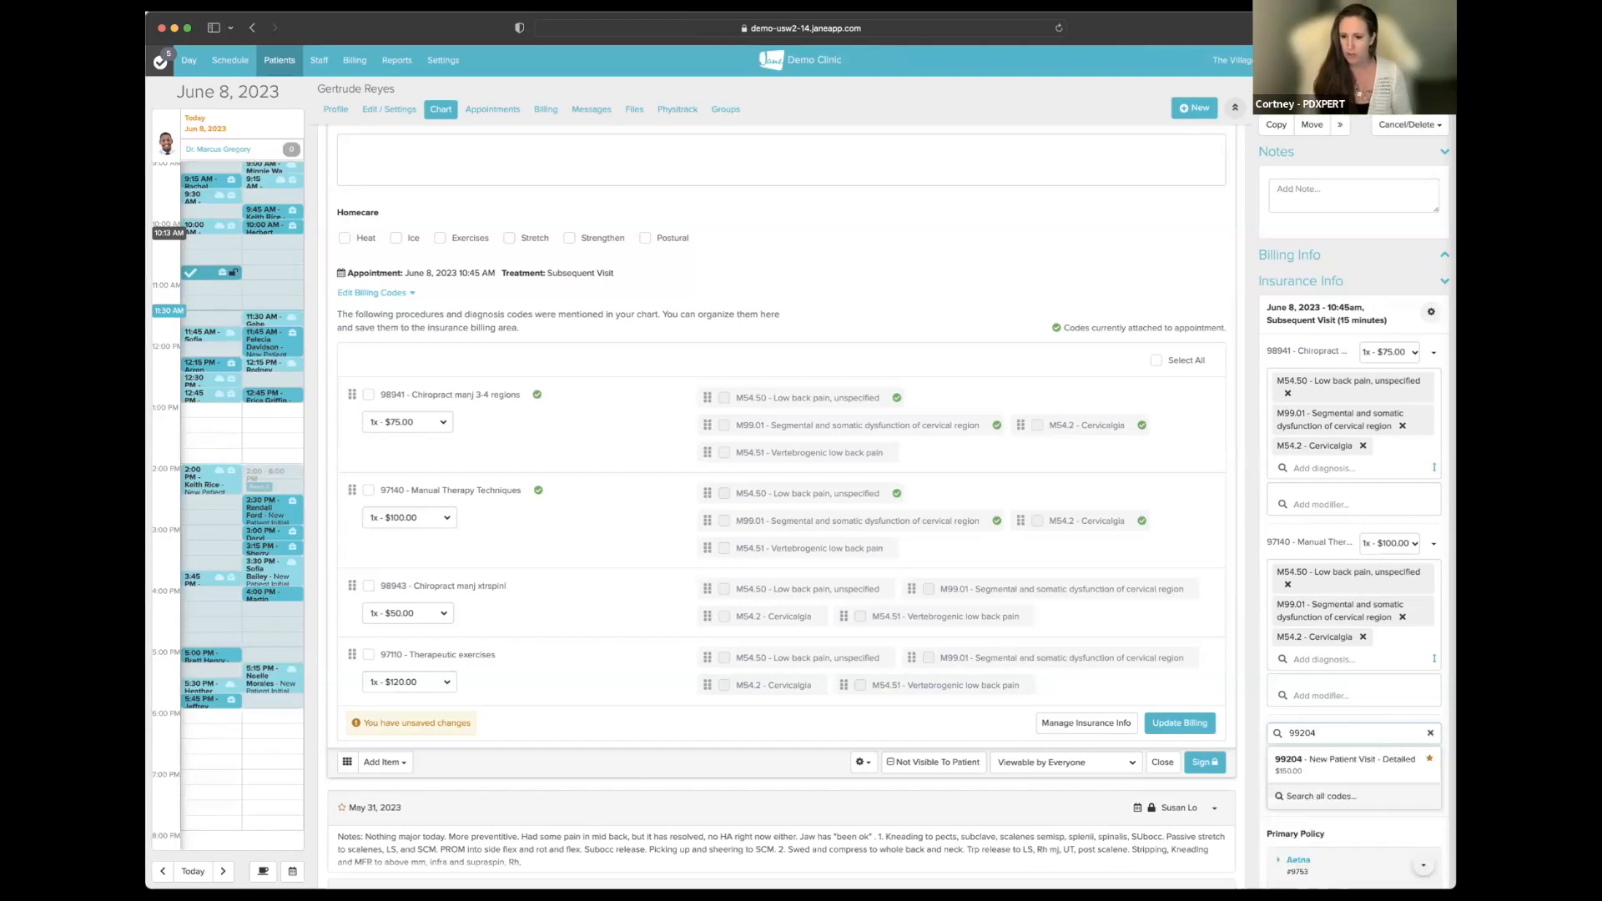
click(1349, 766)
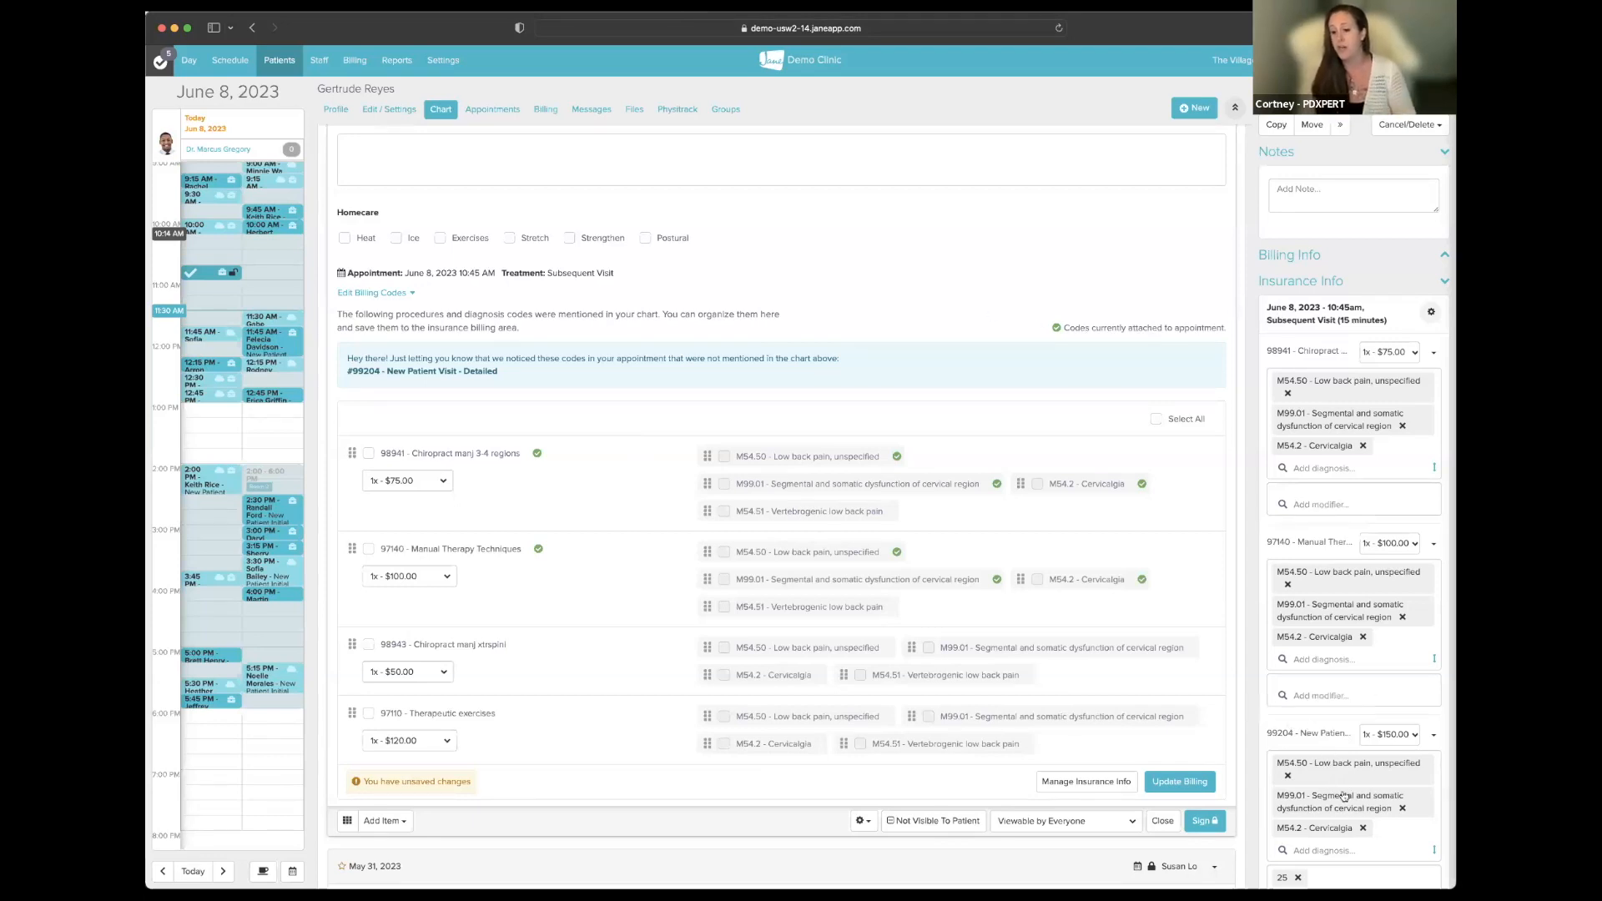
- Bill 98941, 97140, 98943 and 97110 with all their diagnoses to insurance, totalling $241.50 for Aetna
scroll(1331, 780, down, 2)
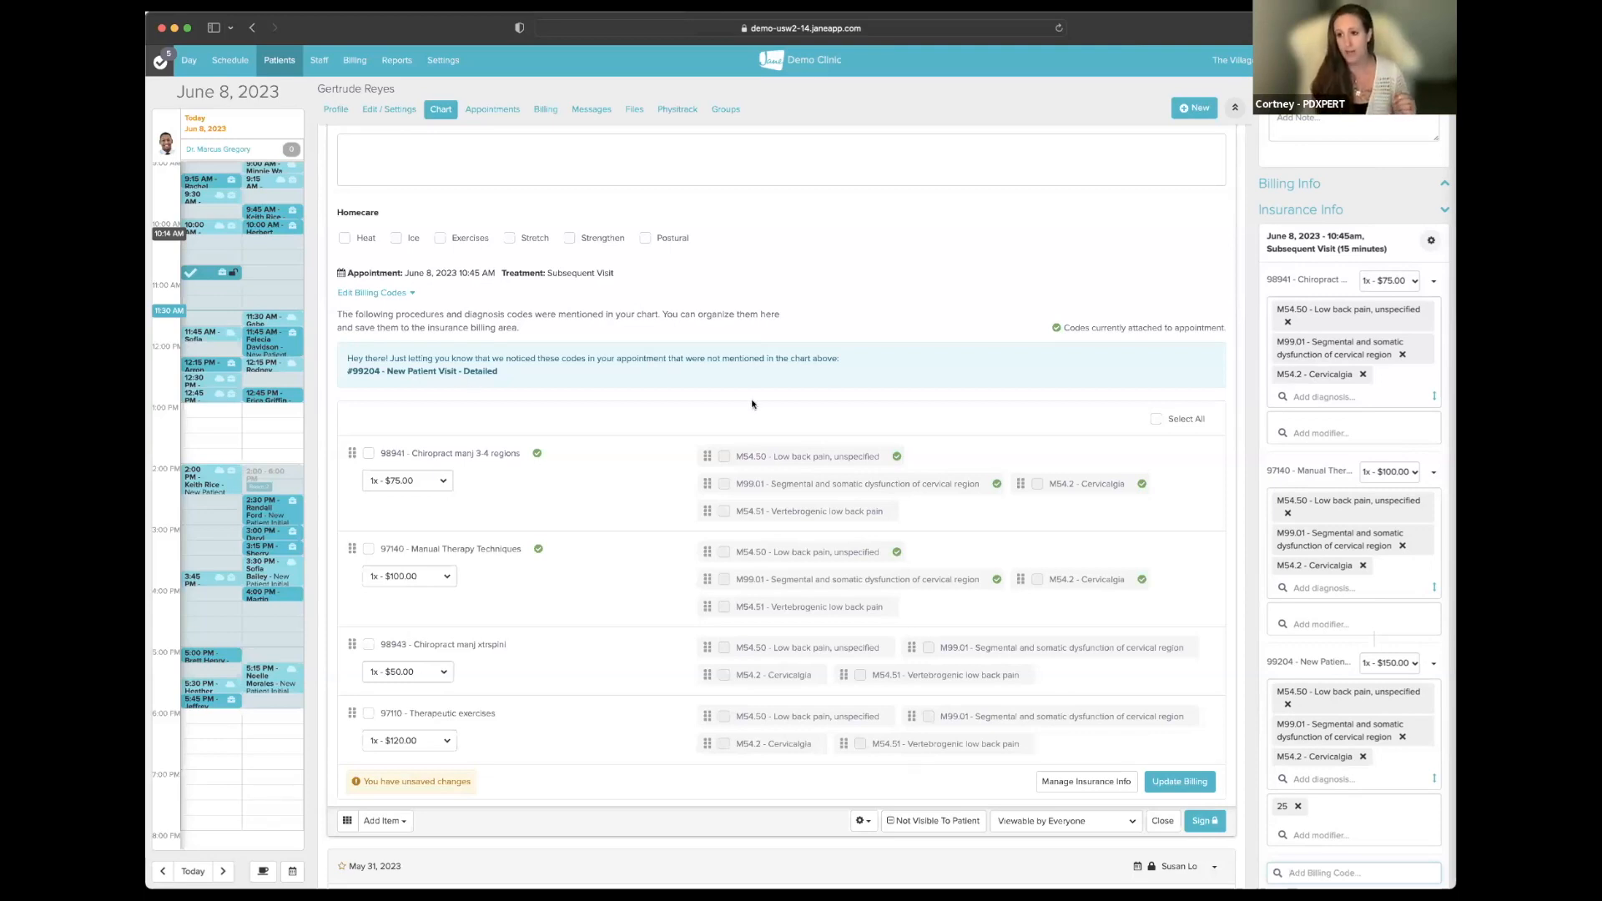
click(1155, 419)
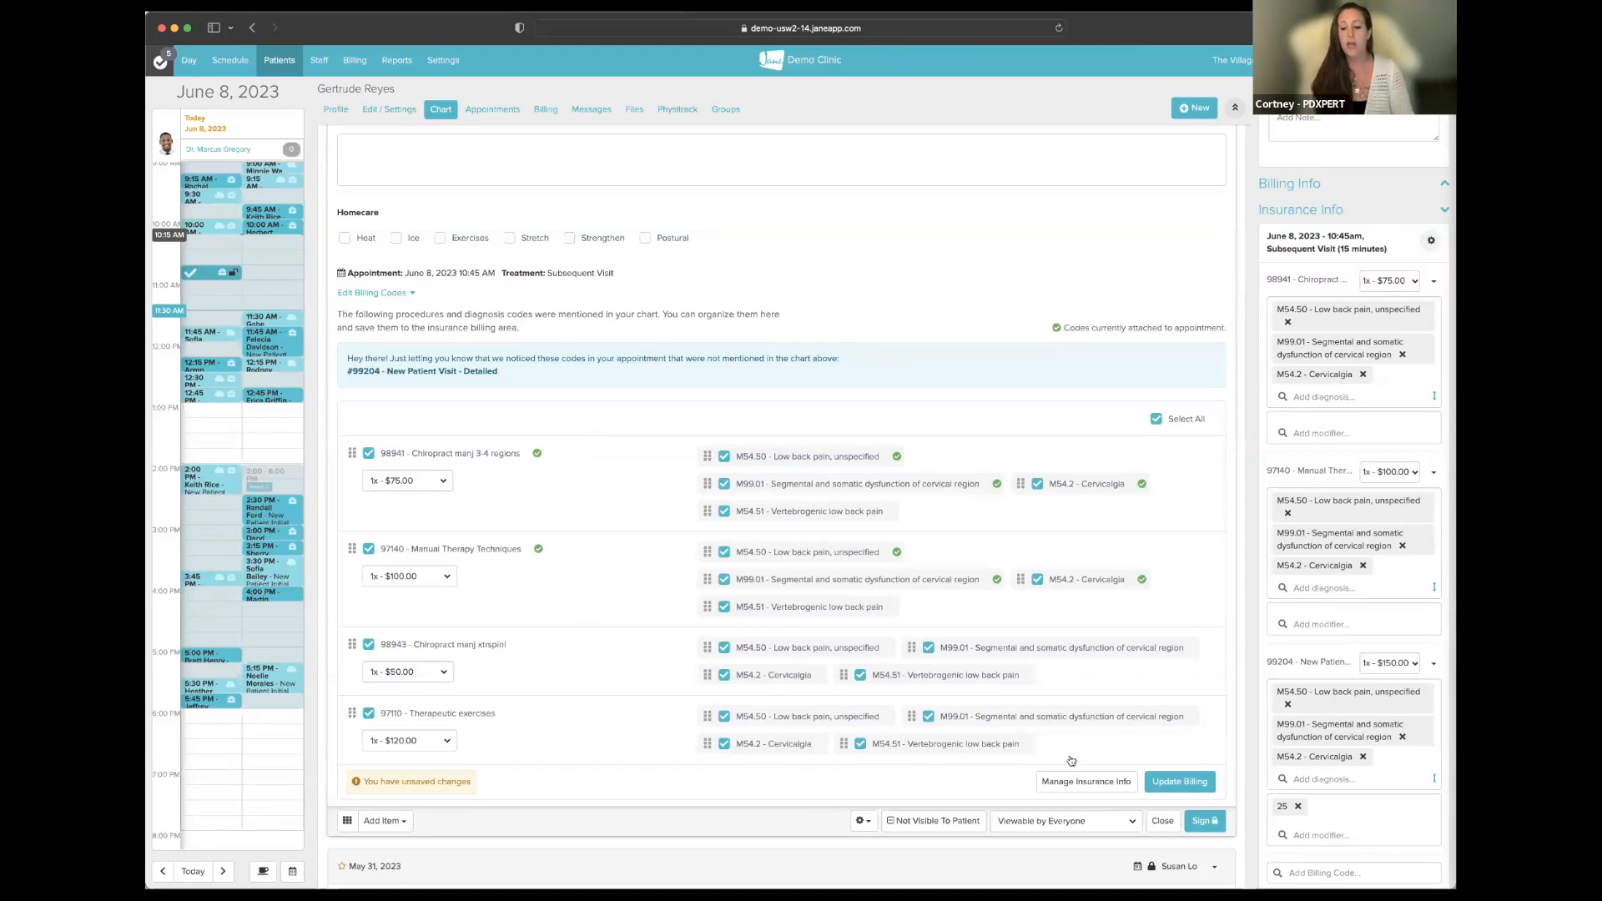
click(1190, 780)
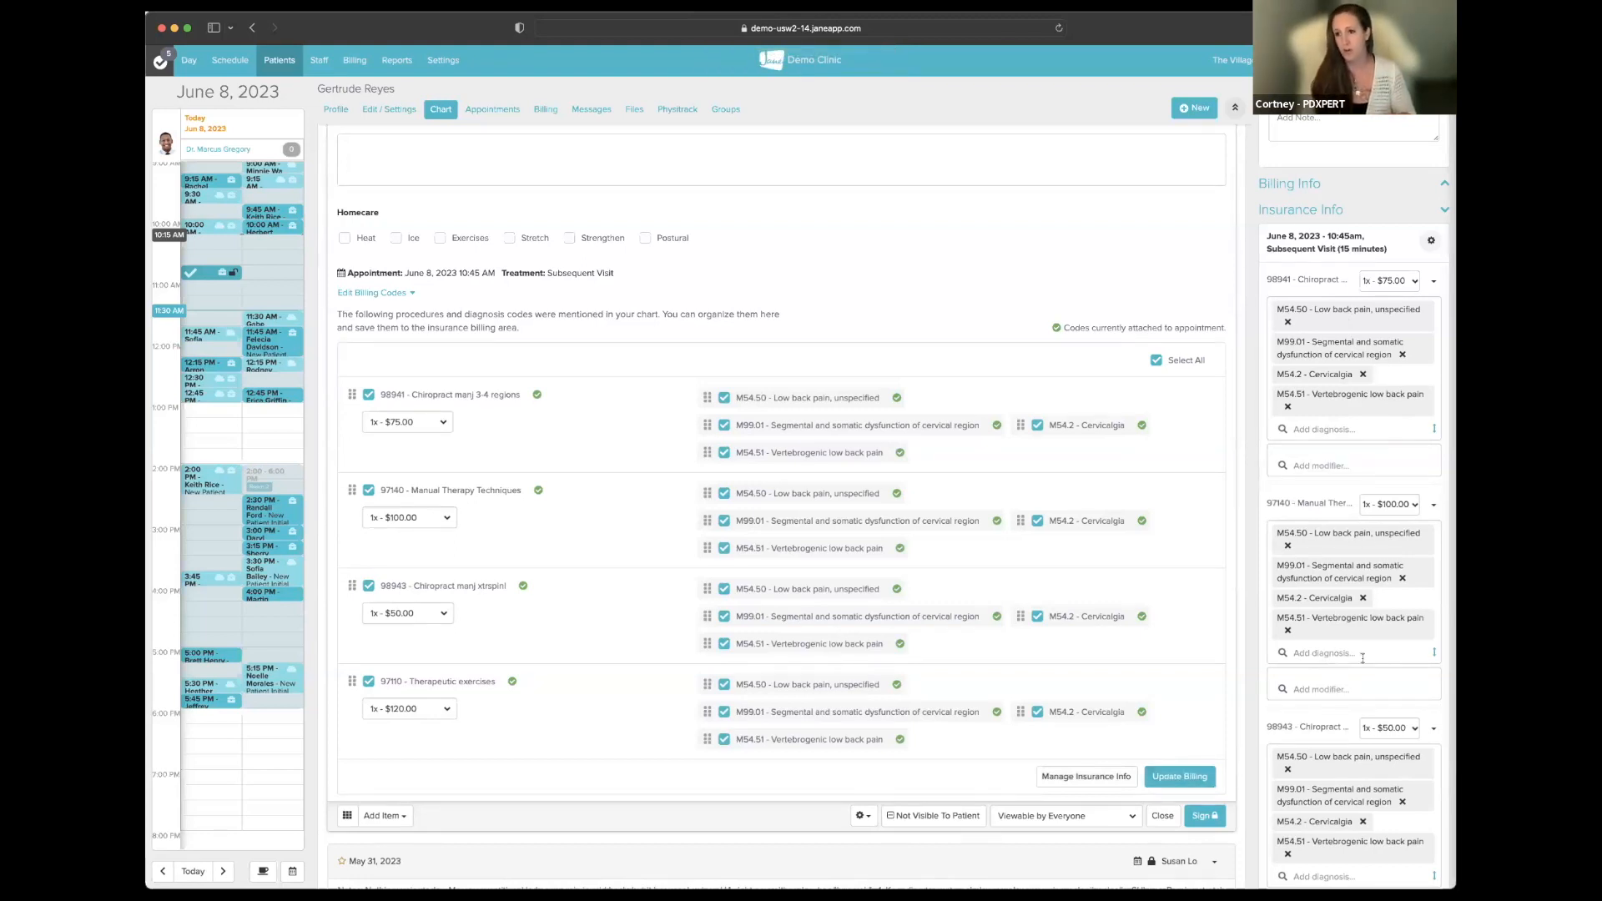
scroll(1372, 602, down, 6)
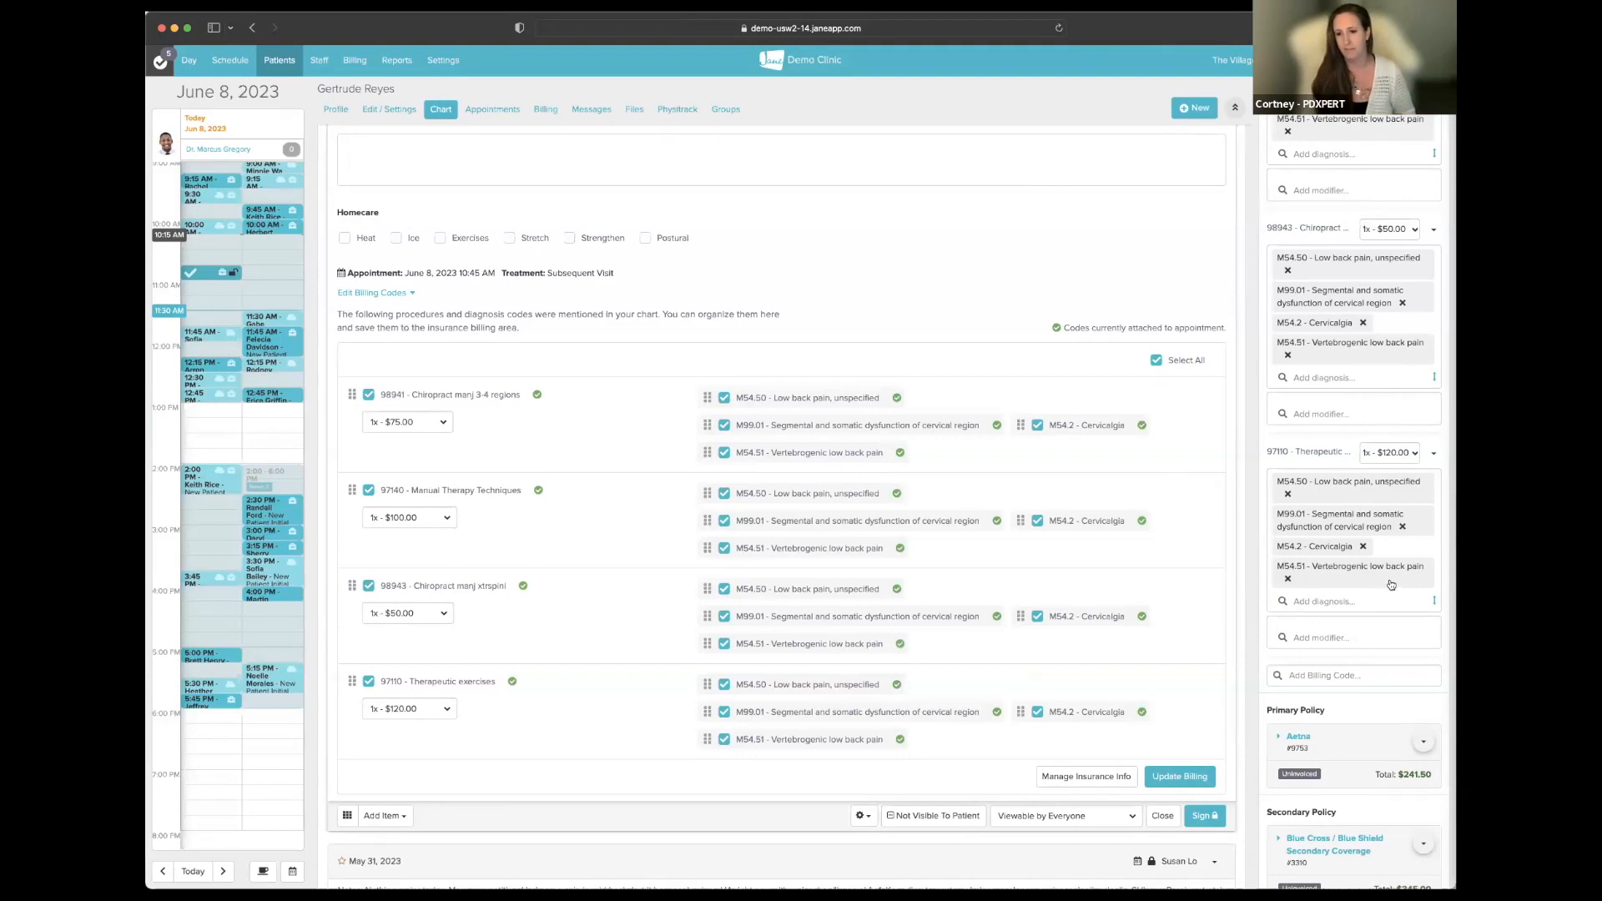
scroll(1388, 583, up, 2)
scroll(1388, 583, up, 2)
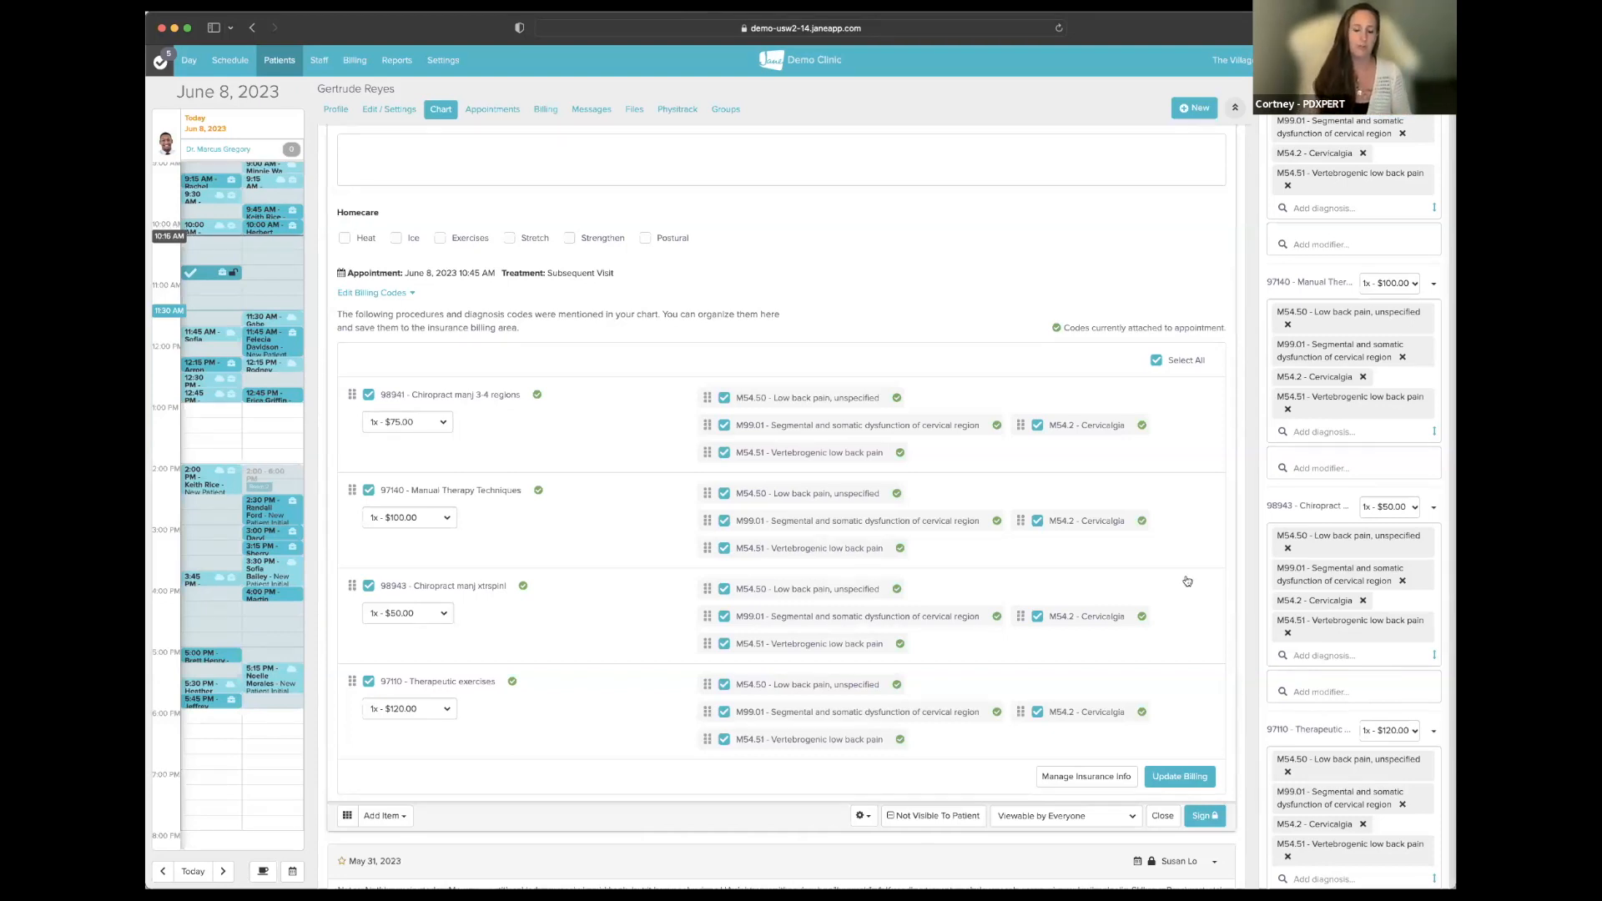
scroll(453, 549, up, 15)
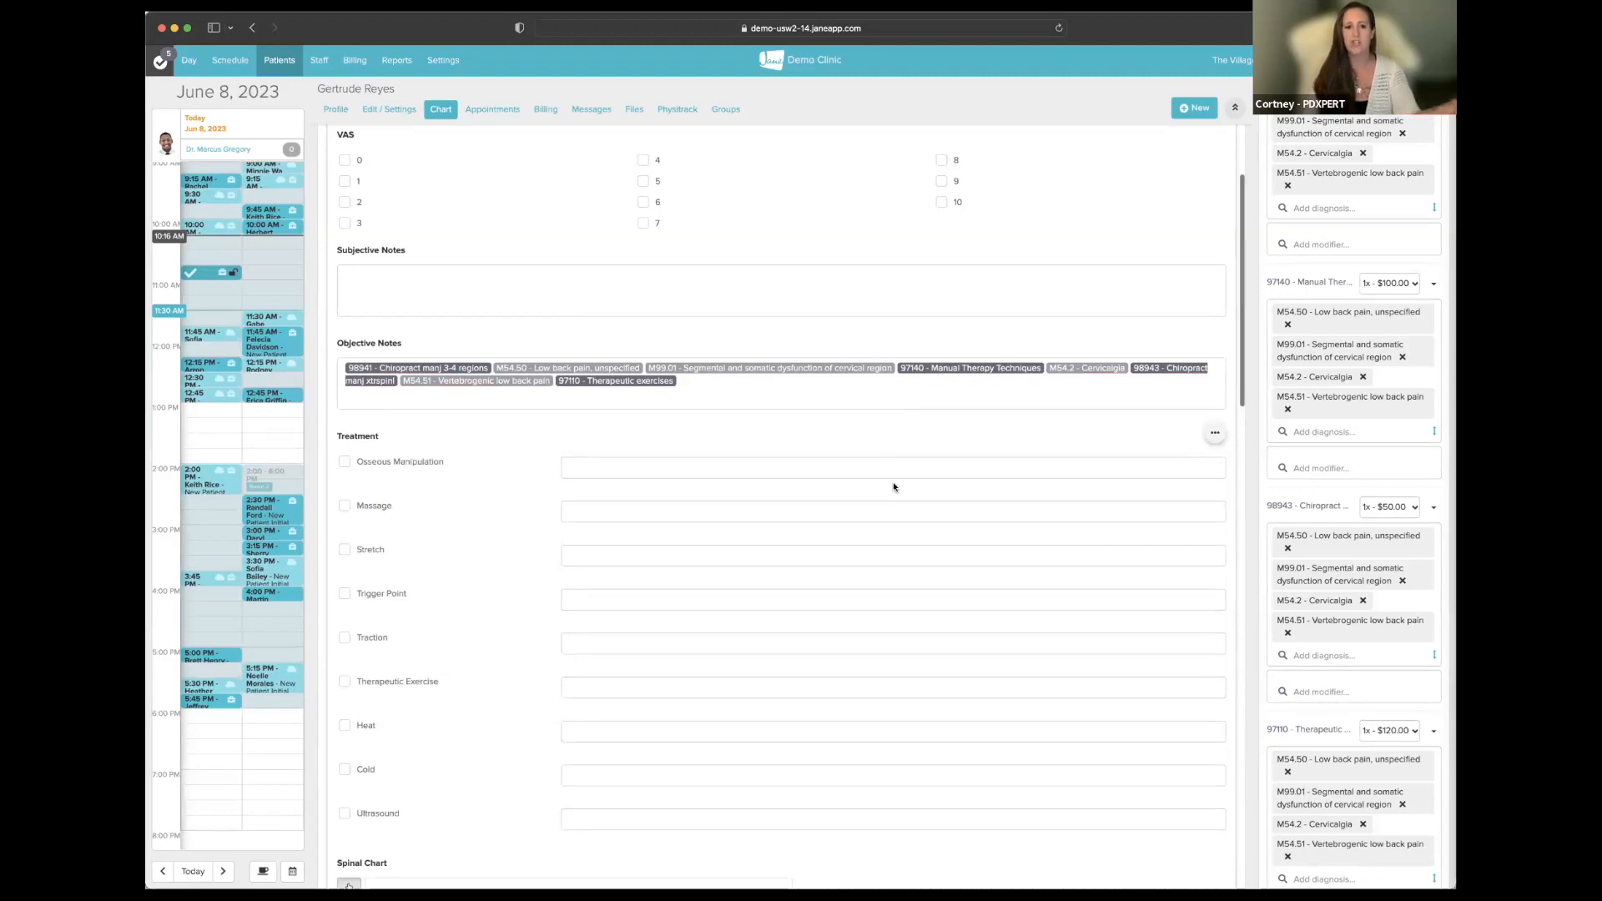
scroll(868, 535, down, 15)
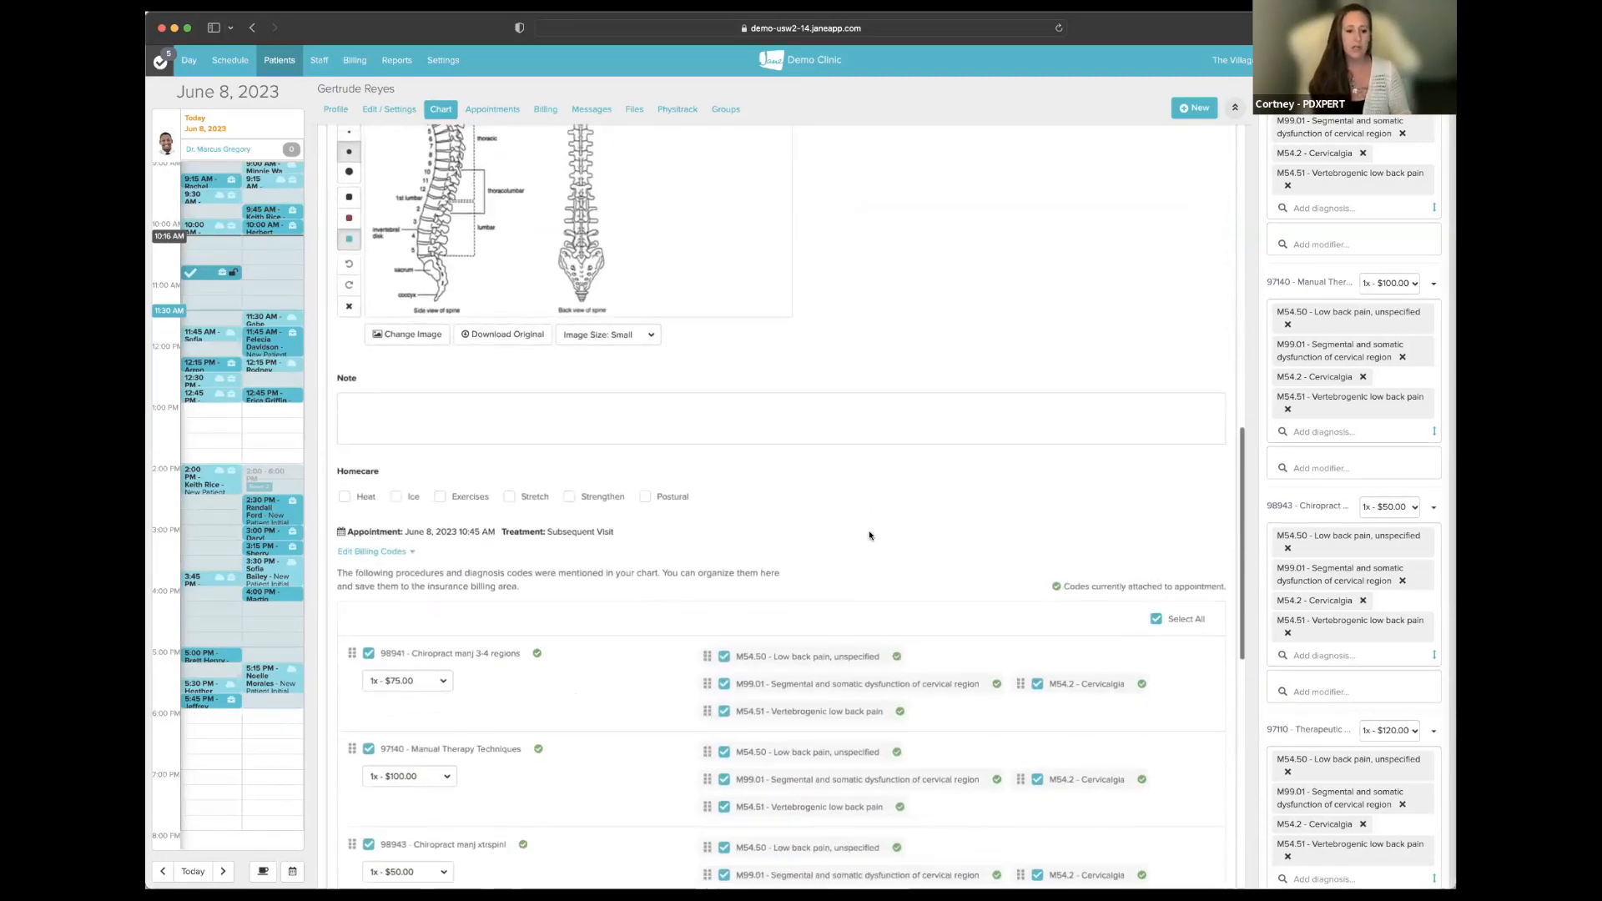
scroll(870, 534, down, 3)
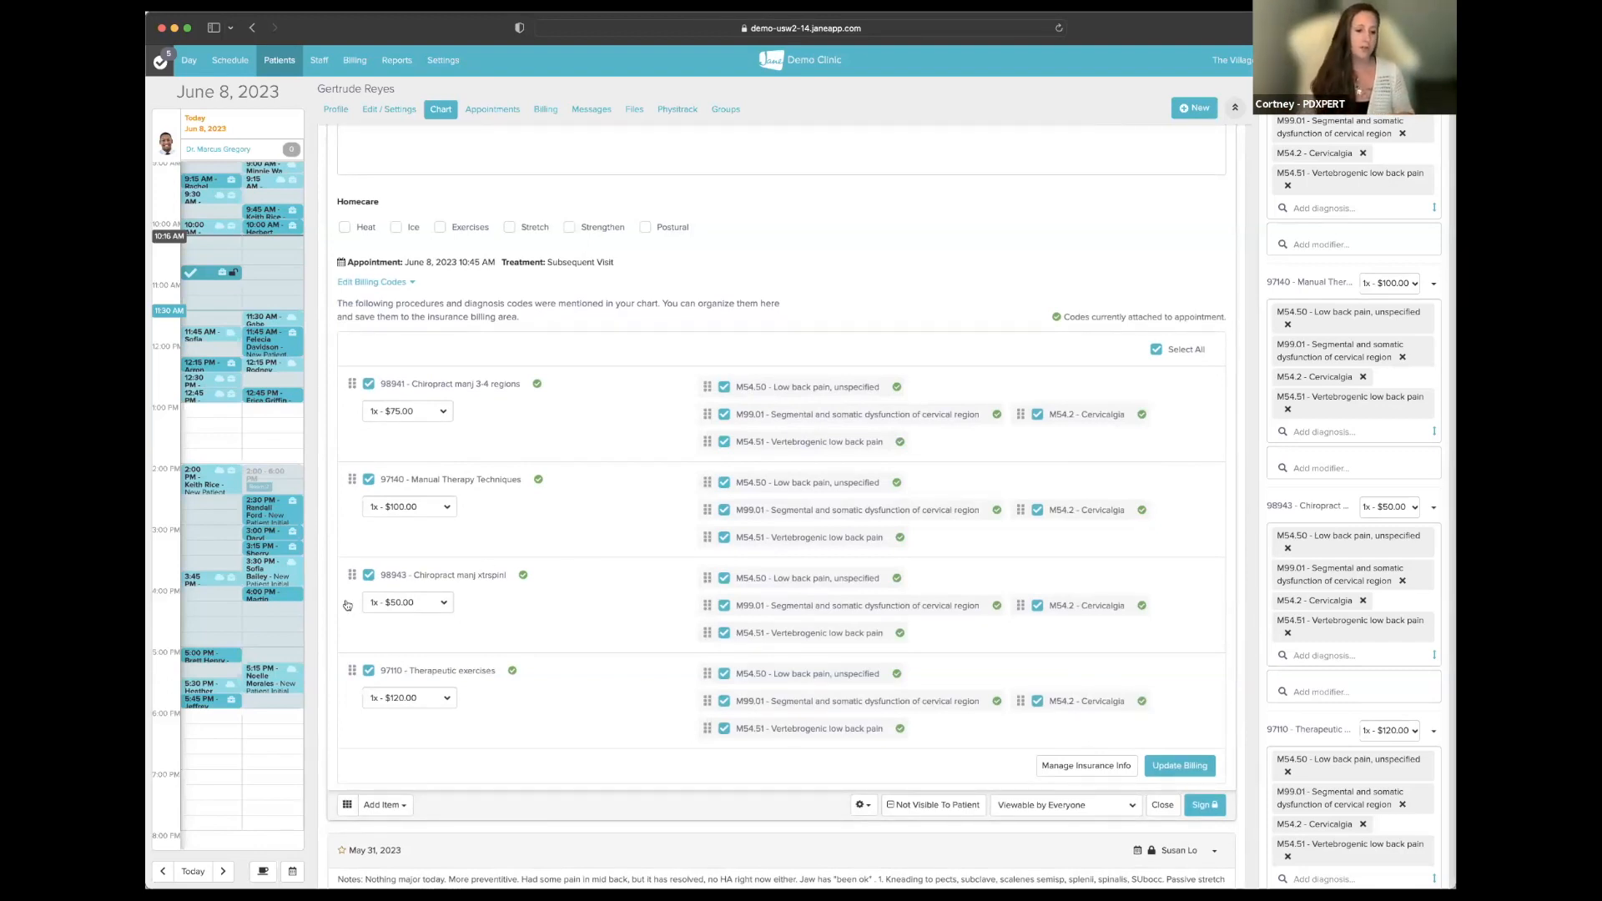
drag(350, 574, 354, 501)
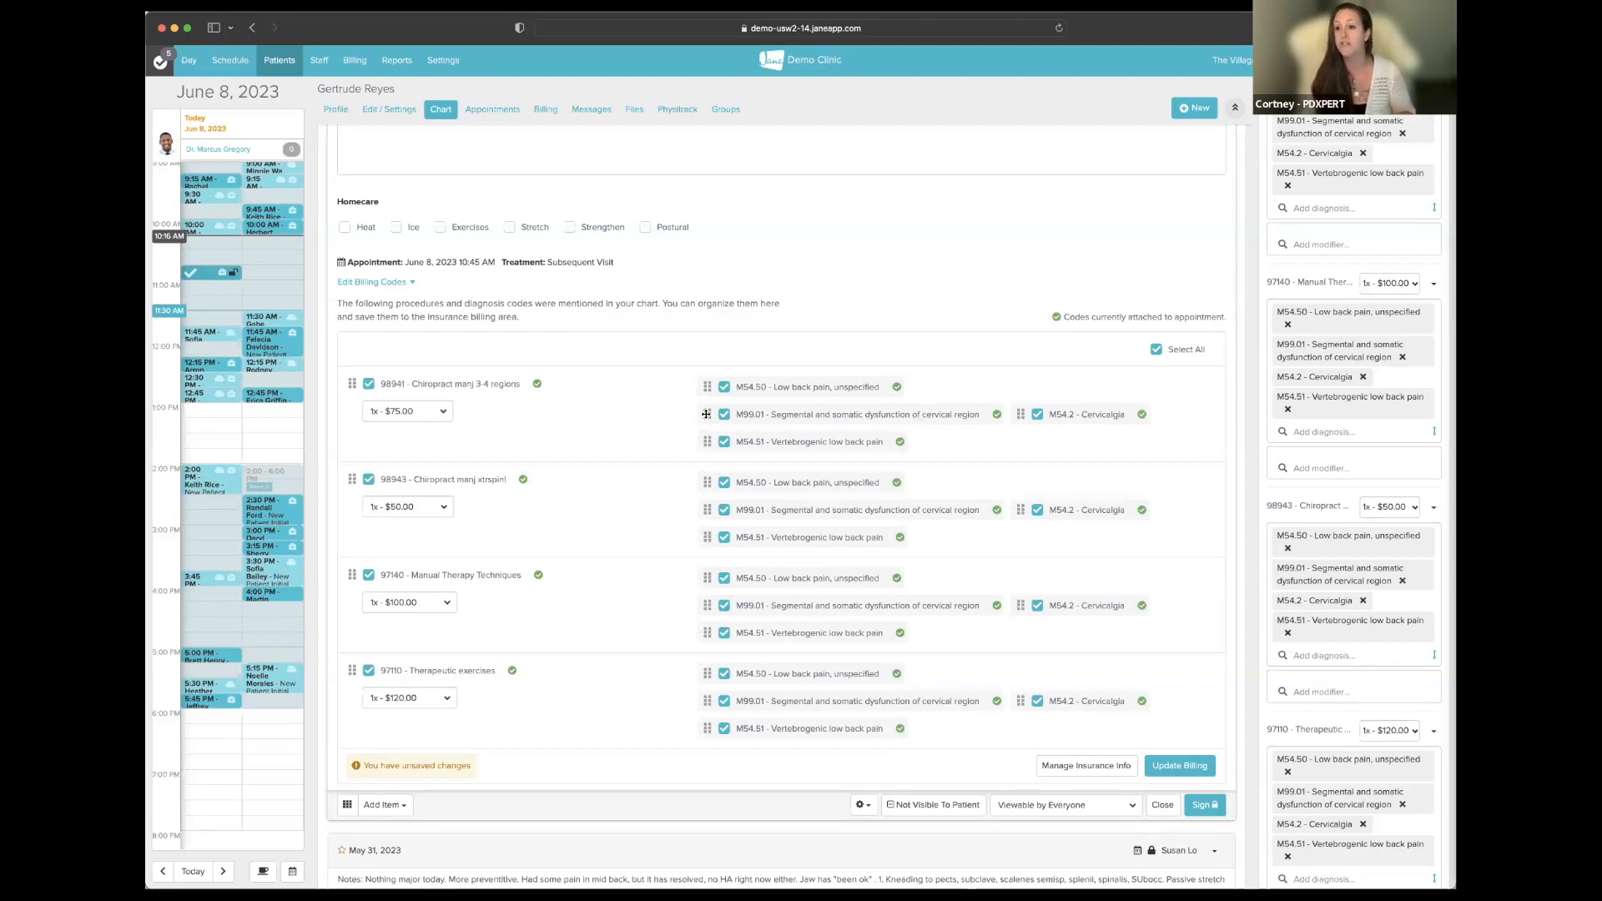
- Move M99.01 to the top of the 98941 diagnoses and untick 97140 Manual Therapy Techniques
drag(706, 414, 707, 386)
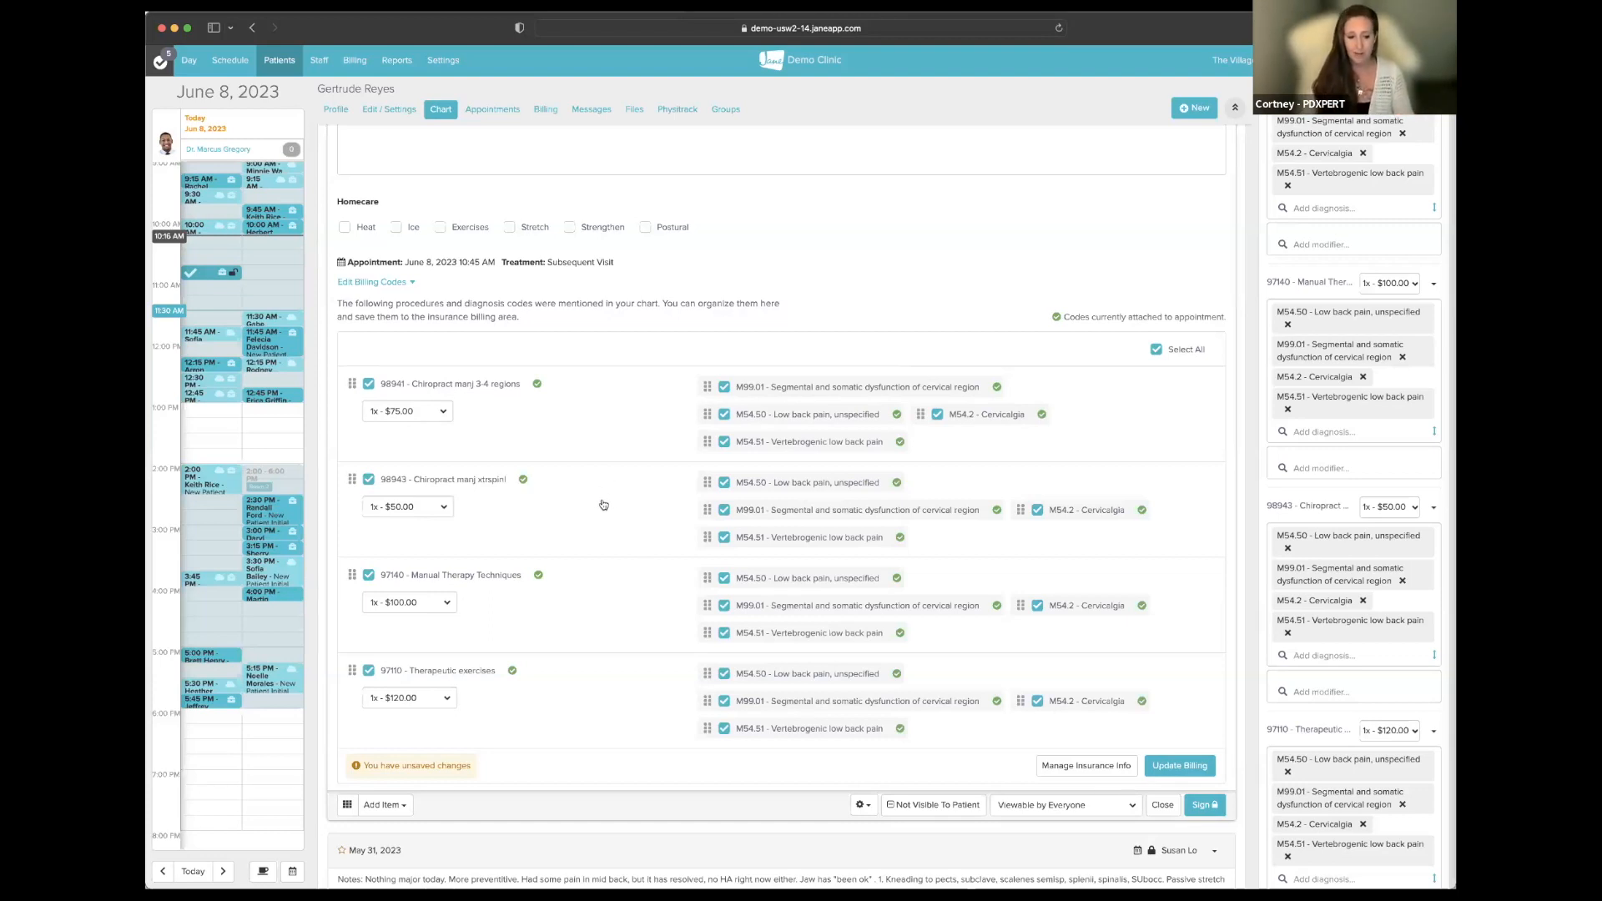
click(368, 575)
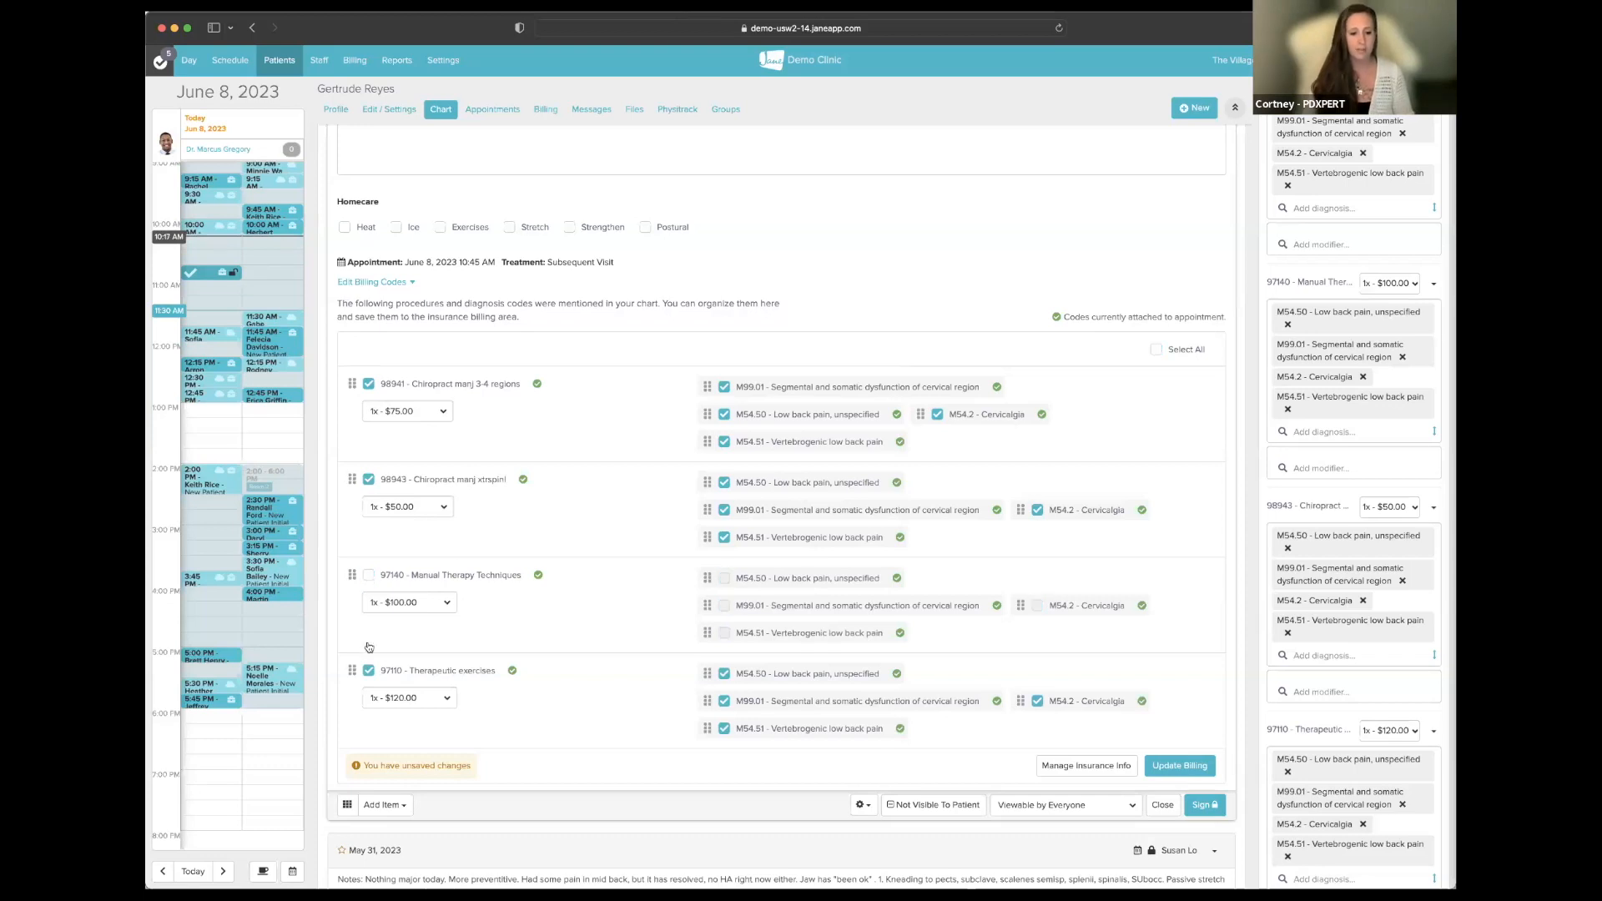
- Untick 97110 Therapeutic exercises and collapse the codes table, billing only 98941 and 98943
click(368, 670)
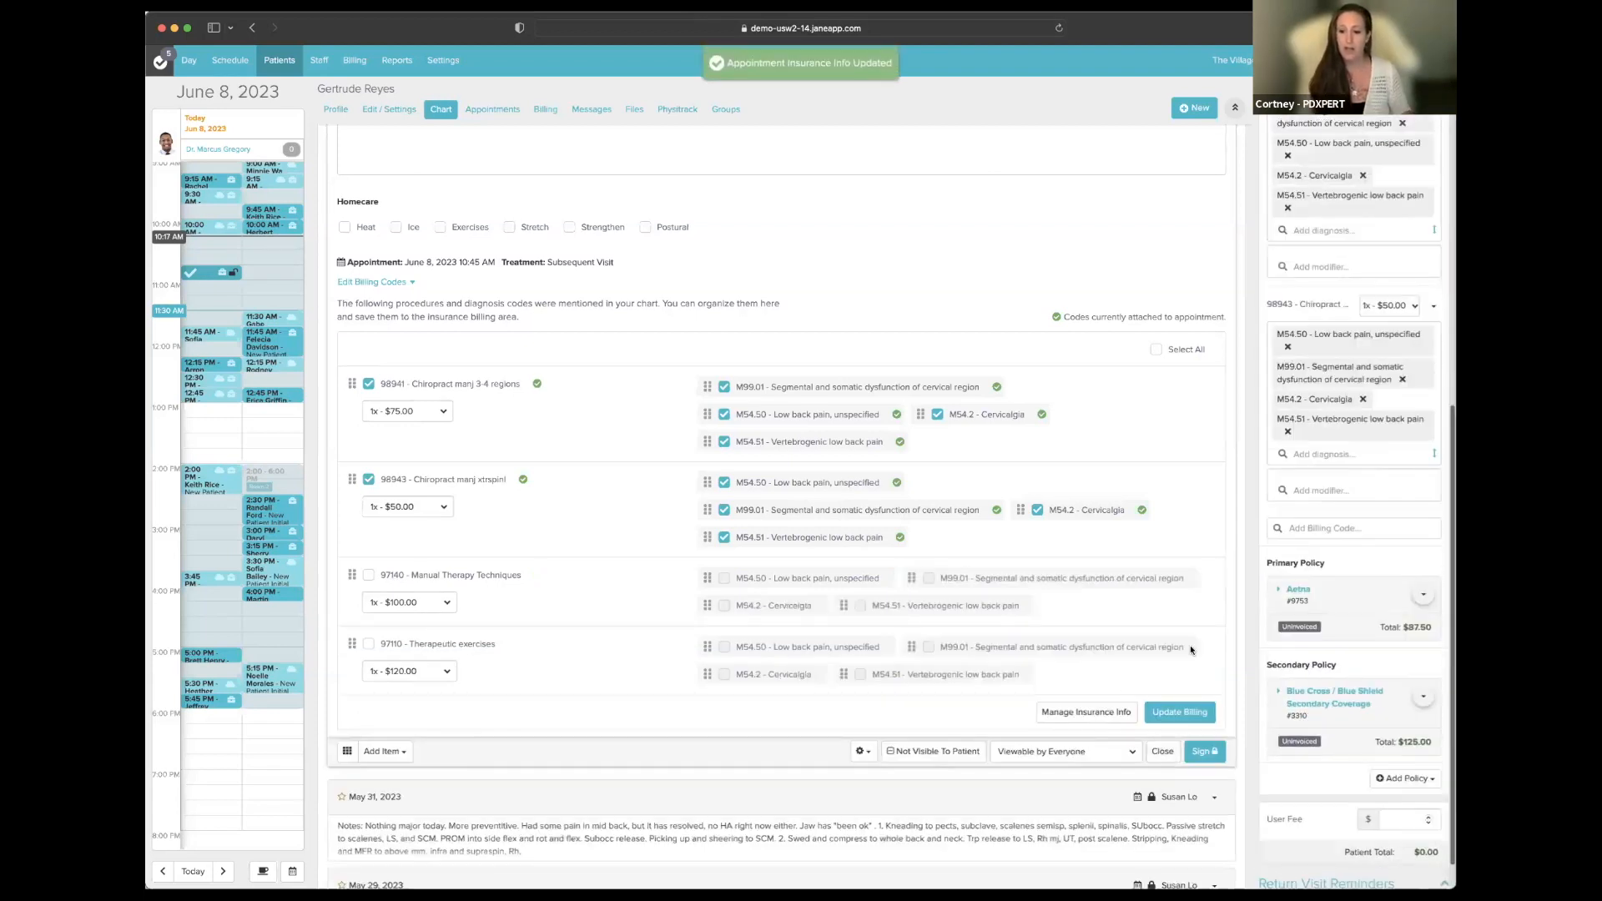
scroll(1359, 414, up, 5)
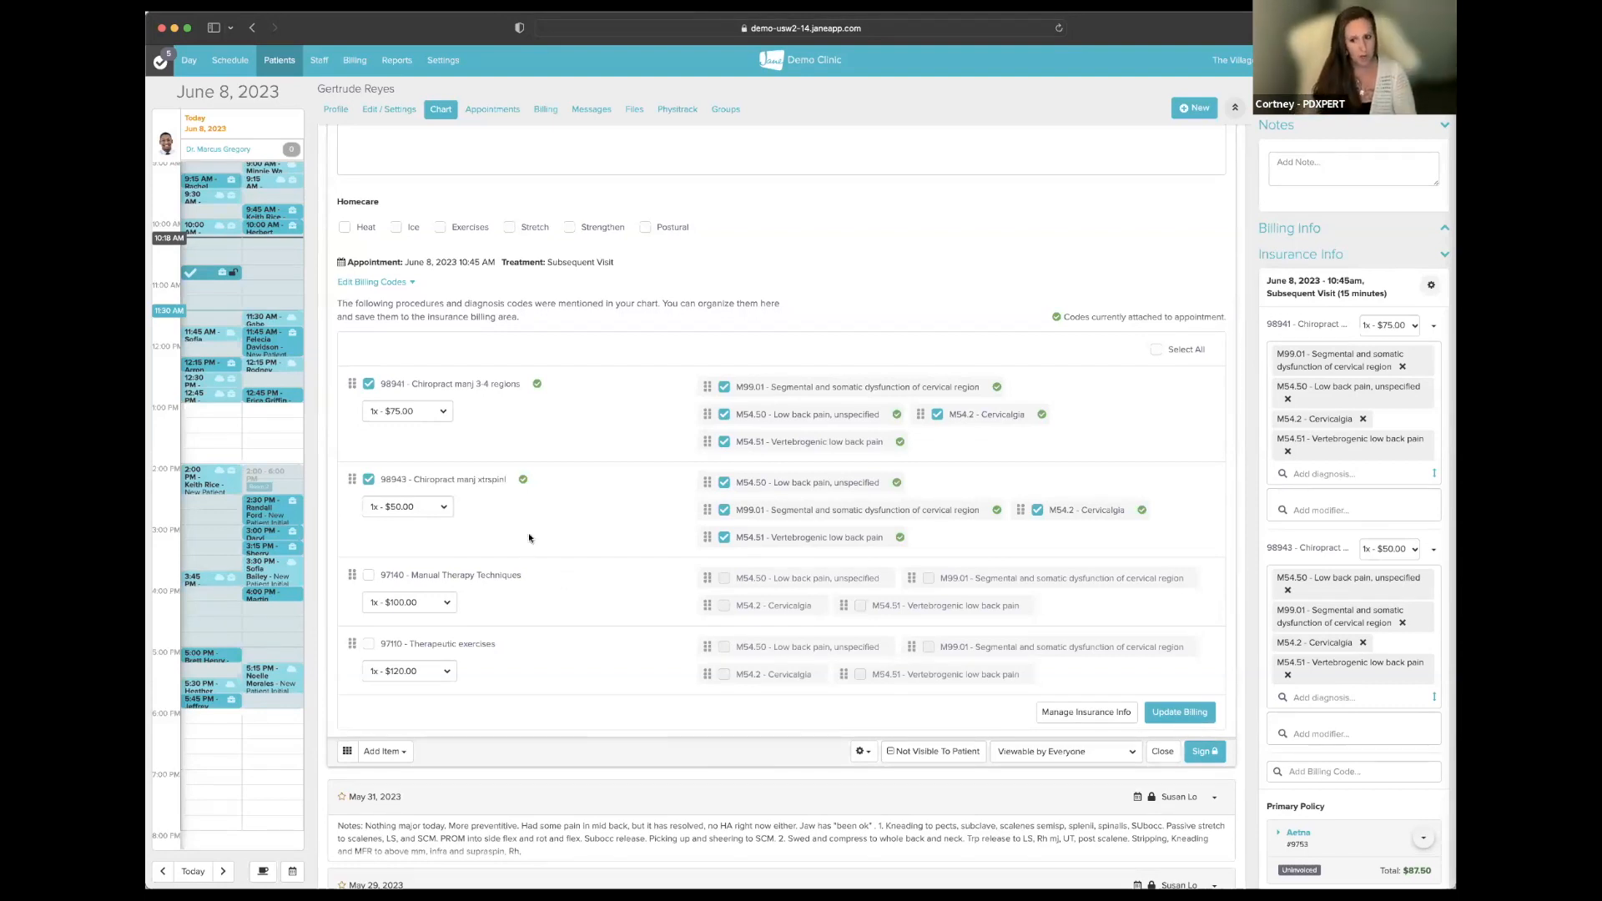
click(405, 283)
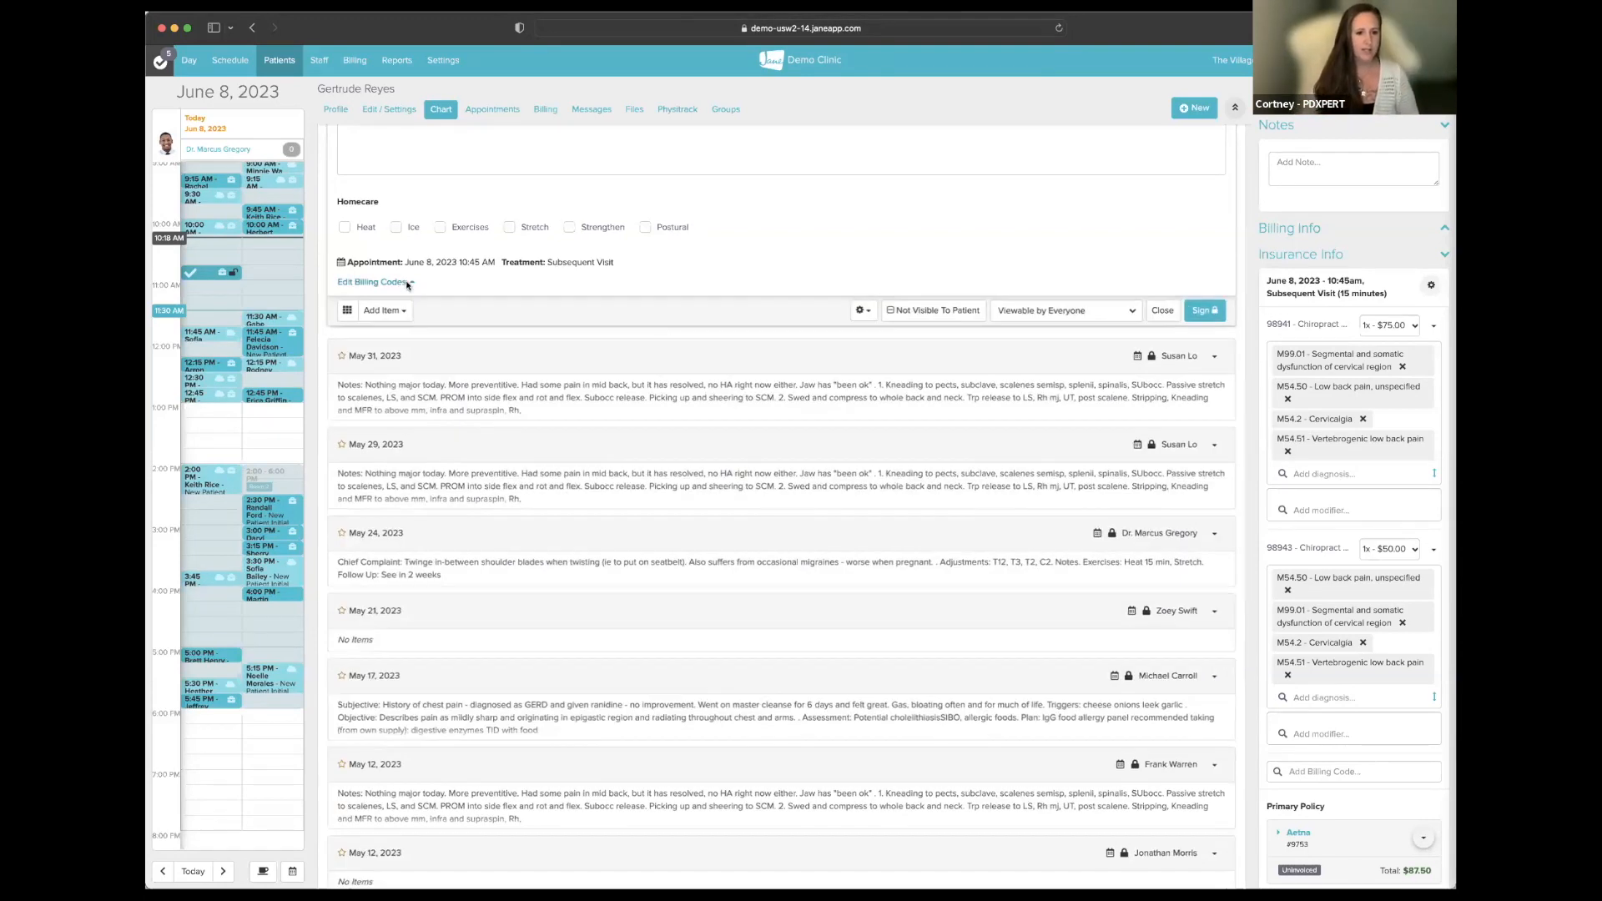
- Re-expand the billing codes table showing 98941 at $75.00 and 98943 at $50.00
scroll(849, 346, up, 5)
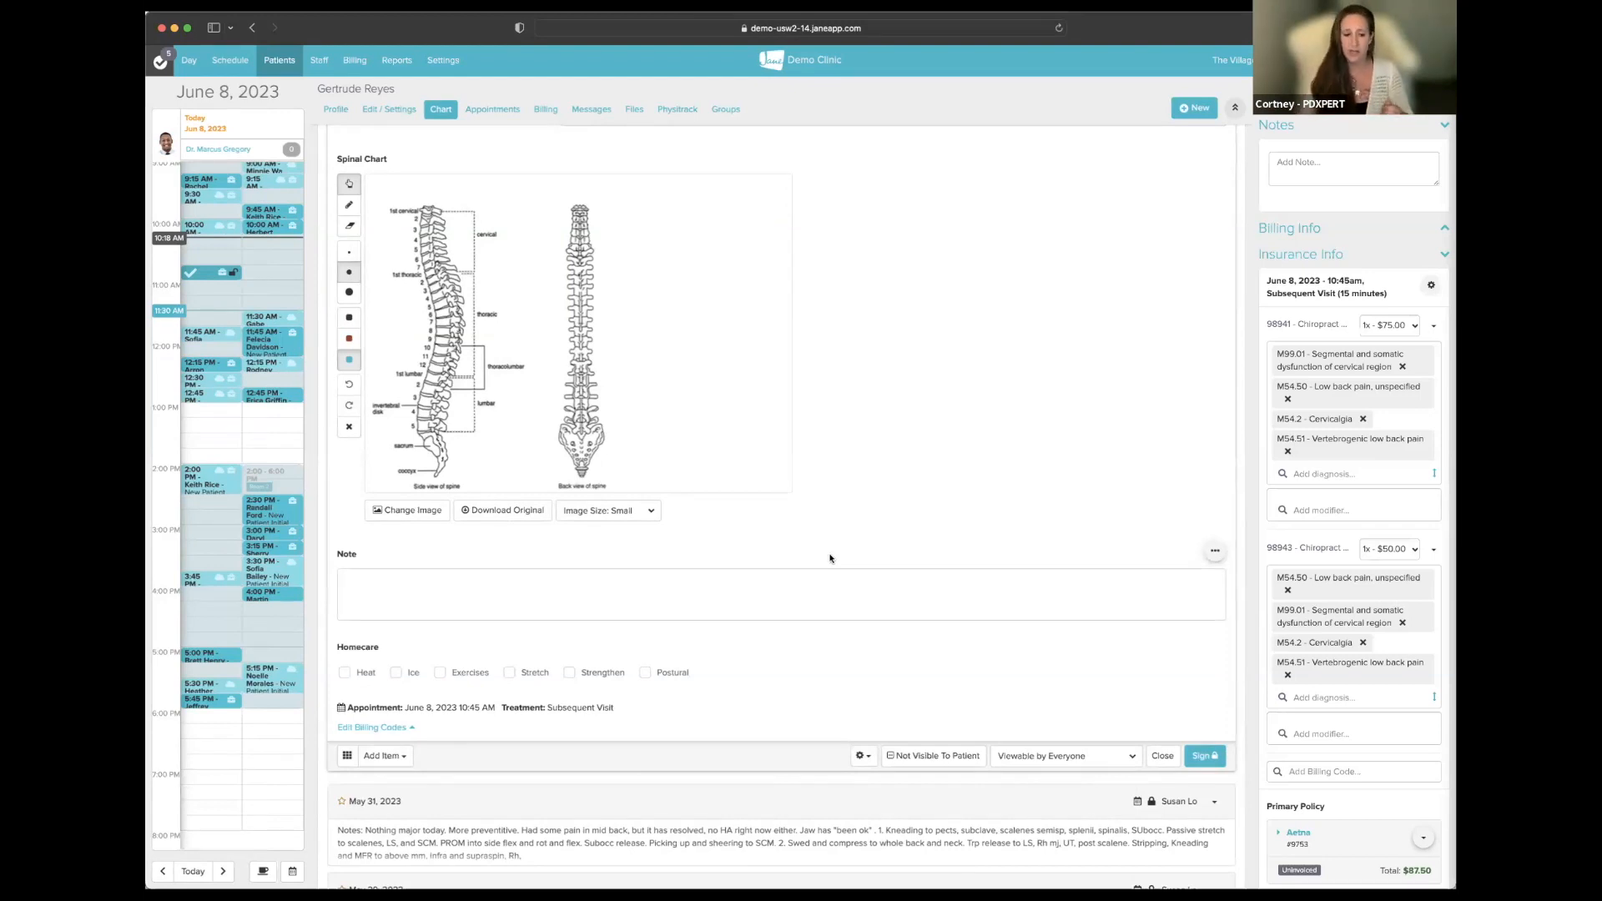
scroll(961, 673, down, 3)
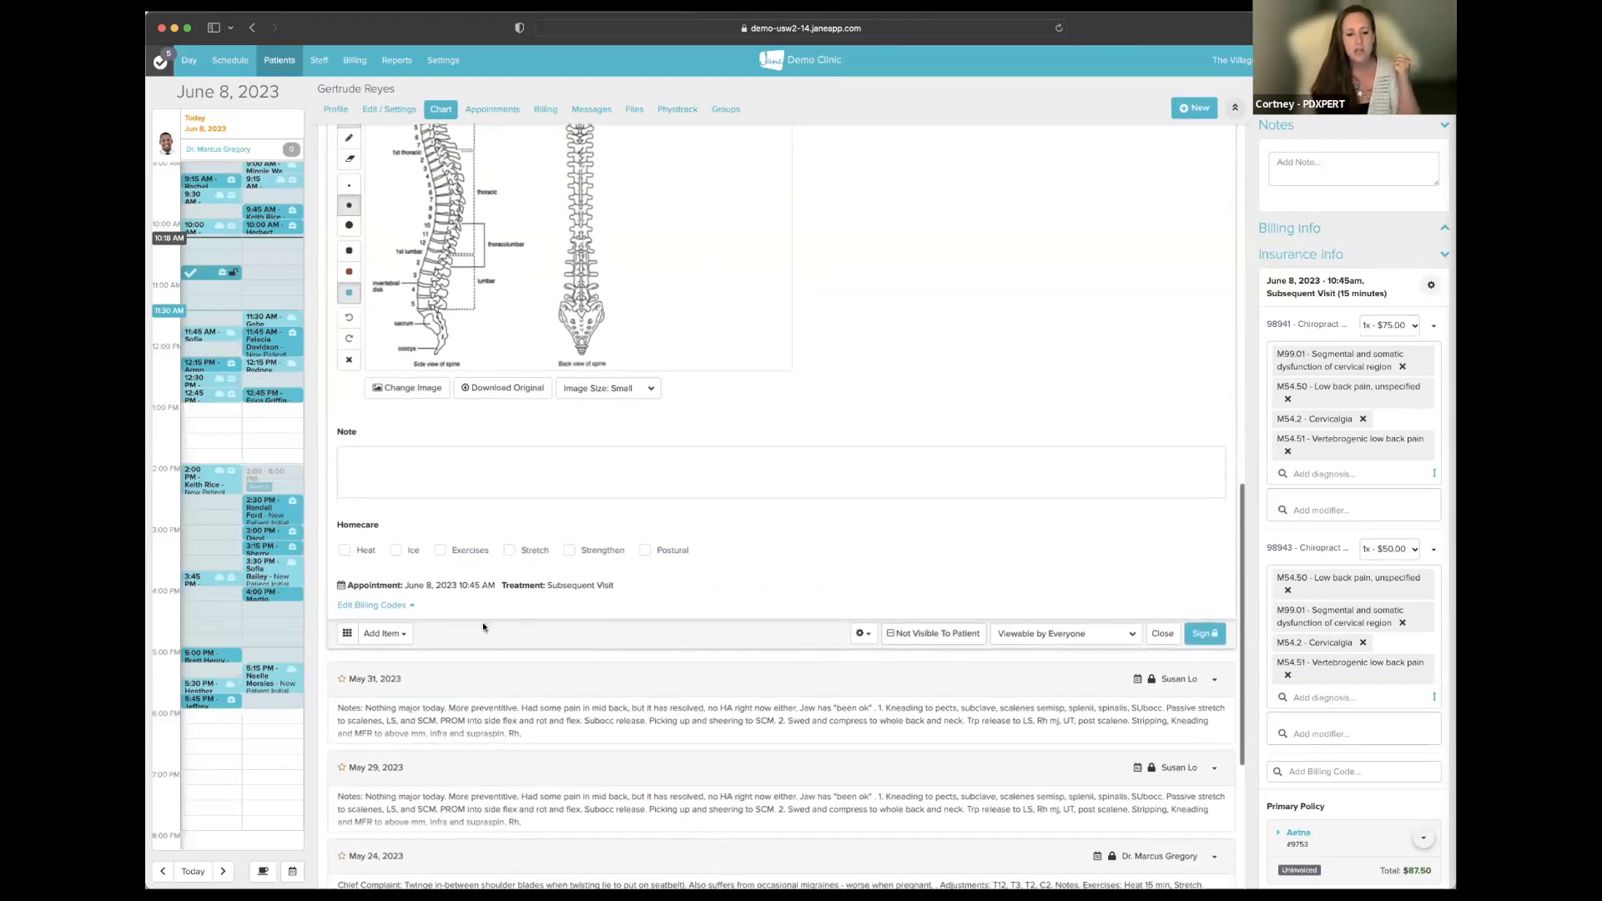
click(396, 606)
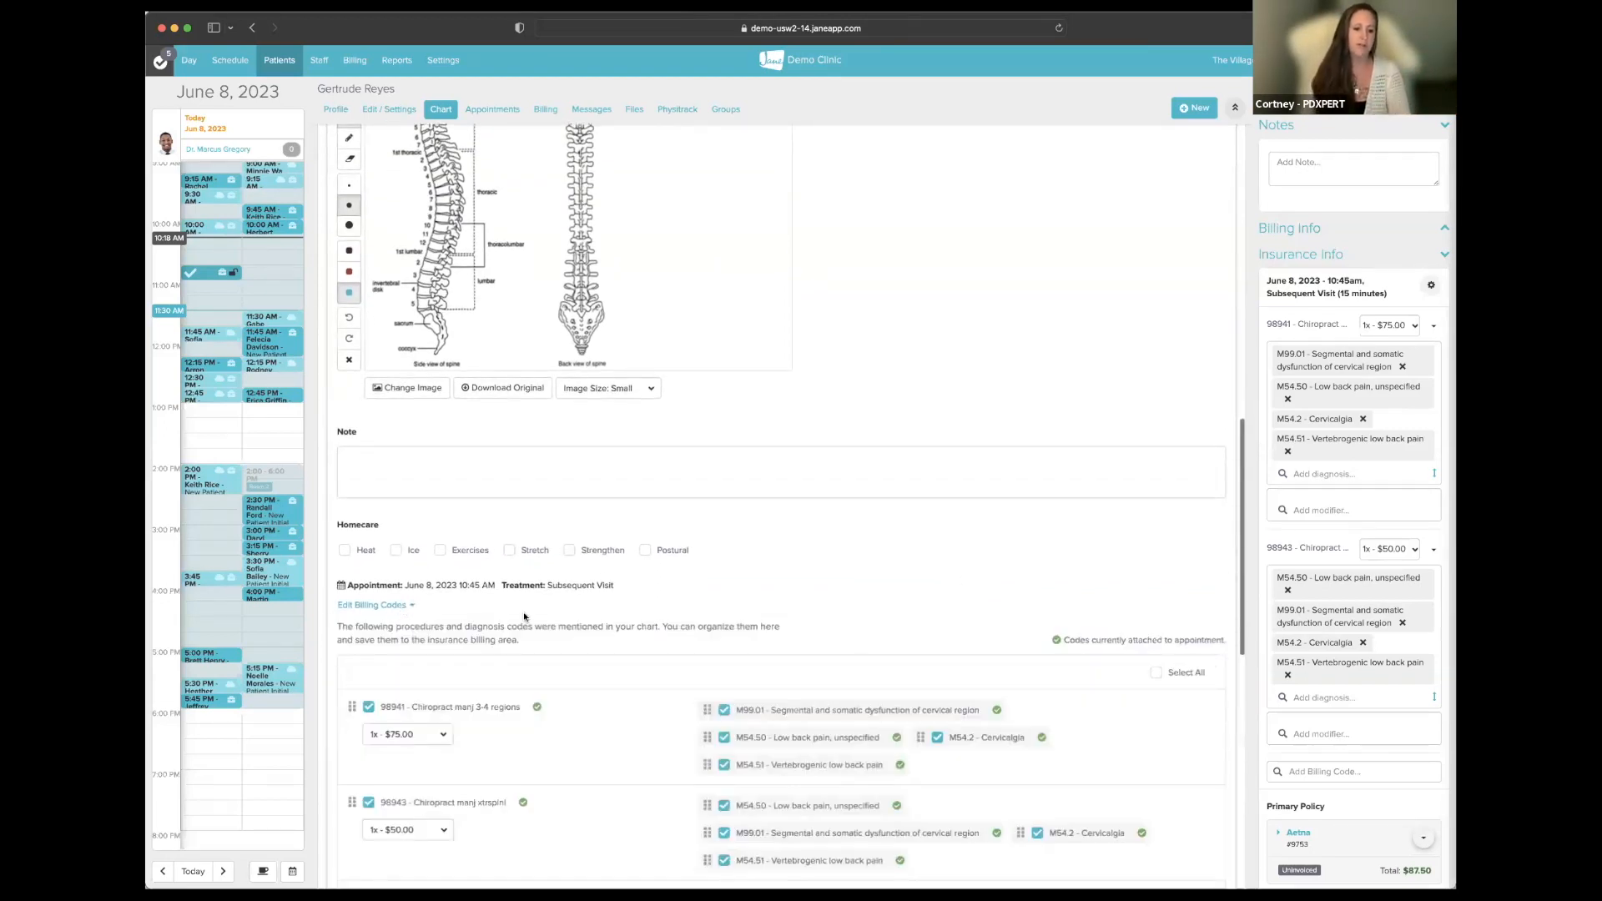
scroll(526, 614, down, 9)
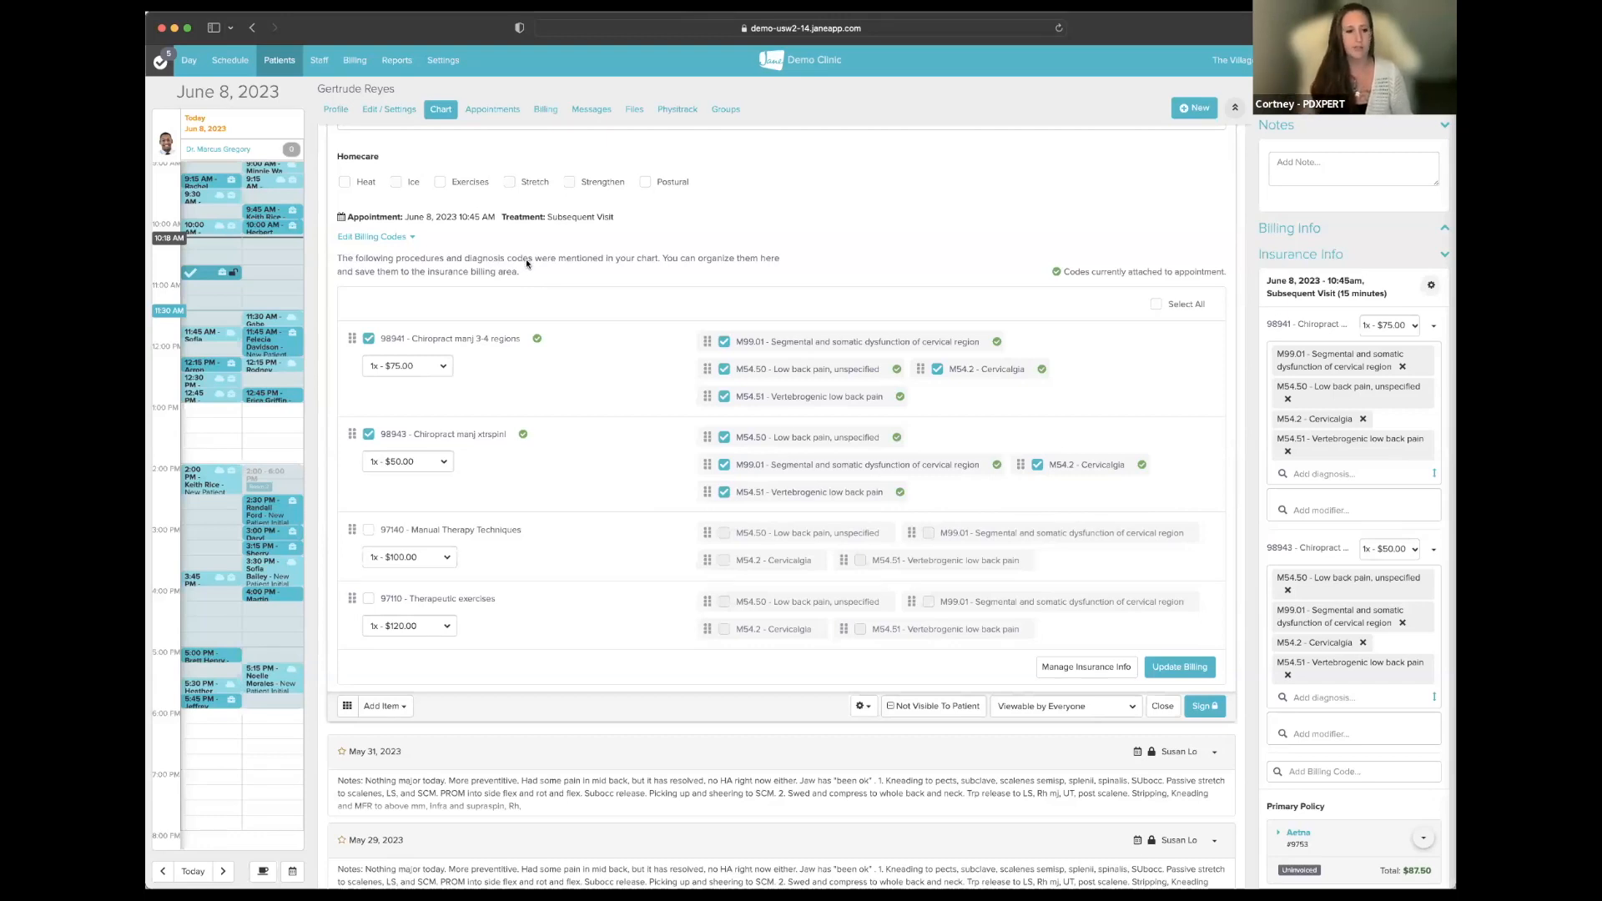
- Collapse the billing codes list and every chart entry to one-line summaries
click(381, 240)
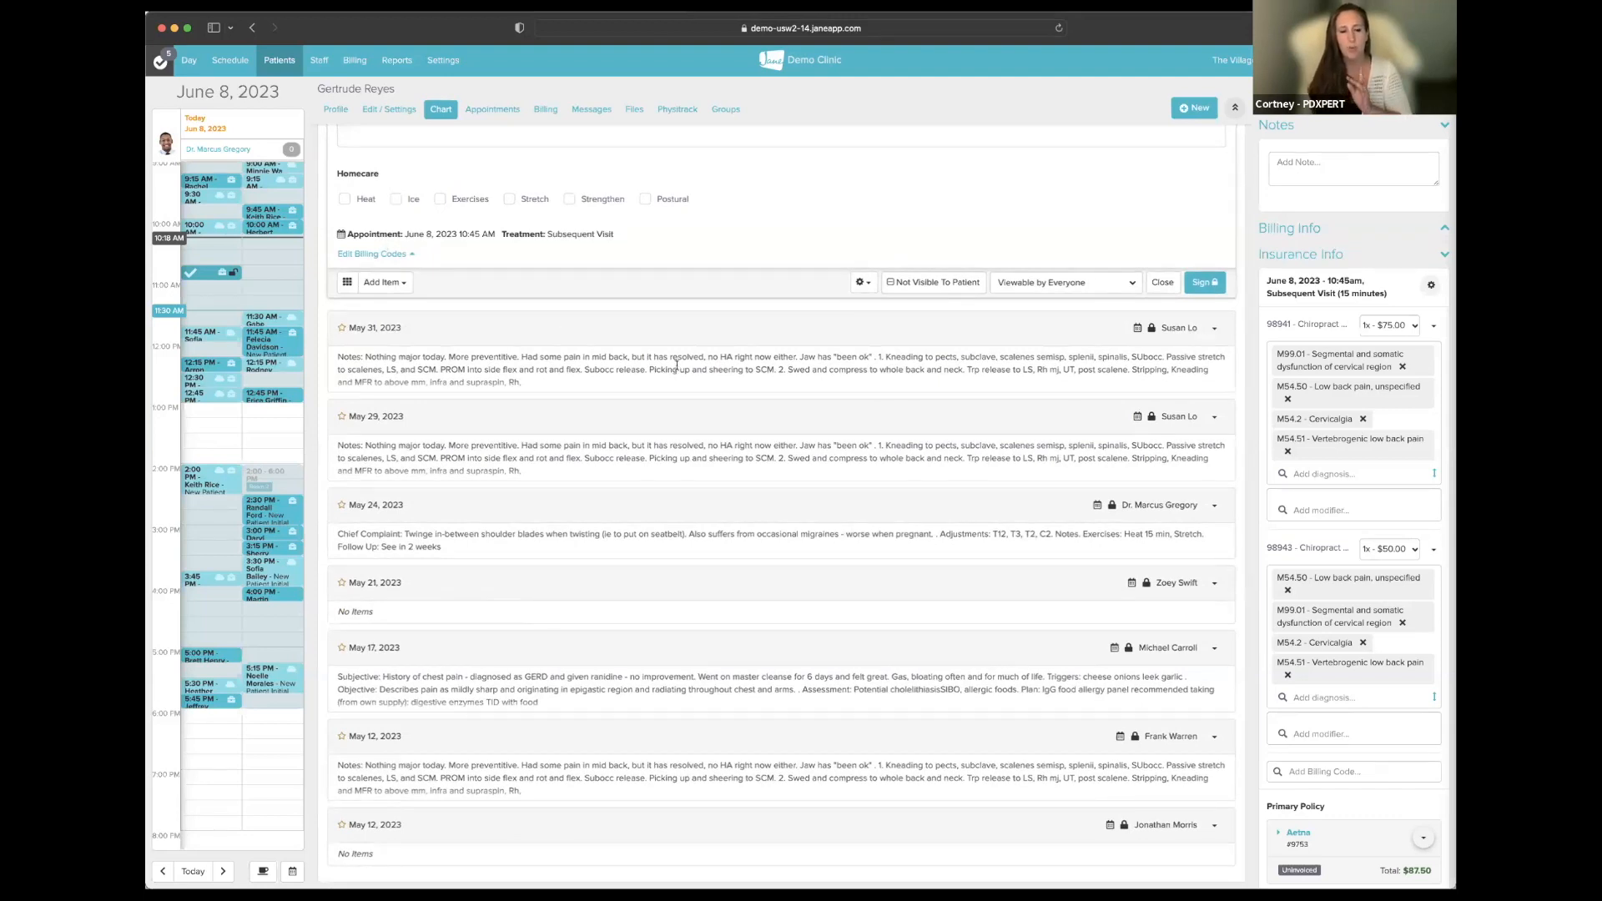
scroll(675, 364, up, 15)
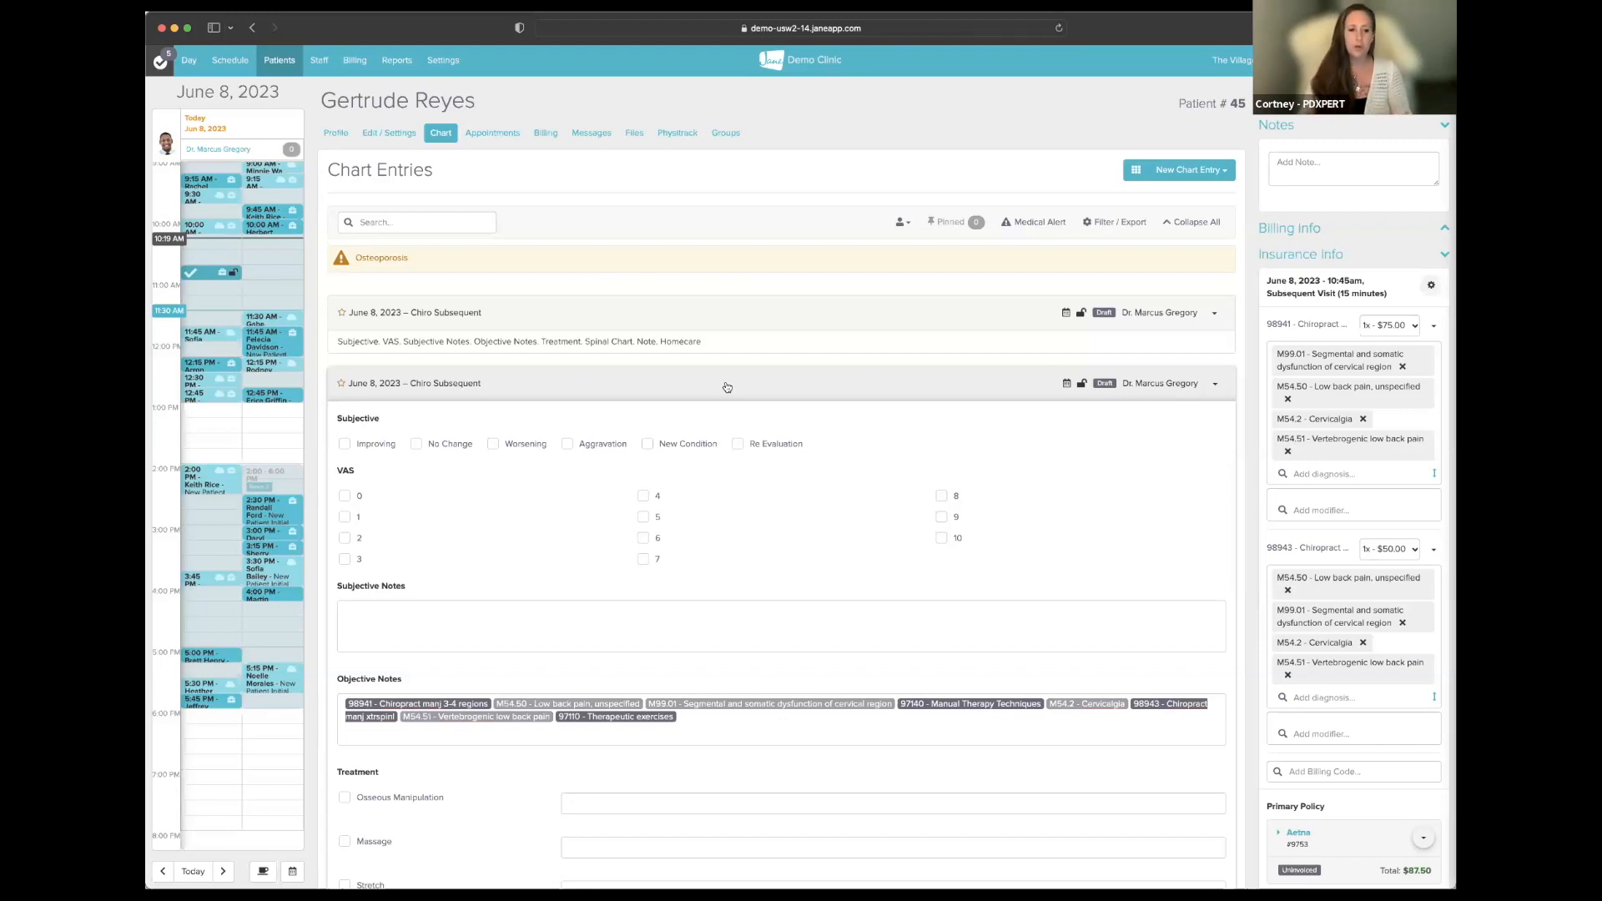
click(726, 387)
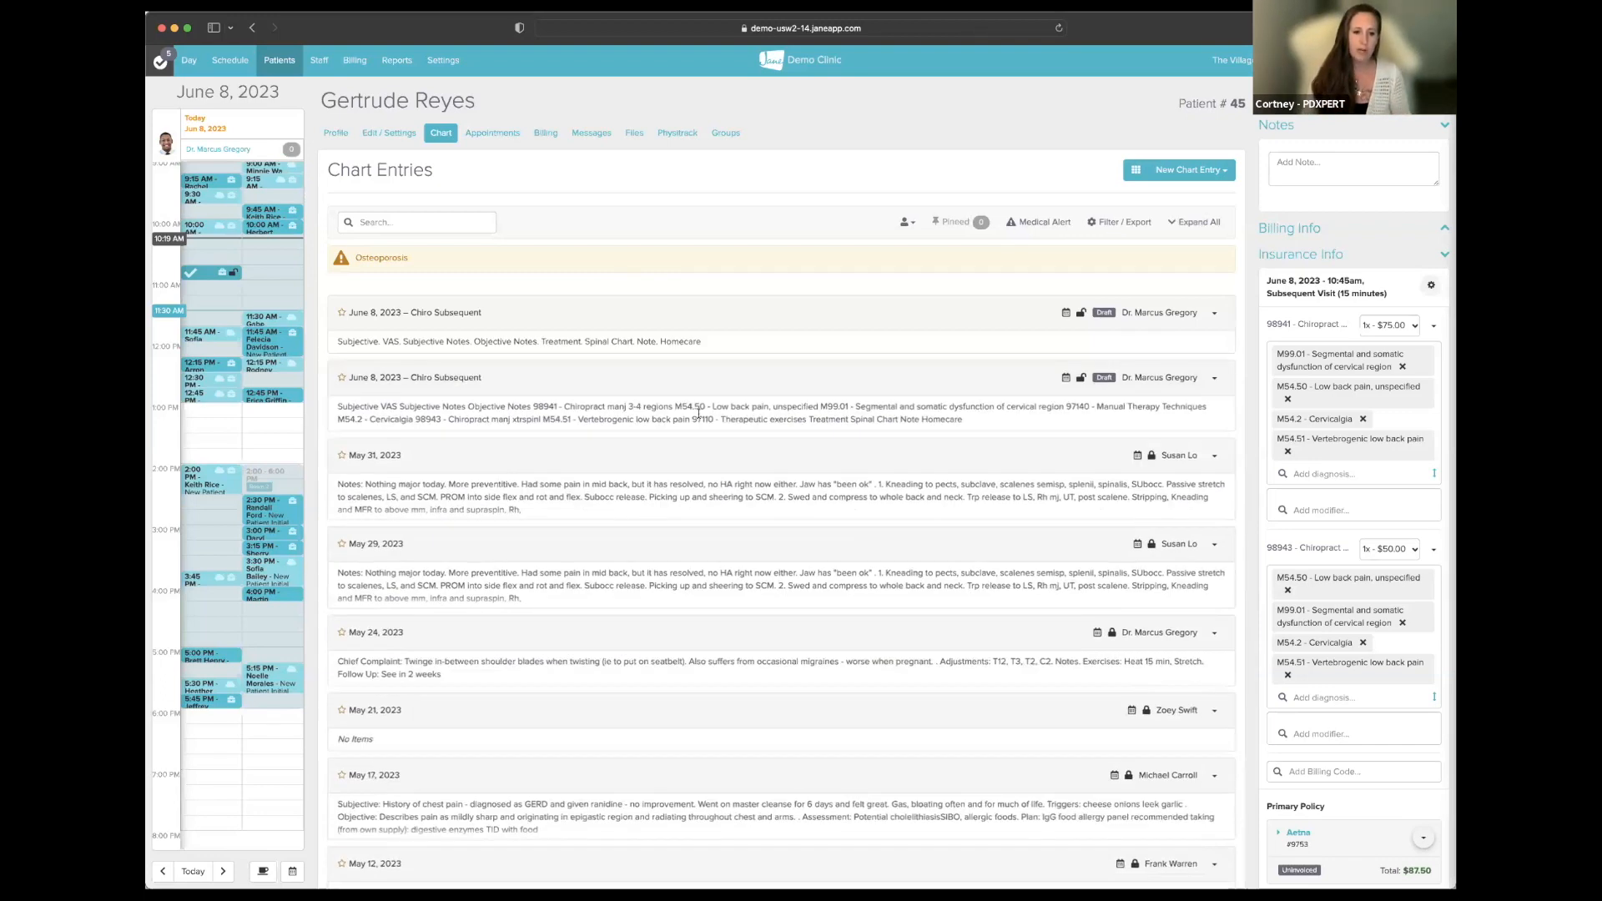
- Go to Billing and show the Draft claim submissions list
click(356, 61)
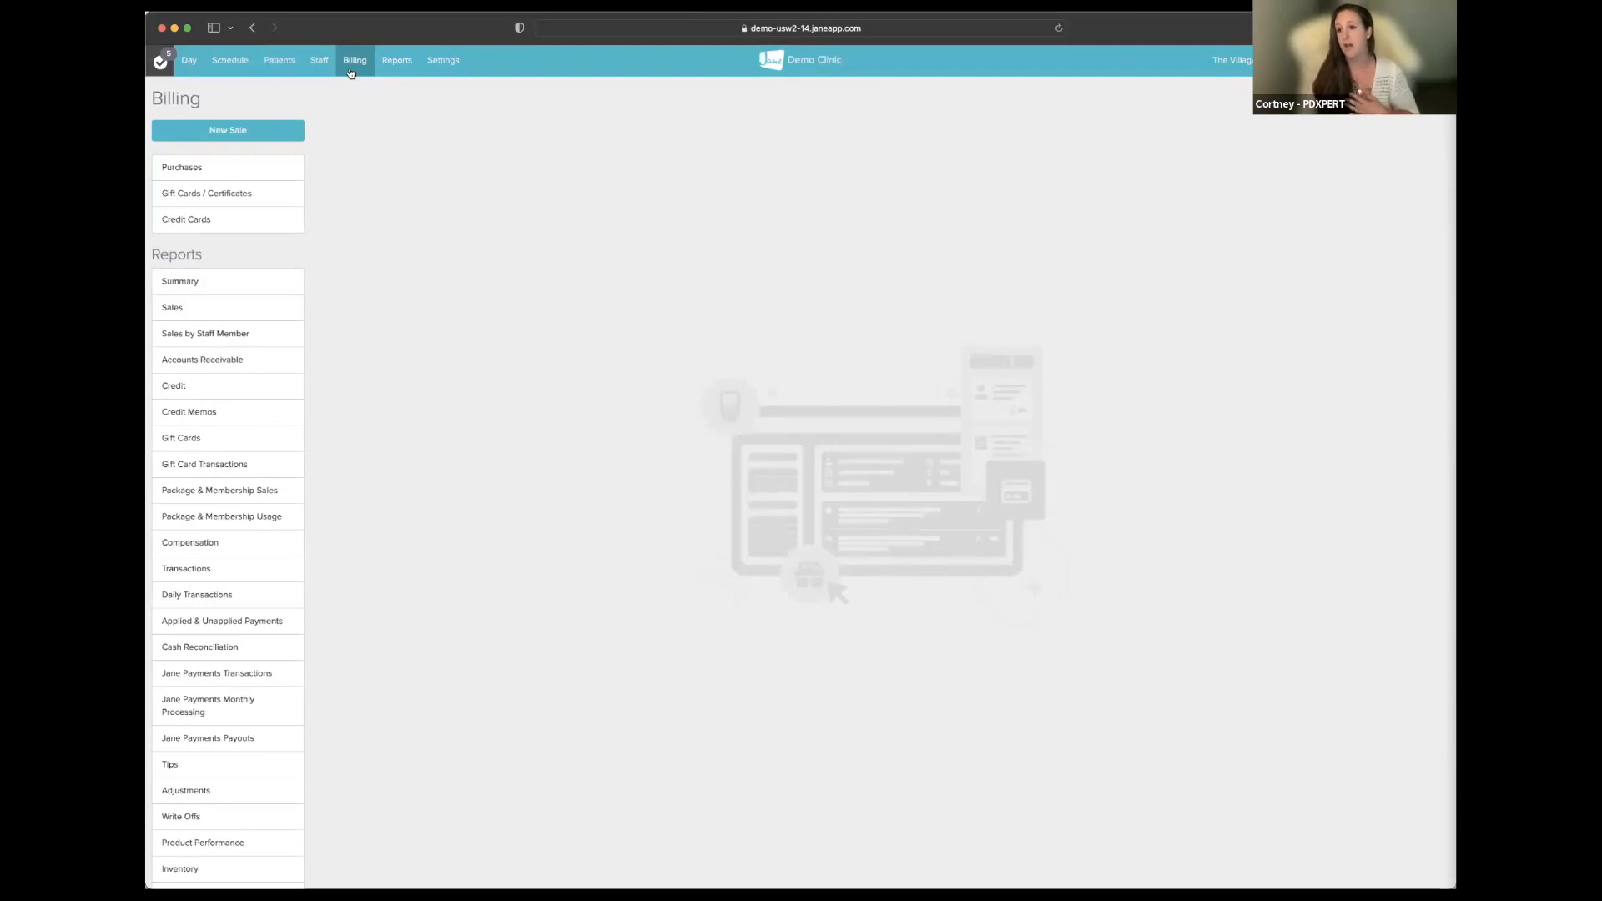
scroll(280, 248, down, 3)
scroll(280, 249, down, 3)
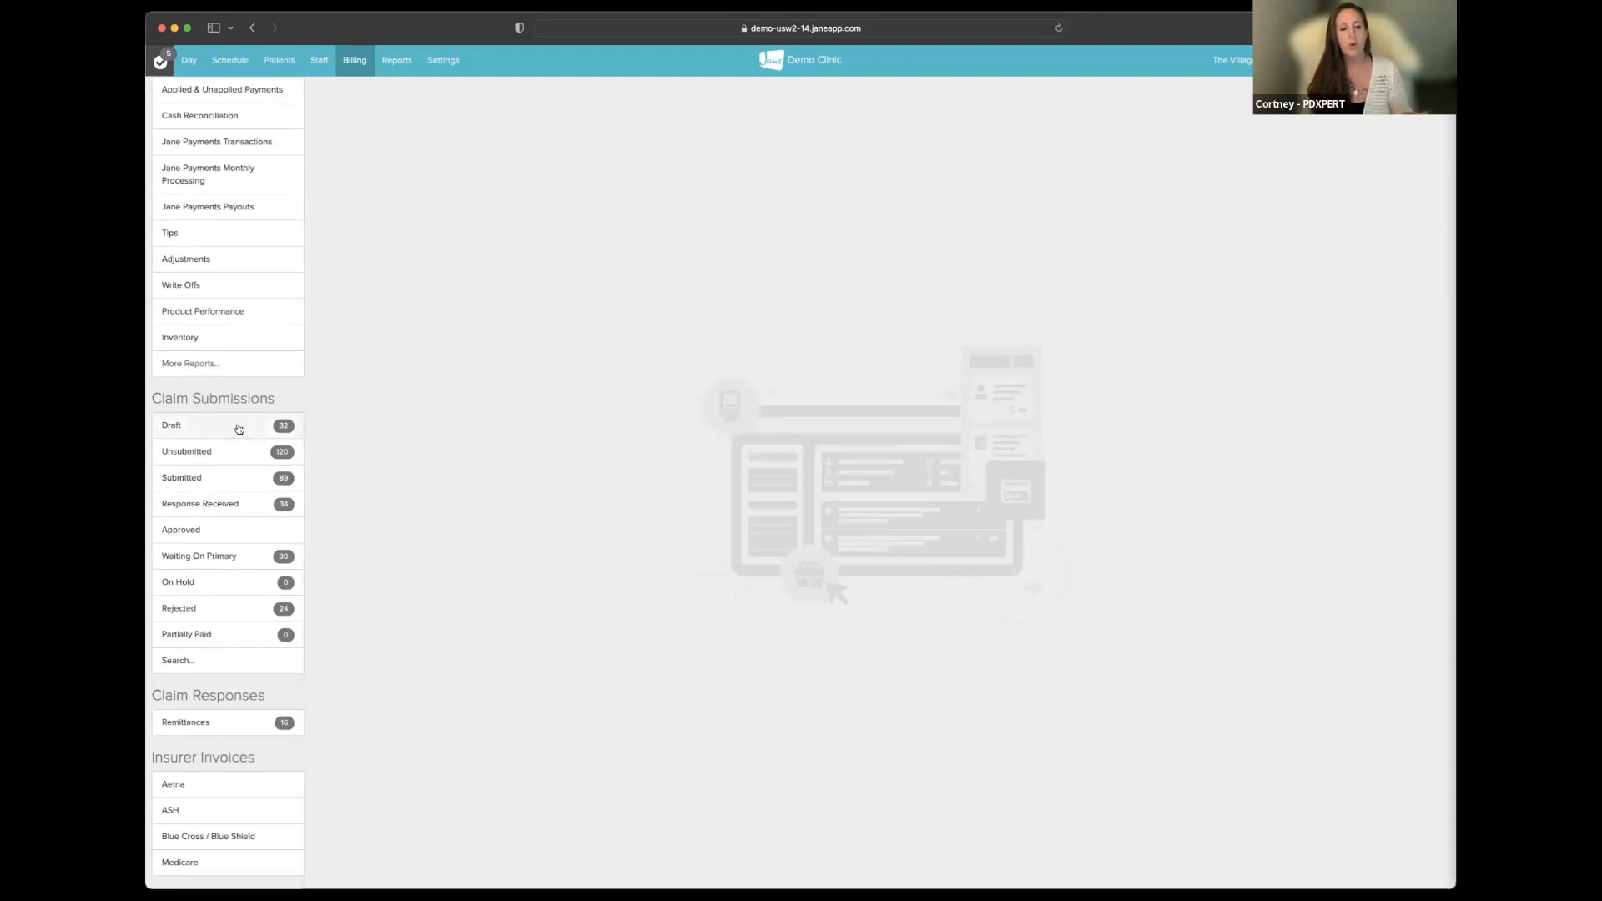
click(239, 429)
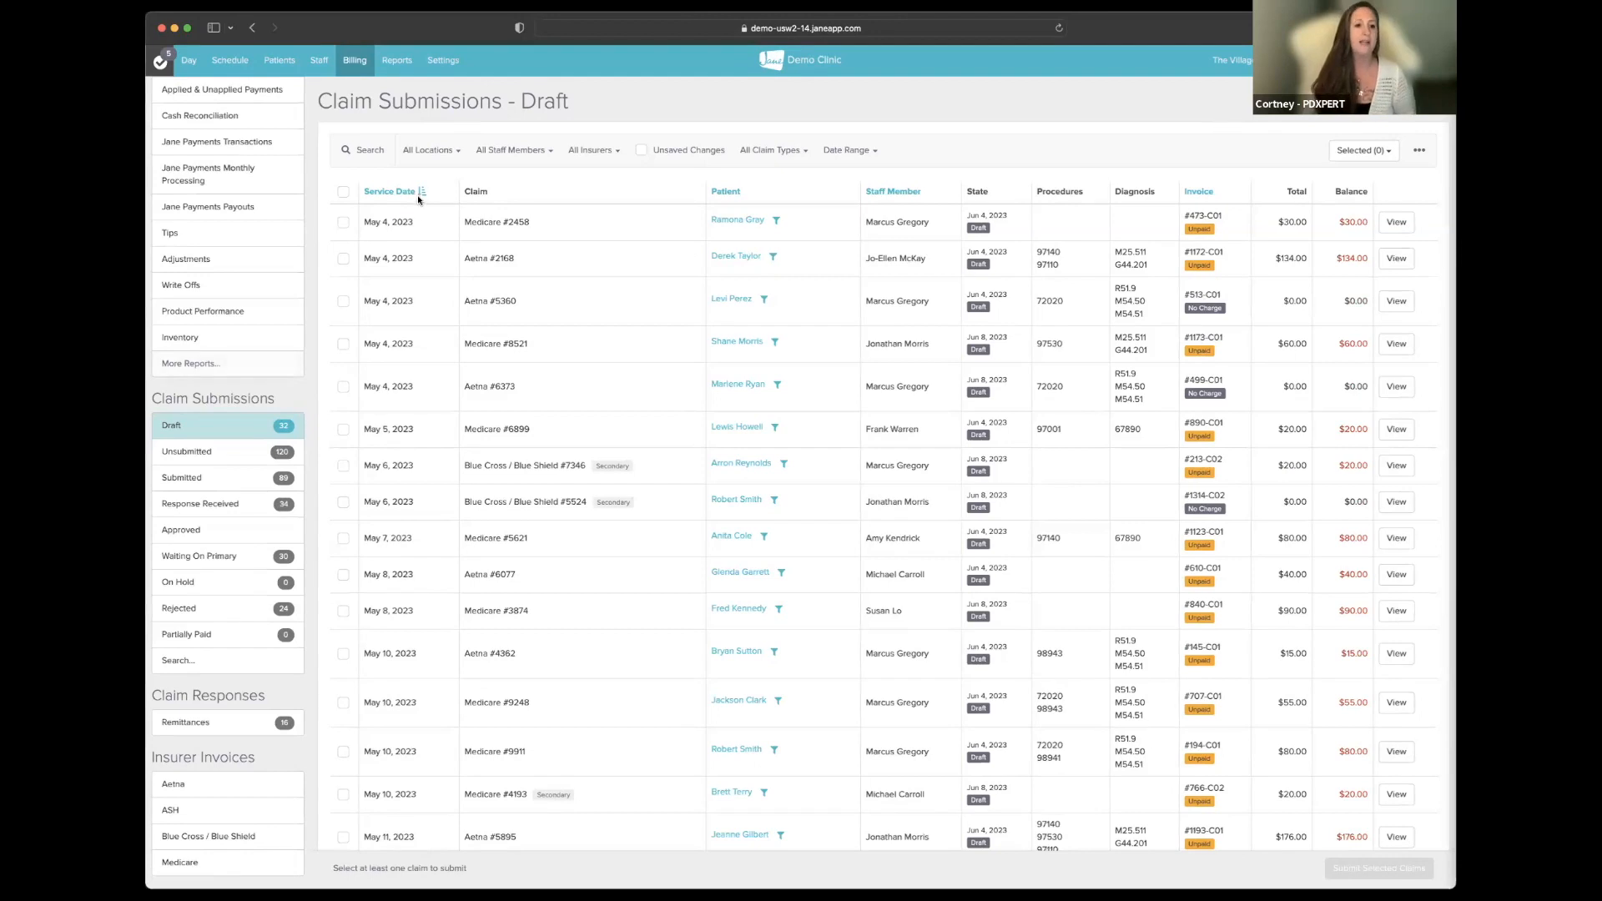
- Open Billing Settings in a new tab to view the Insurance section: Draft submissions, Claim.MD clearinghouse
right_click(439, 60)
click(454, 64)
click(1136, 53)
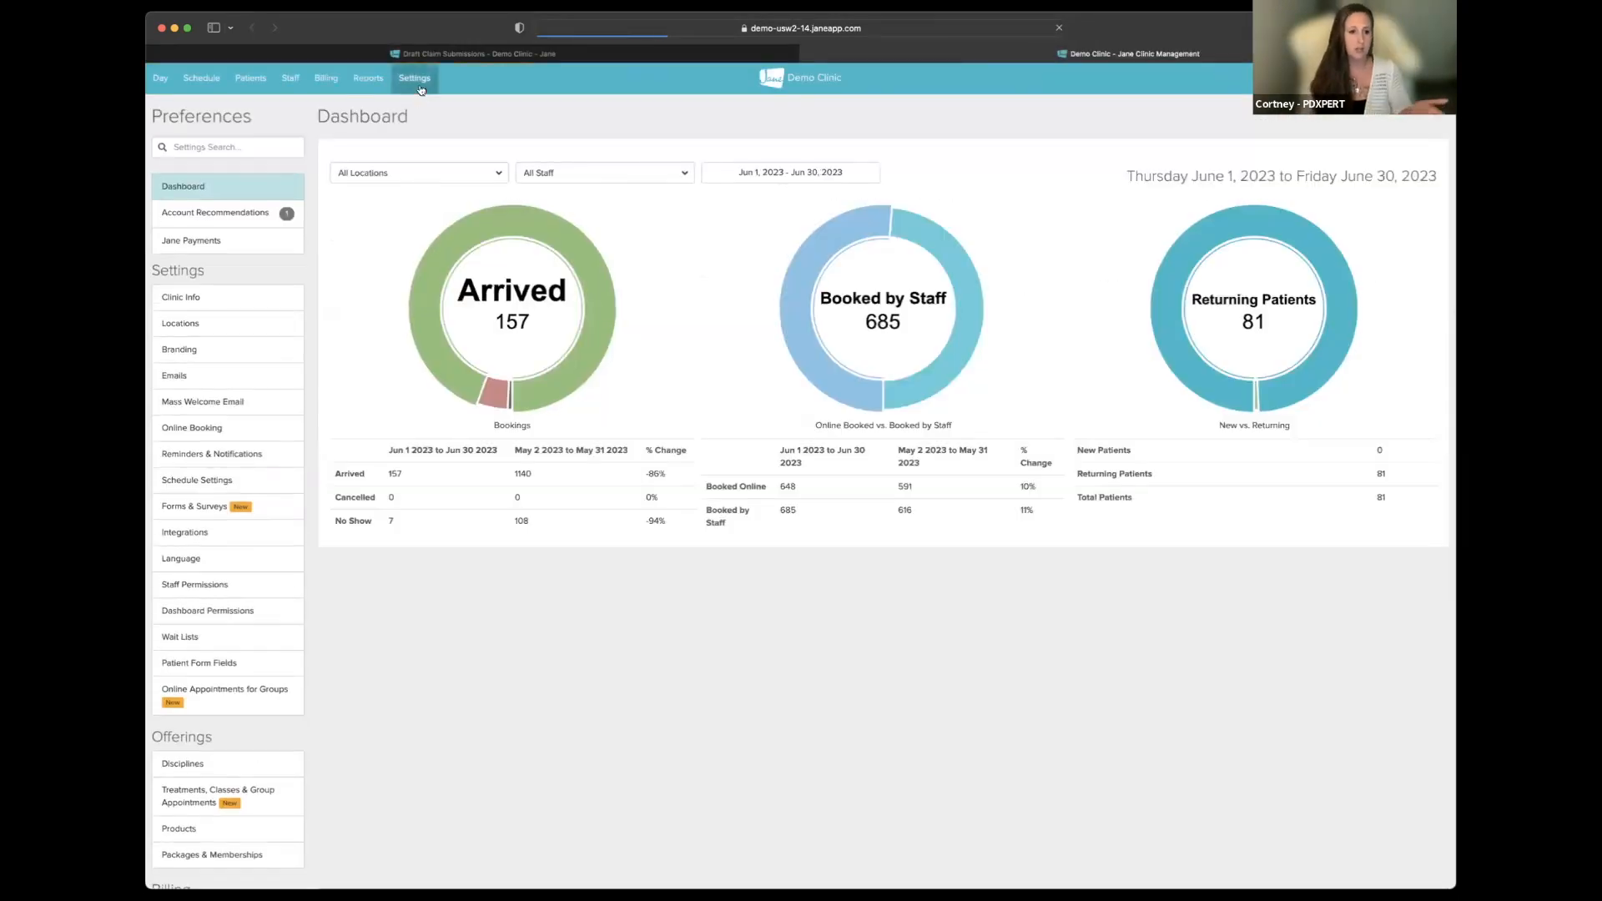
scroll(234, 516, down, 5)
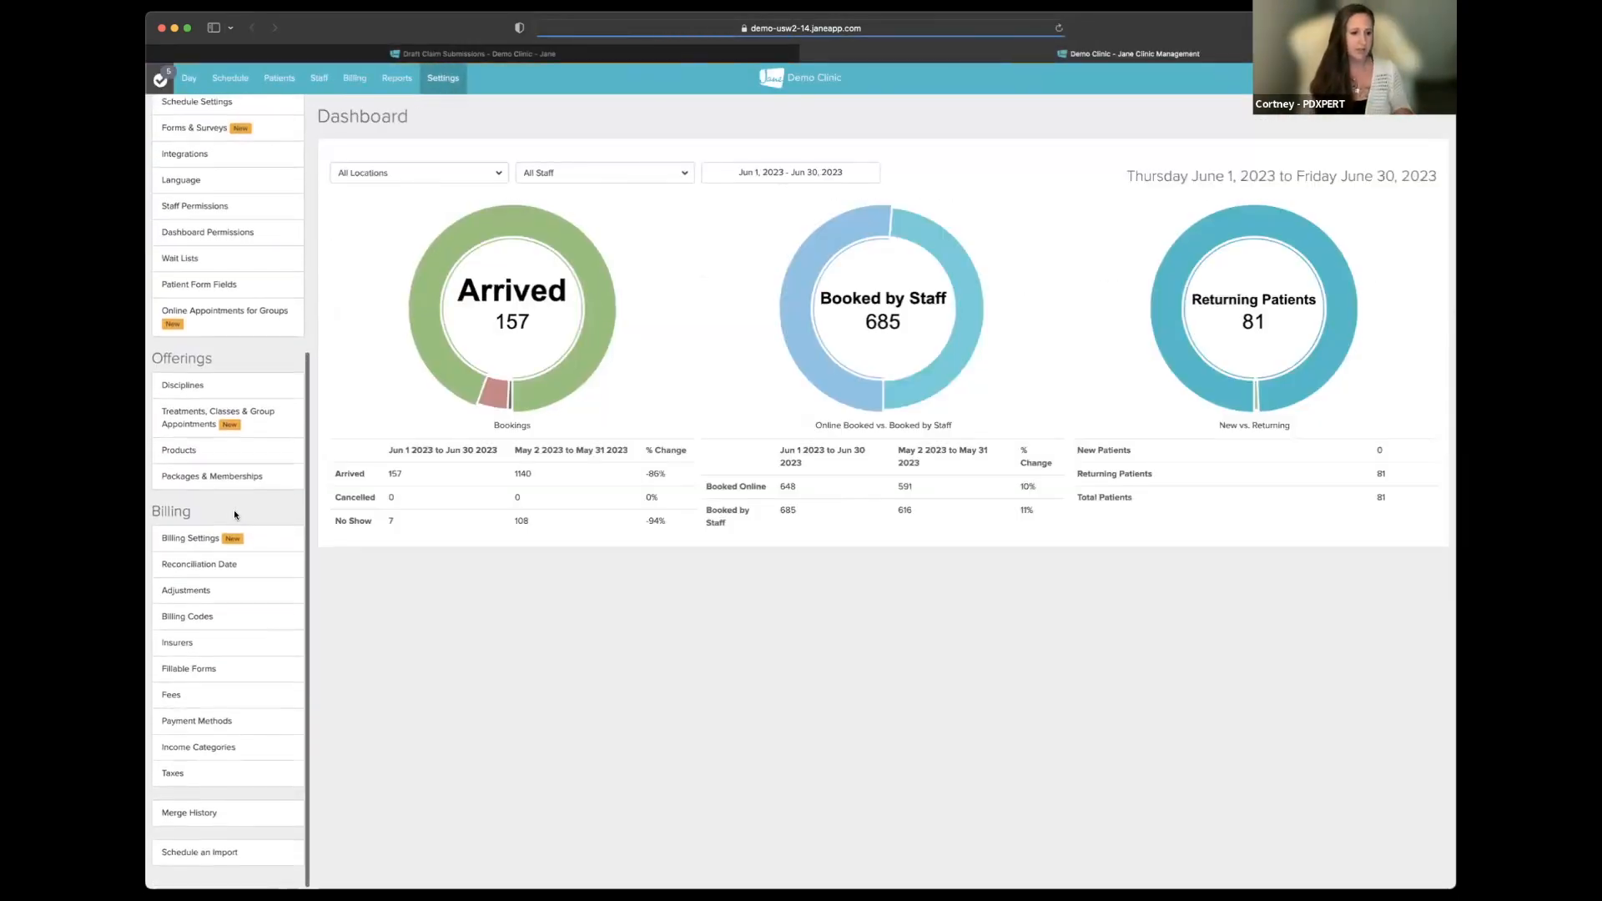
click(187, 543)
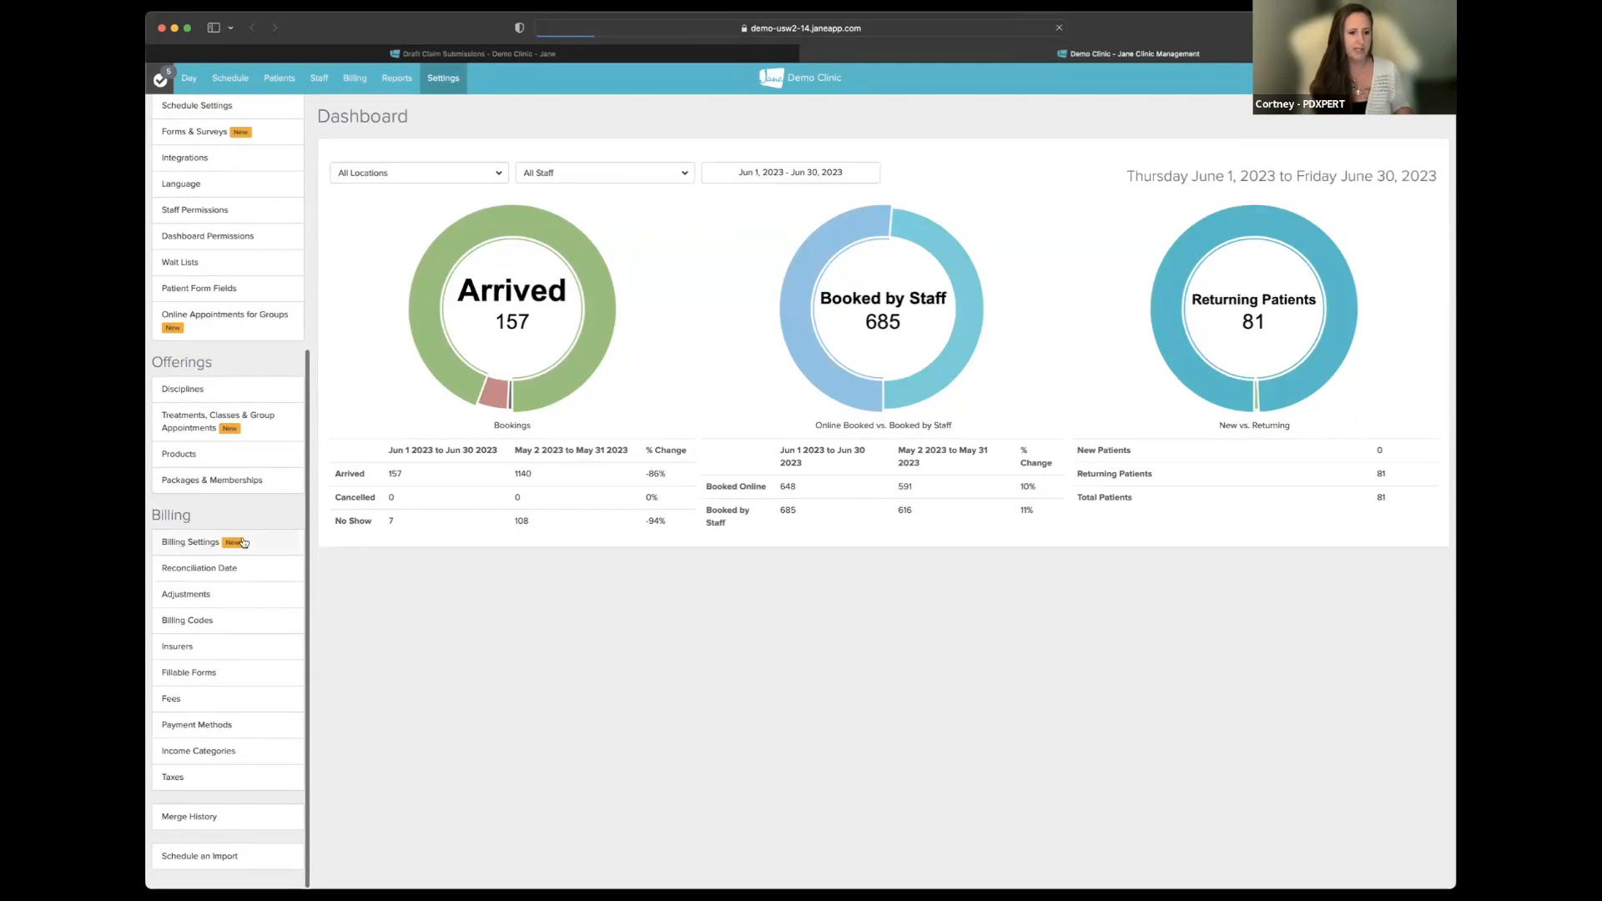
scroll(834, 501, down, 4)
scroll(928, 496, down, 6)
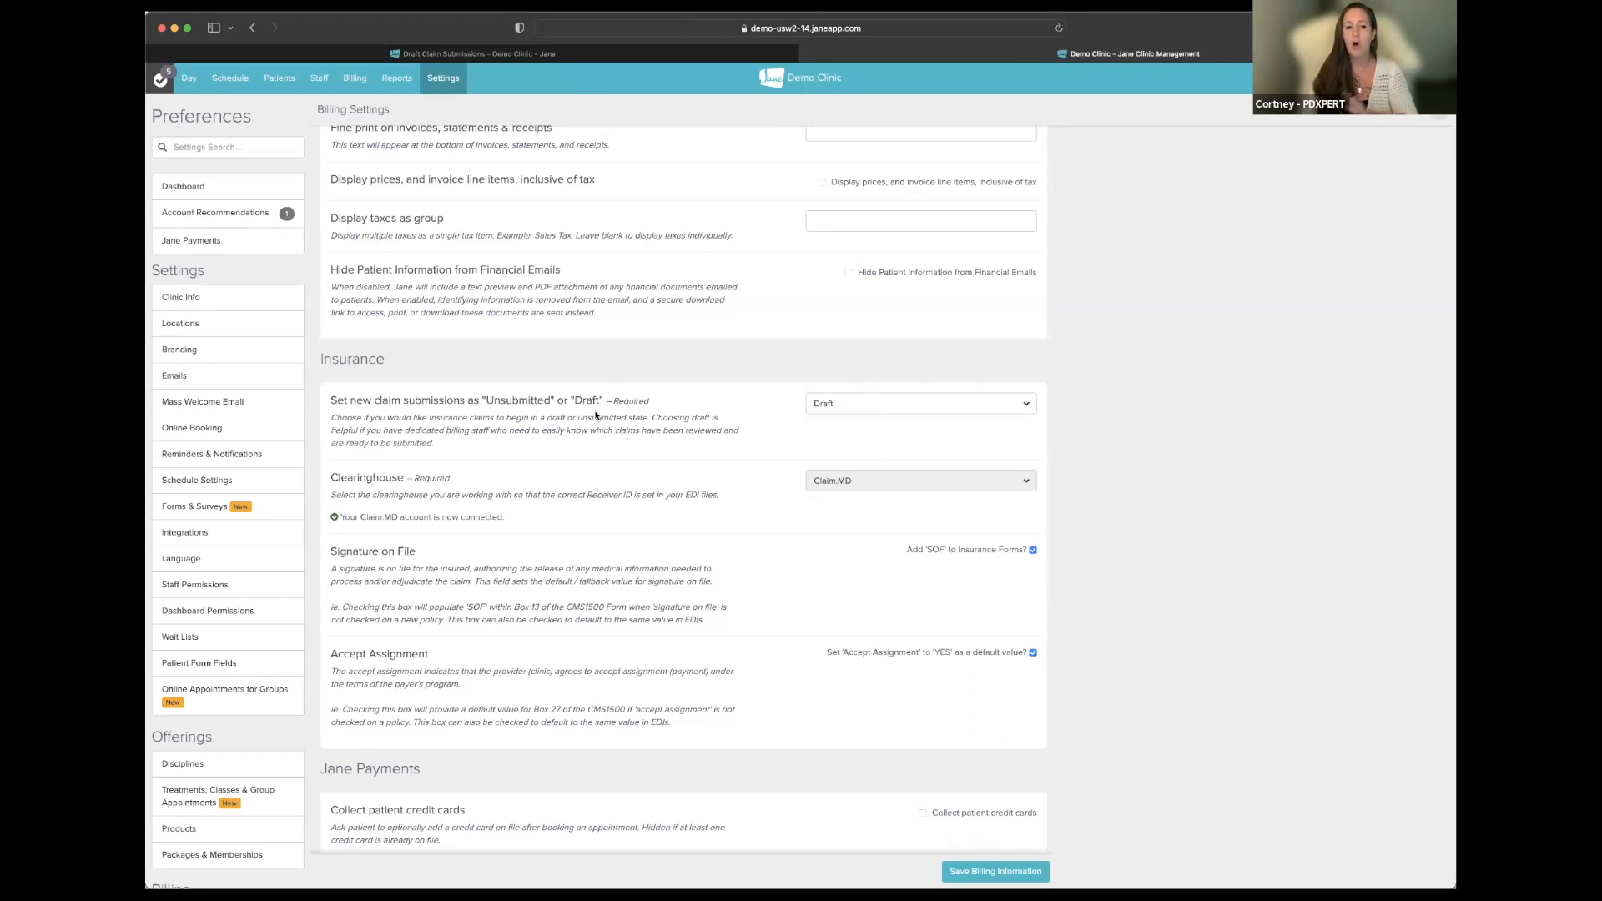
- Switch back to the Draft Claim Submissions tab listing 32 draft claims
click(540, 56)
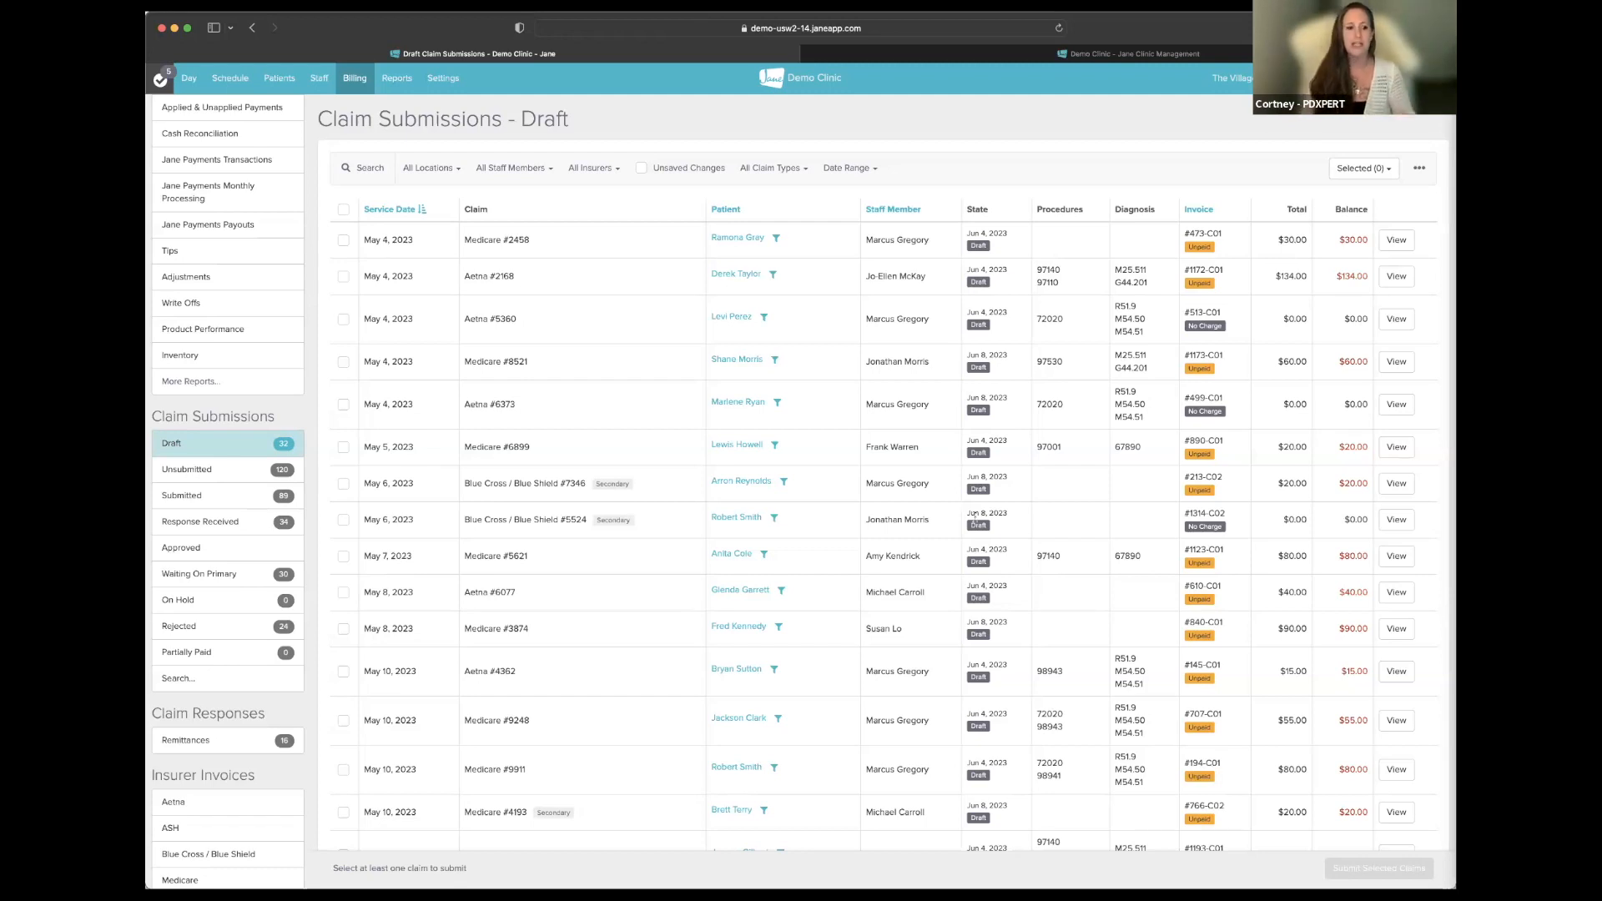
scroll(1149, 548, down, 2)
scroll(1149, 547, up, 2)
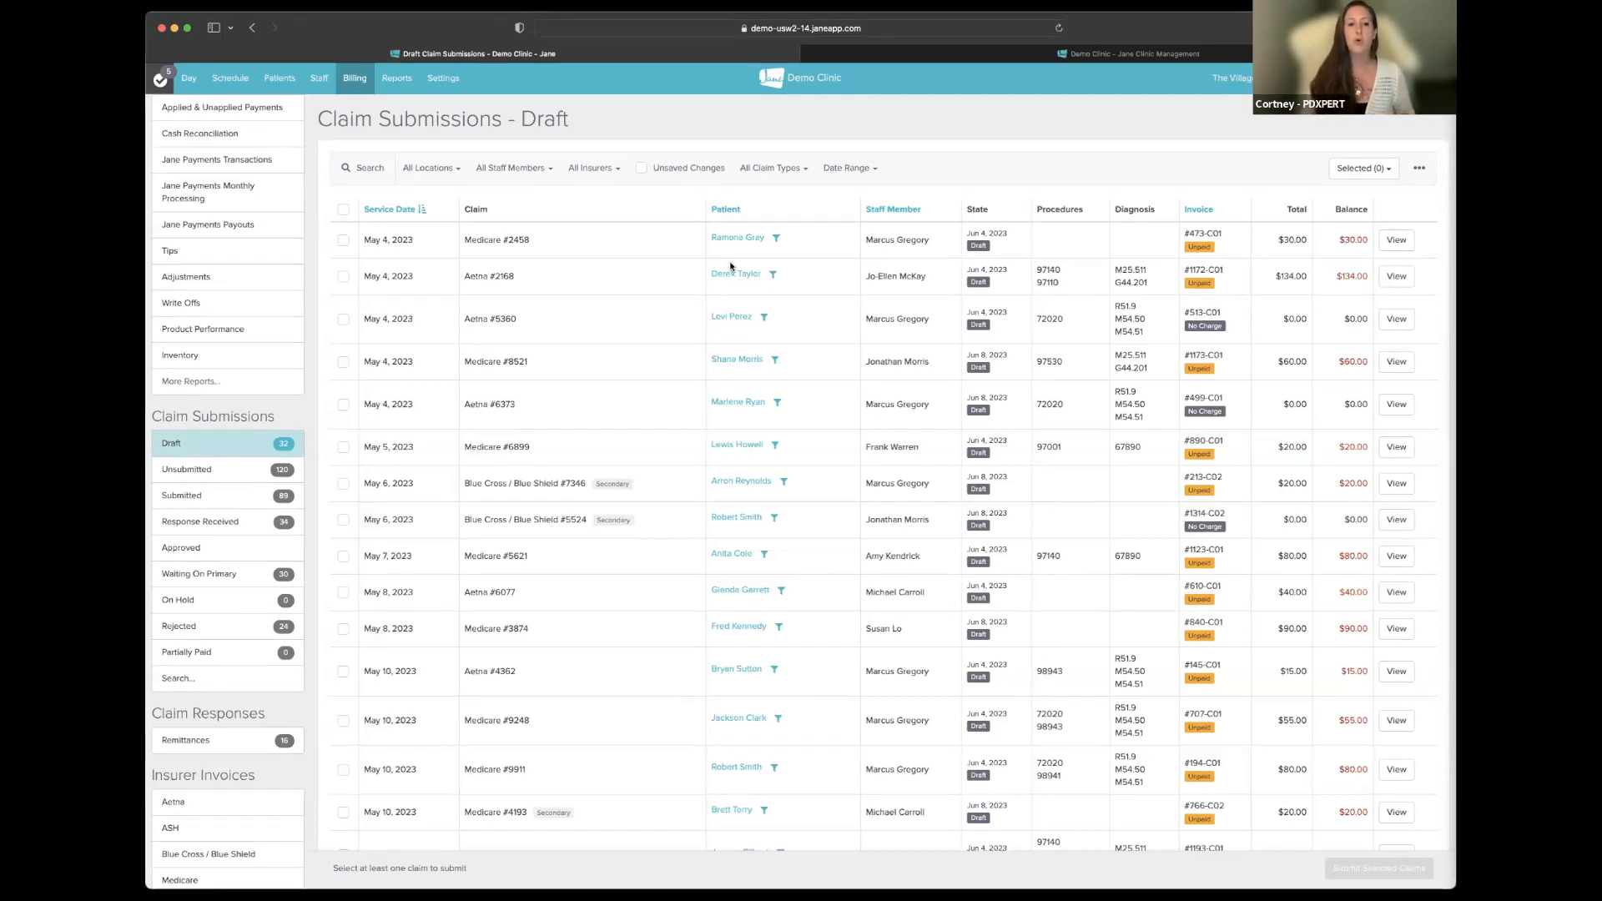
scroll(734, 268, down, 1)
scroll(709, 268, up, 1)
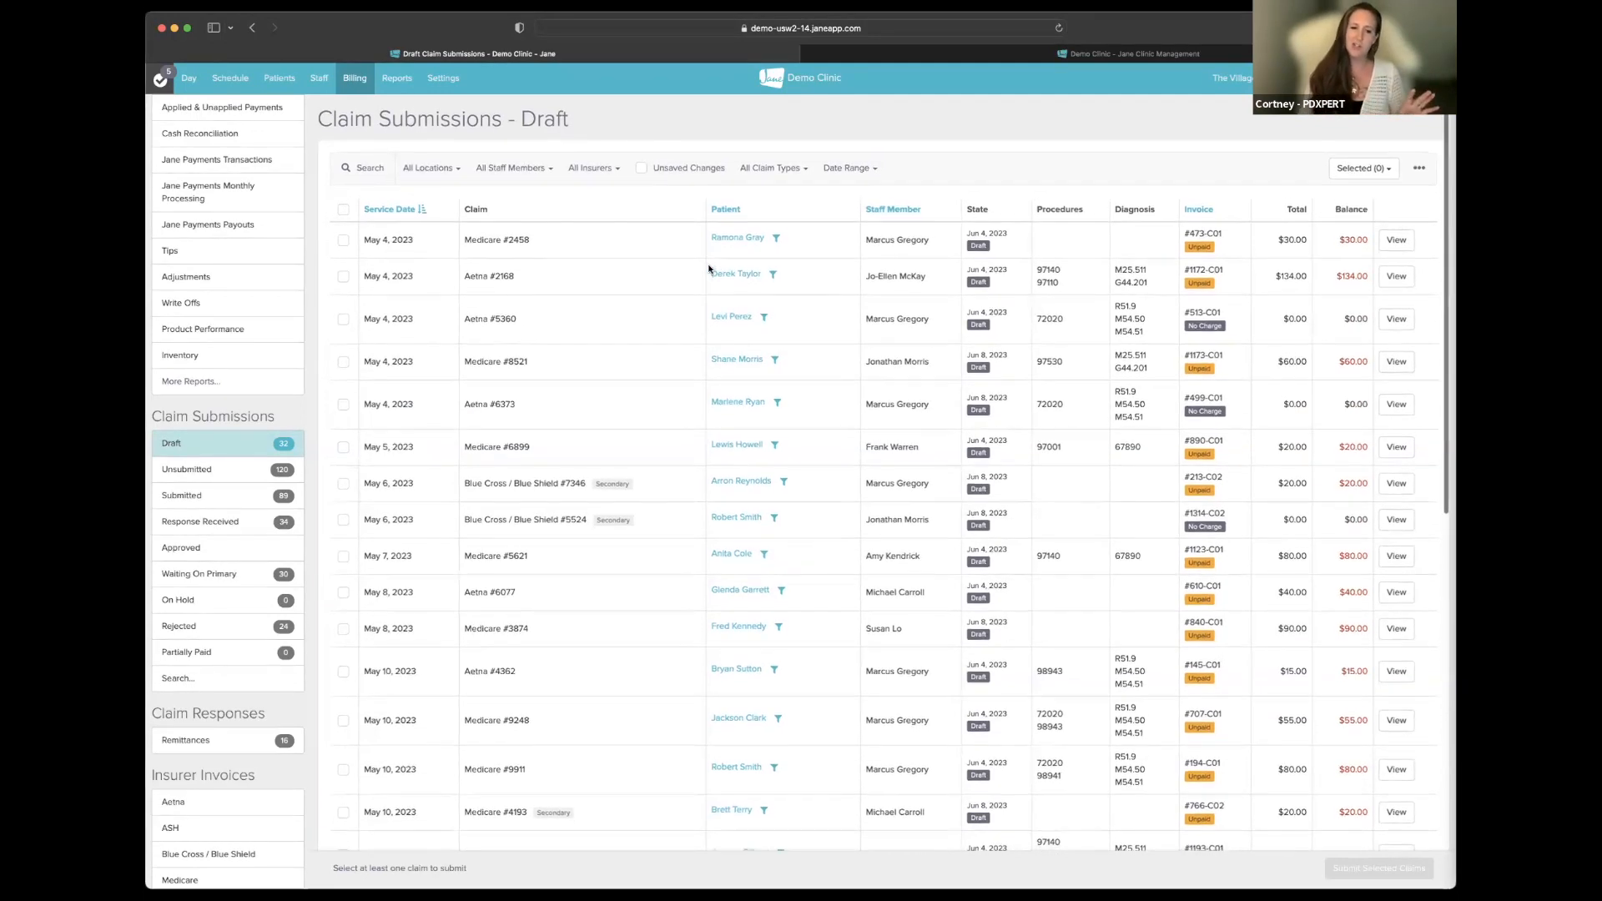
click(643, 170)
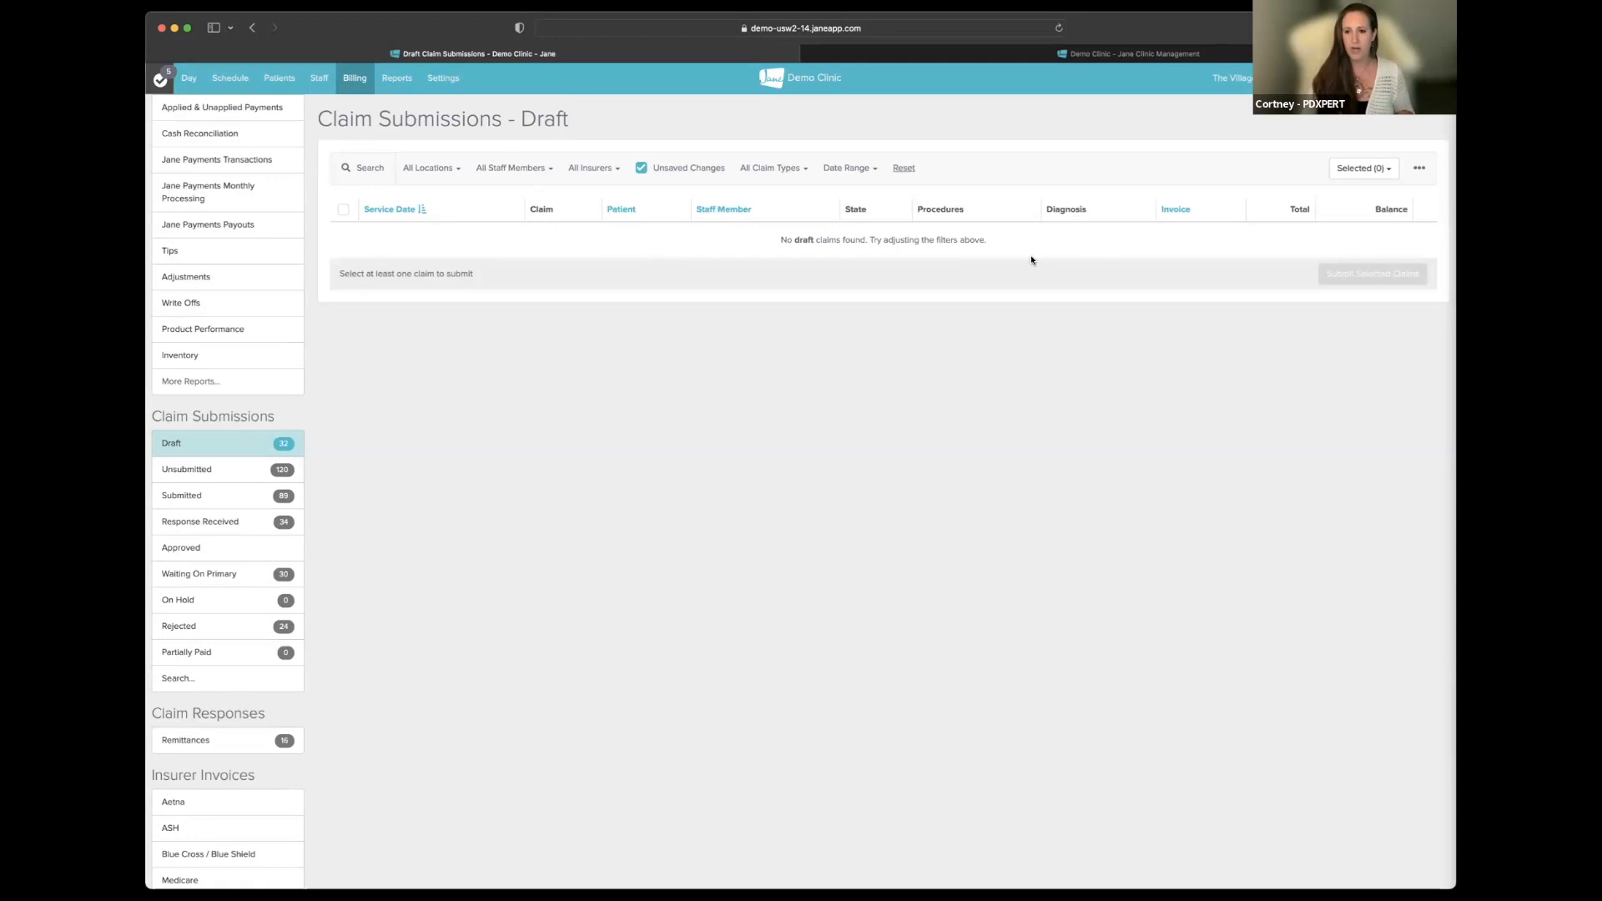
click(643, 170)
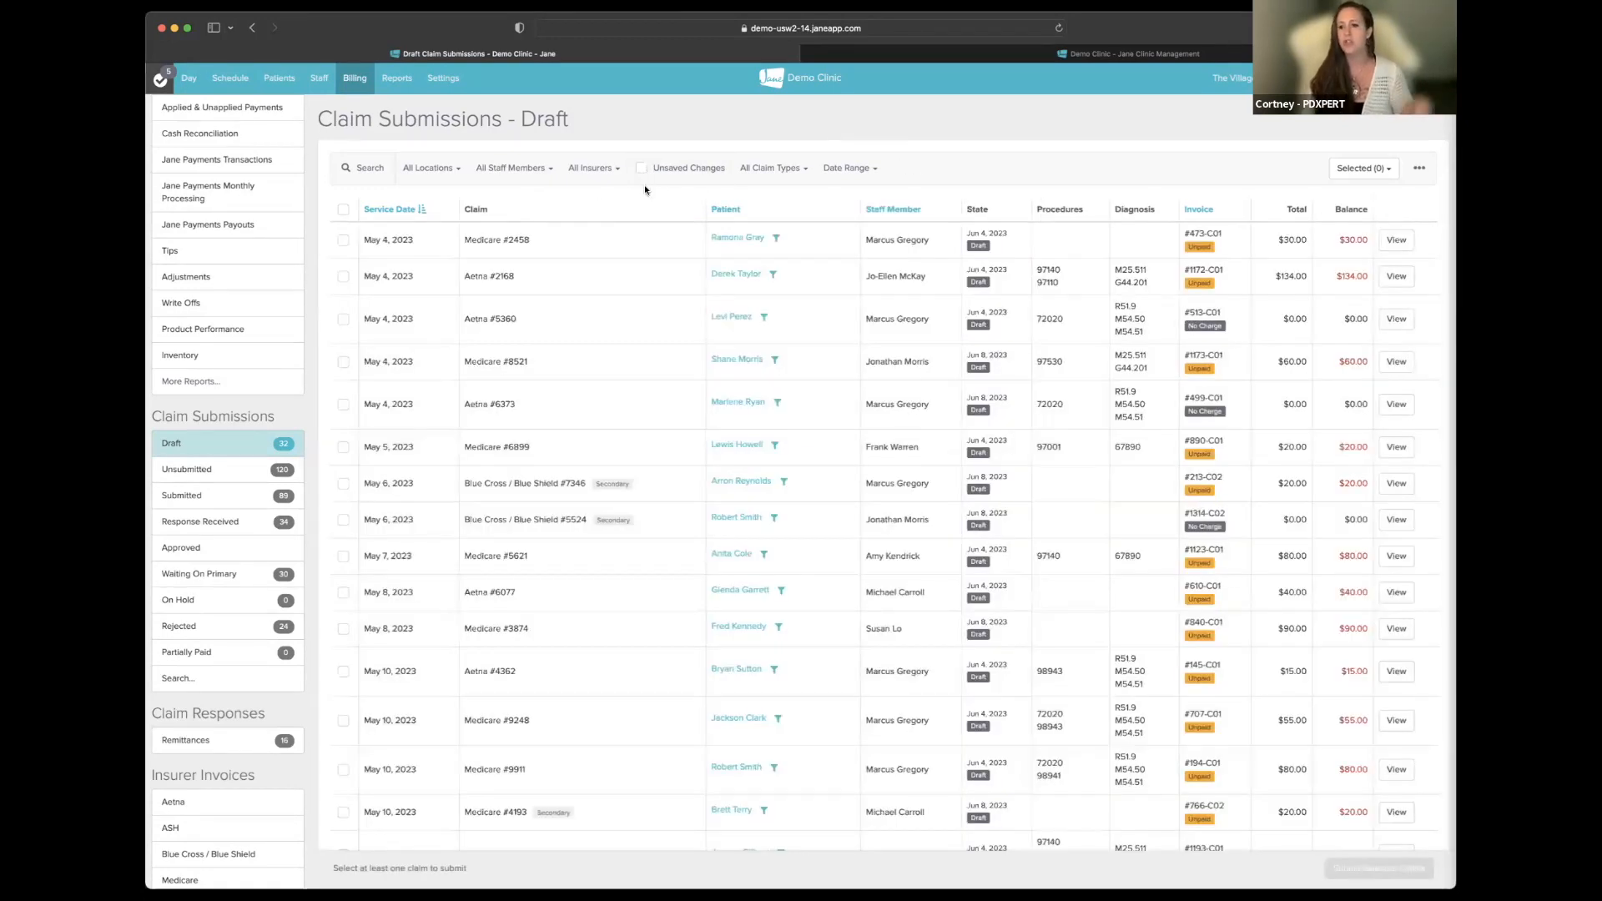
click(1395, 239)
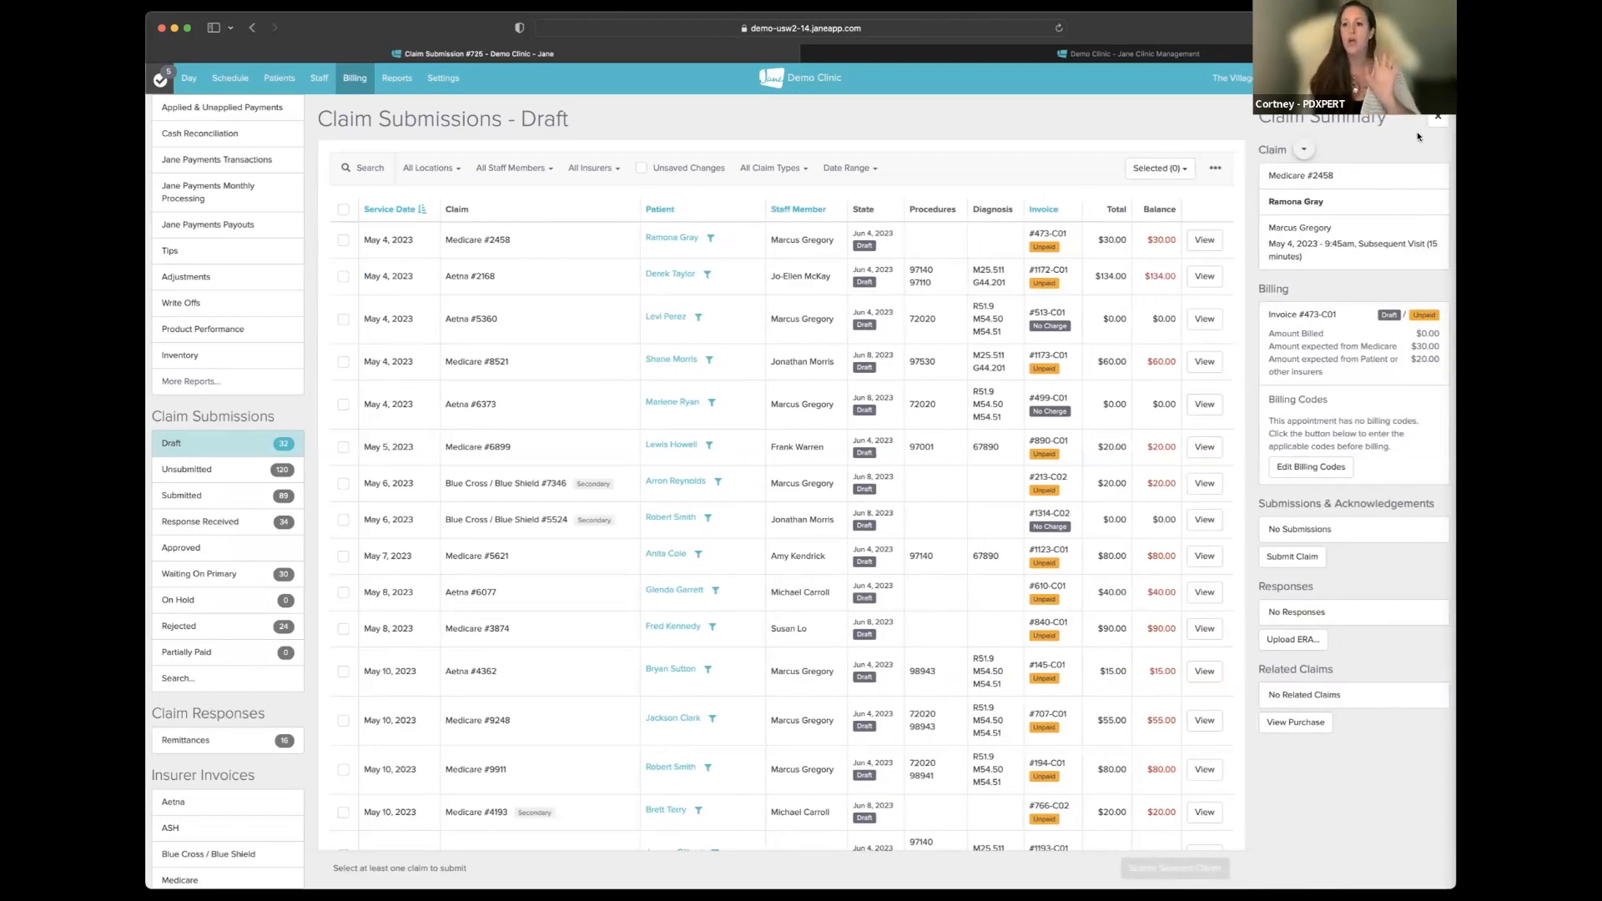
click(1086, 242)
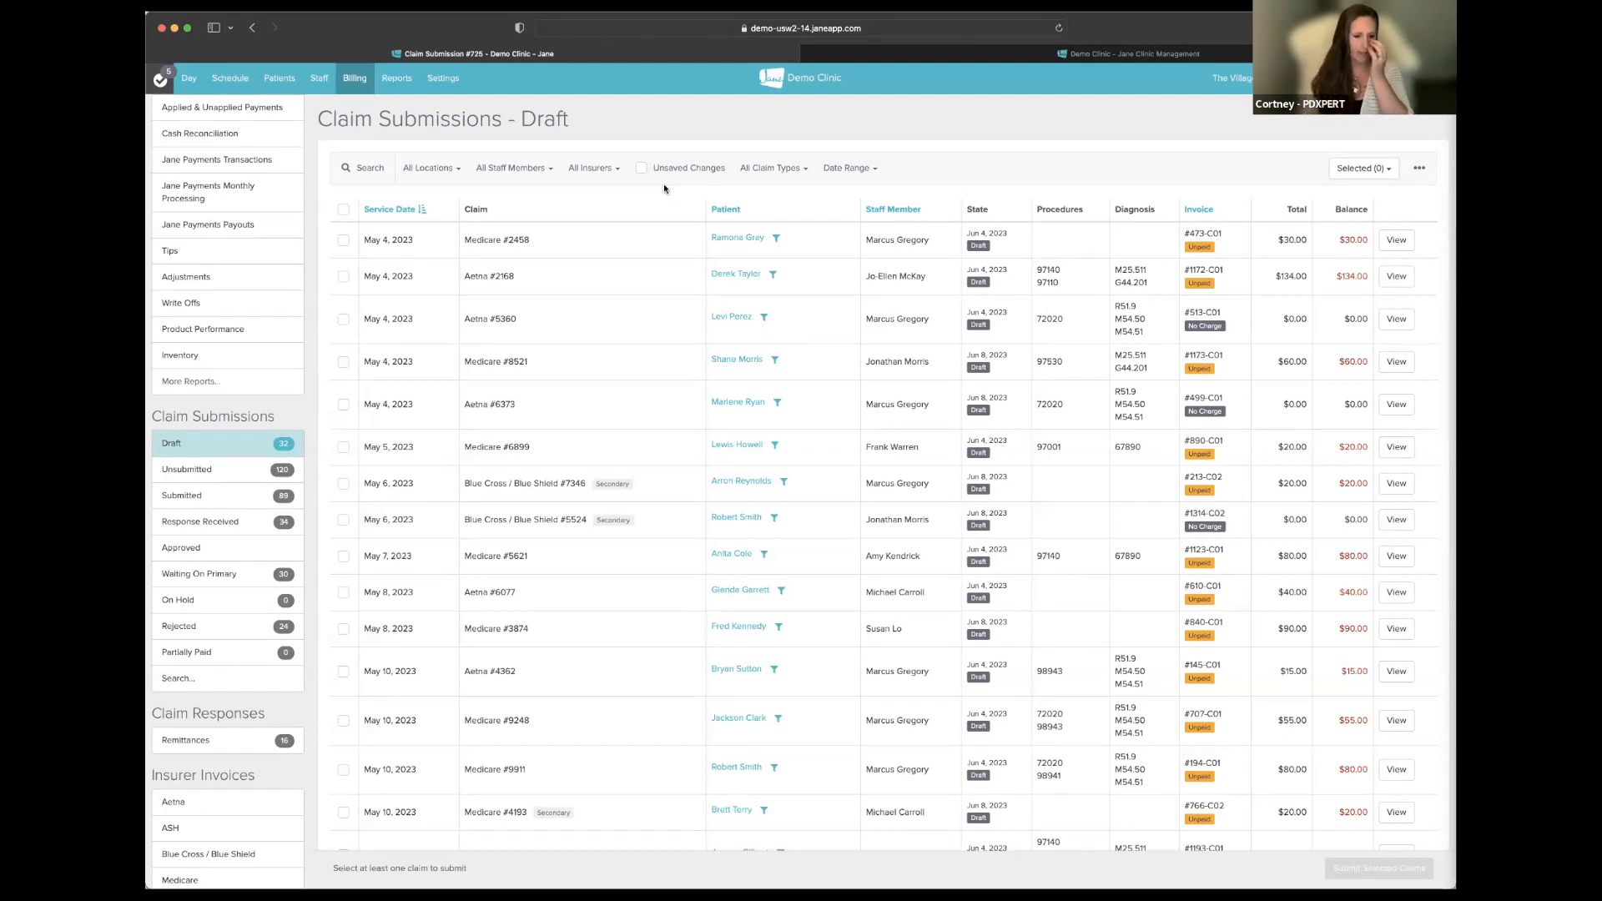
- Select all 32 draft claims, then reload the page so none stay selected
click(343, 211)
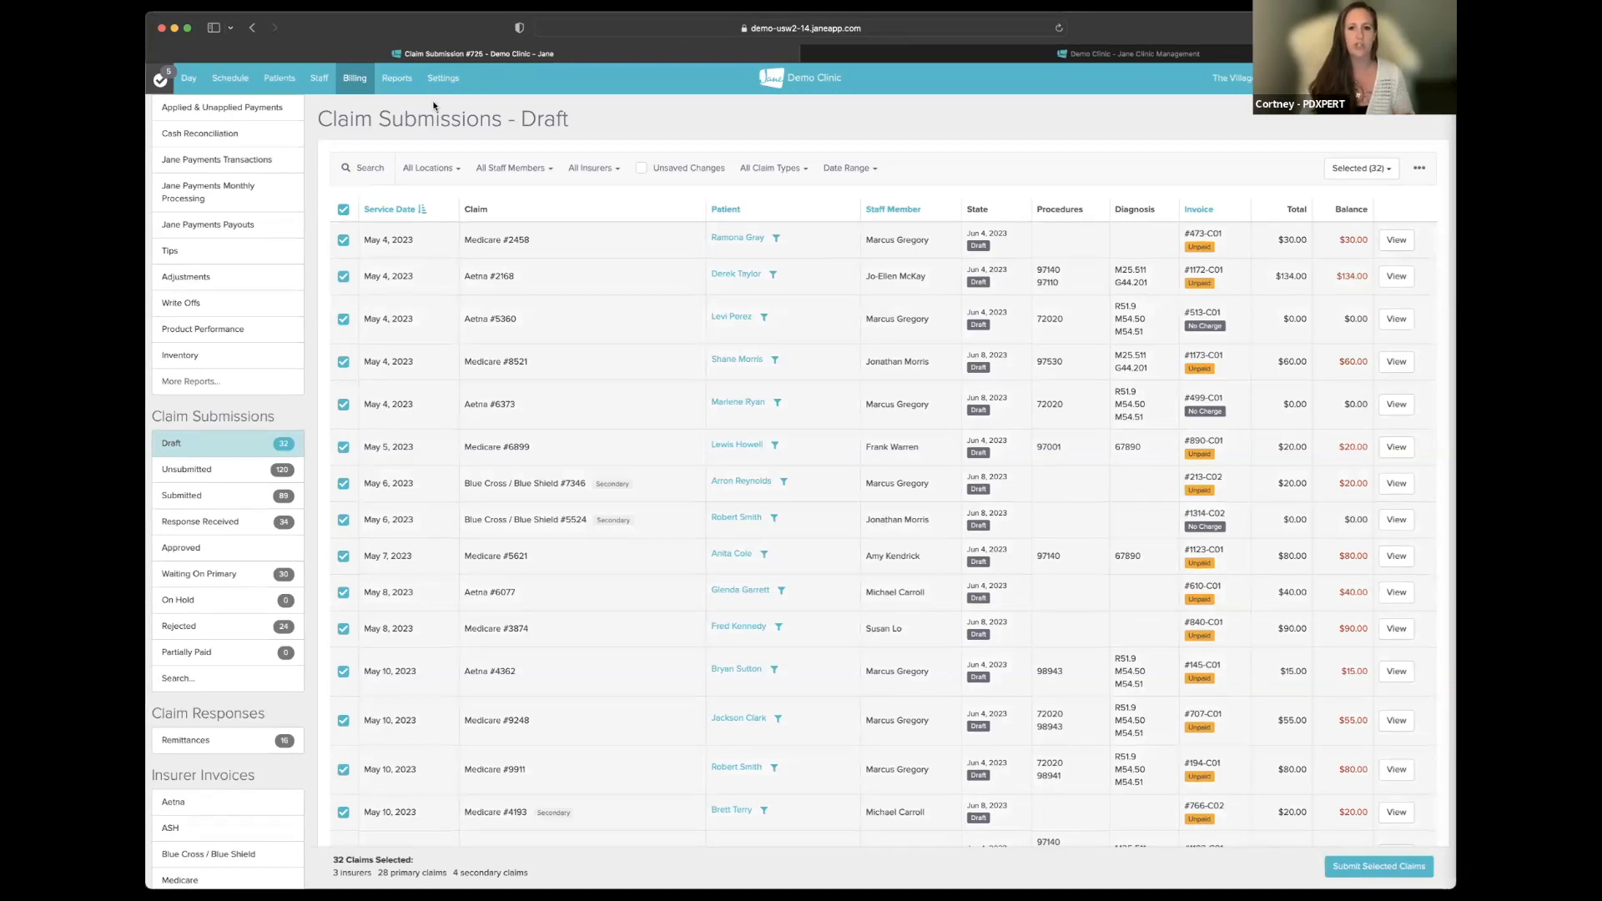
click(1059, 51)
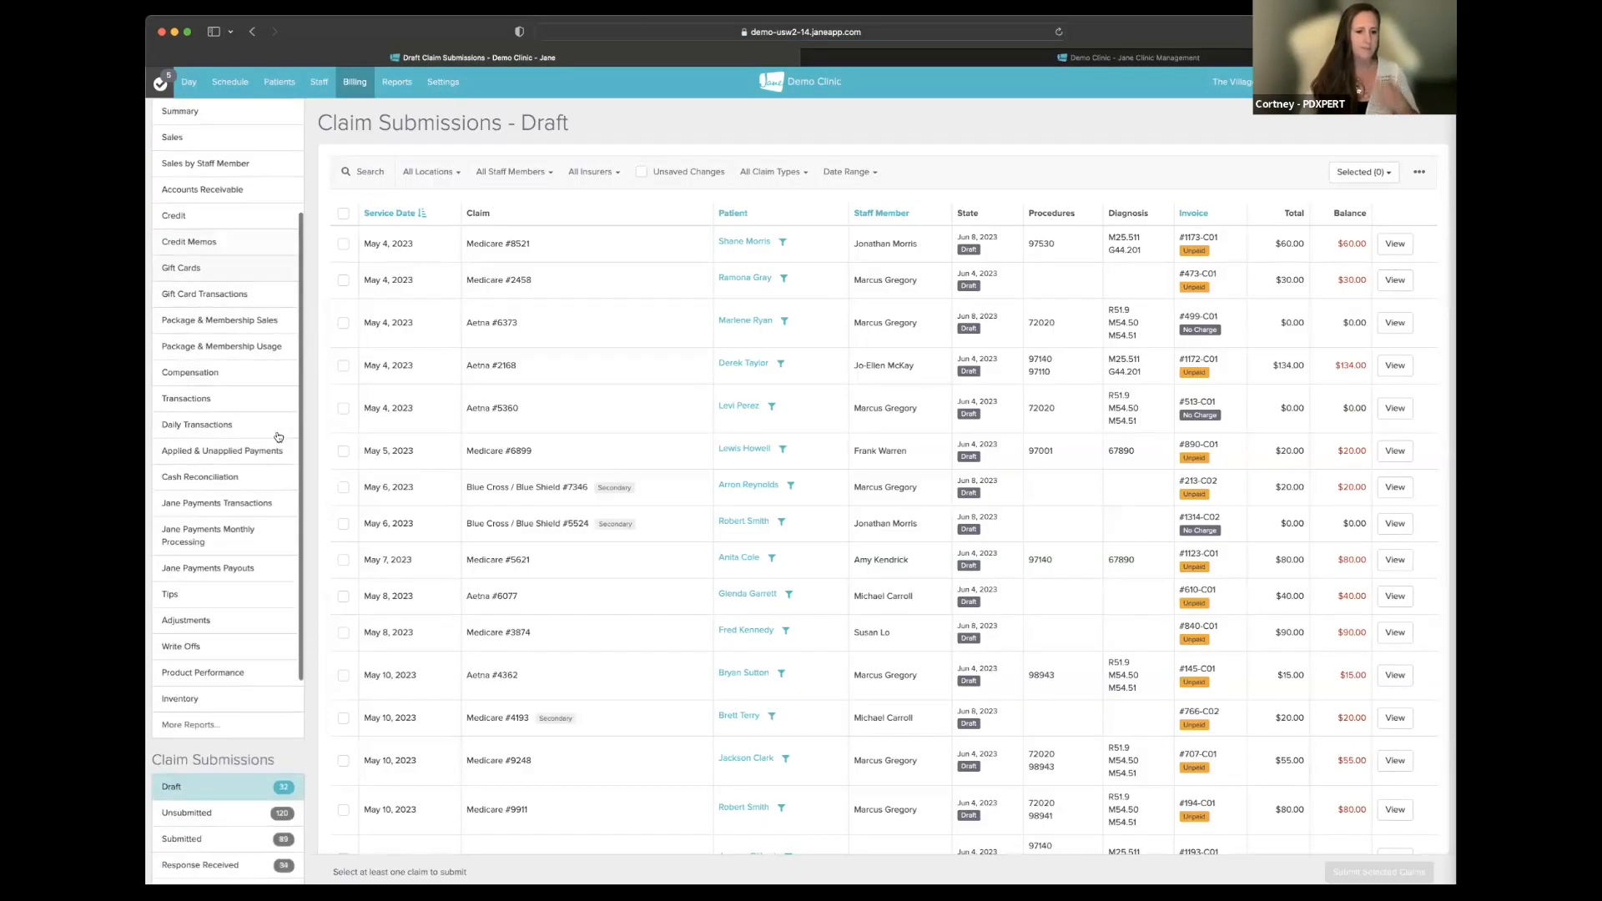
- Select all the draft claims and open the Submit Claims review for them
scroll(279, 437, down, 2)
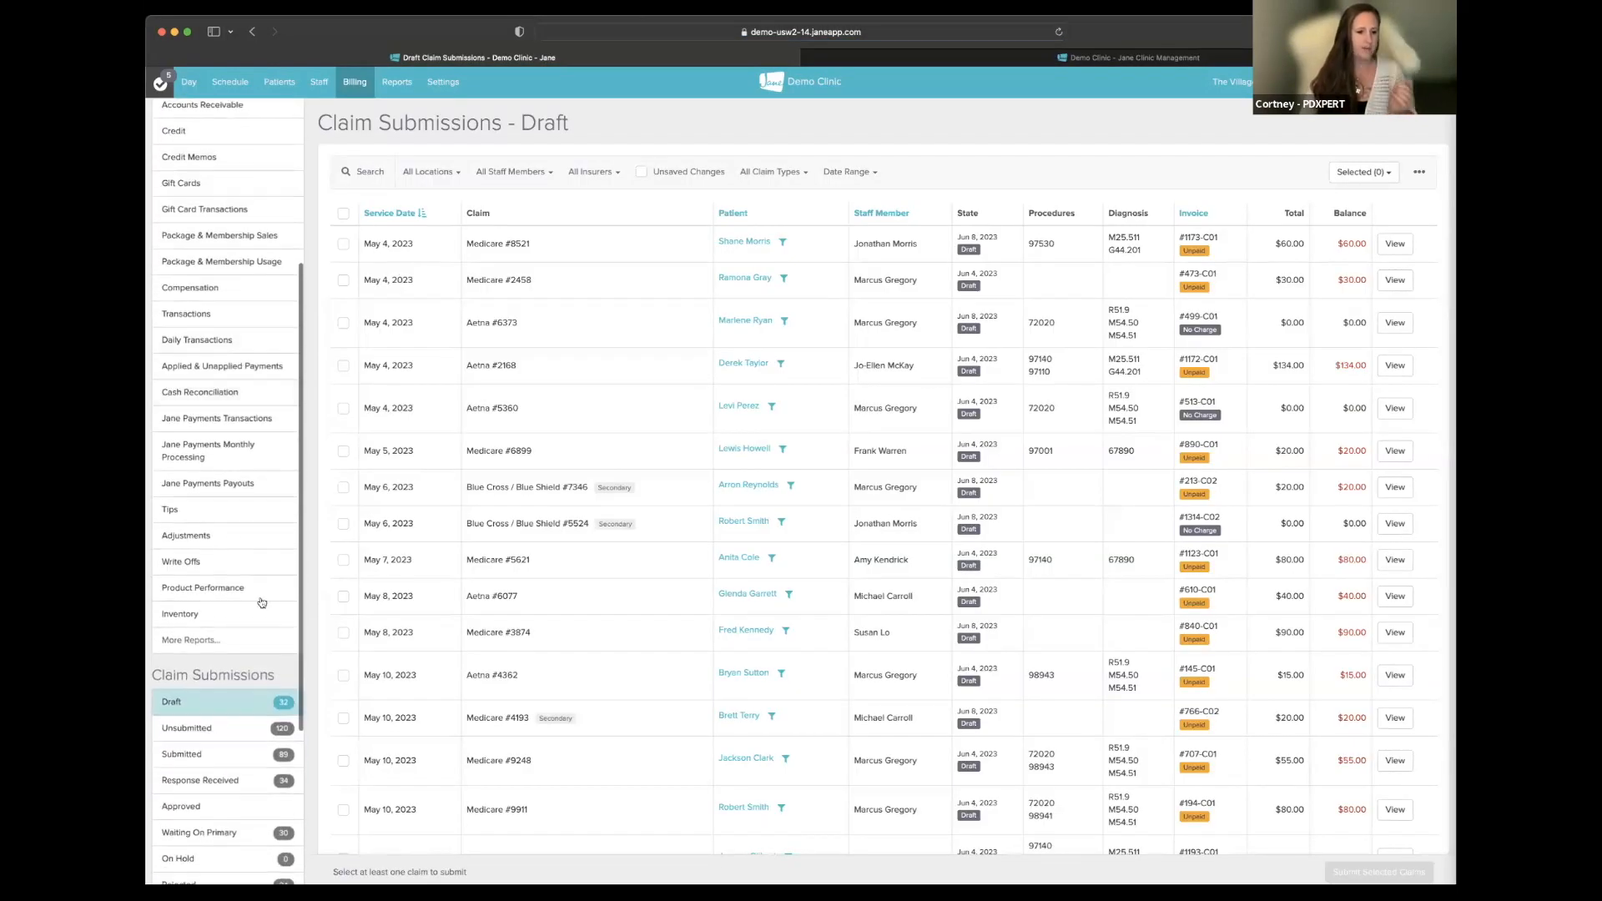
click(343, 213)
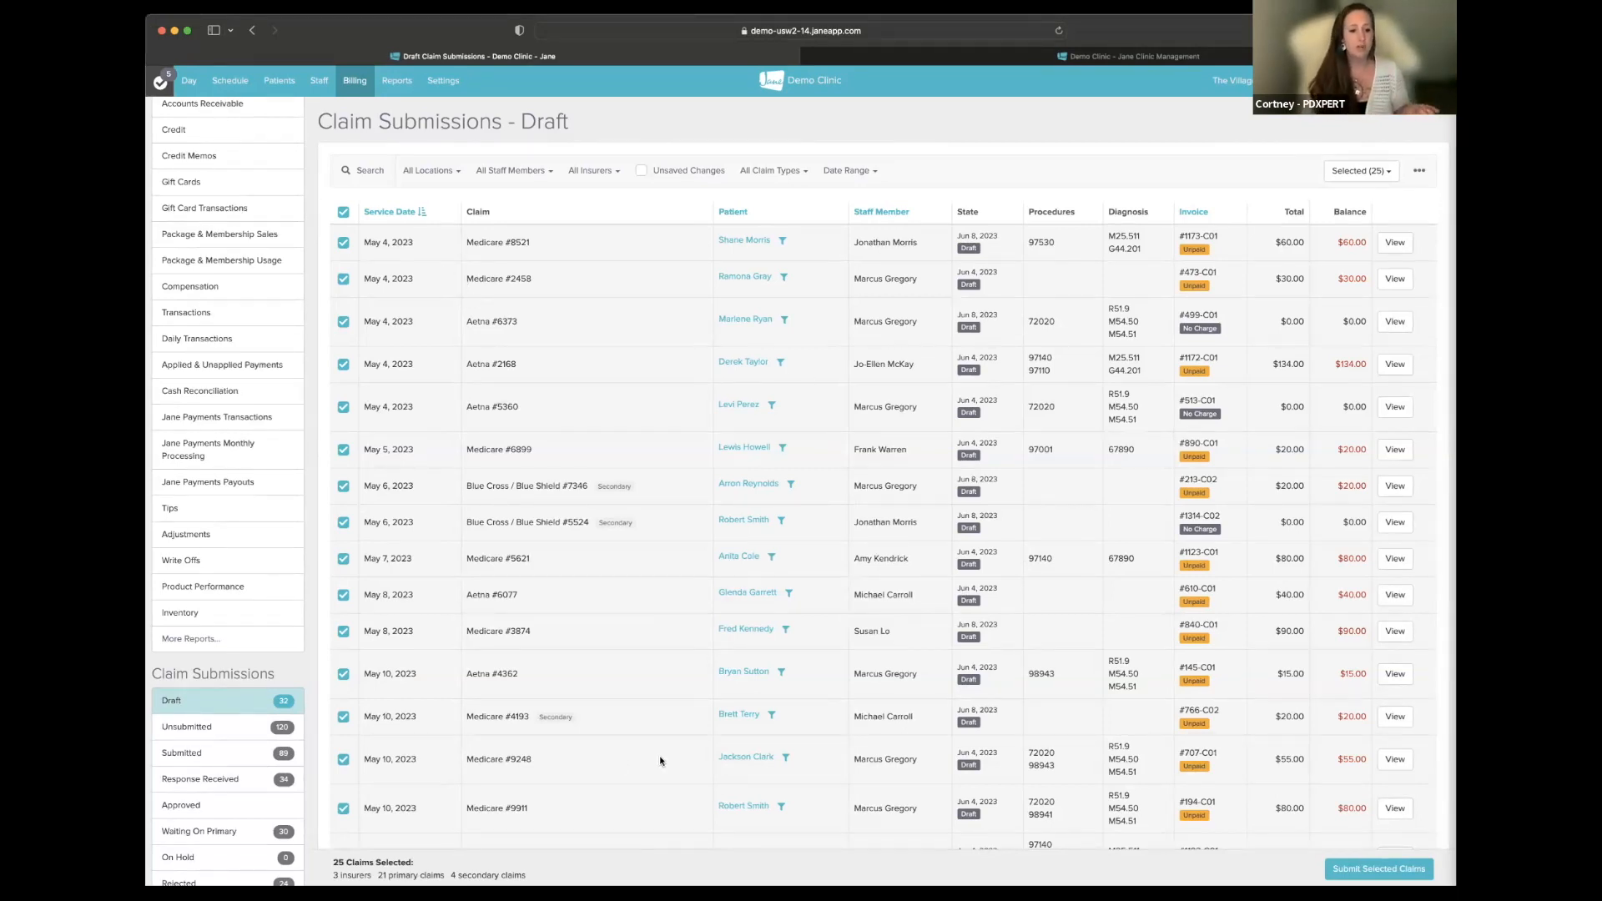
click(1368, 875)
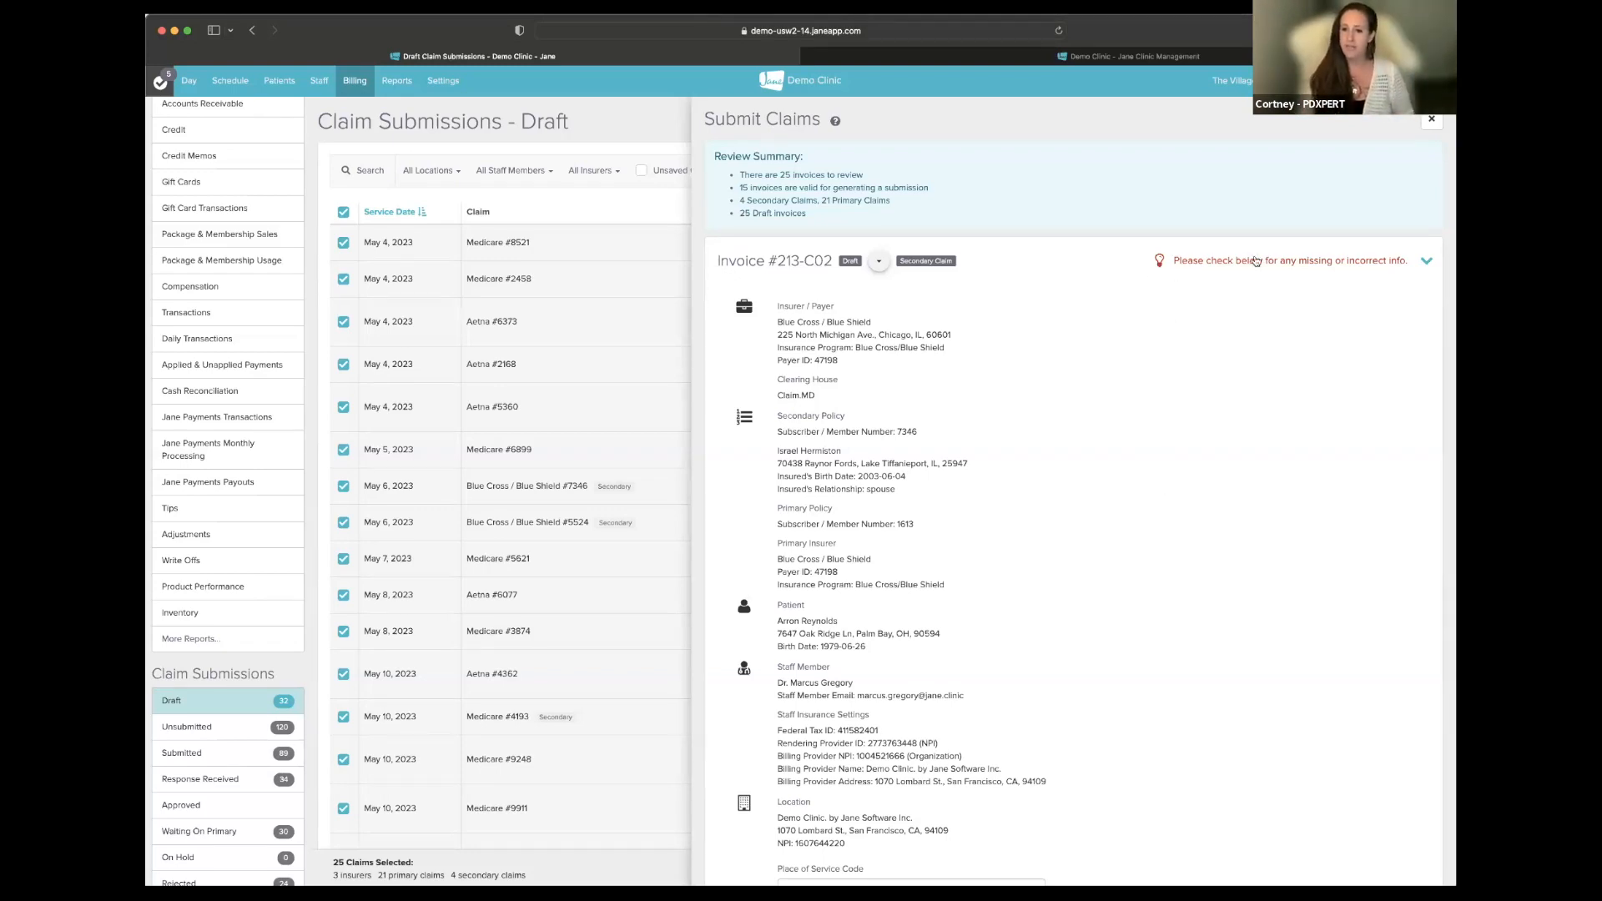
- Scroll Invoice #213-C02's details to the secondary Blue Cross 'Procedure is required' warning
scroll(1253, 427, down, 1)
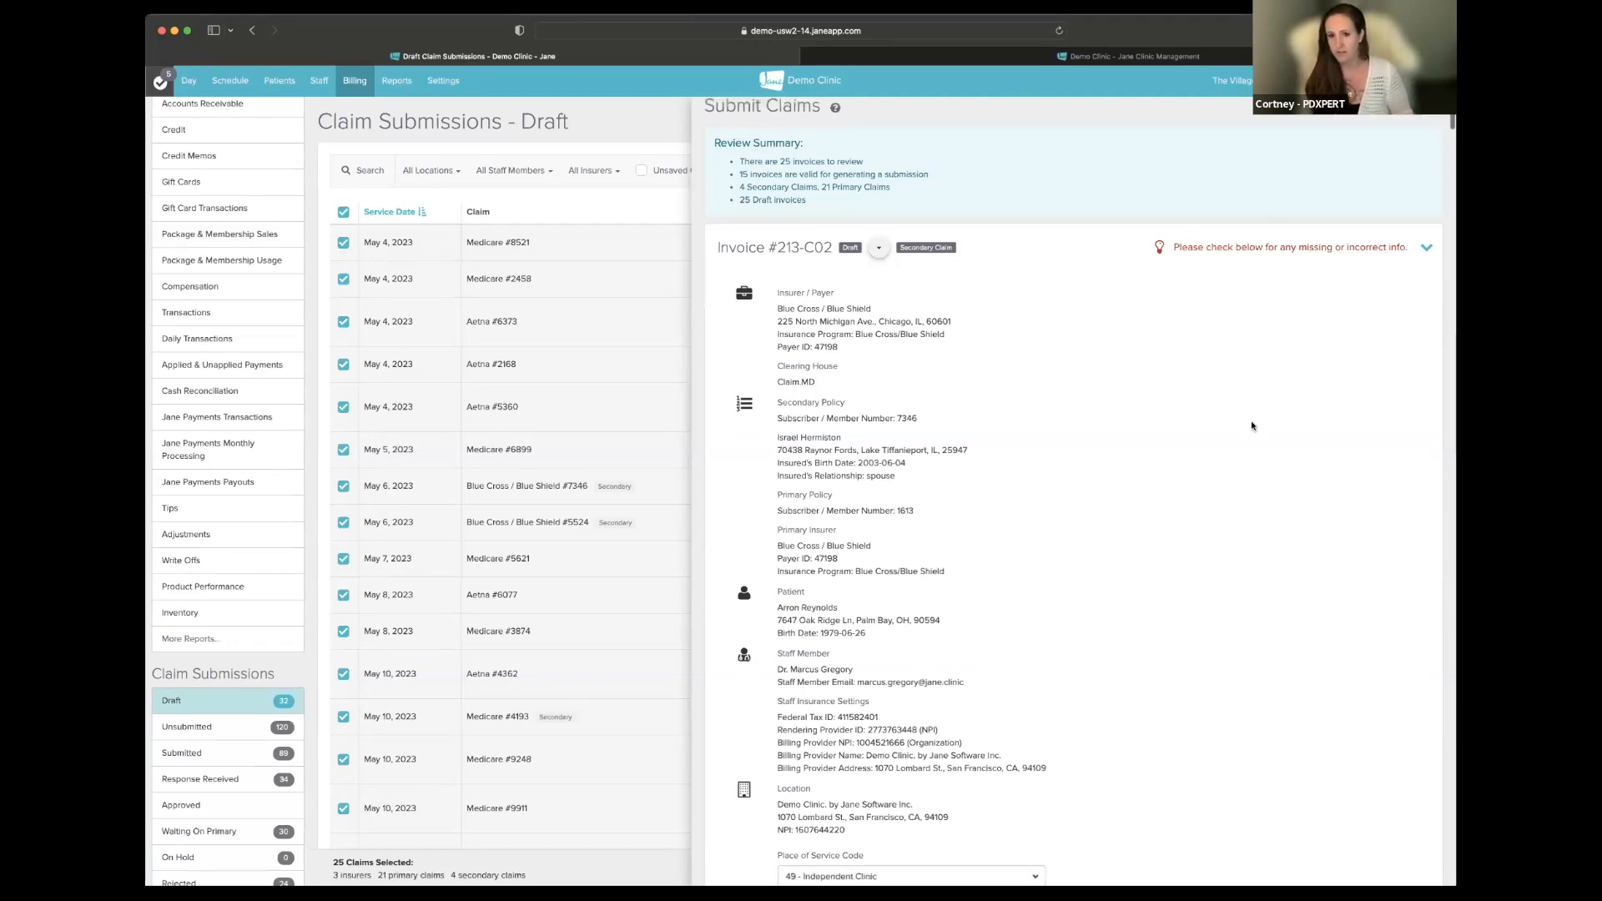
scroll(1252, 427, down, 5)
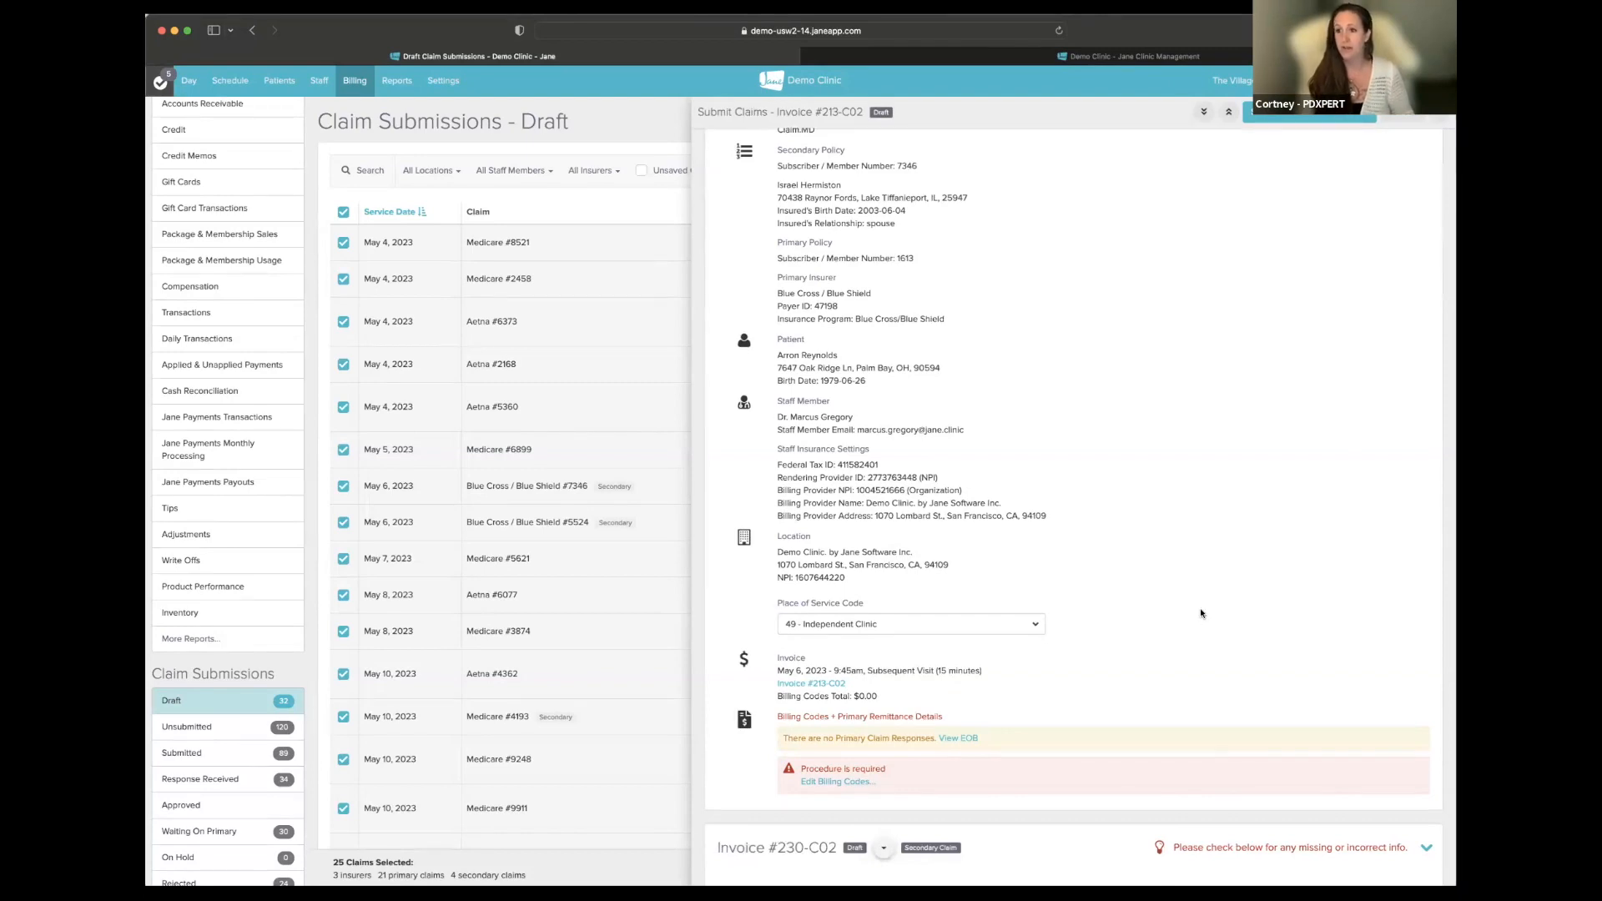
scroll(1200, 613, up, 5)
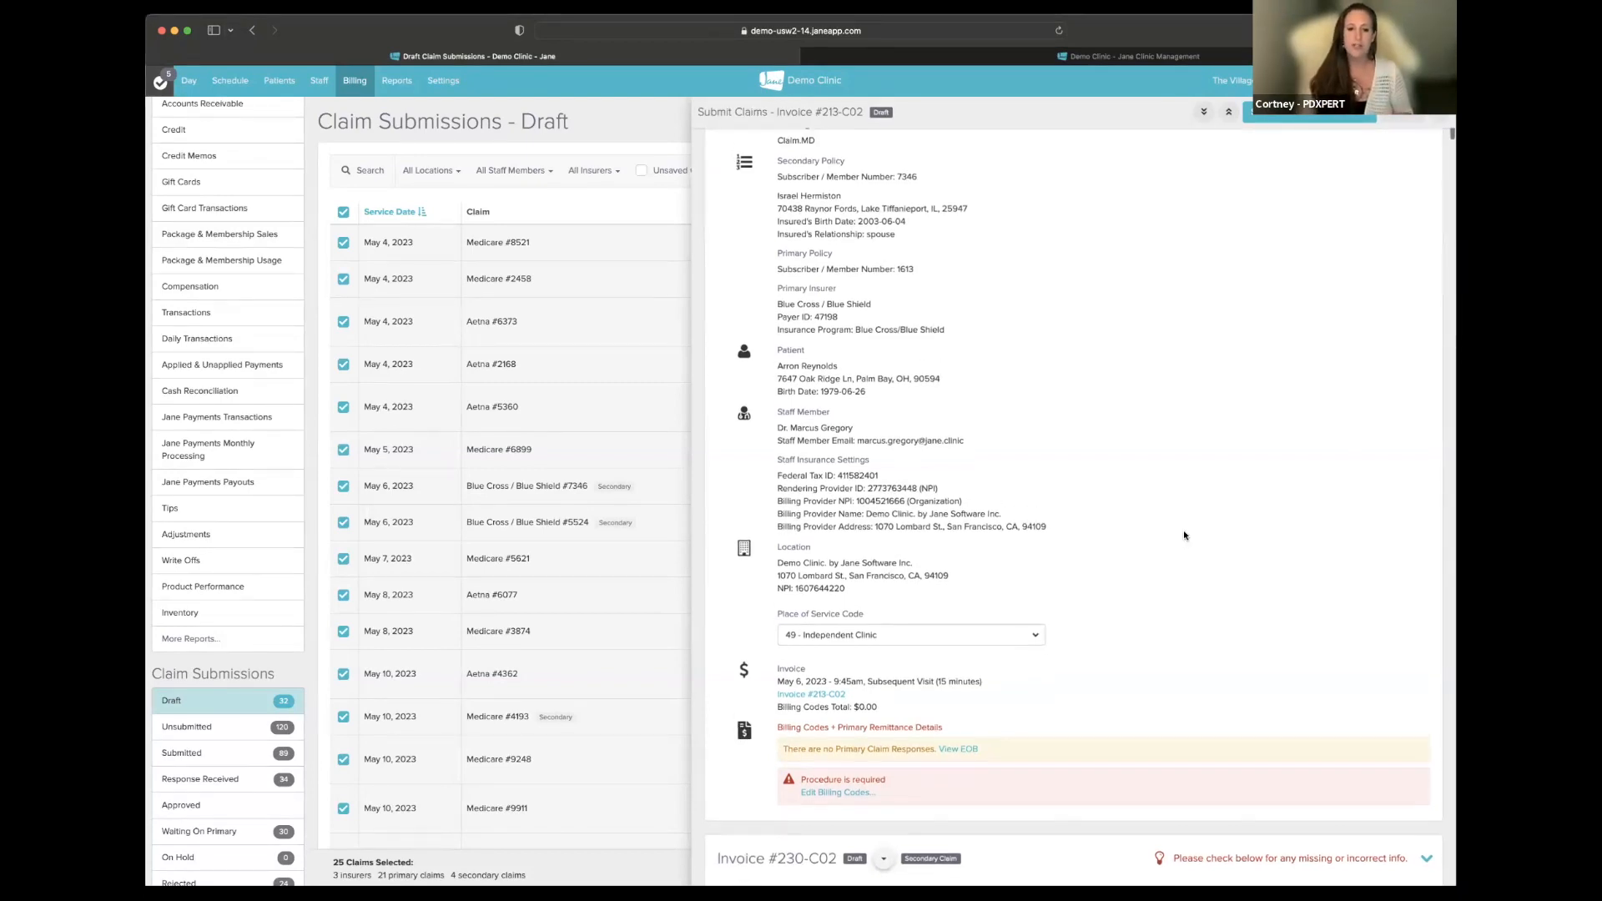
scroll(1184, 538, down, 3)
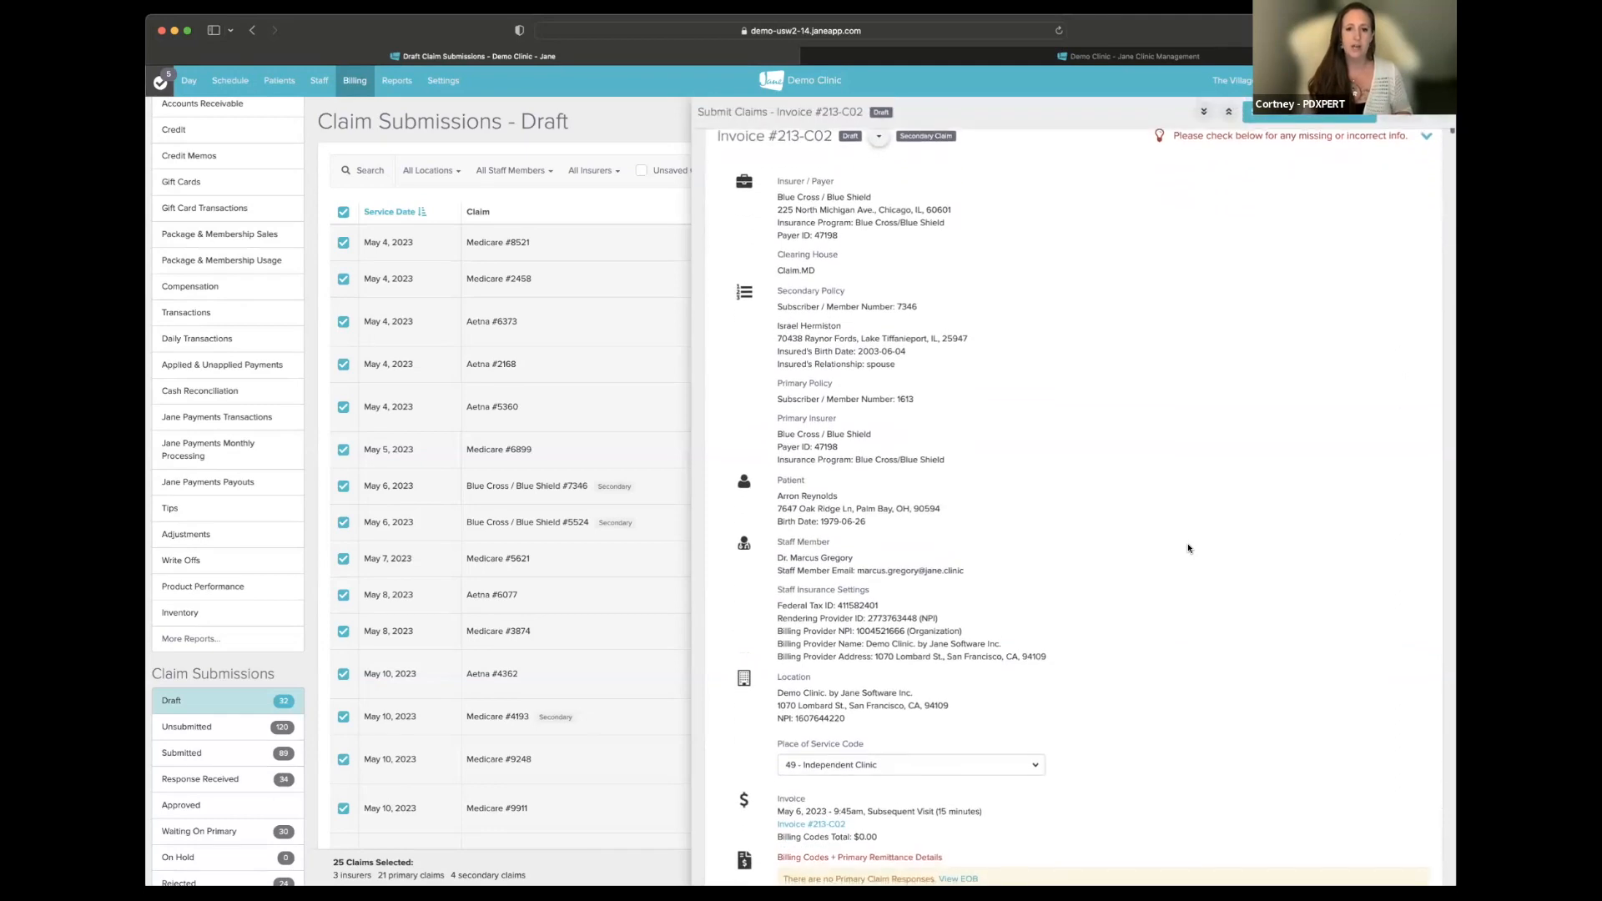
scroll(1188, 548, down, 3)
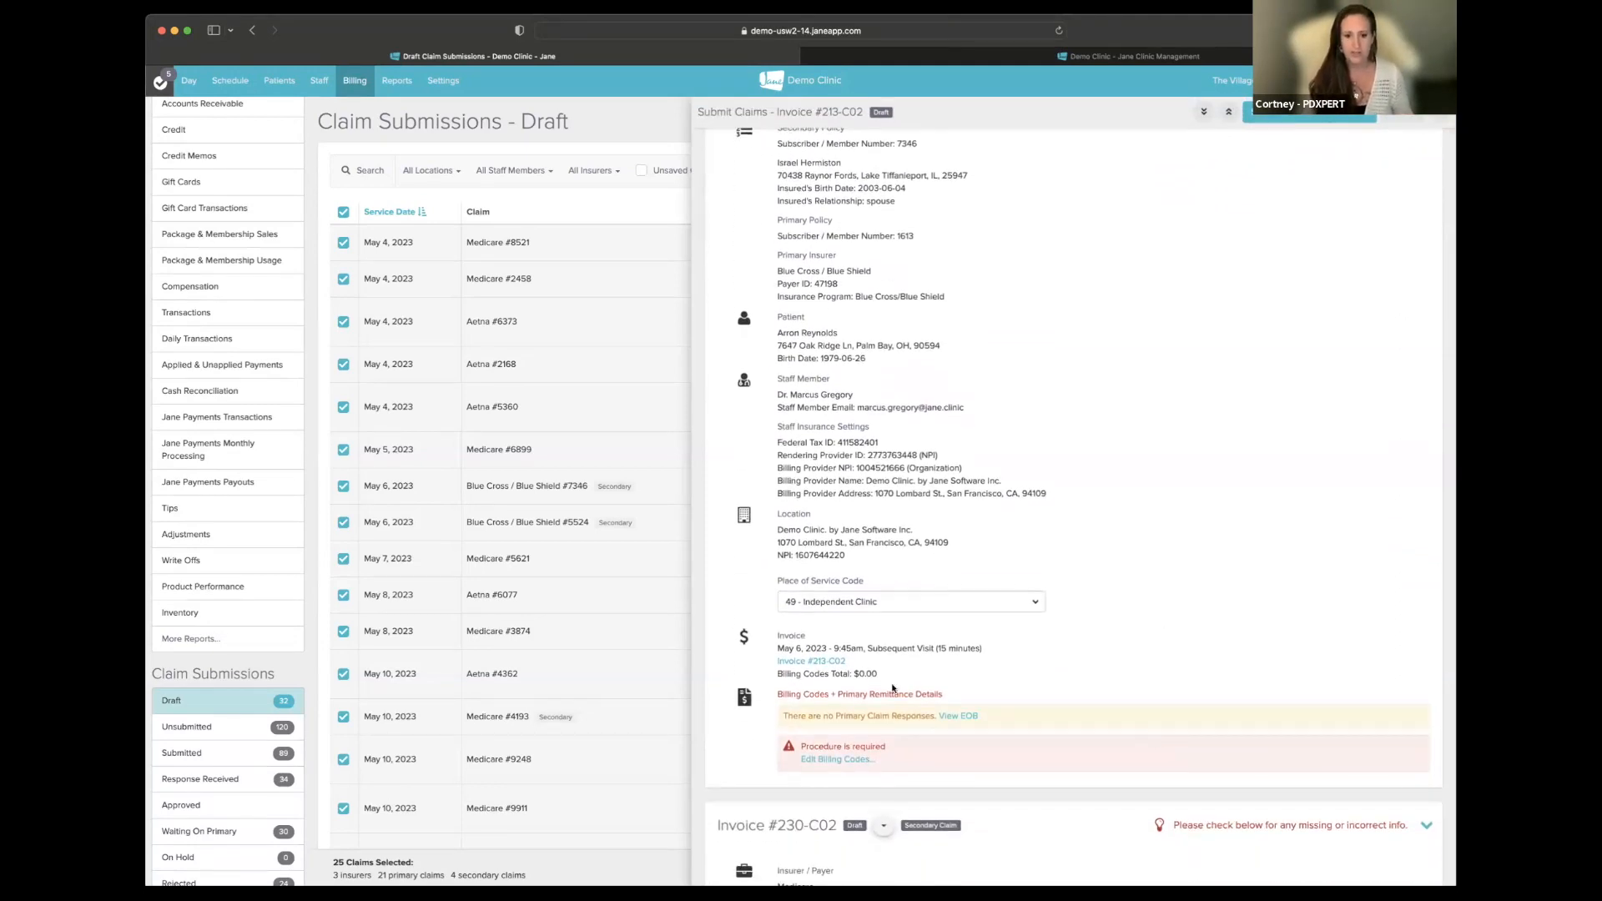
click(848, 759)
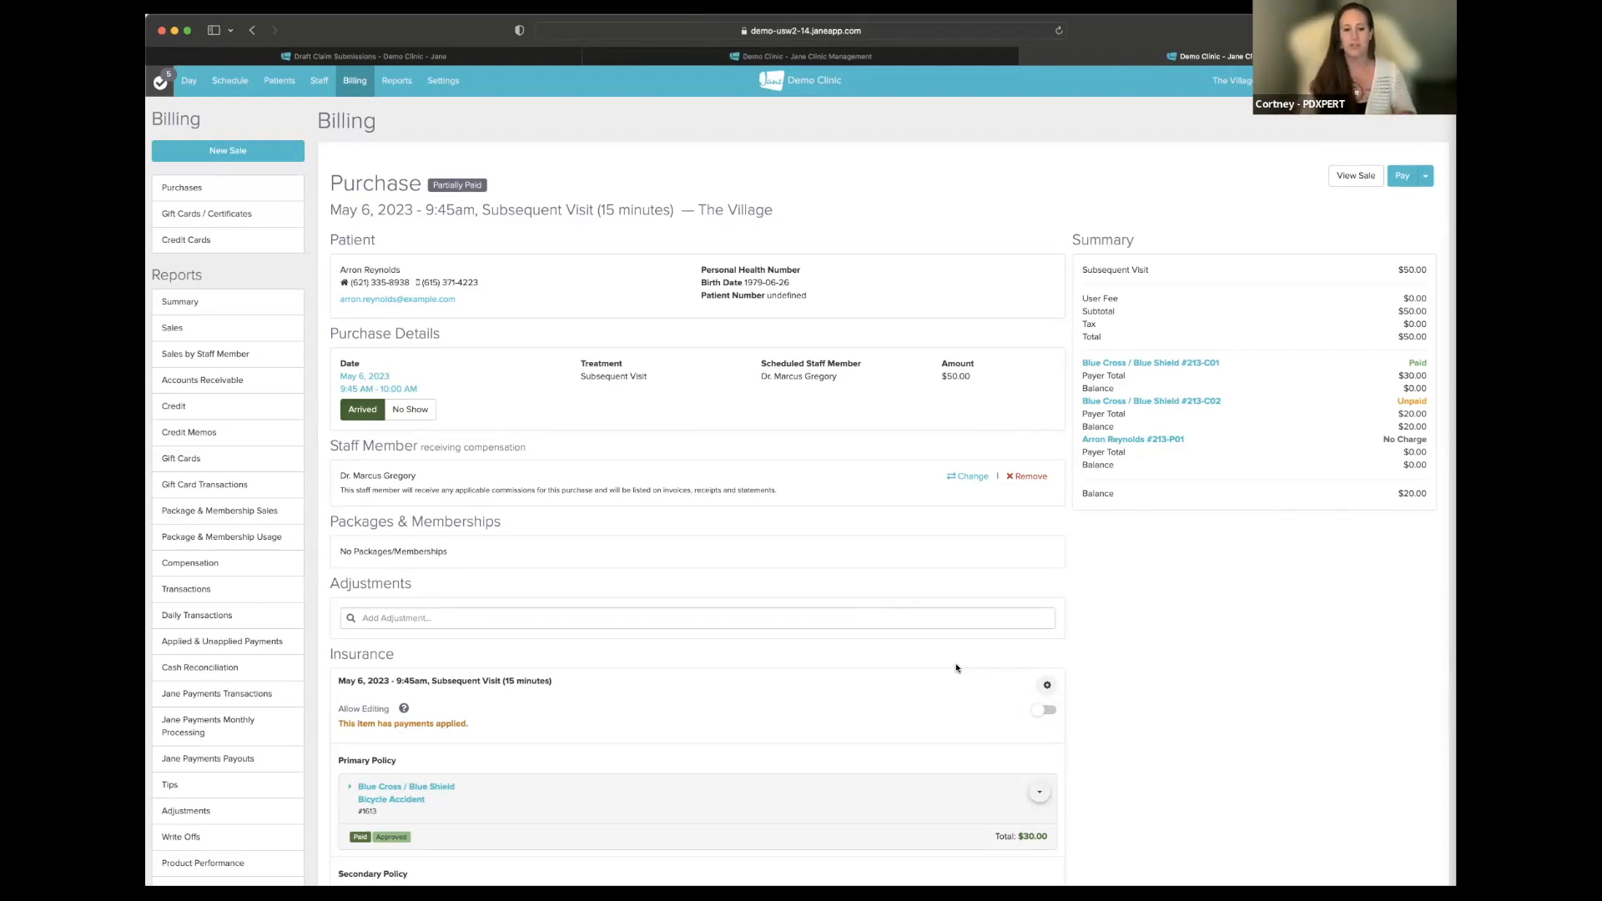
scroll(952, 724, down, 2)
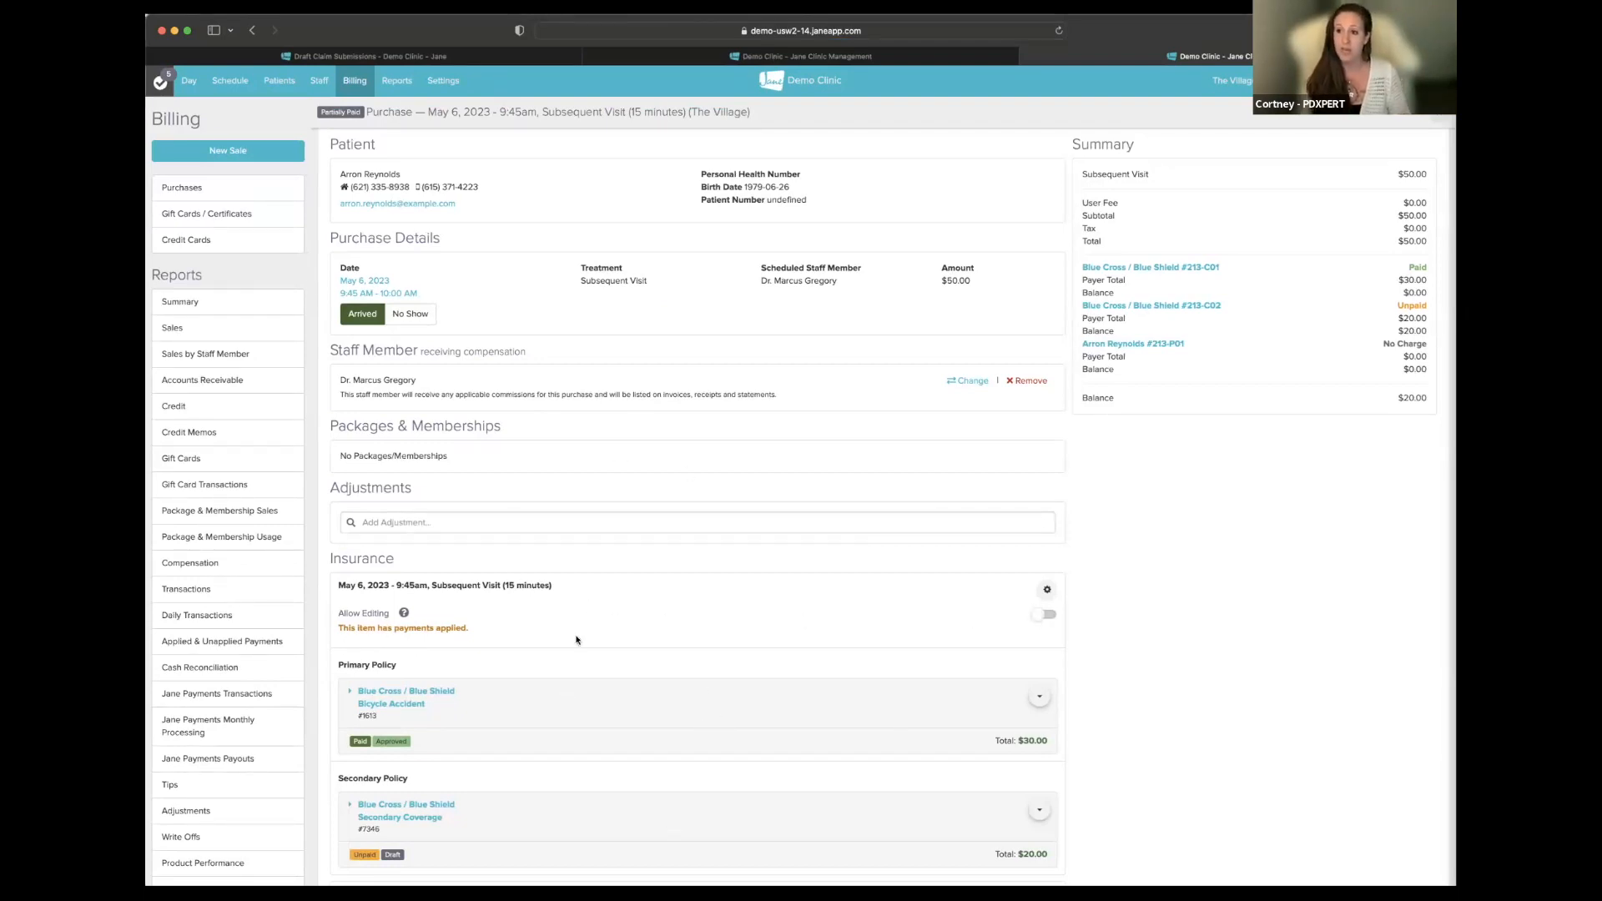
scroll(575, 640, down, 1)
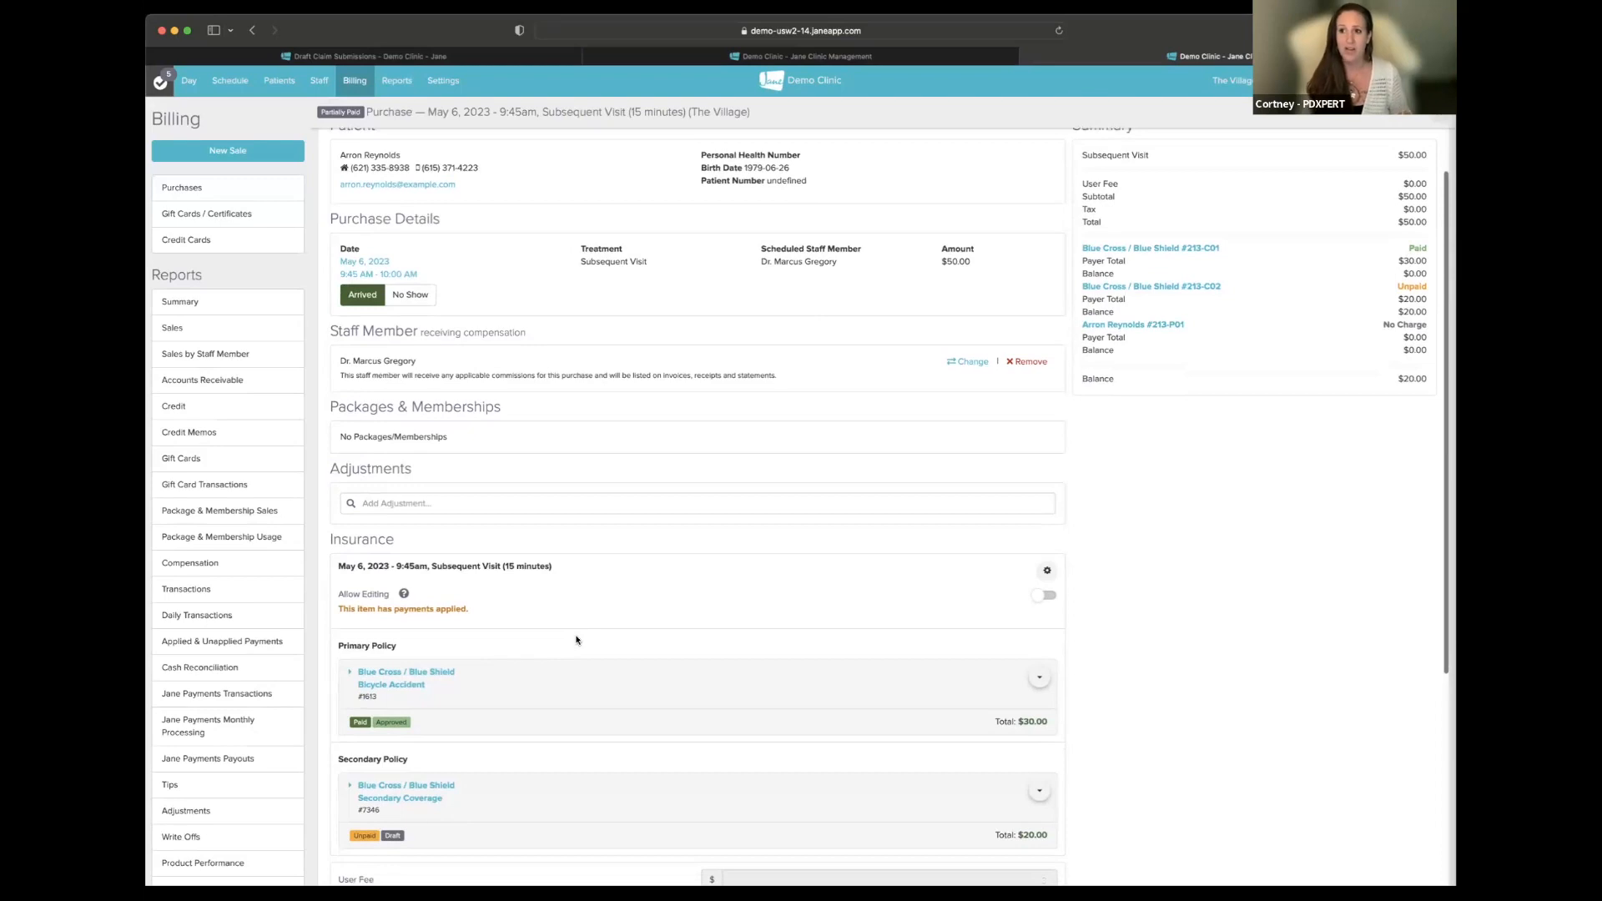
right_click(1049, 595)
click(1036, 599)
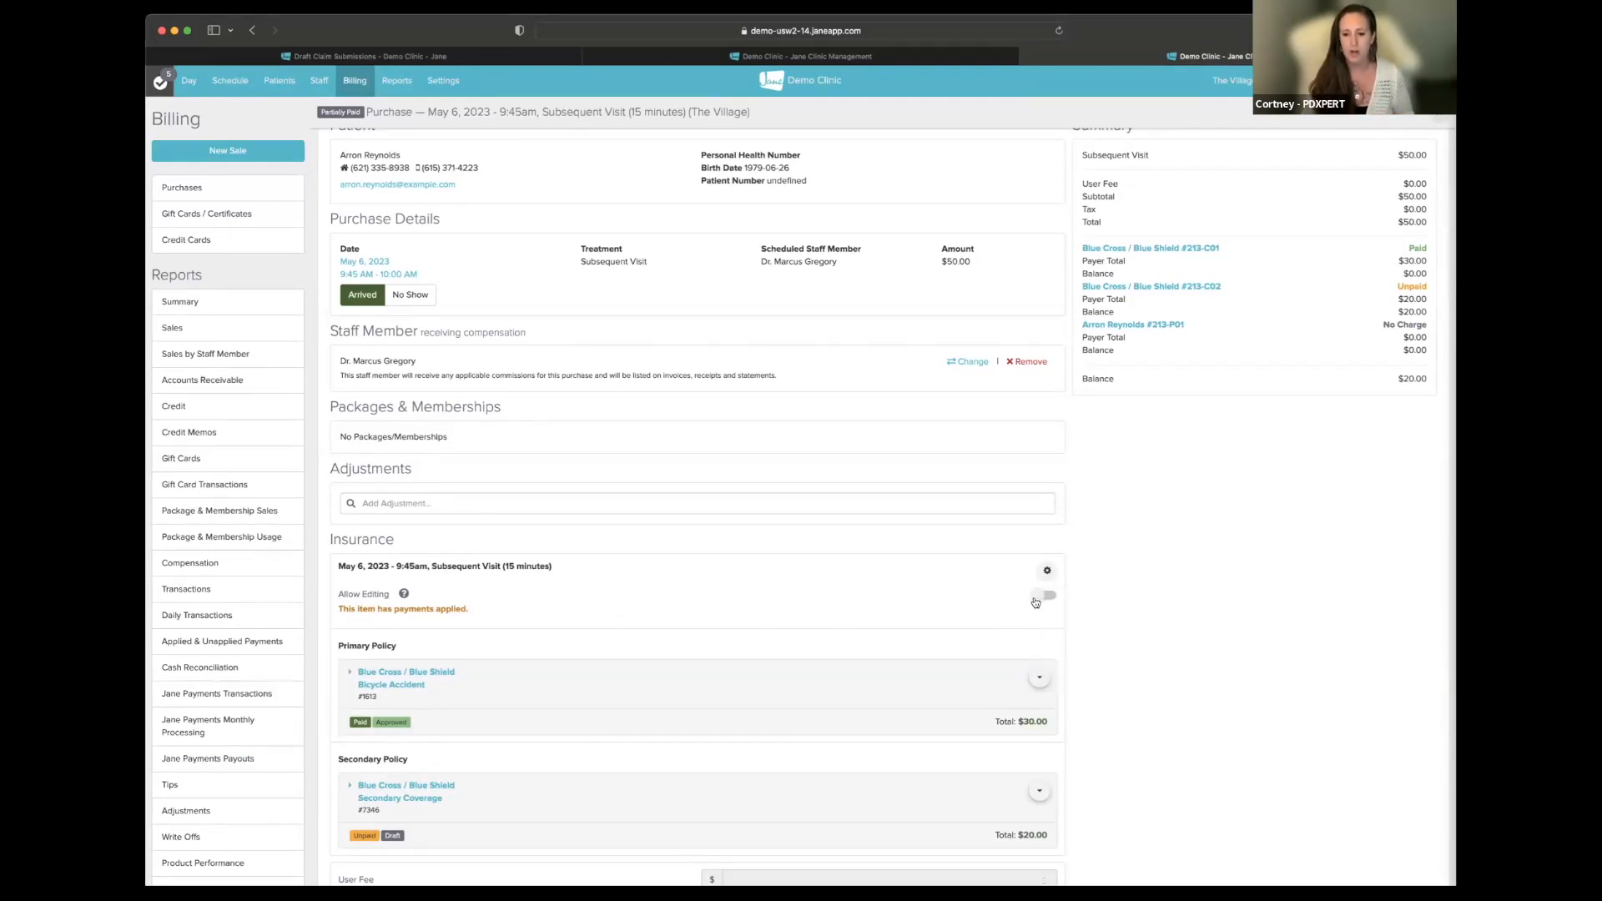
- Enable editing, add code 98941 with diagnosis M54.50 Low back pain, and update the invoices
click(1035, 601)
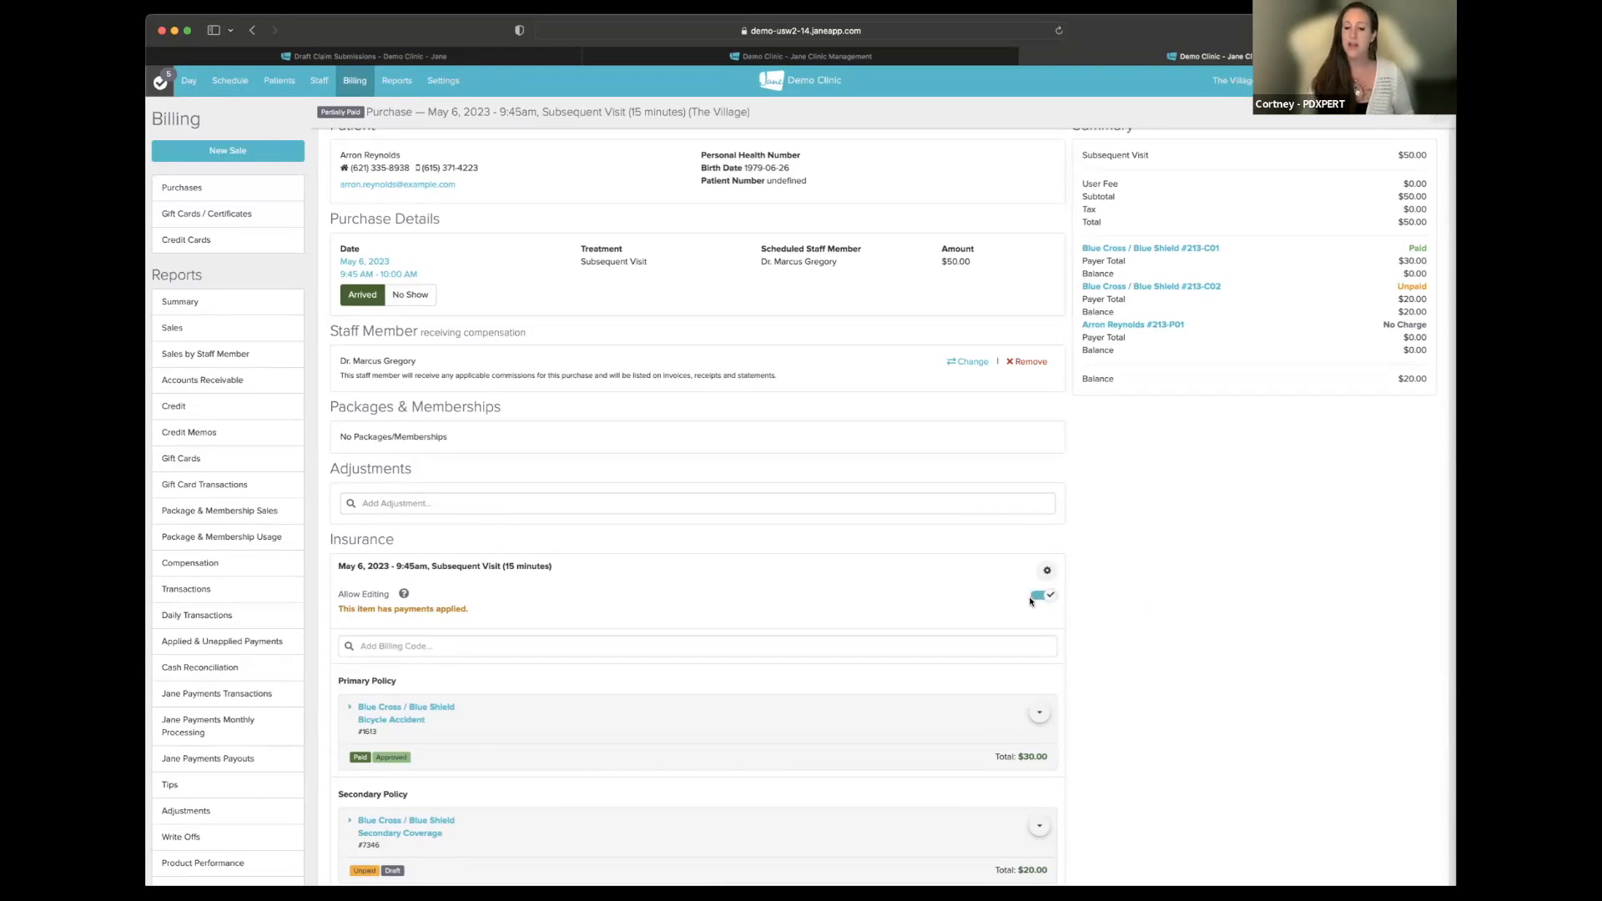
click(433, 645)
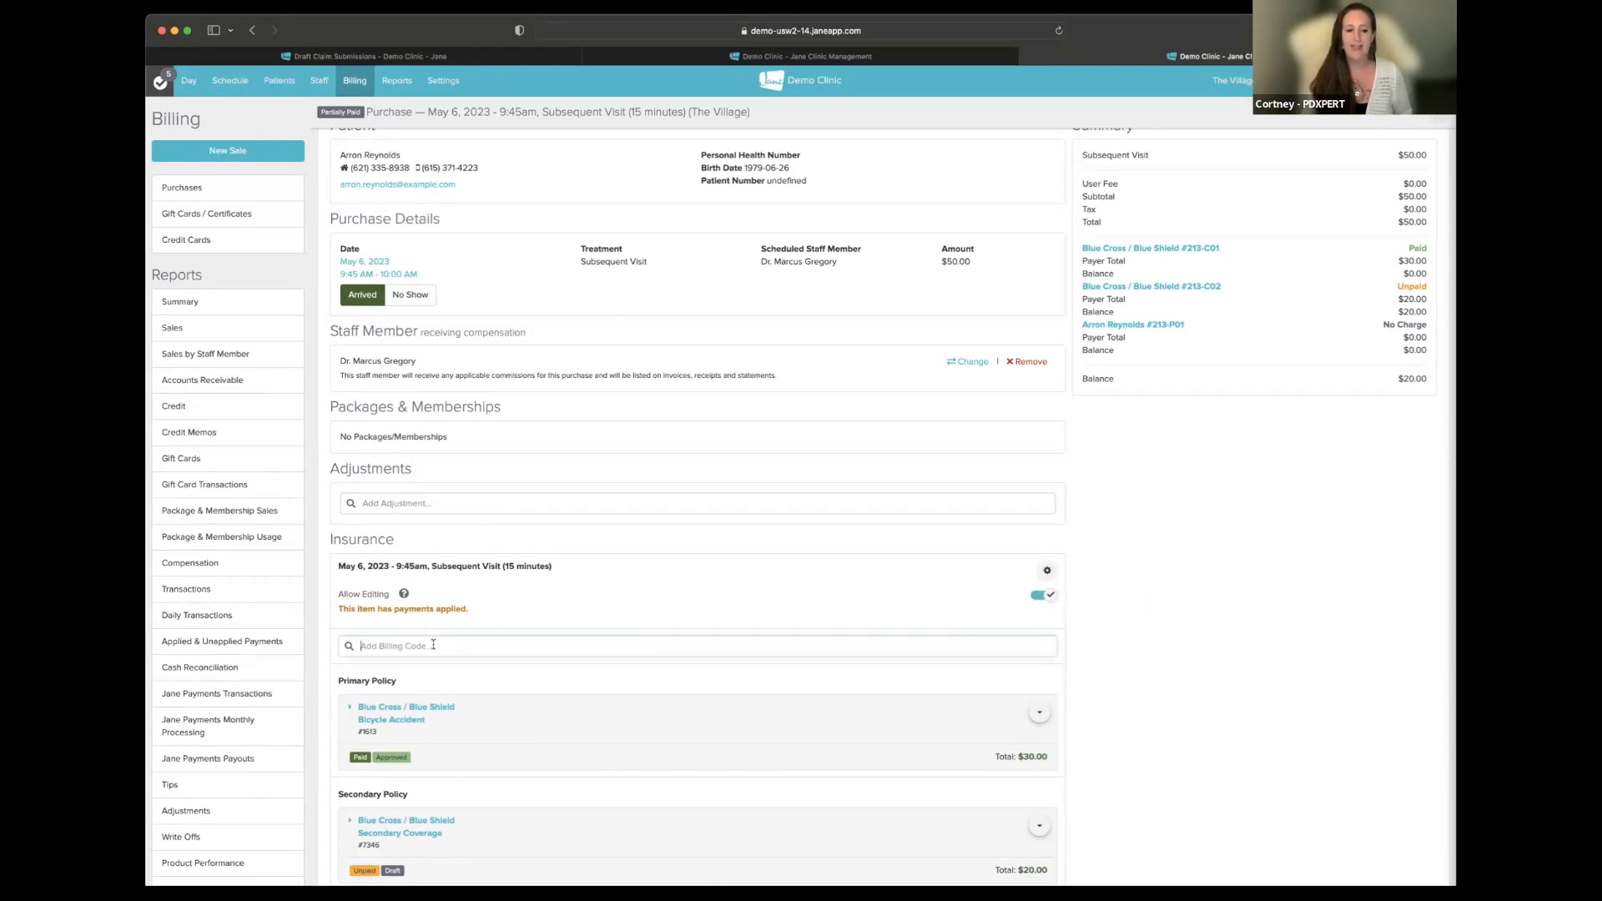
text(98941)
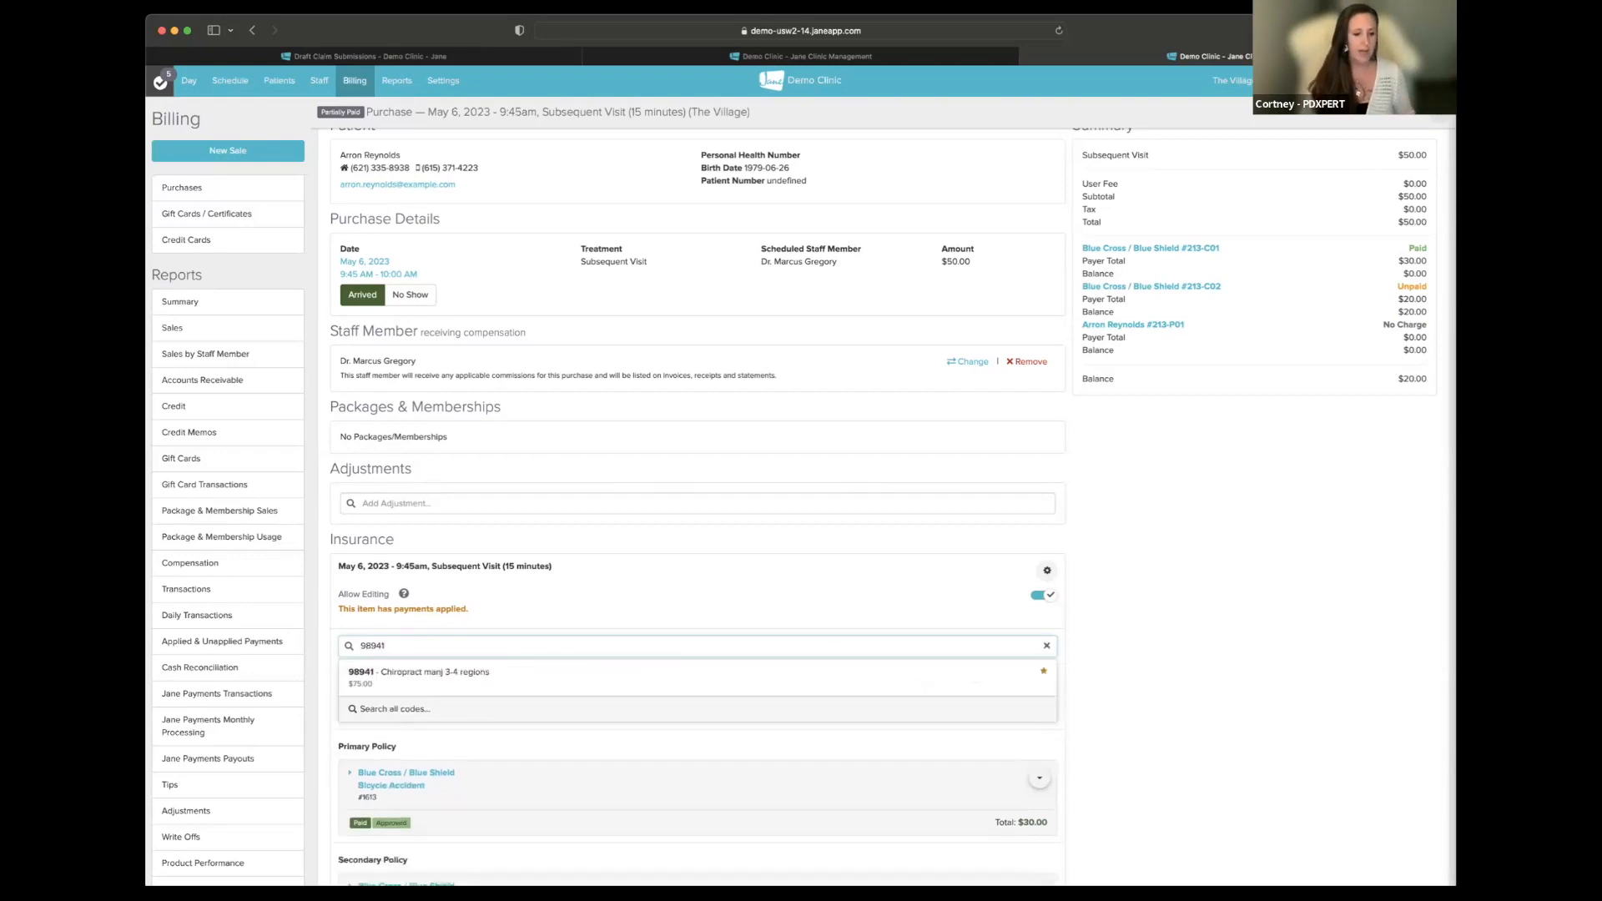
click(446, 672)
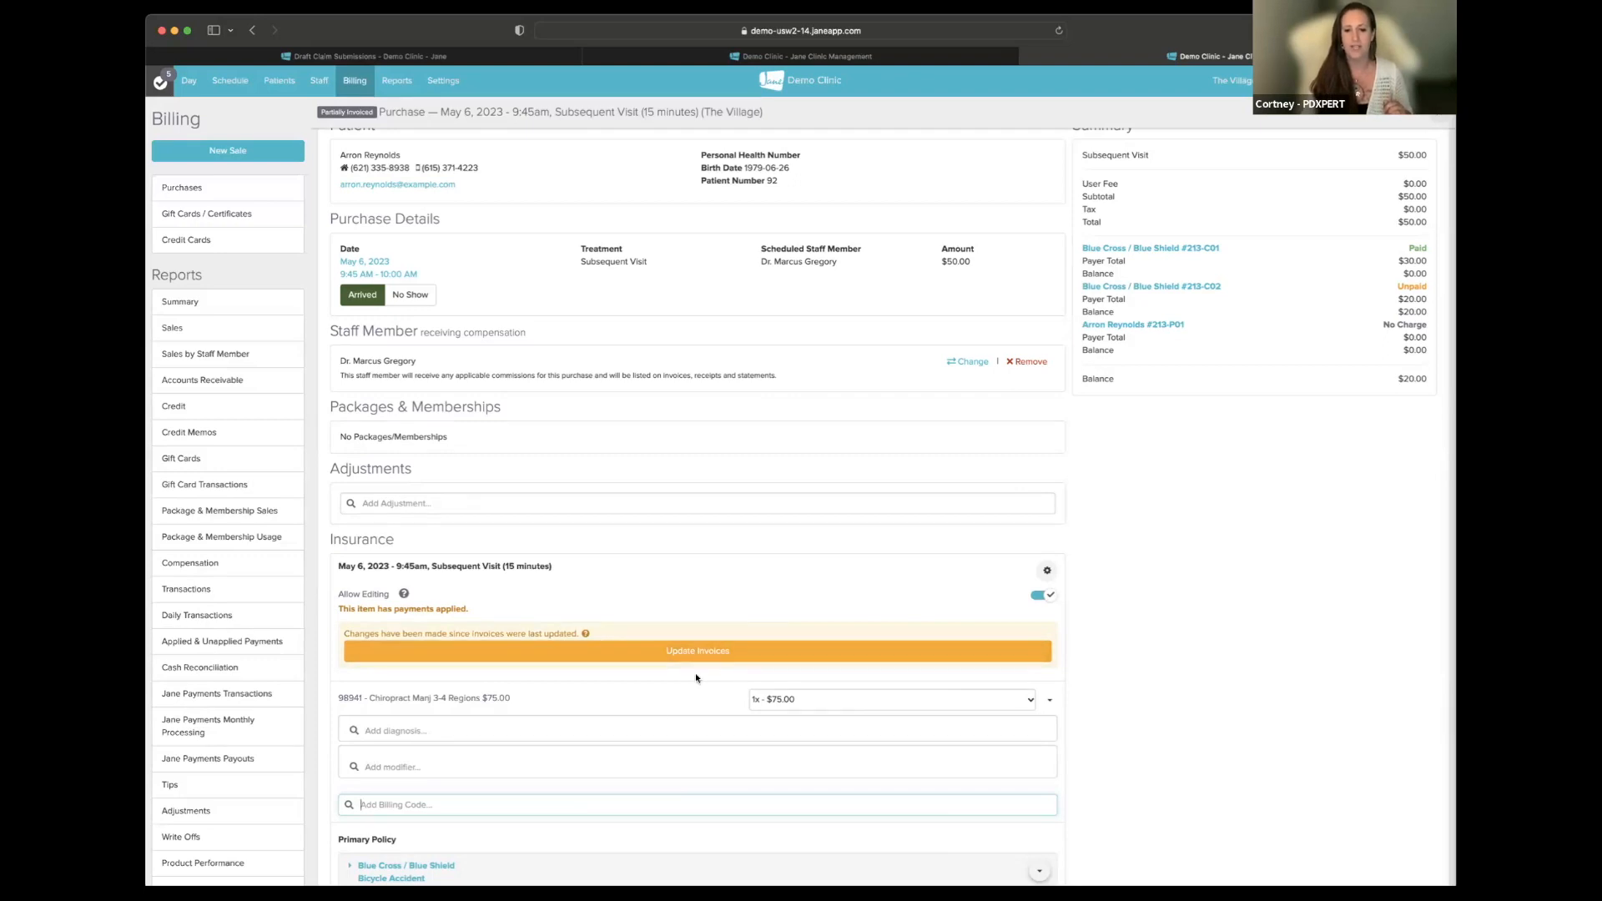
click(488, 729)
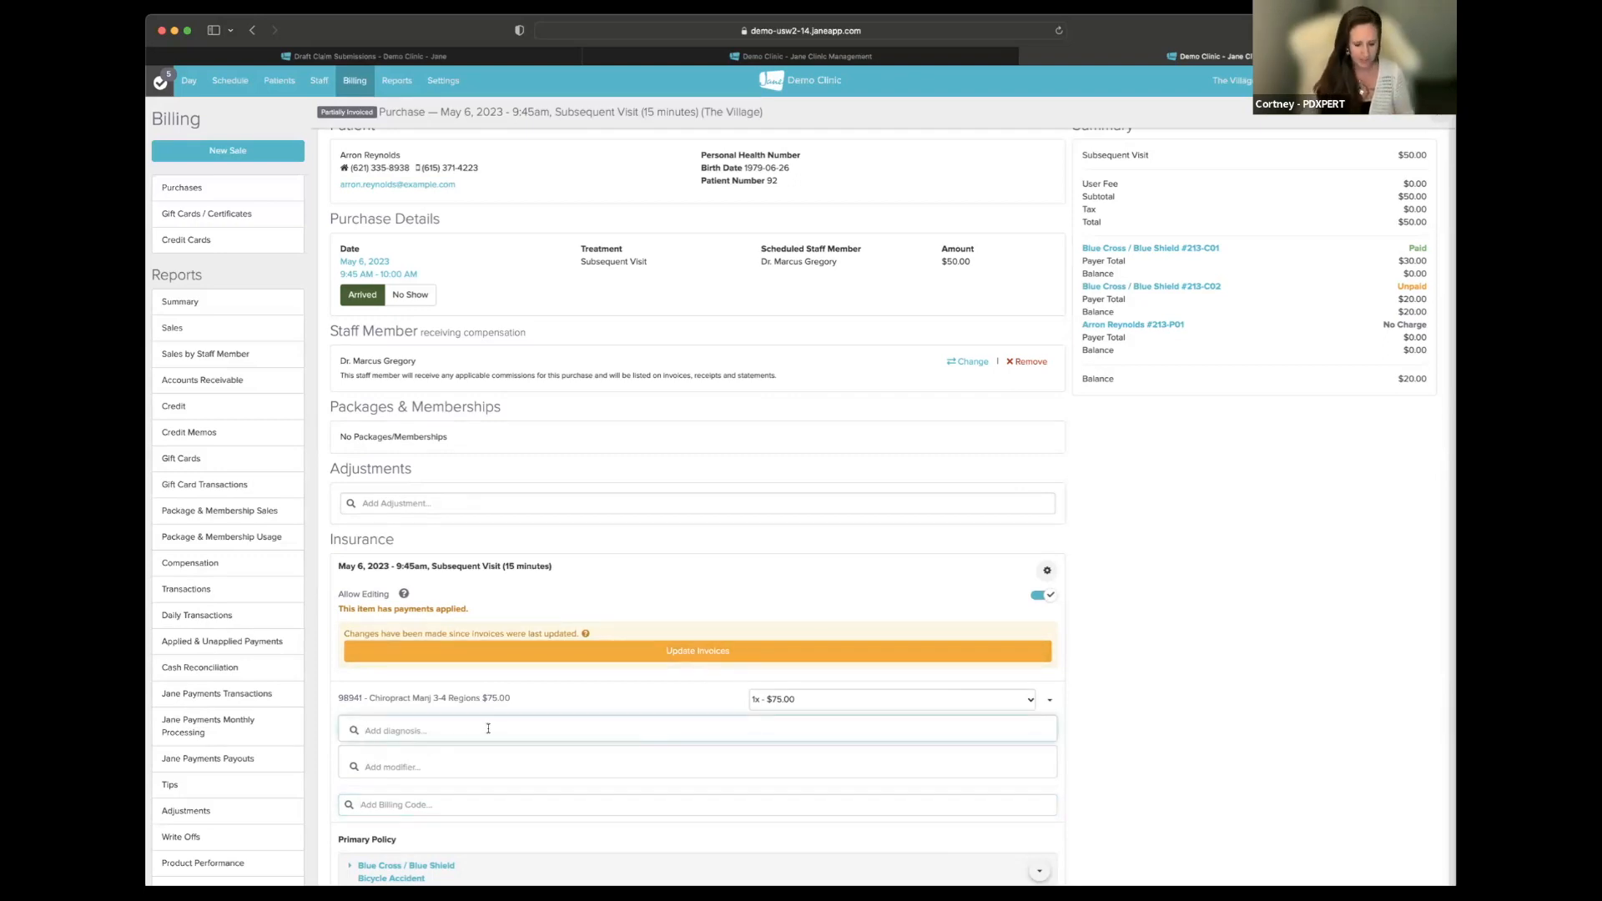
text(M54.50)
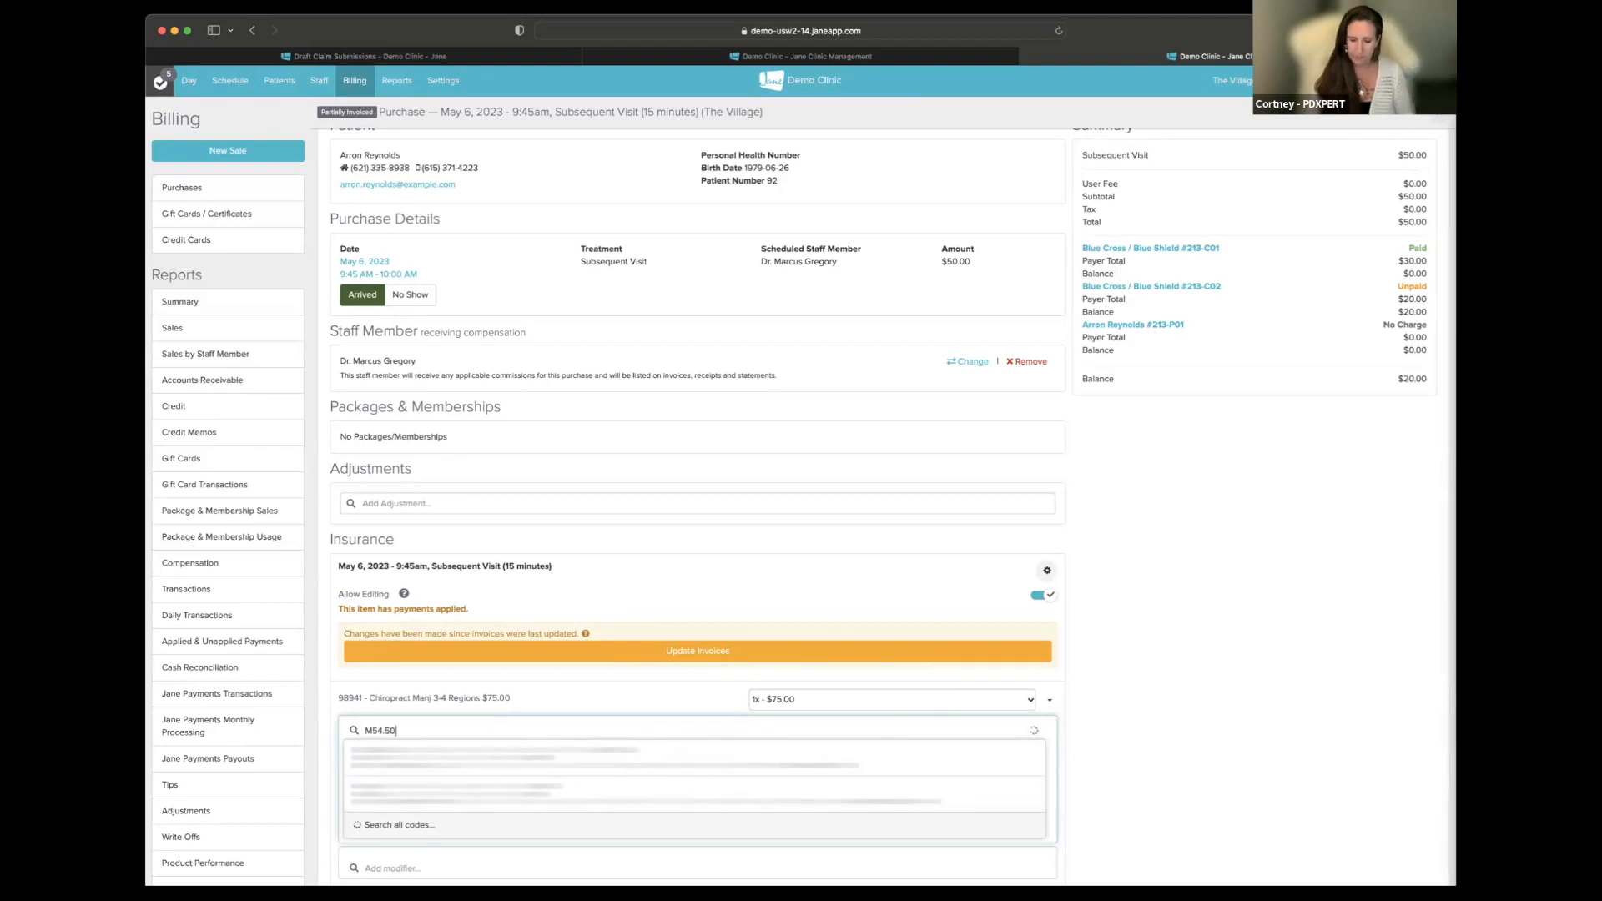
click(494, 753)
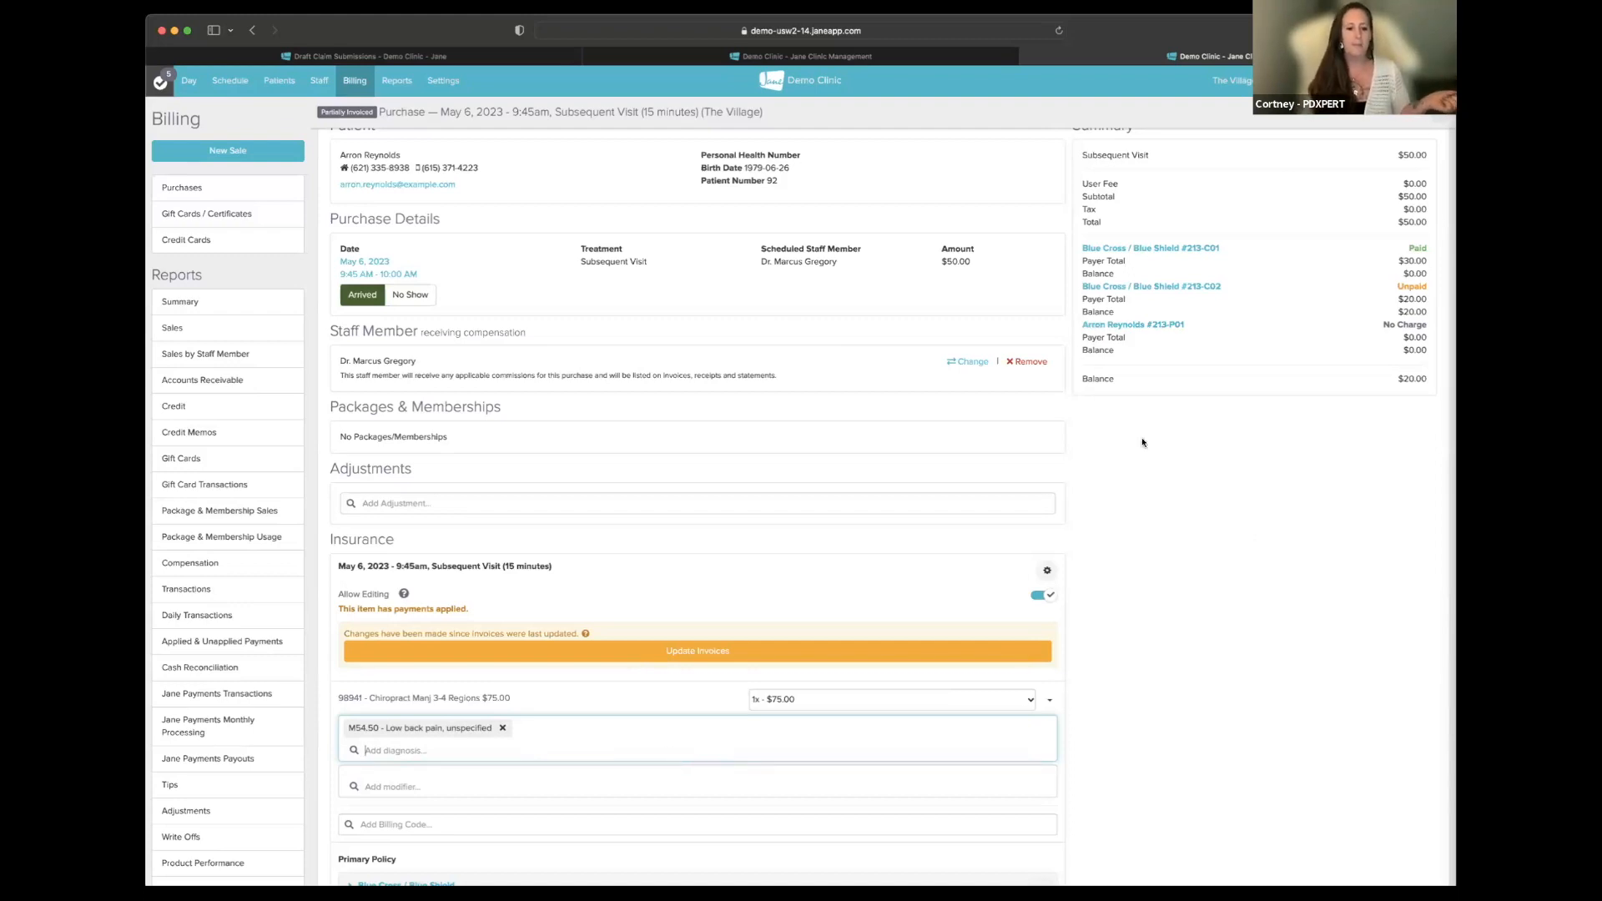
scroll(847, 576, down, 5)
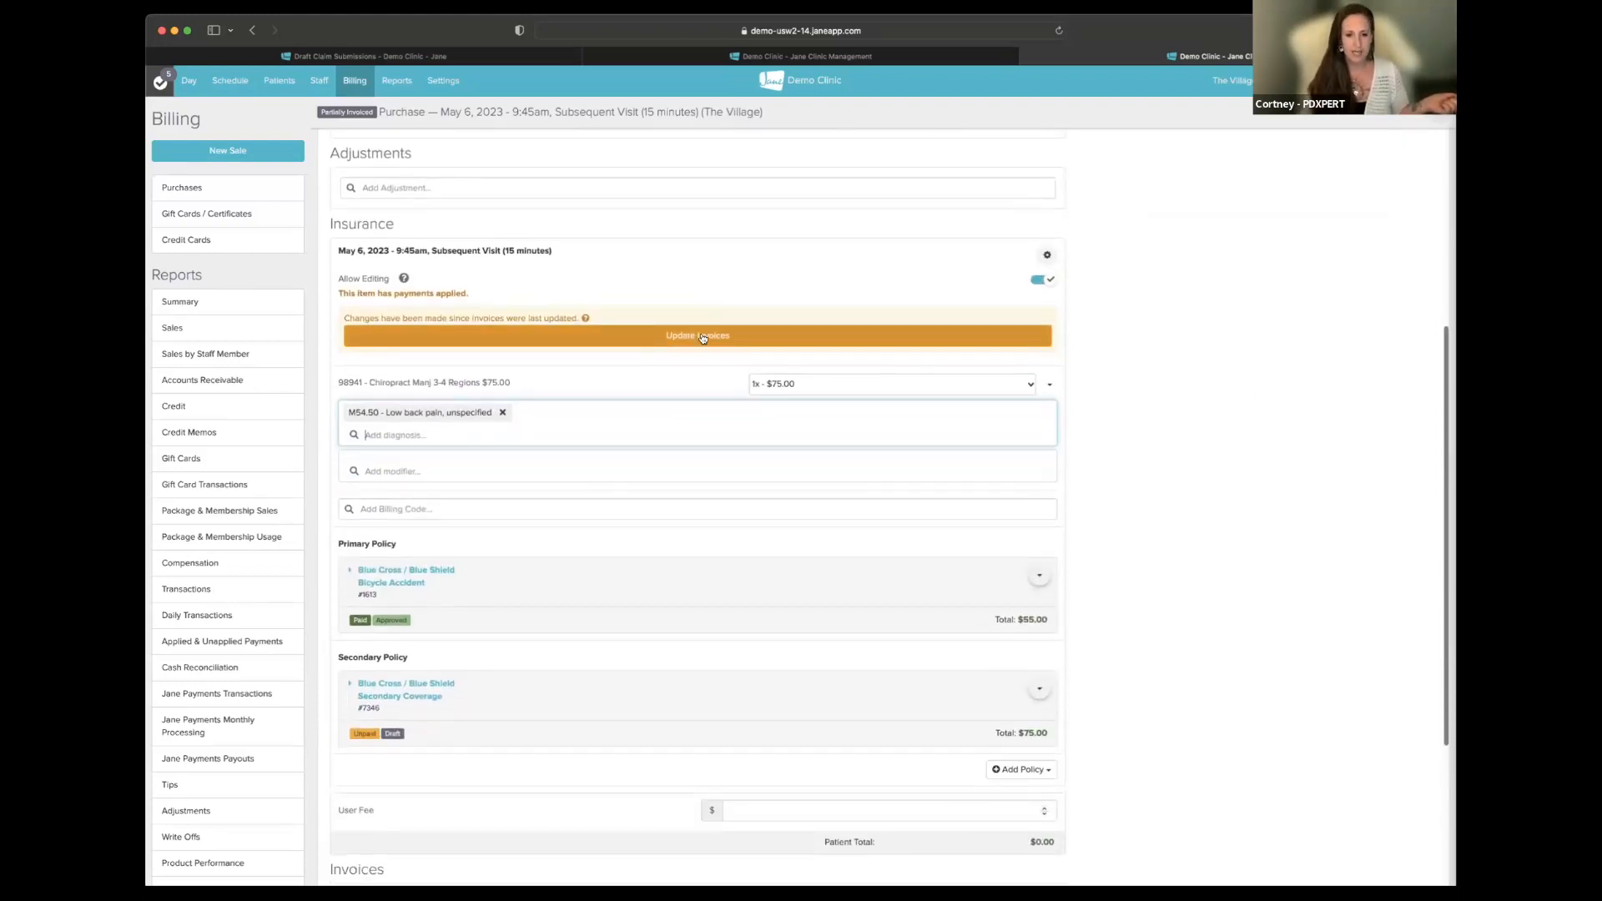
click(703, 338)
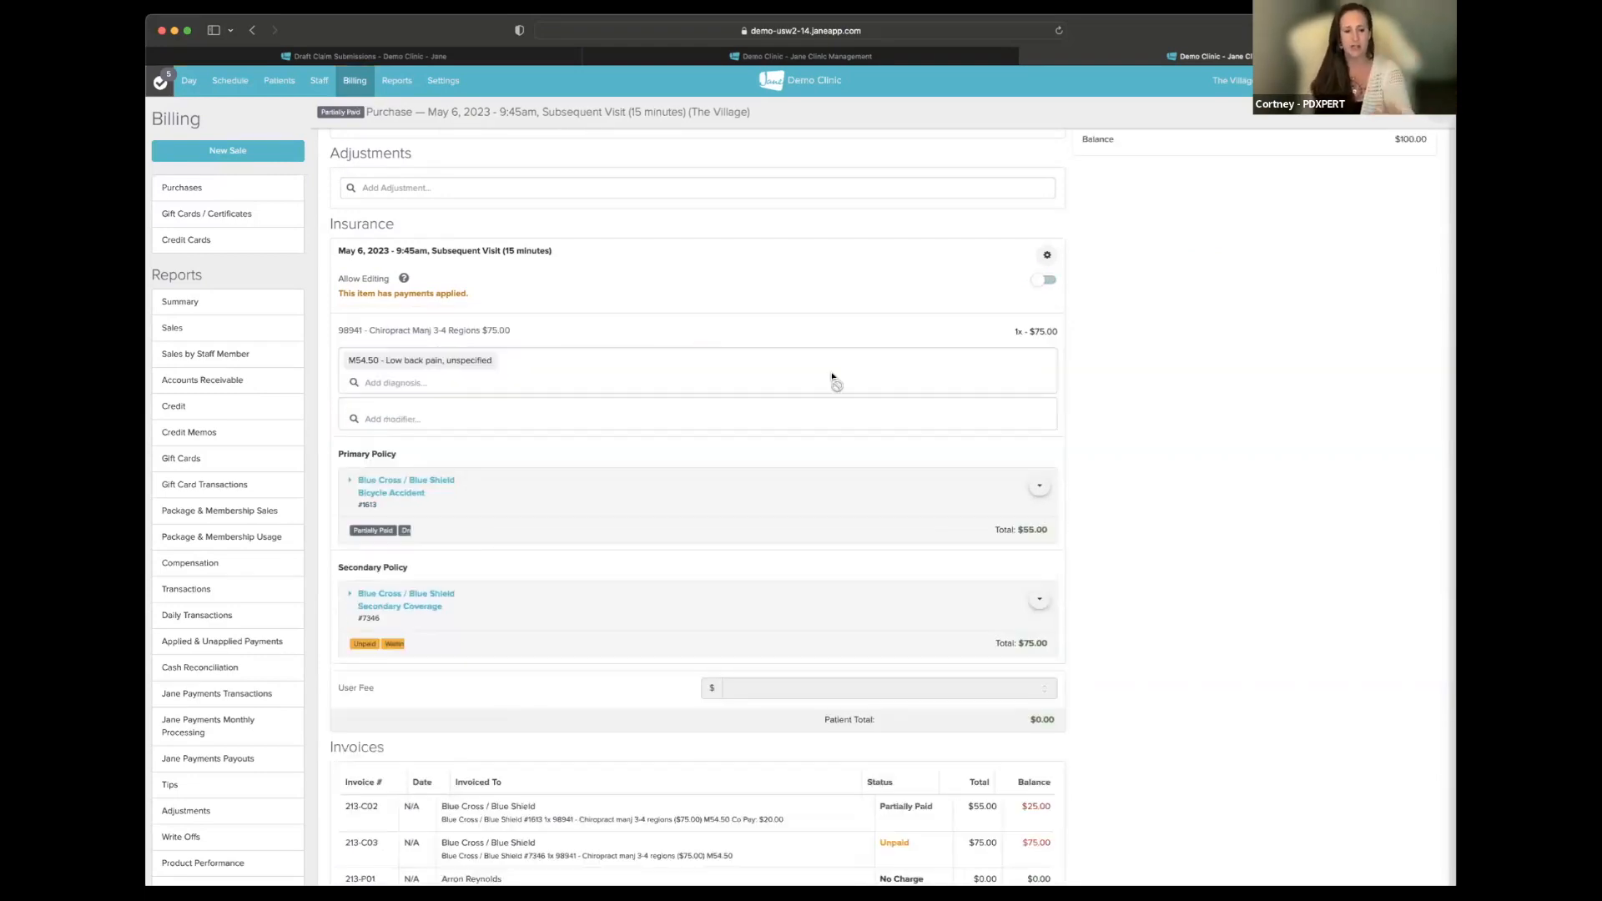
- Return to the Draft Claim Submissions tab and scroll through the queued invoices, including #213-C03
click(491, 57)
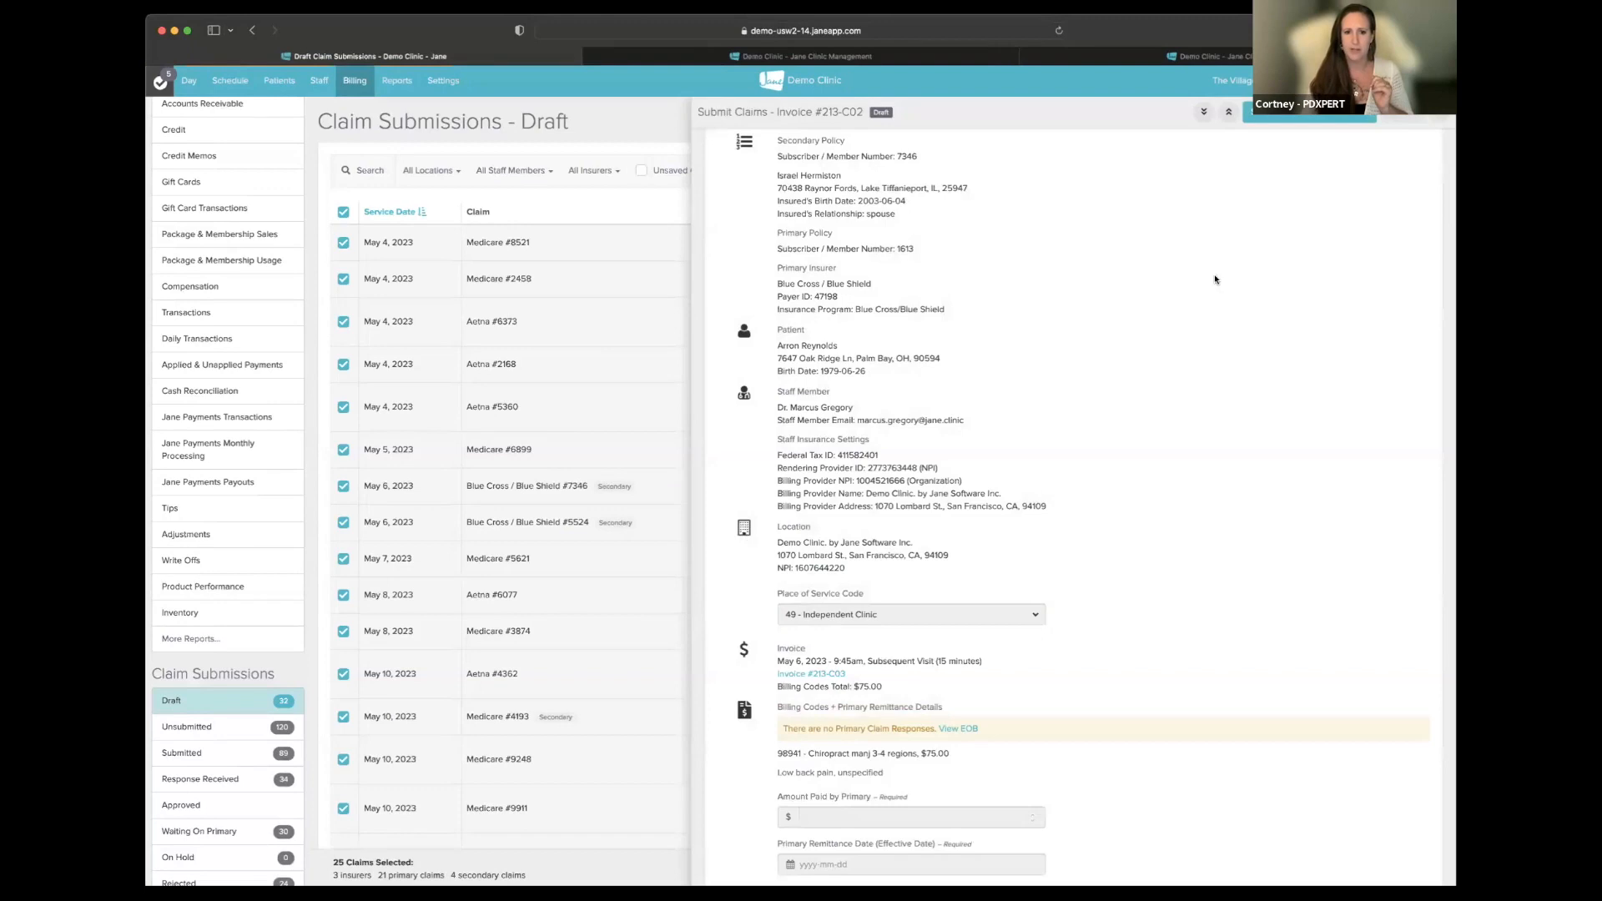
scroll(1215, 279, up, 5)
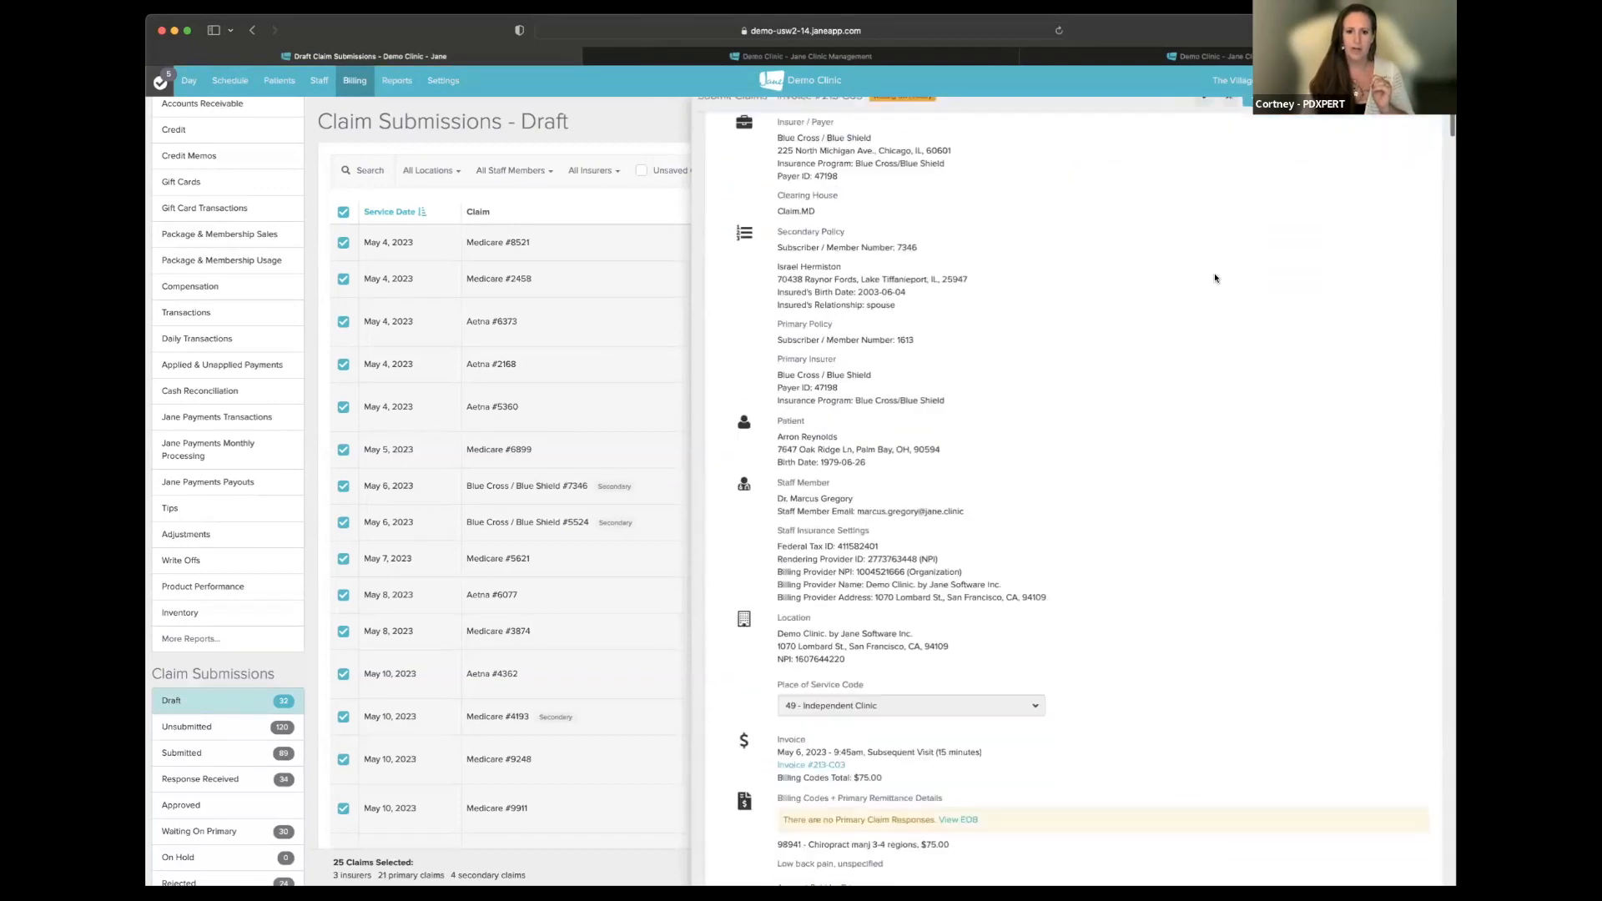
scroll(1214, 278, down, 5)
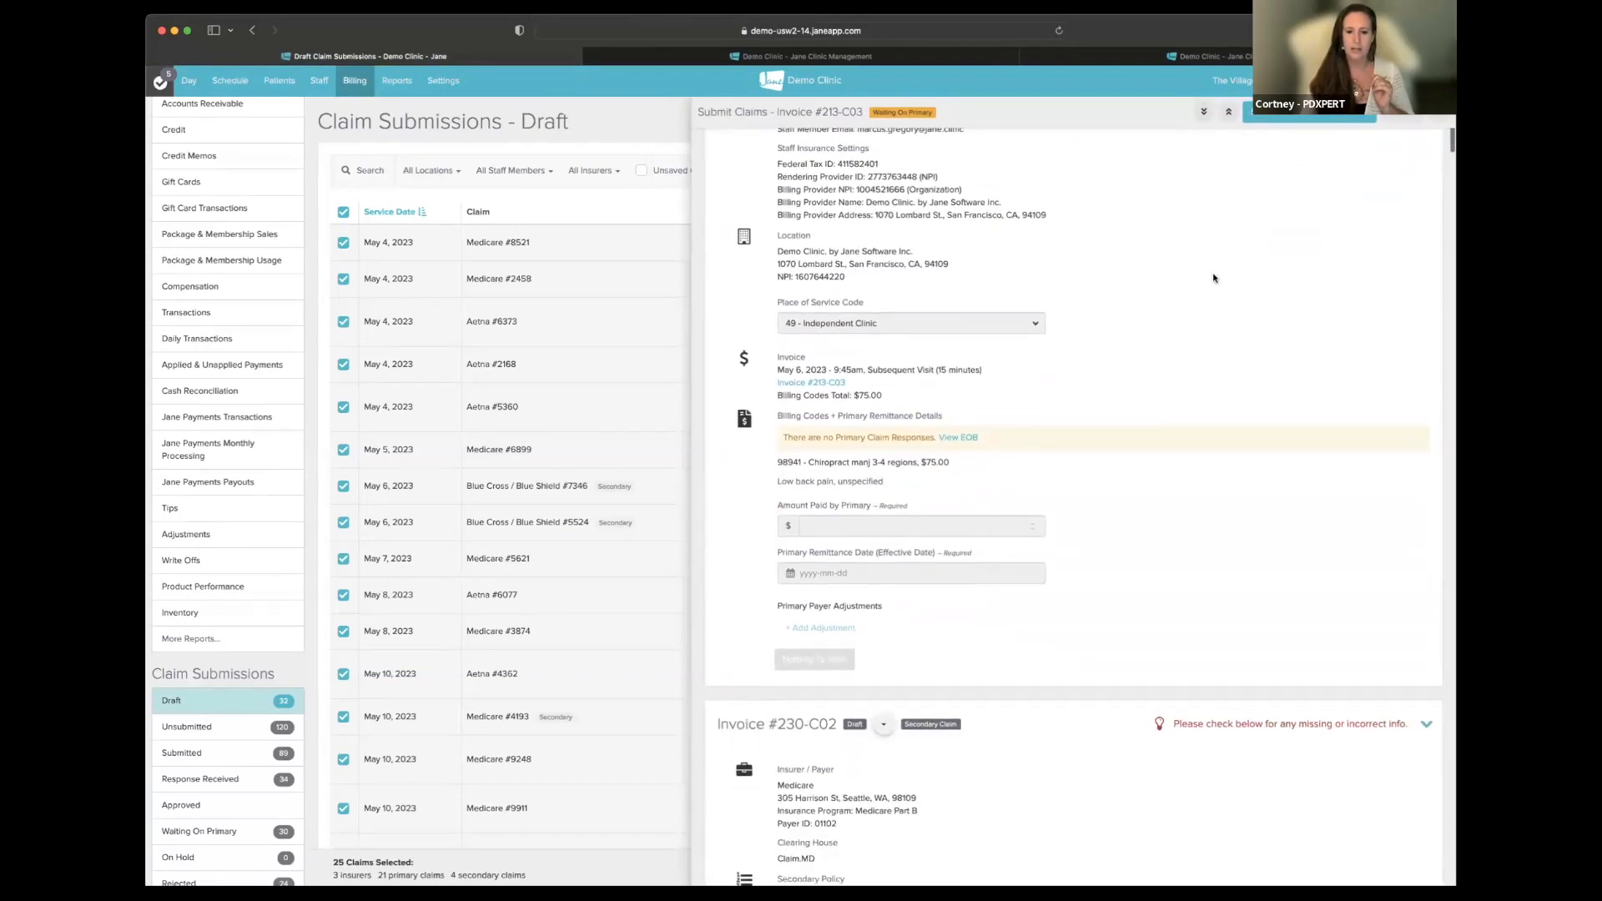
scroll(1214, 277, up, 3)
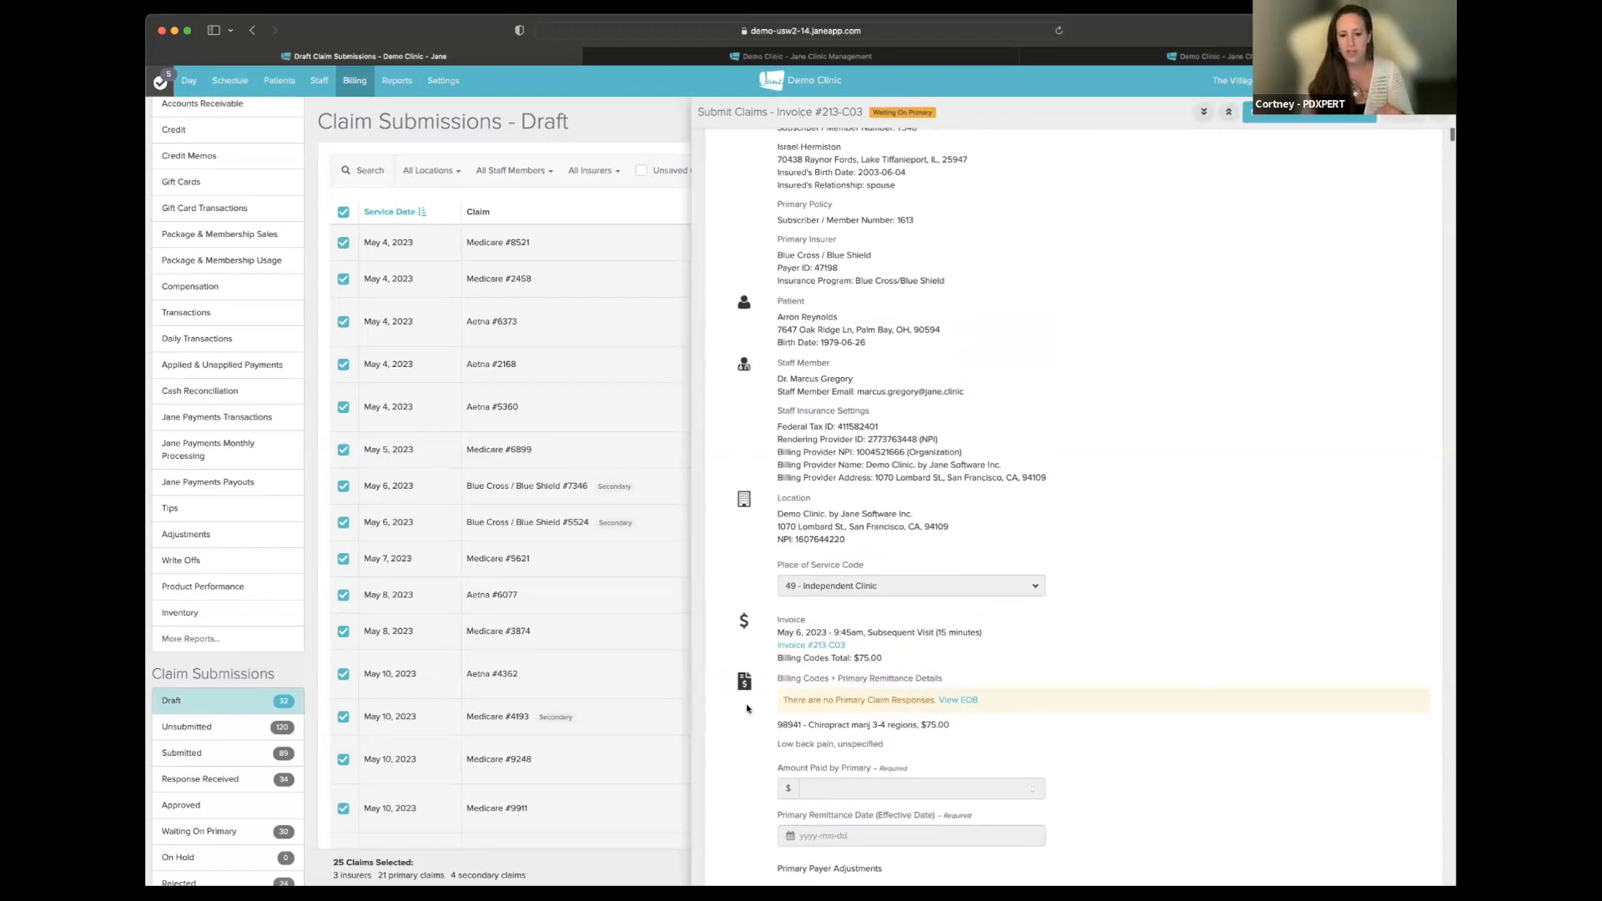
scroll(1098, 583, down, 2)
scroll(1101, 580, up, 2)
scroll(1102, 580, up, 4)
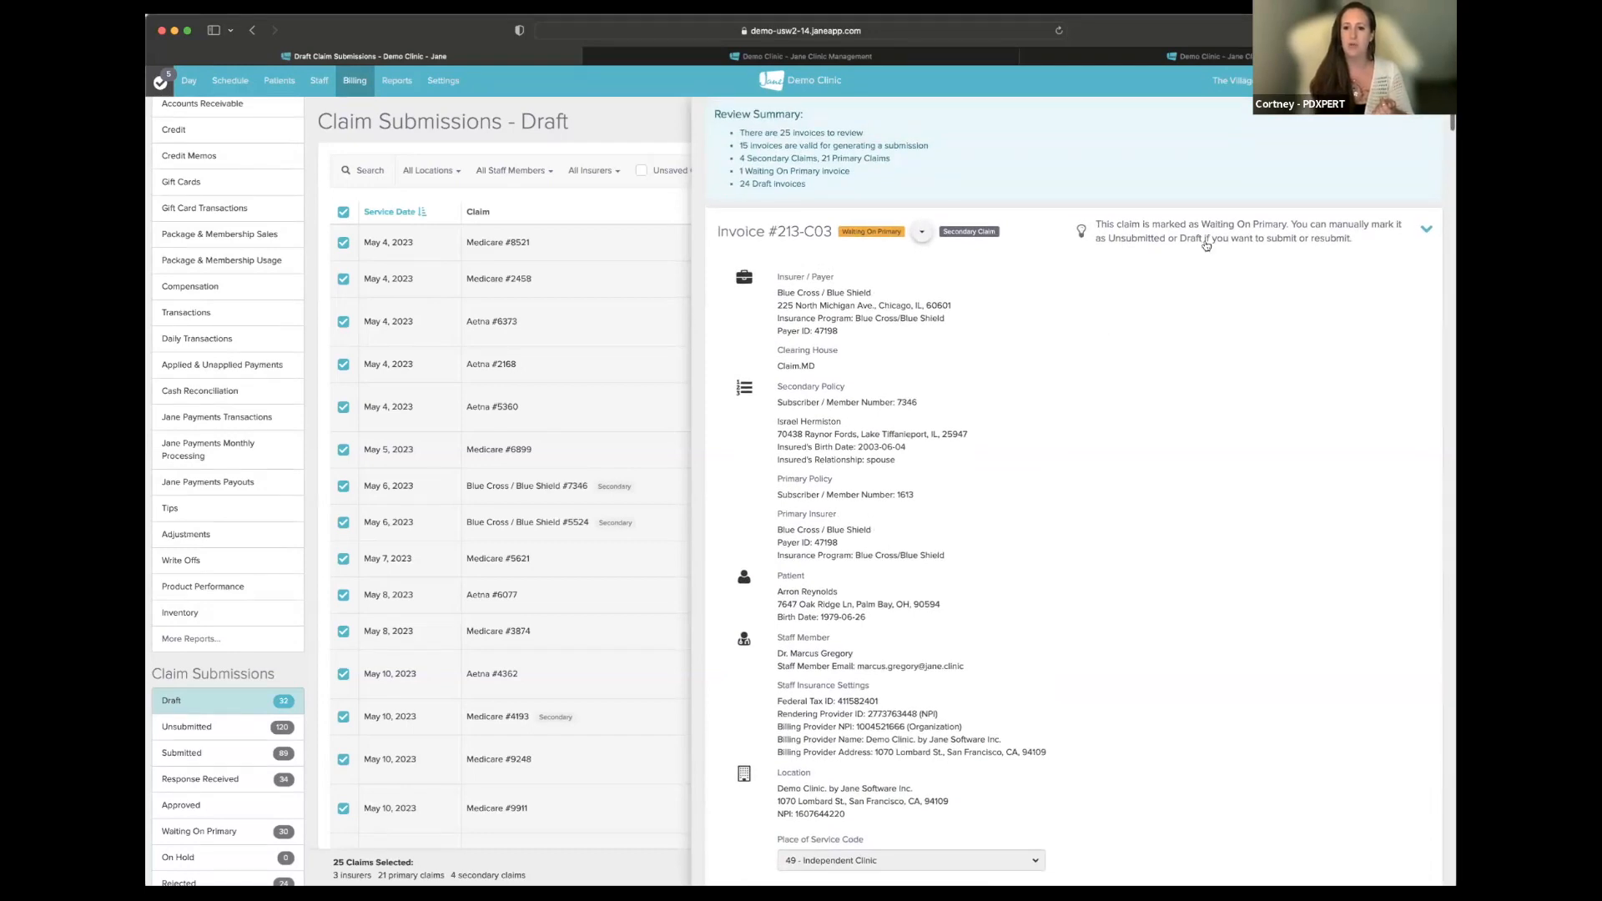
scroll(1063, 457, down, 3)
scroll(1063, 459, down, 3)
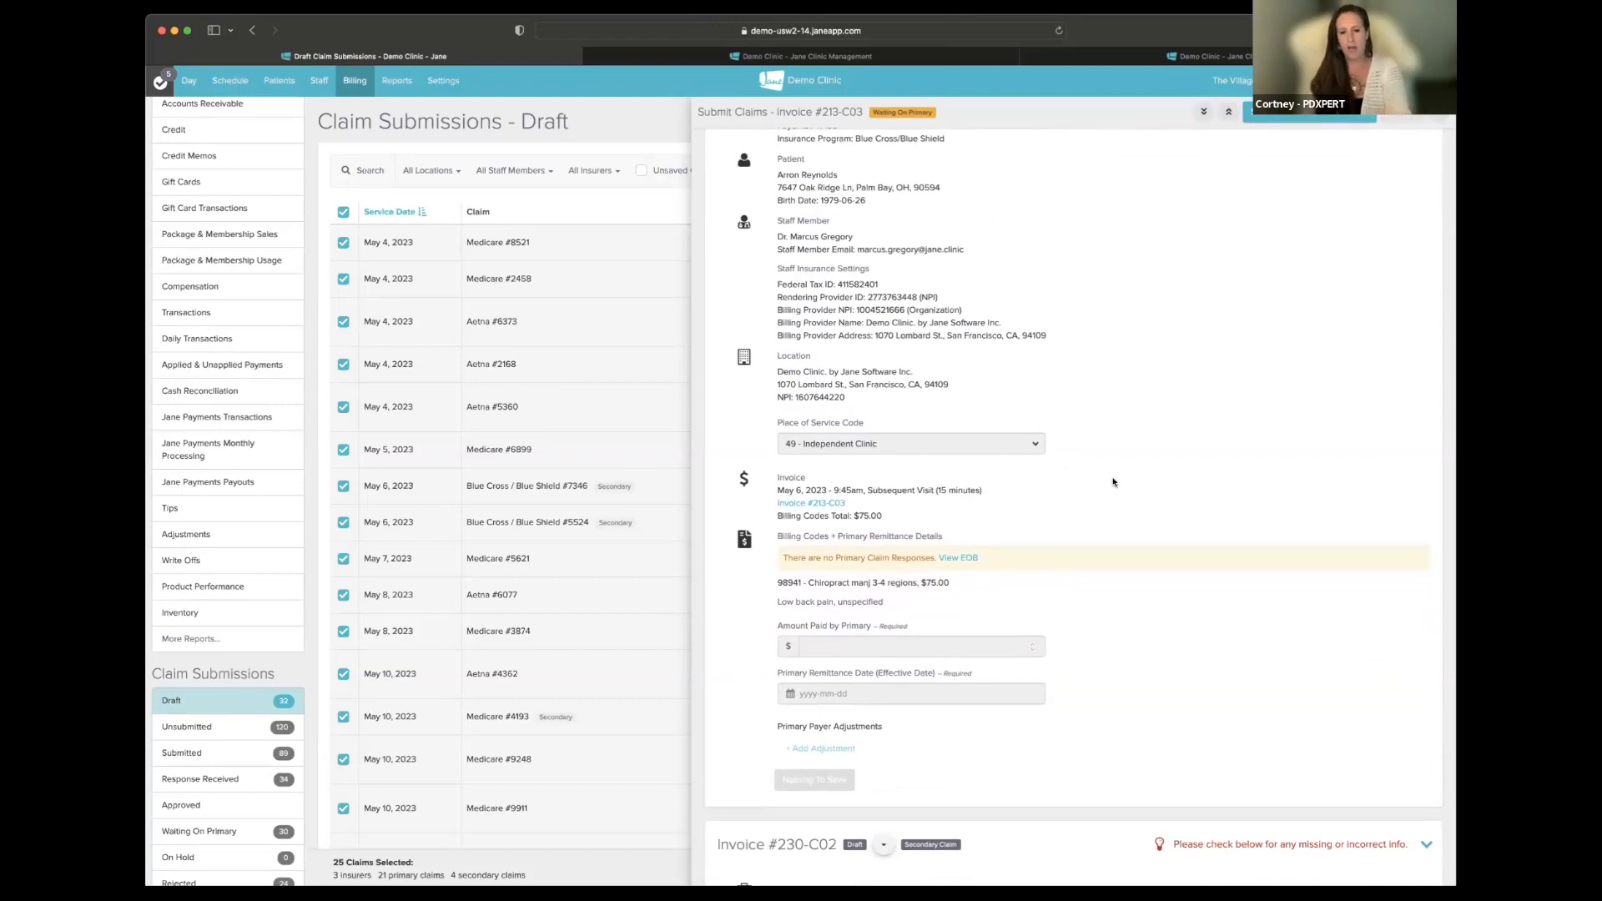
scroll(1118, 477, down, 6)
scroll(1118, 476, down, 2)
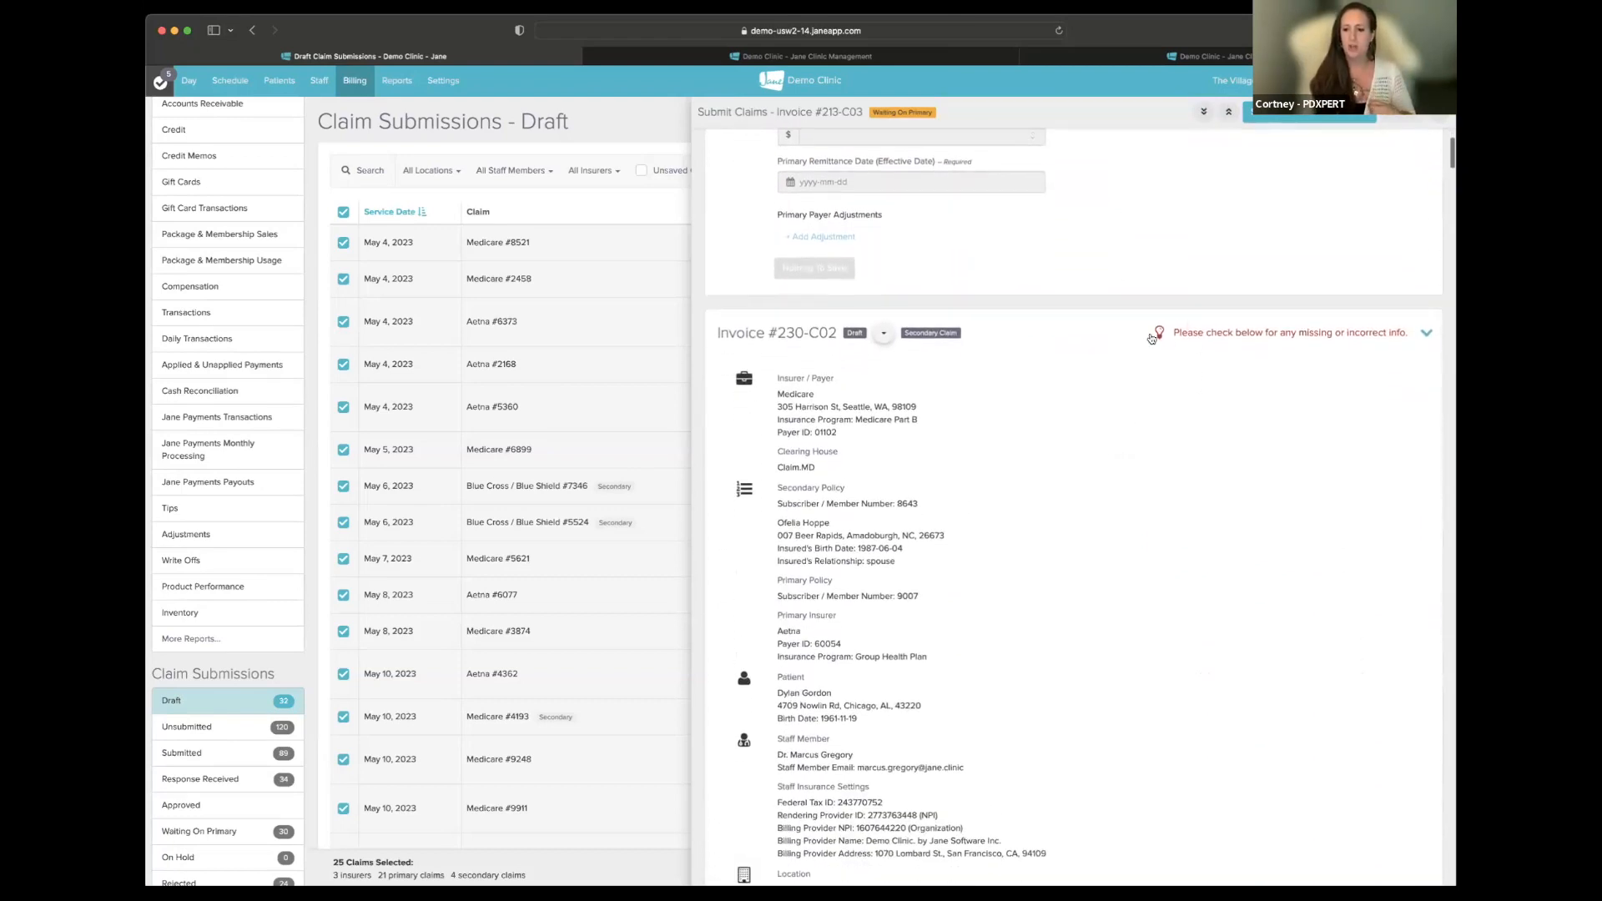
scroll(1190, 554, down, 2)
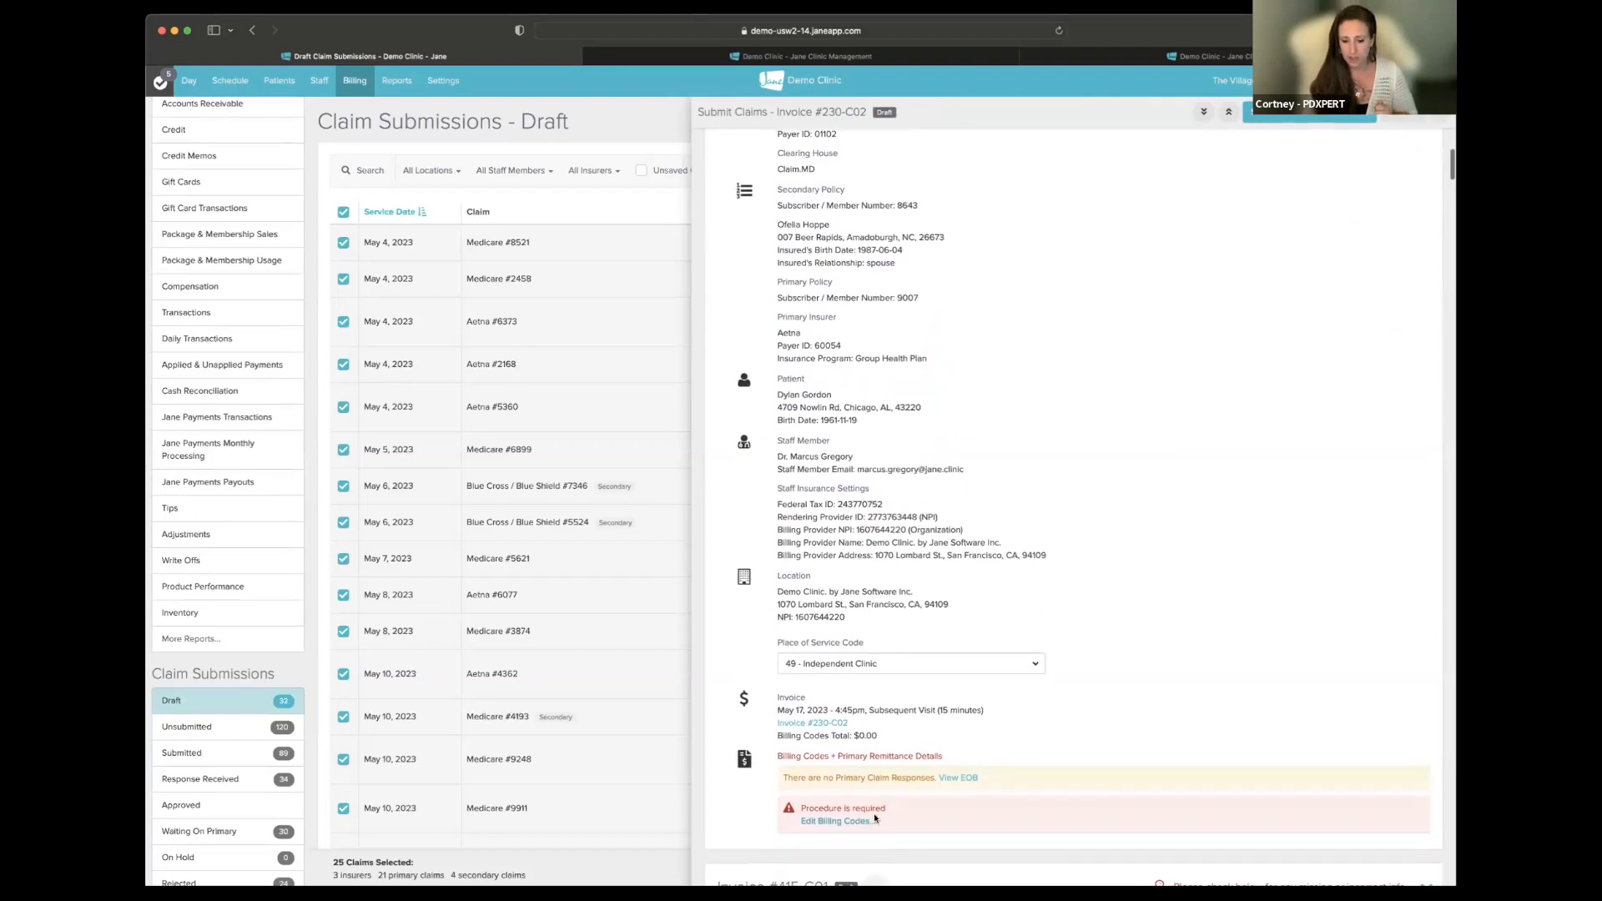
scroll(1138, 627, up, 1)
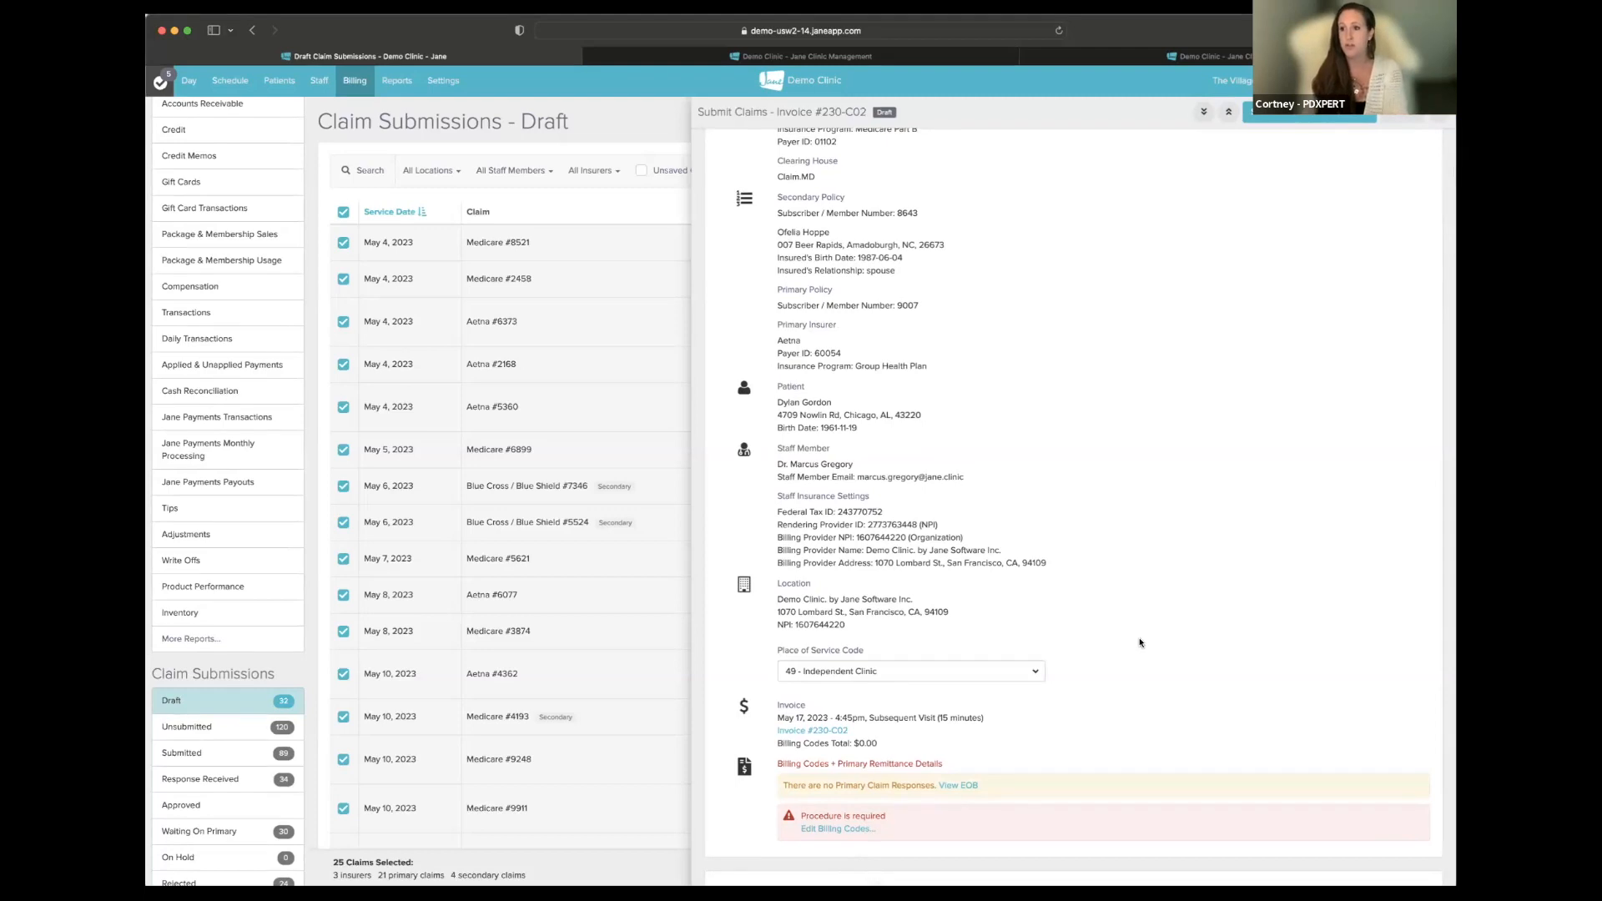
scroll(1167, 604, up, 2)
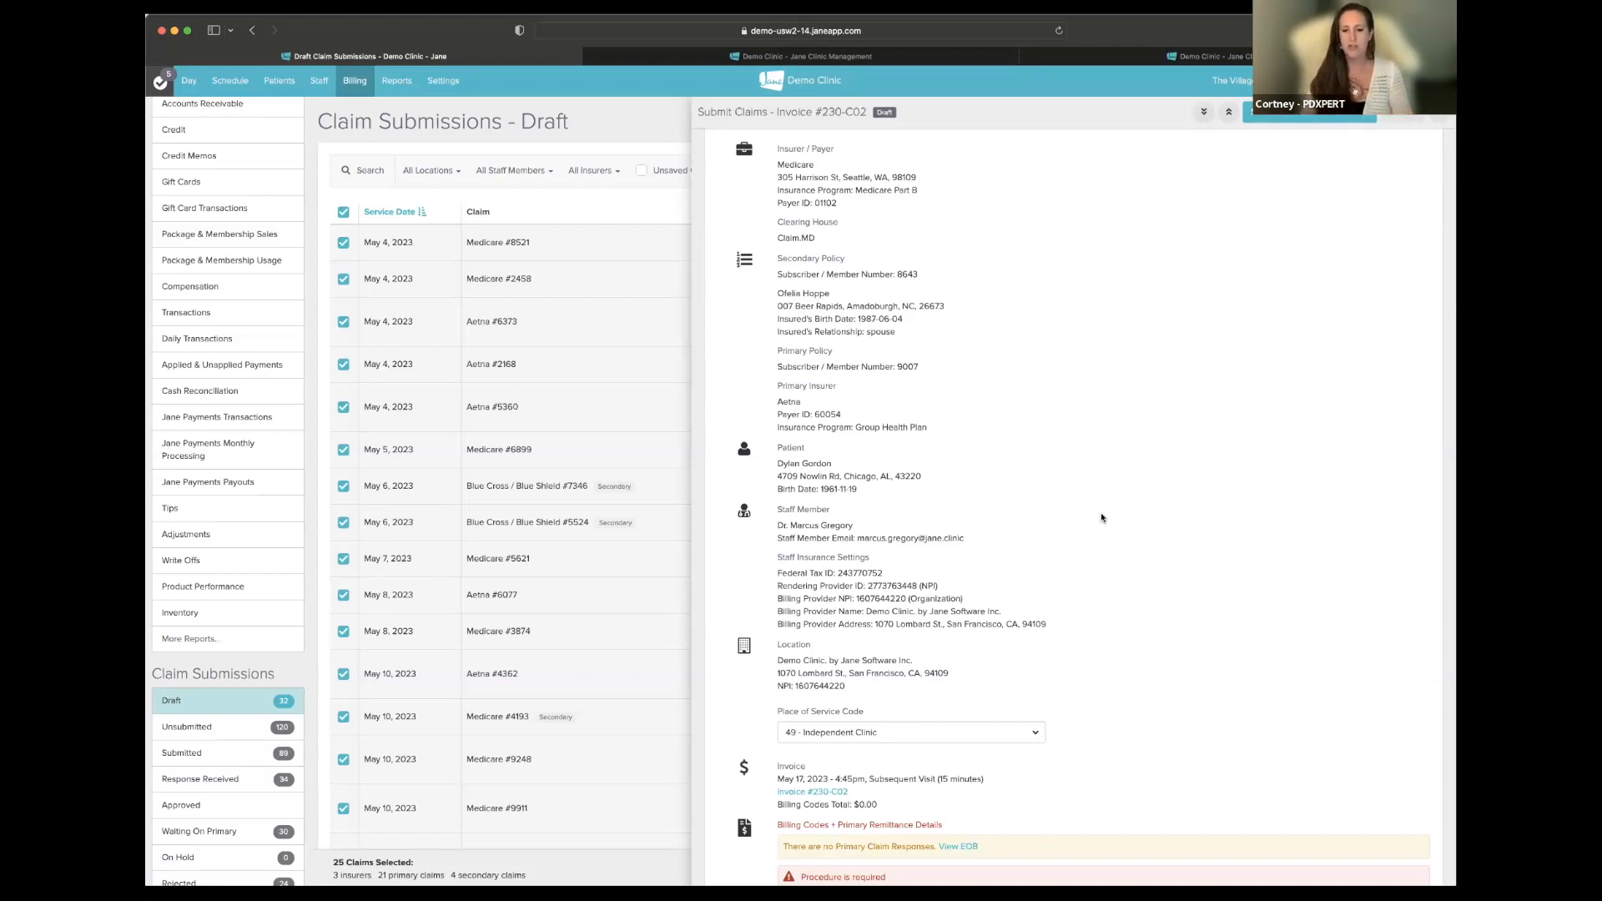
scroll(1101, 517, down, 5)
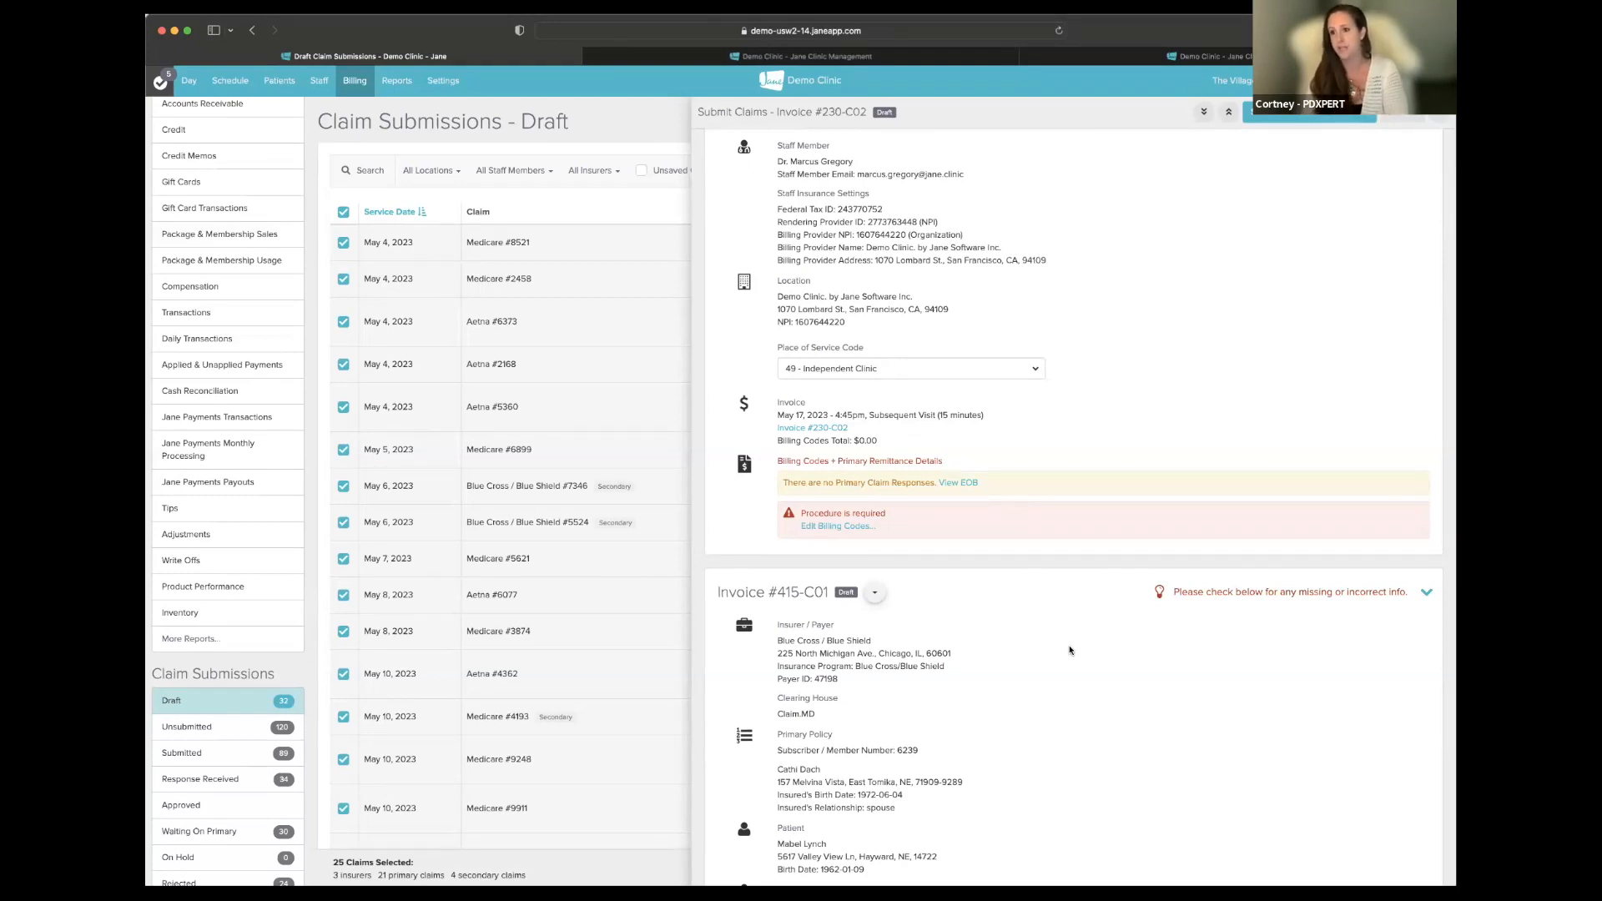
scroll(1070, 655, down, 5)
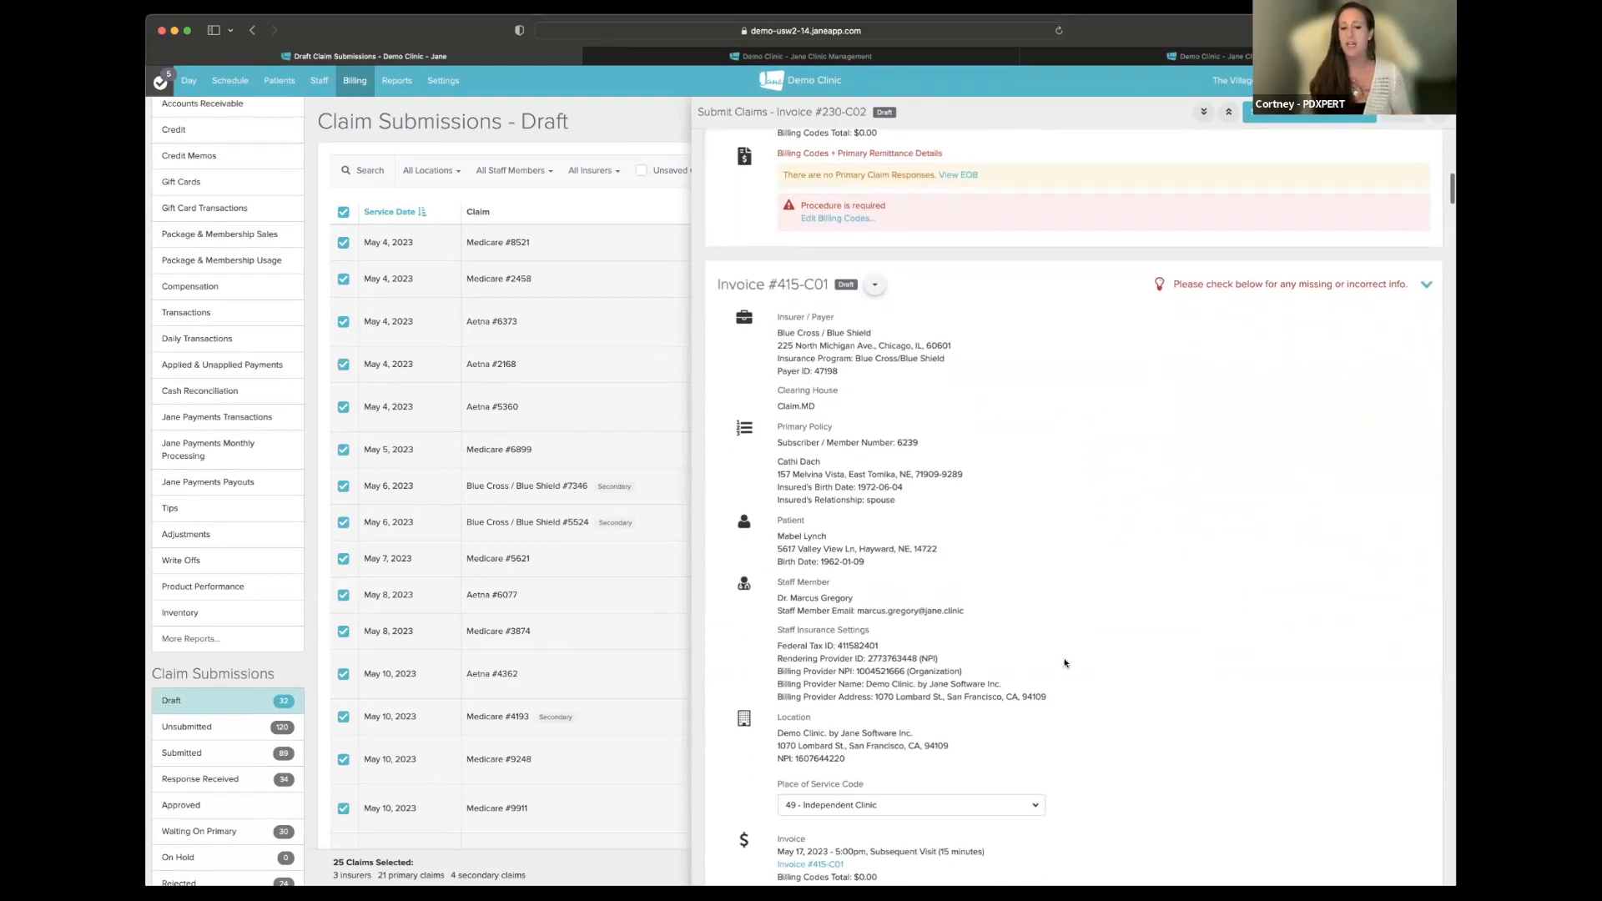
scroll(1069, 654, down, 1)
- Scroll the Submit Claims panel from invoice #415-C01 to Medicare #473-C01, reading the Procedure errors
scroll(1070, 654, down, 4)
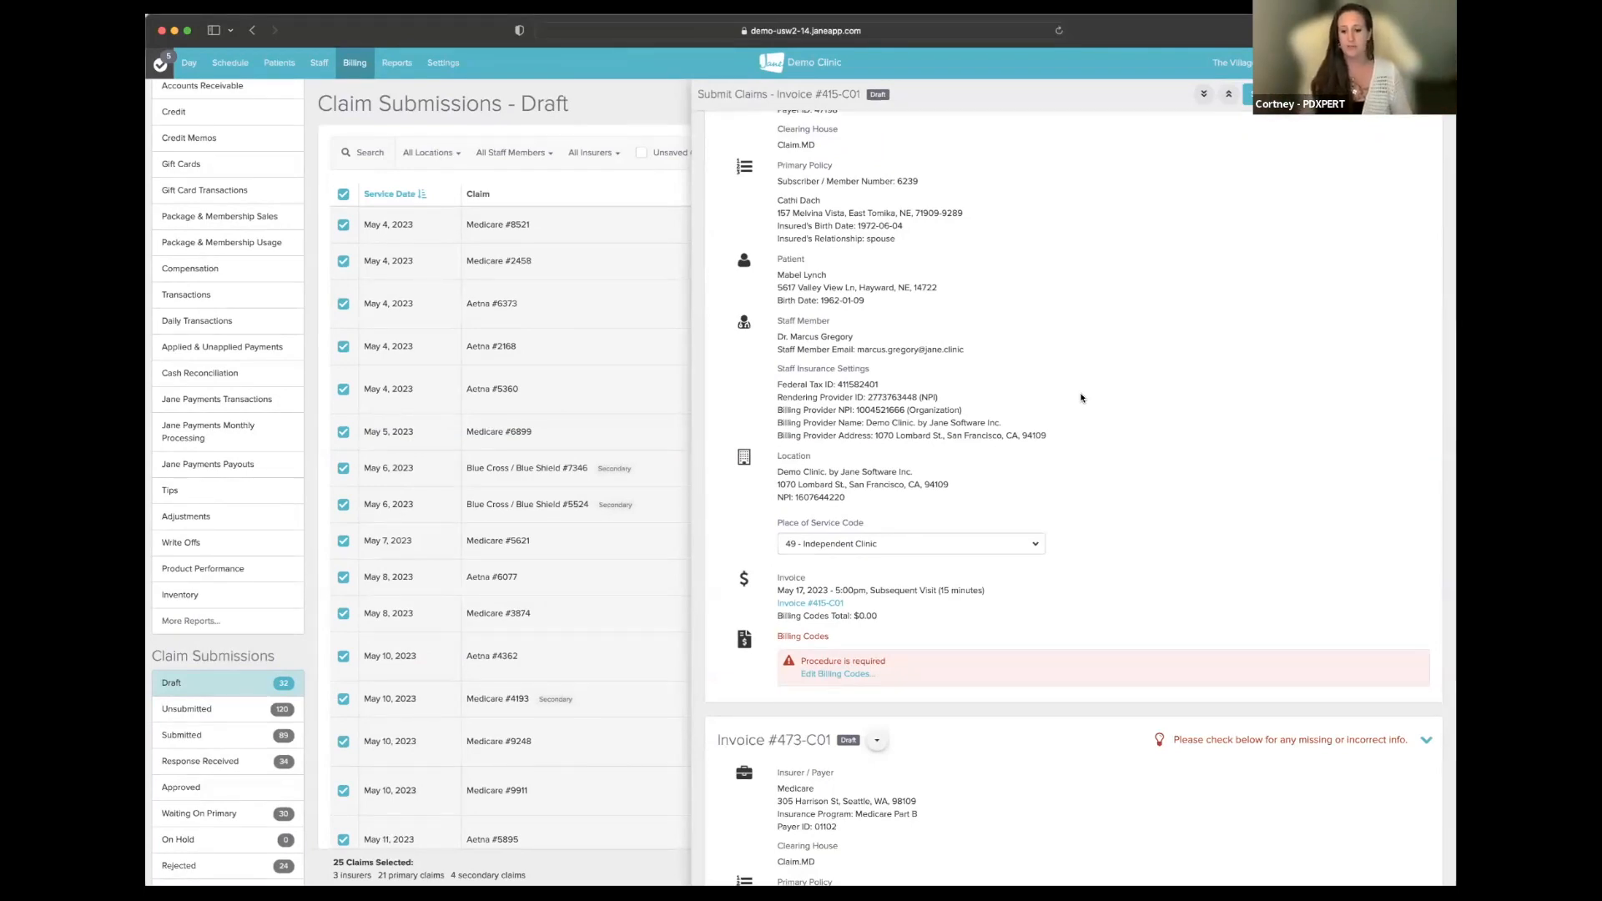
scroll(1106, 388, down, 1)
scroll(1106, 388, up, 5)
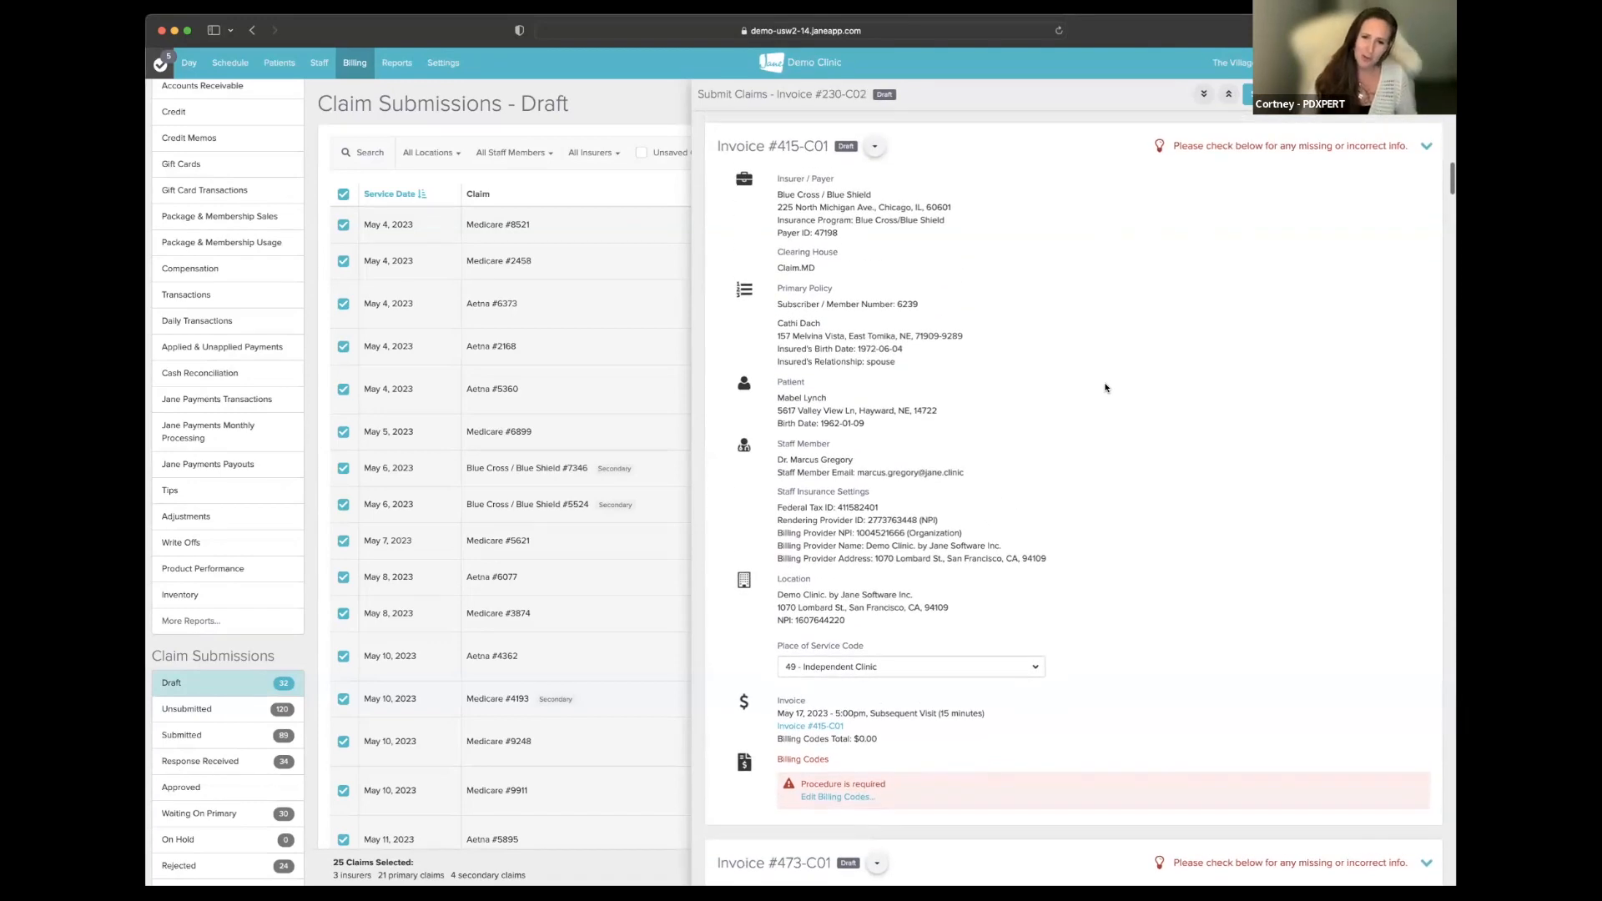
scroll(1105, 388, up, 1)
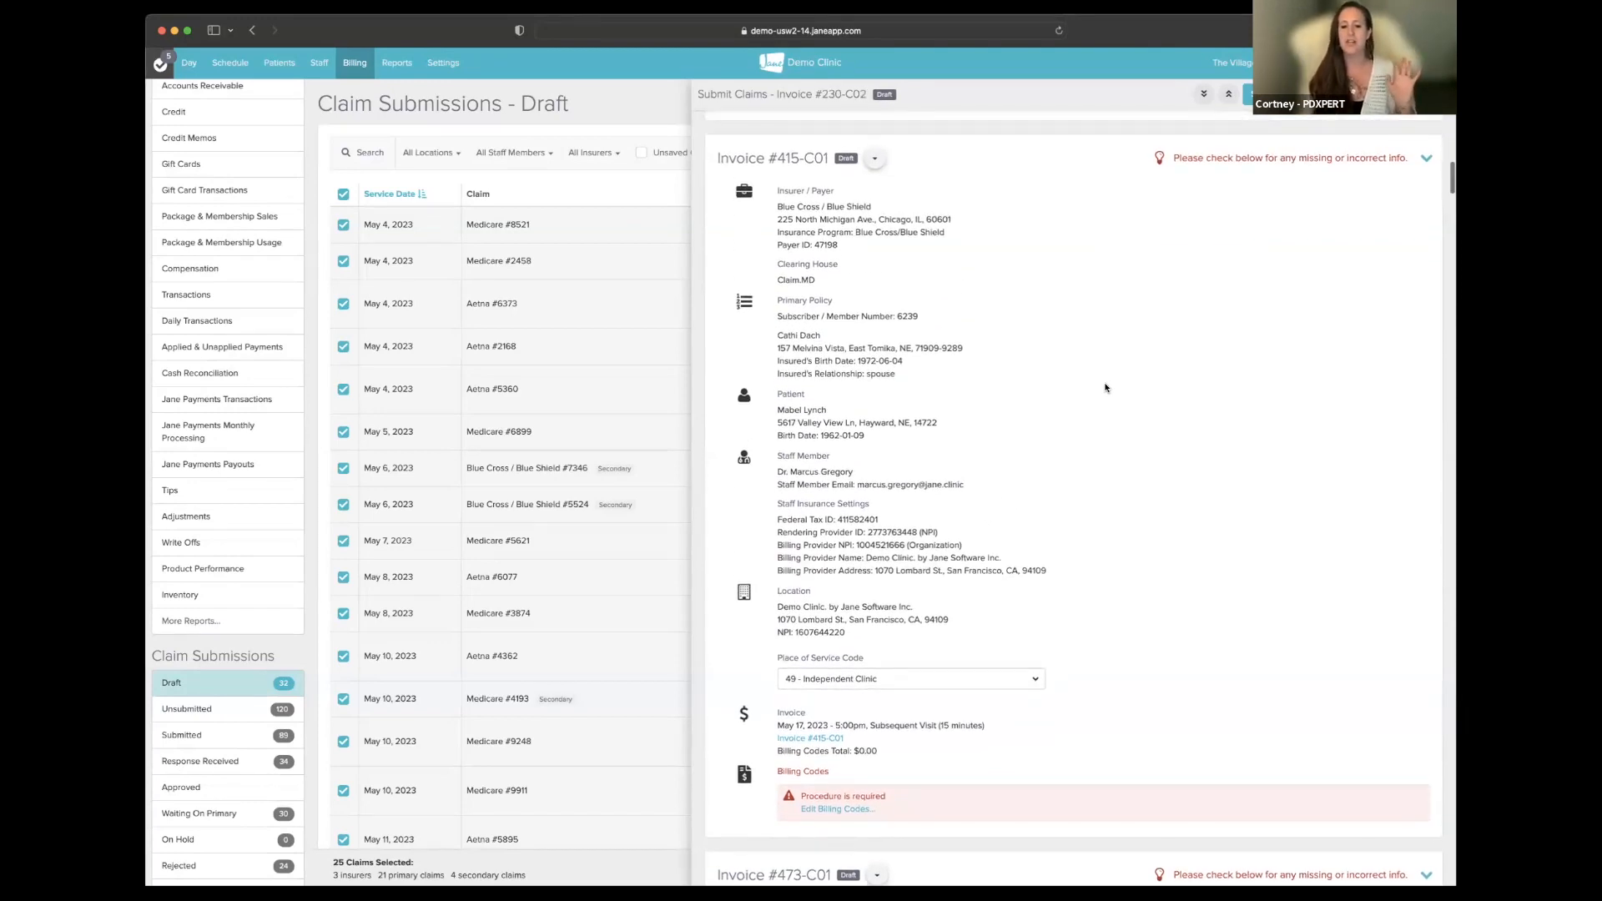
scroll(1106, 387, up, 2)
scroll(1105, 386, down, 2)
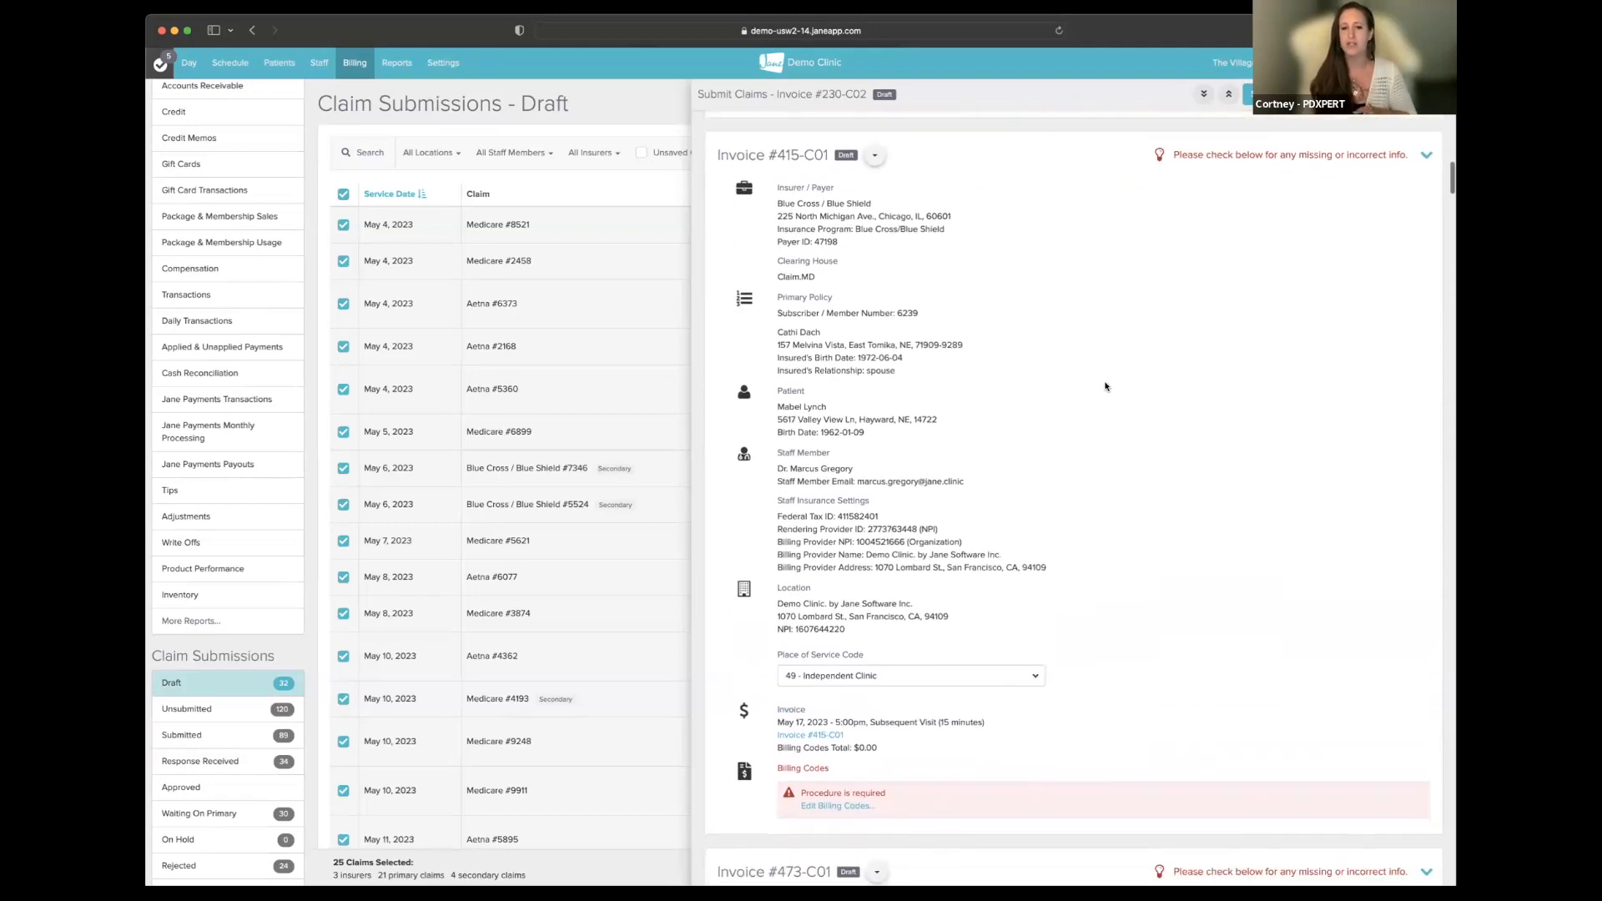
scroll(1105, 388, up, 1)
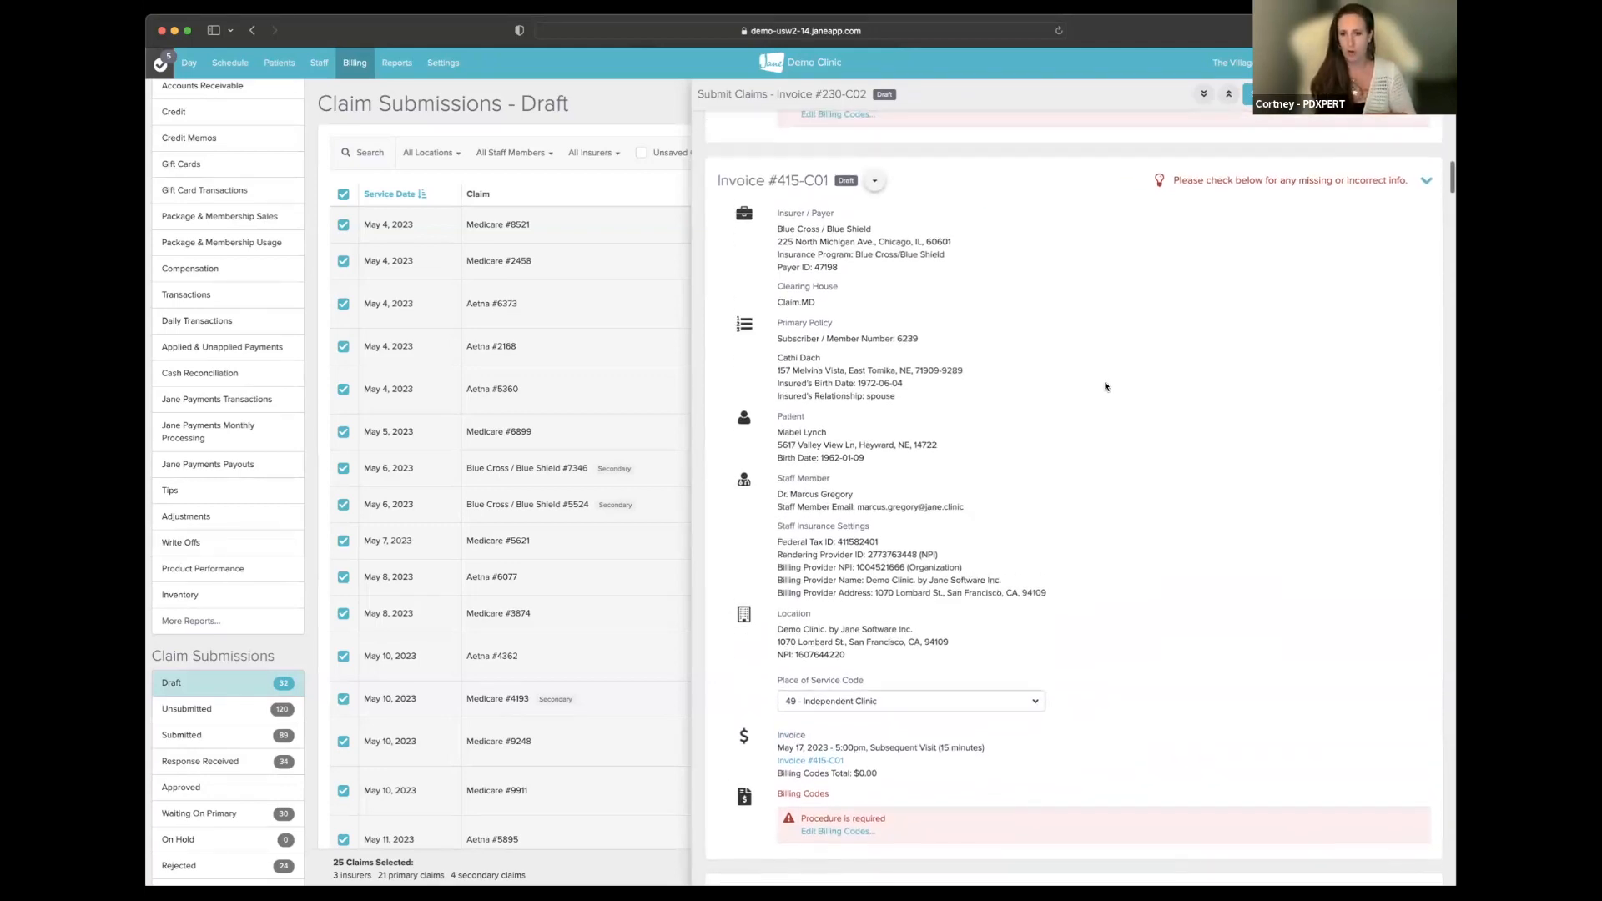
scroll(1105, 387, down, 1)
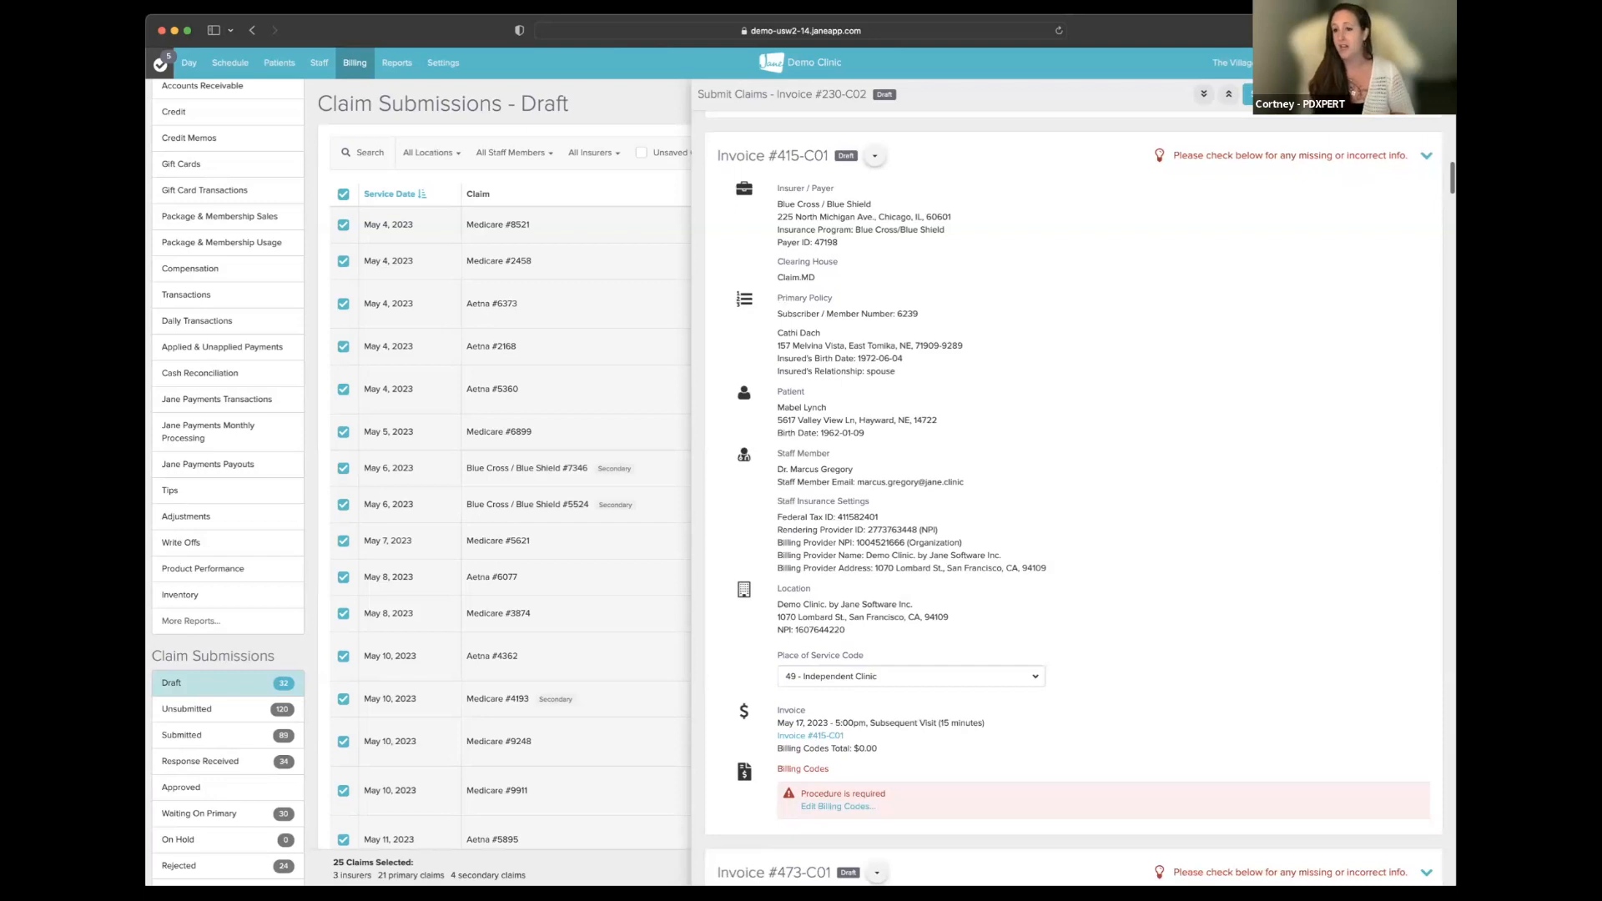
scroll(1195, 423, down, 4)
scroll(1194, 423, down, 15)
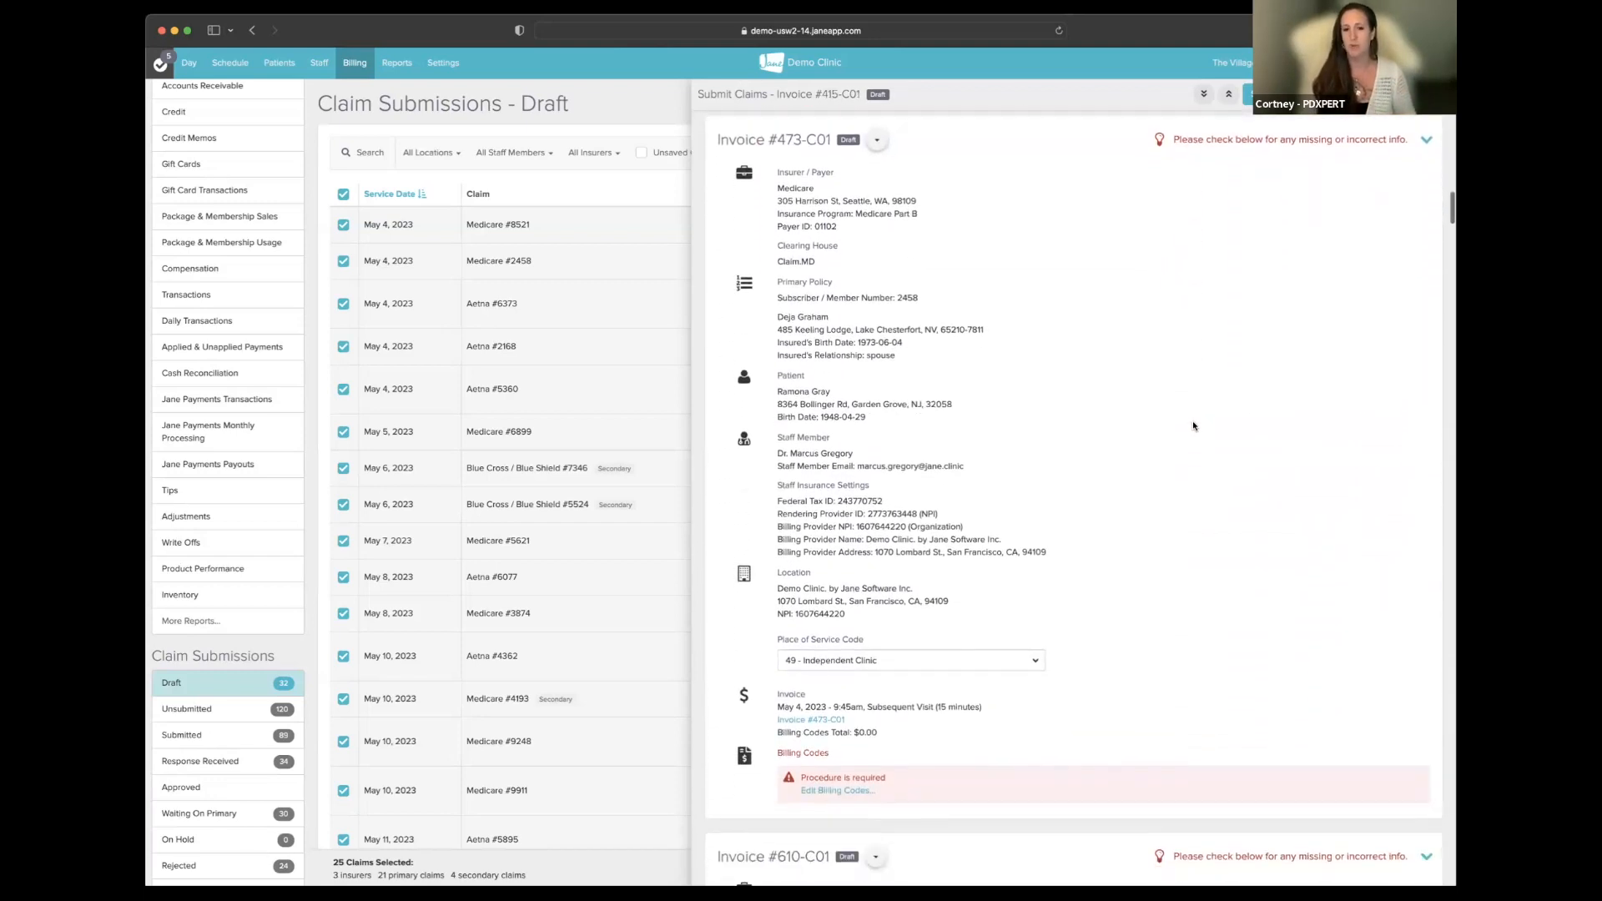
scroll(1193, 424, down, 1)
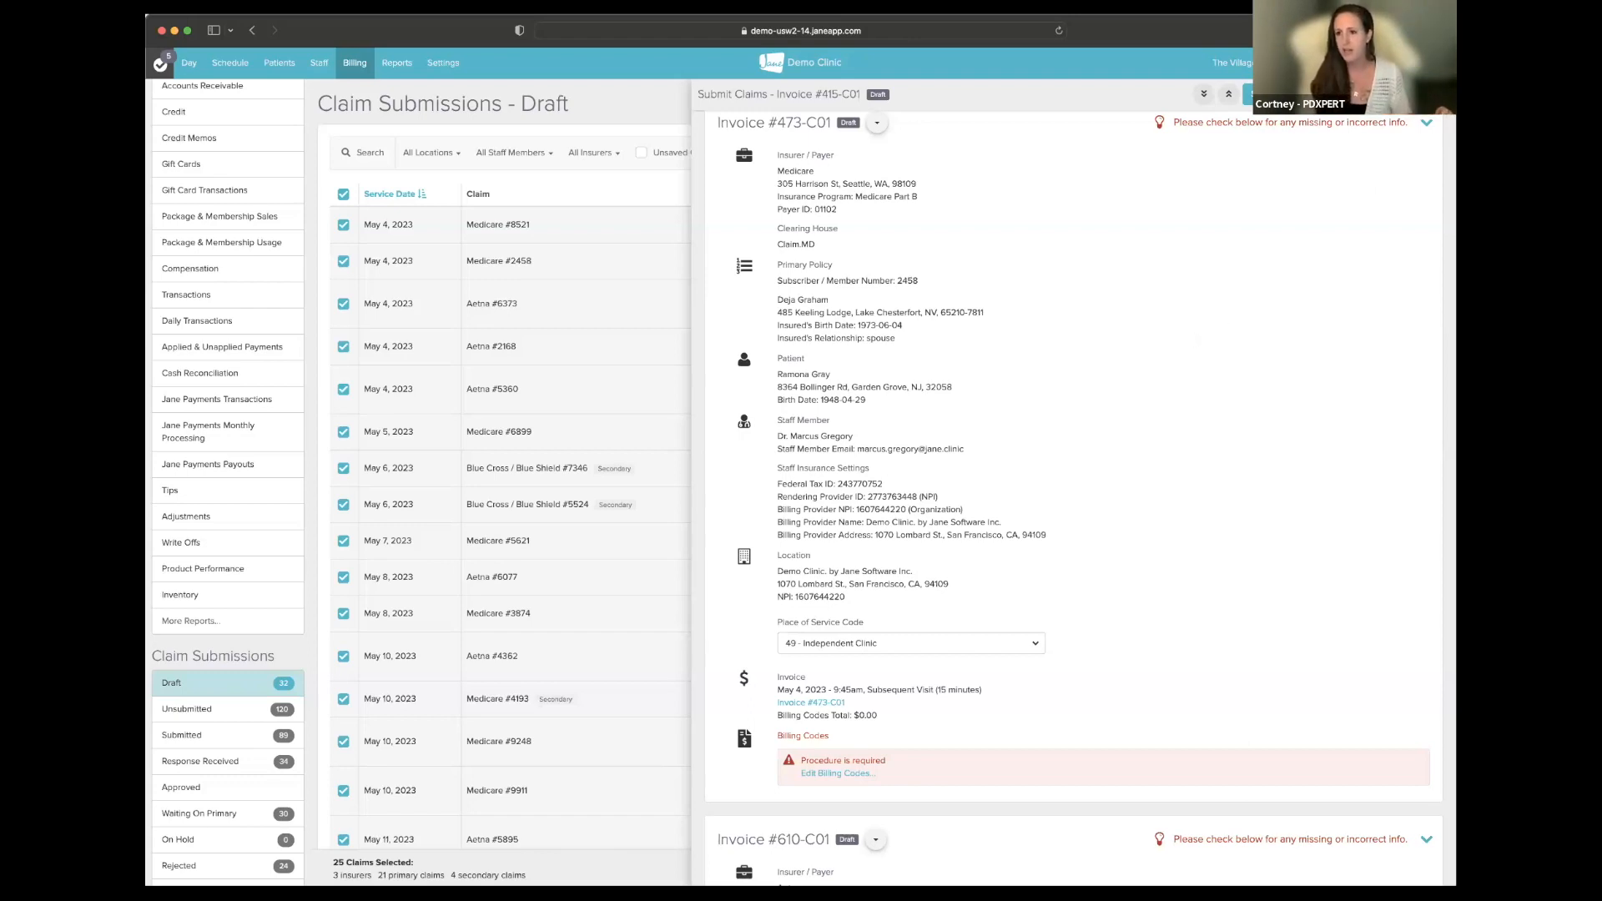
click(1427, 95)
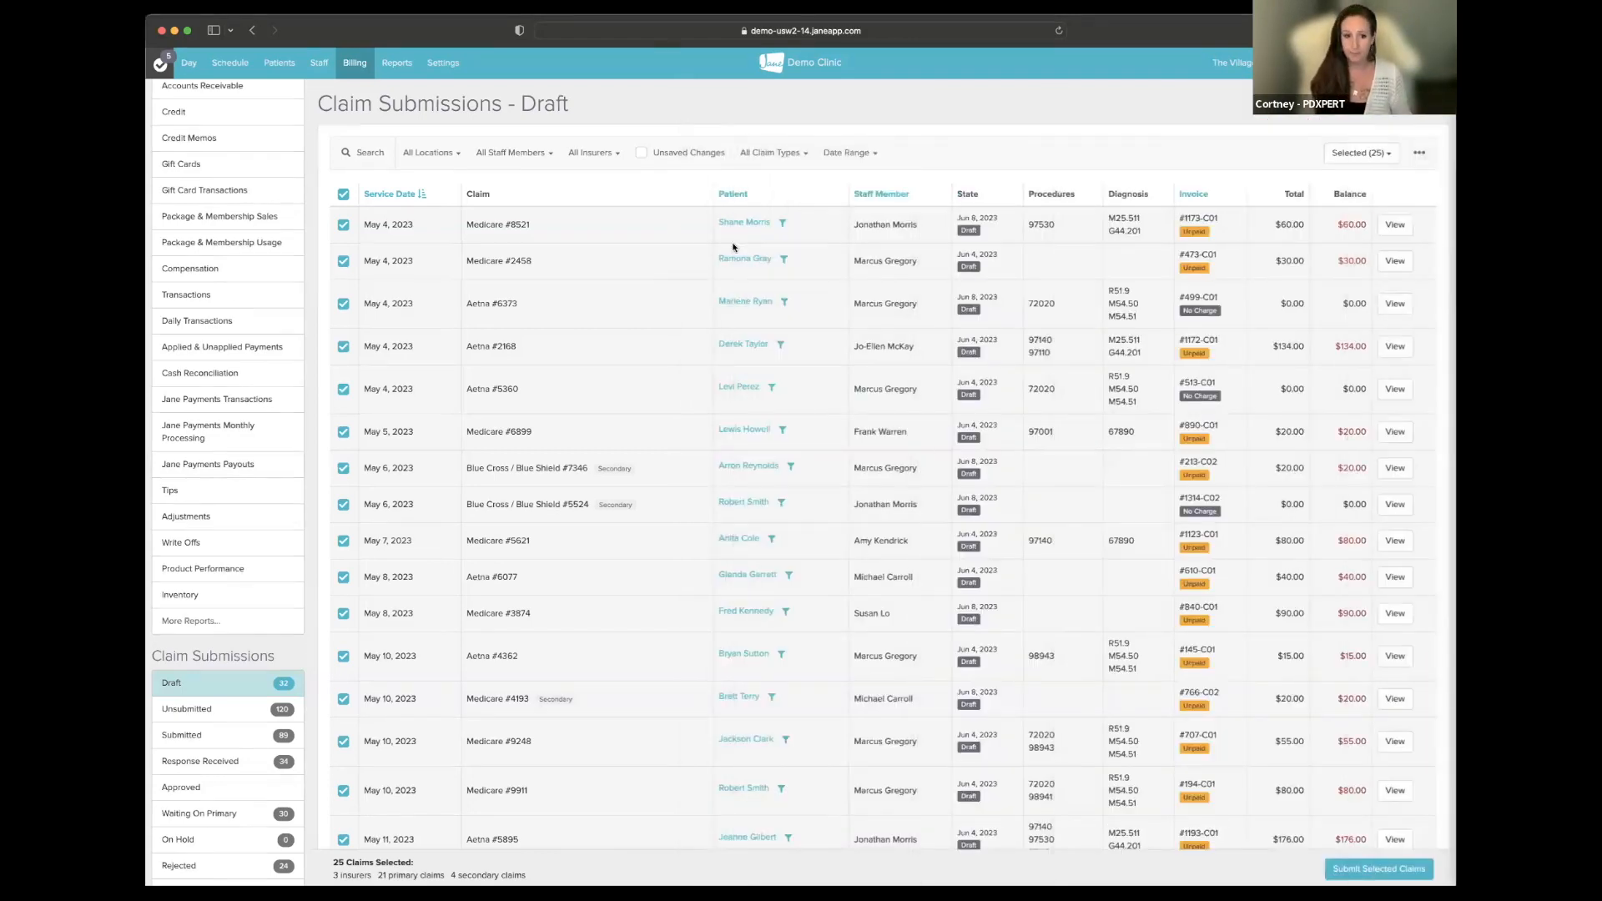
click(341, 197)
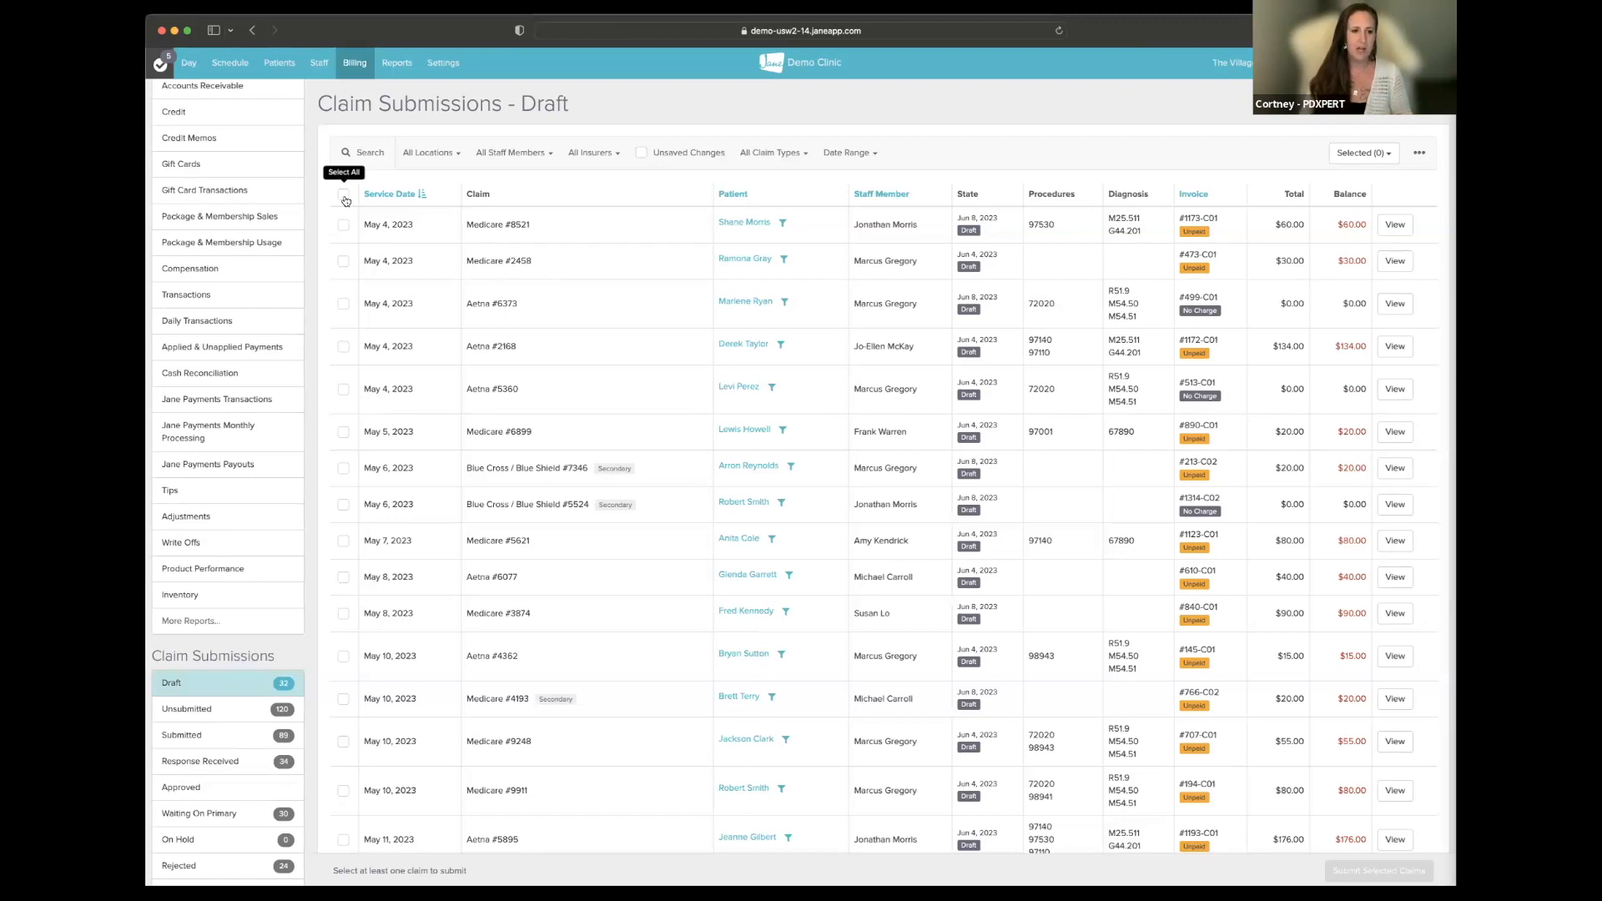
click(343, 303)
click(343, 347)
click(343, 389)
click(344, 433)
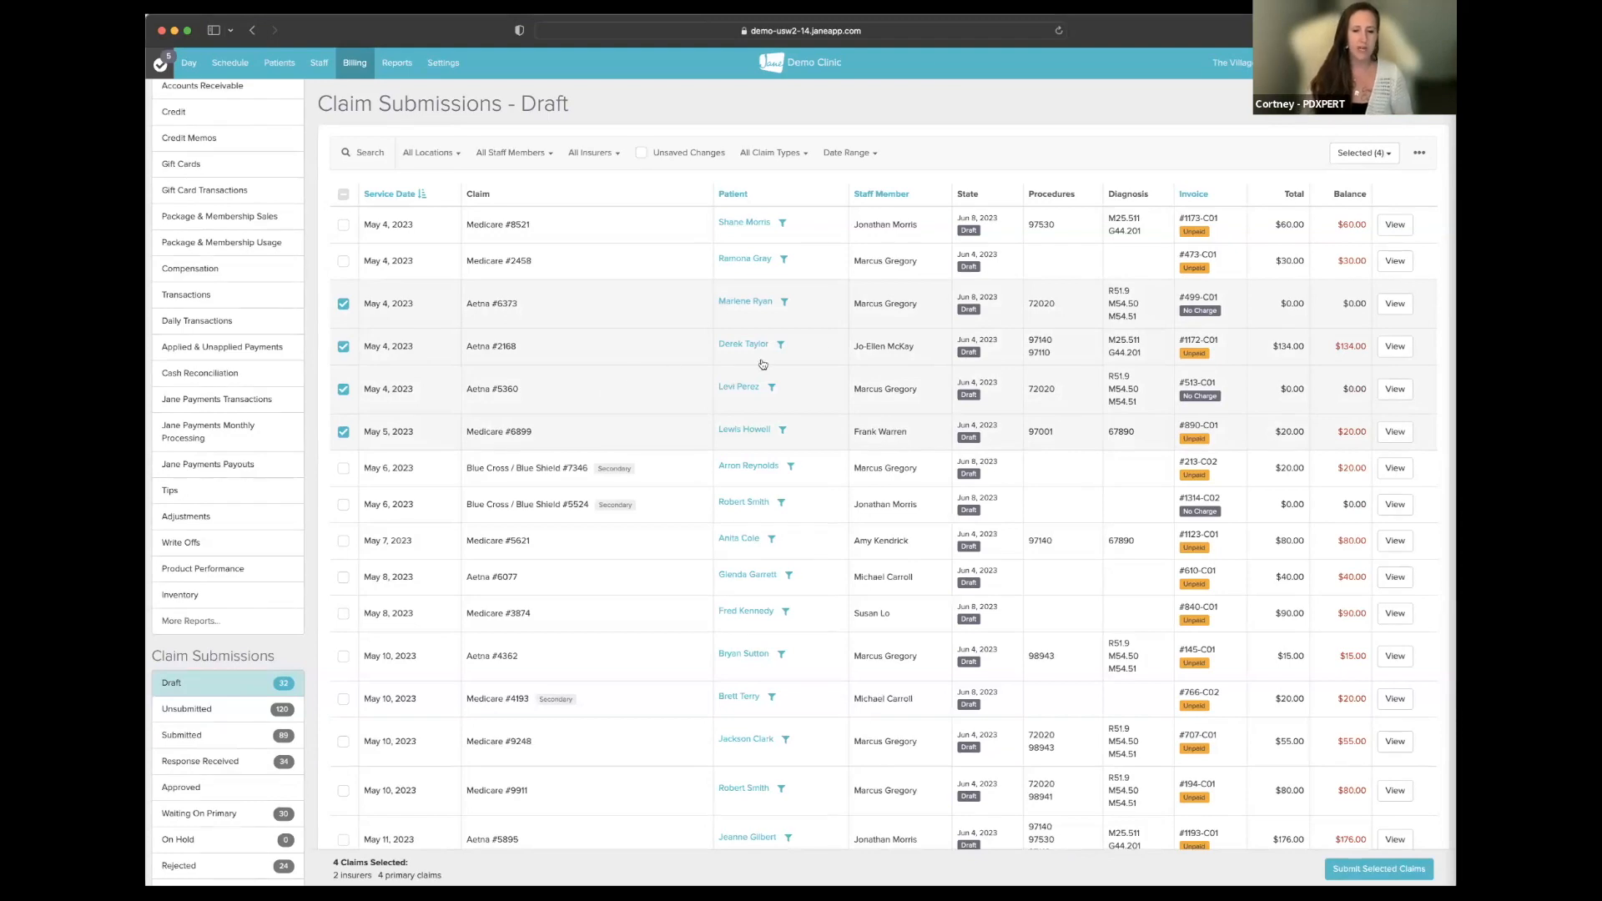
click(1347, 156)
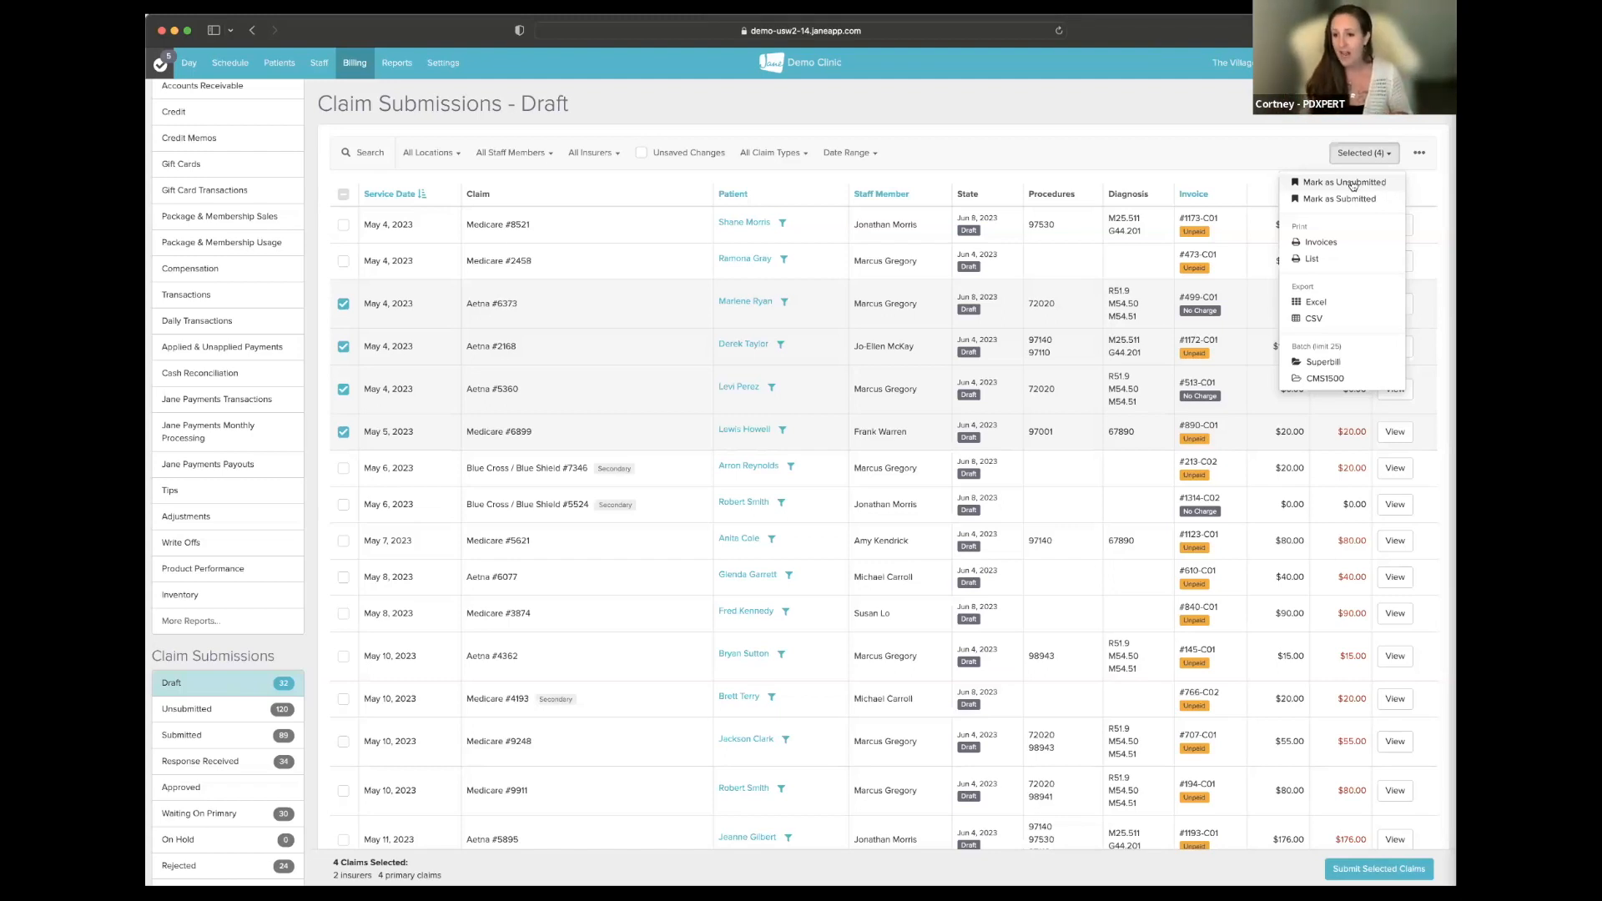
- Mark the four selected claims as unsubmitted, then view the Unsubmitted claims list
click(1352, 184)
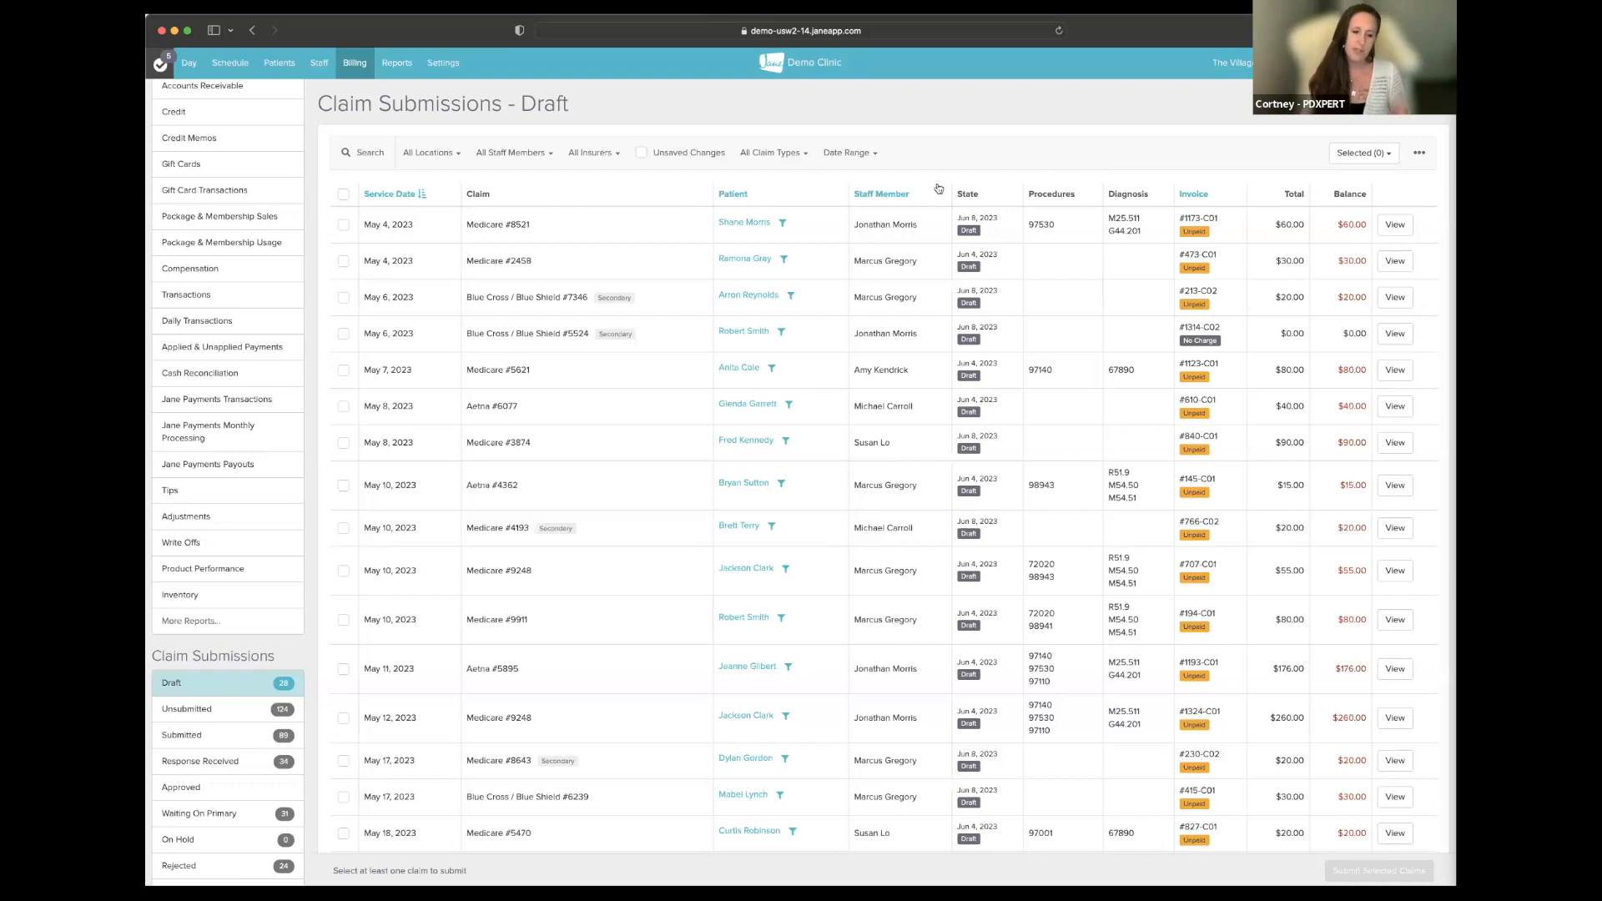
click(237, 715)
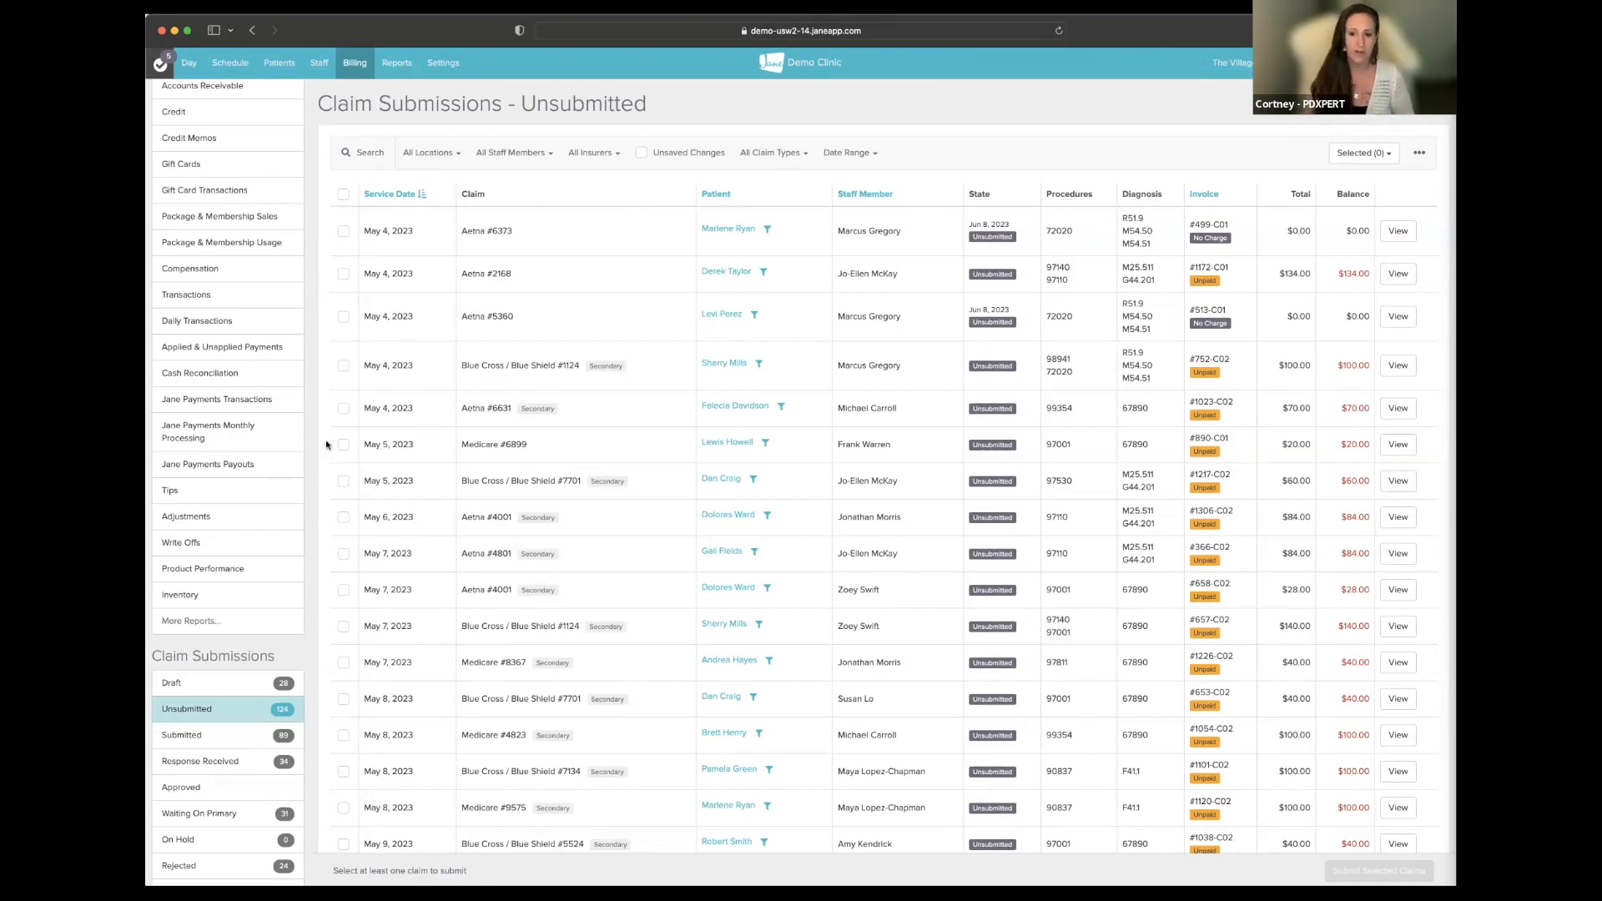
- Open the All Claim Types filter on the Unsubmitted claims list
click(791, 152)
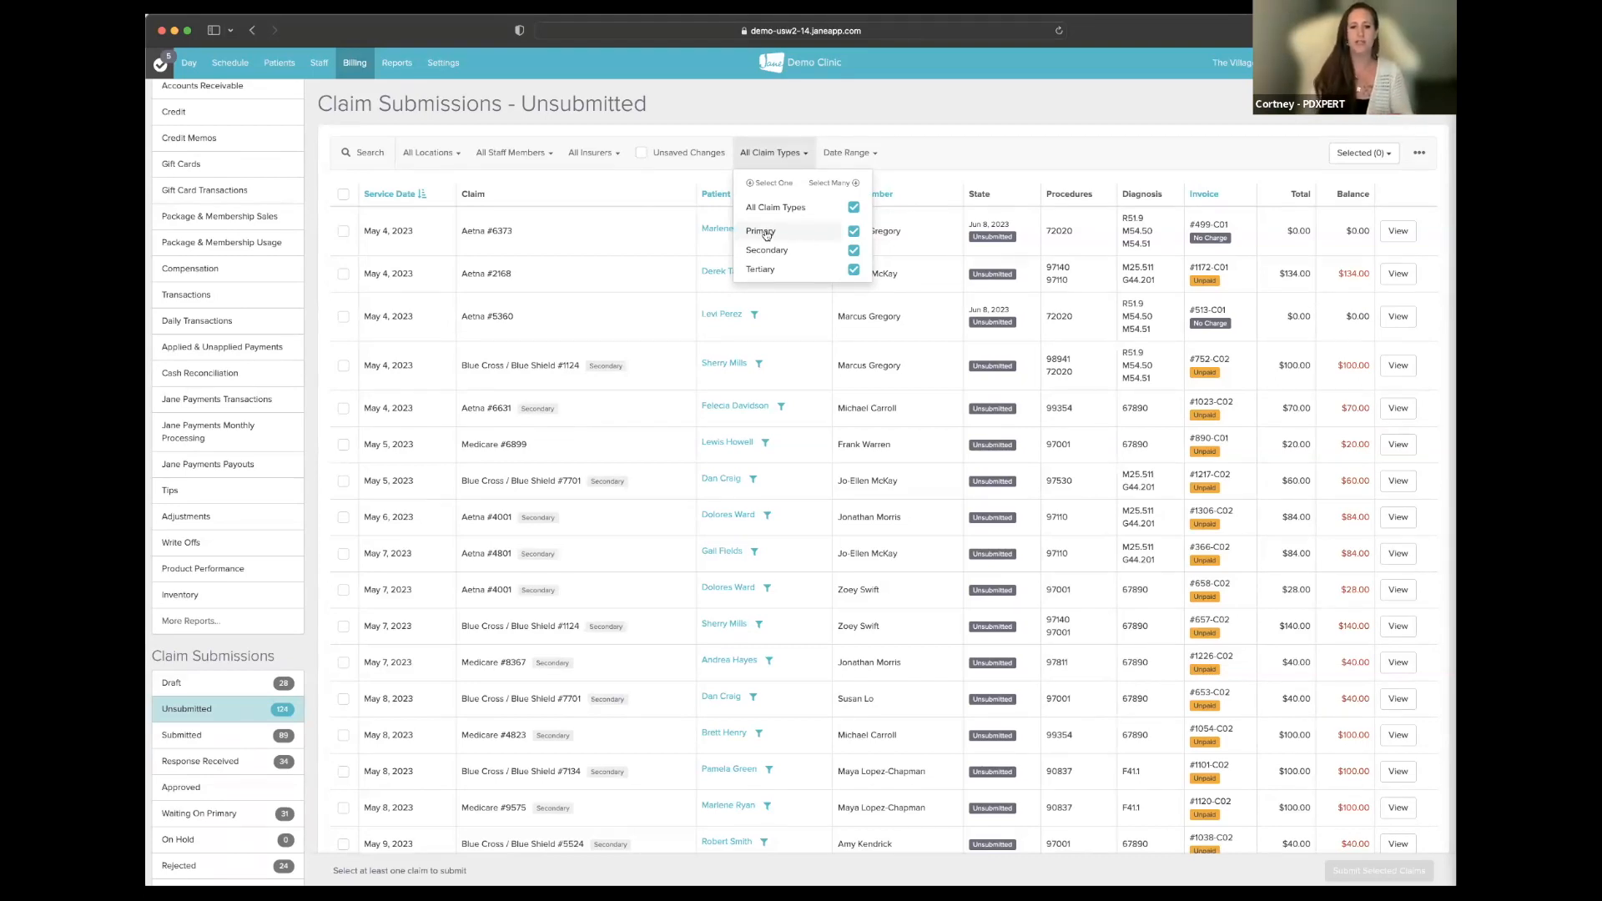
- Filter the unsubmitted claims to the Primary claim type
click(762, 232)
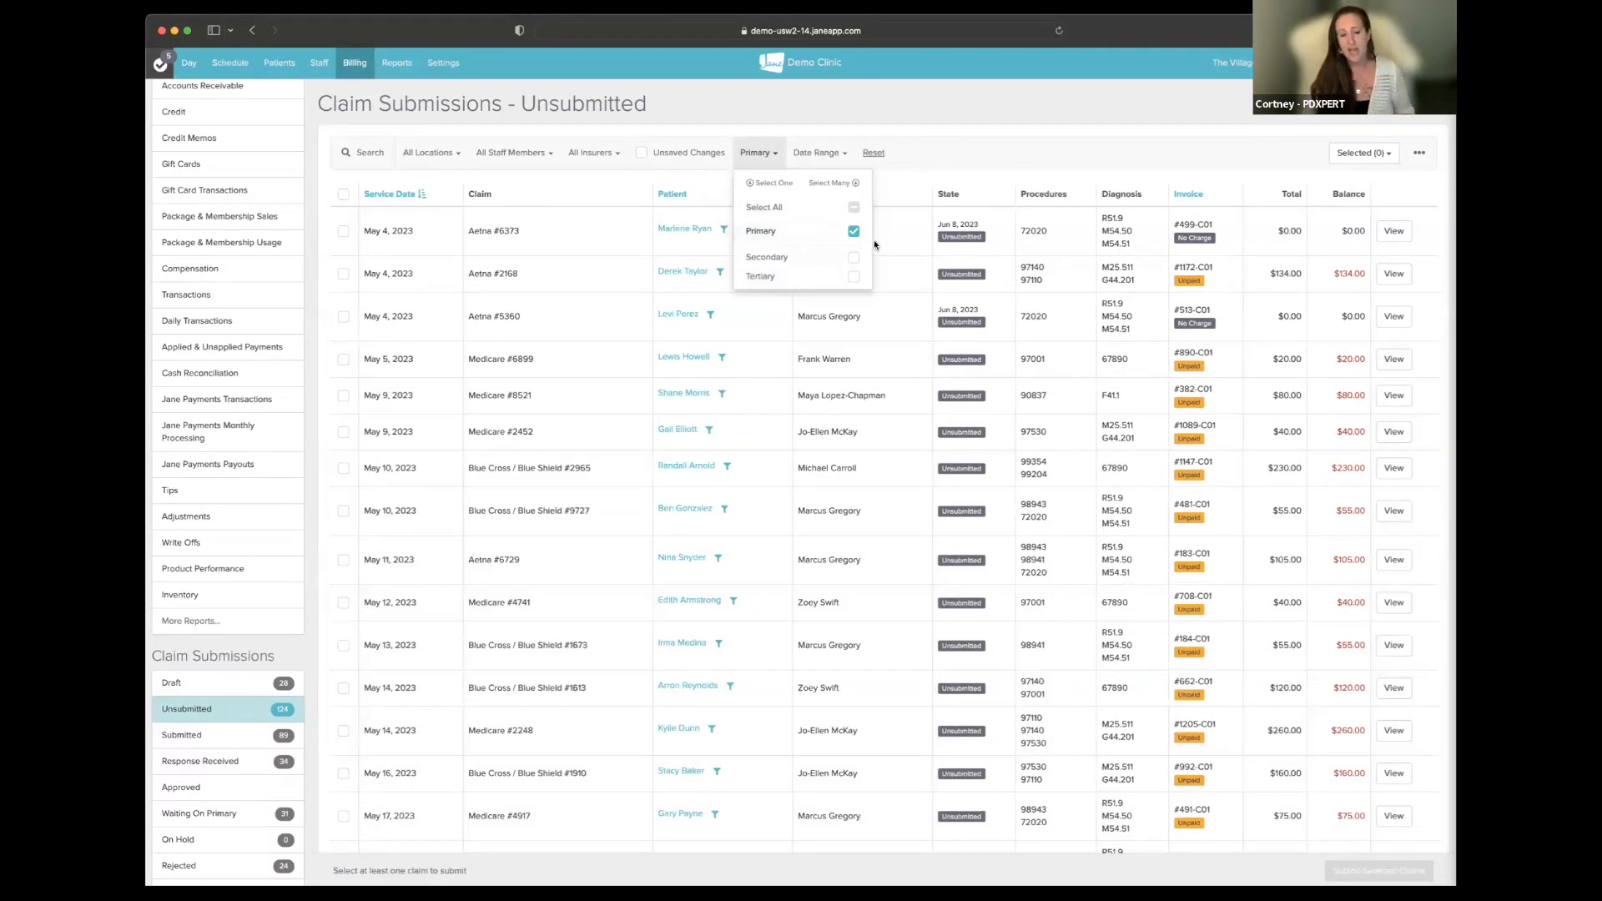
click(961, 142)
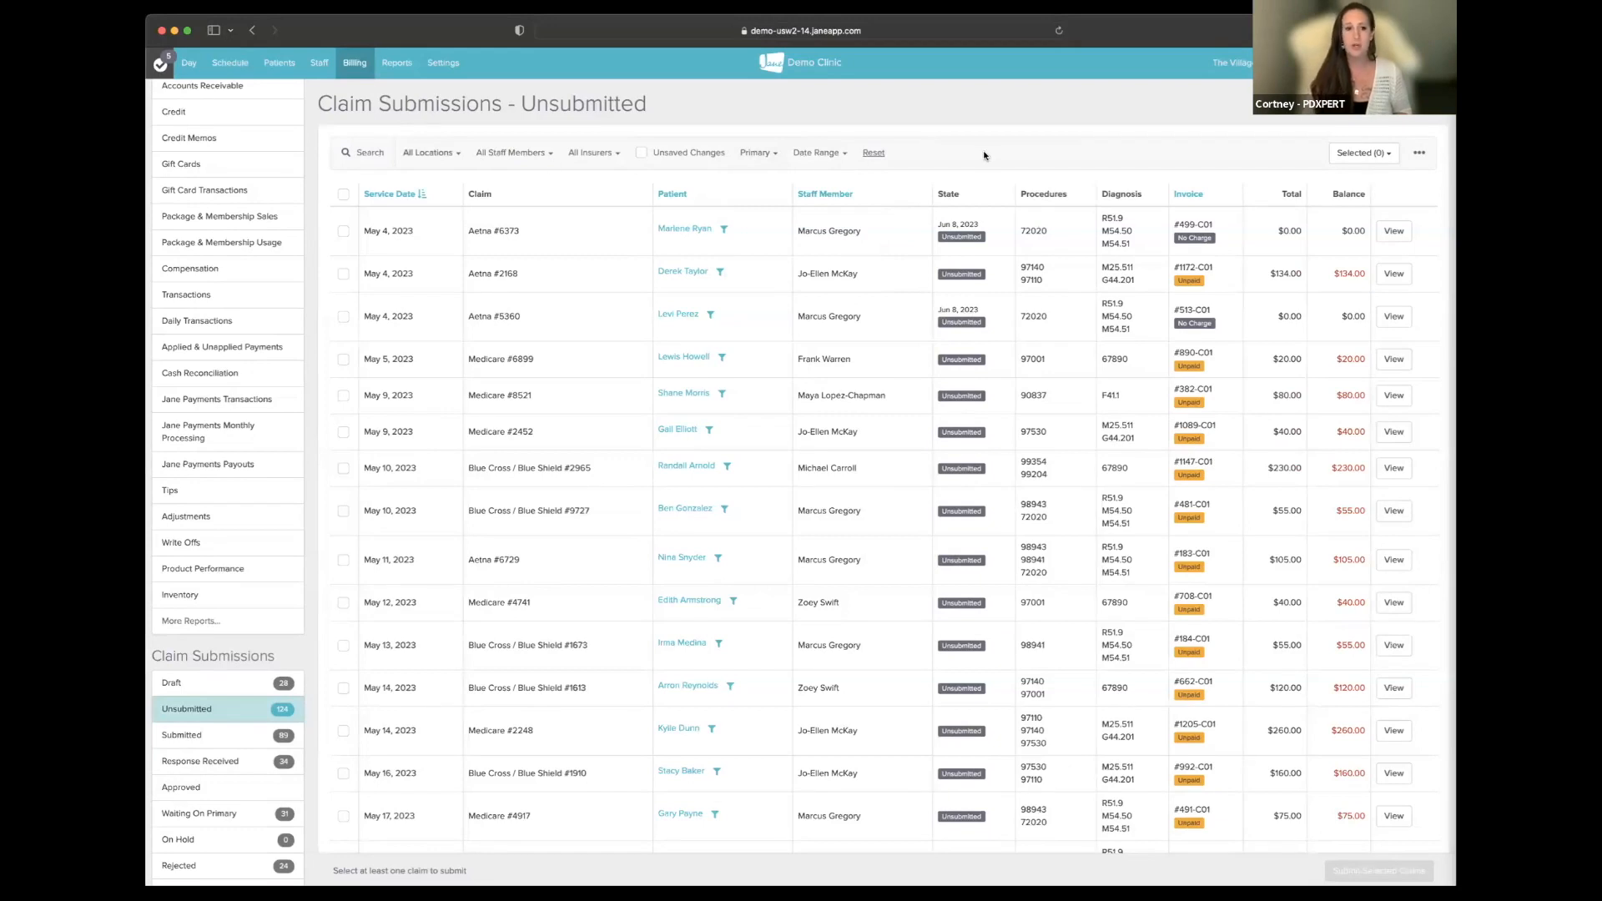
click(600, 160)
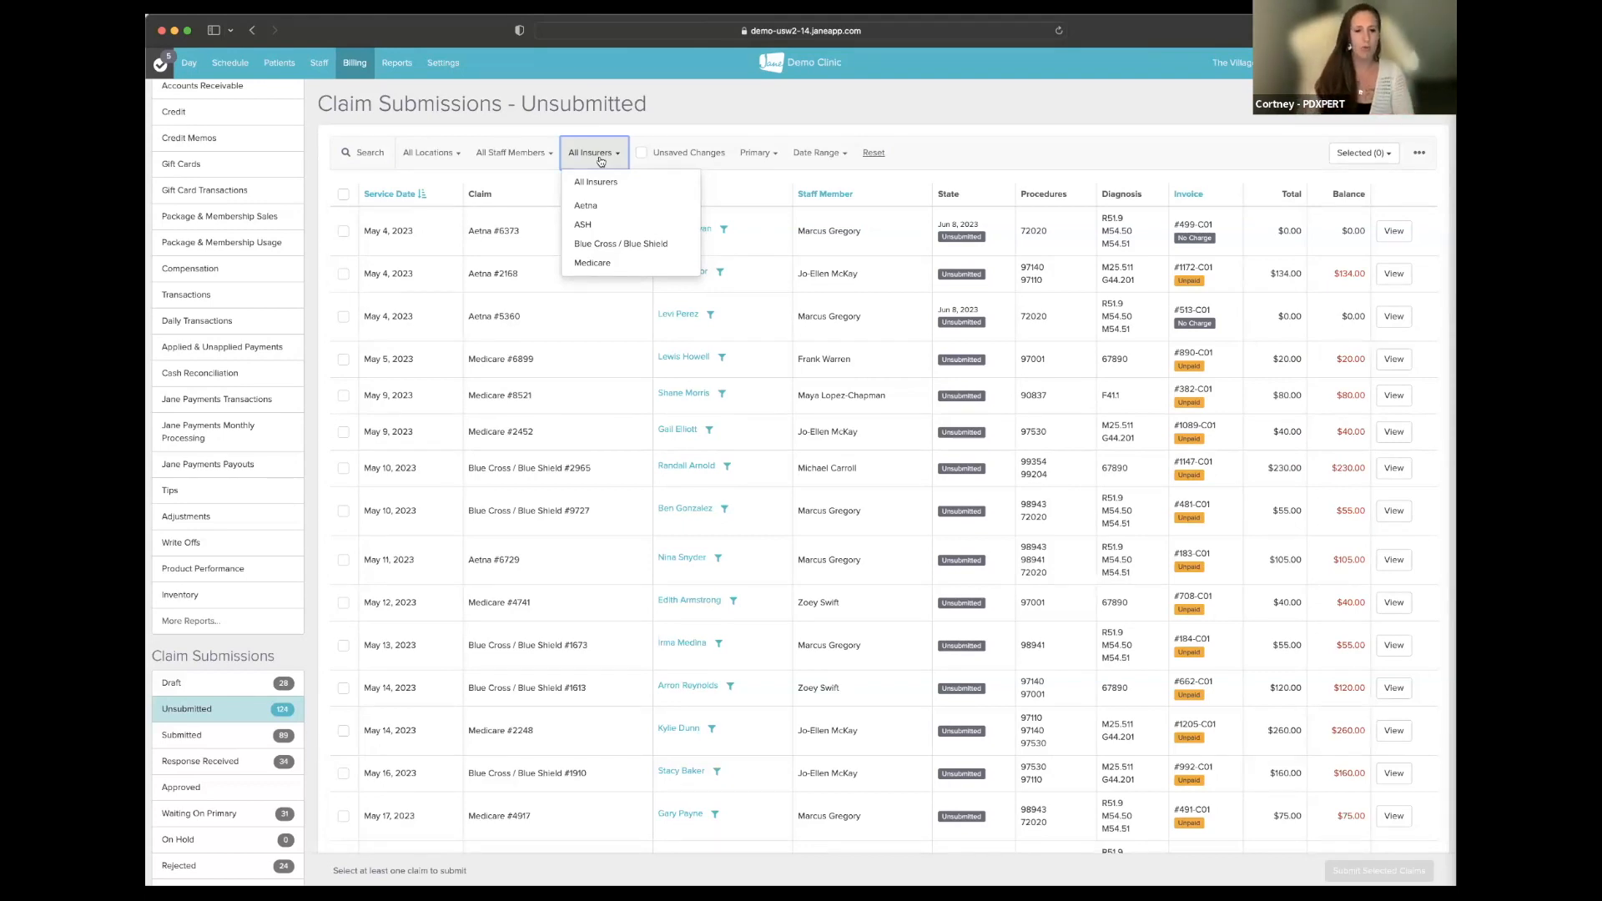
click(601, 262)
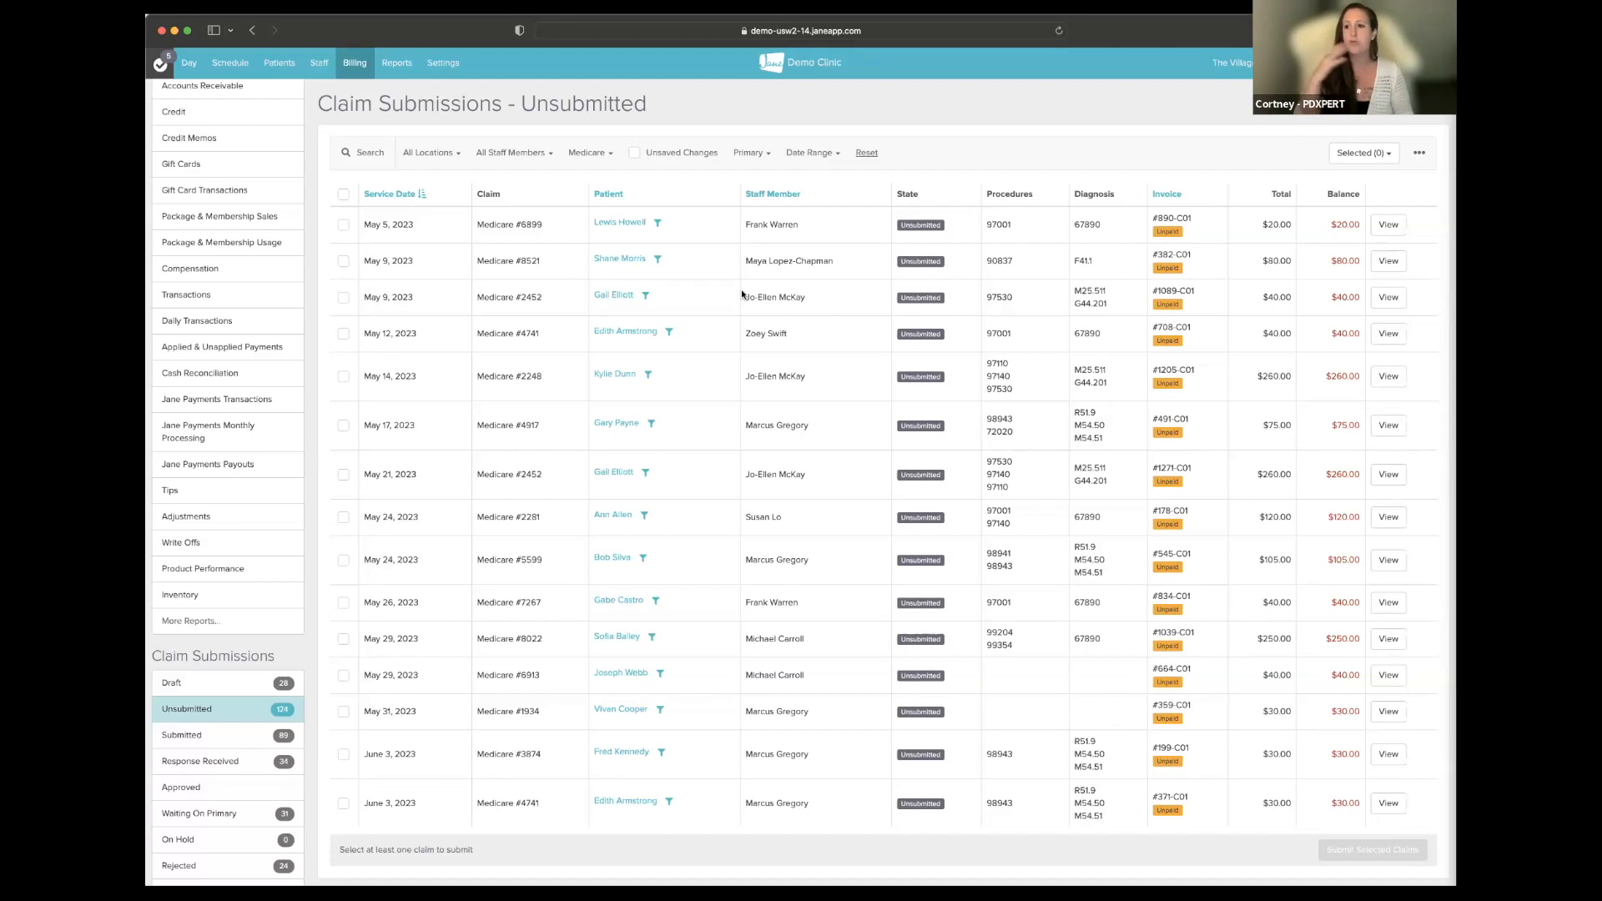
click(609, 149)
click(594, 179)
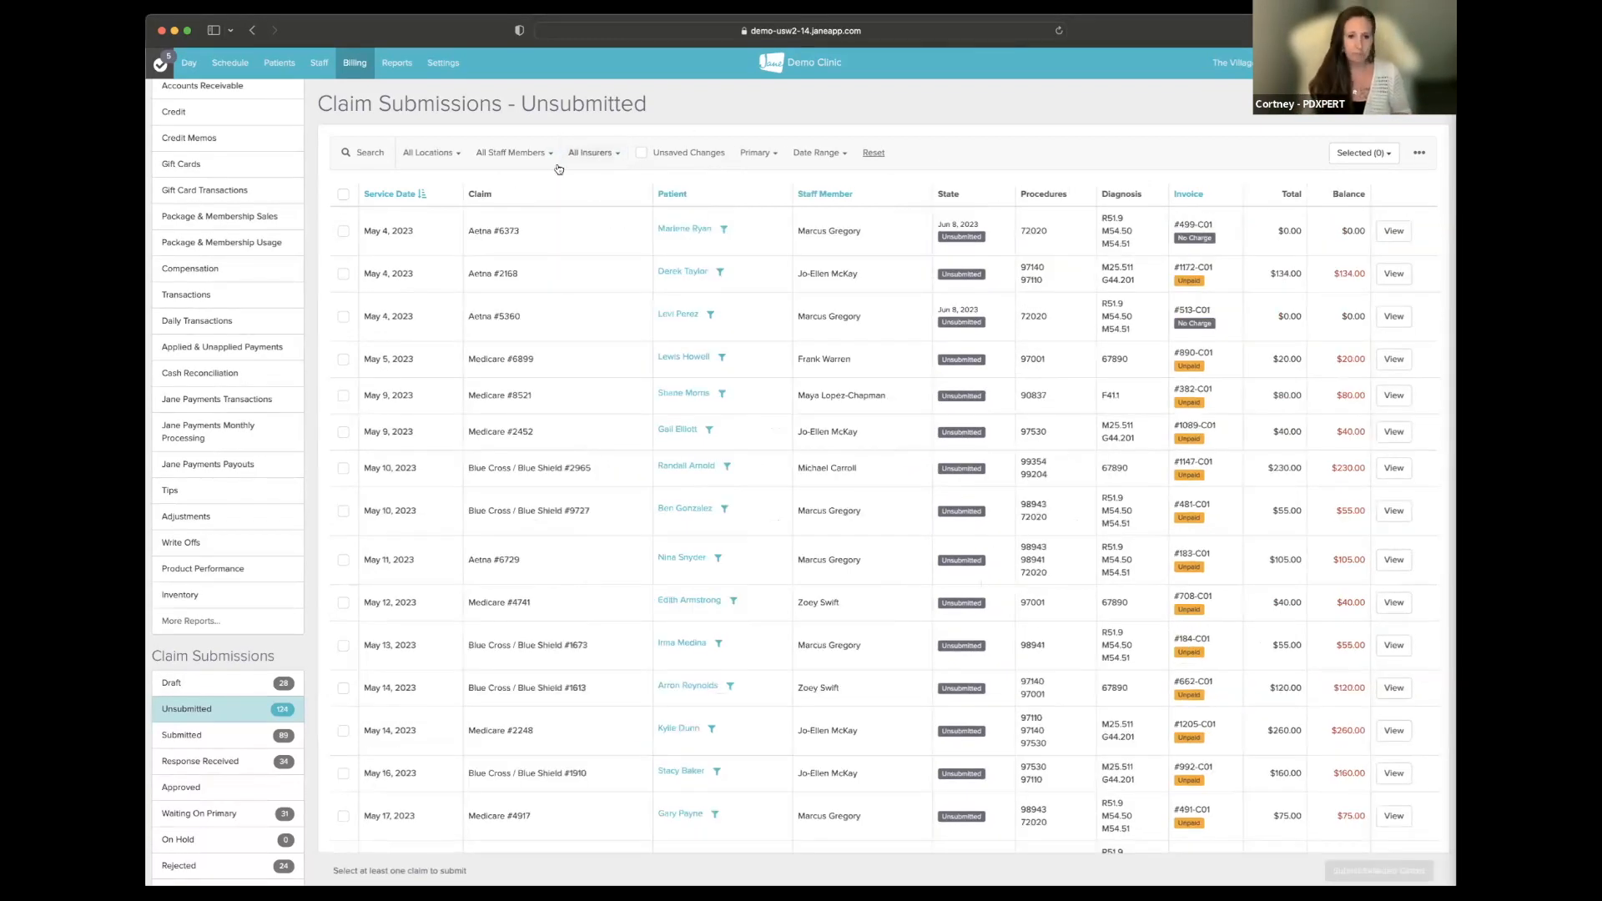
click(534, 157)
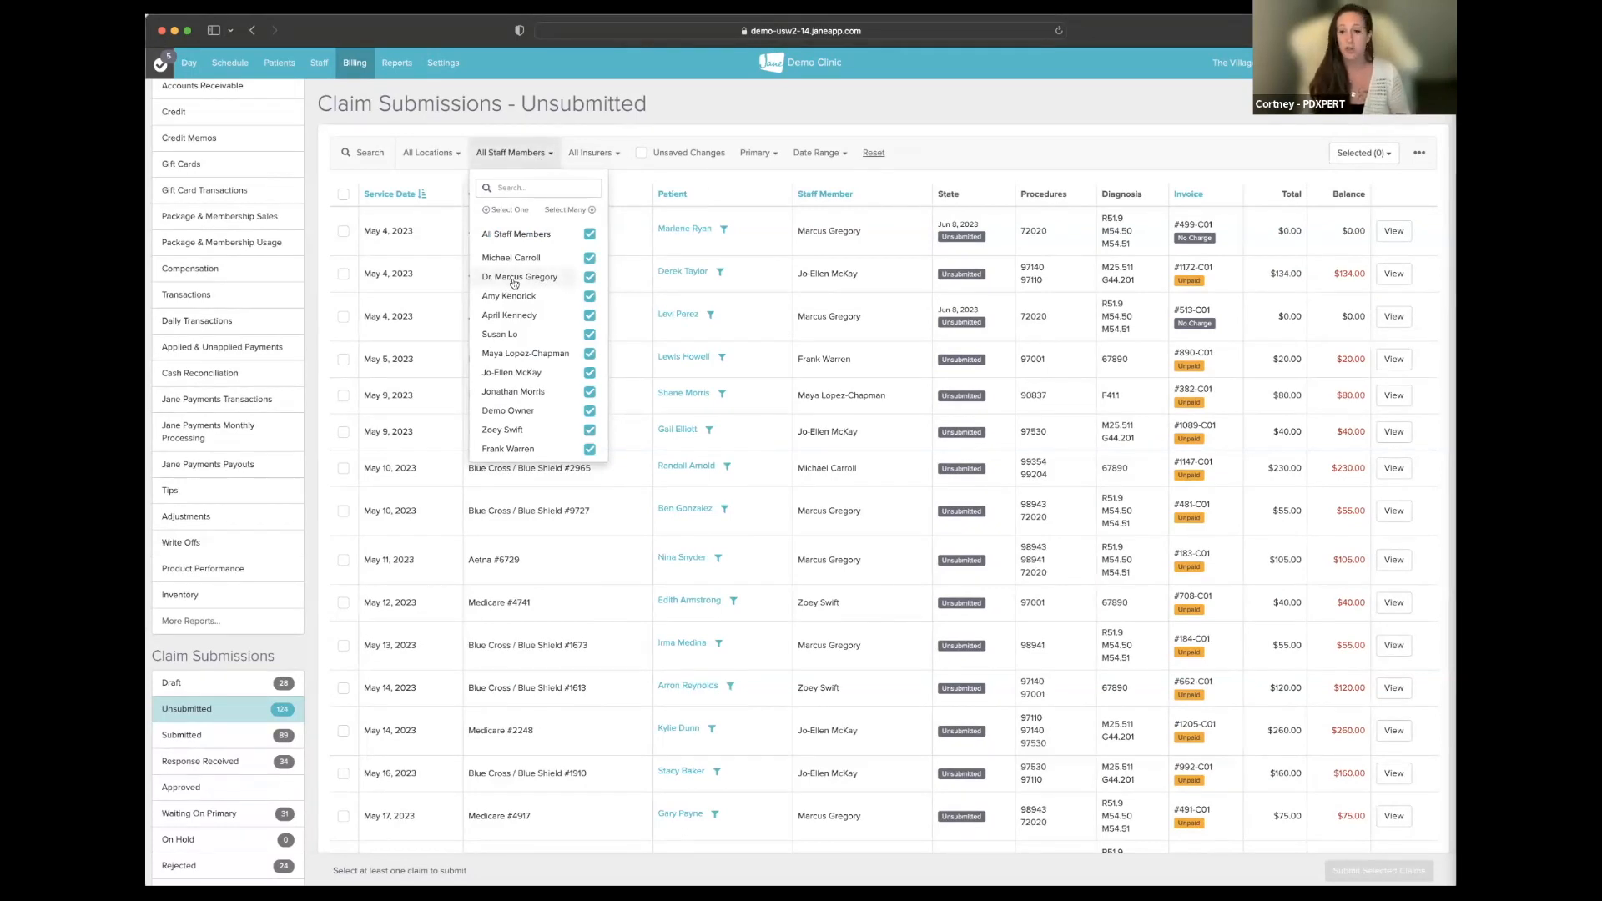
click(729, 128)
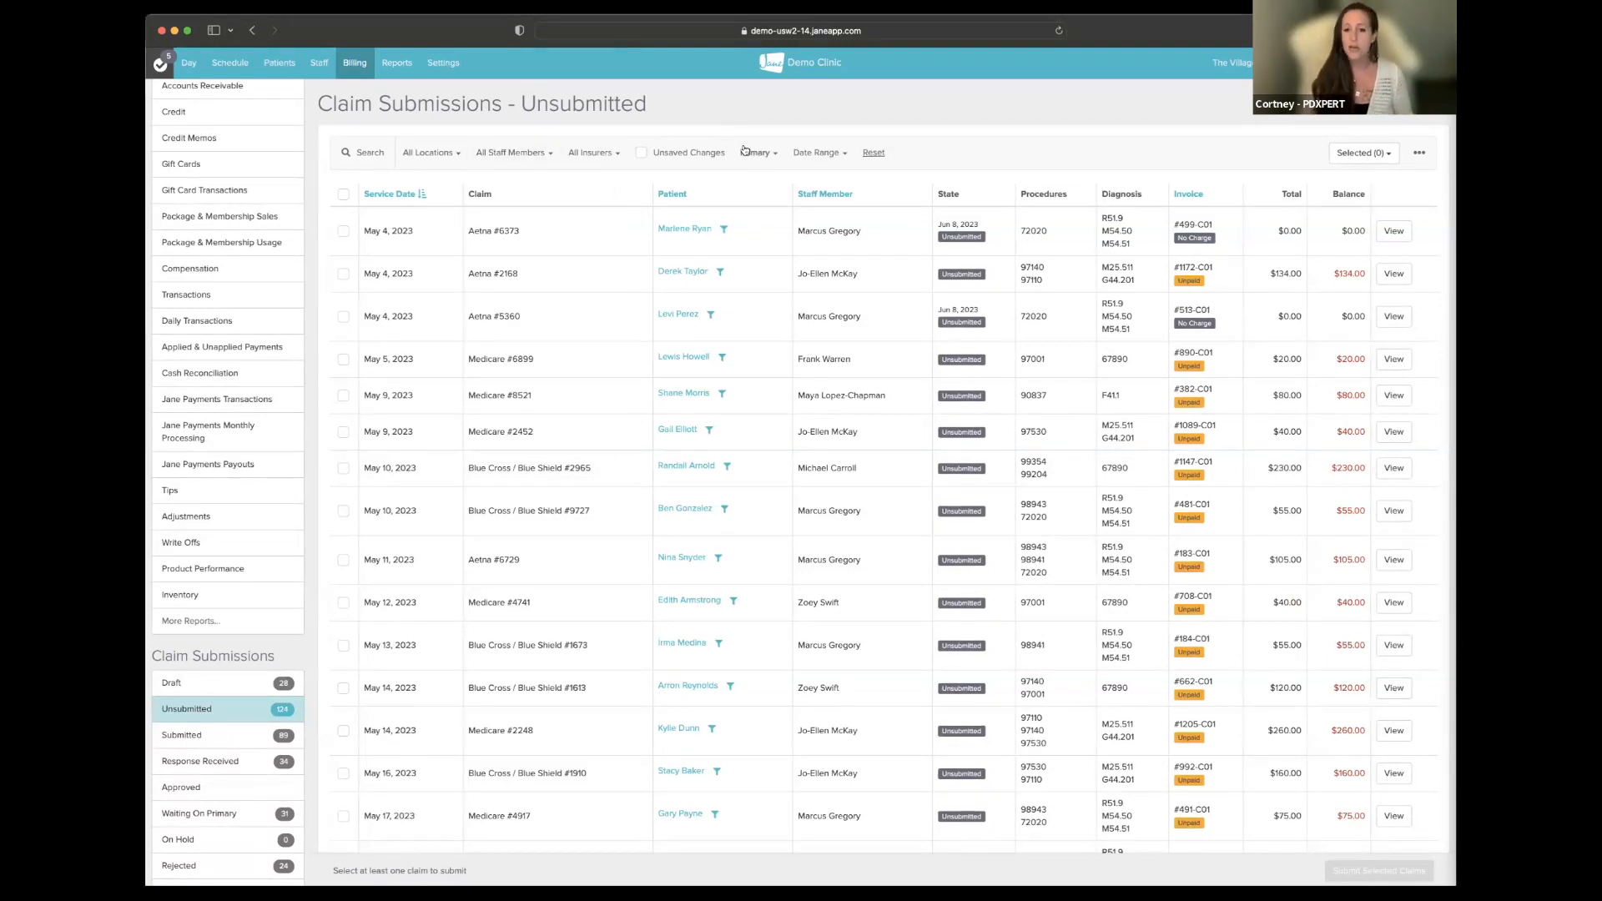
click(343, 197)
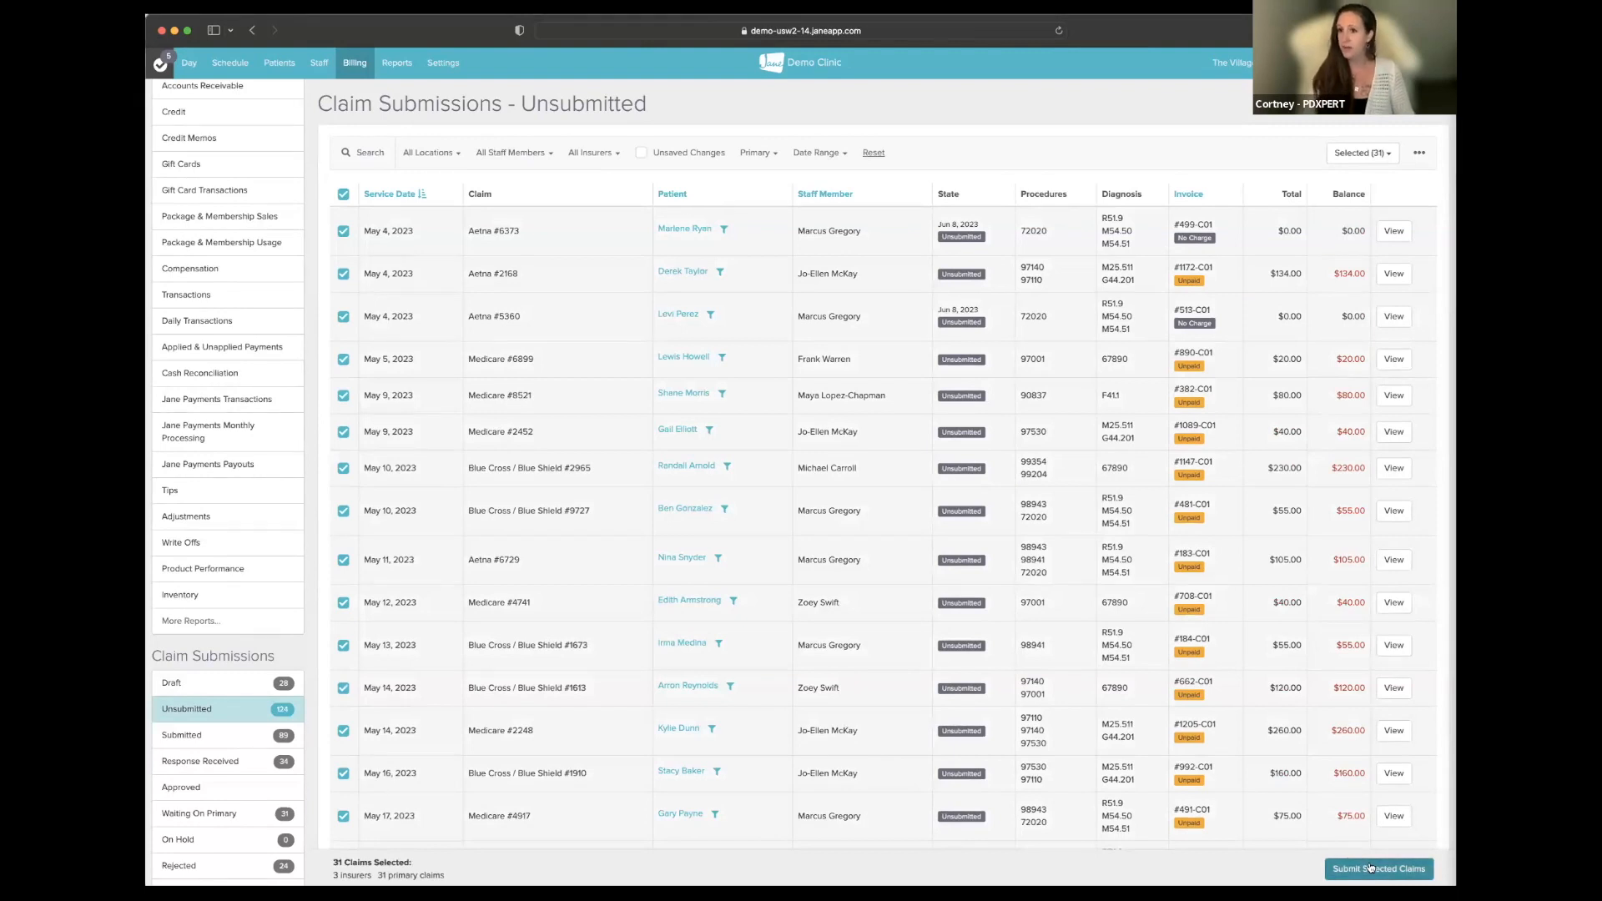
- Send the 31 selected primary claims to Submit Claims and scroll through the invoice review
click(1369, 868)
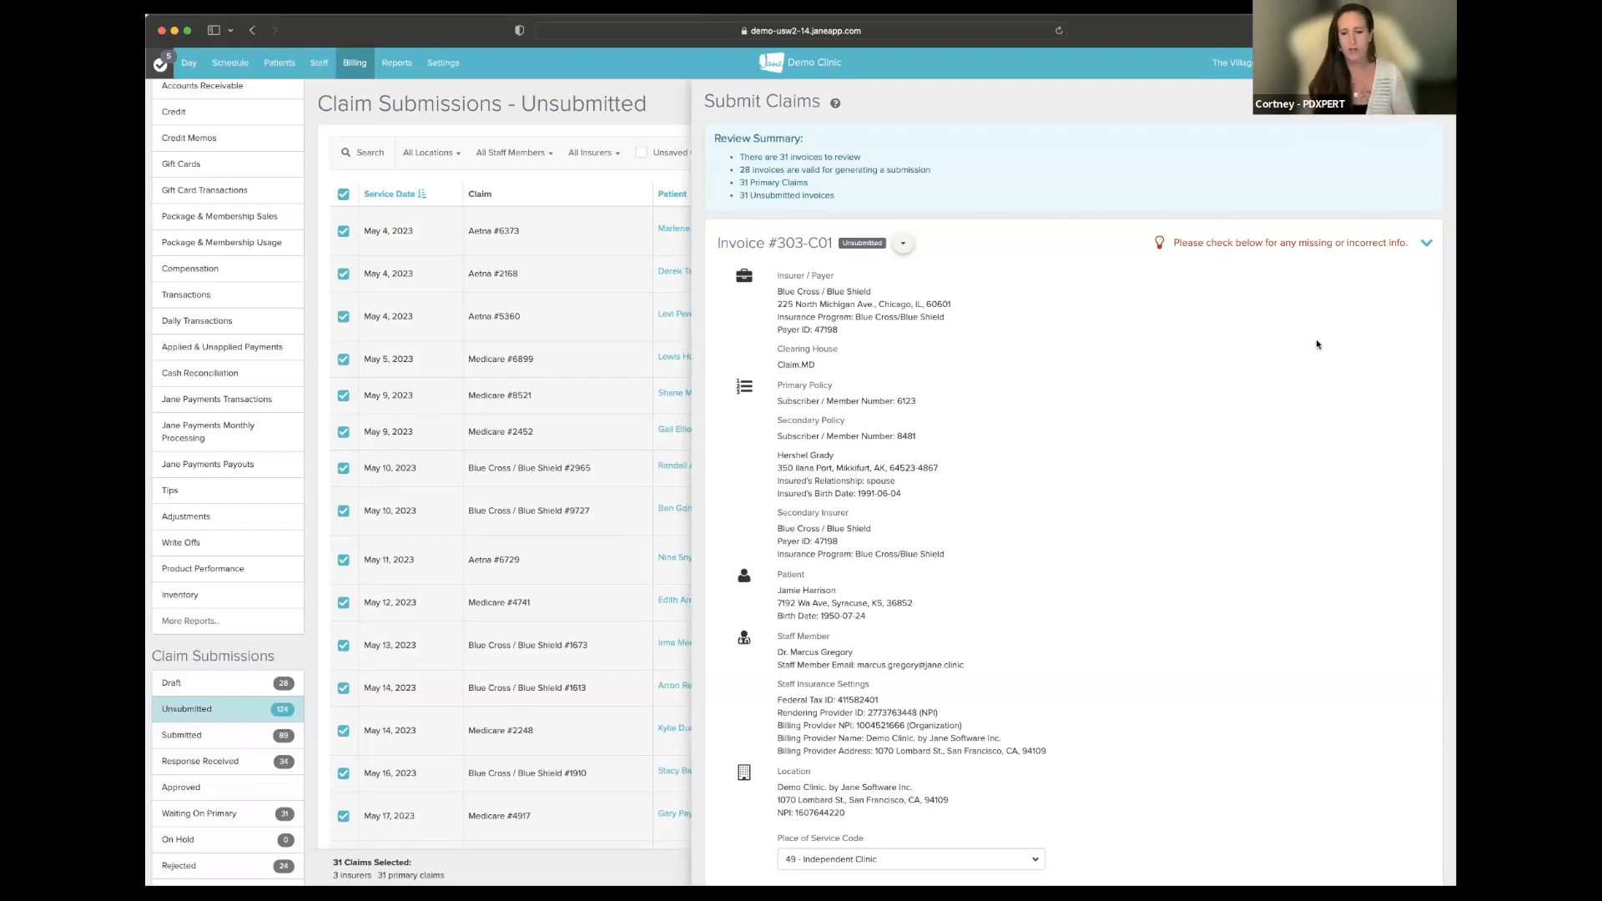
scroll(1315, 339, down, 3)
scroll(1271, 372, down, 15)
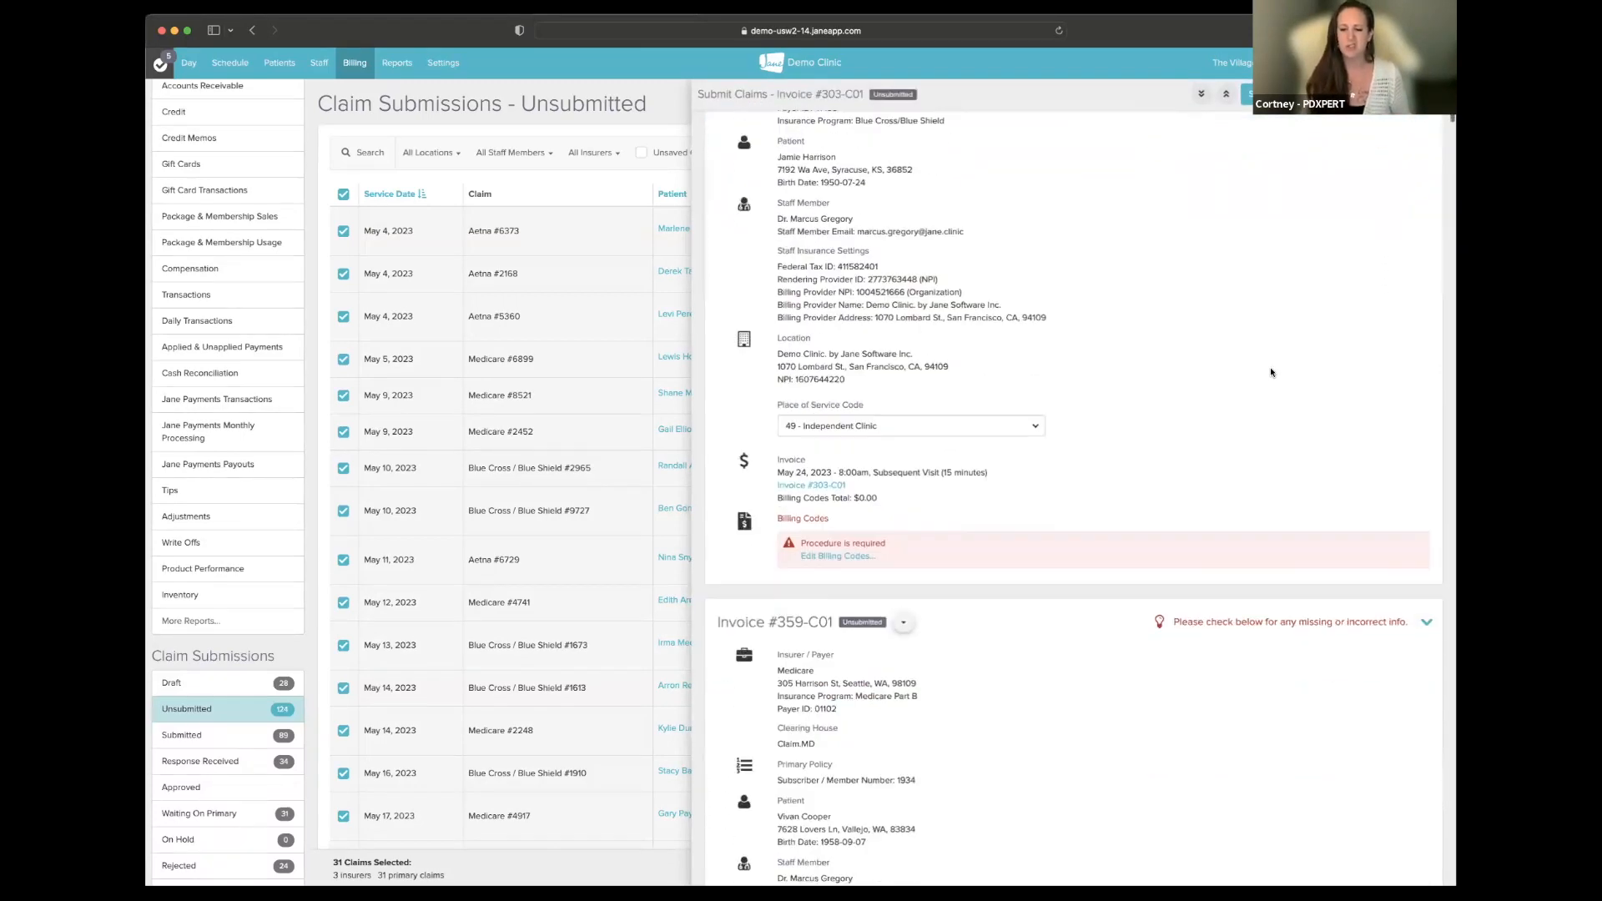
scroll(1271, 372, down, 7)
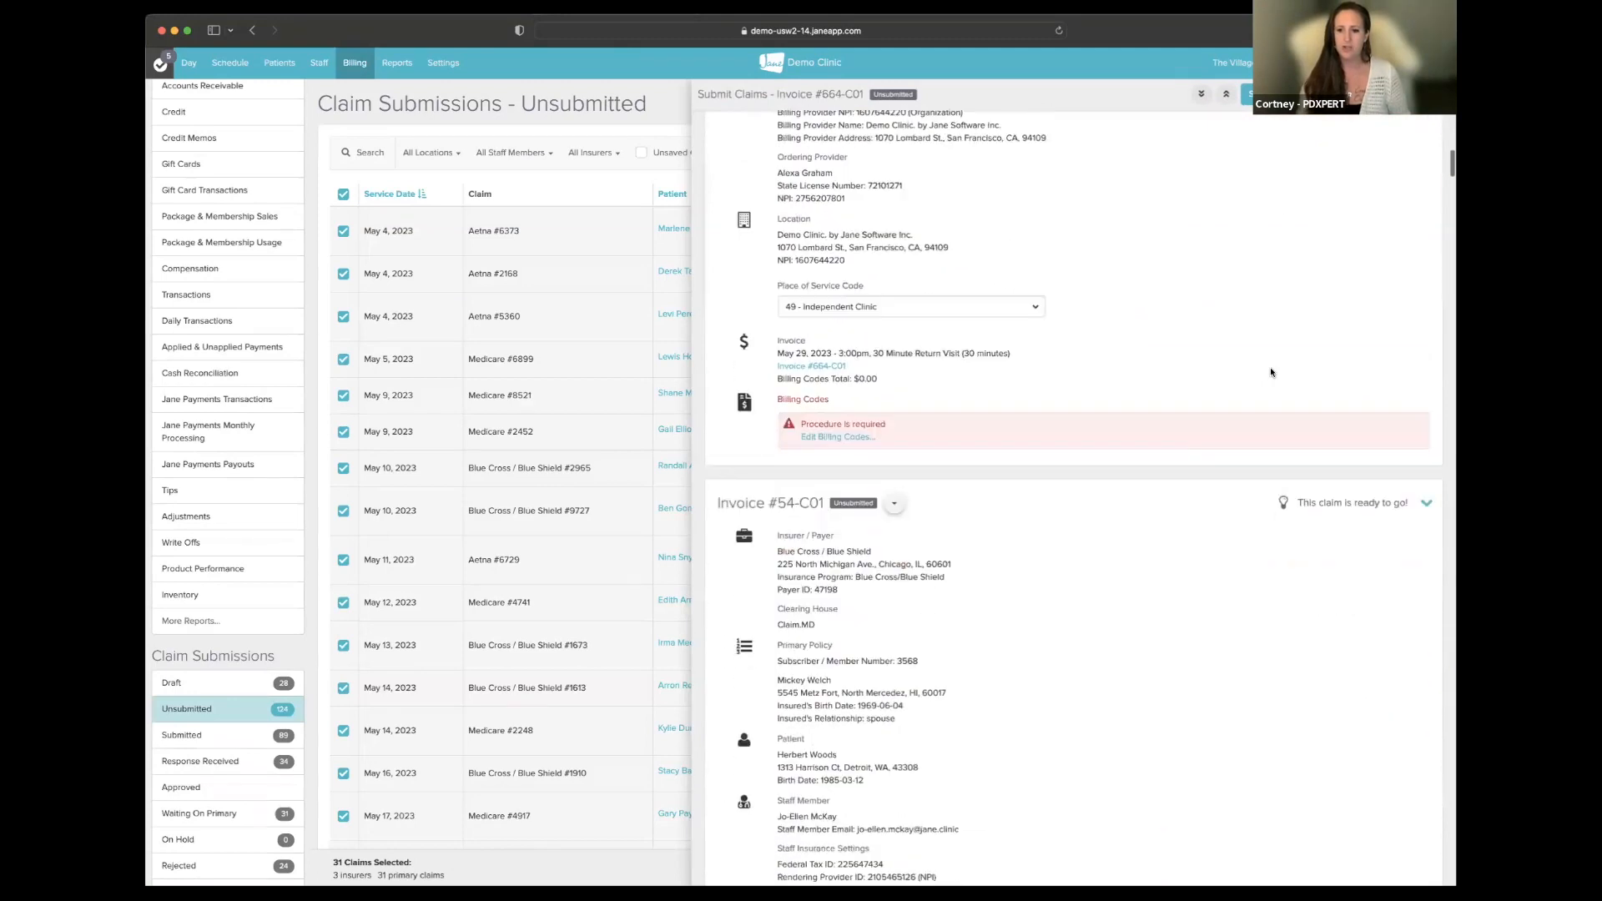
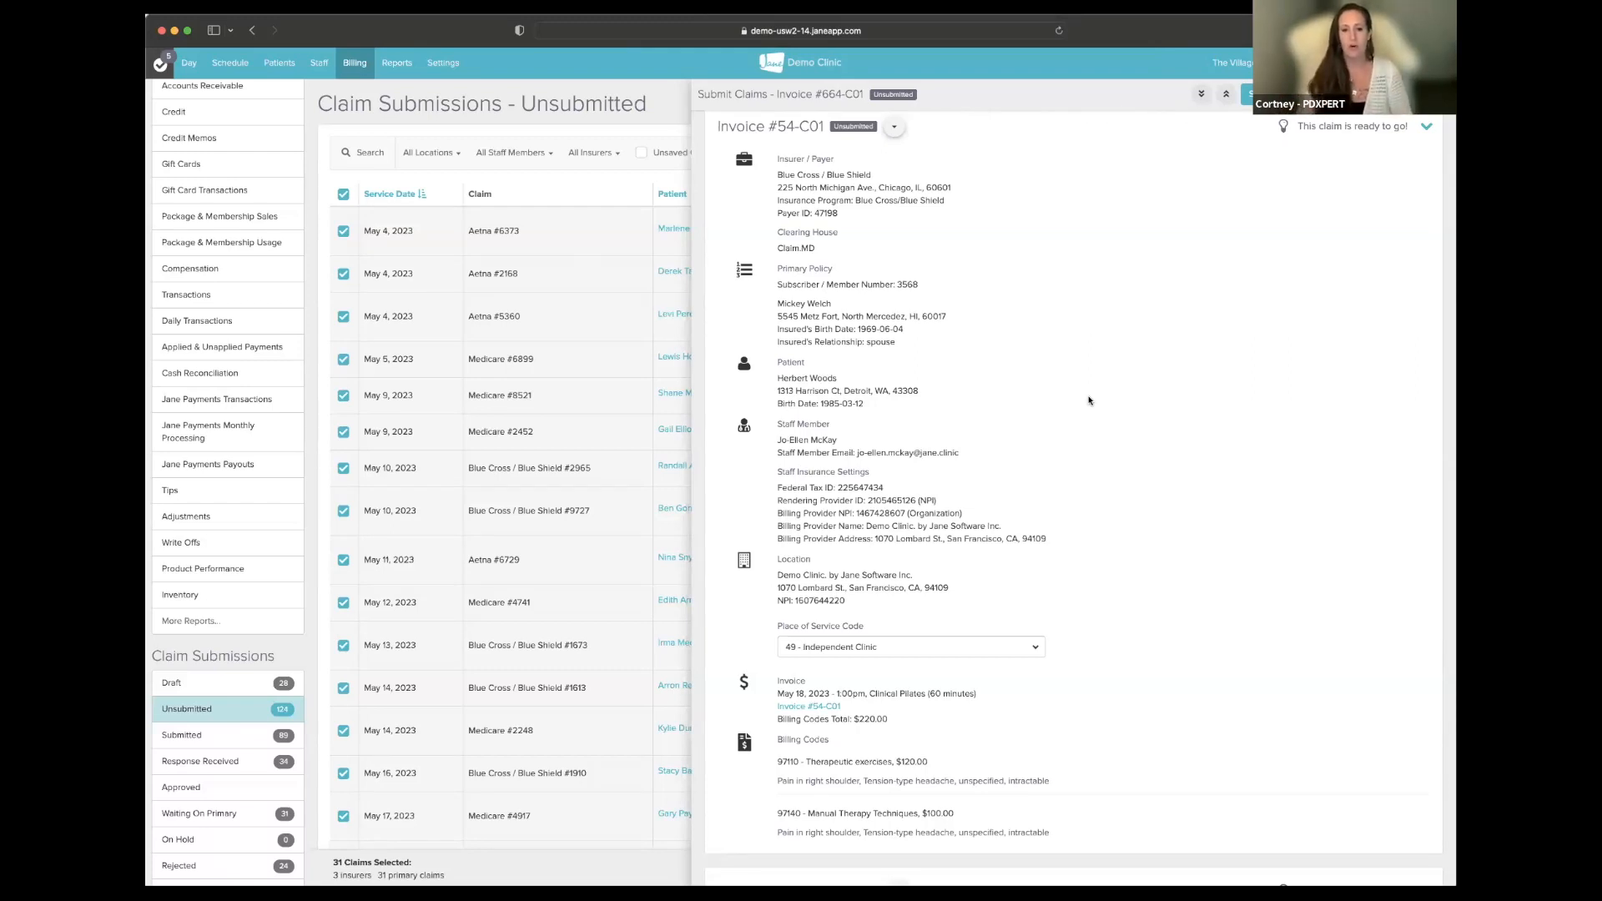
- Highlight the Claim.MD clearing house name in the claim review, then scroll back up
double_click(805, 247)
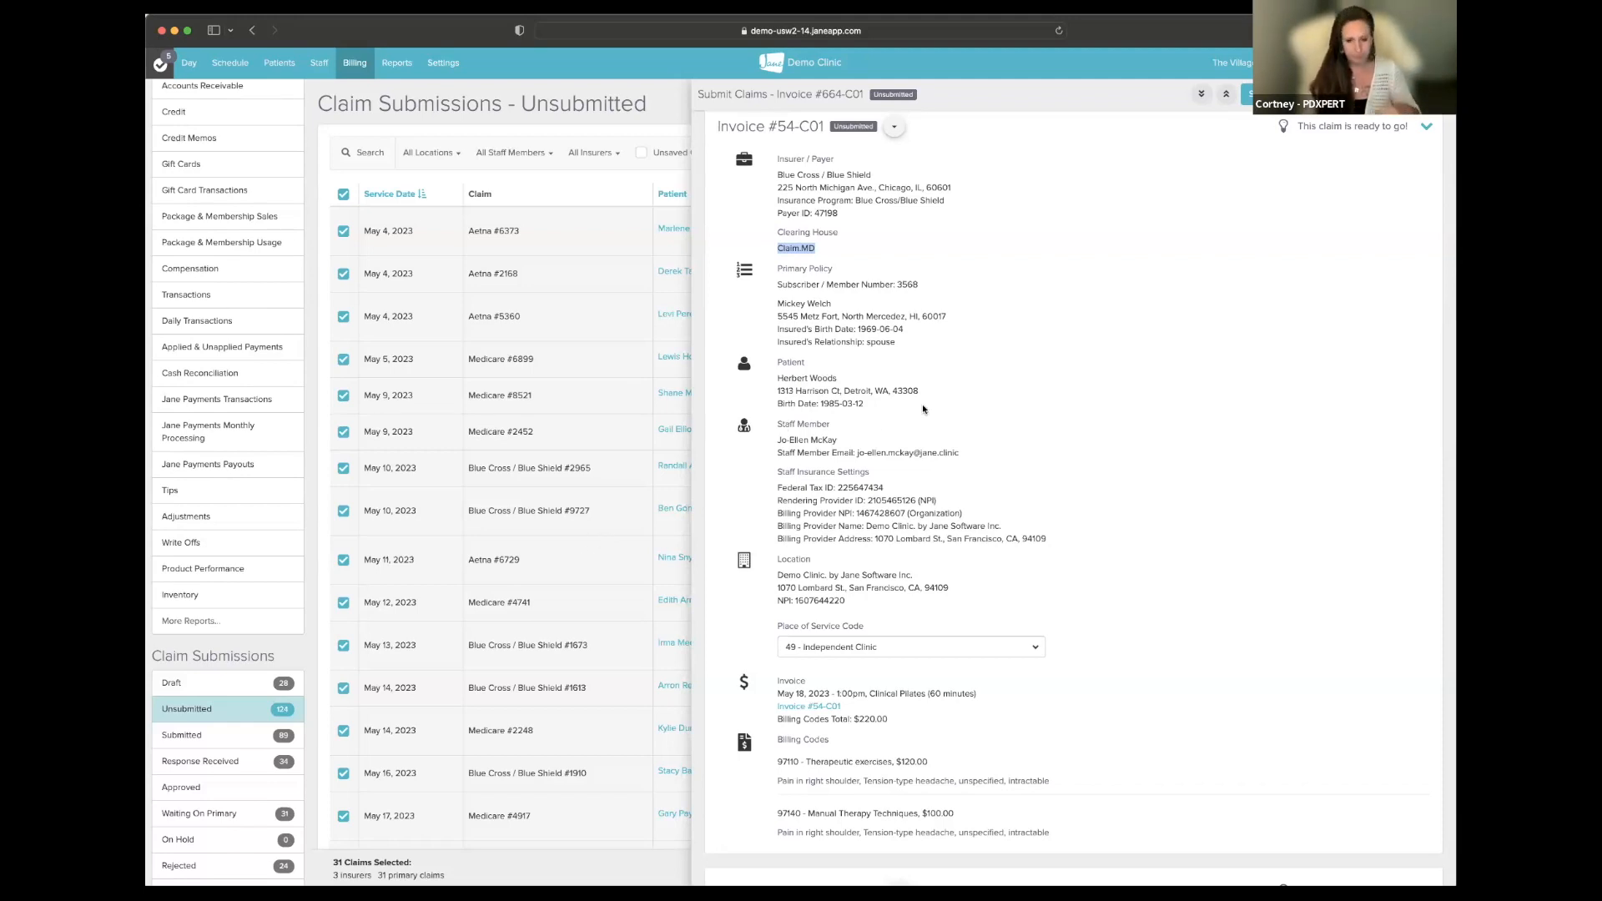
click(848, 245)
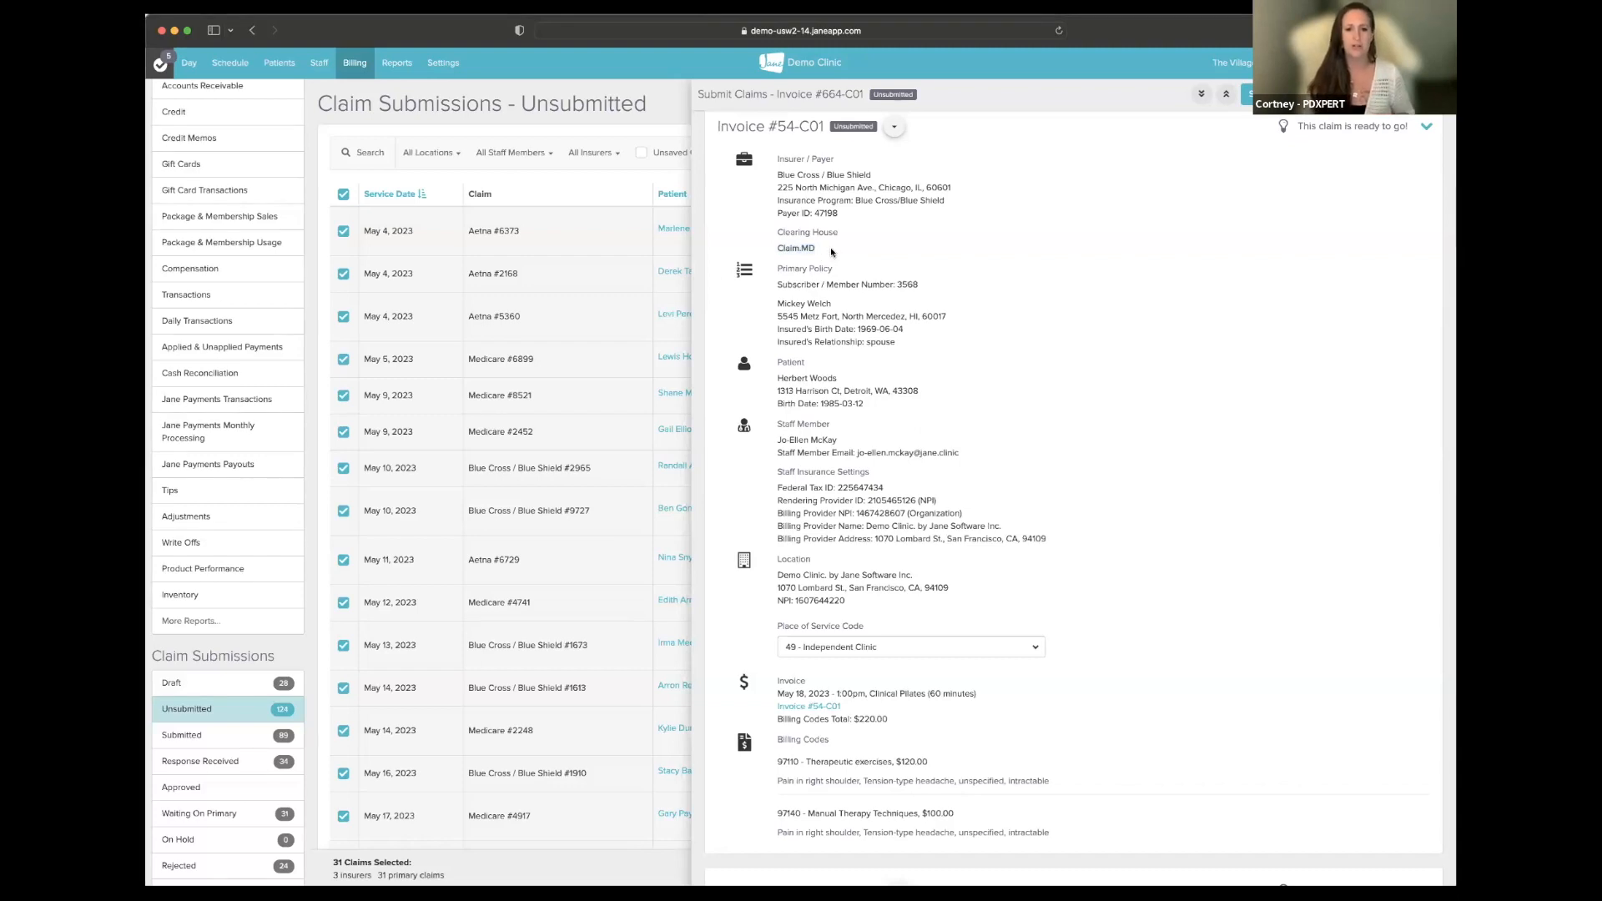
drag(777, 247, 827, 244)
click(827, 246)
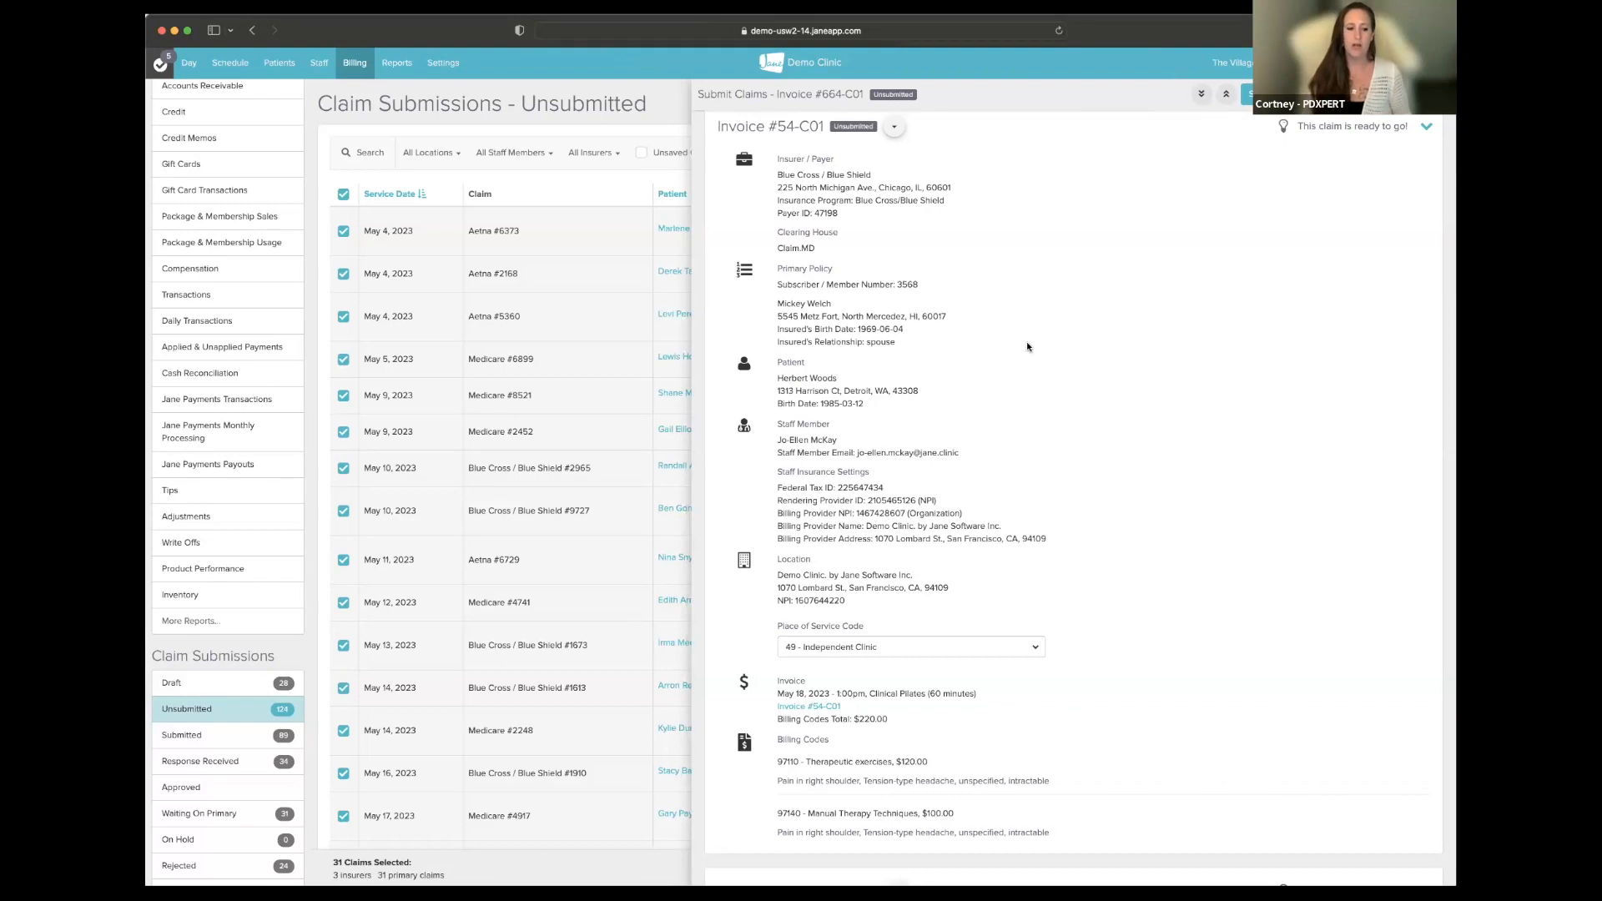
scroll(1028, 346, up, 1)
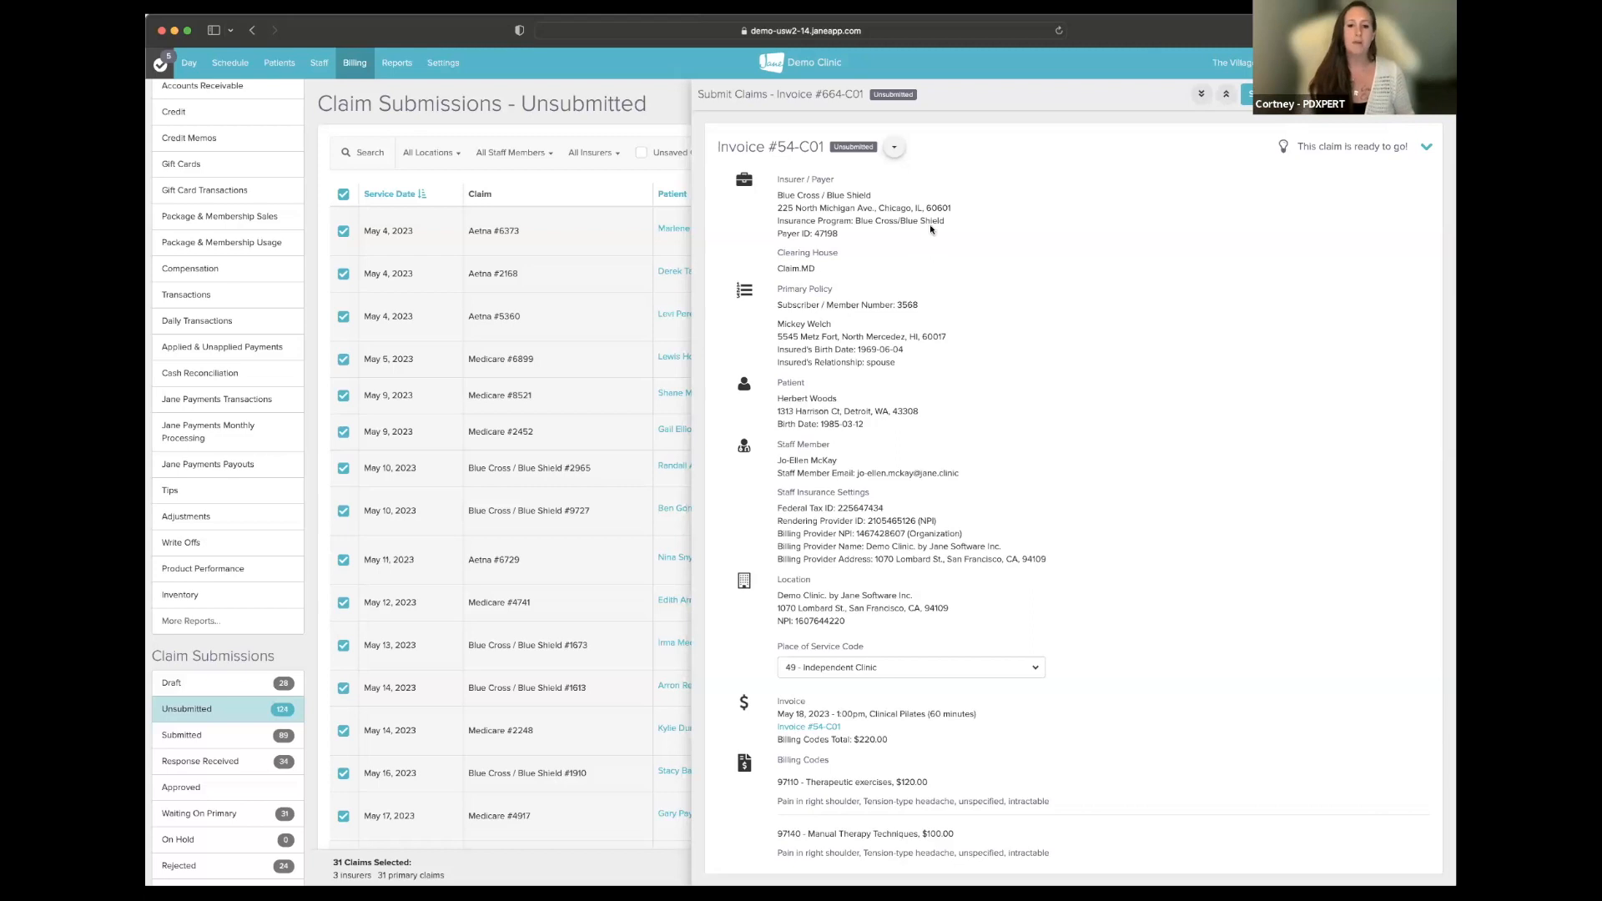
- Mark invoice #54-C01's claim as Draft and close the Submit Claims panel
click(895, 149)
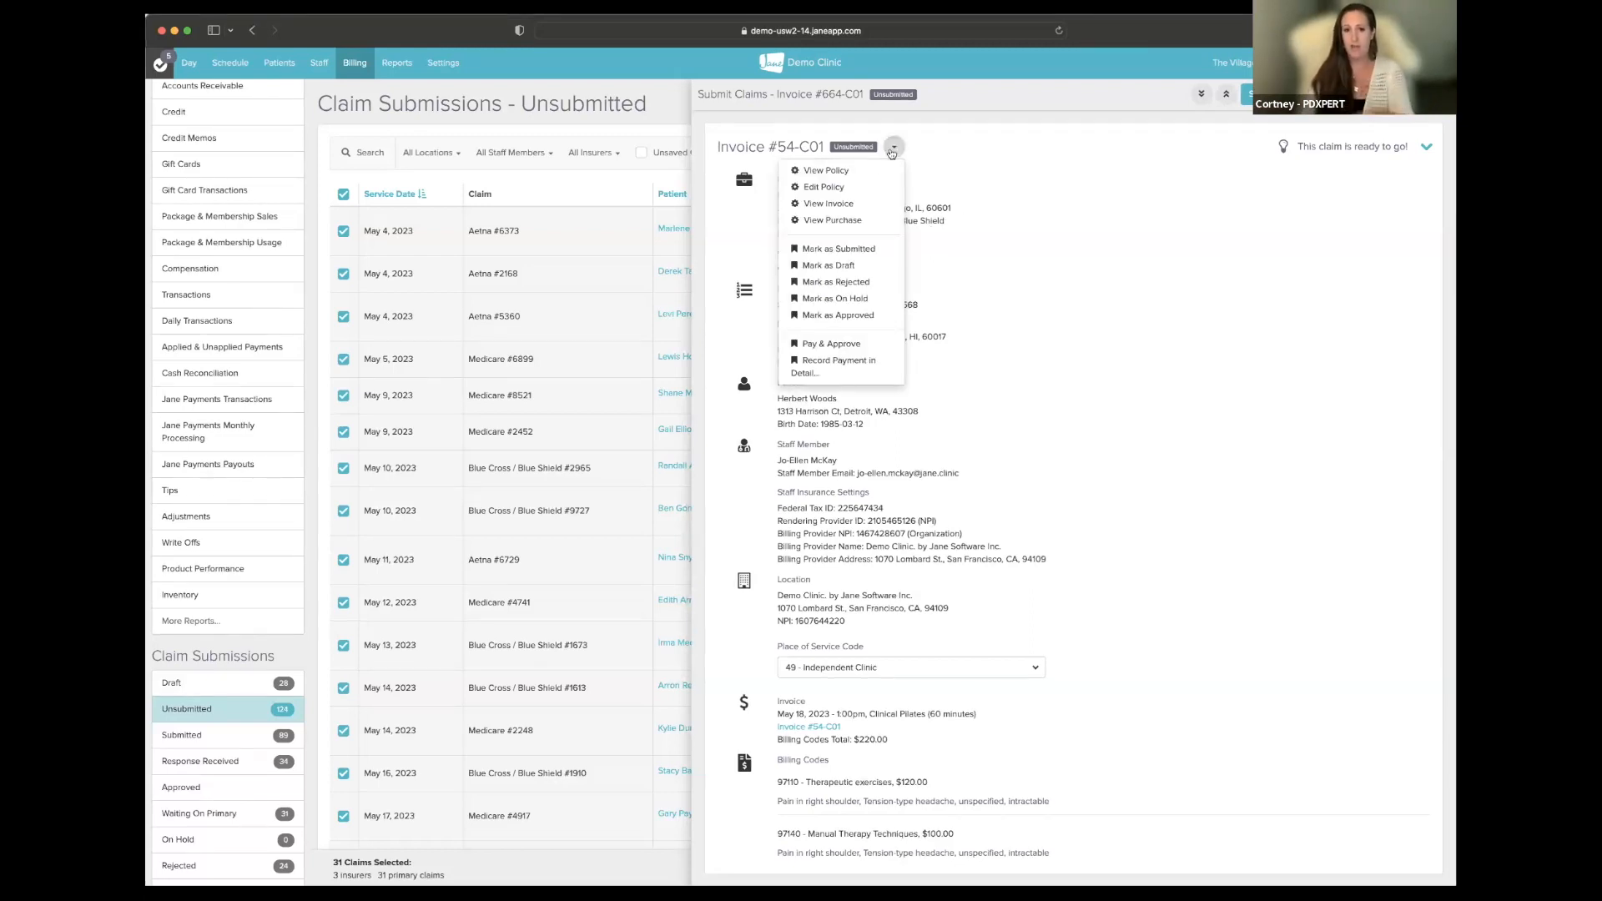
click(840, 267)
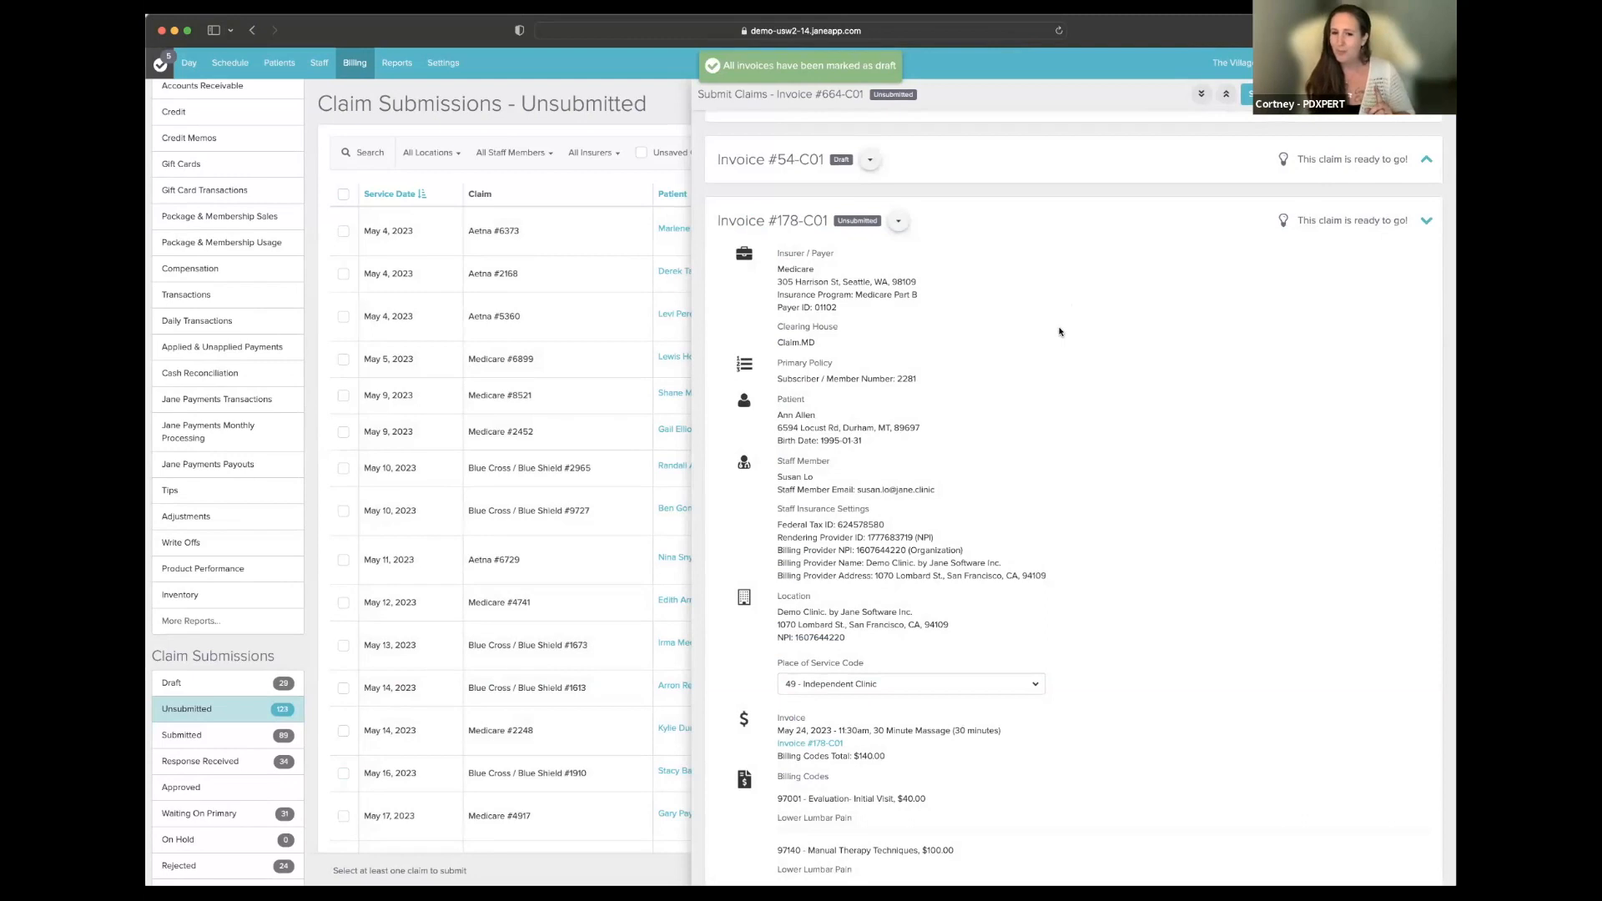
scroll(1057, 330, up, 1)
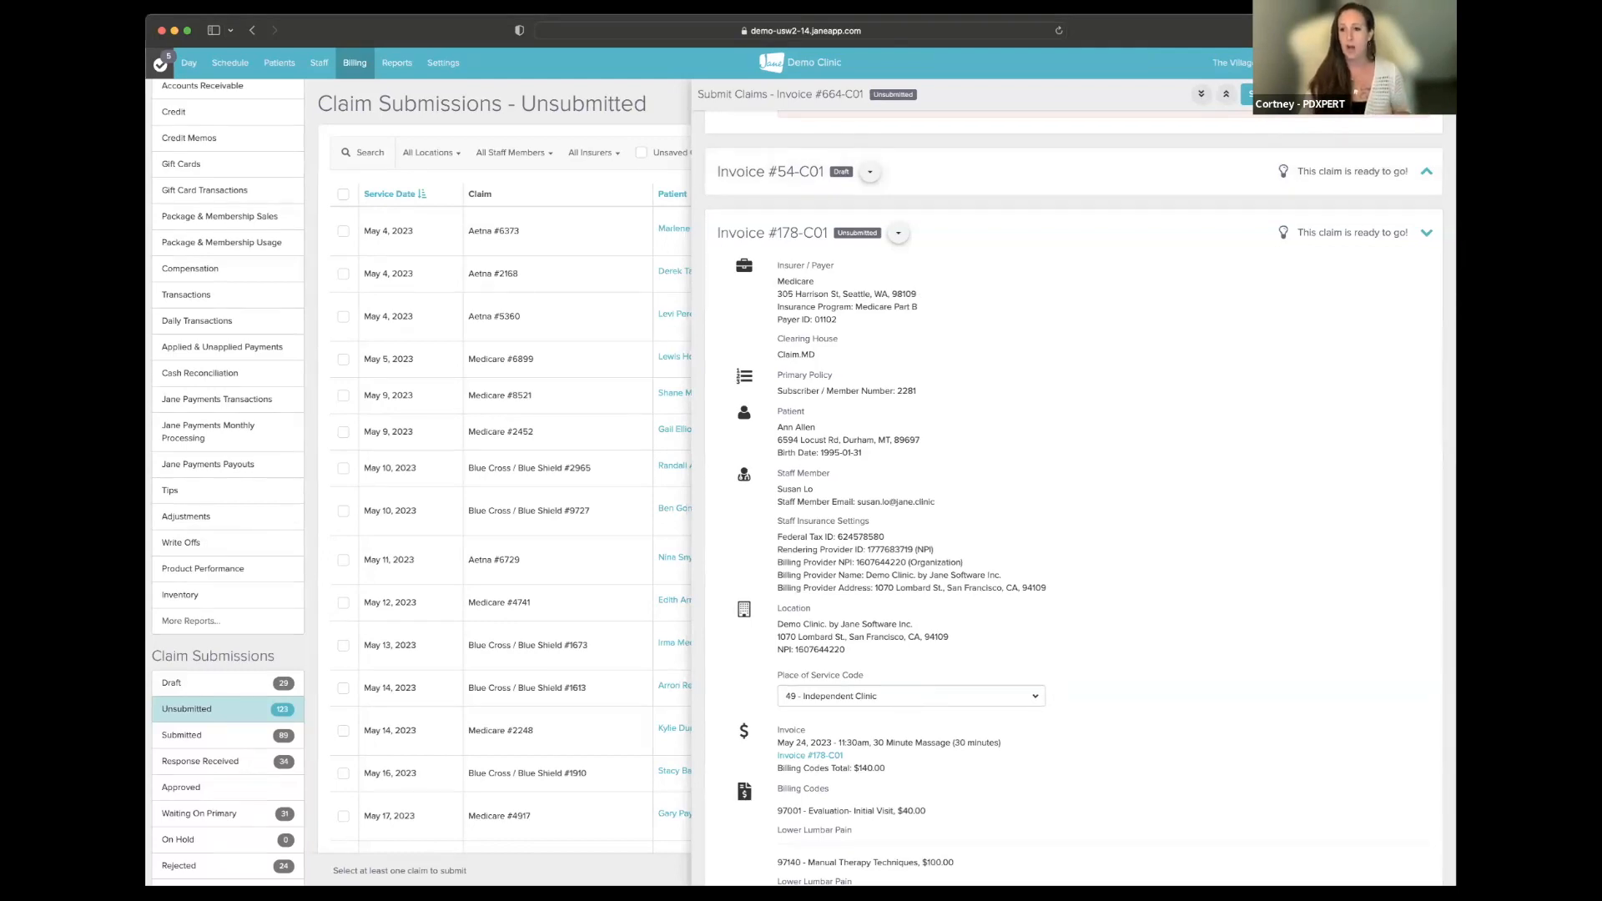
click(1435, 95)
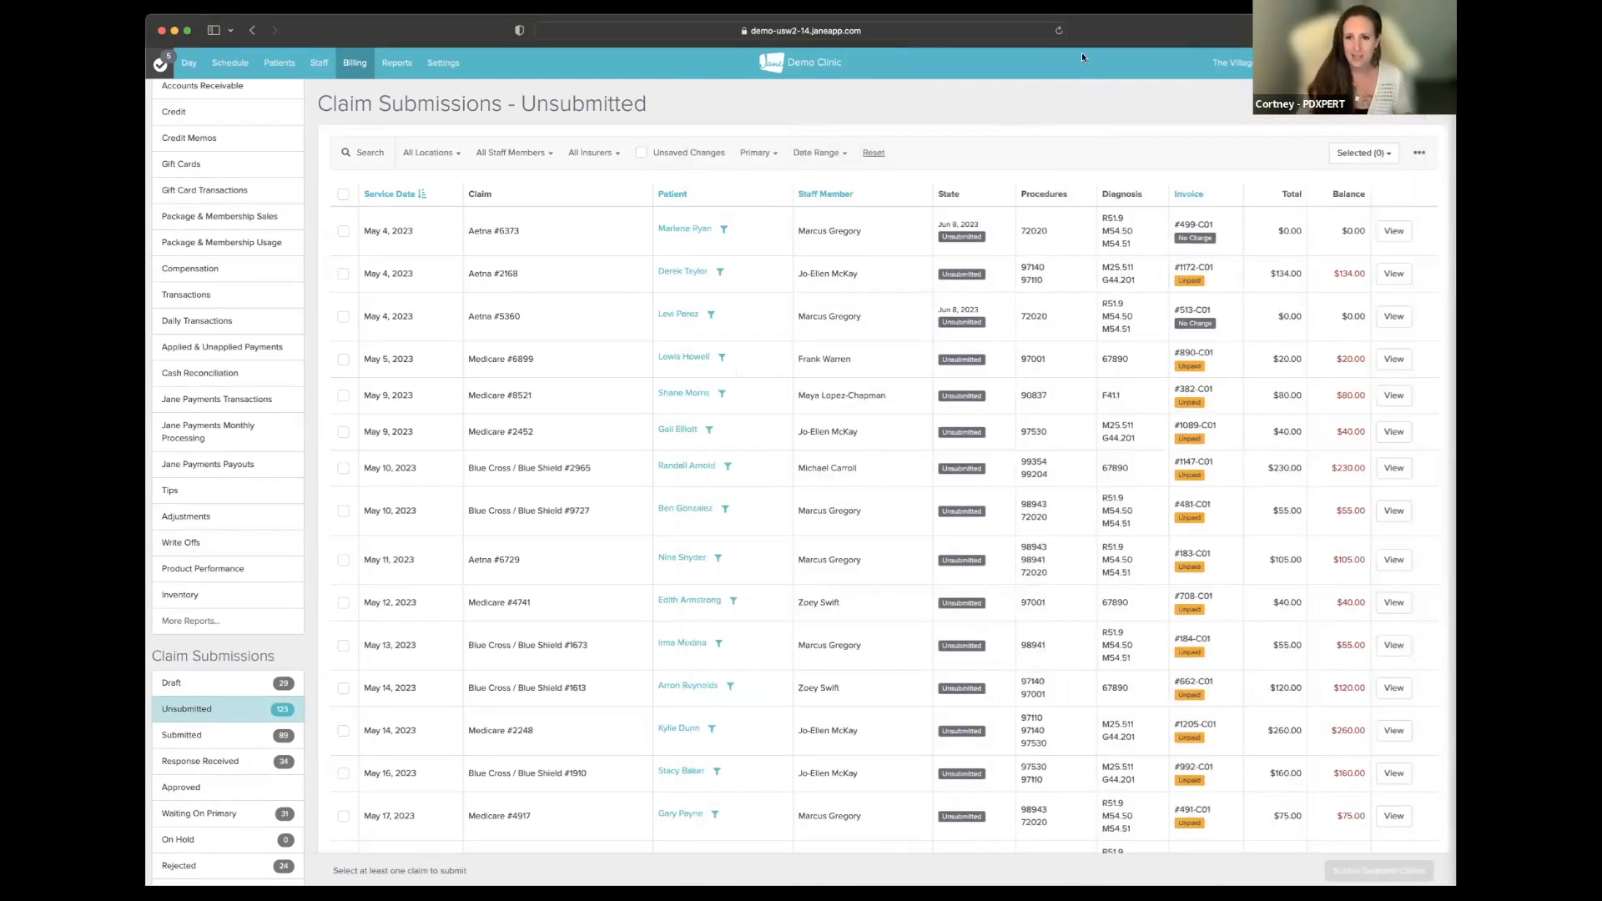
- Reload the claims, filter to Primary, select all 25, and send them to review
click(1058, 30)
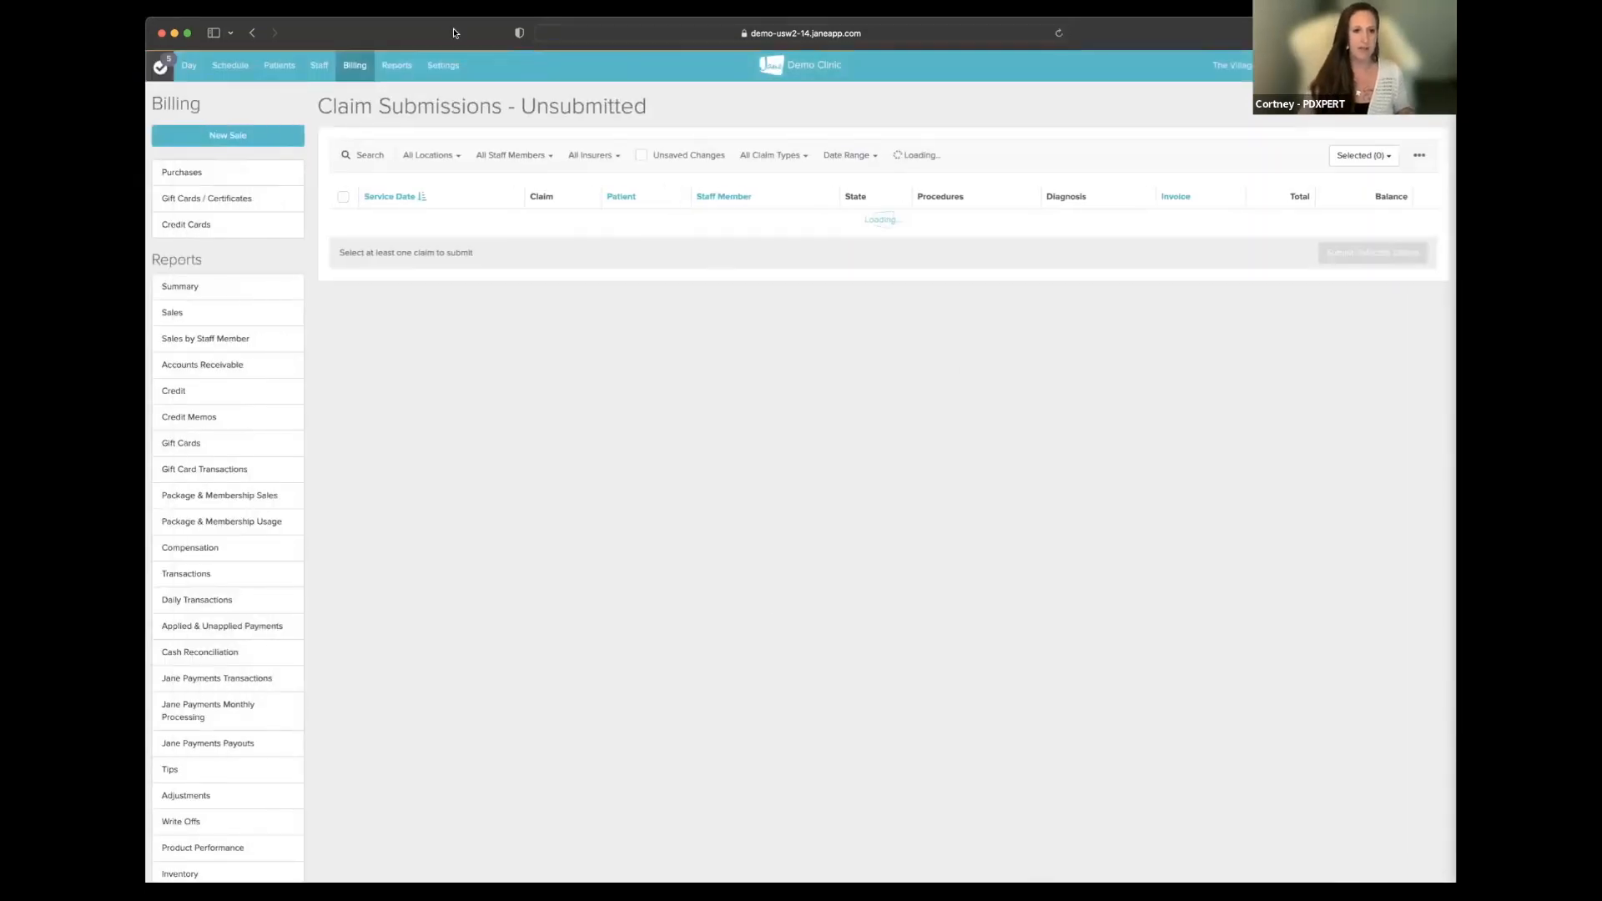
scroll(260, 273, down, 5)
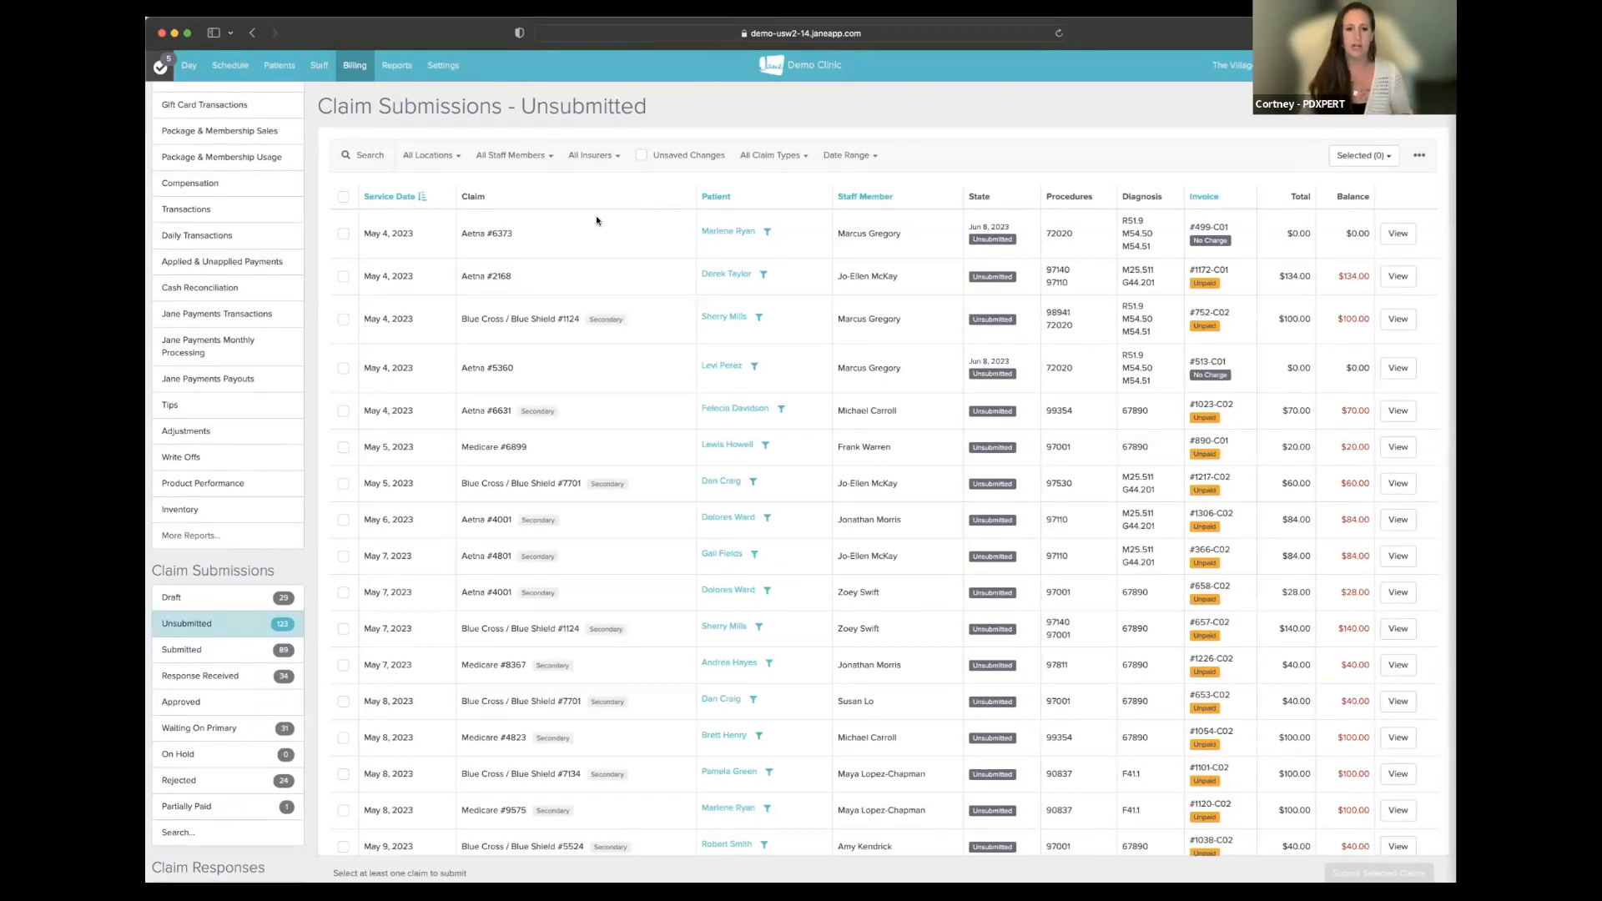
click(768, 158)
click(760, 234)
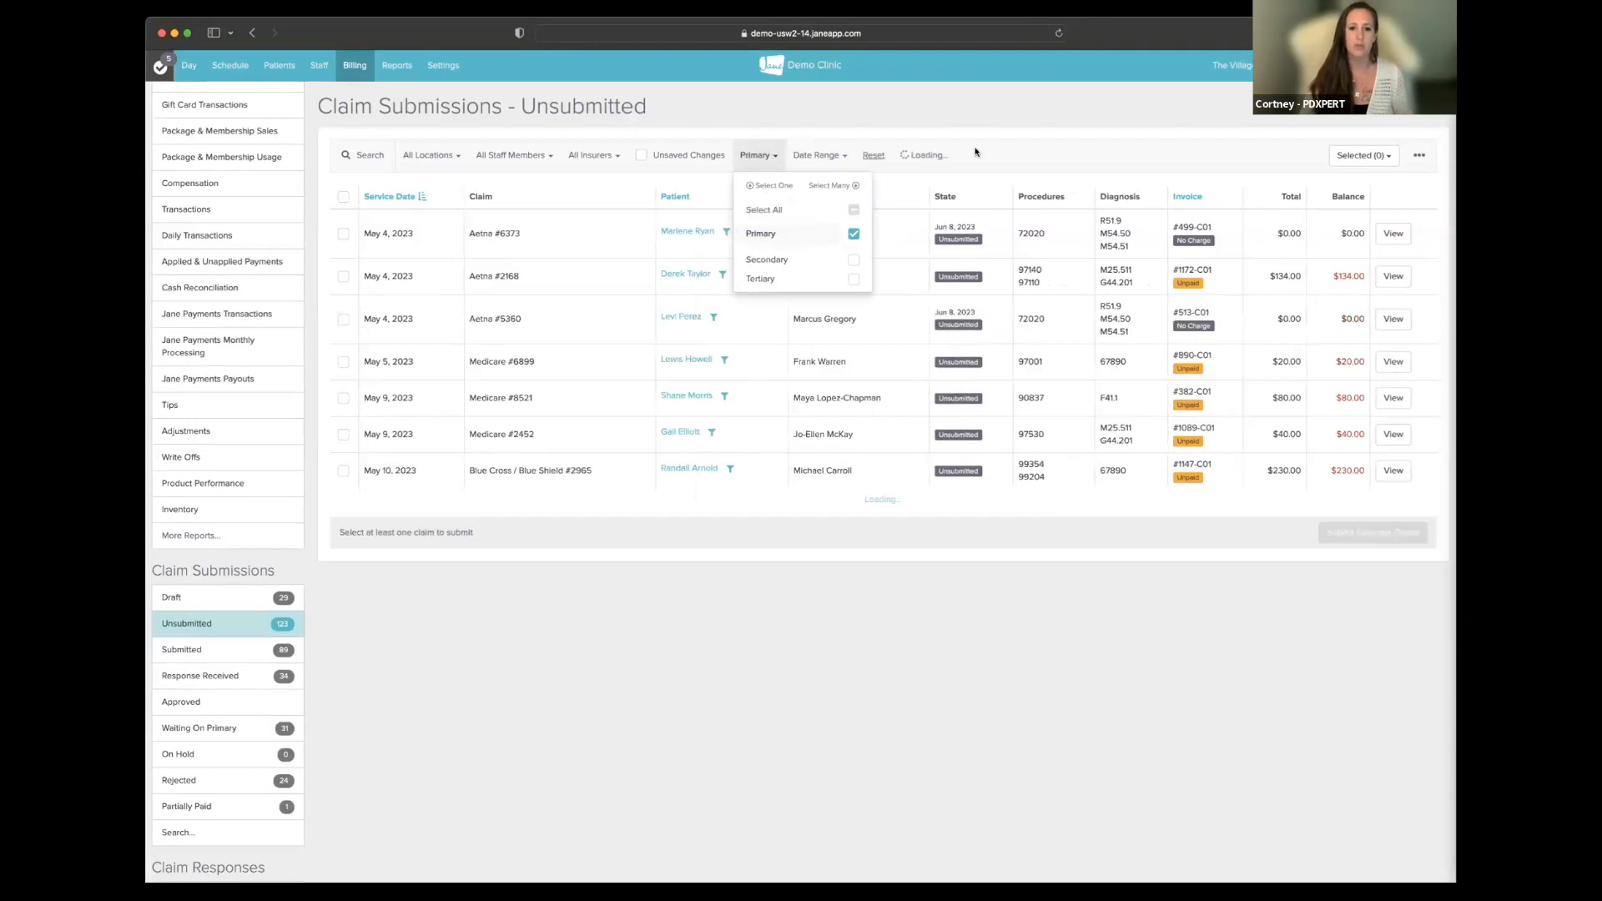
click(447, 218)
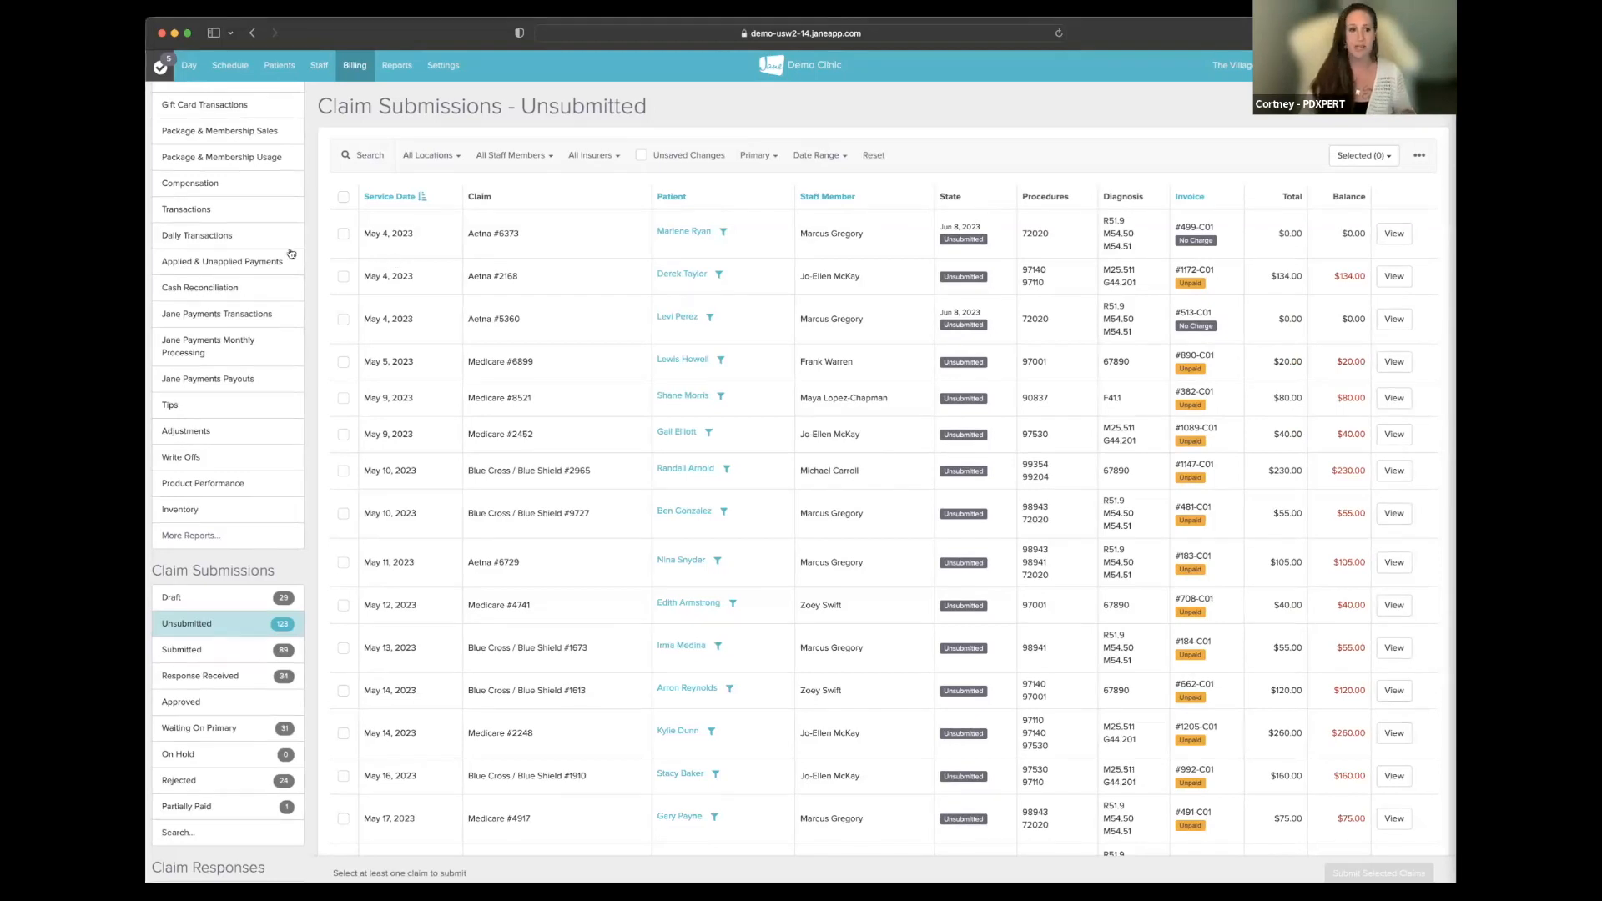
click(342, 199)
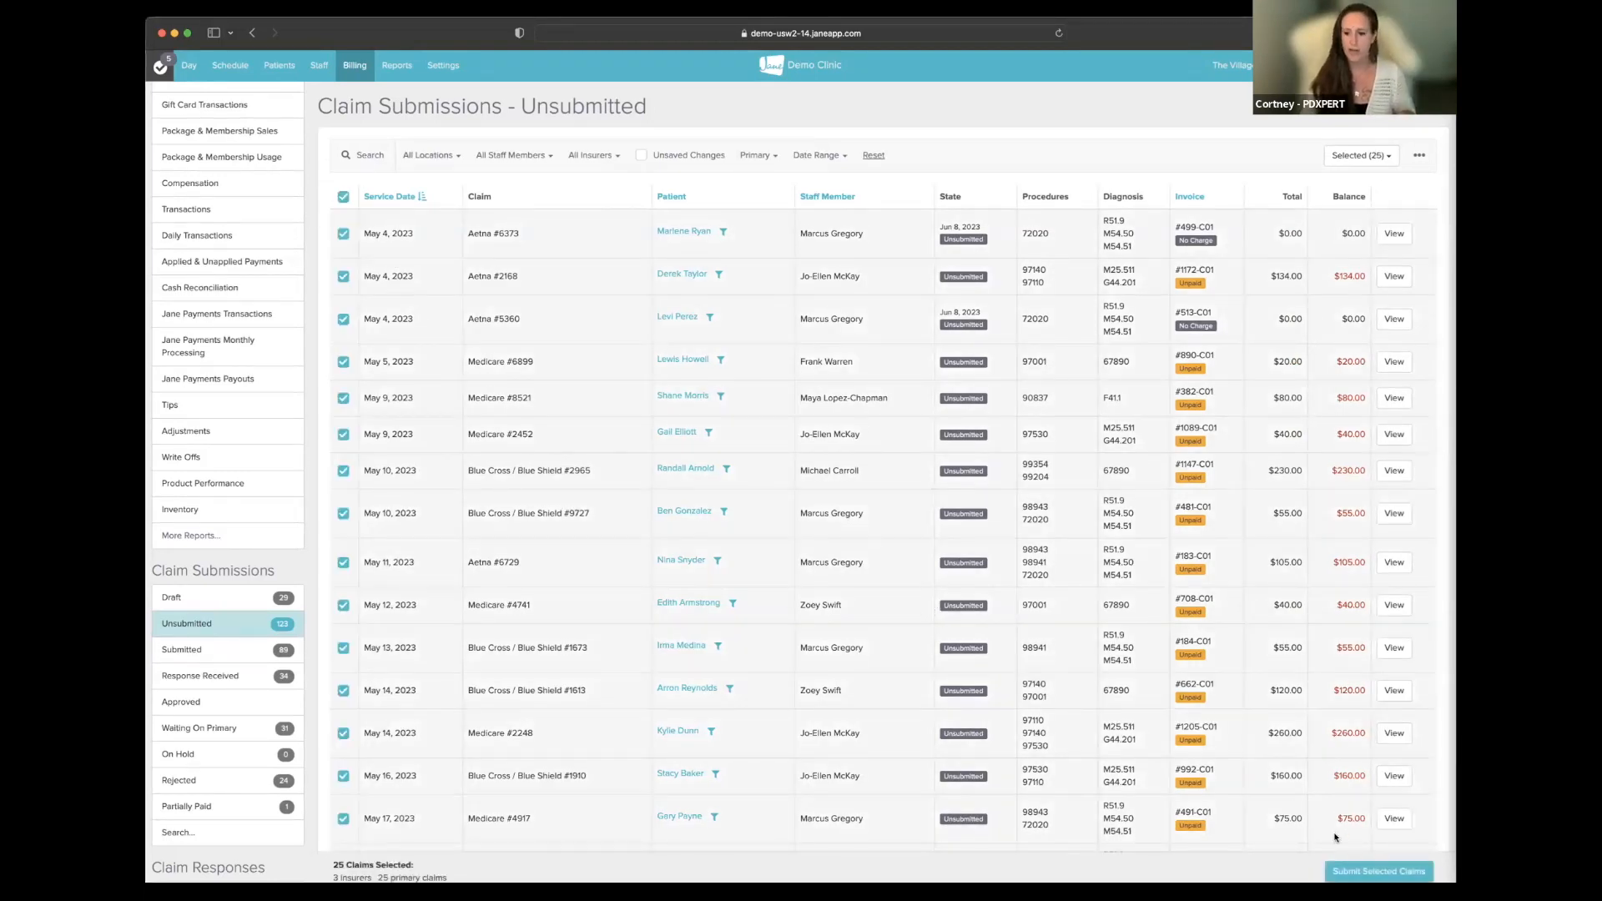
click(1353, 872)
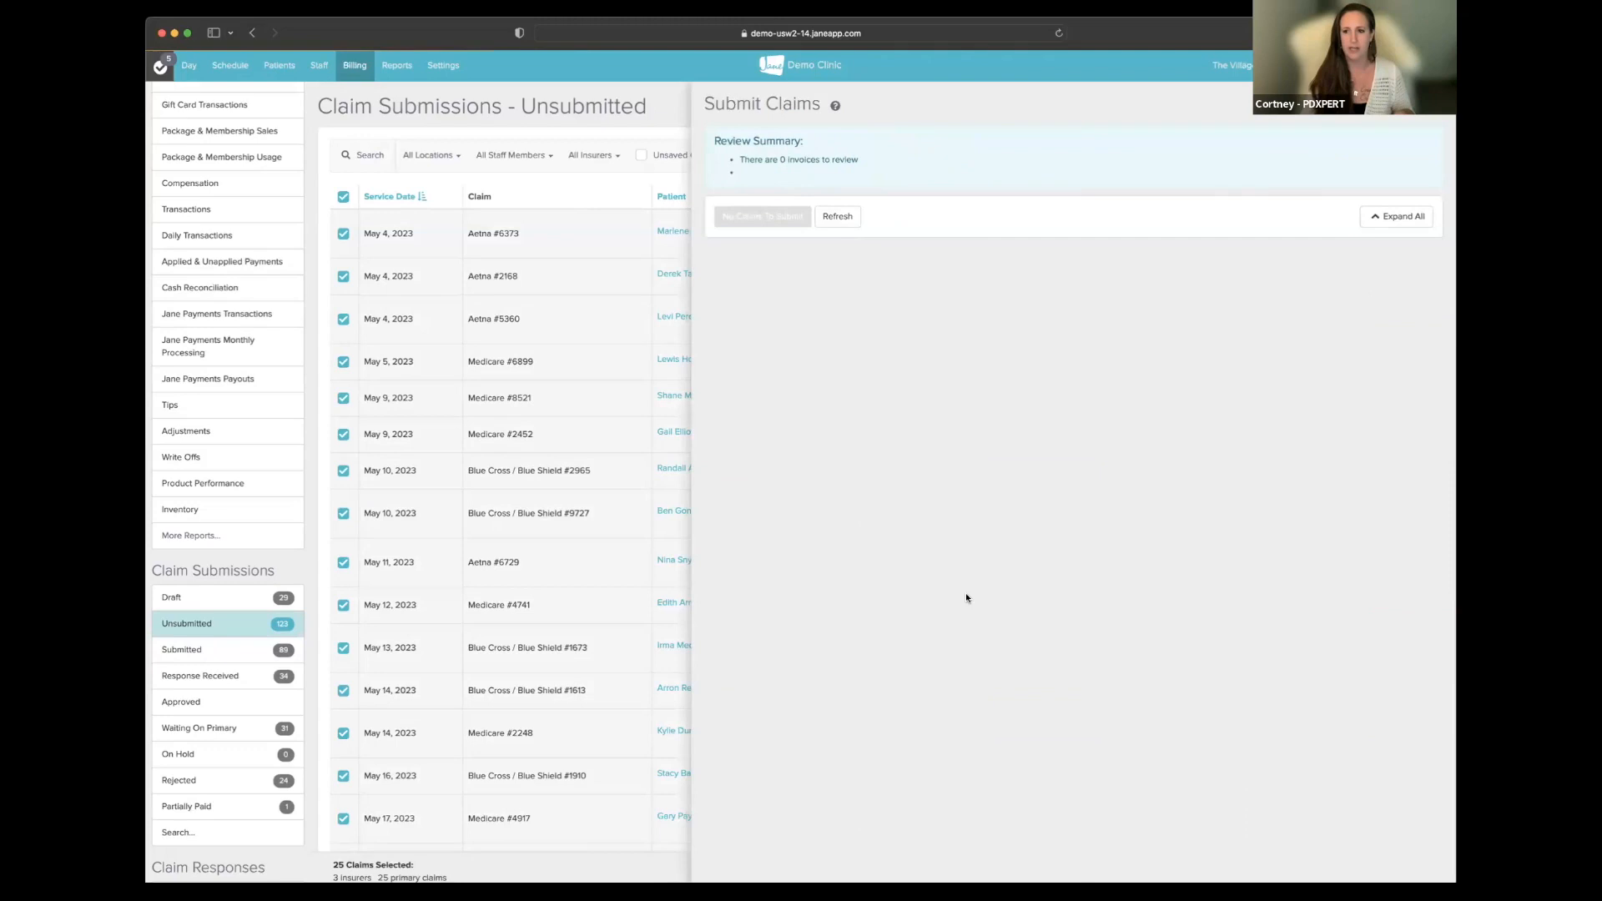
- Scroll the Submit Claims review of the 25 primary claims to invoice #178-C01
scroll(966, 597, down, 15)
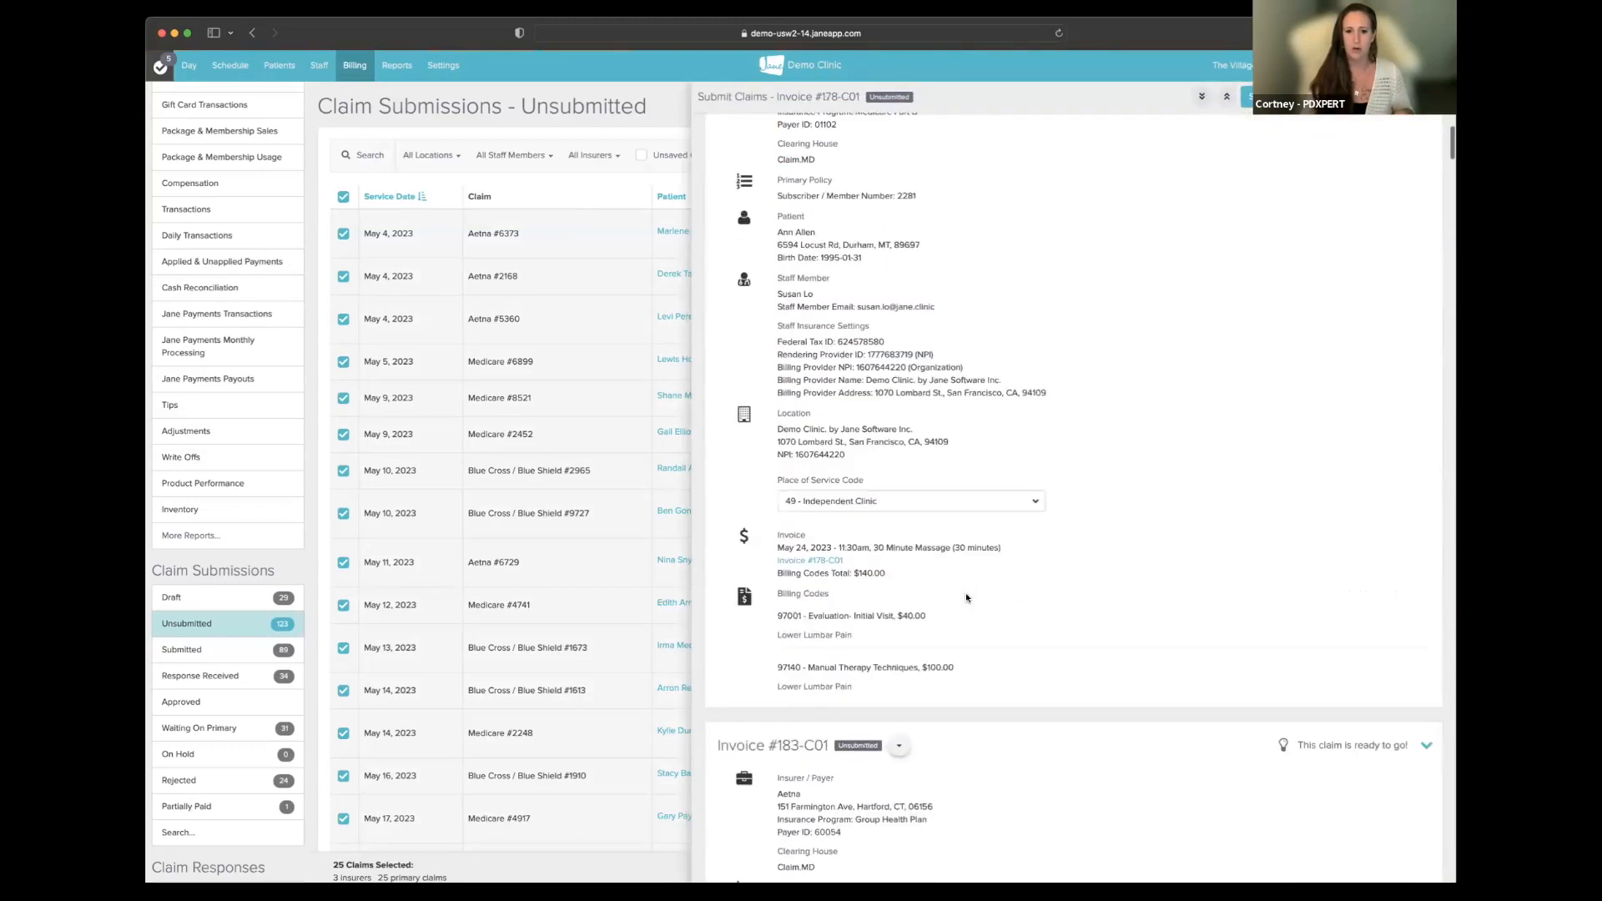
scroll(966, 594, up, 6)
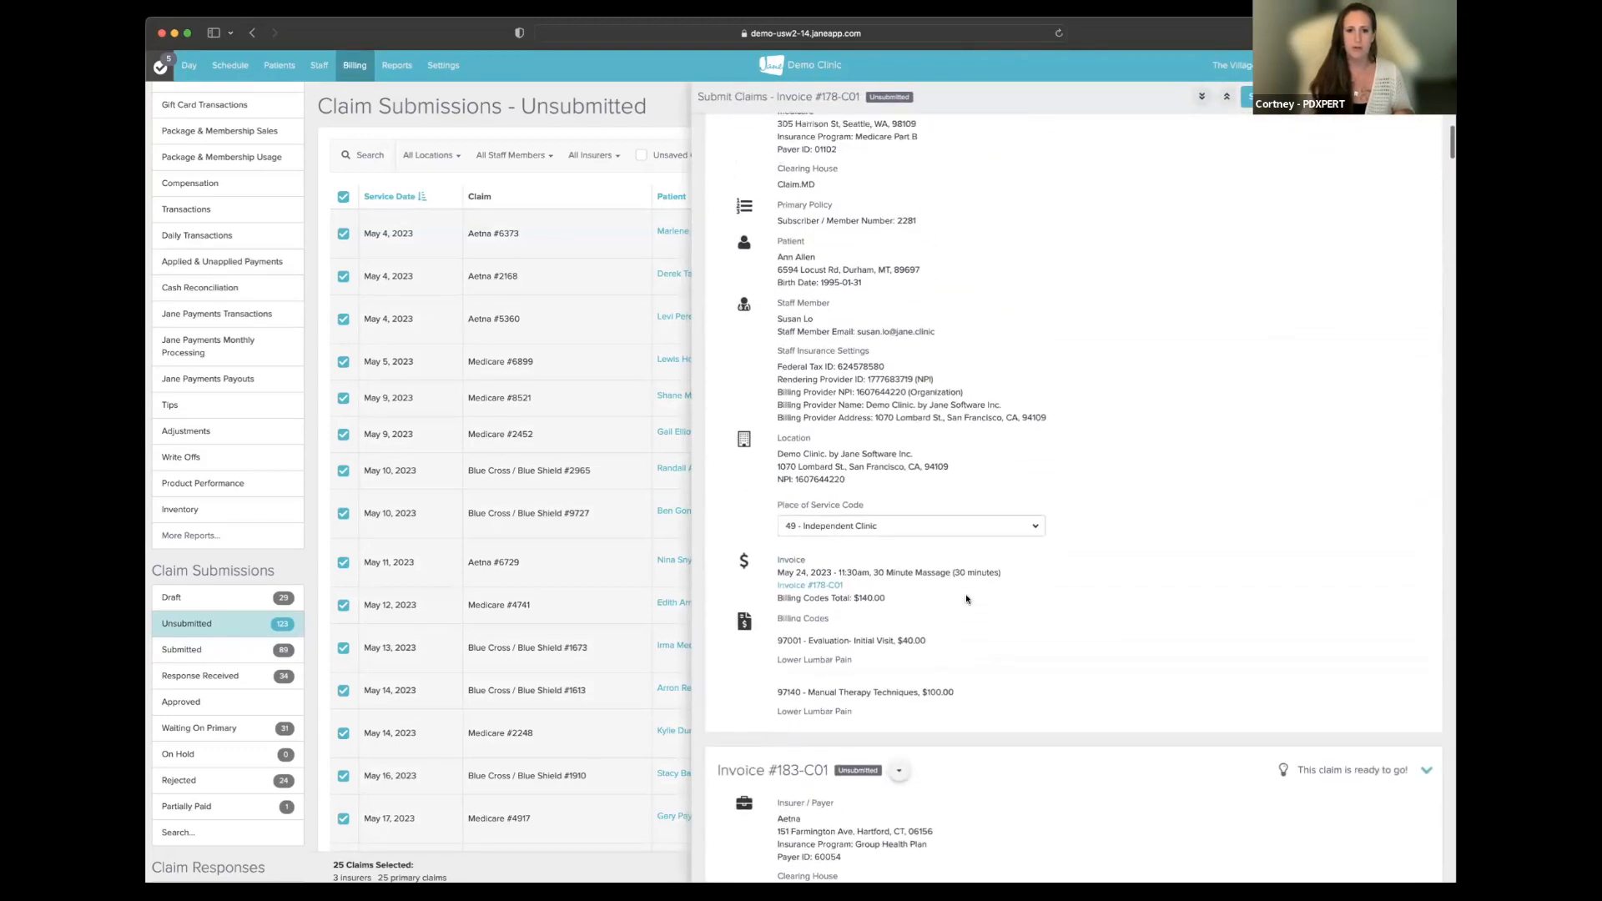
scroll(966, 597, up, 2)
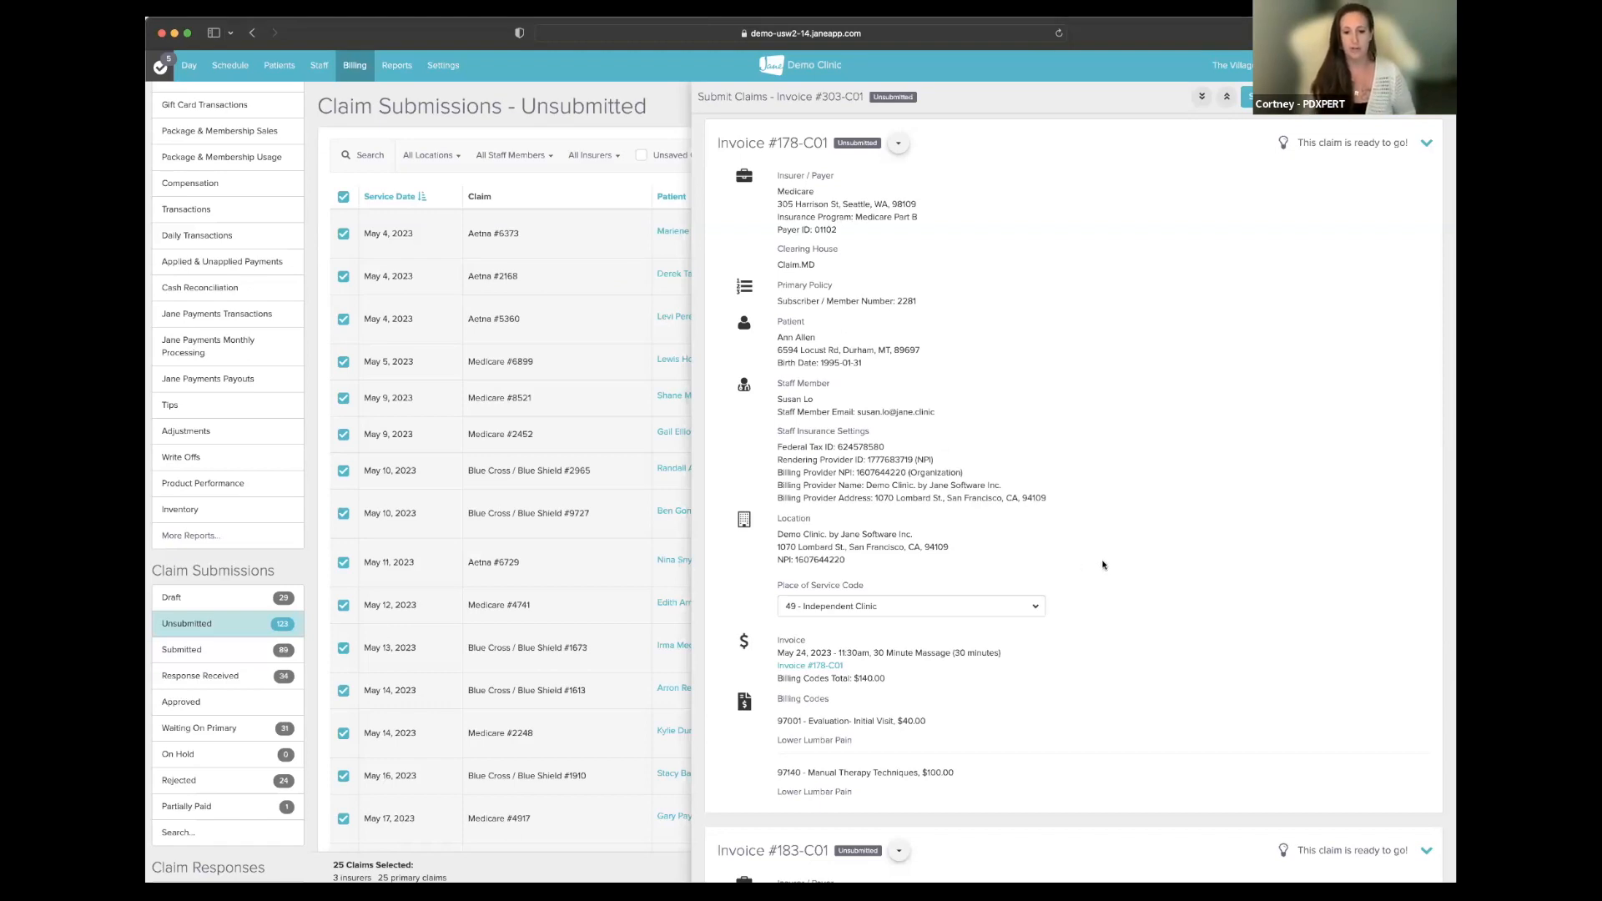
- Set invoice #178-C01's place of service code to 11 - Office, after briefly trying 02 - Telehealth
click(1035, 608)
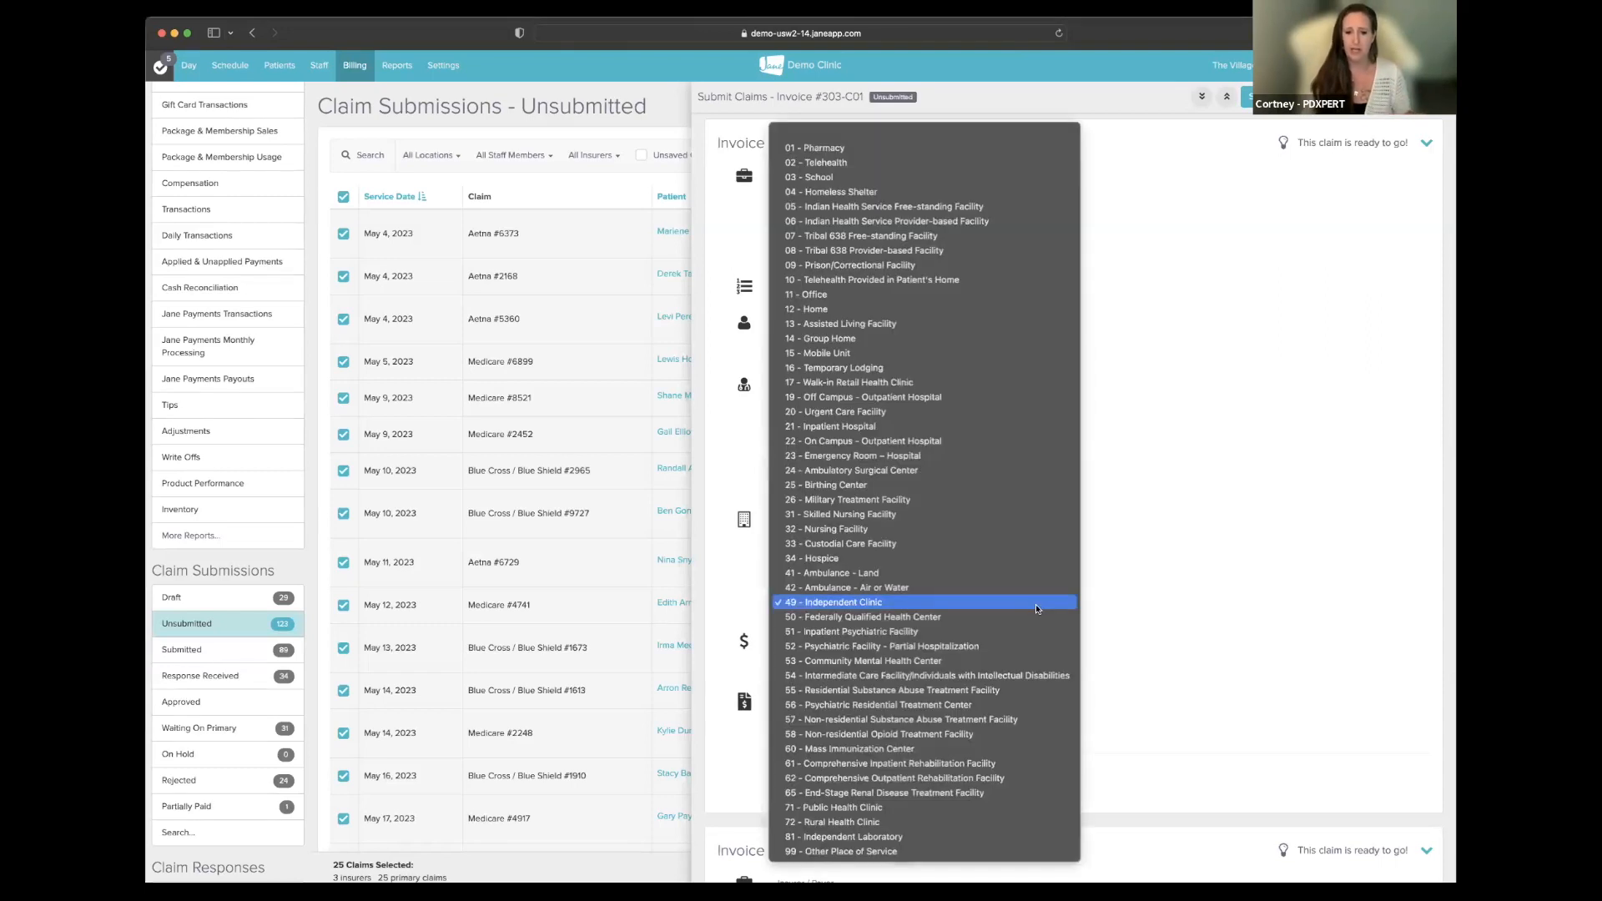
click(816, 298)
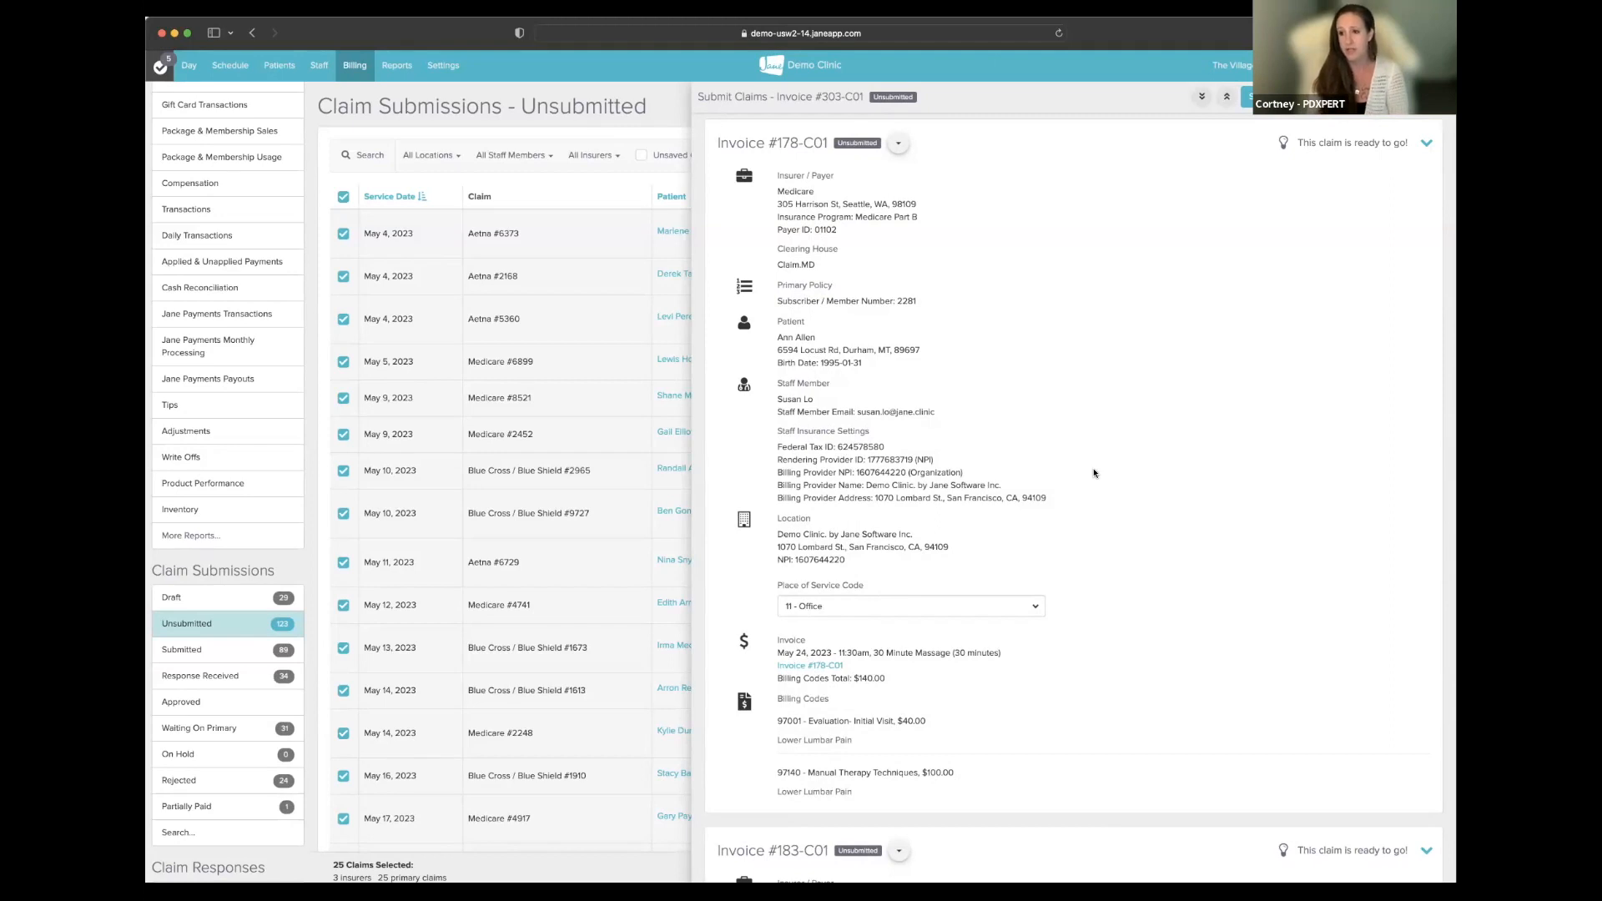
click(1035, 601)
click(991, 473)
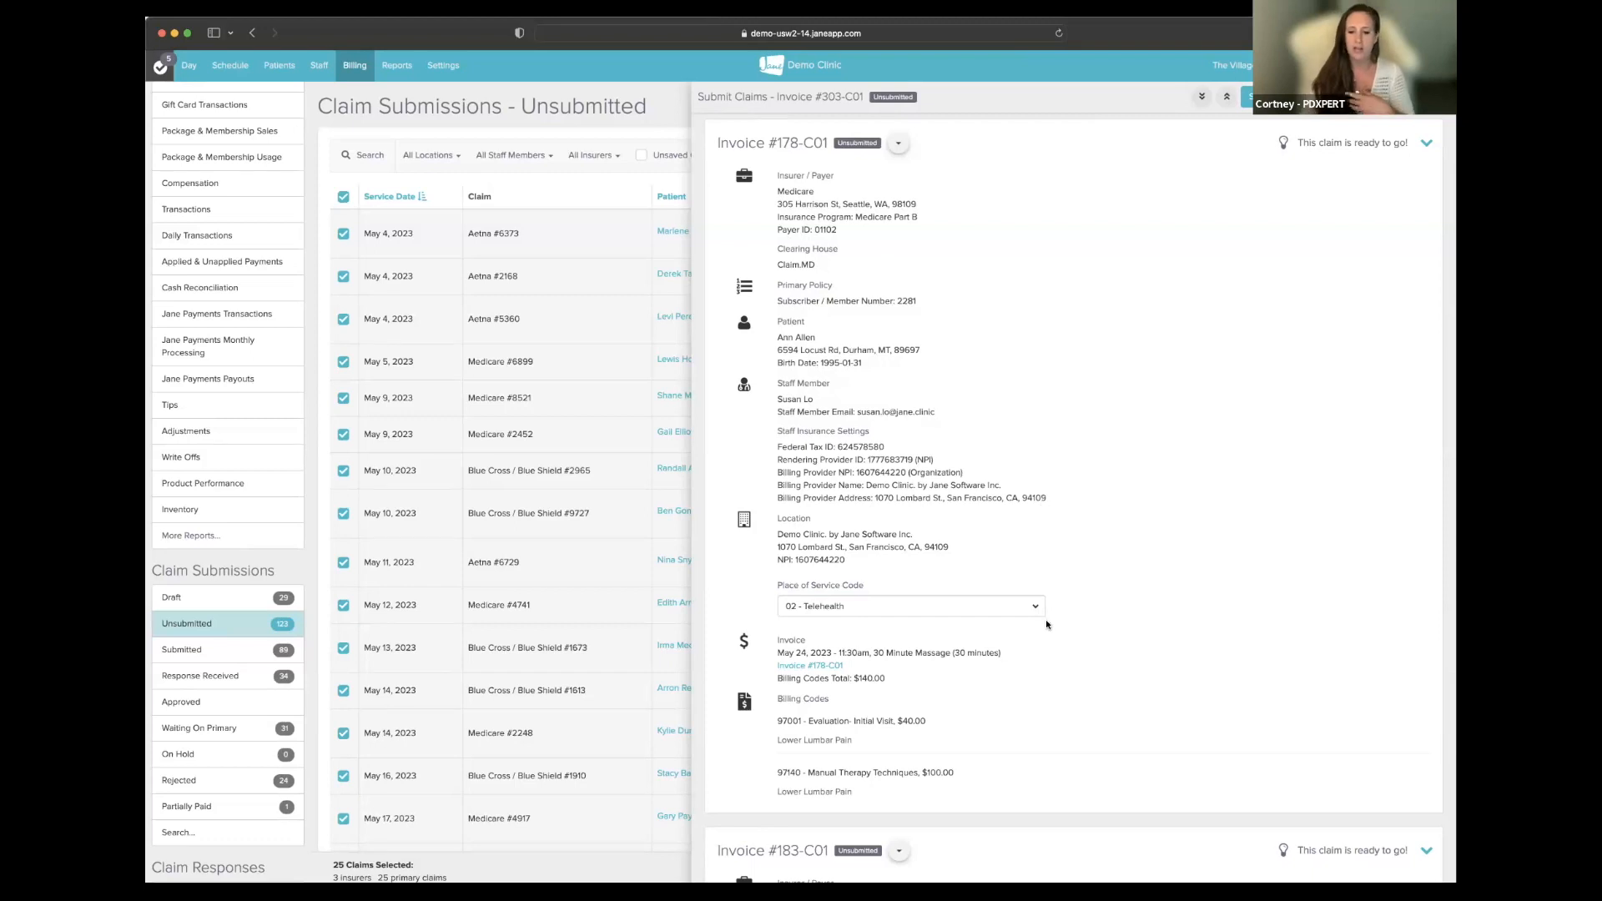
drag(776, 653, 1011, 645)
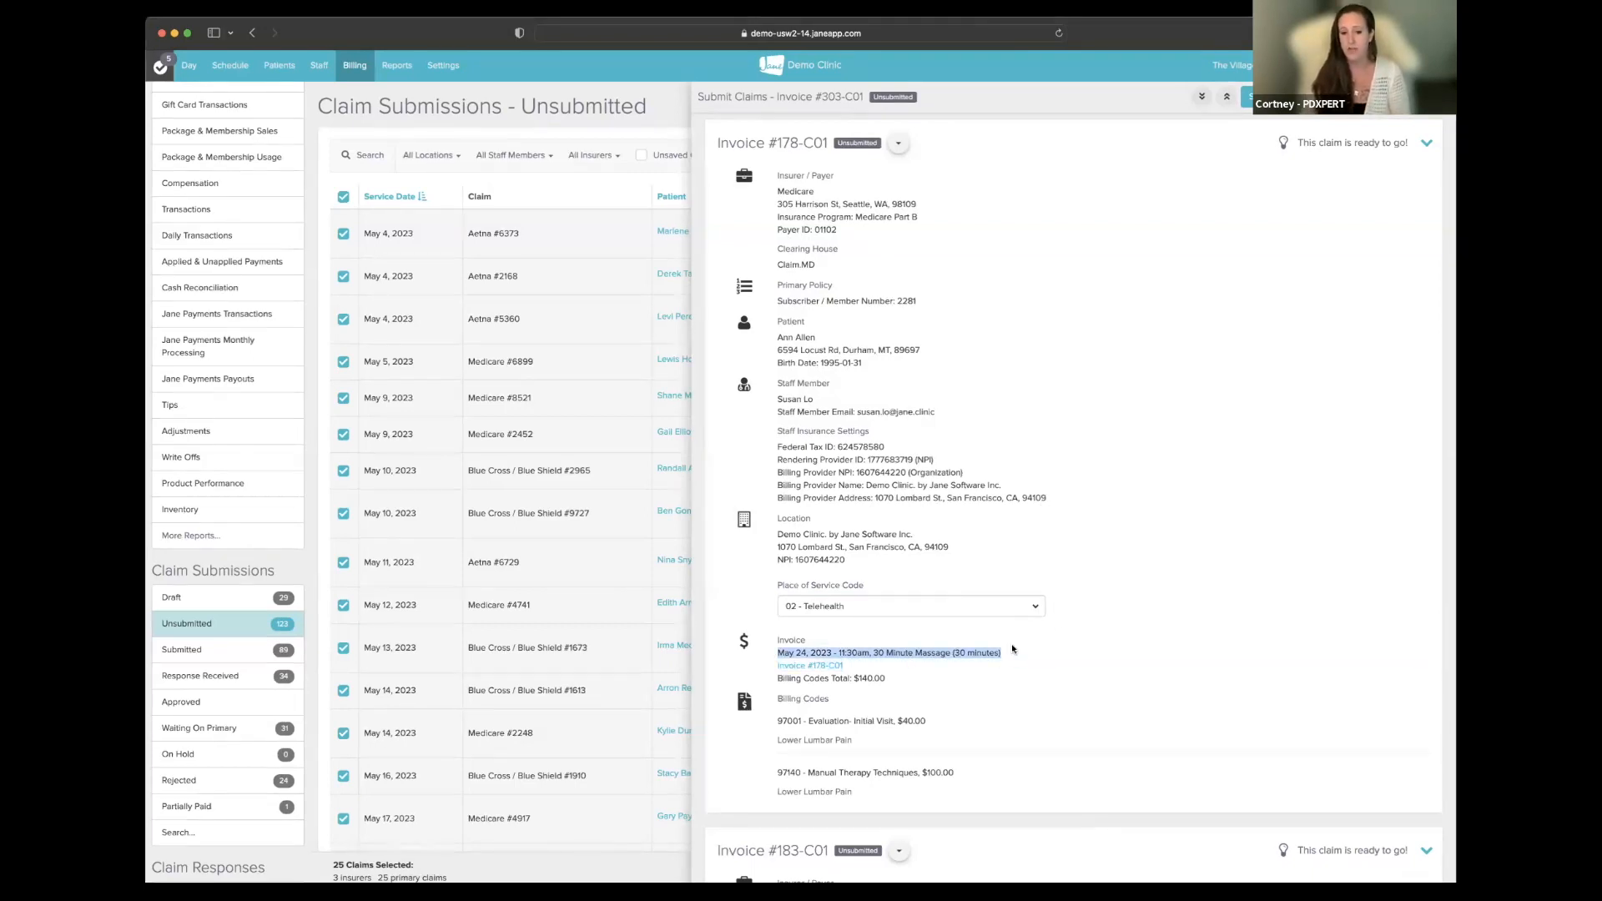
click(1042, 605)
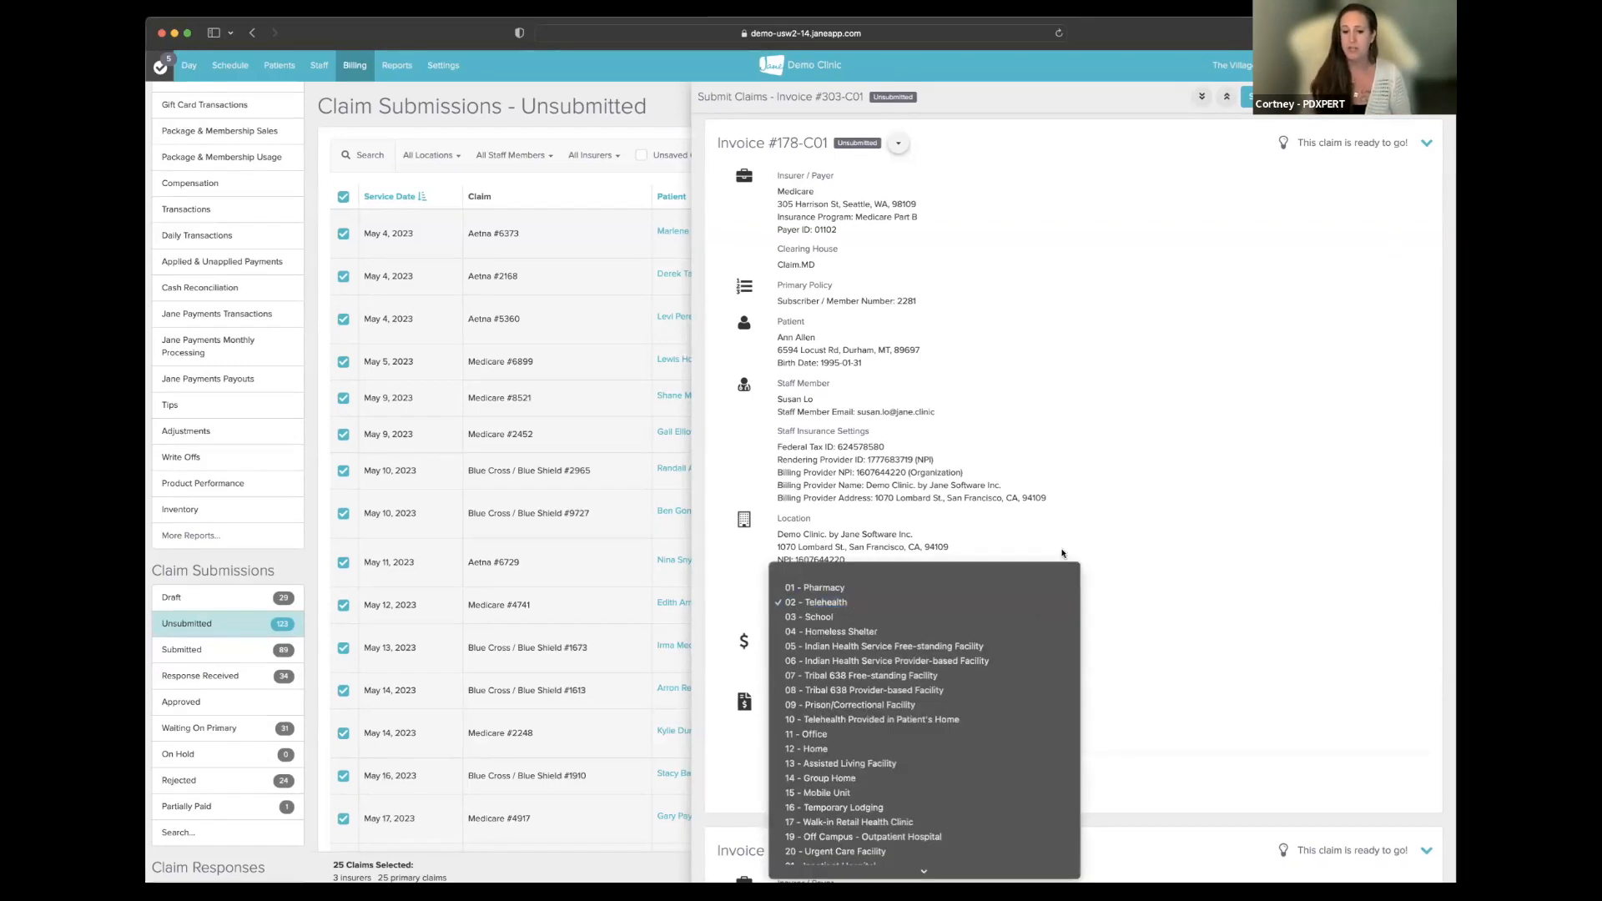
click(824, 732)
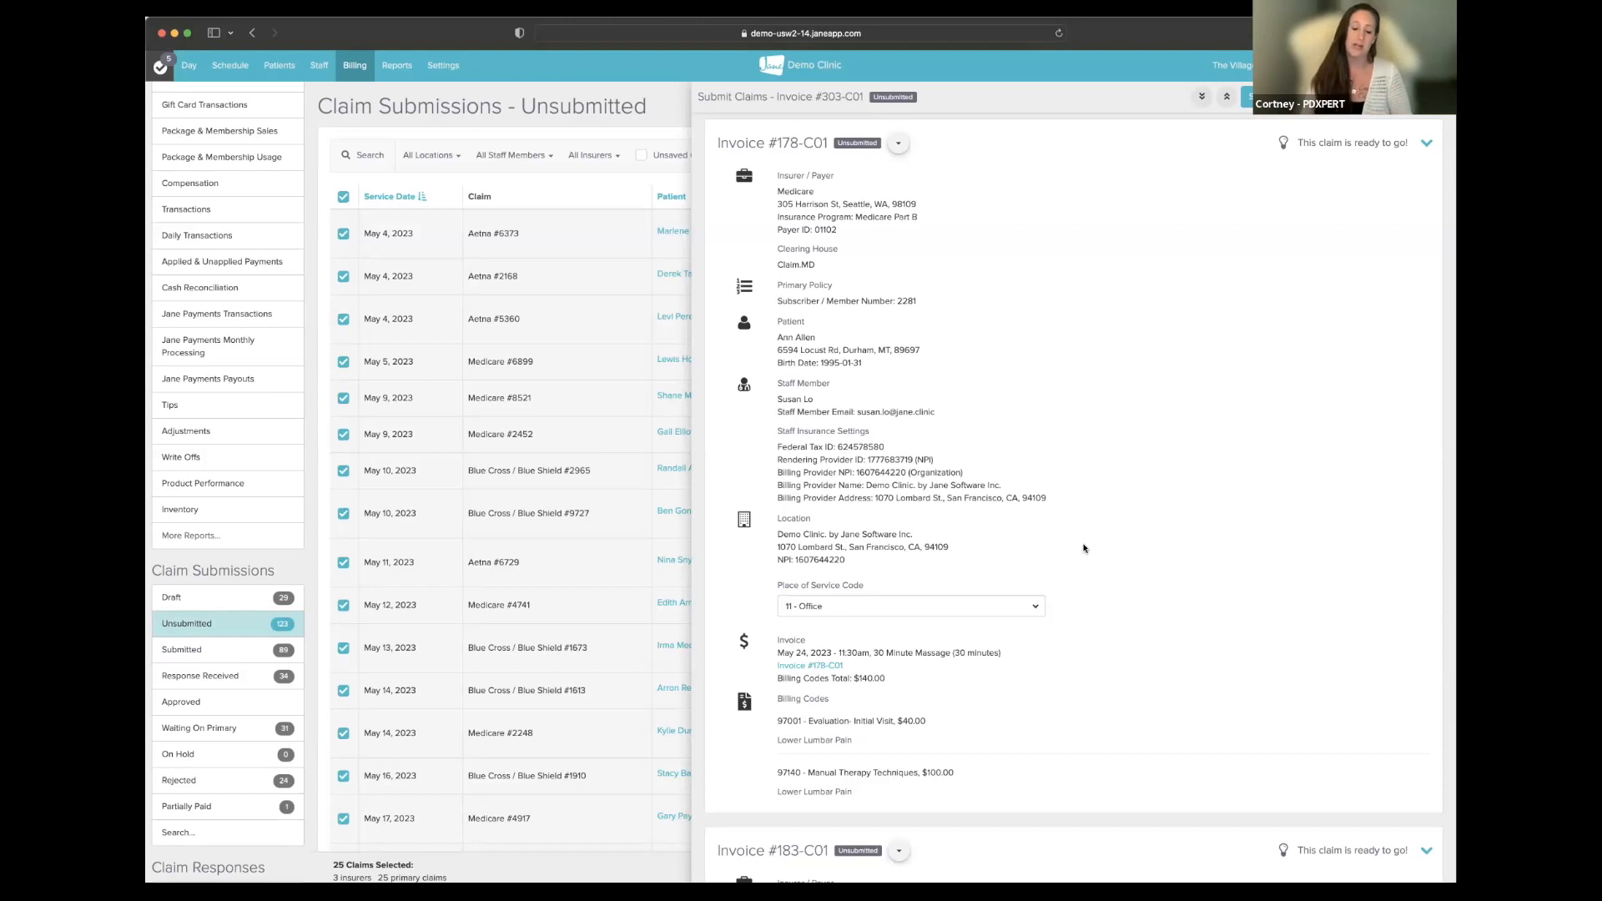
- Review invoice #178-C01's claim details back to its header and open its actions menu
scroll(1083, 548, down, 1)
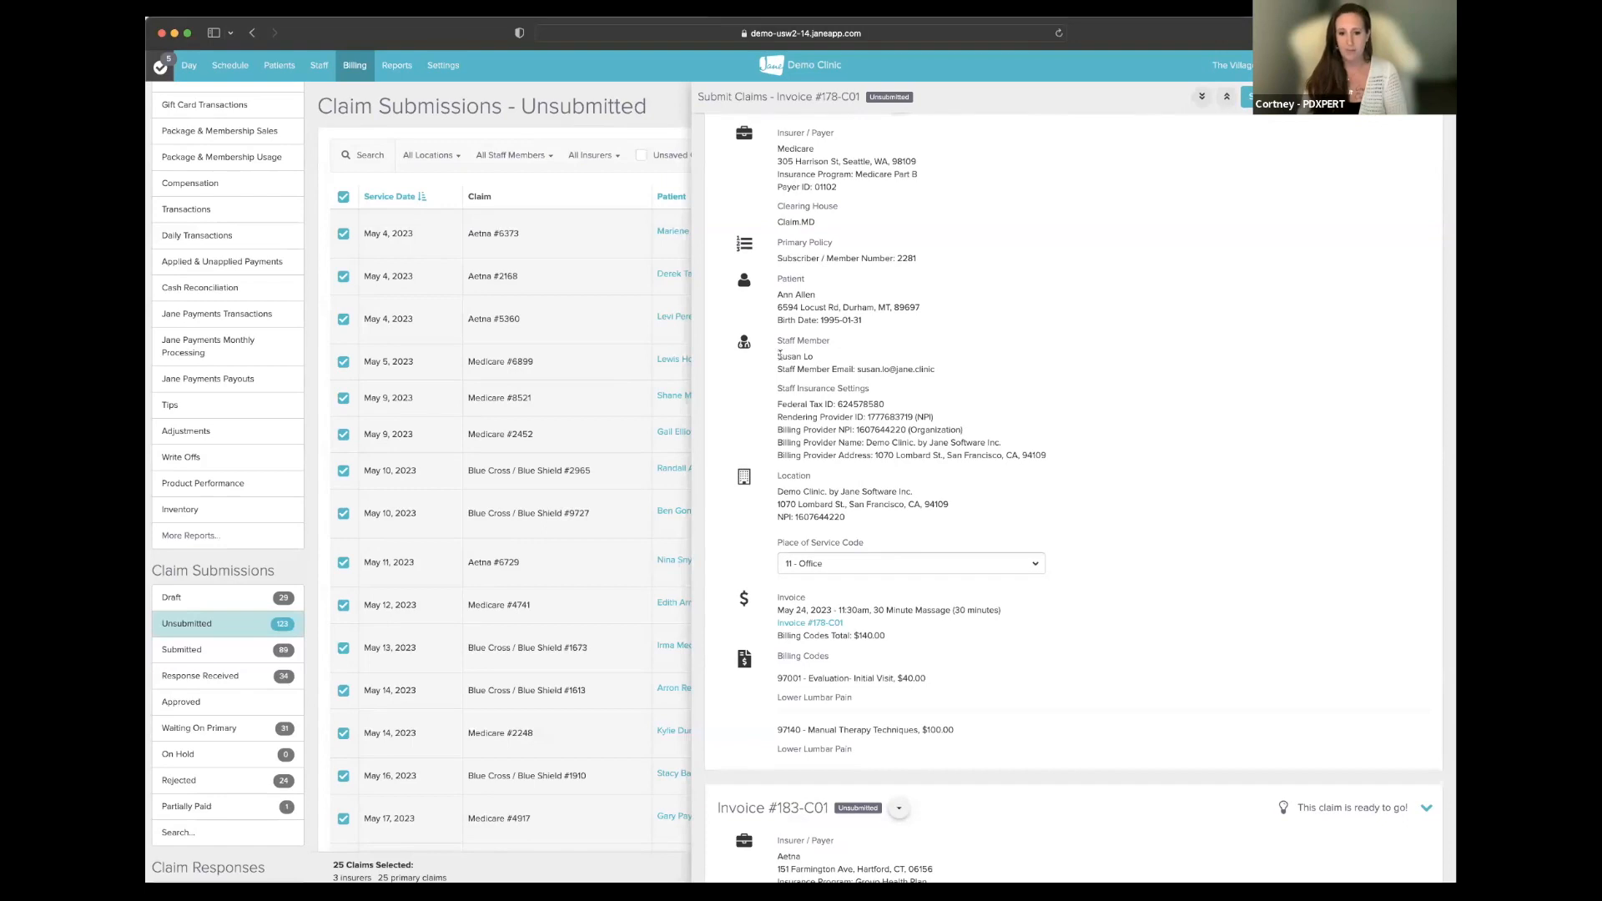
drag(779, 355, 811, 355)
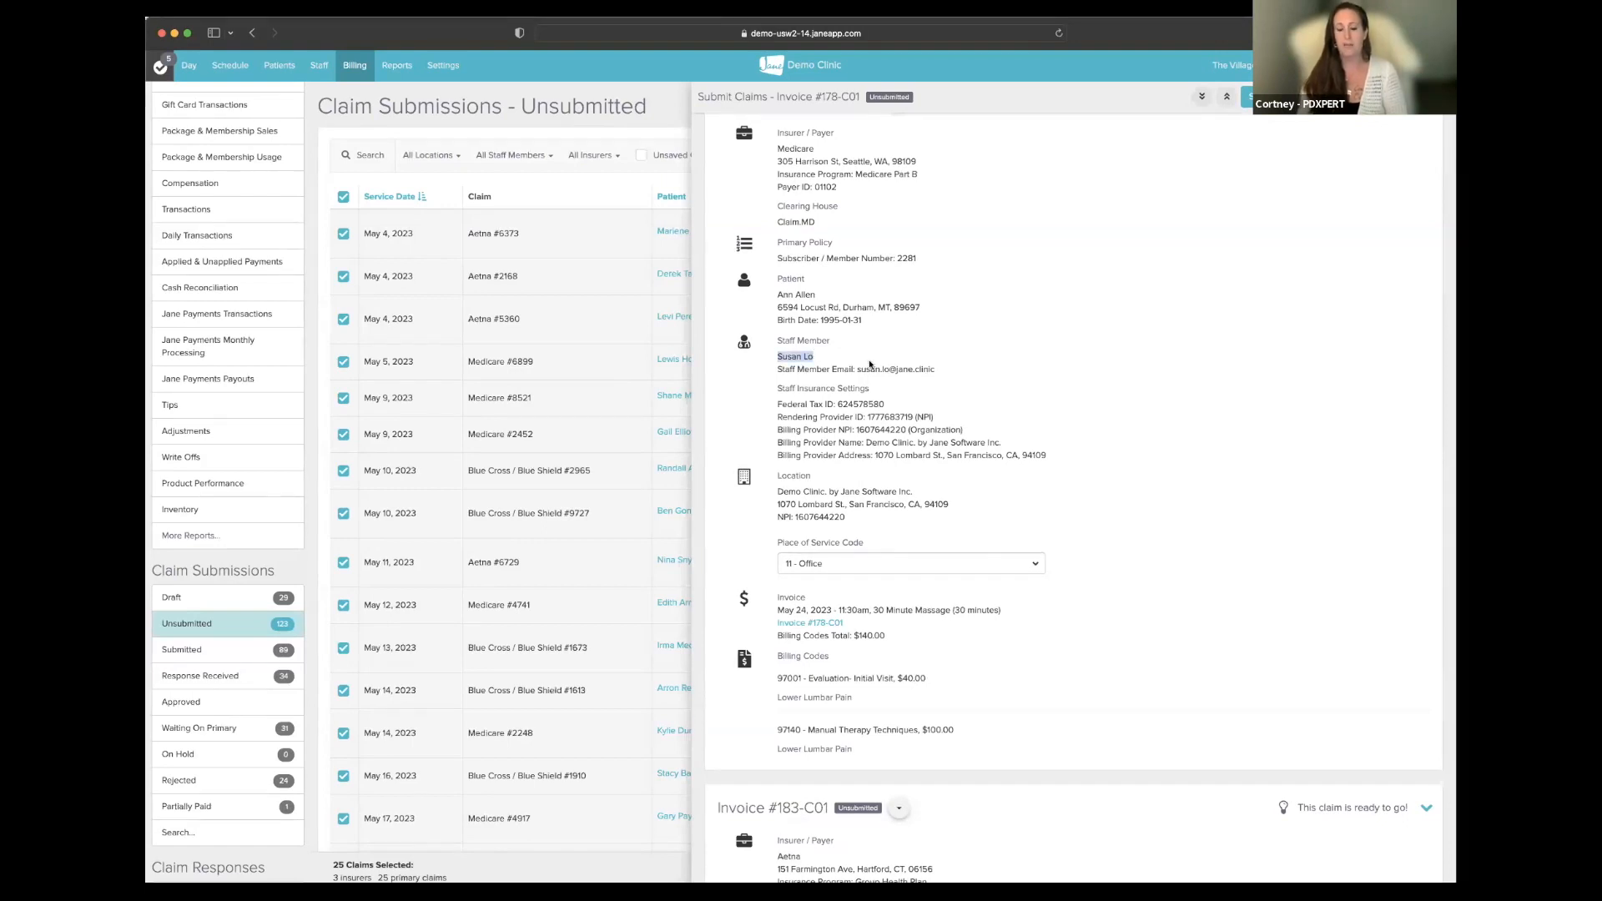
click(1199, 420)
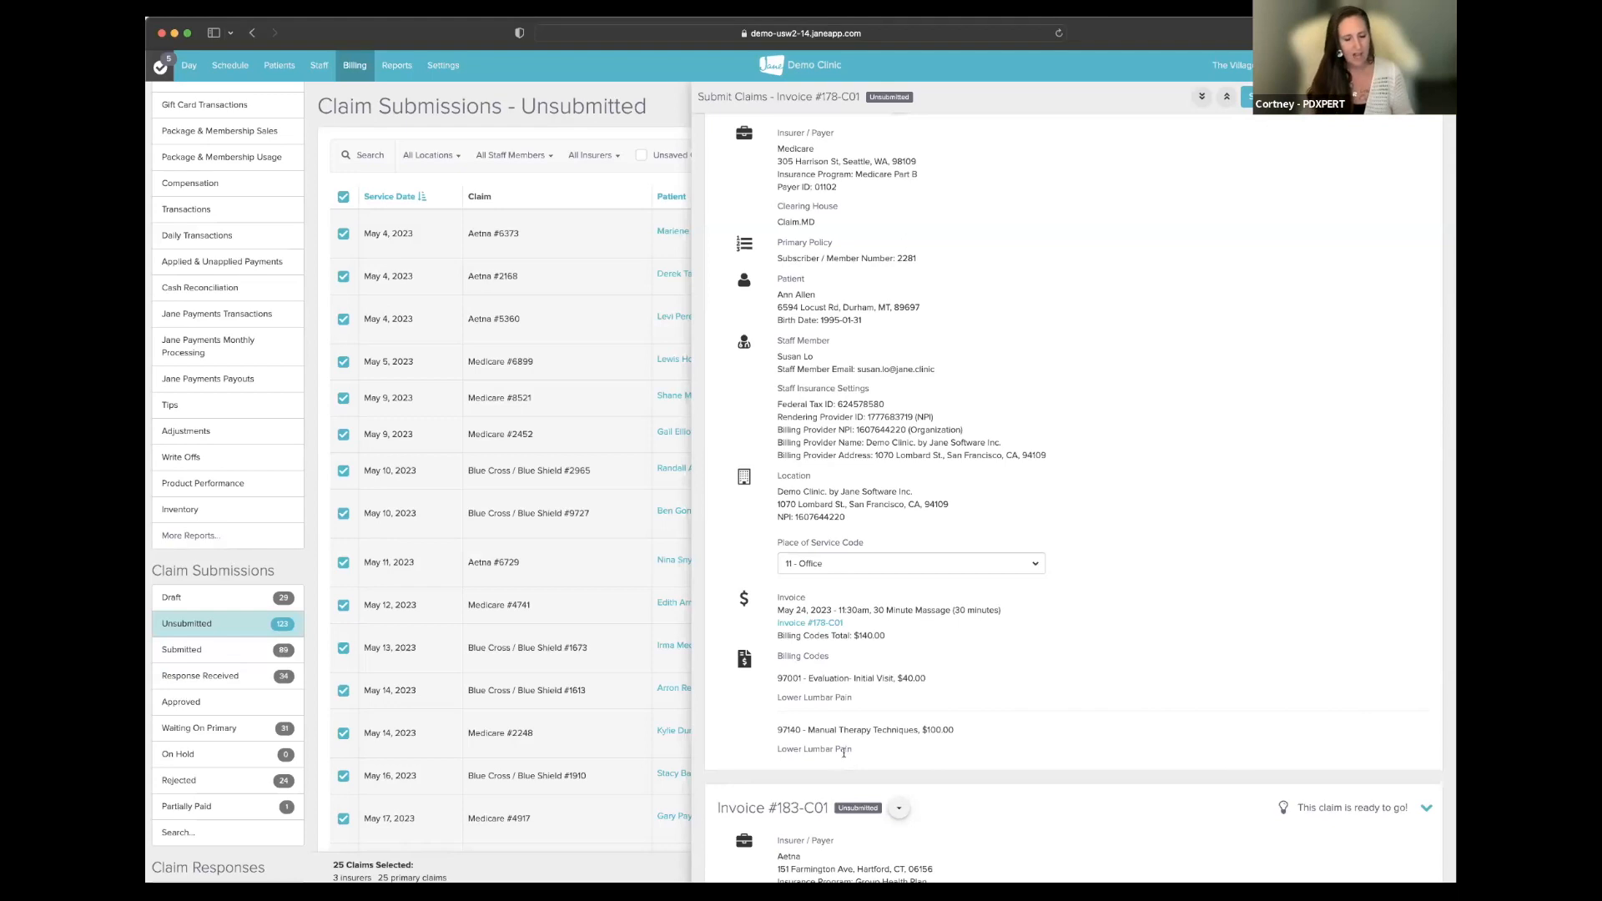
scroll(872, 329, up, 1)
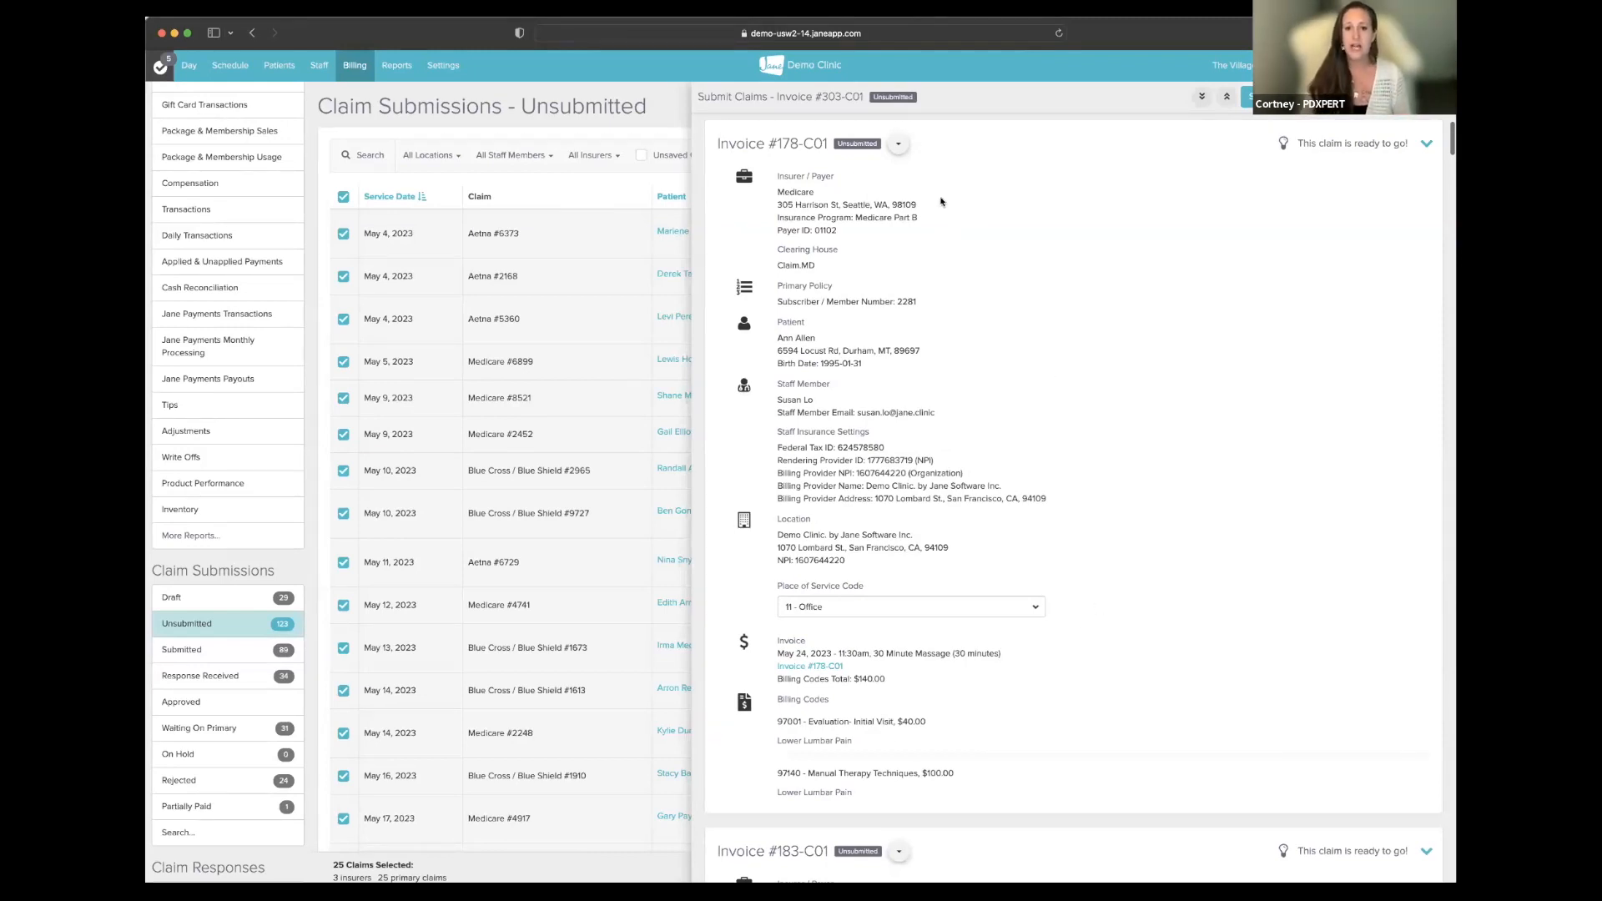
click(899, 145)
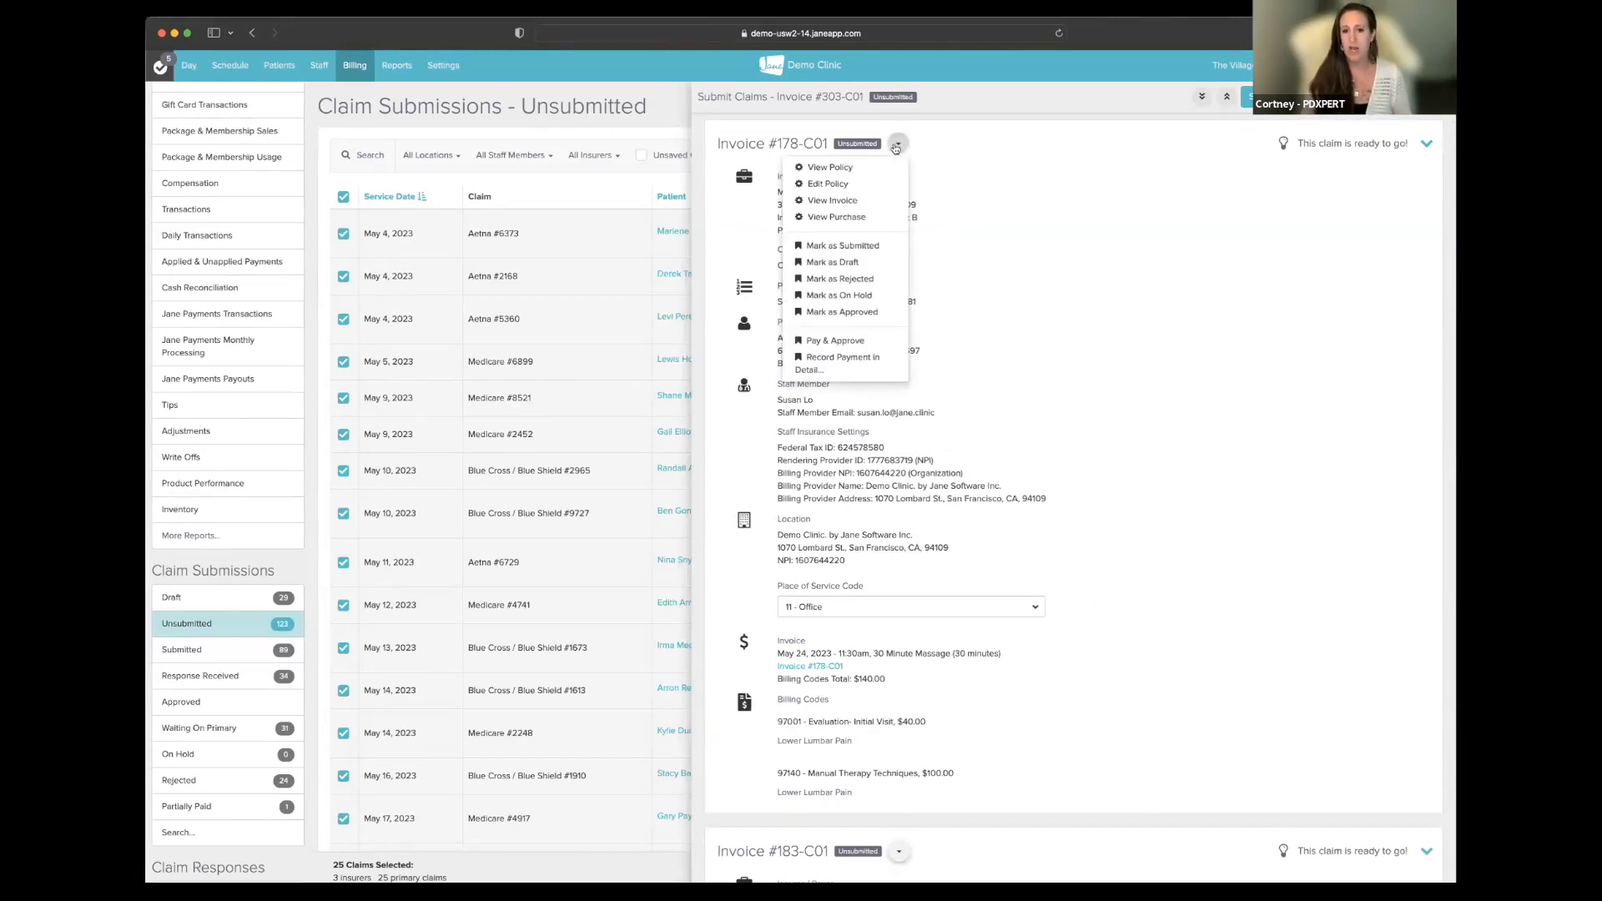
- Open invoice #178-C01's View Purchase link in a new browser tab
right_click(847, 221)
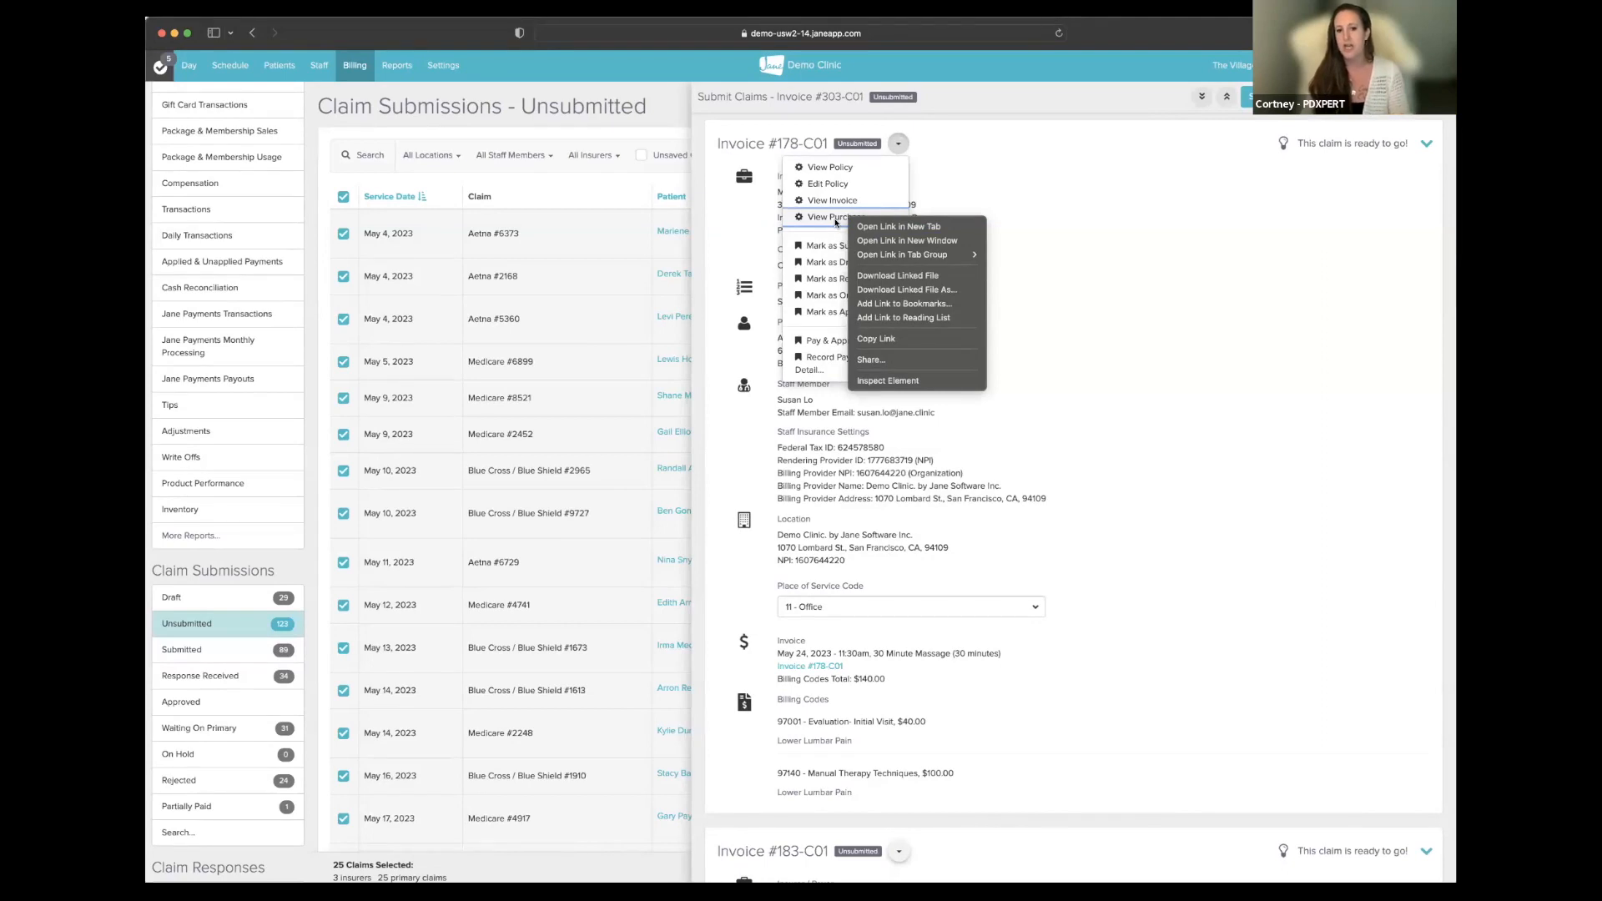
click(959, 231)
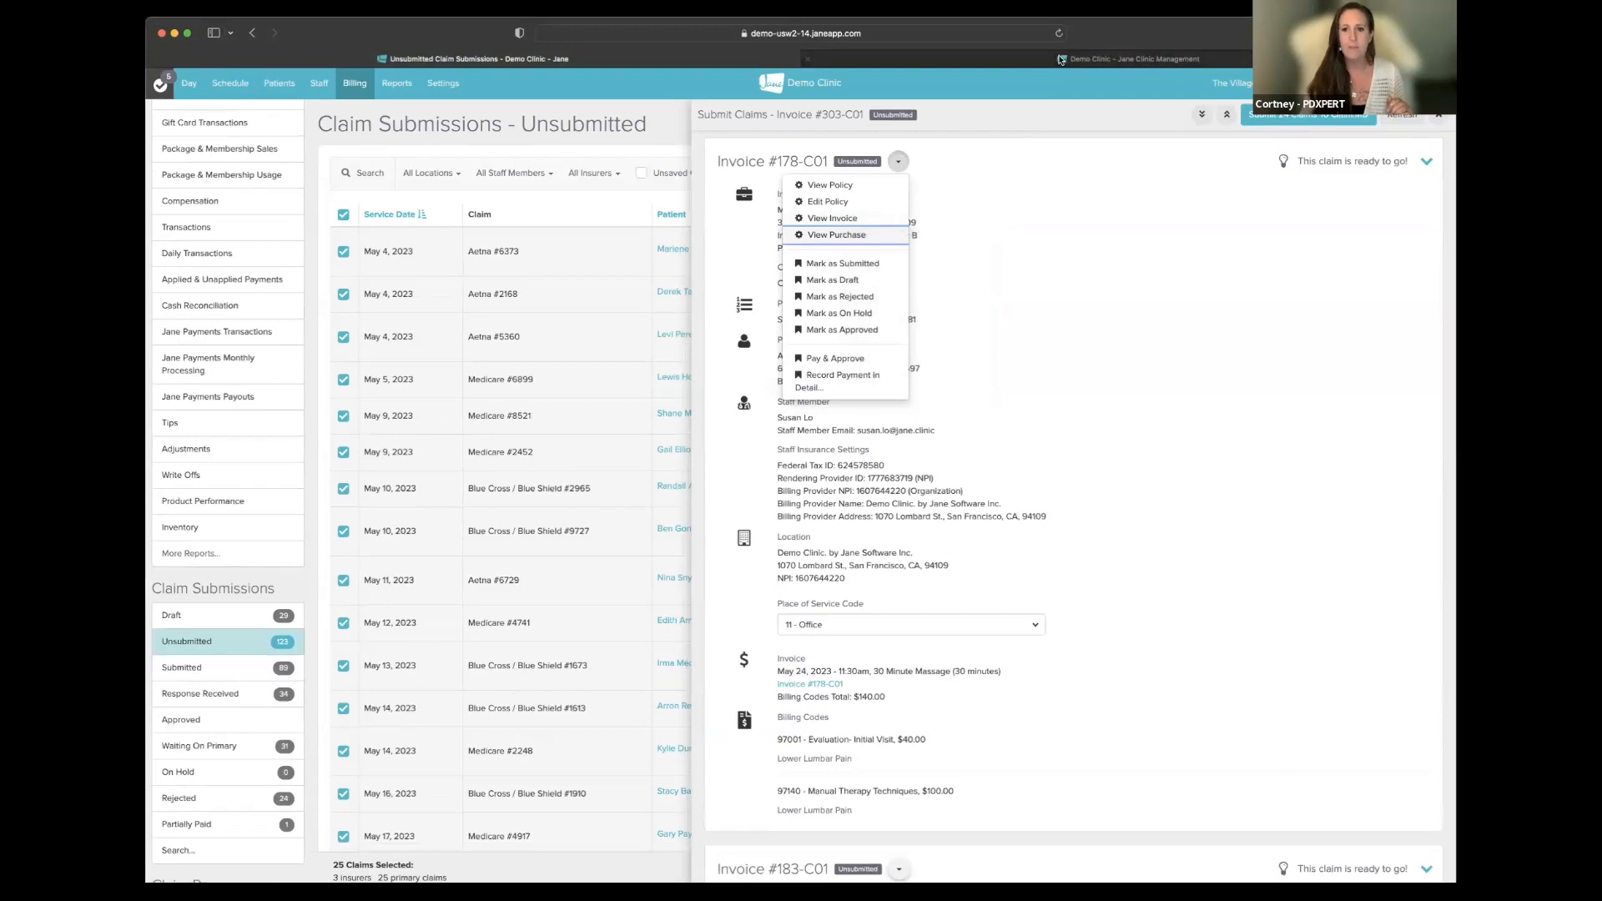
- Enable editing on the purchase and add GP and XU modifiers to code 97140
click(1061, 60)
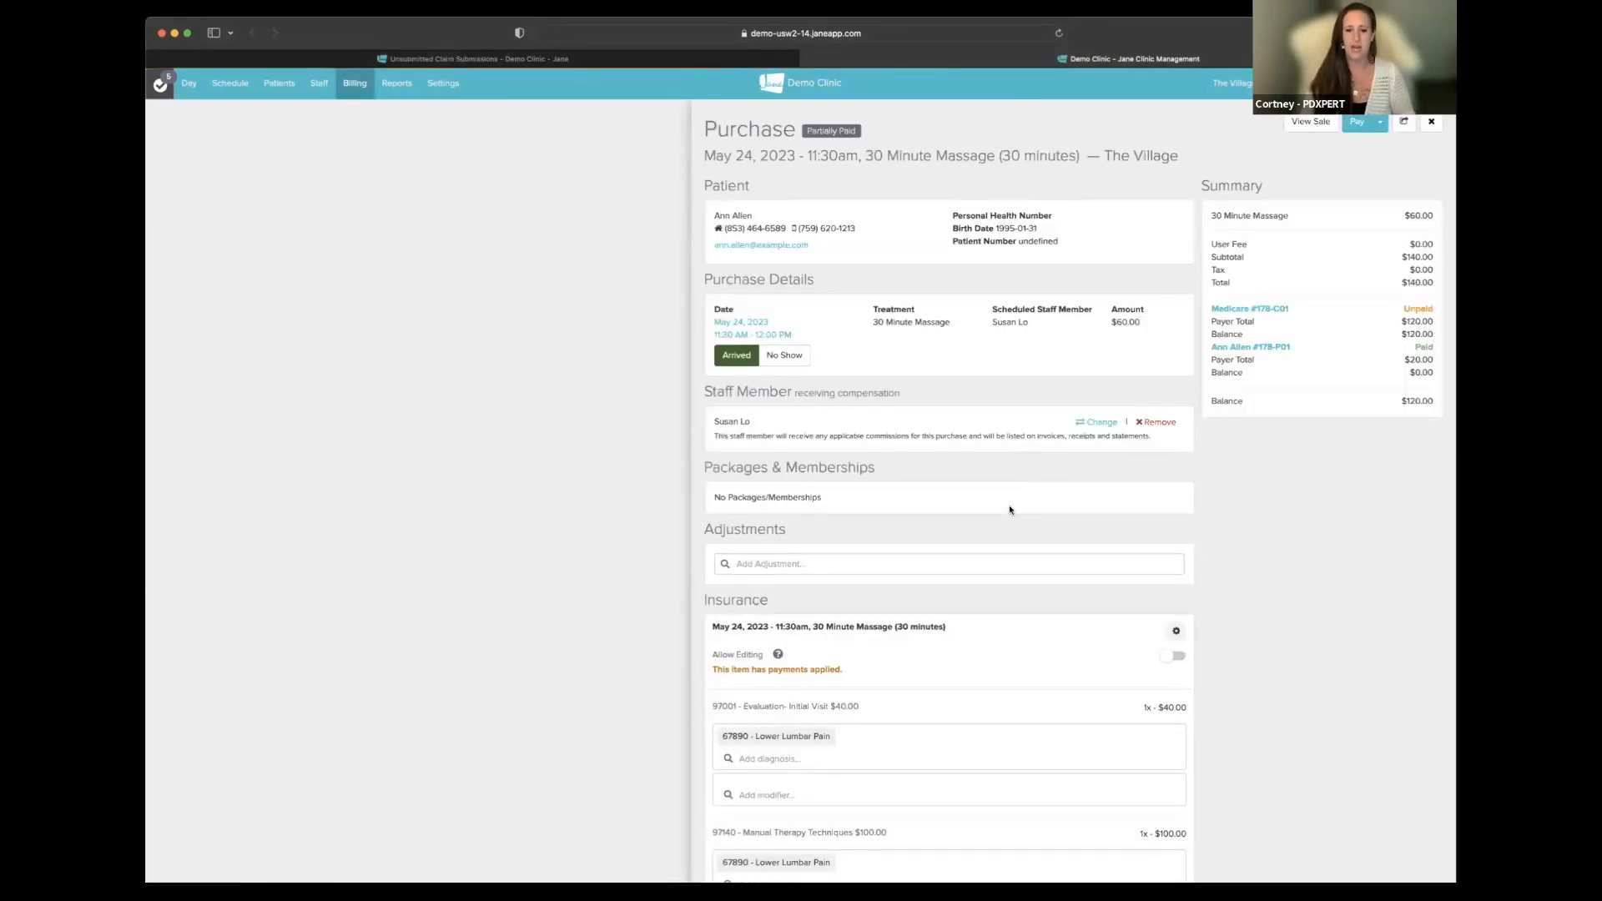
scroll(1011, 518, down, 5)
scroll(1012, 519, down, 2)
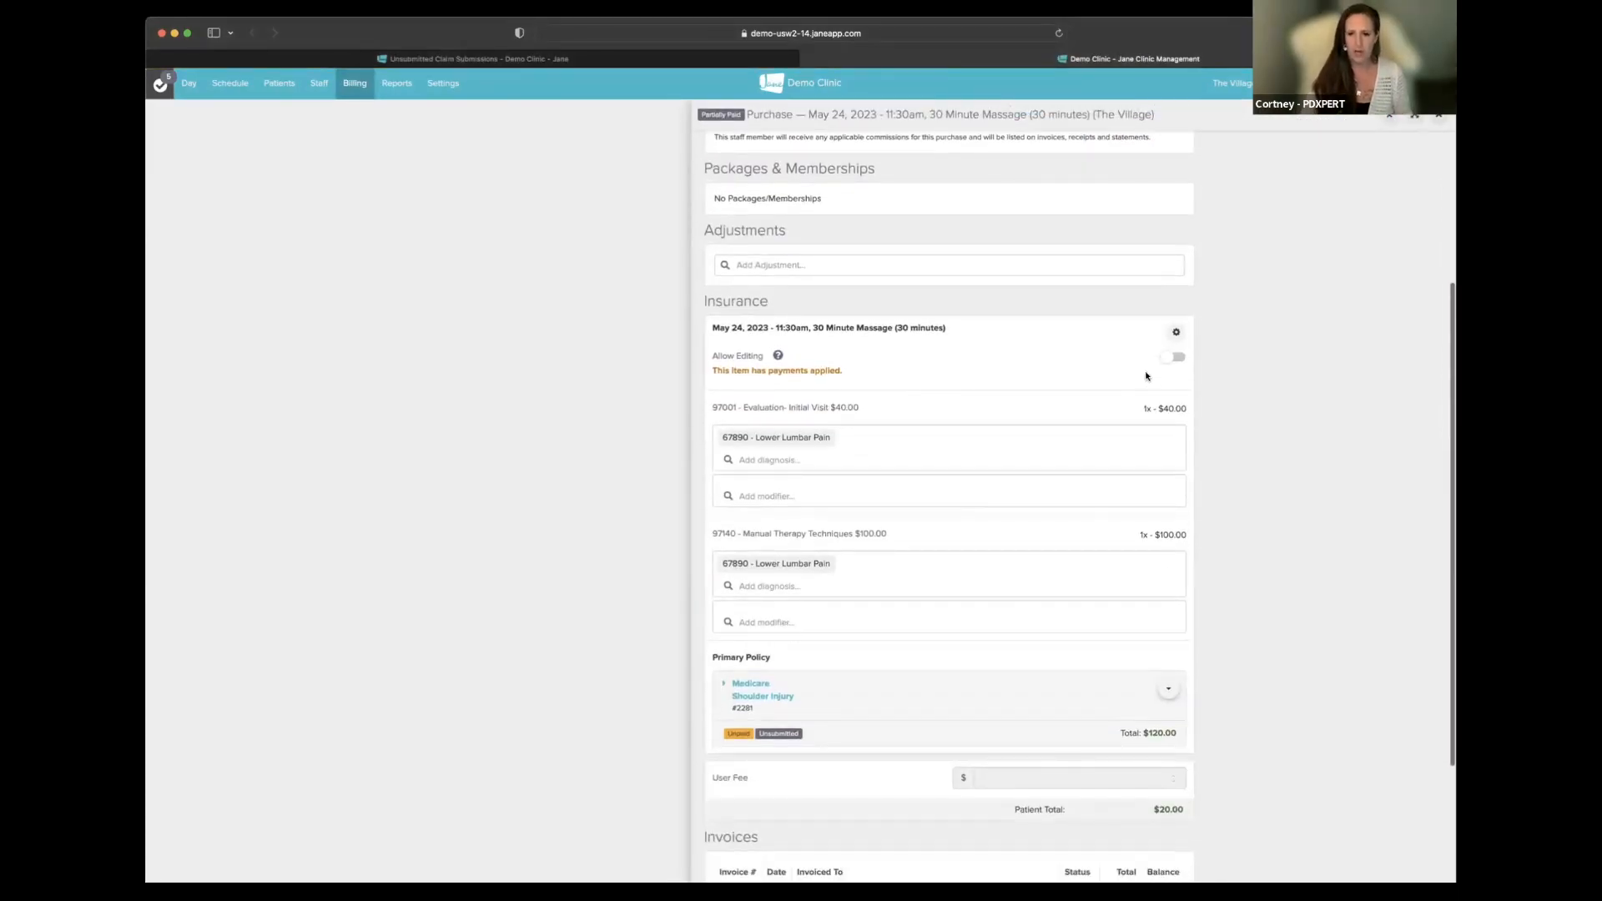
click(1176, 359)
click(812, 626)
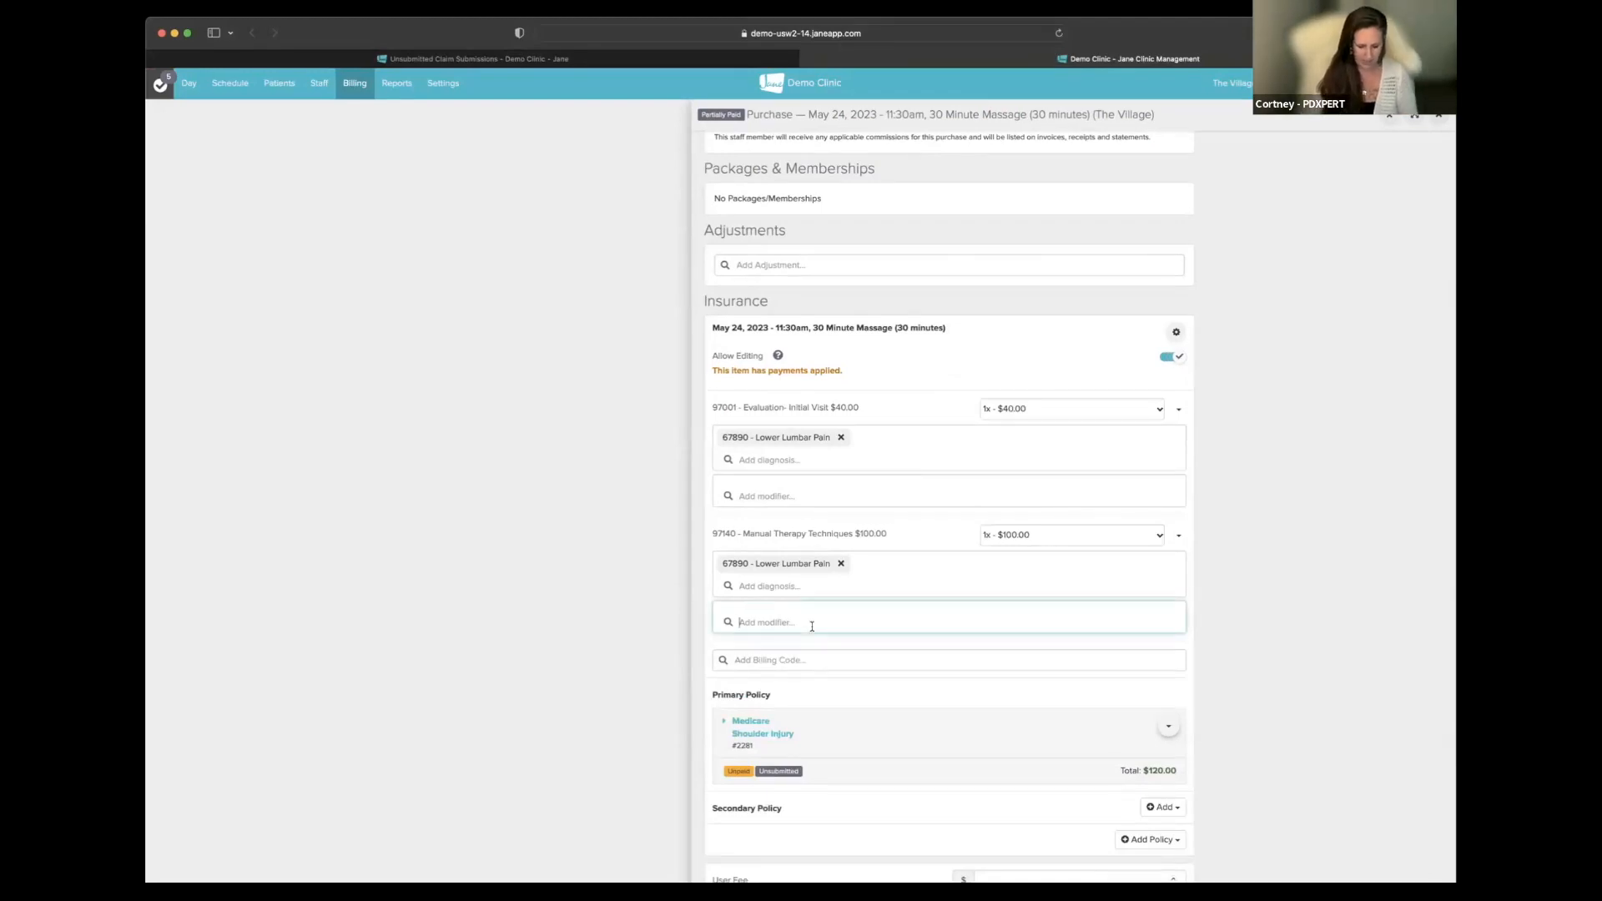
text(GP)
key(Return)
text(XU)
key(Return)
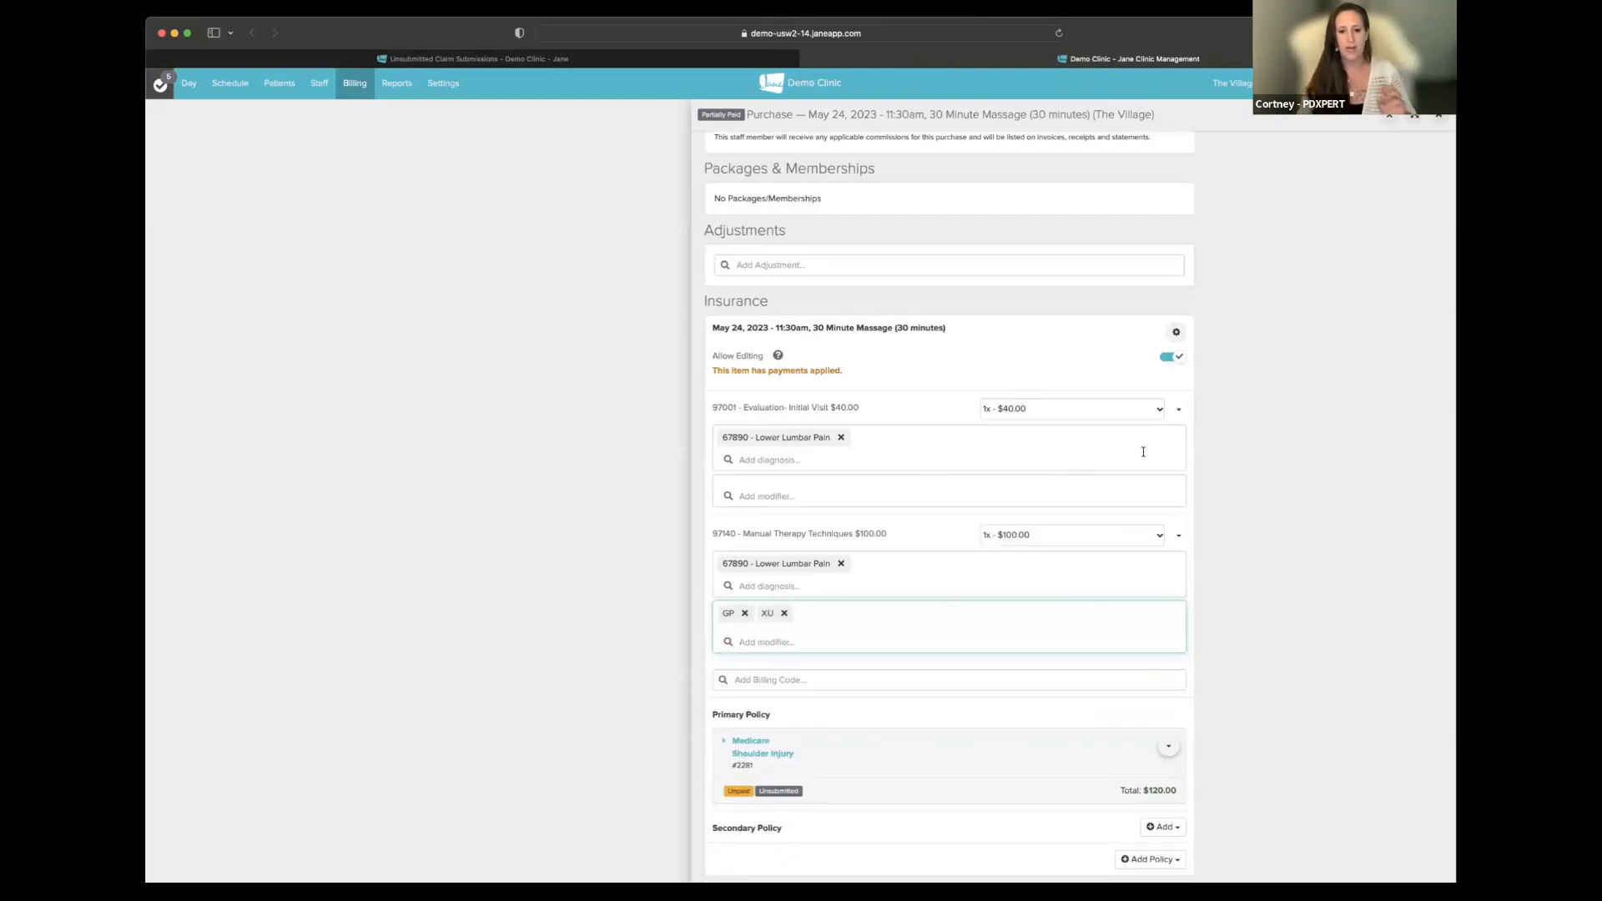
- Check the updated billing codes and return to the Unsubmitted Claim Submissions tab
scroll(1147, 452, up, 2)
scroll(1147, 452, up, 5)
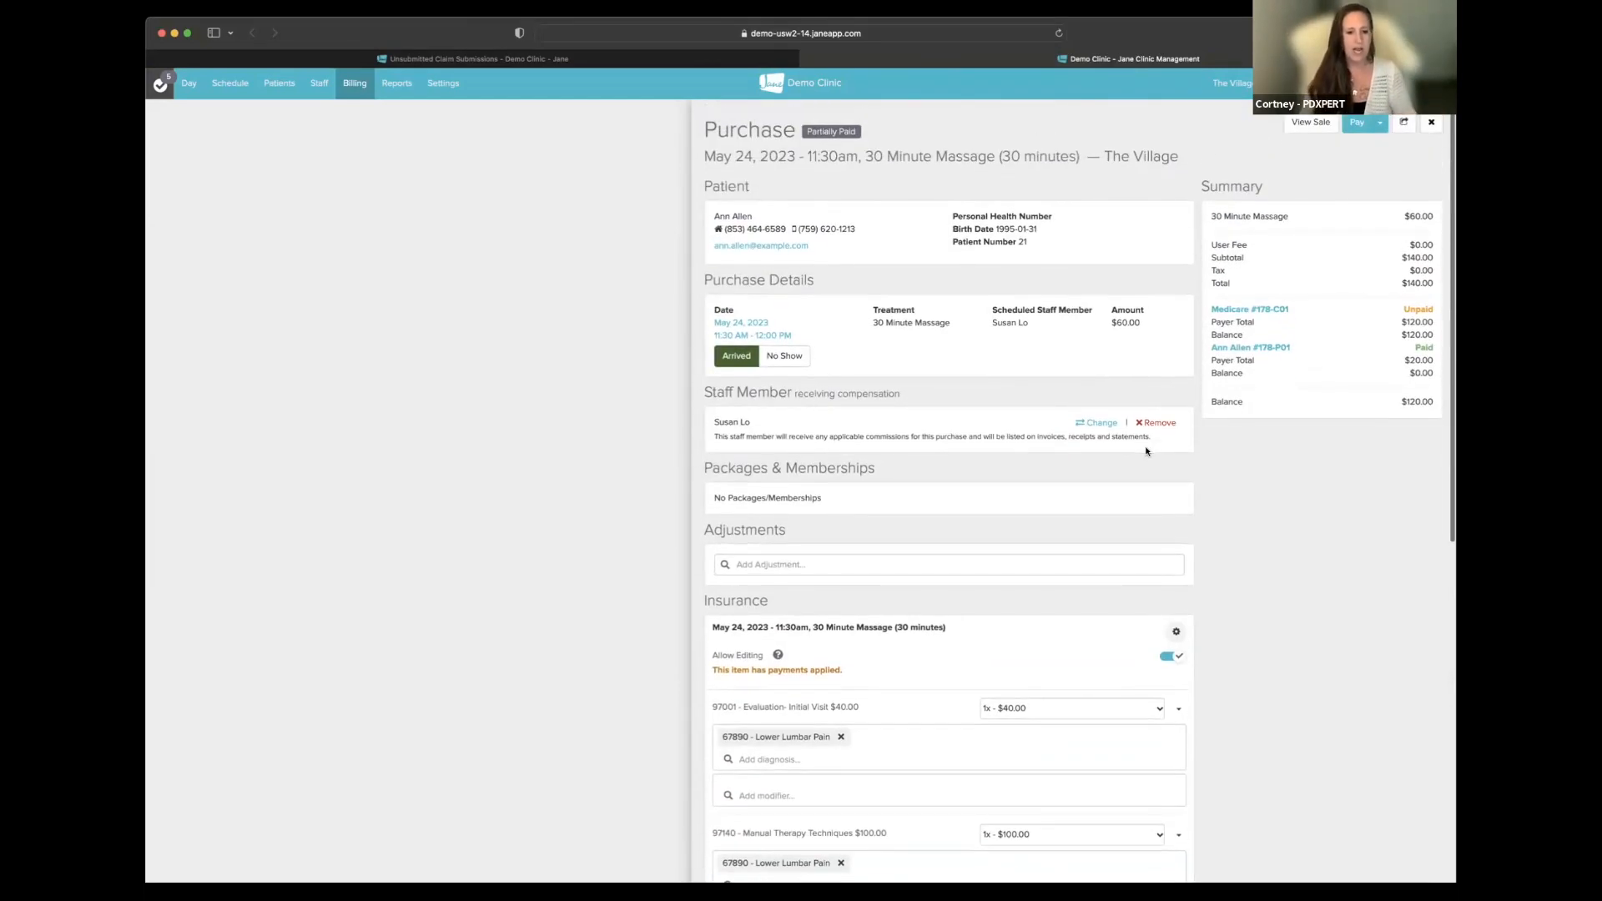
scroll(1008, 580, down, 2)
scroll(1008, 579, down, 1)
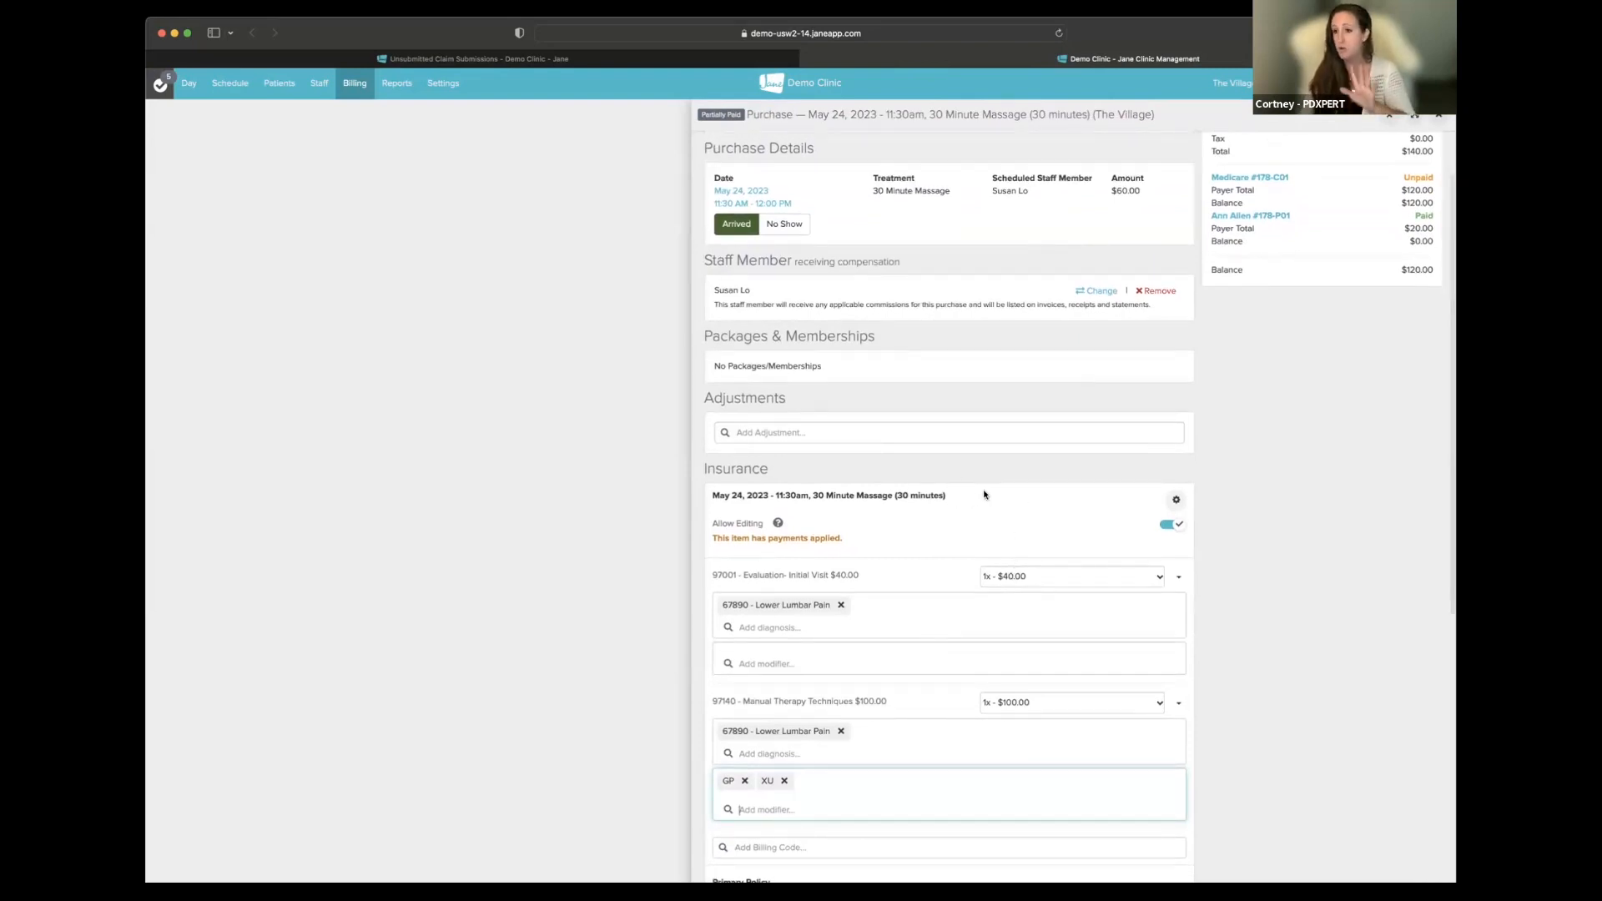
click(555, 63)
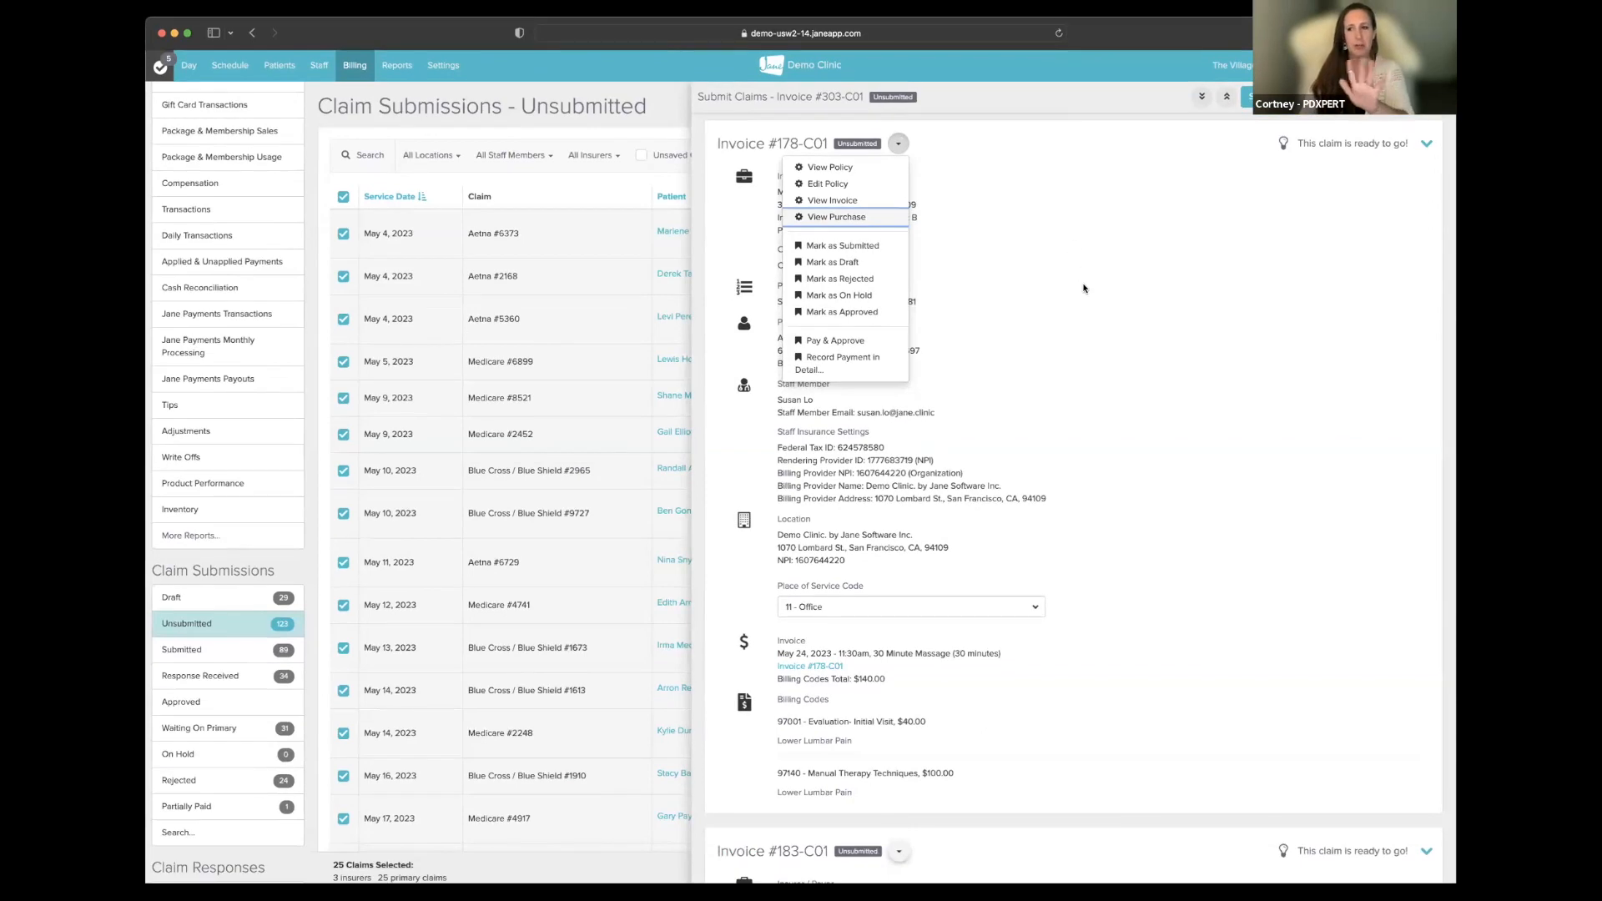
- Close the actions list and review the queued invoices from #178-C01 through #481-C01
click(1167, 333)
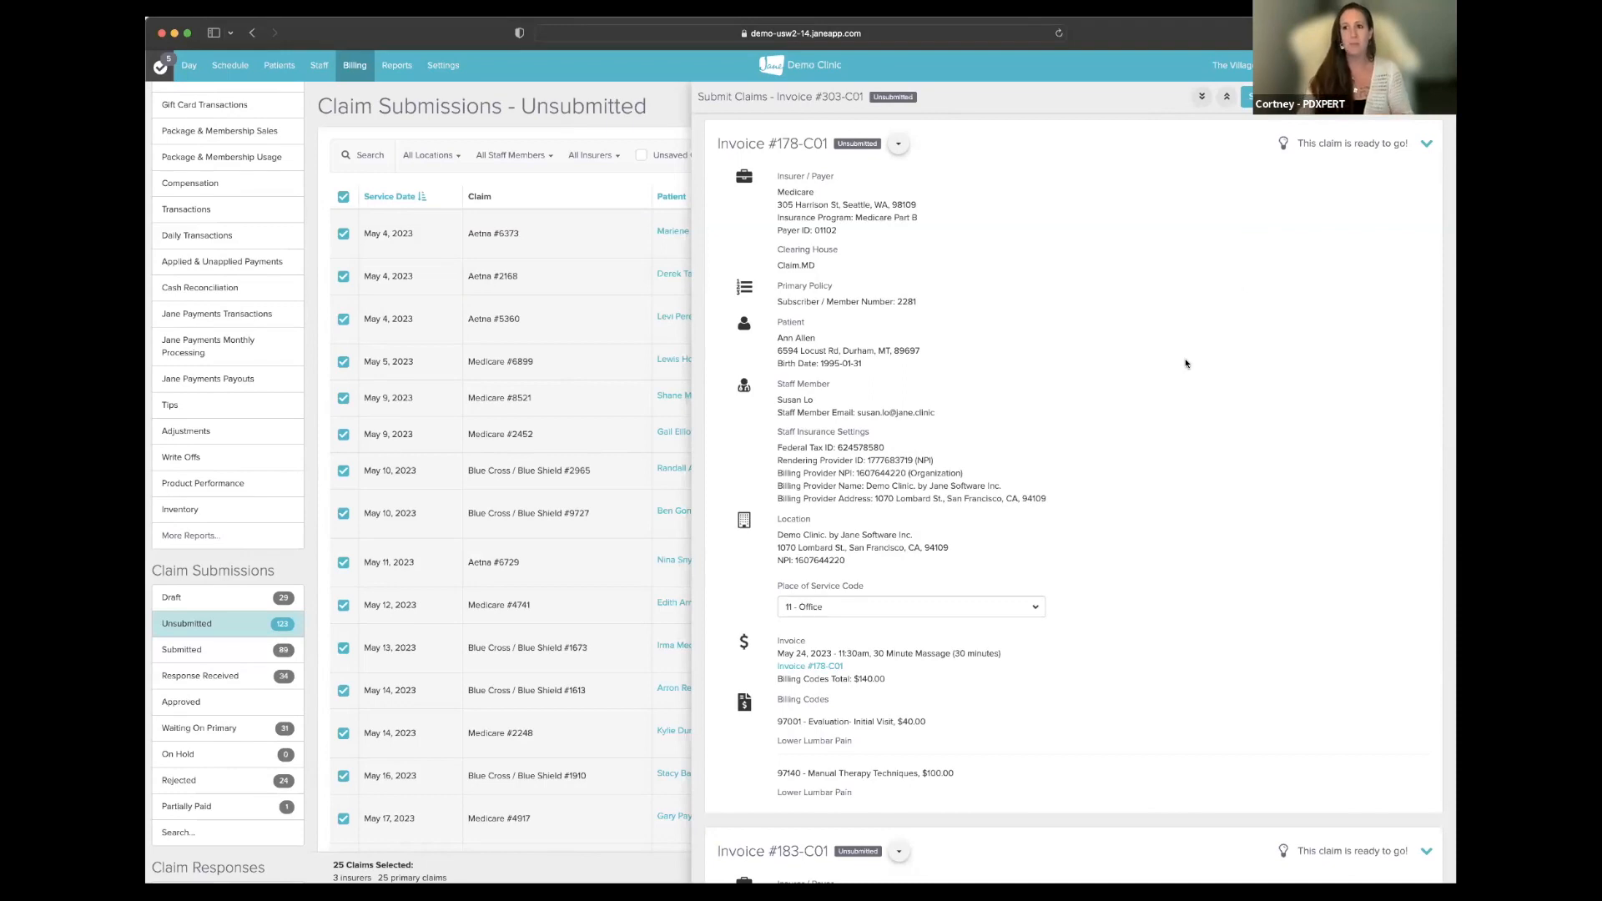
scroll(1185, 364, down, 10)
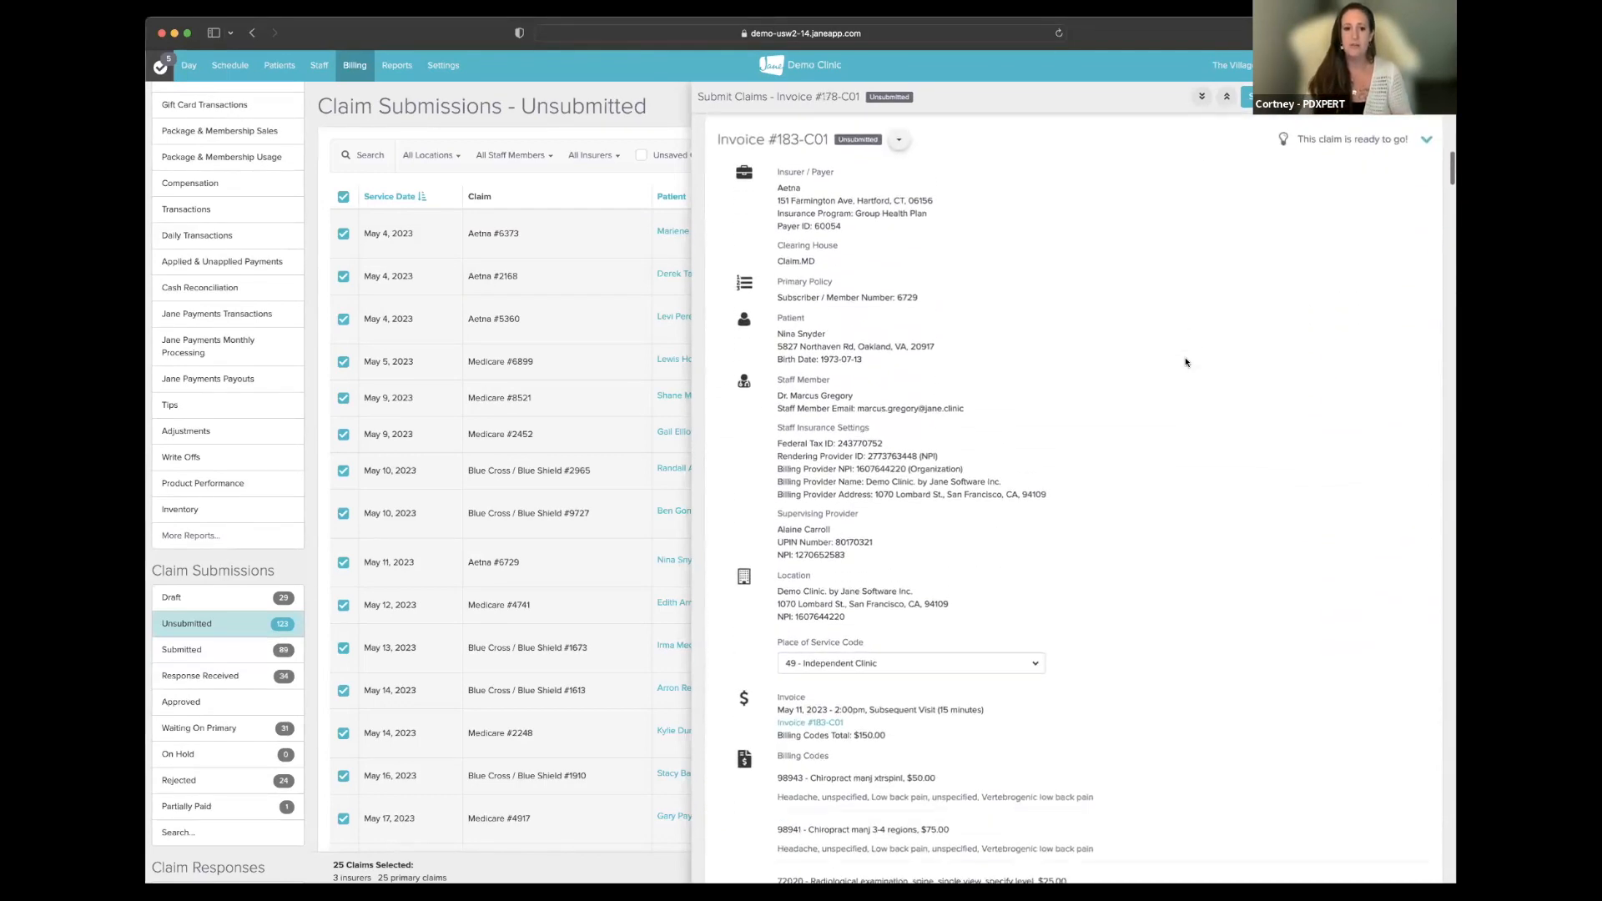
scroll(1186, 362, down, 1)
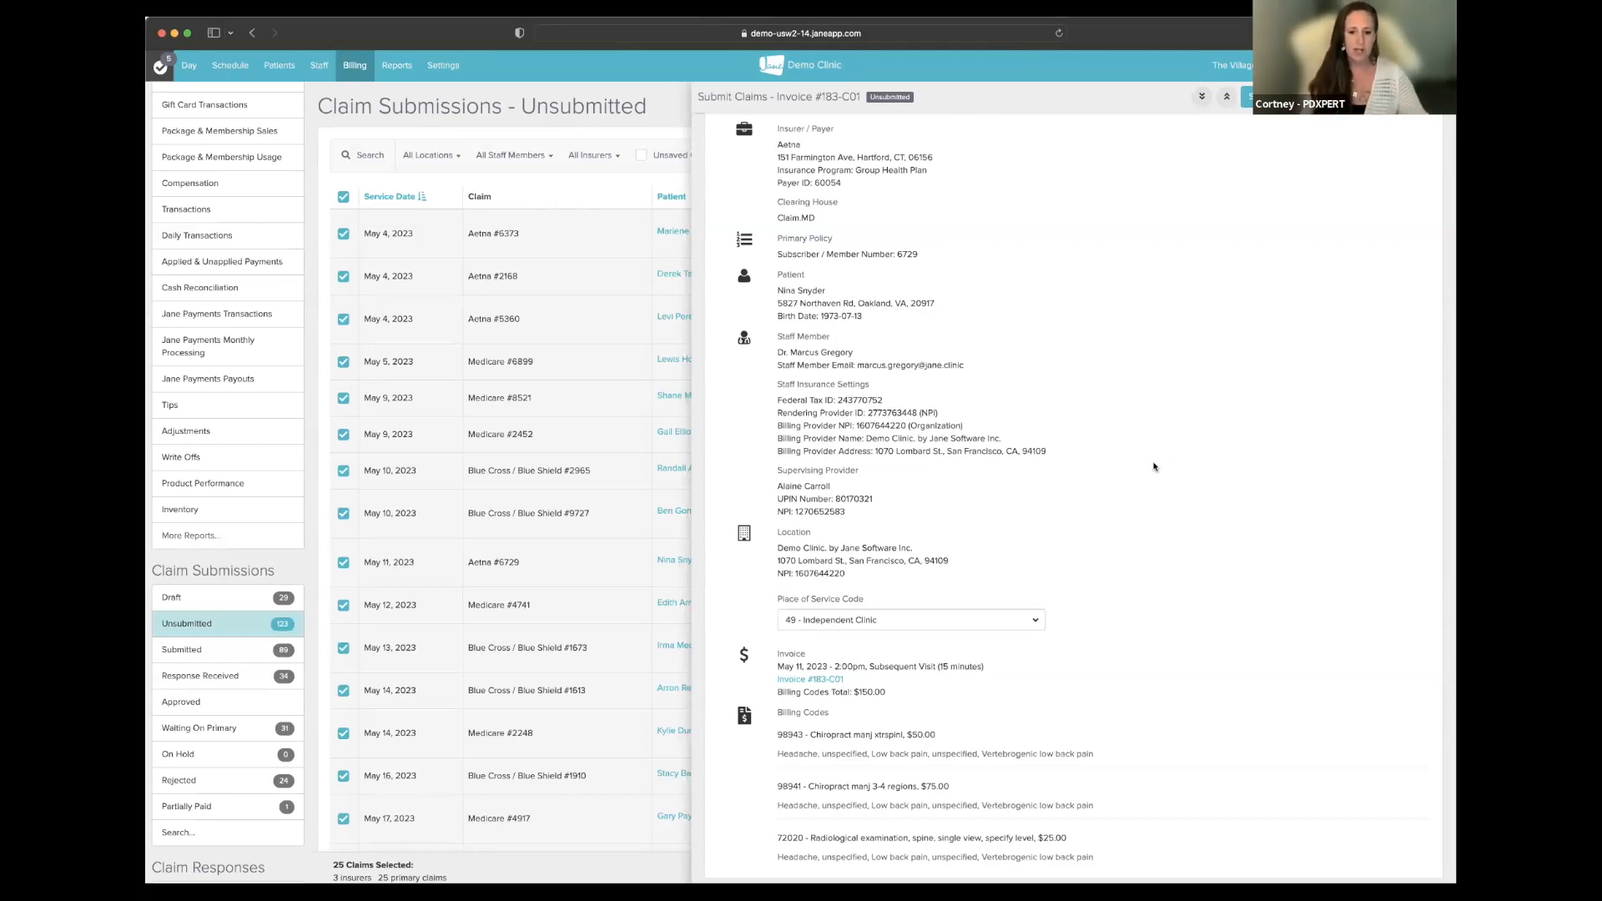
scroll(1139, 472, down, 5)
scroll(1139, 473, down, 1)
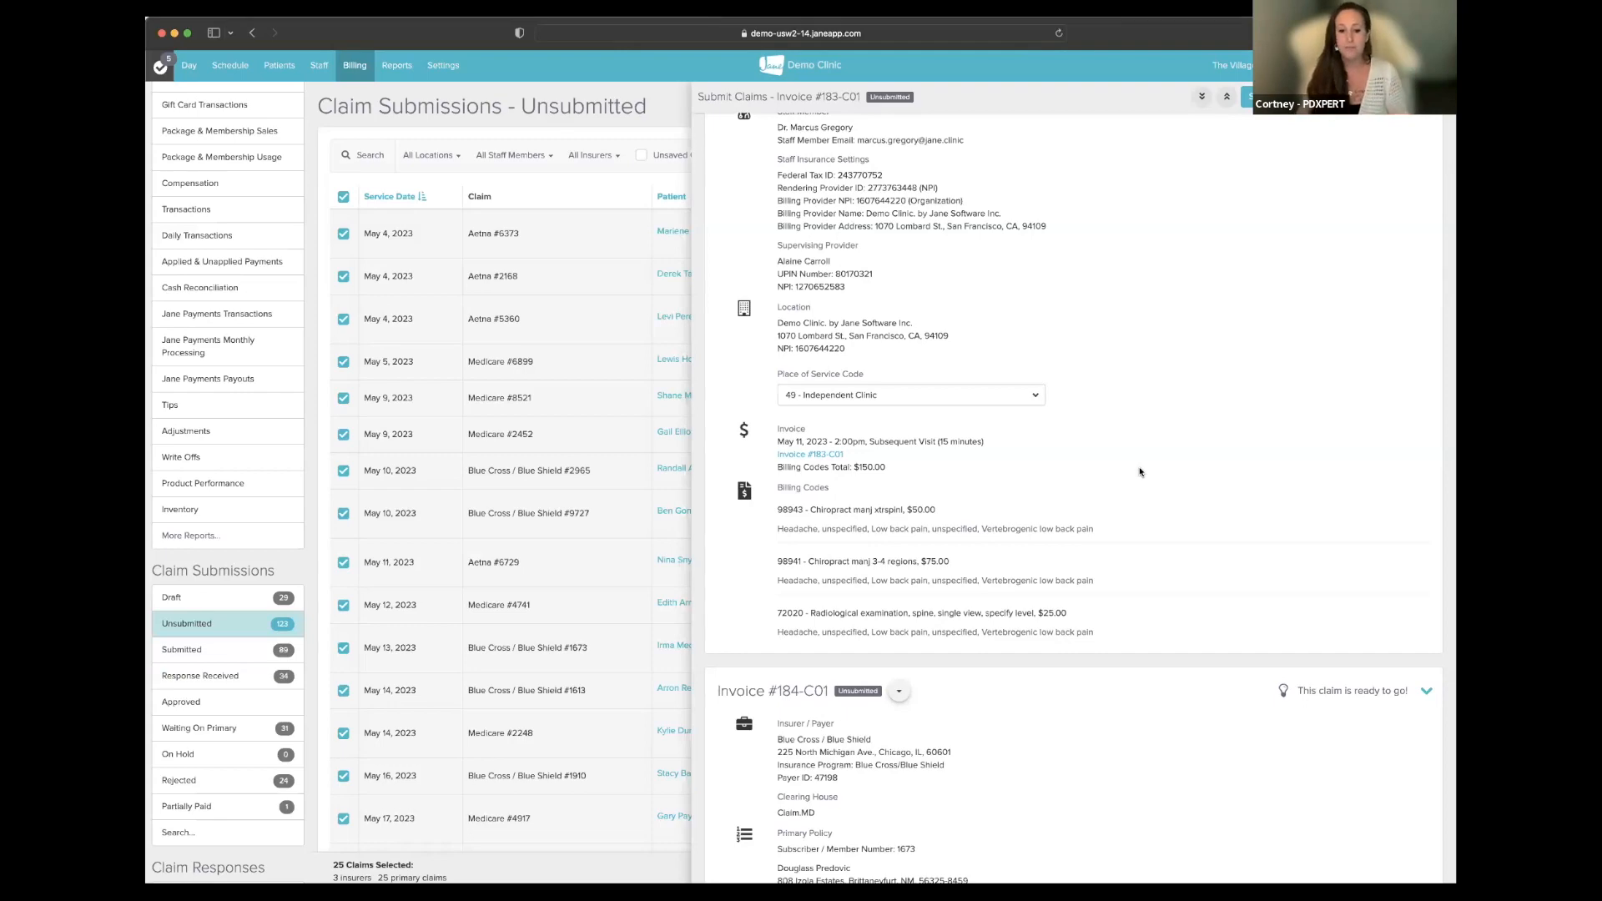
scroll(1140, 473, down, 20)
scroll(1140, 472, down, 20)
- Review the remaining claims down to invoice #1271-C01 and refresh the 24-claim queue
scroll(1139, 473, down, 10)
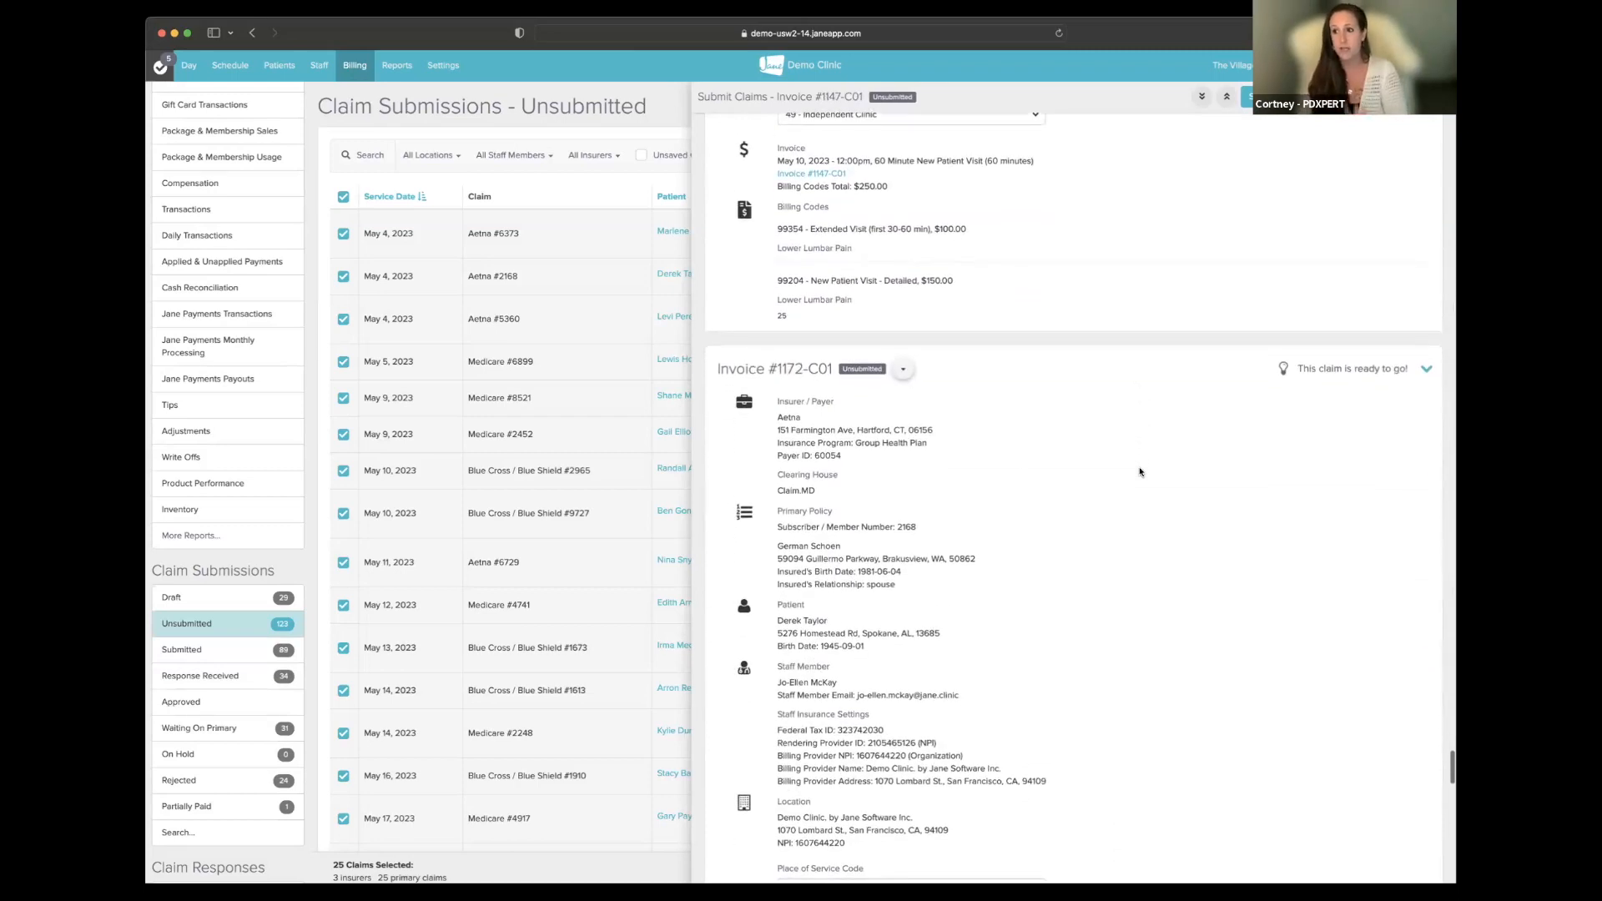
scroll(1139, 472, down, 5)
scroll(1140, 473, down, 2)
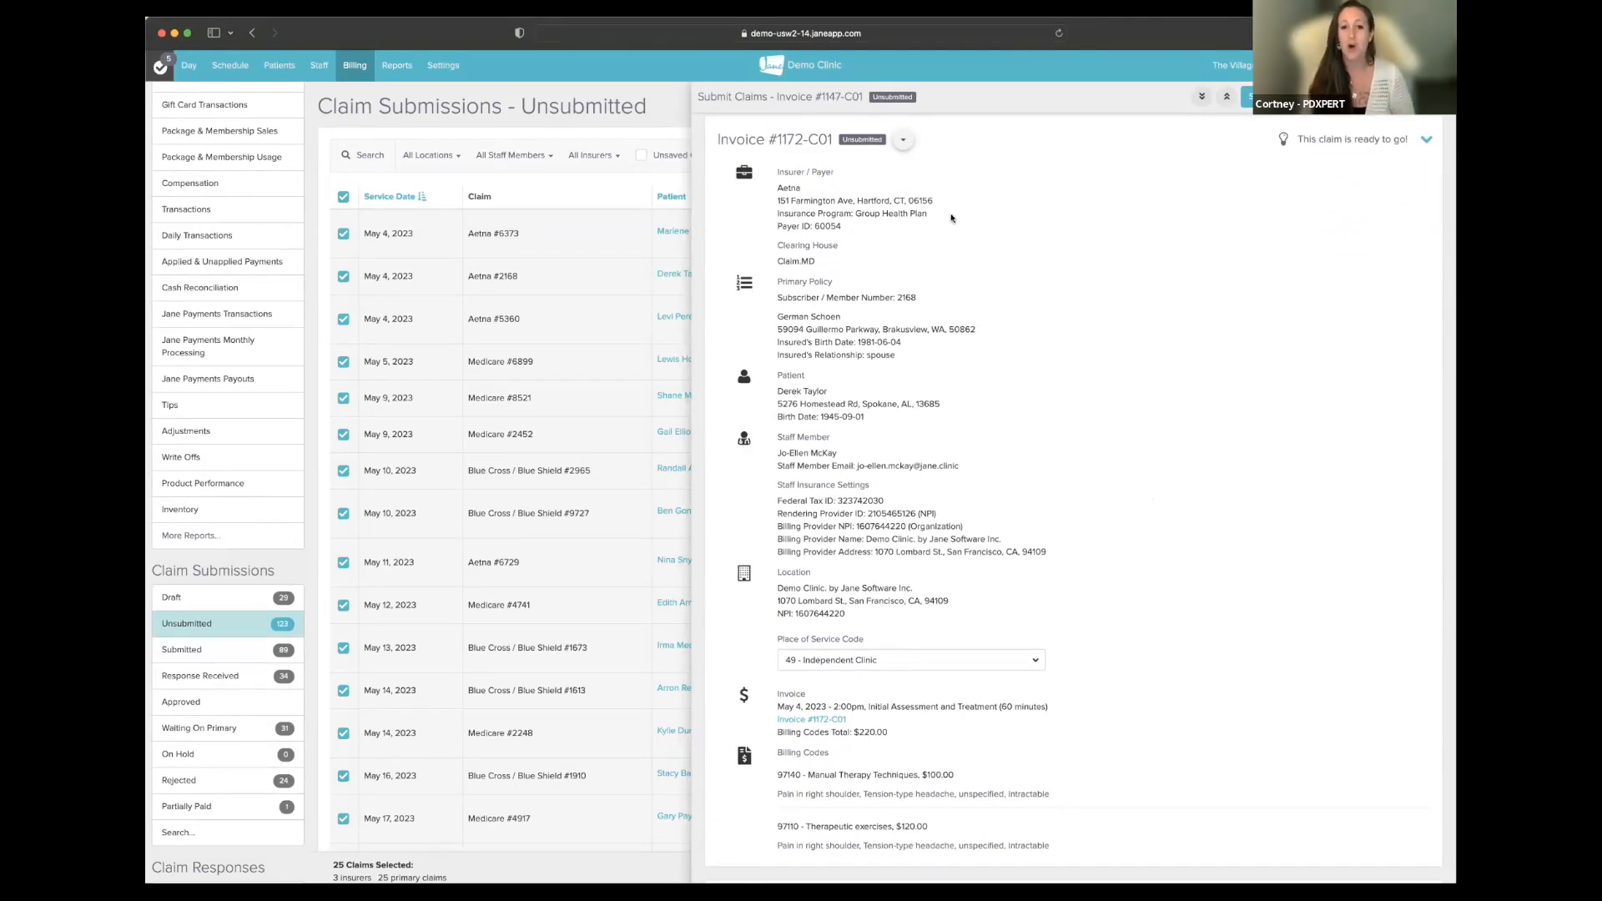
double_click(785, 188)
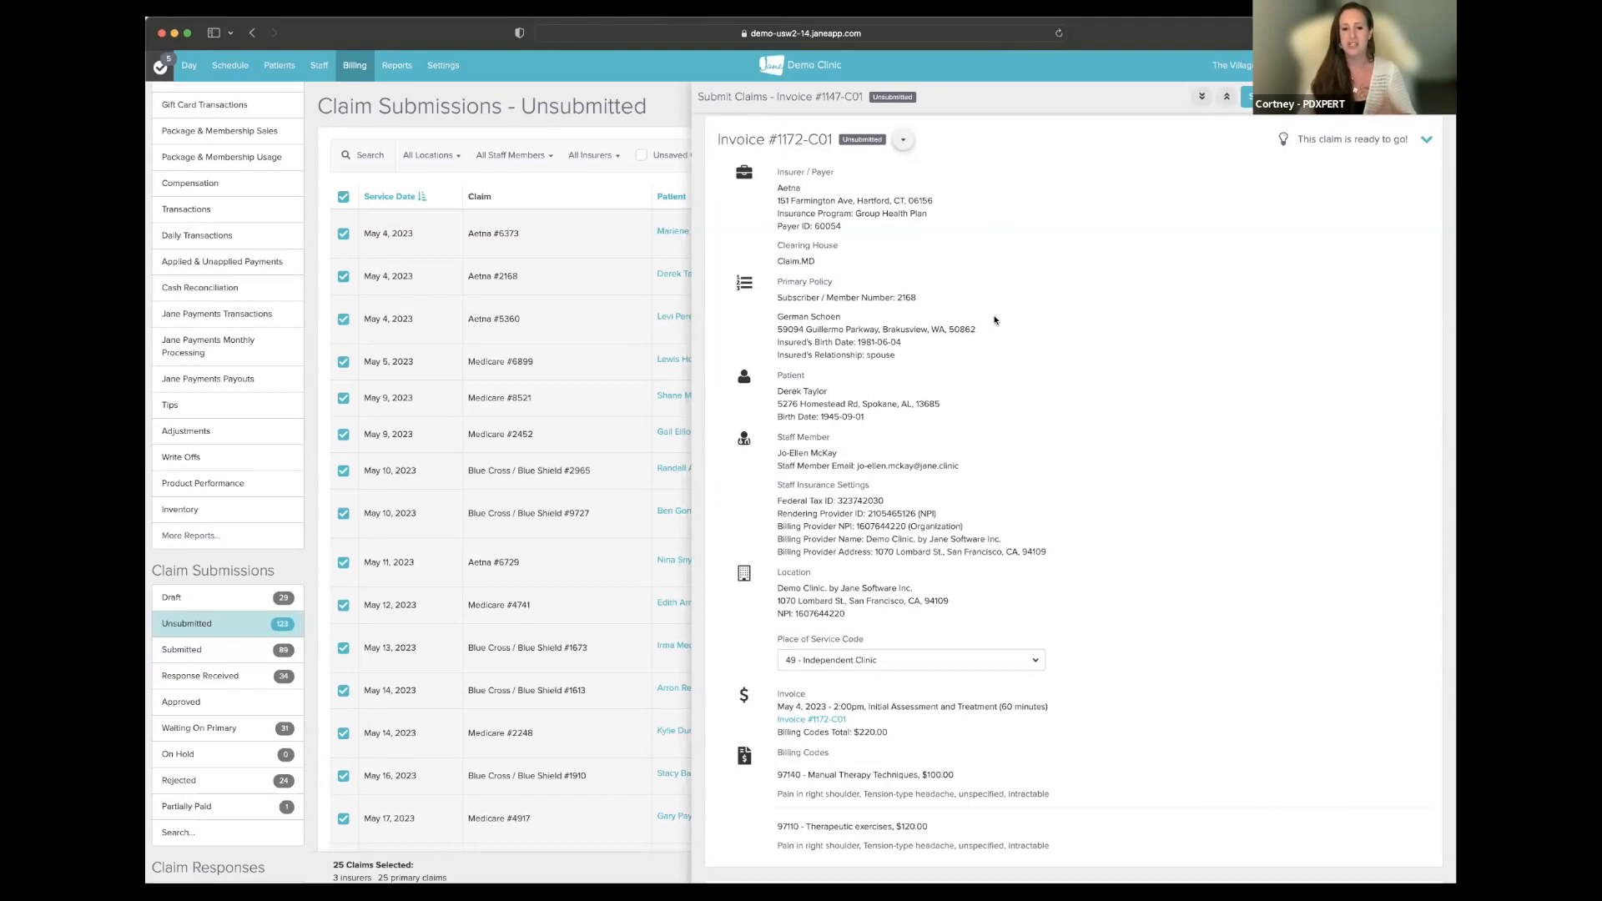
scroll(964, 492, down, 5)
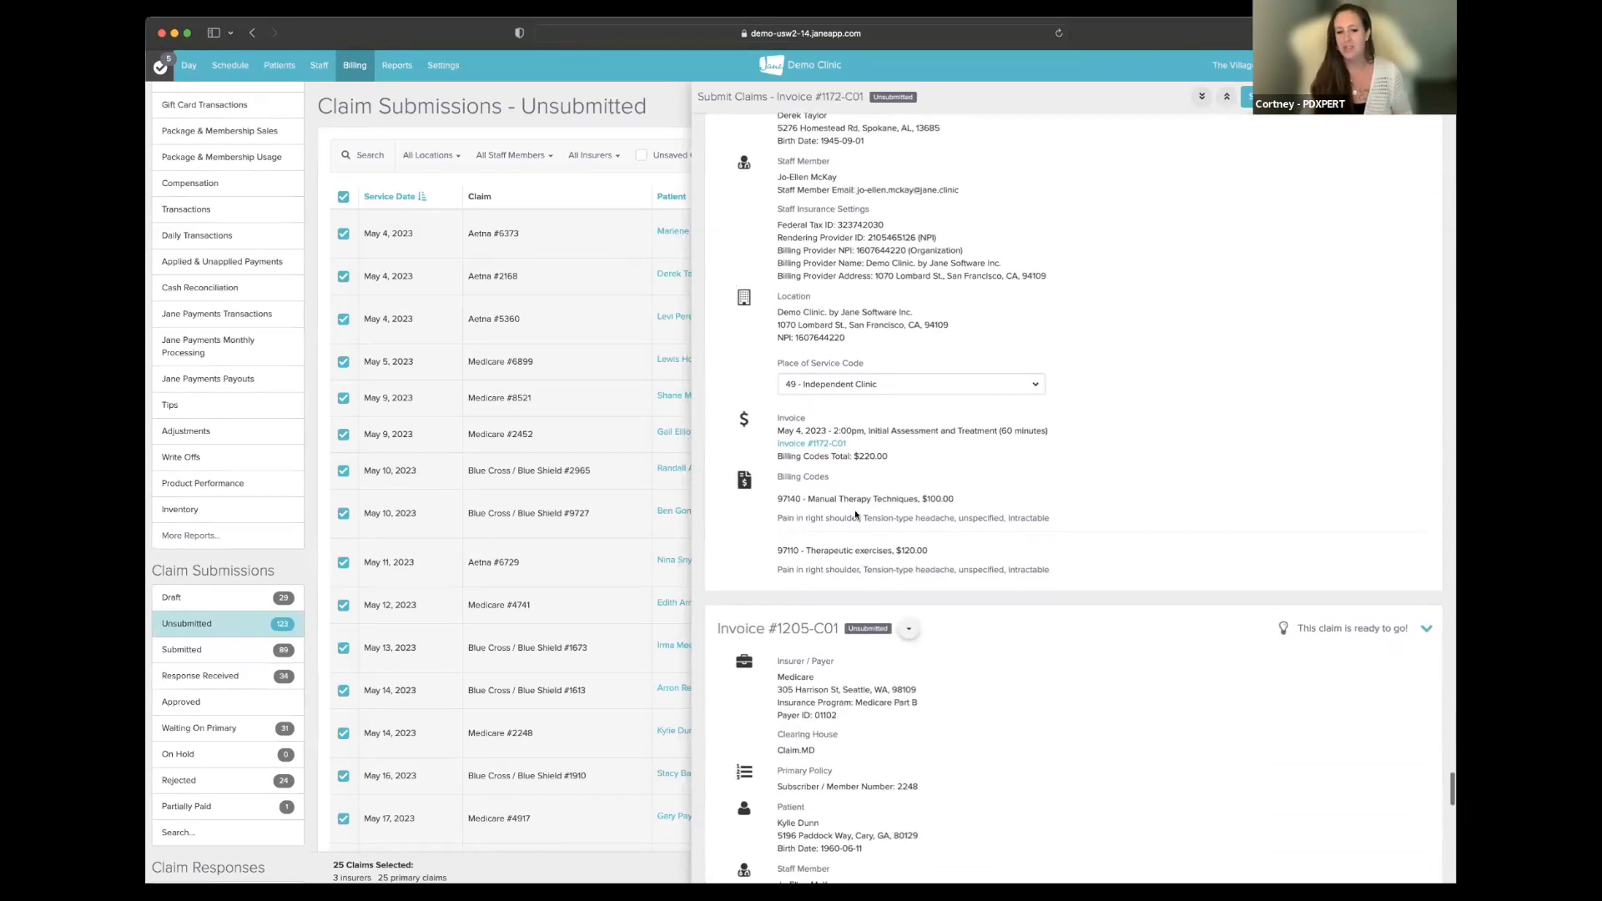
scroll(1079, 543, down, 10)
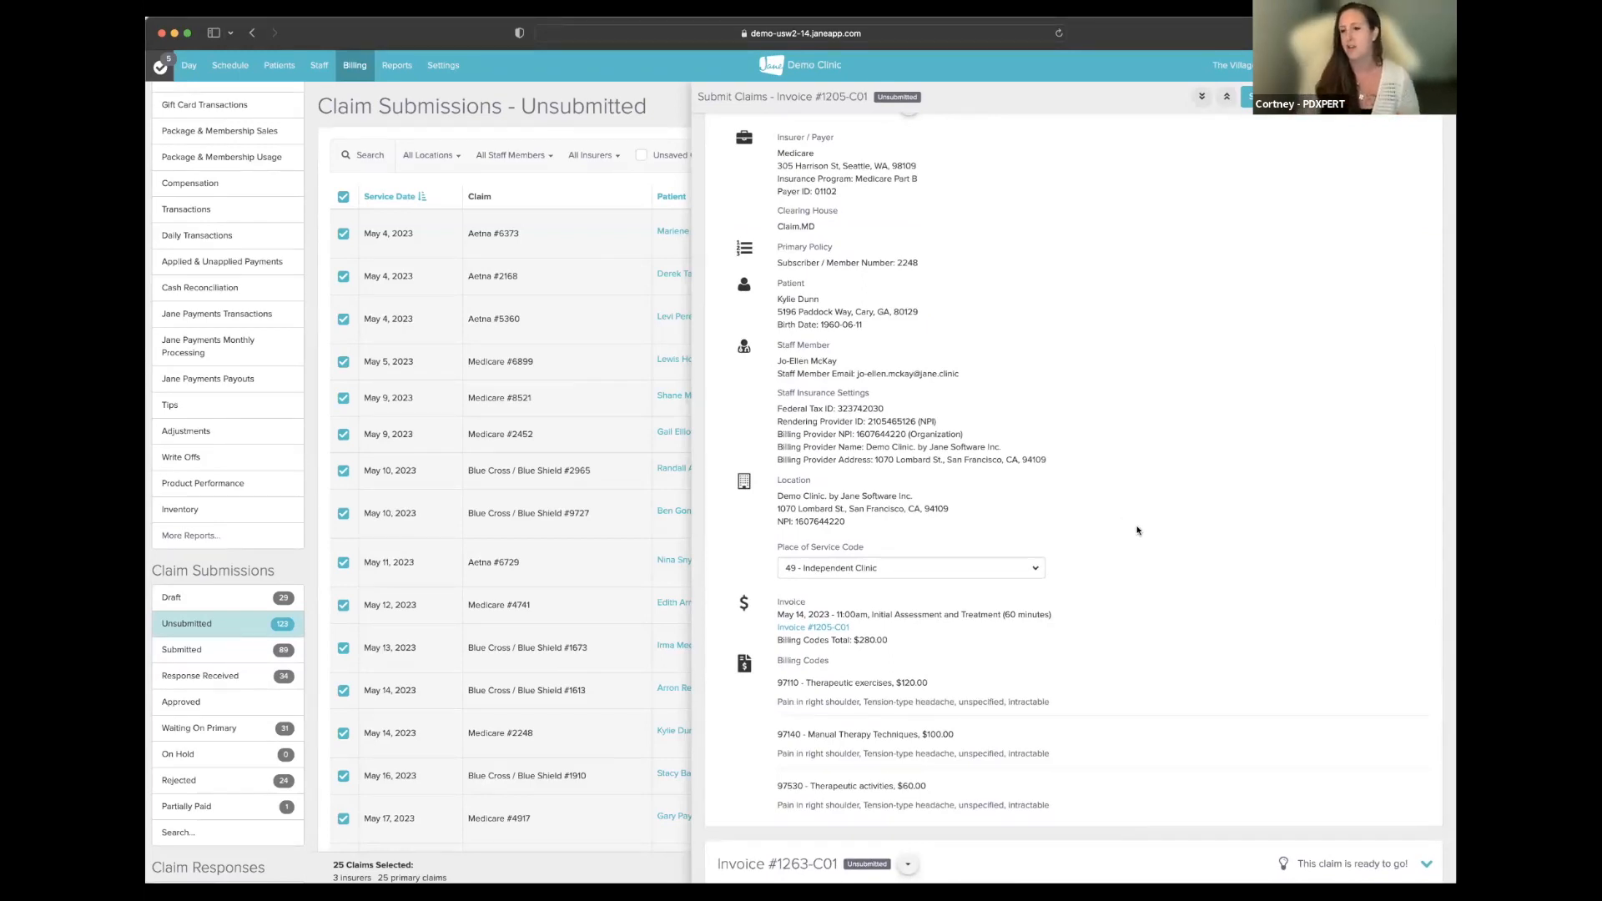
scroll(1139, 529, down, 2)
scroll(1139, 529, down, 15)
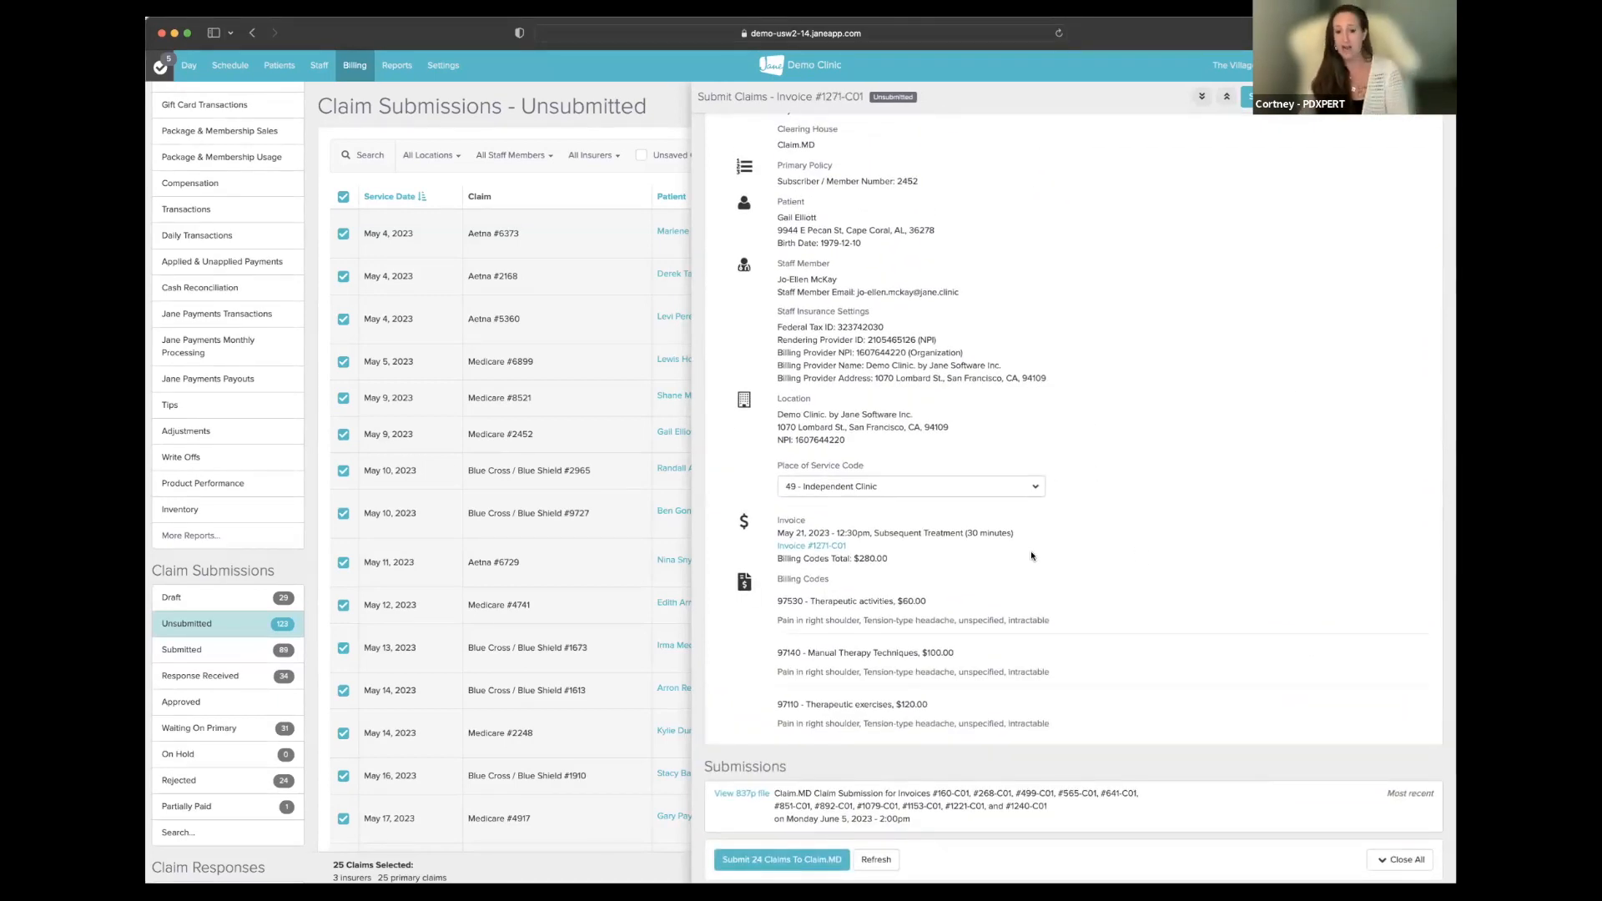
click(874, 862)
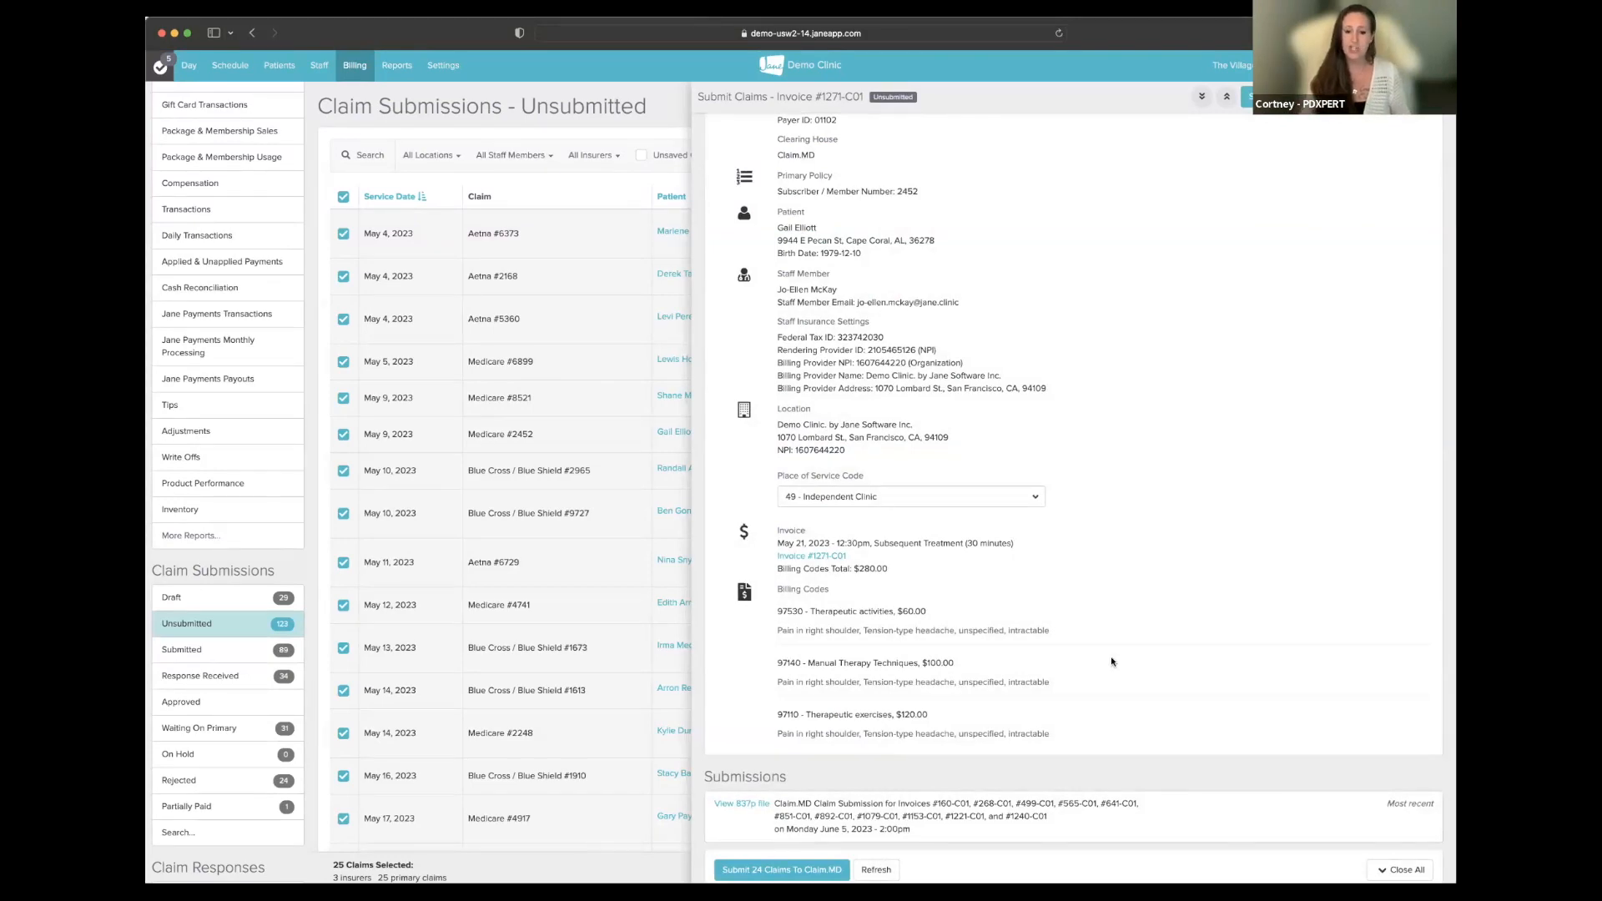
scroll(1110, 656, down, 1)
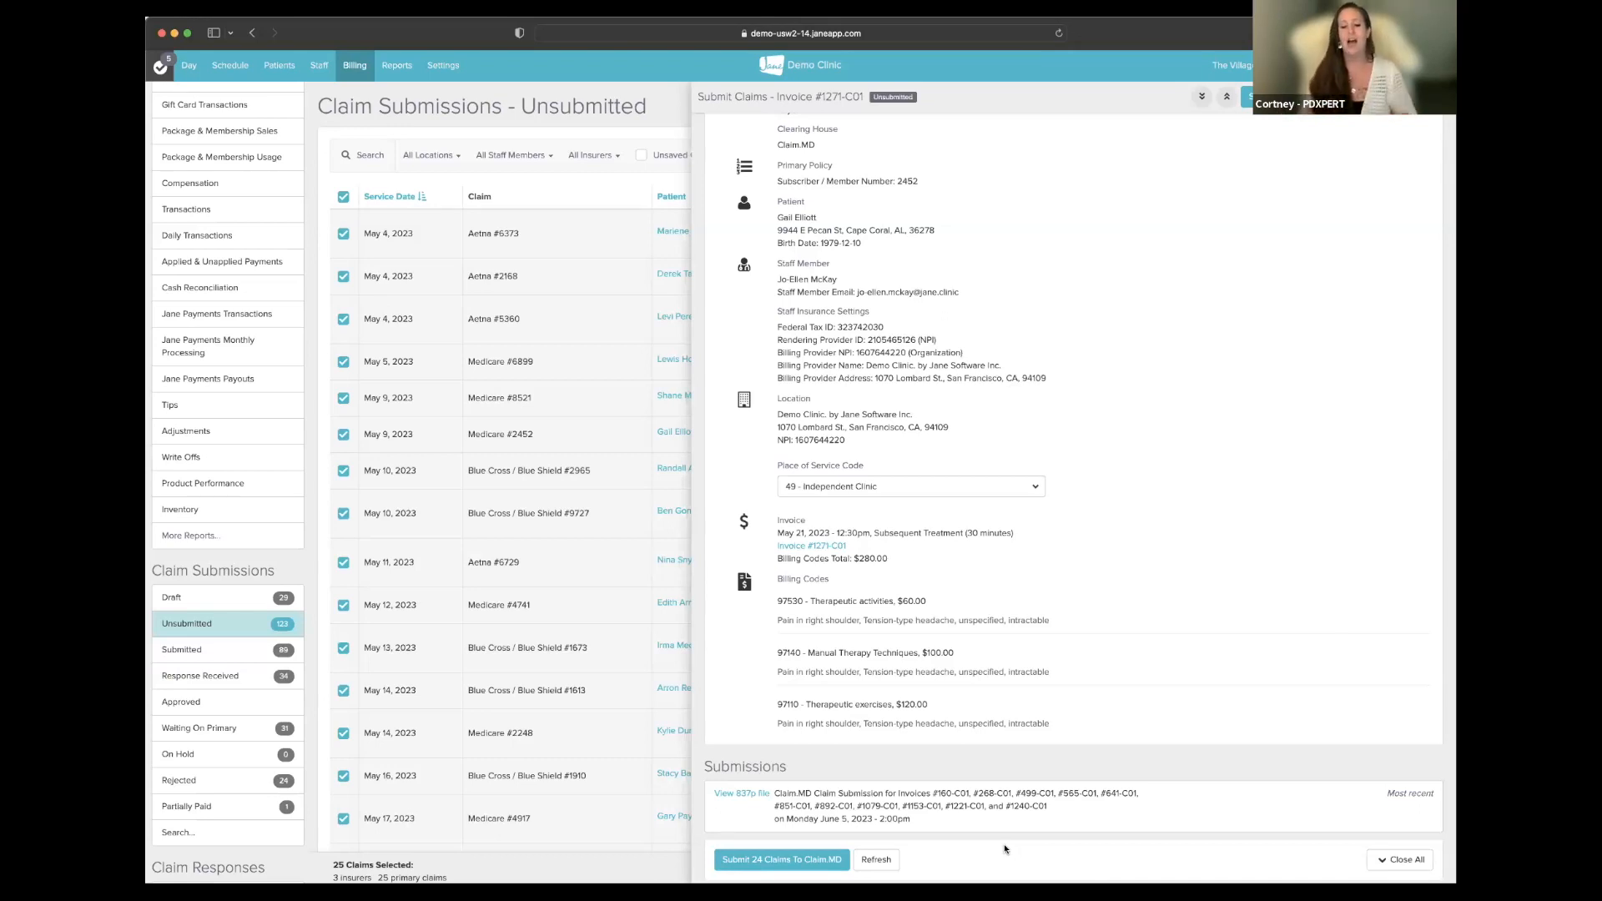
- Submit the 24 reviewed primary claims to Claim.MD and view the submission history
click(833, 860)
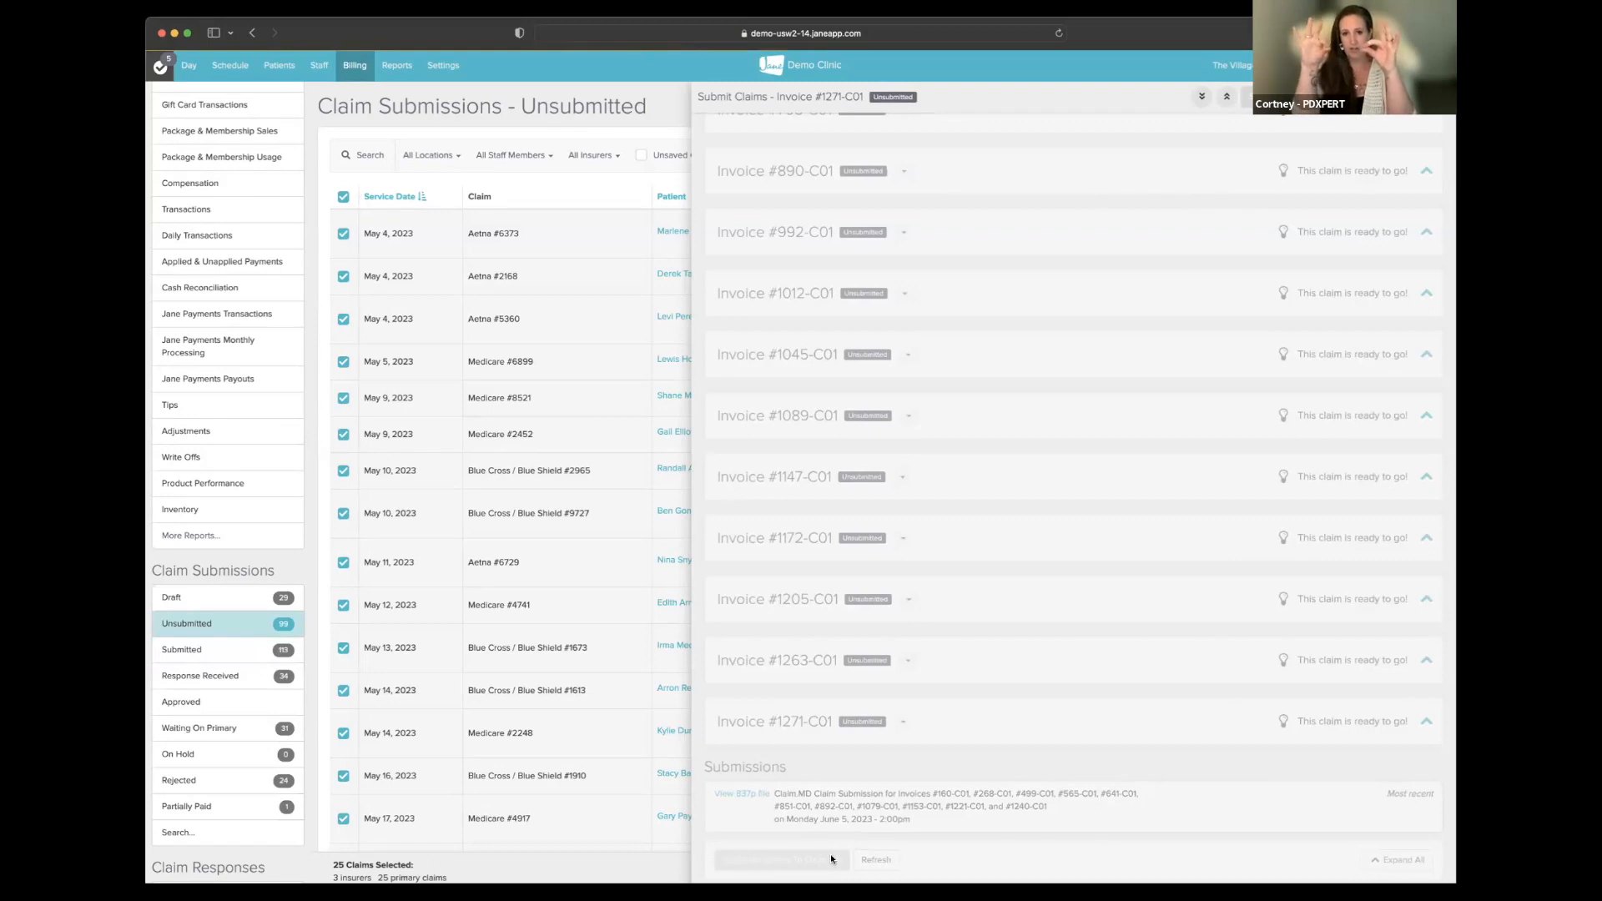
scroll(858, 656, down, 3)
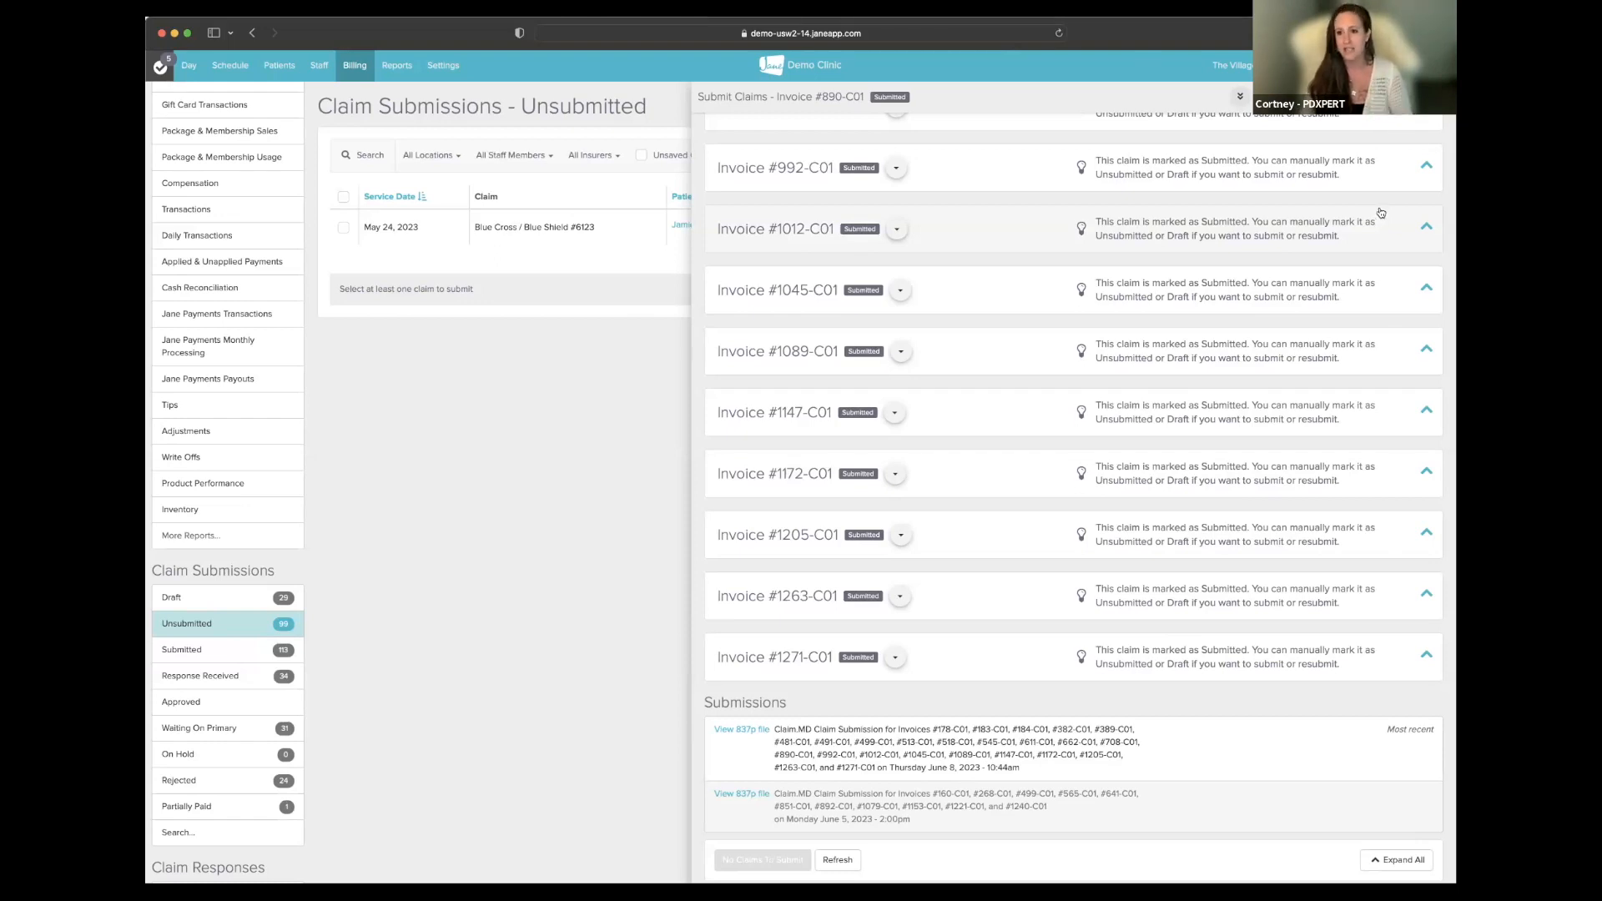
- Close the Submit Claims review and change the claim filter from Primary to Secondary
click(1432, 97)
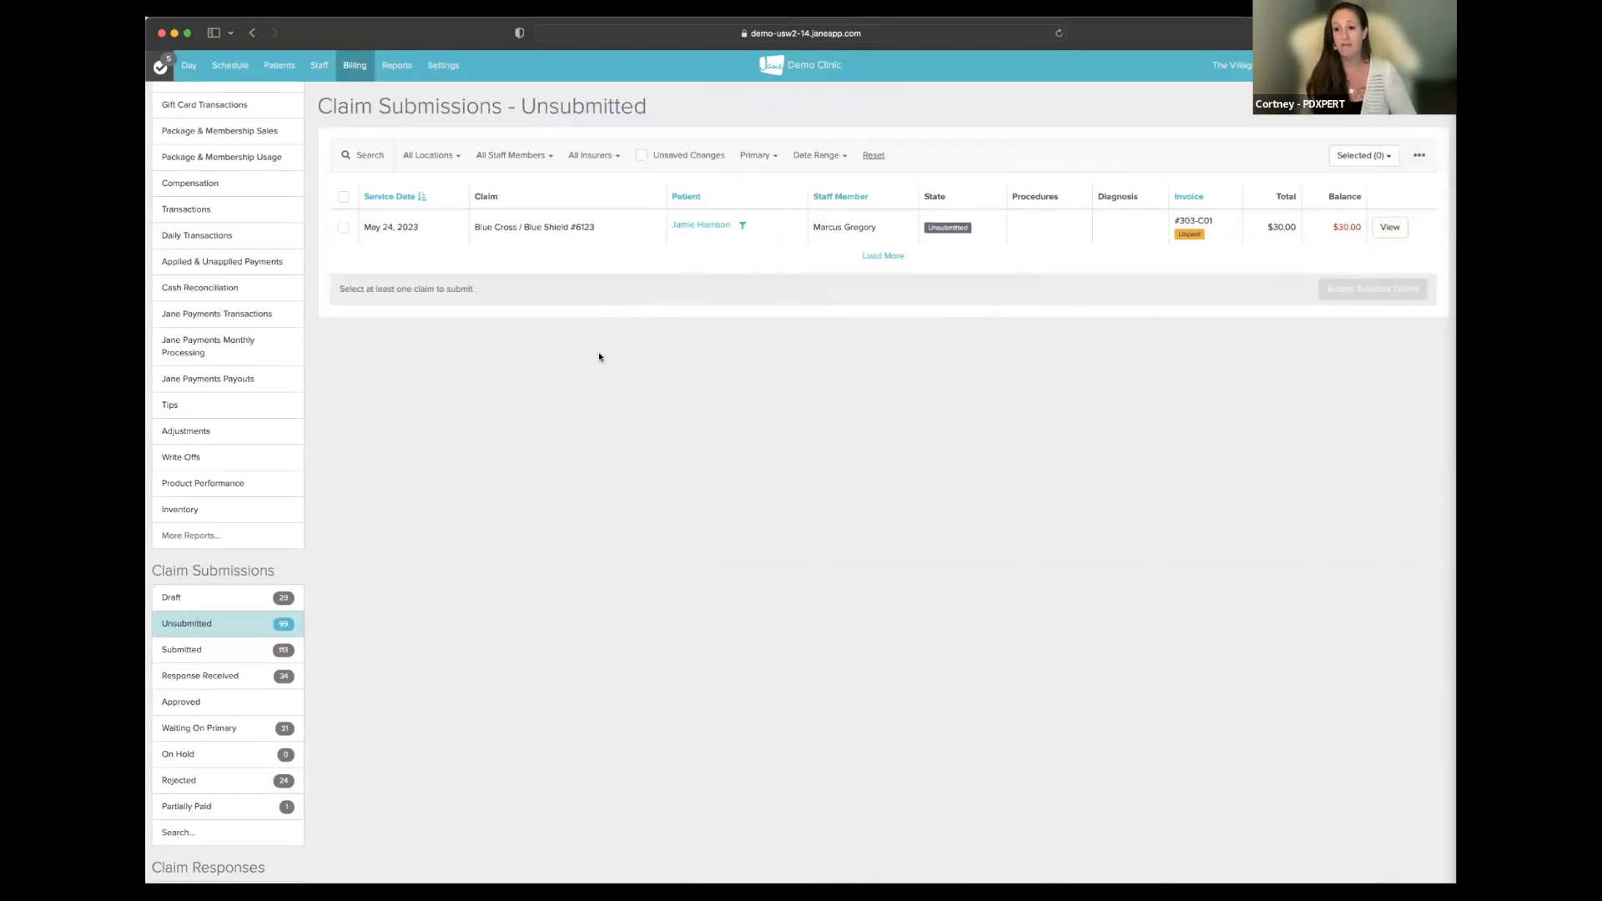
click(756, 155)
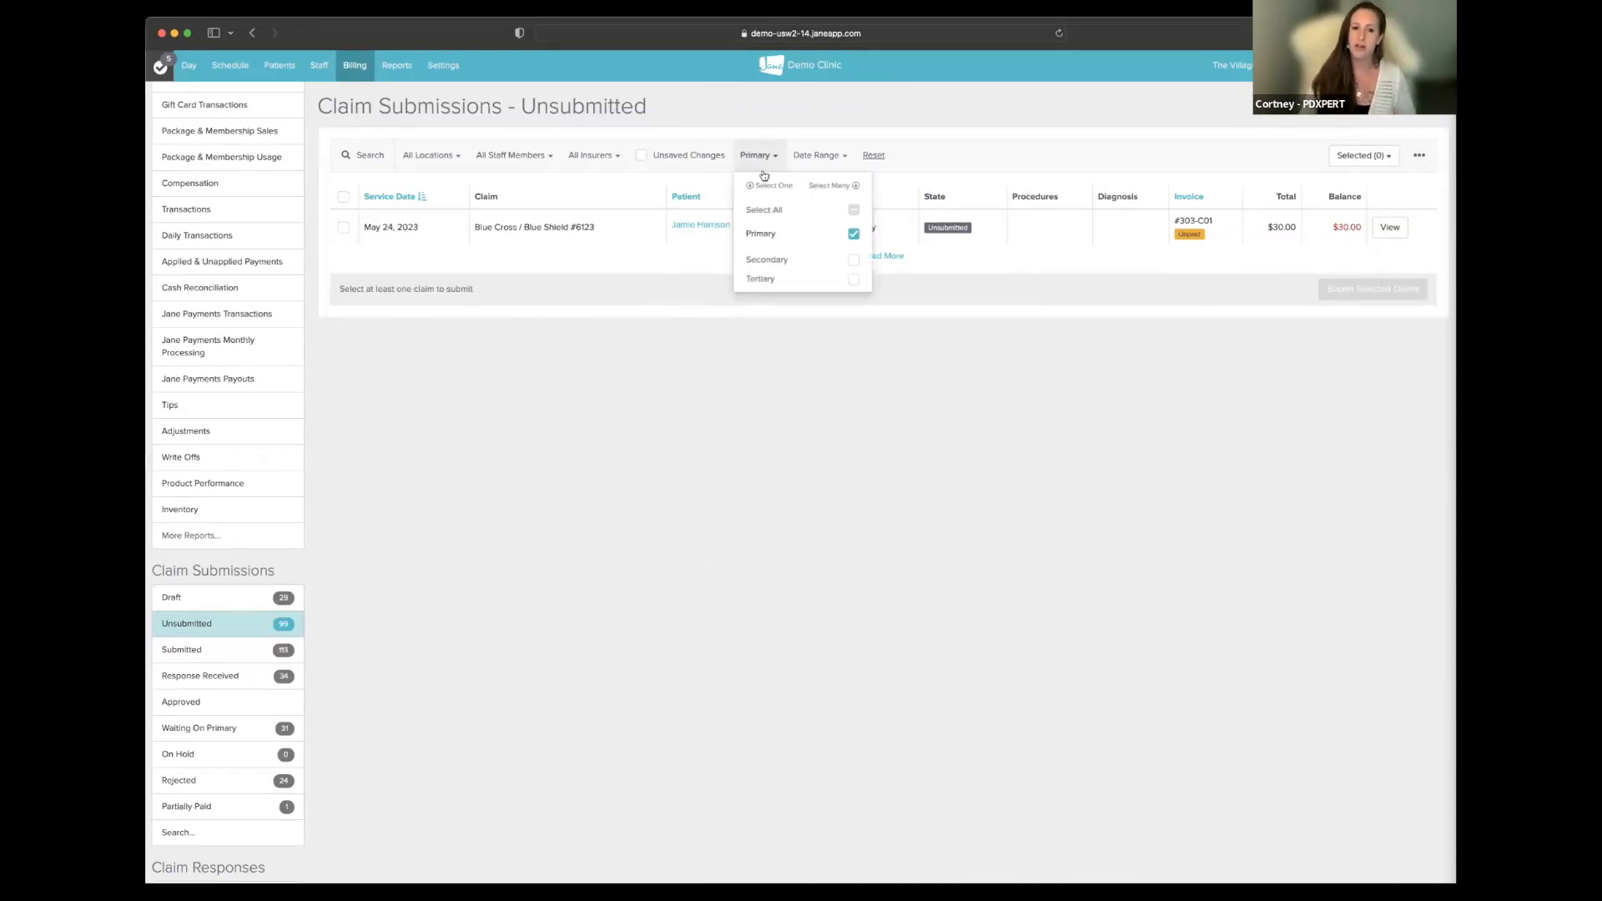
click(791, 259)
click(941, 144)
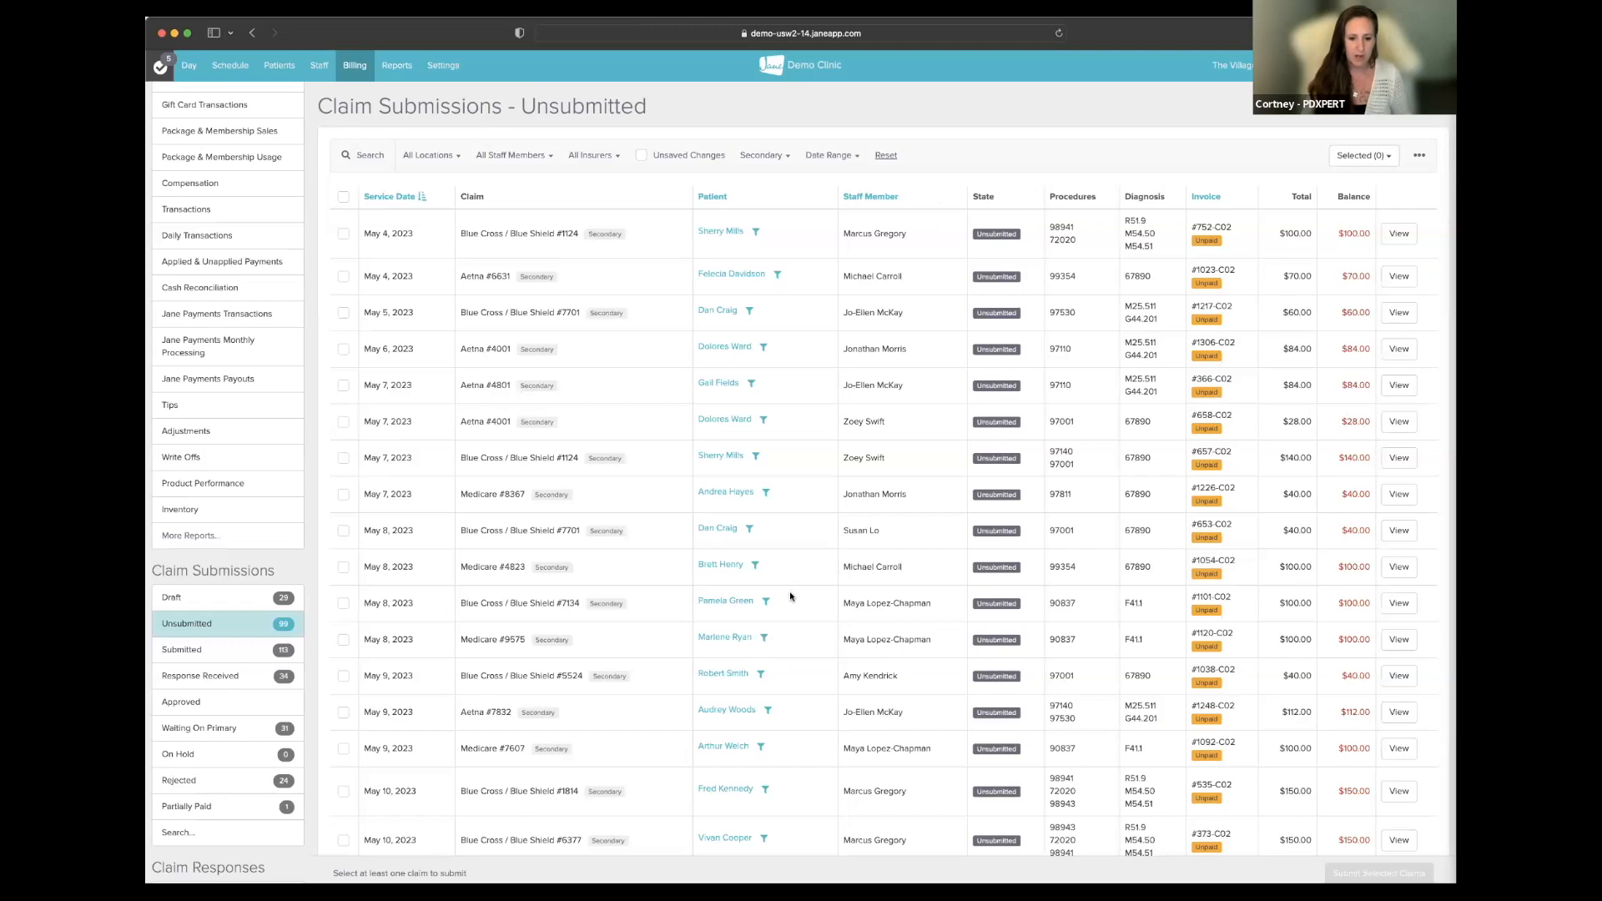
- Search claims by the patient's name, select both of their secondary claims, and open their submission review
scroll(790, 596, down, 5)
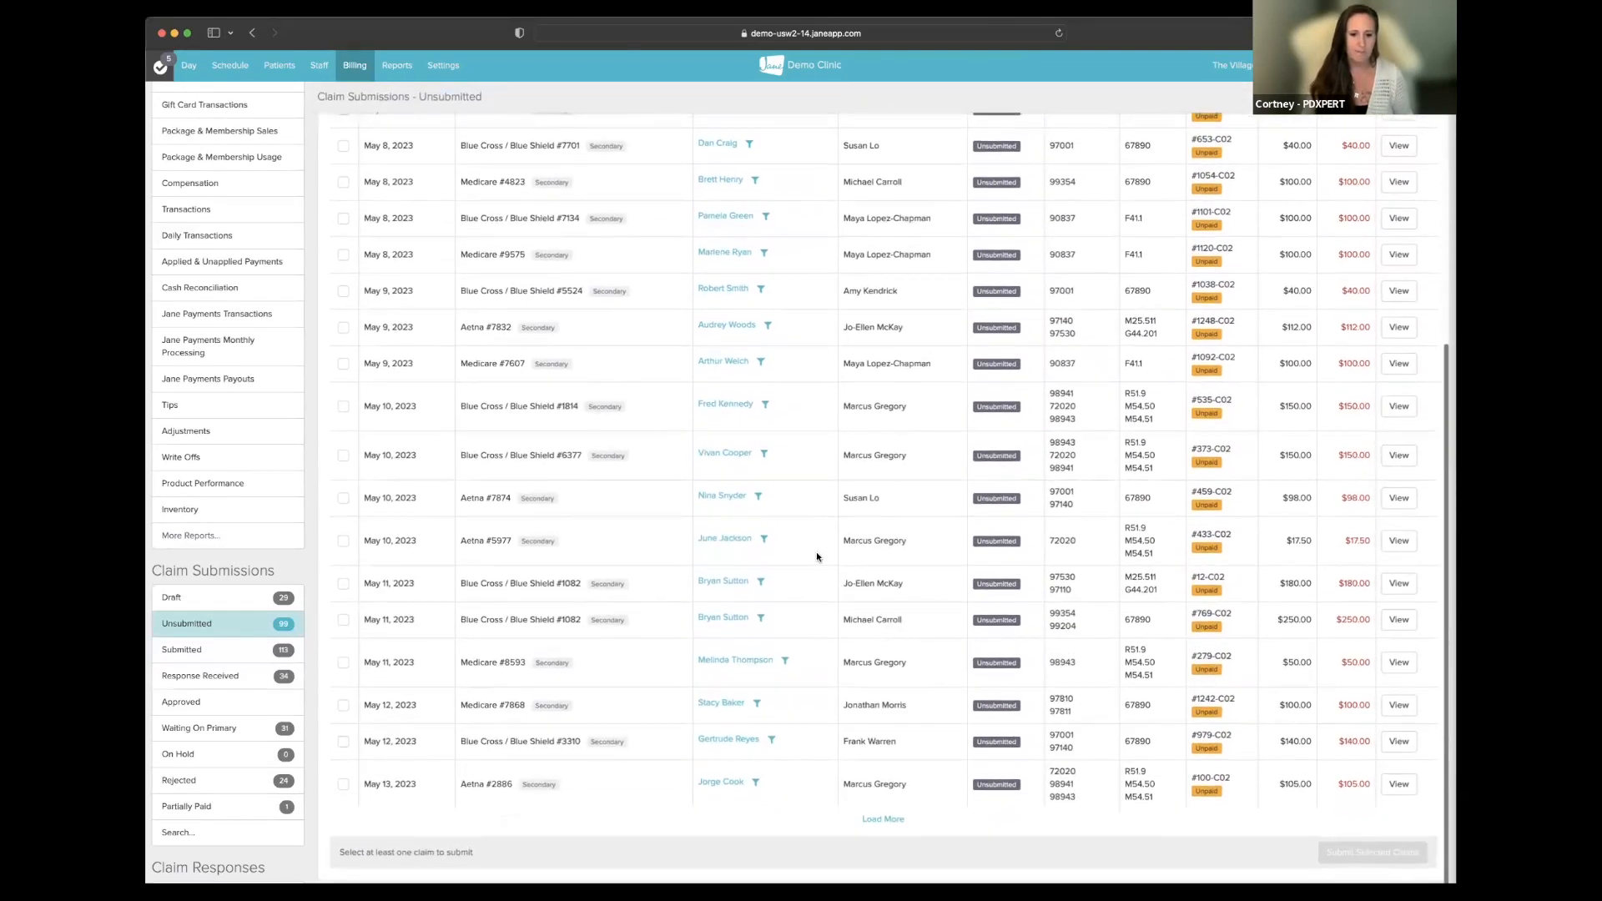
scroll(816, 552, up, 5)
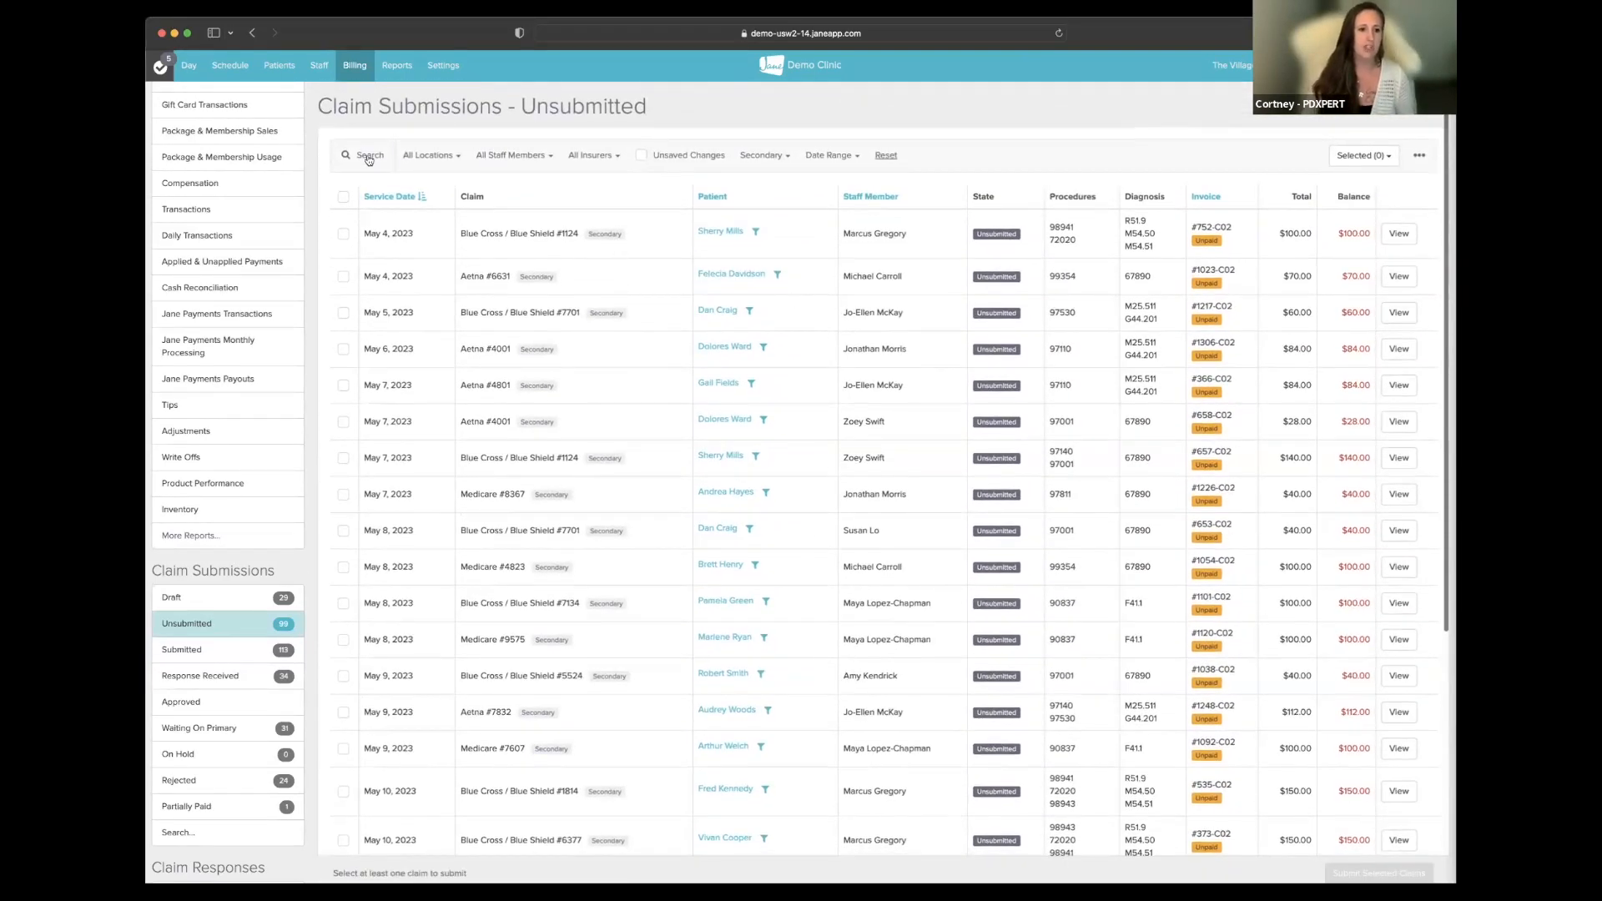
click(368, 156)
click(1021, 189)
text(gertrude)
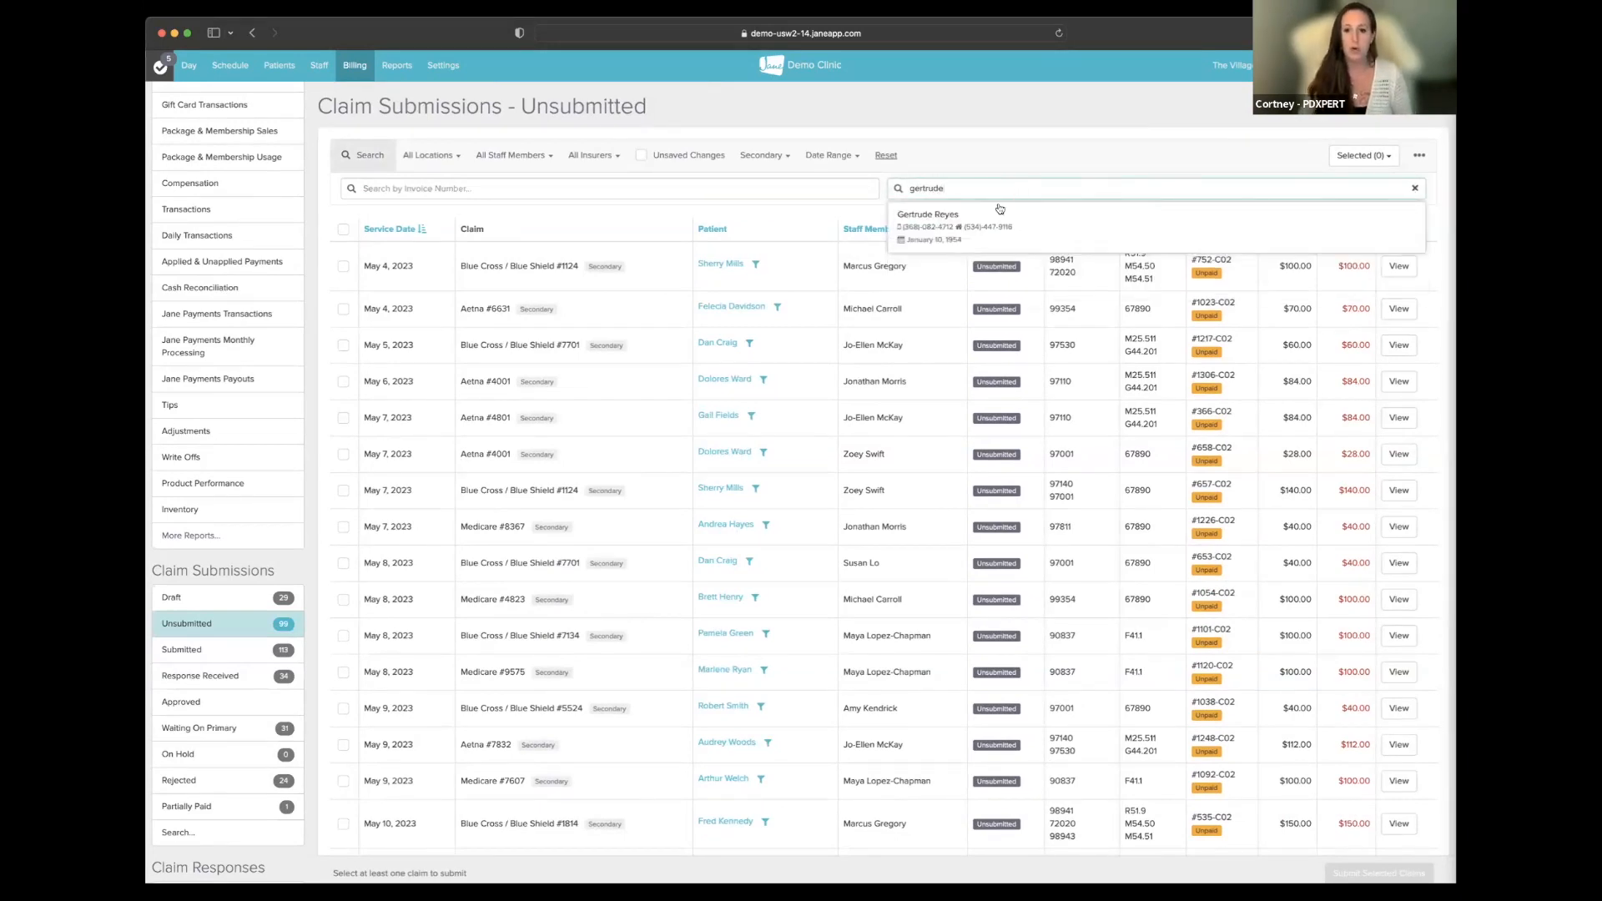
click(999, 213)
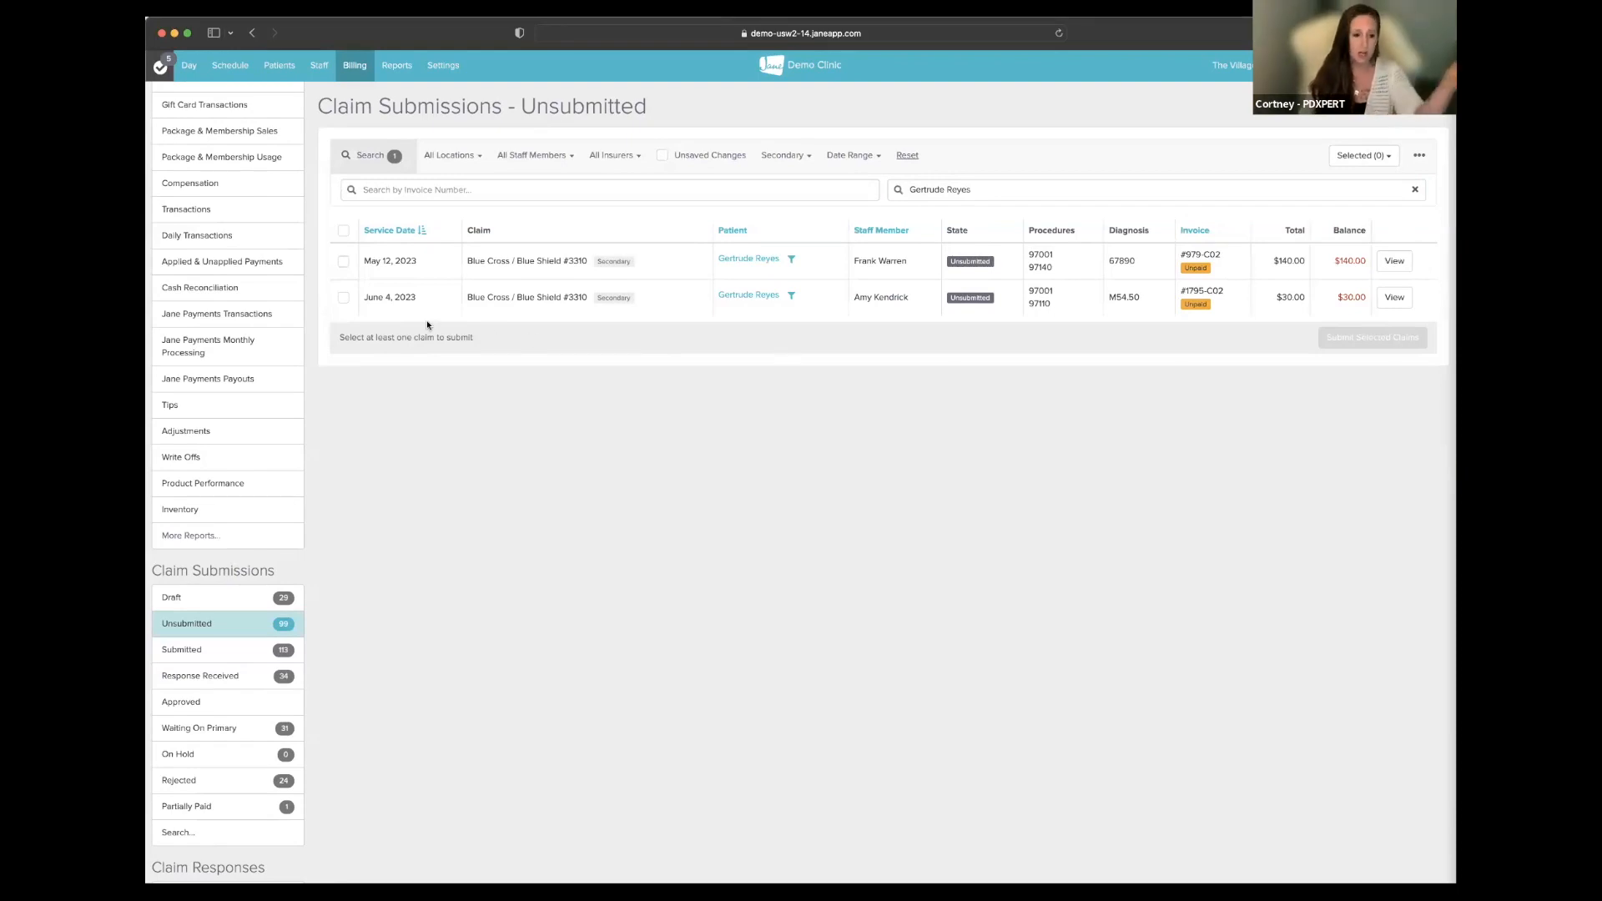
click(342, 234)
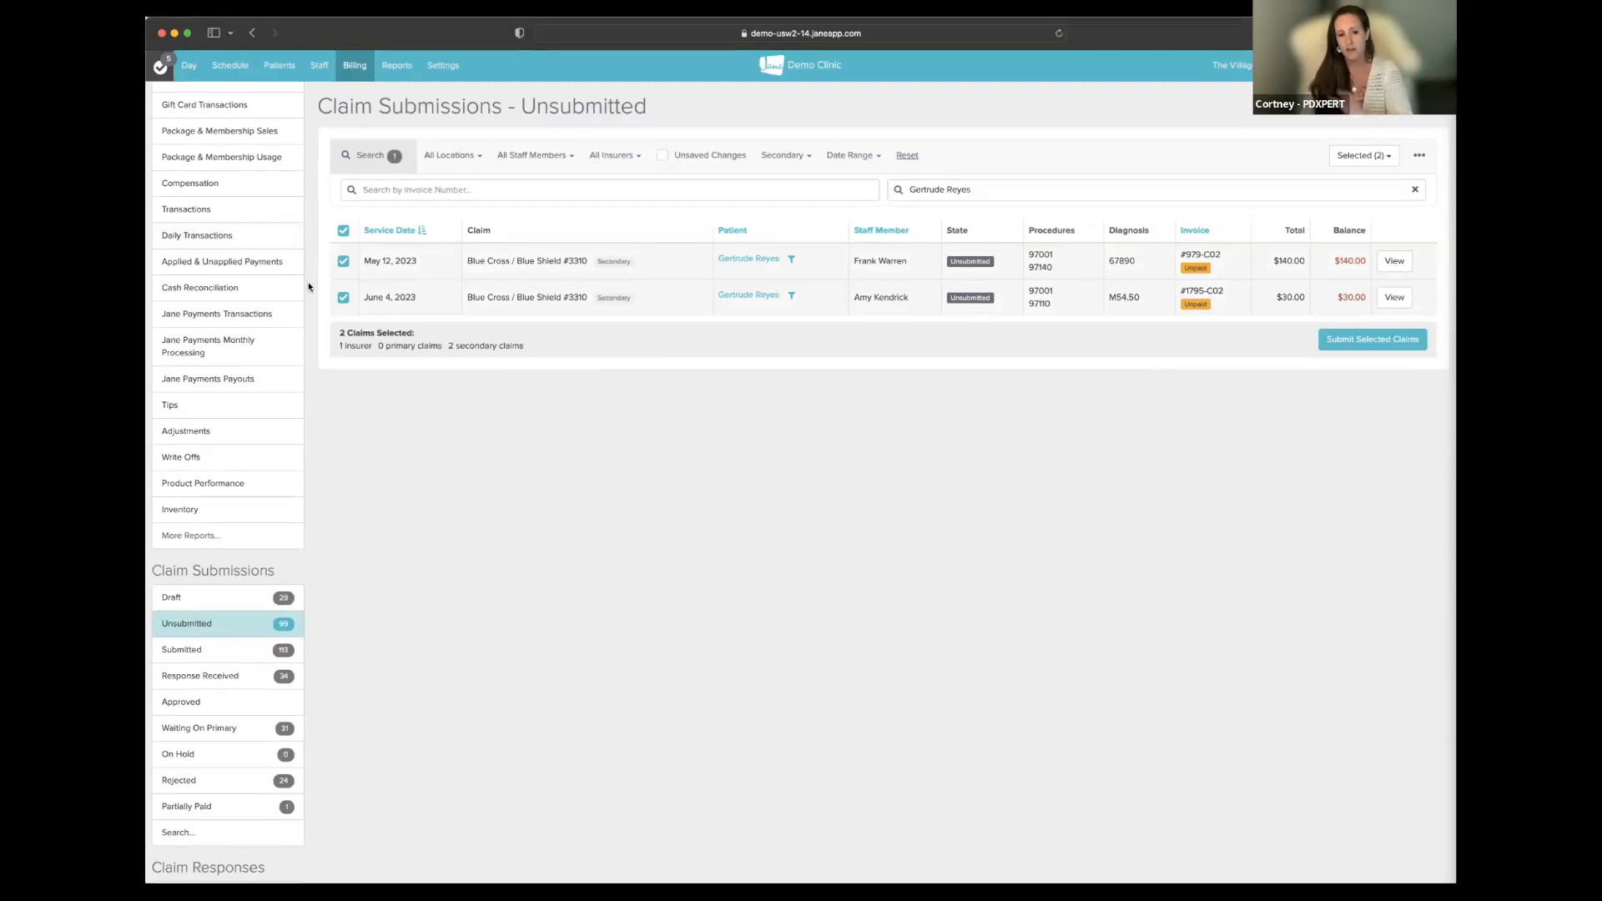
click(1353, 341)
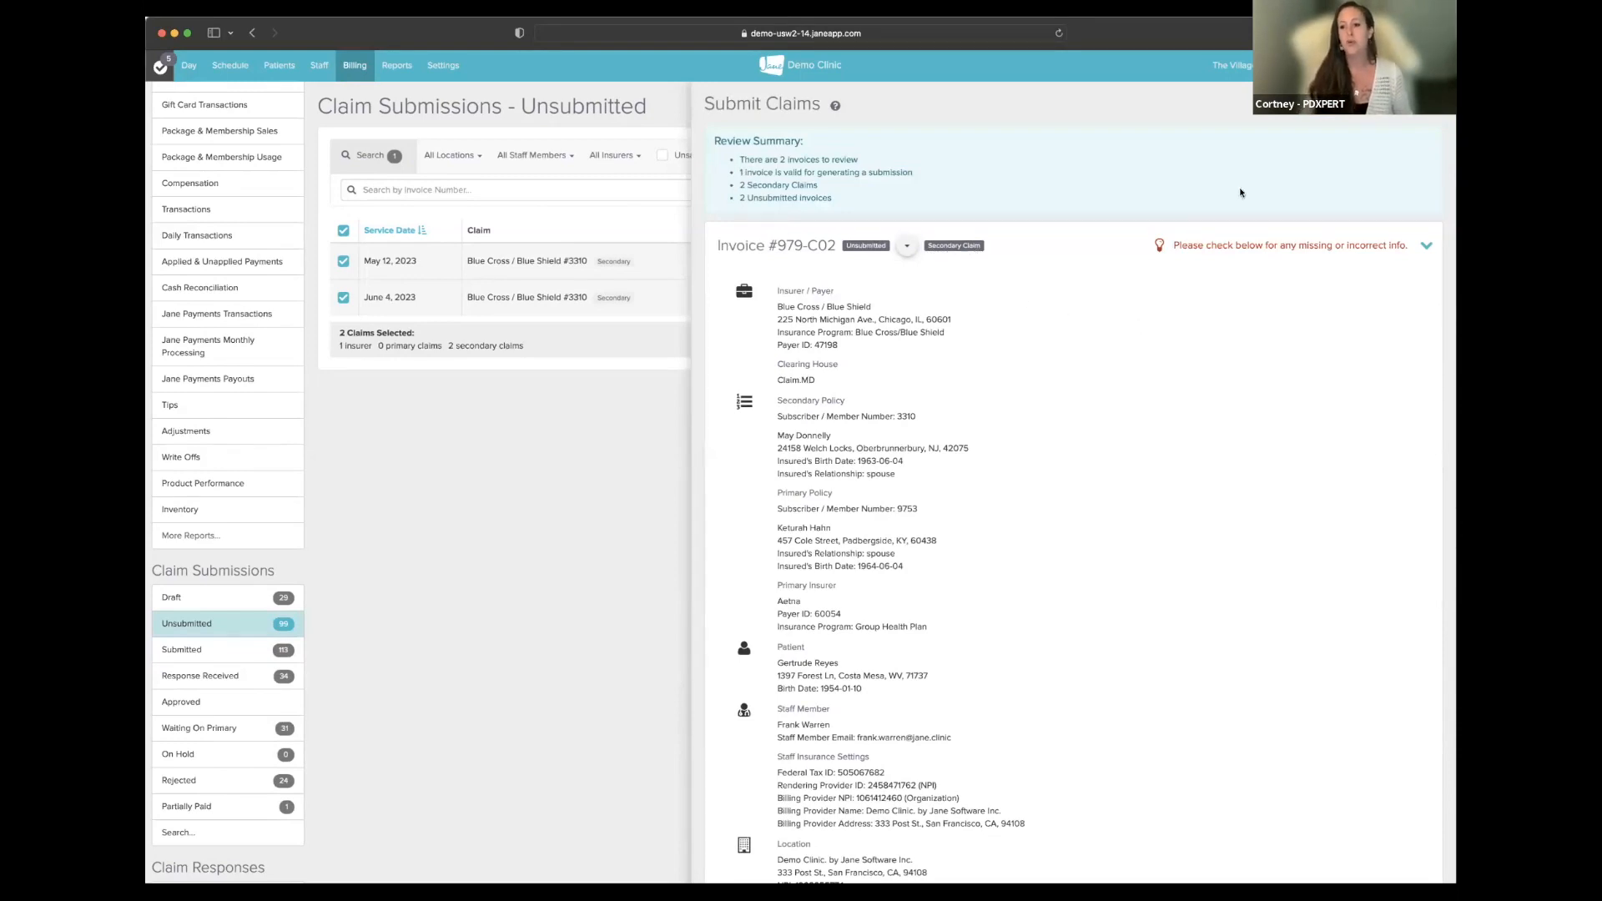
scroll(1214, 333, down, 3)
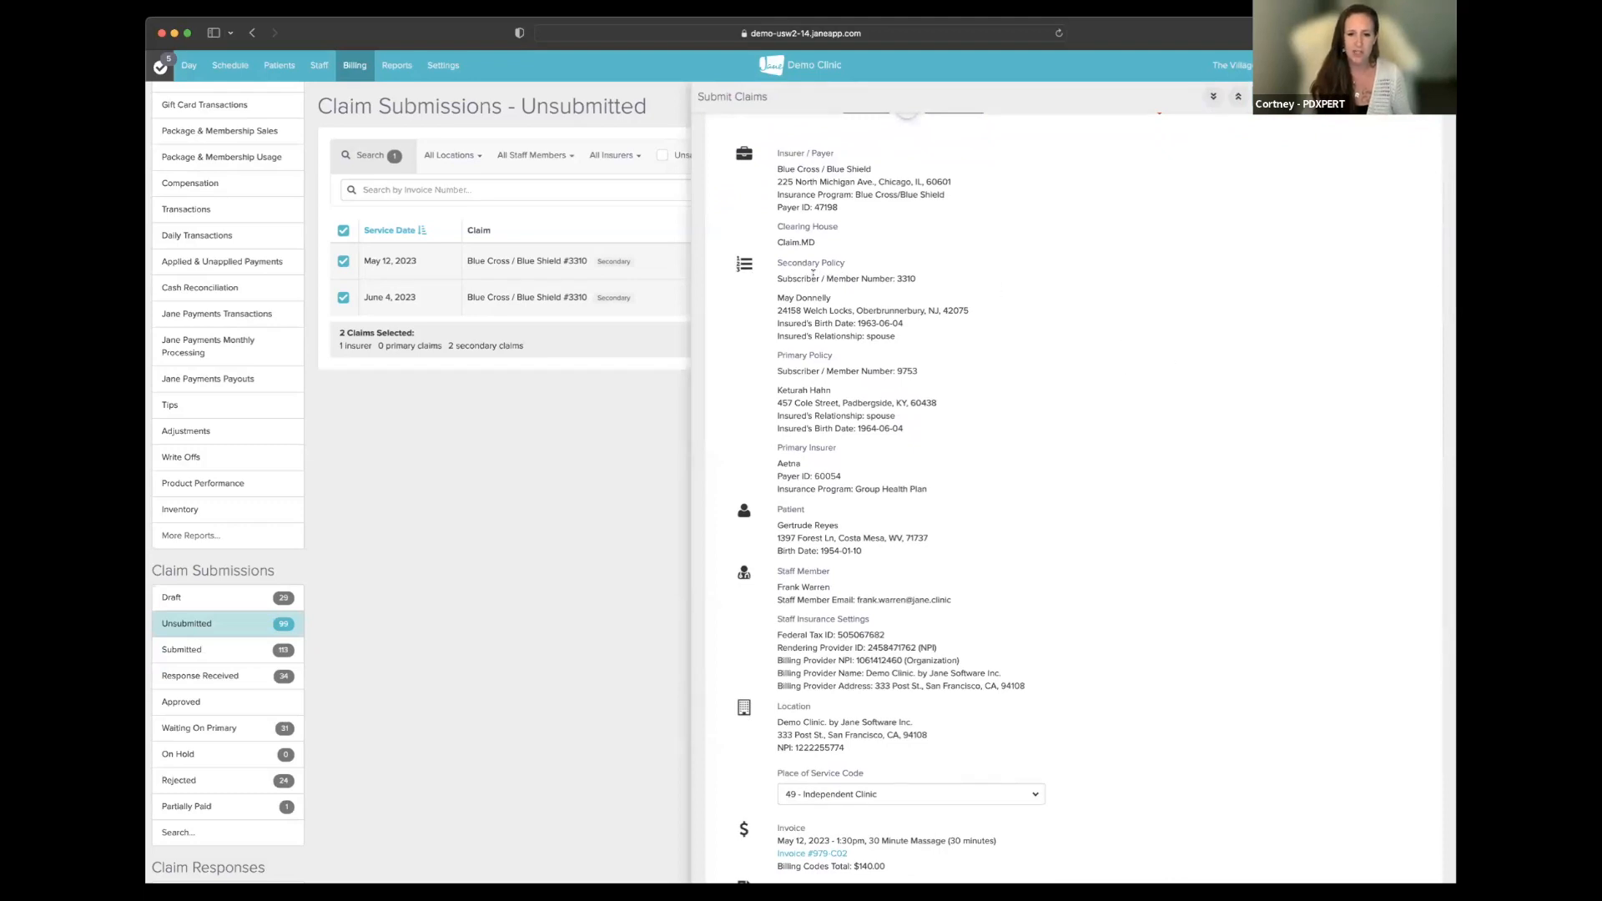
drag(777, 355, 833, 357)
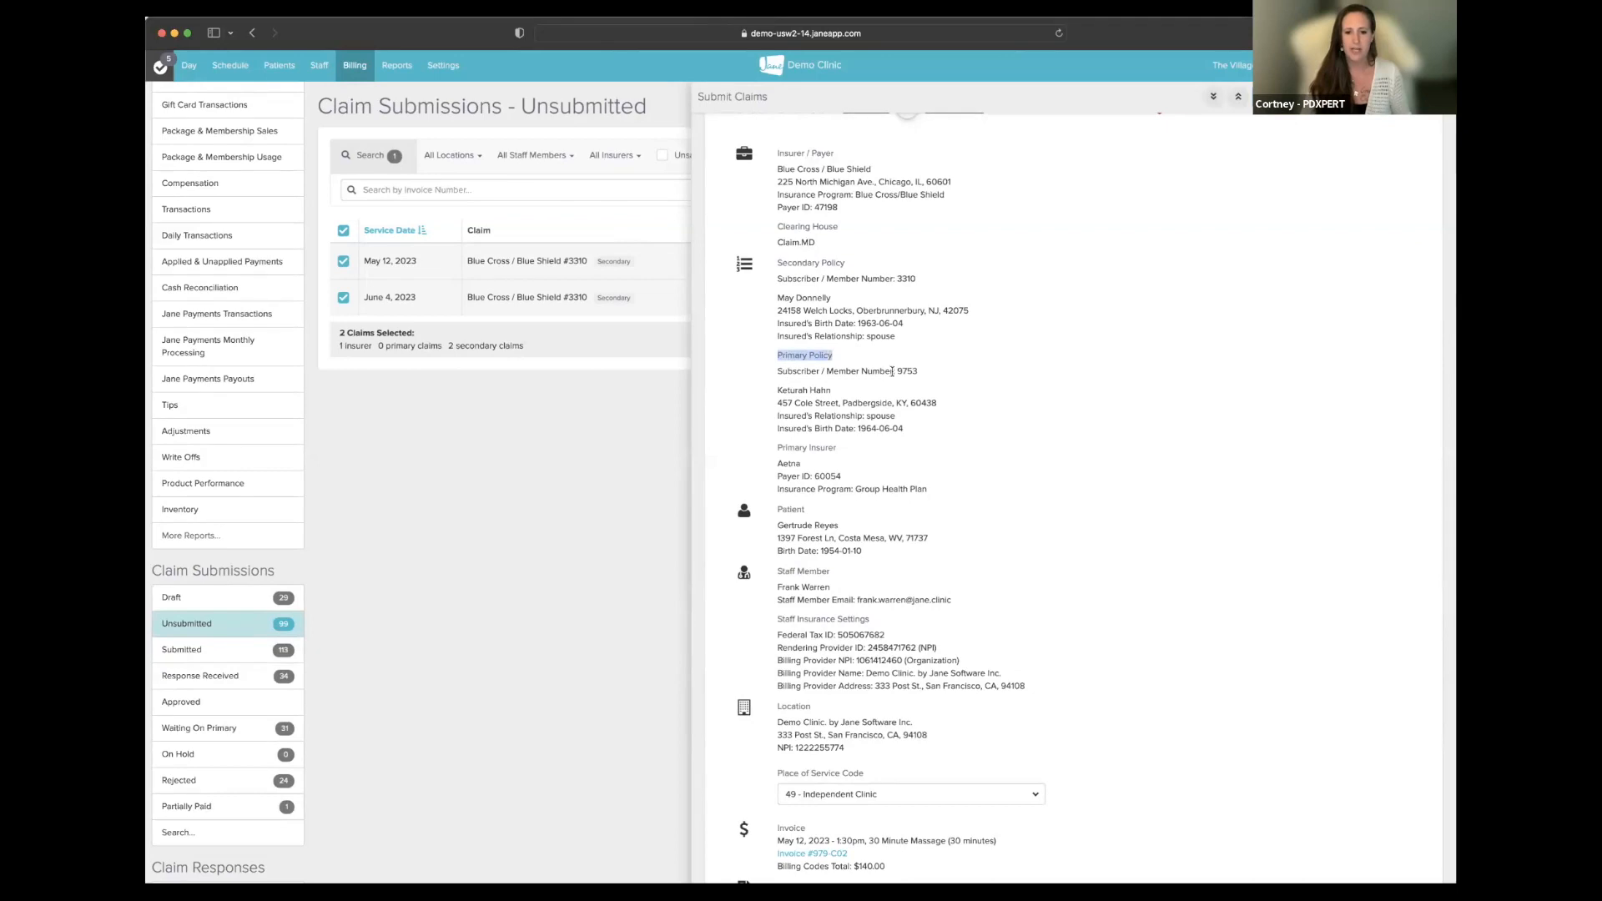
drag(776, 263, 847, 268)
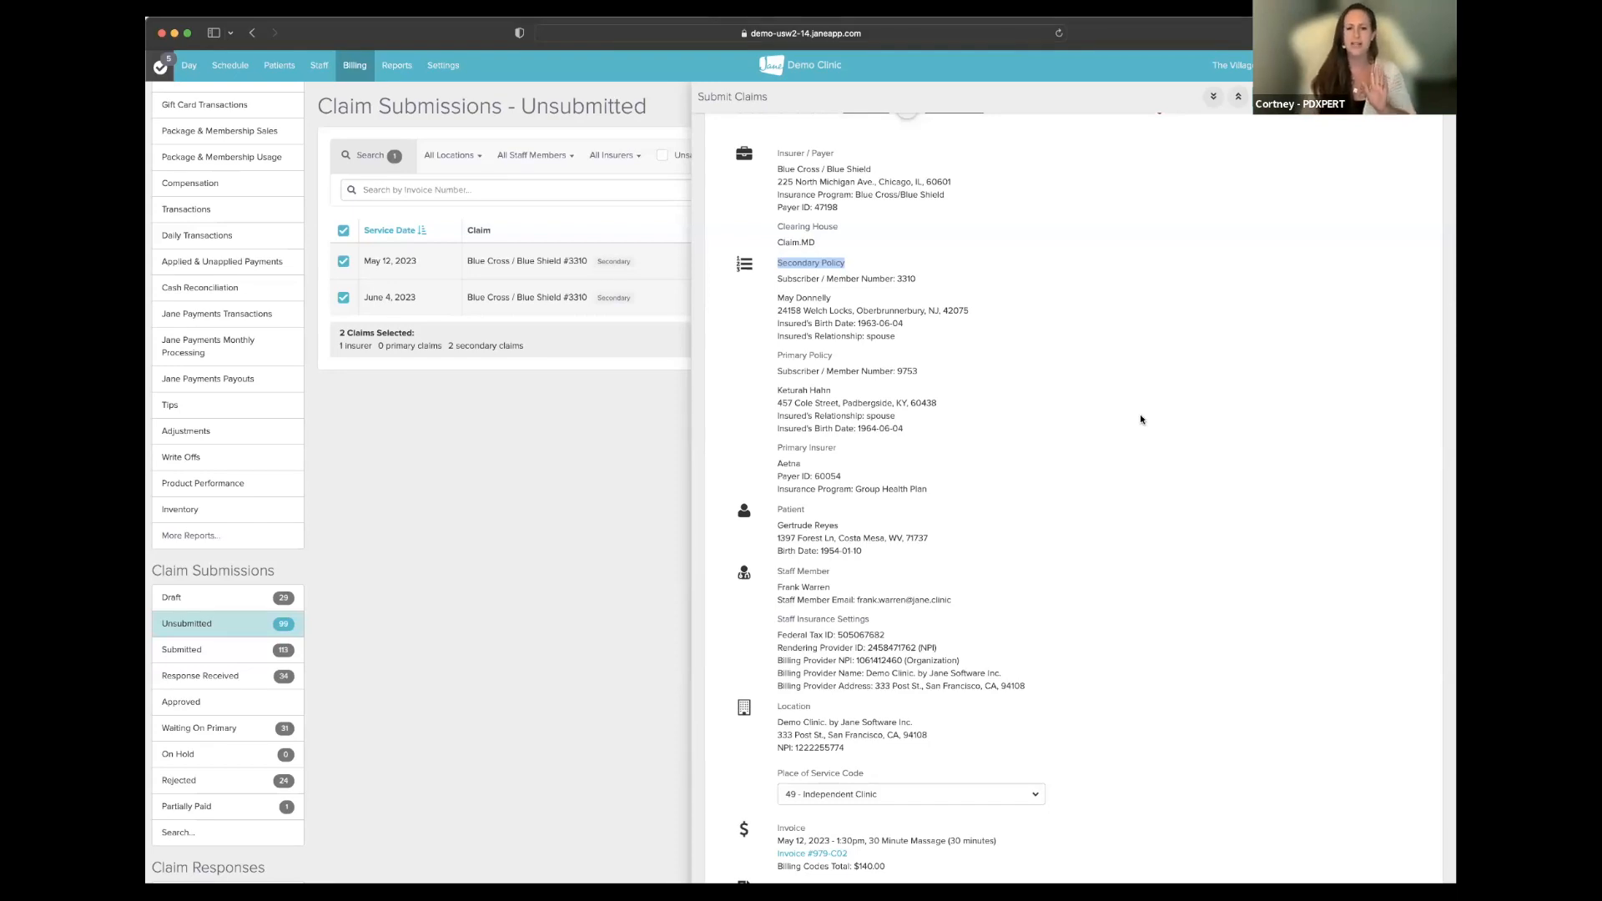
click(1055, 377)
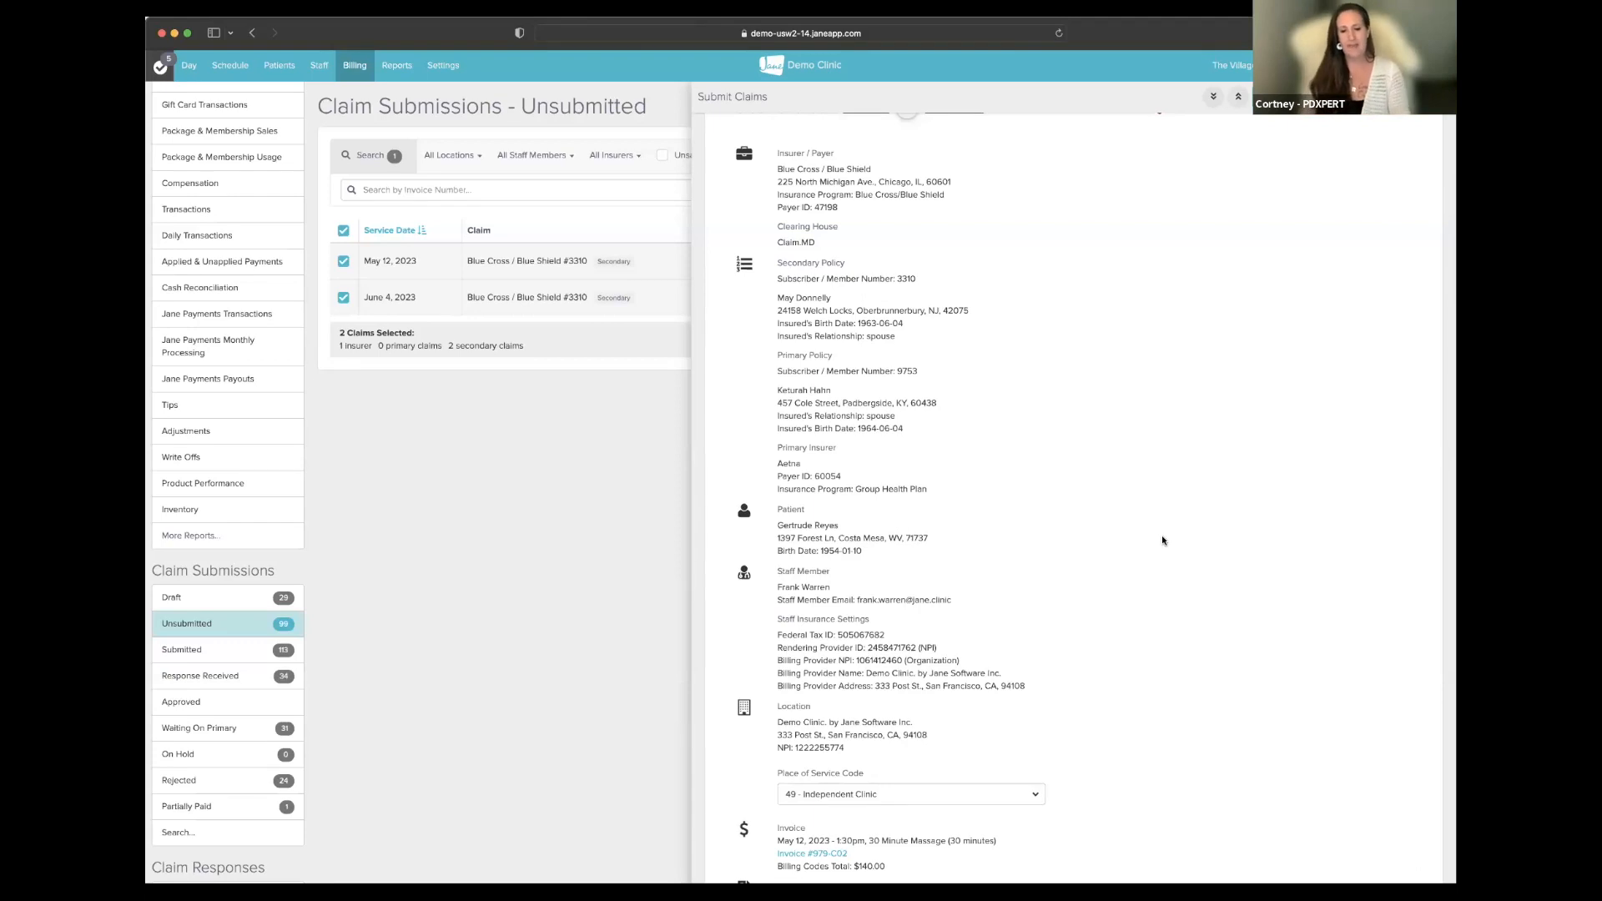
scroll(1159, 539, down, 3)
scroll(1162, 539, down, 8)
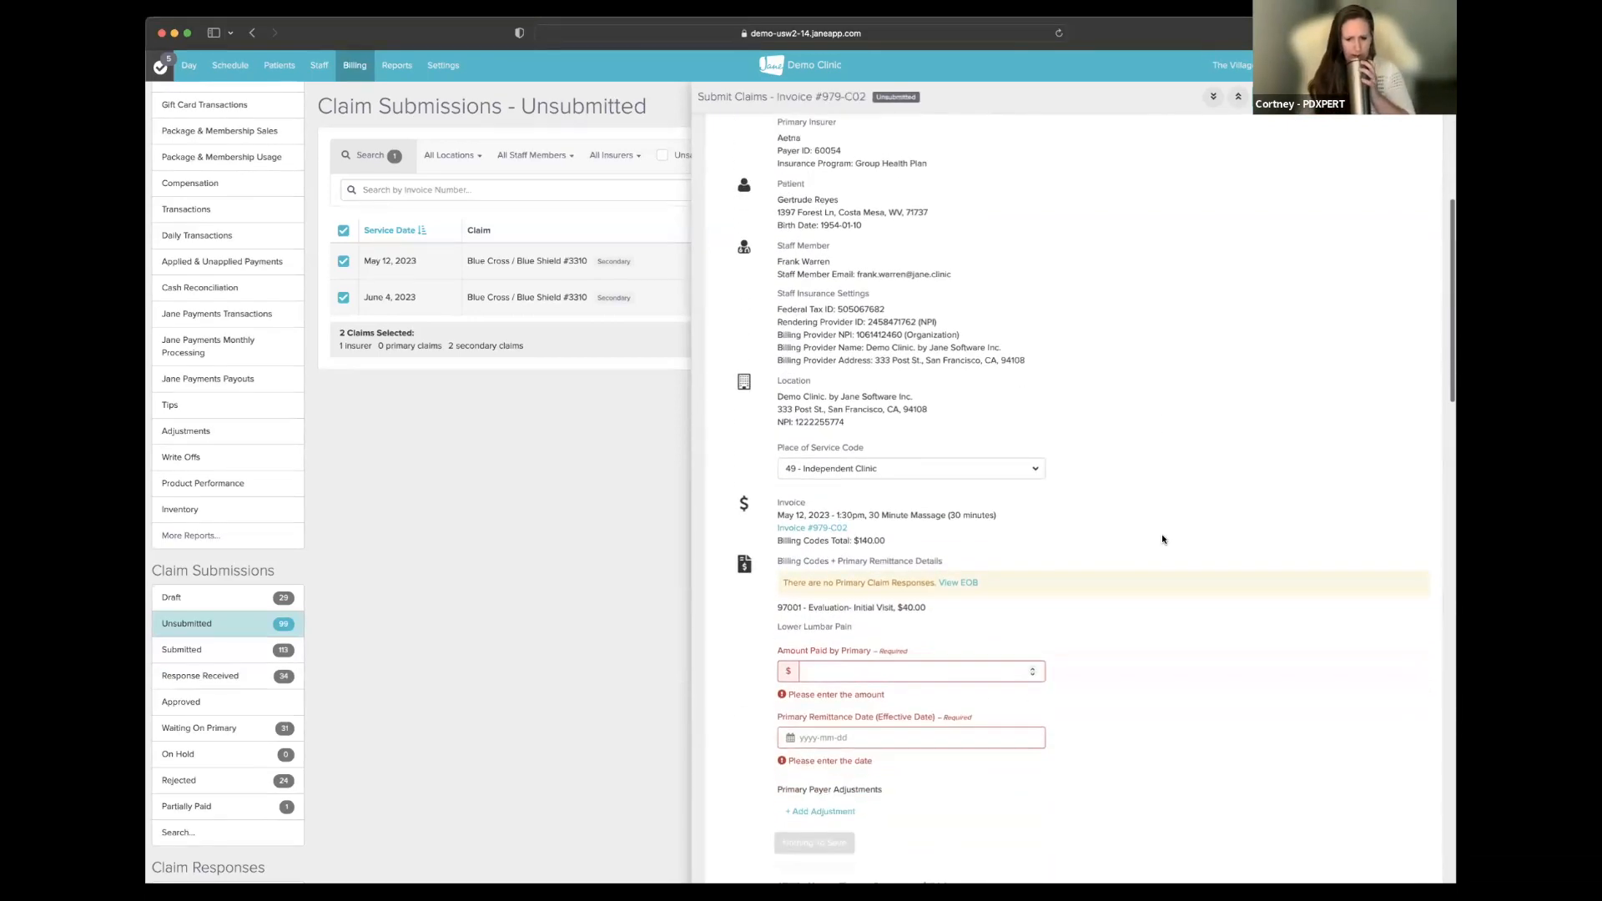
scroll(1162, 539, down, 1)
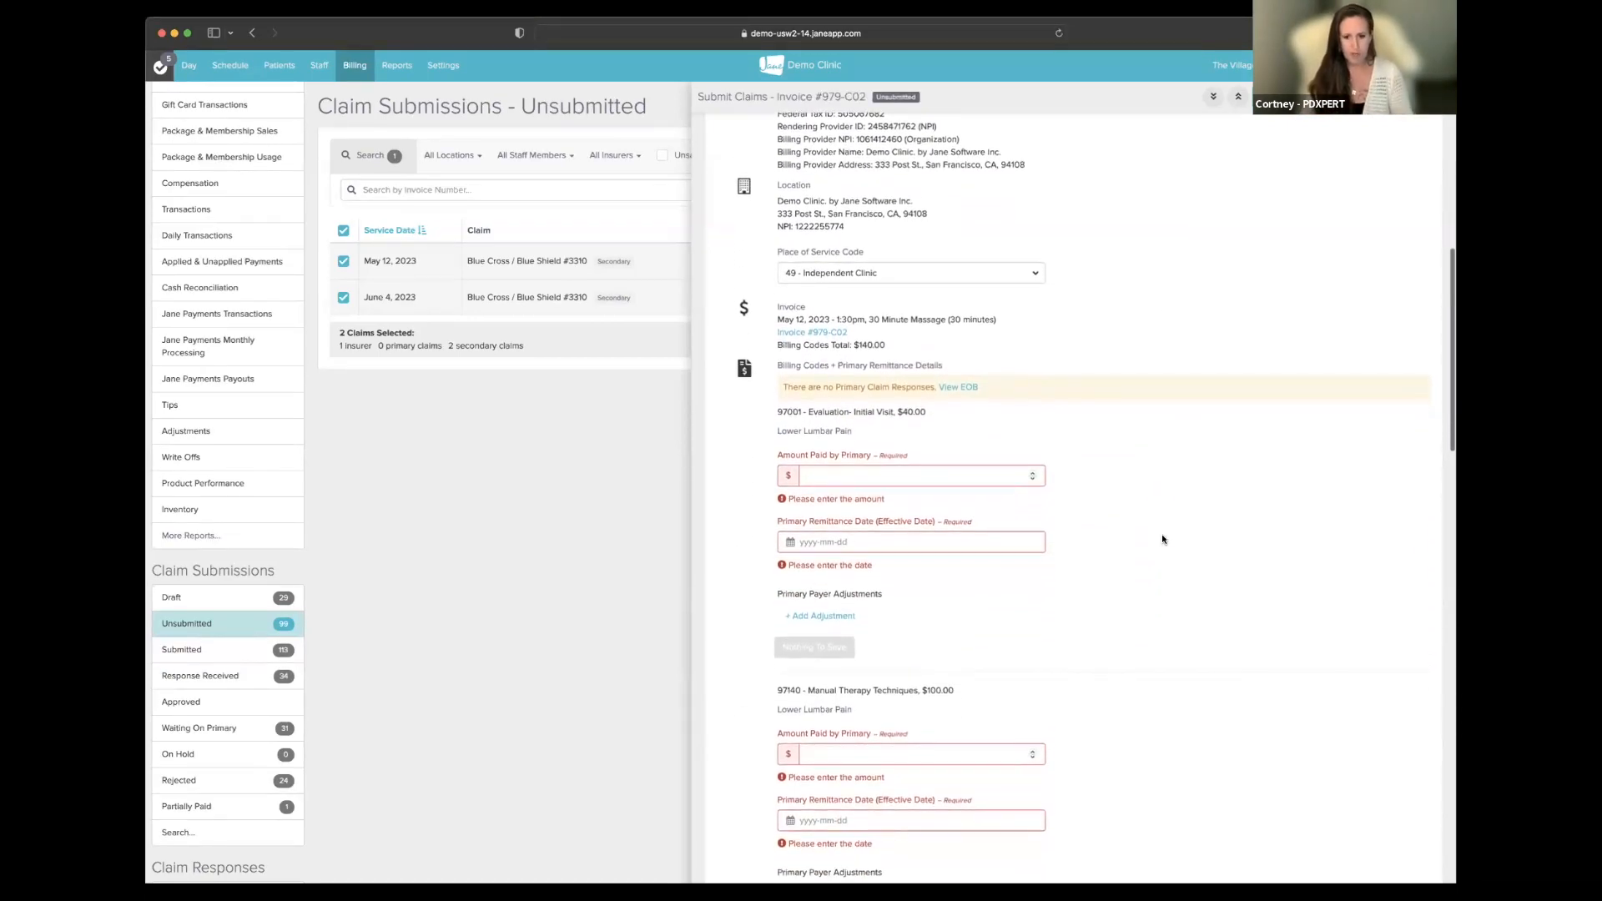
scroll(1162, 539, down, 4)
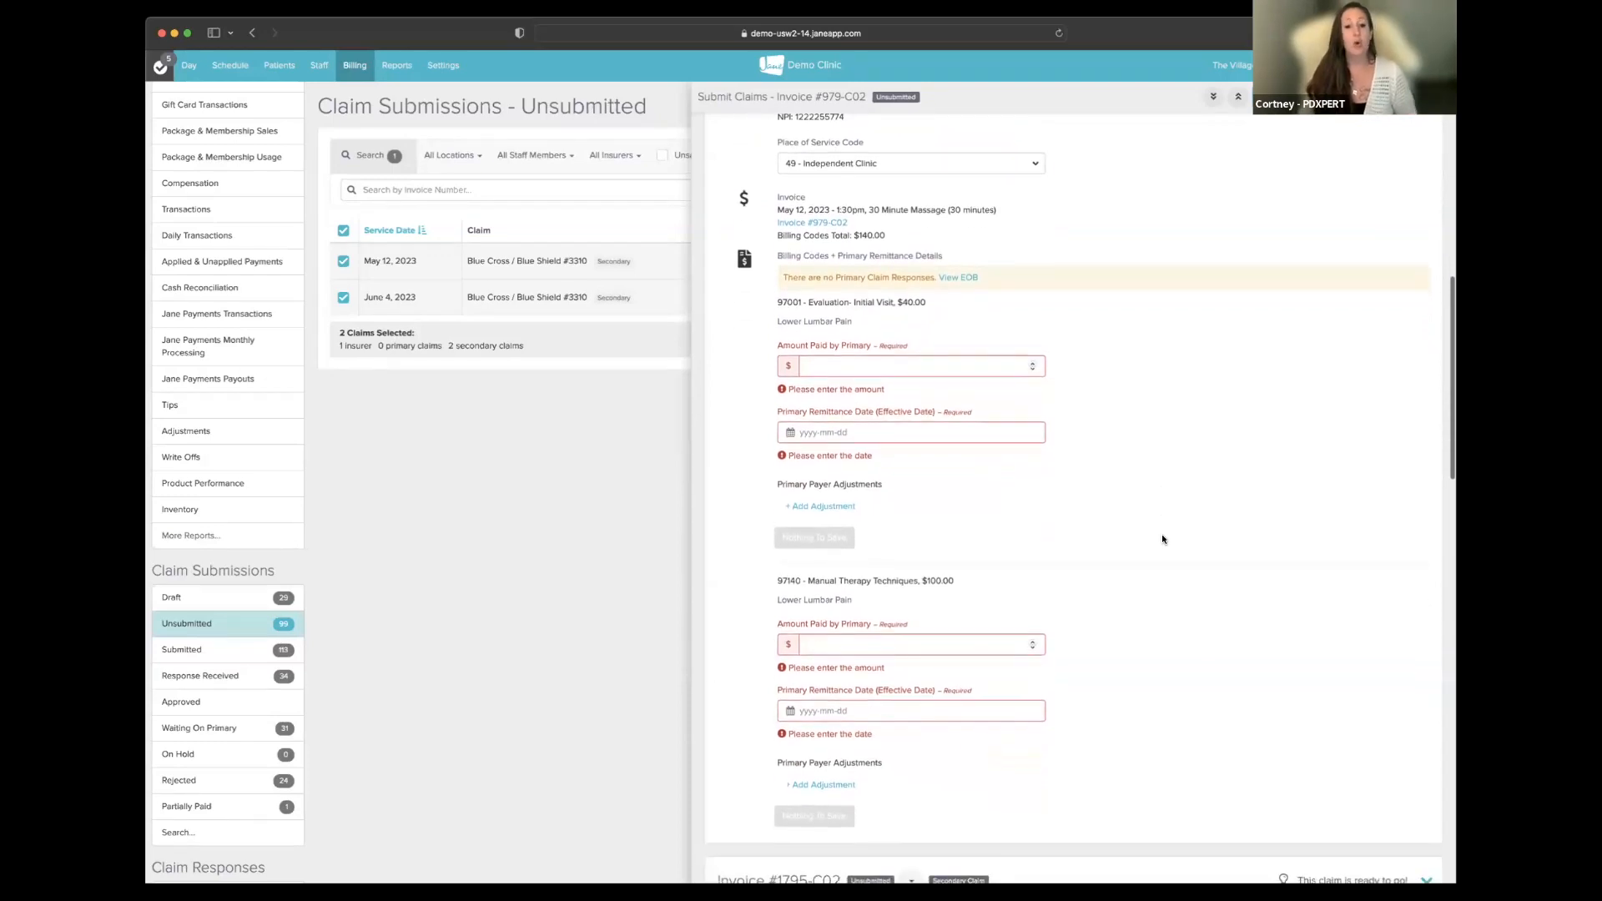
scroll(1160, 539, down, 1)
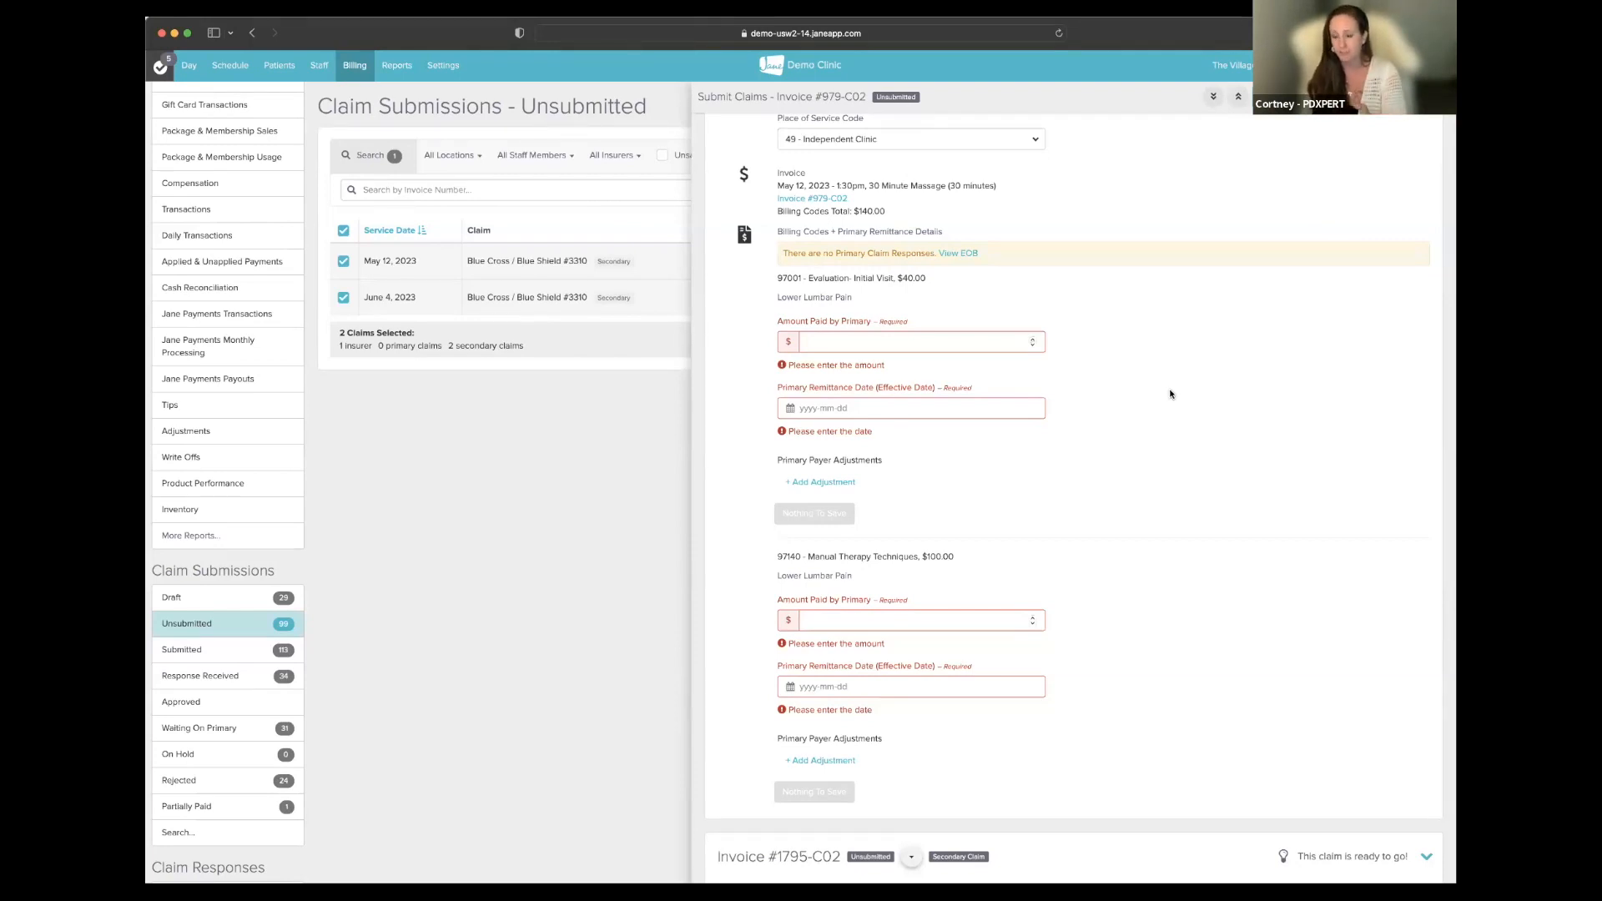
scroll(1171, 394, down, 10)
scroll(1170, 396, down, 3)
scroll(1170, 396, up, 3)
scroll(1171, 396, up, 9)
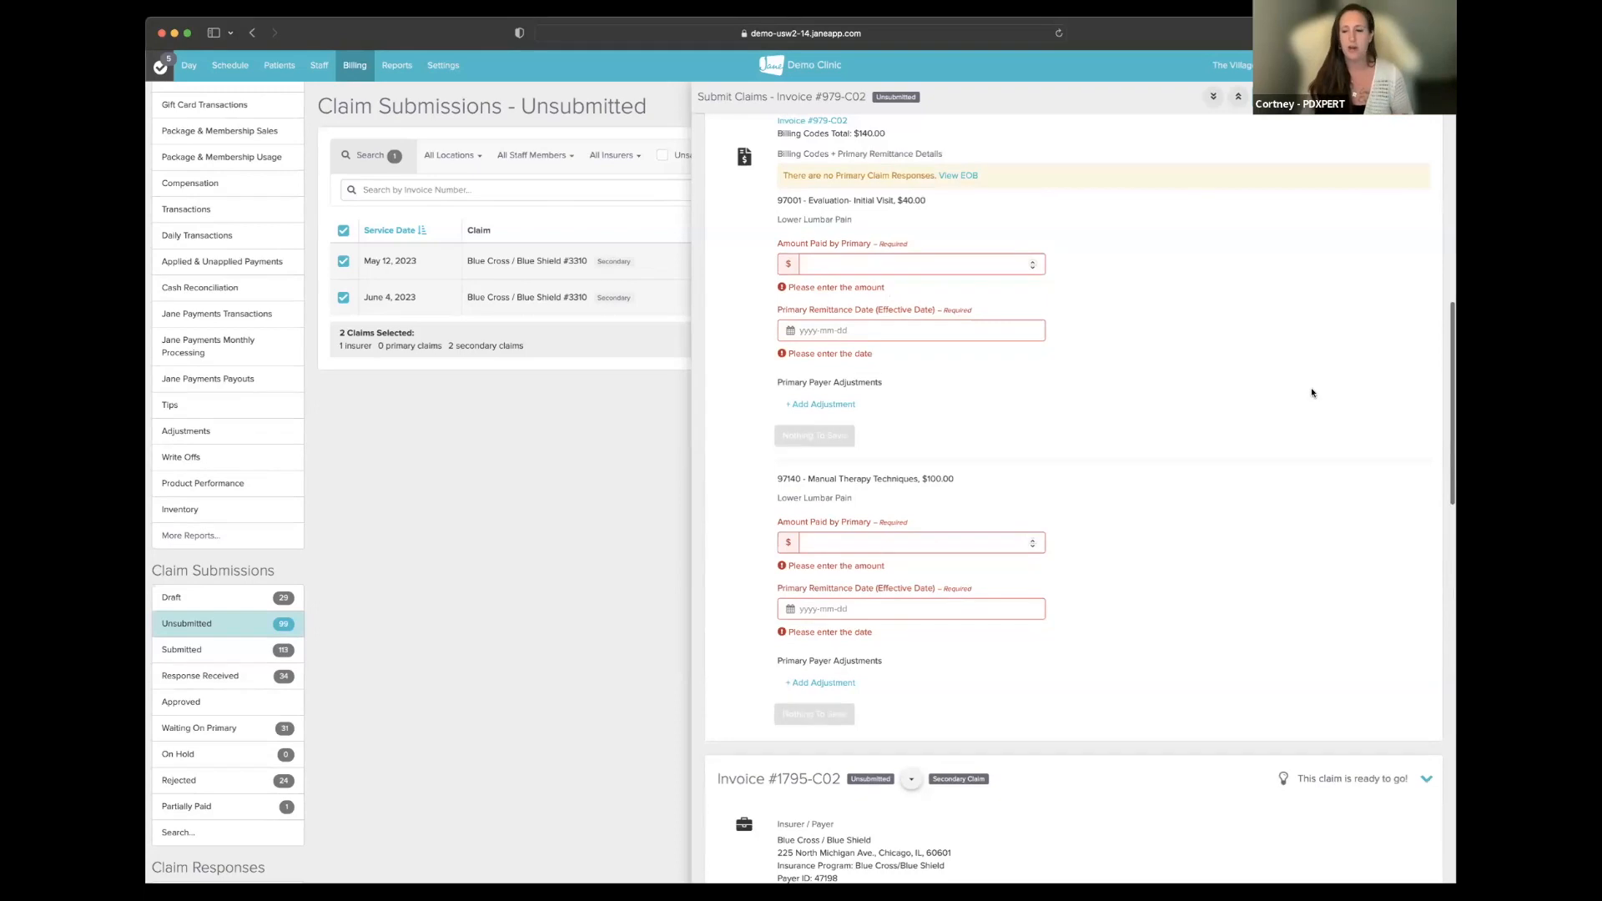
scroll(1244, 427, down, 3)
scroll(1244, 427, down, 15)
scroll(1243, 426, down, 5)
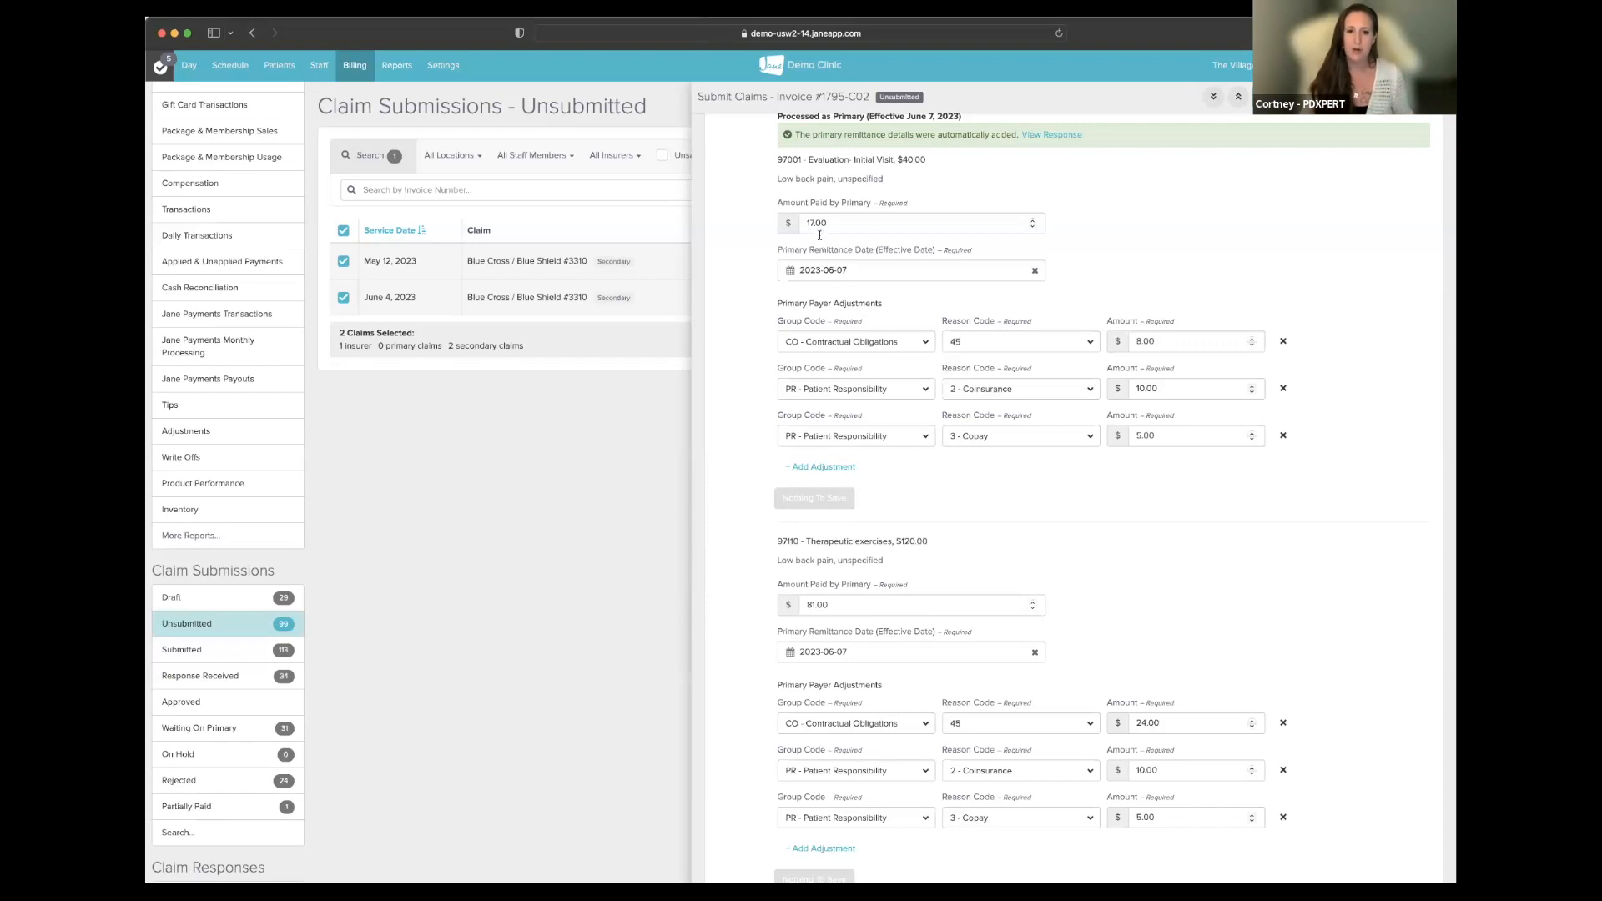
drag(897, 159, 936, 159)
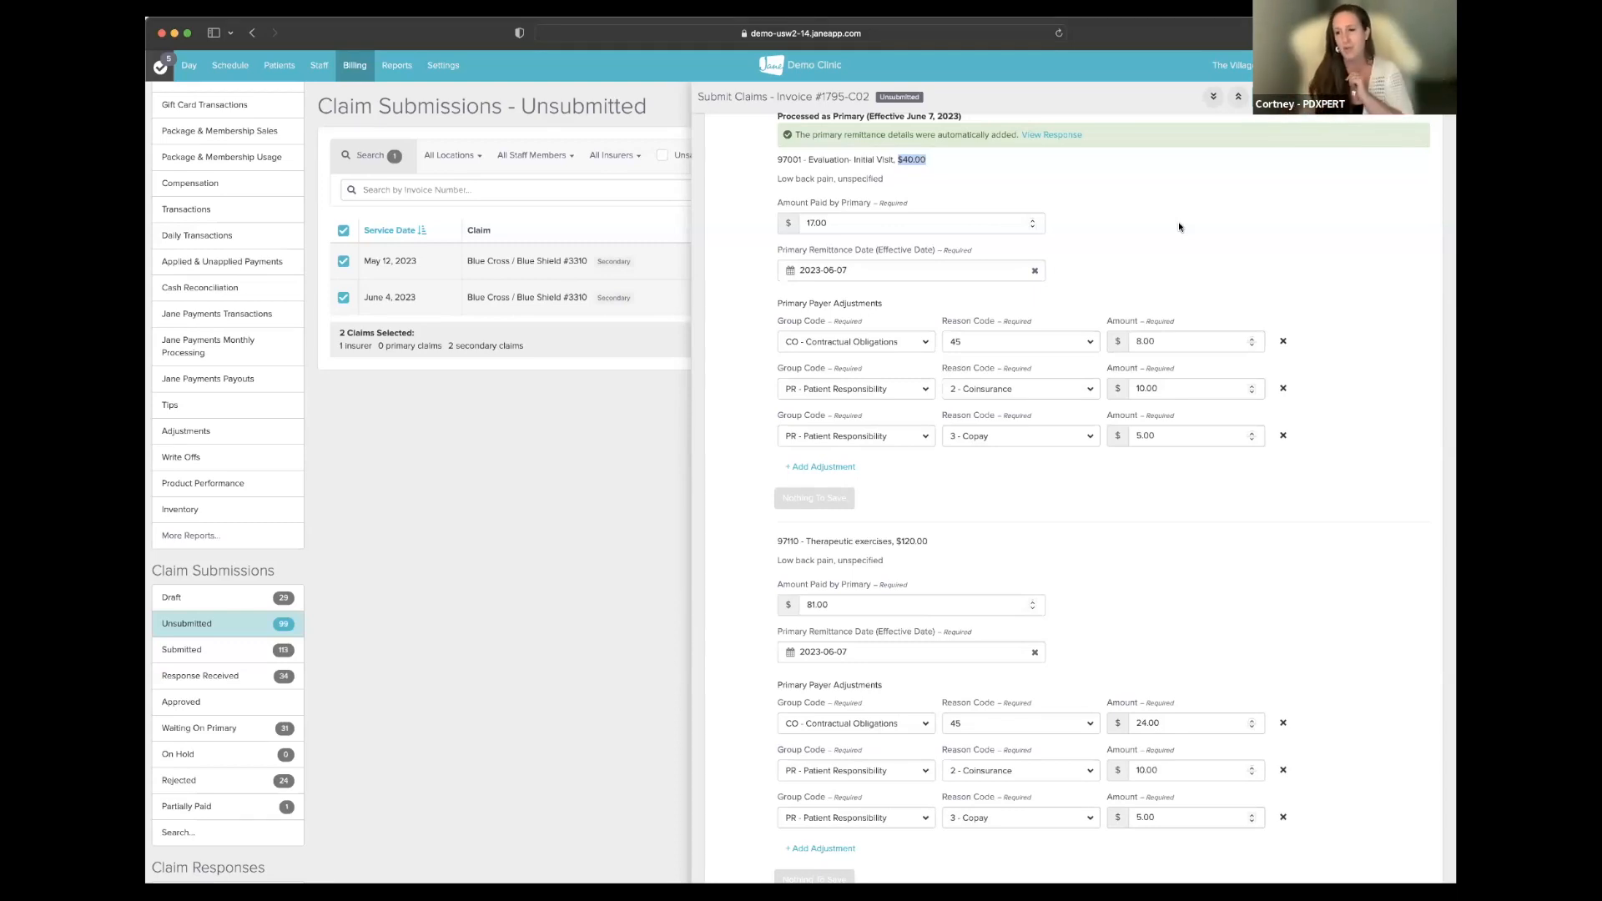
scroll(1181, 242, up, 1)
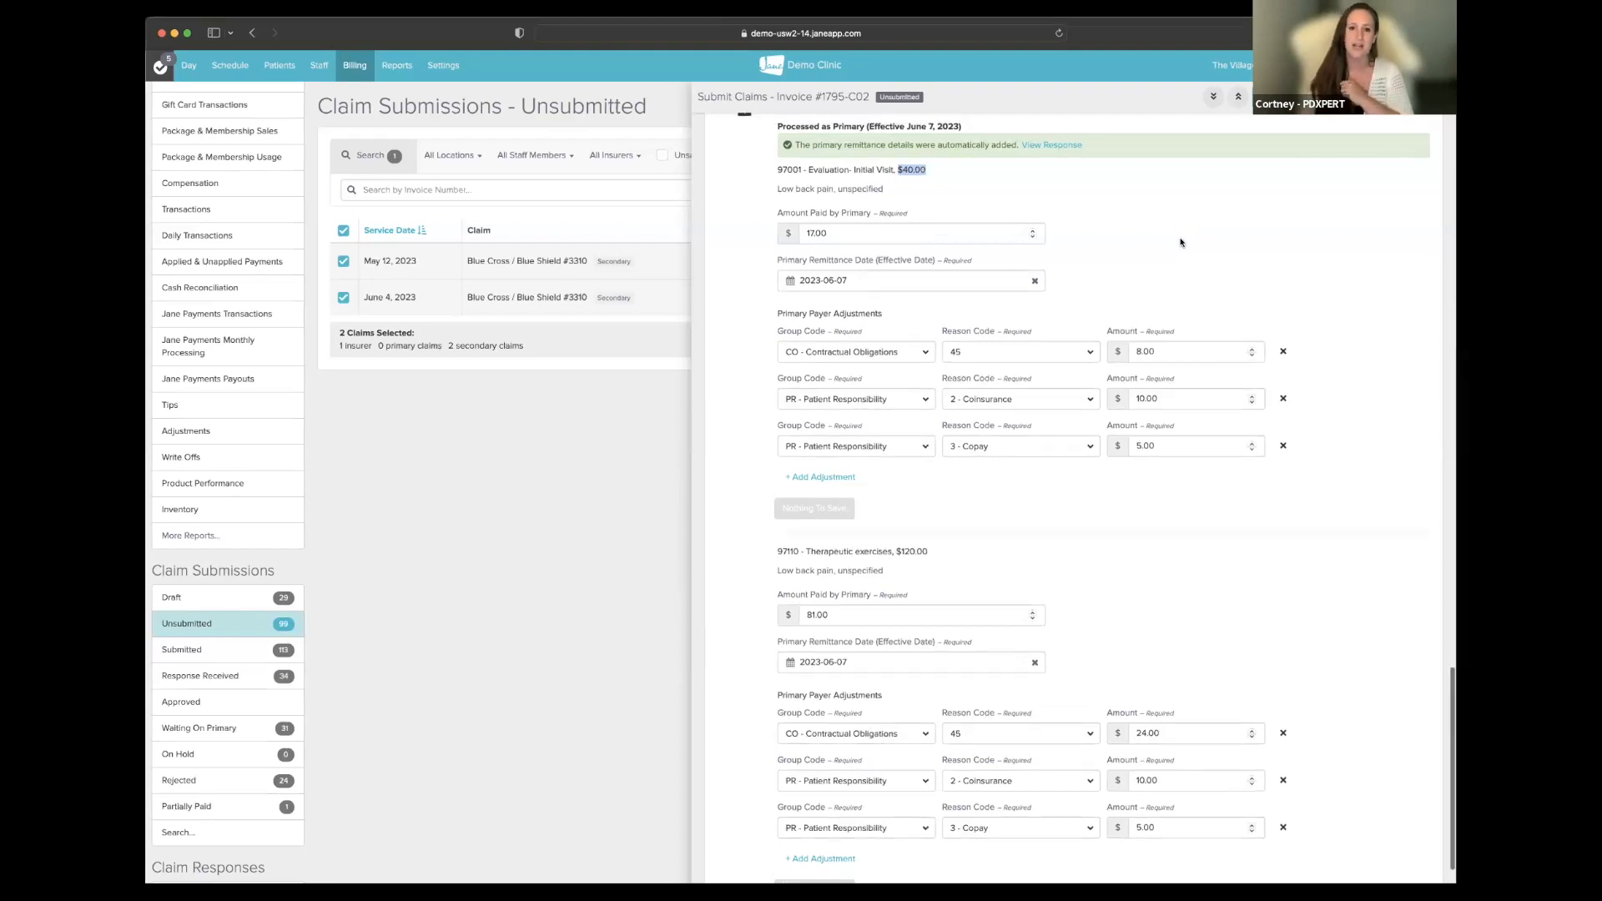
scroll(1180, 241, up, 1)
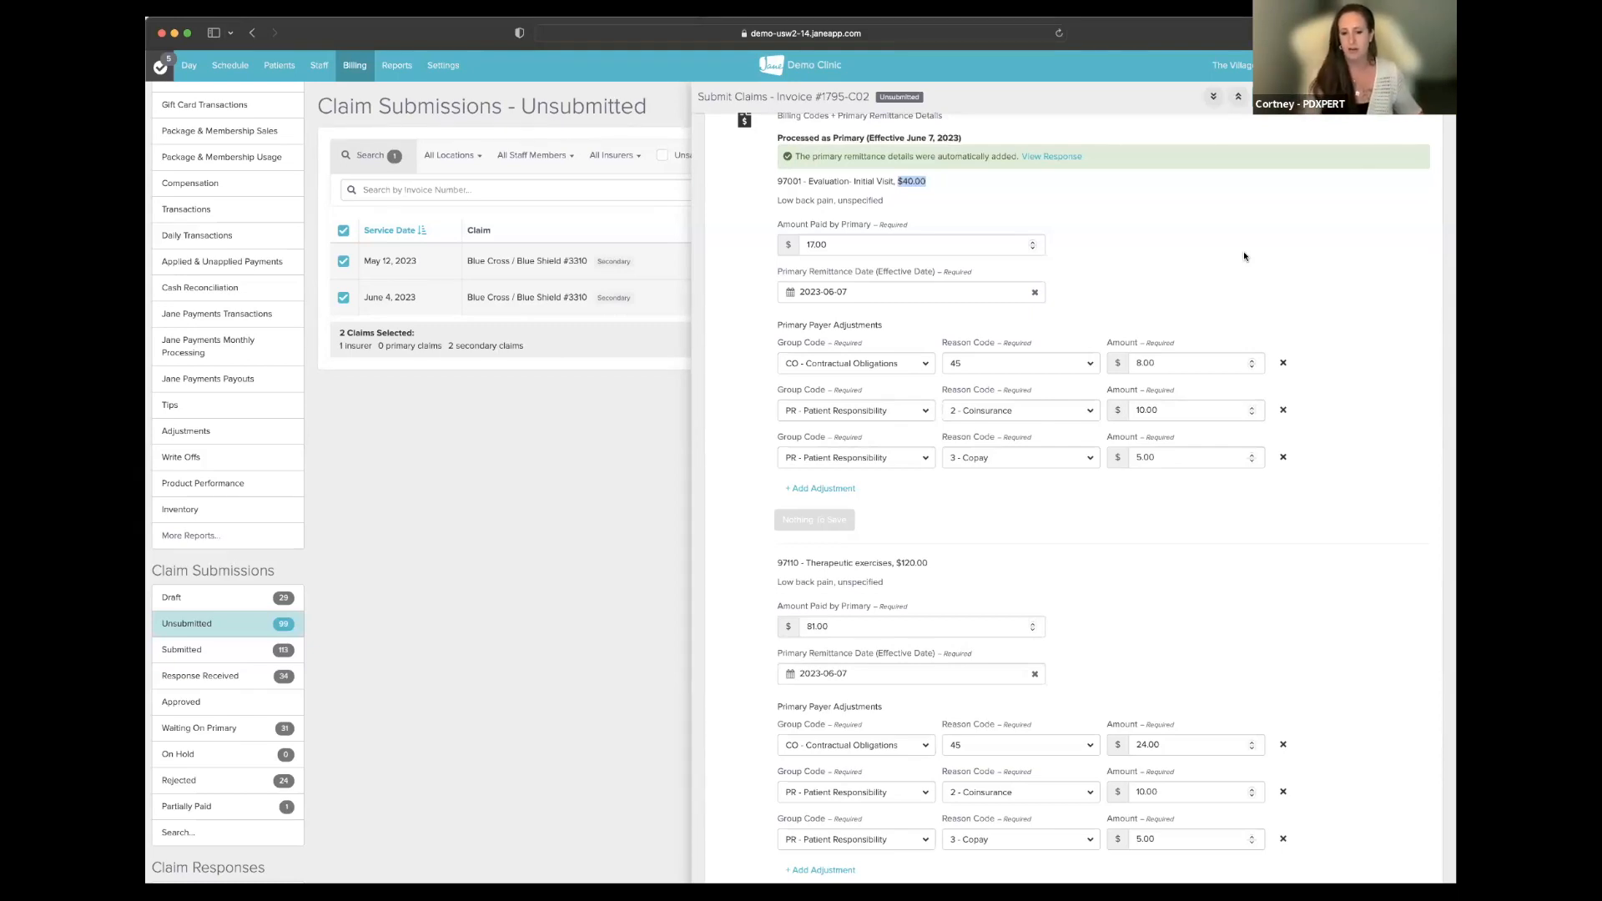
scroll(1245, 258, up, 15)
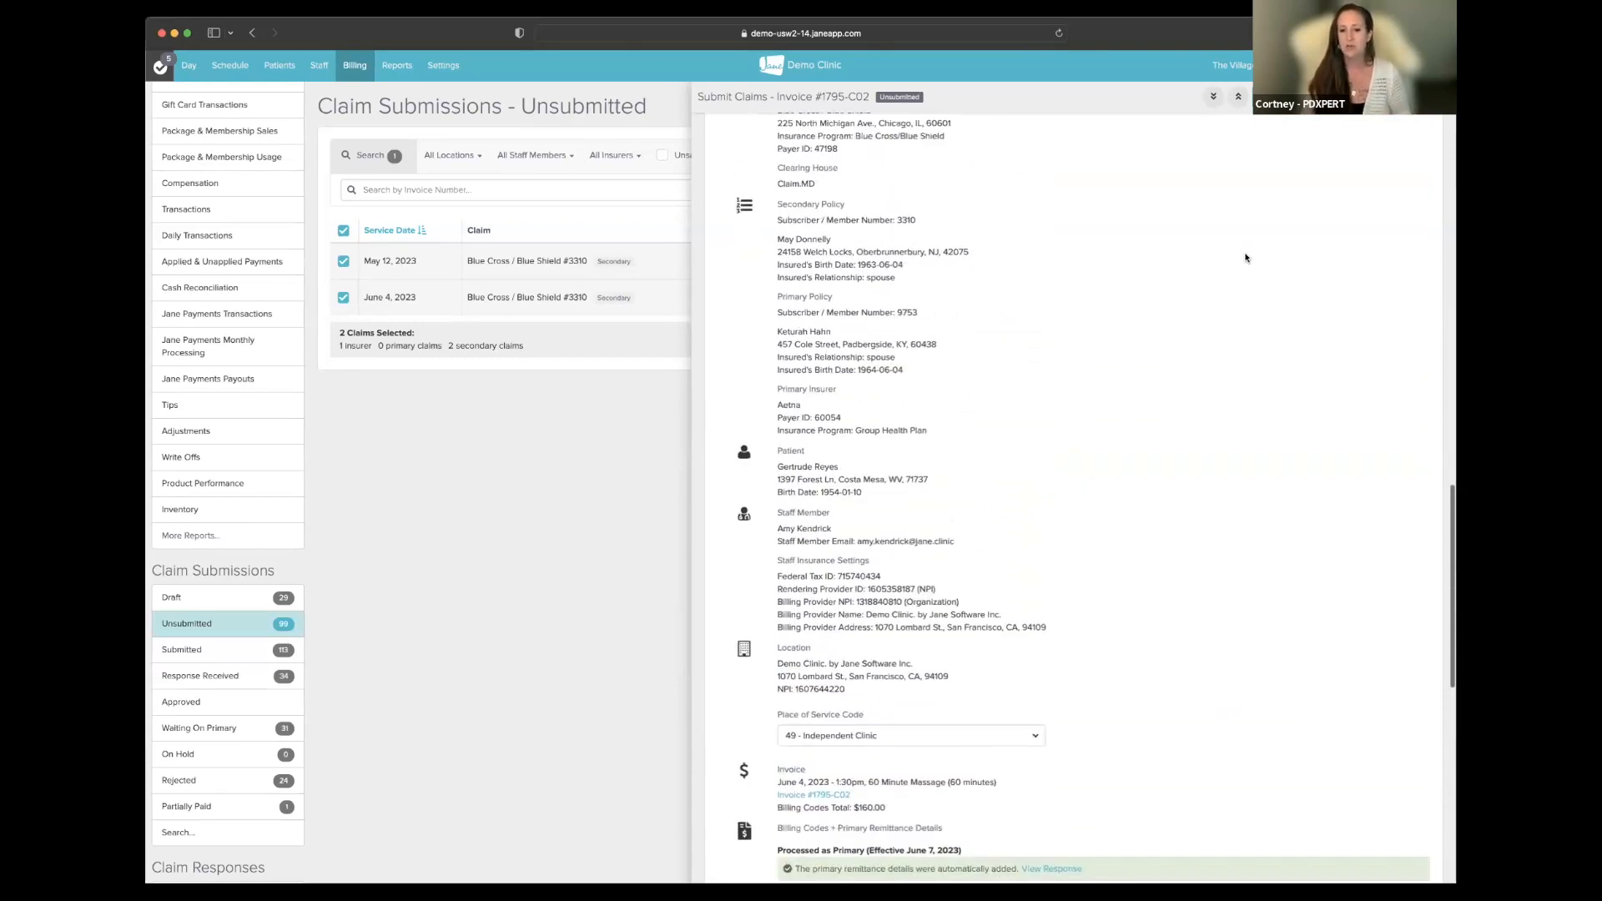
scroll(1064, 458, down, 15)
scroll(1065, 459, down, 10)
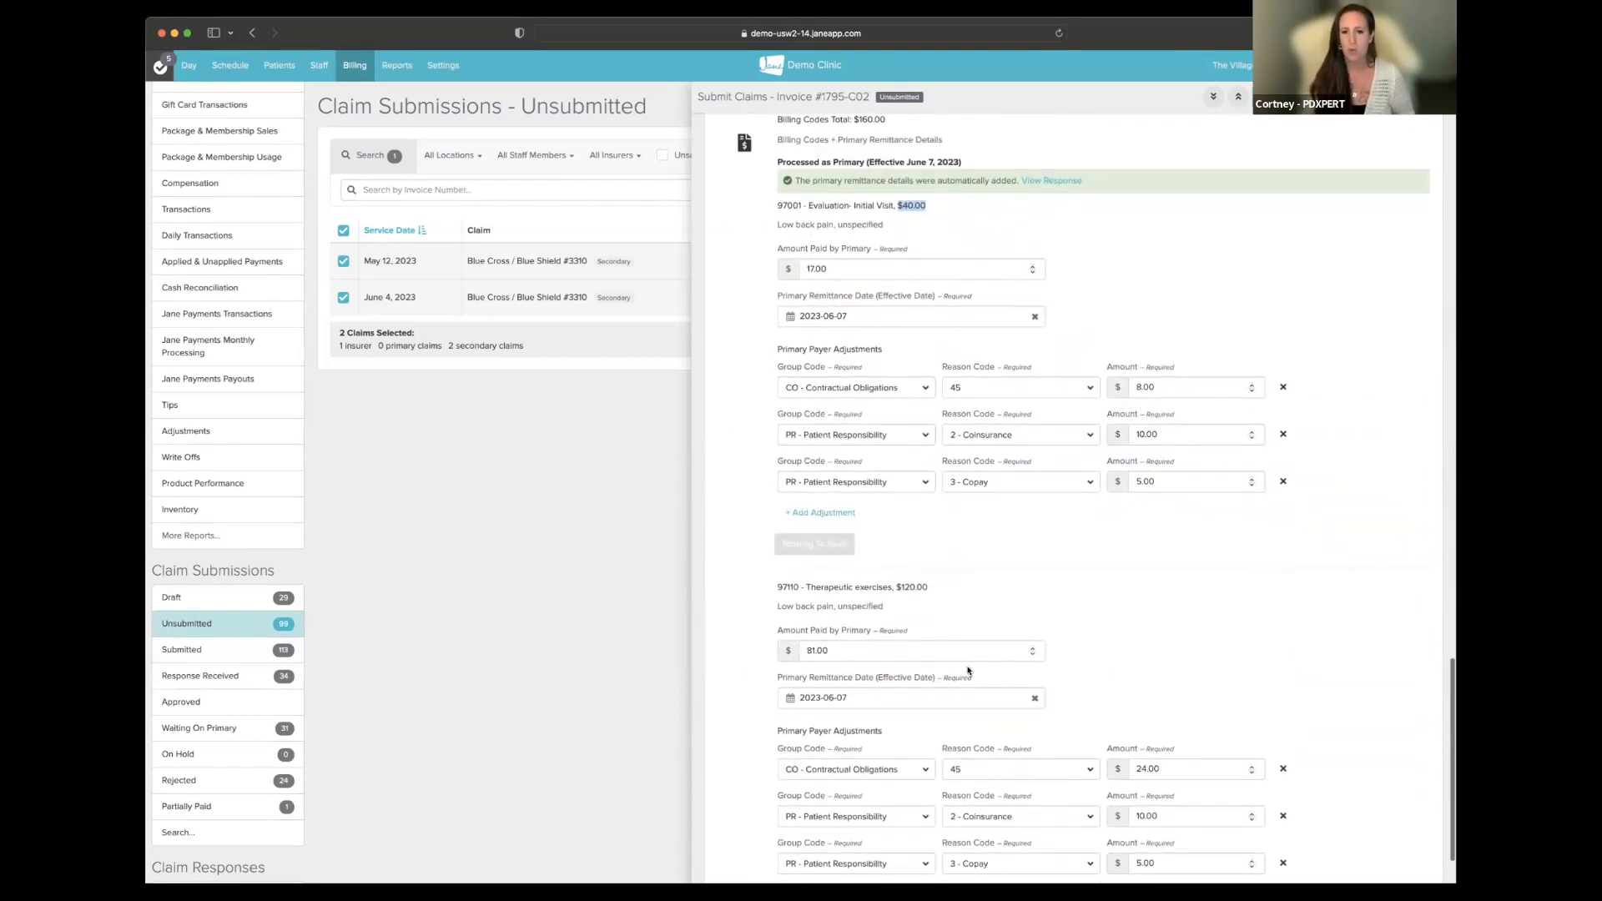
scroll(1414, 567, down, 3)
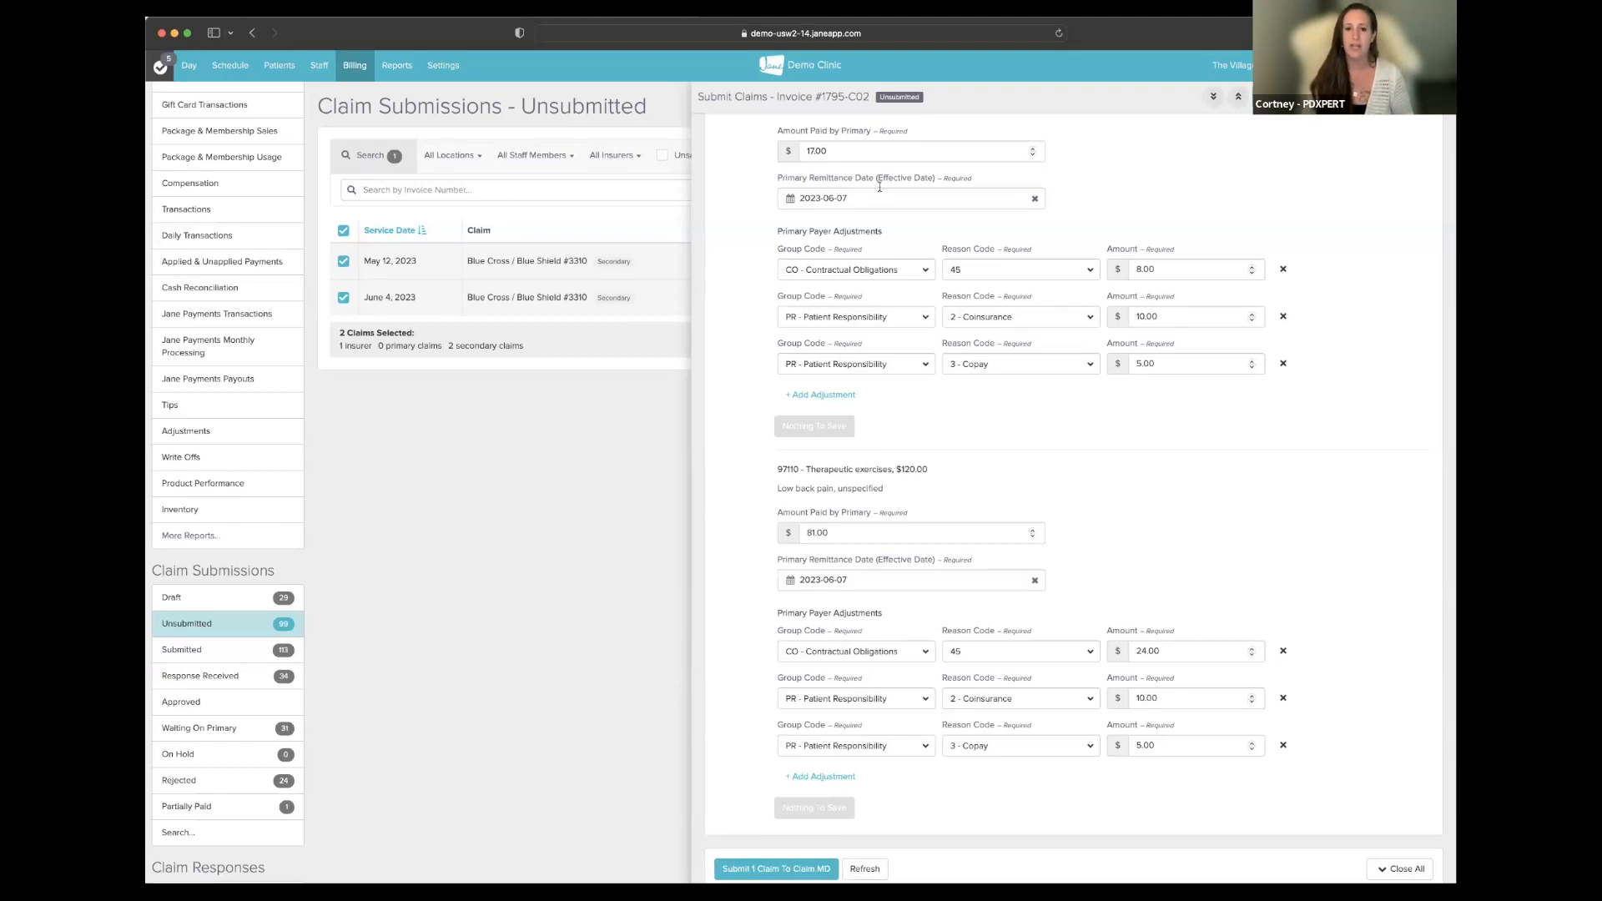
scroll(879, 187, up, 2)
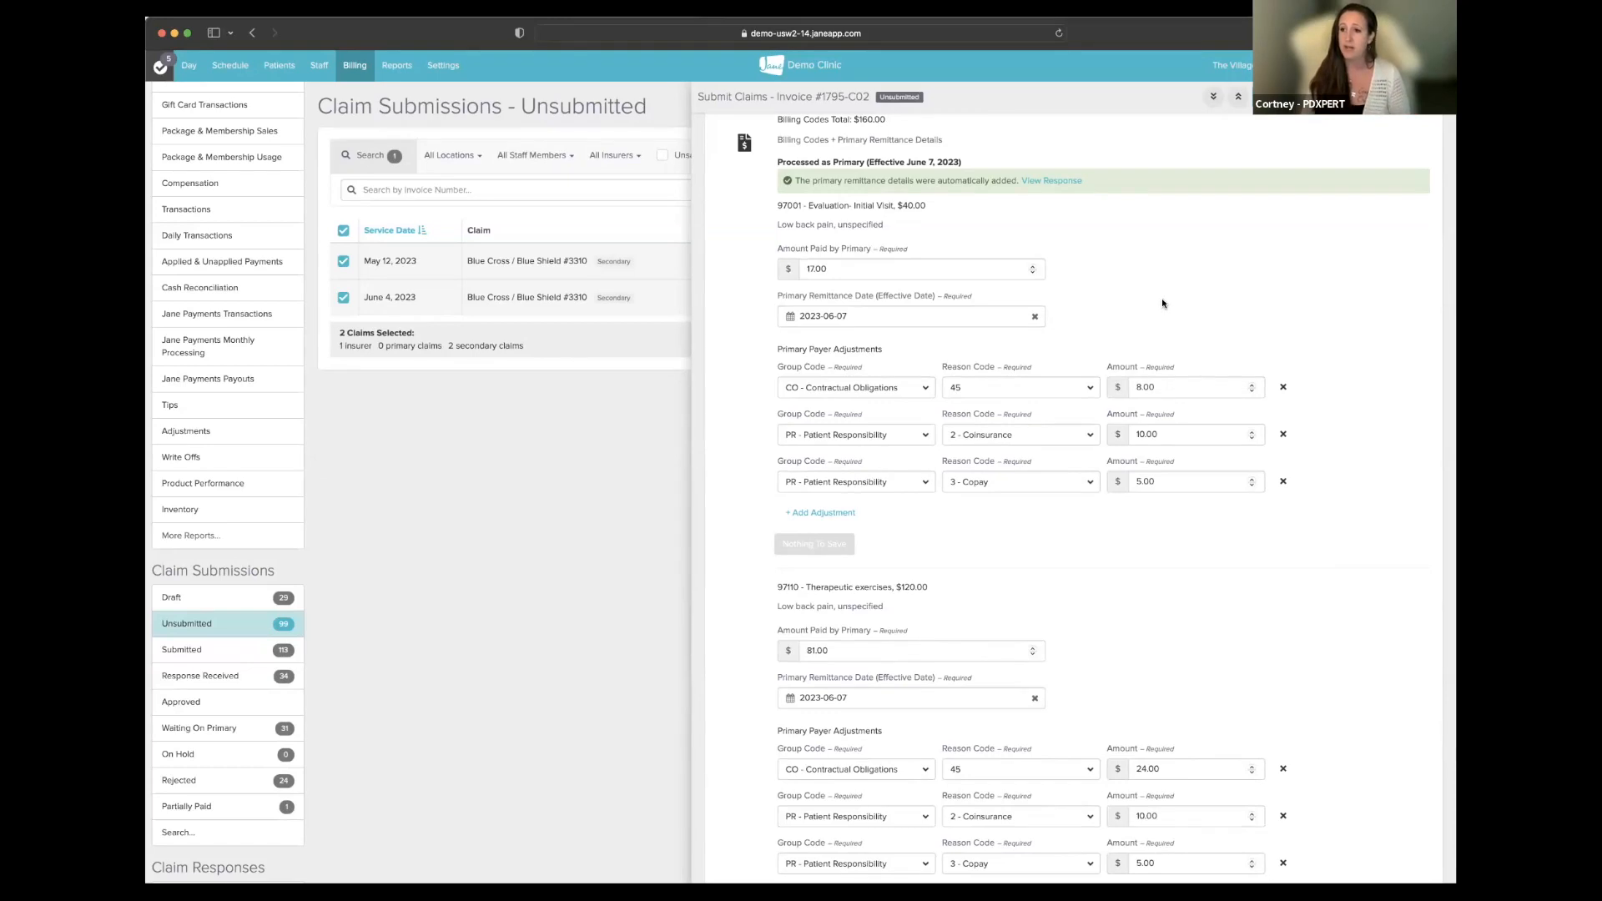
scroll(1085, 643, up, 8)
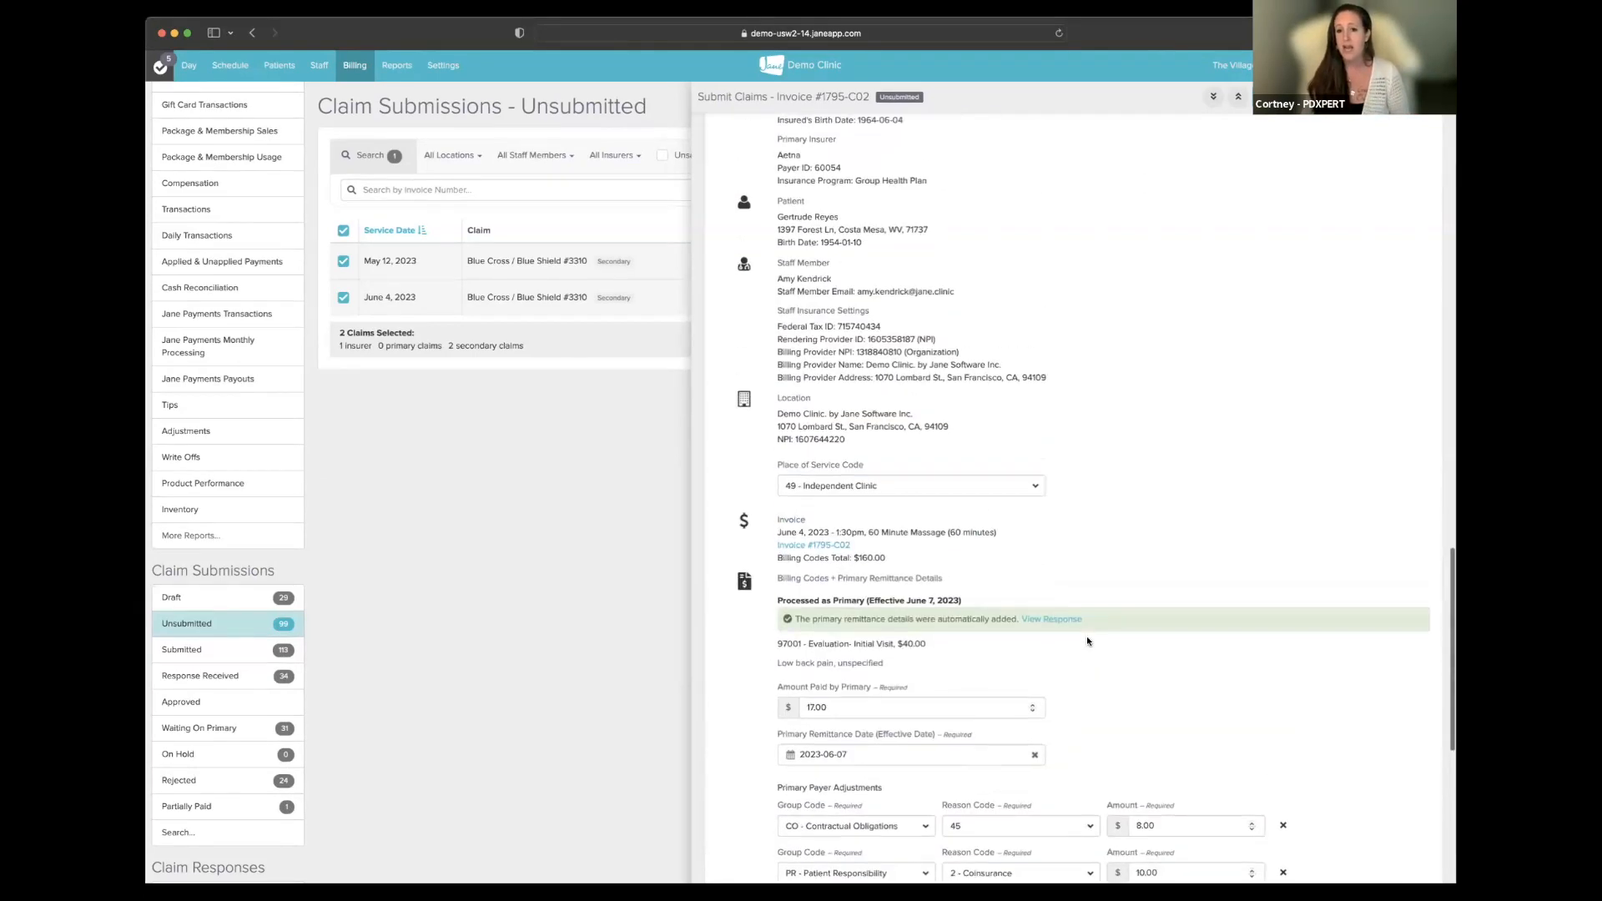
scroll(1086, 643, up, 3)
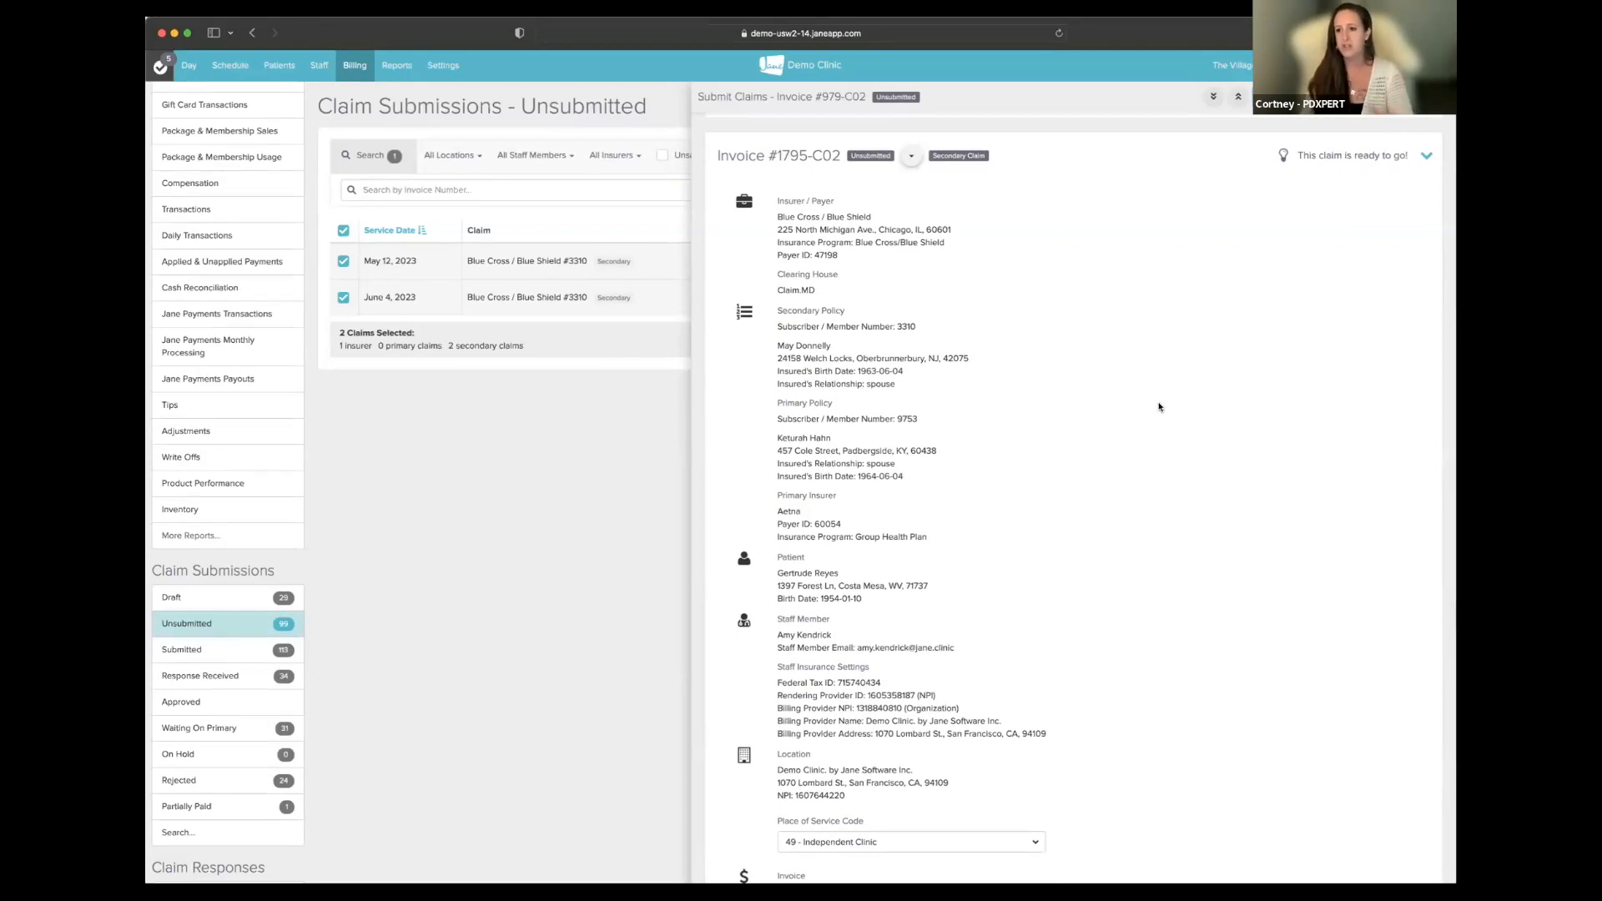
scroll(1159, 406, down, 10)
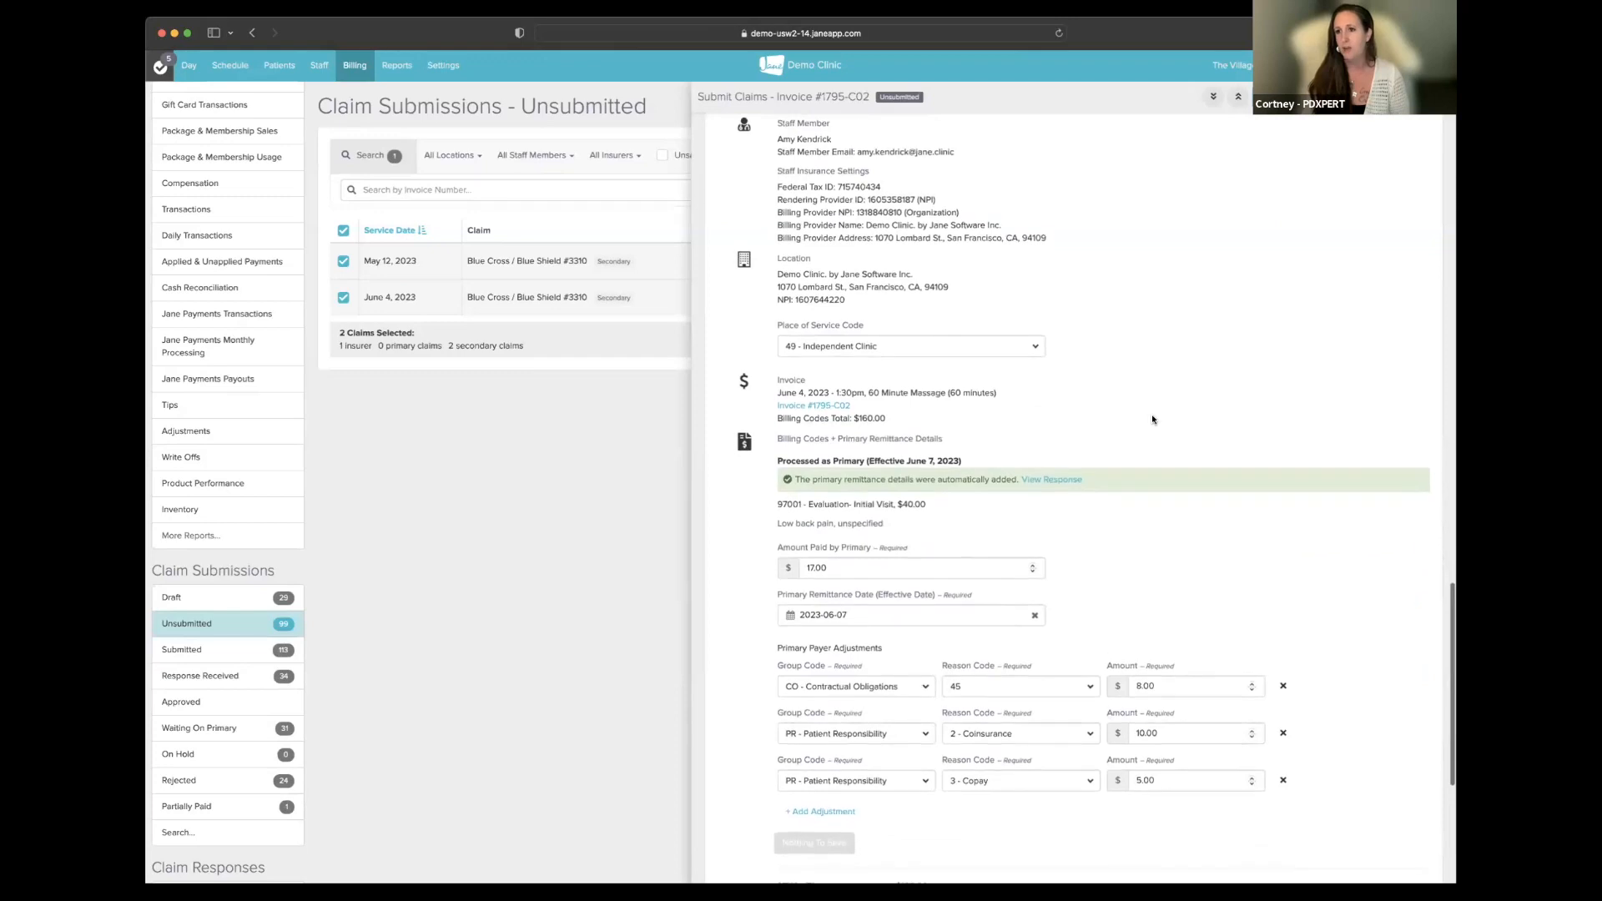
scroll(1149, 414, down, 4)
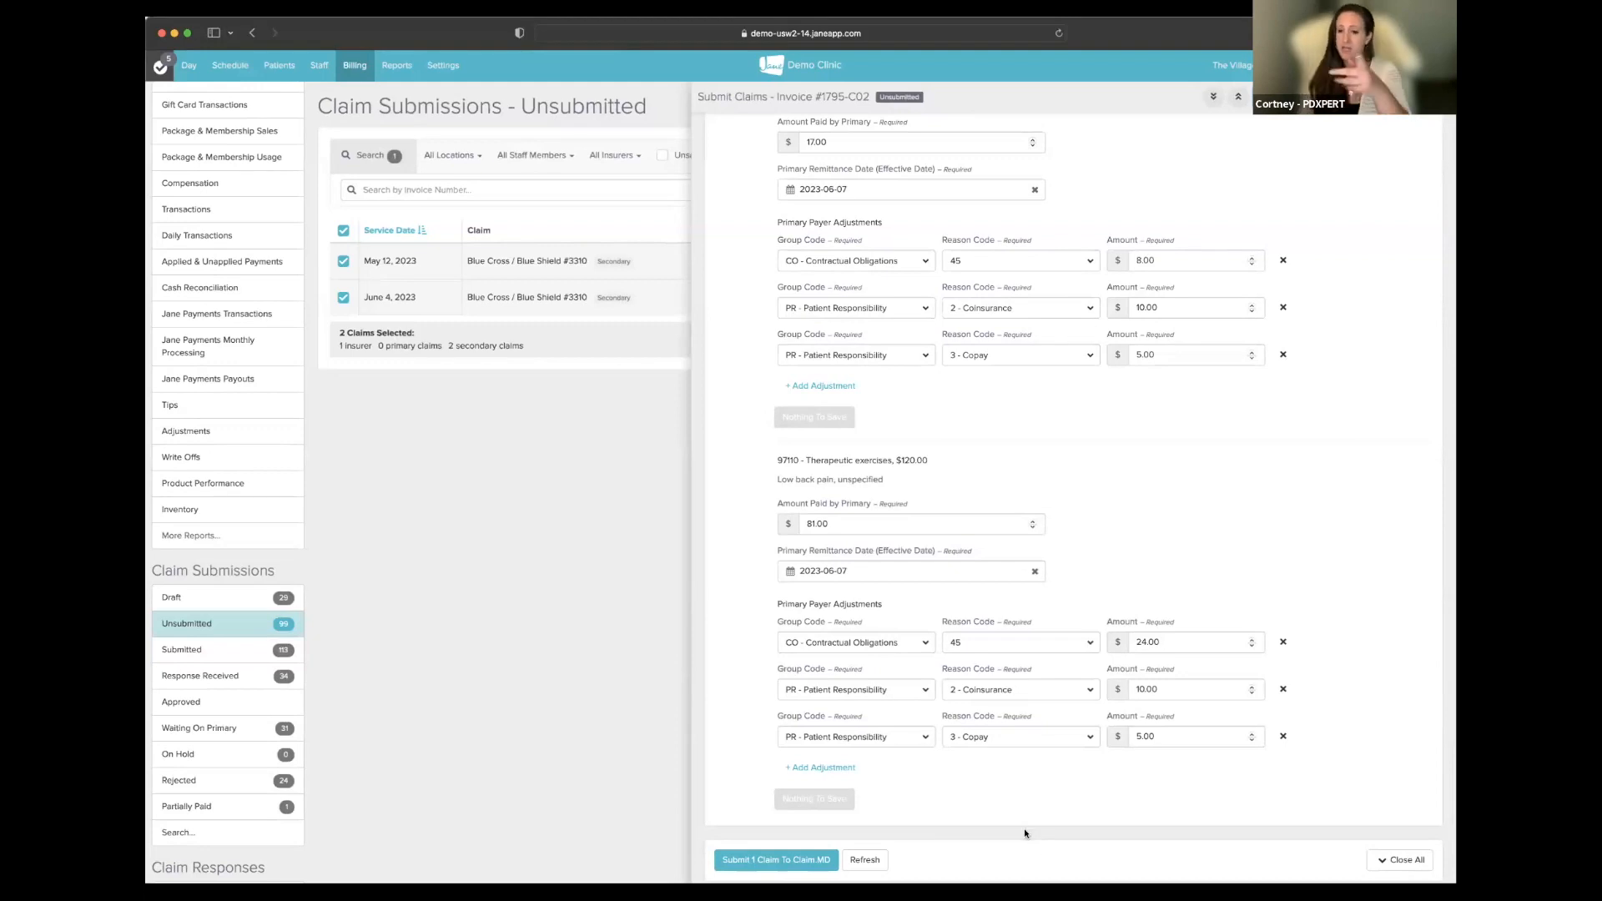
- Submit invoice #1795-C02's claim to Claim.MD and close the review panel
click(776, 860)
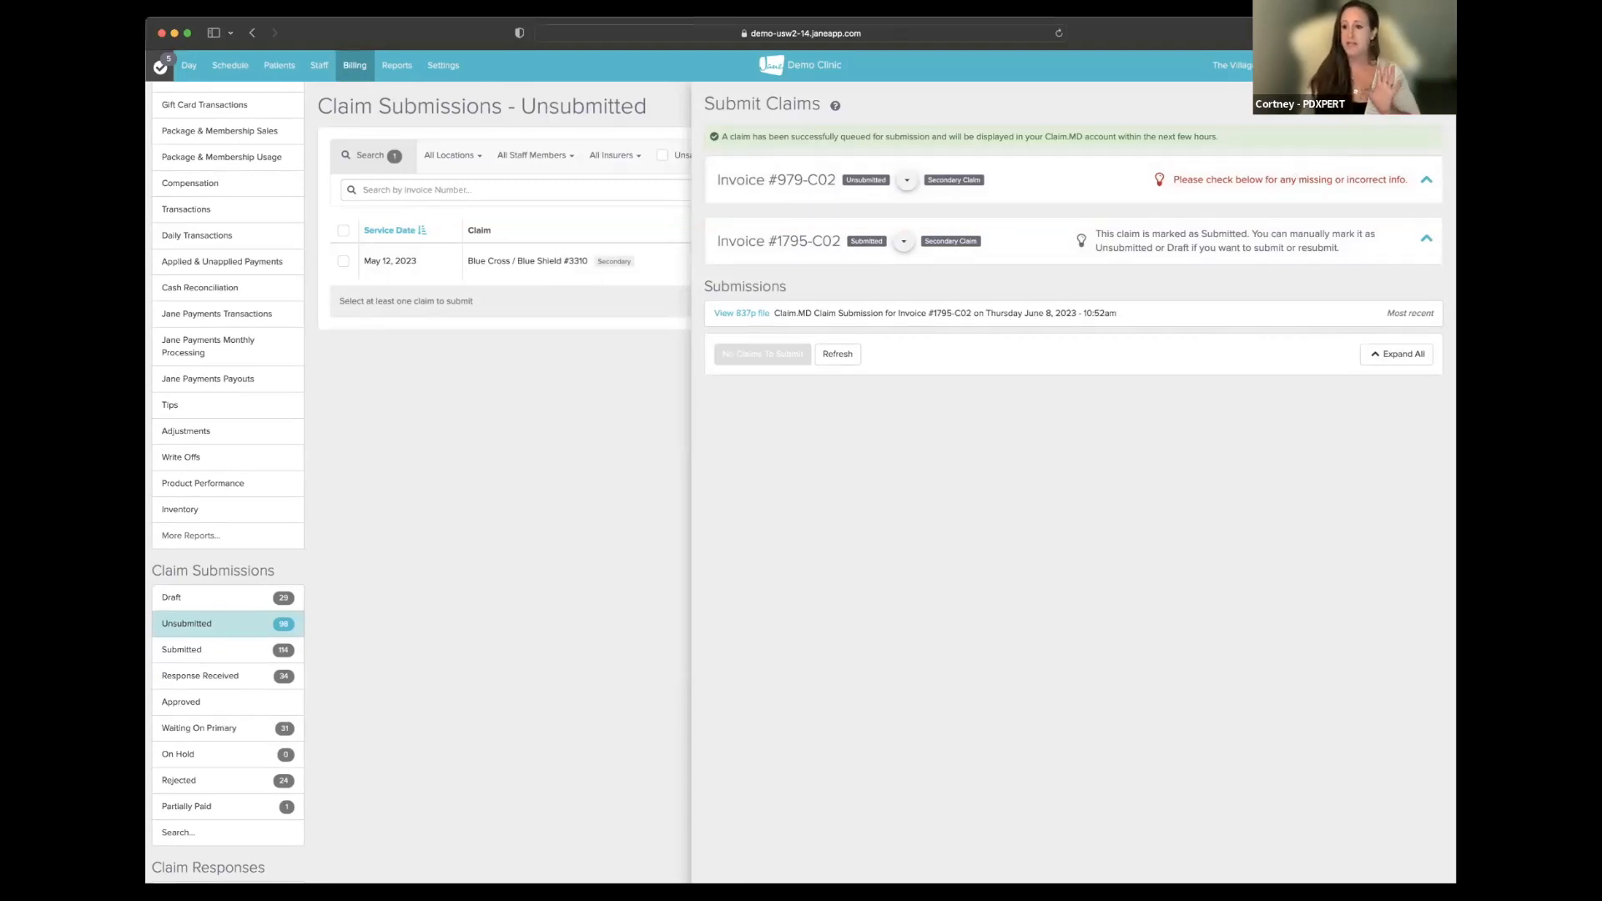
click(1425, 104)
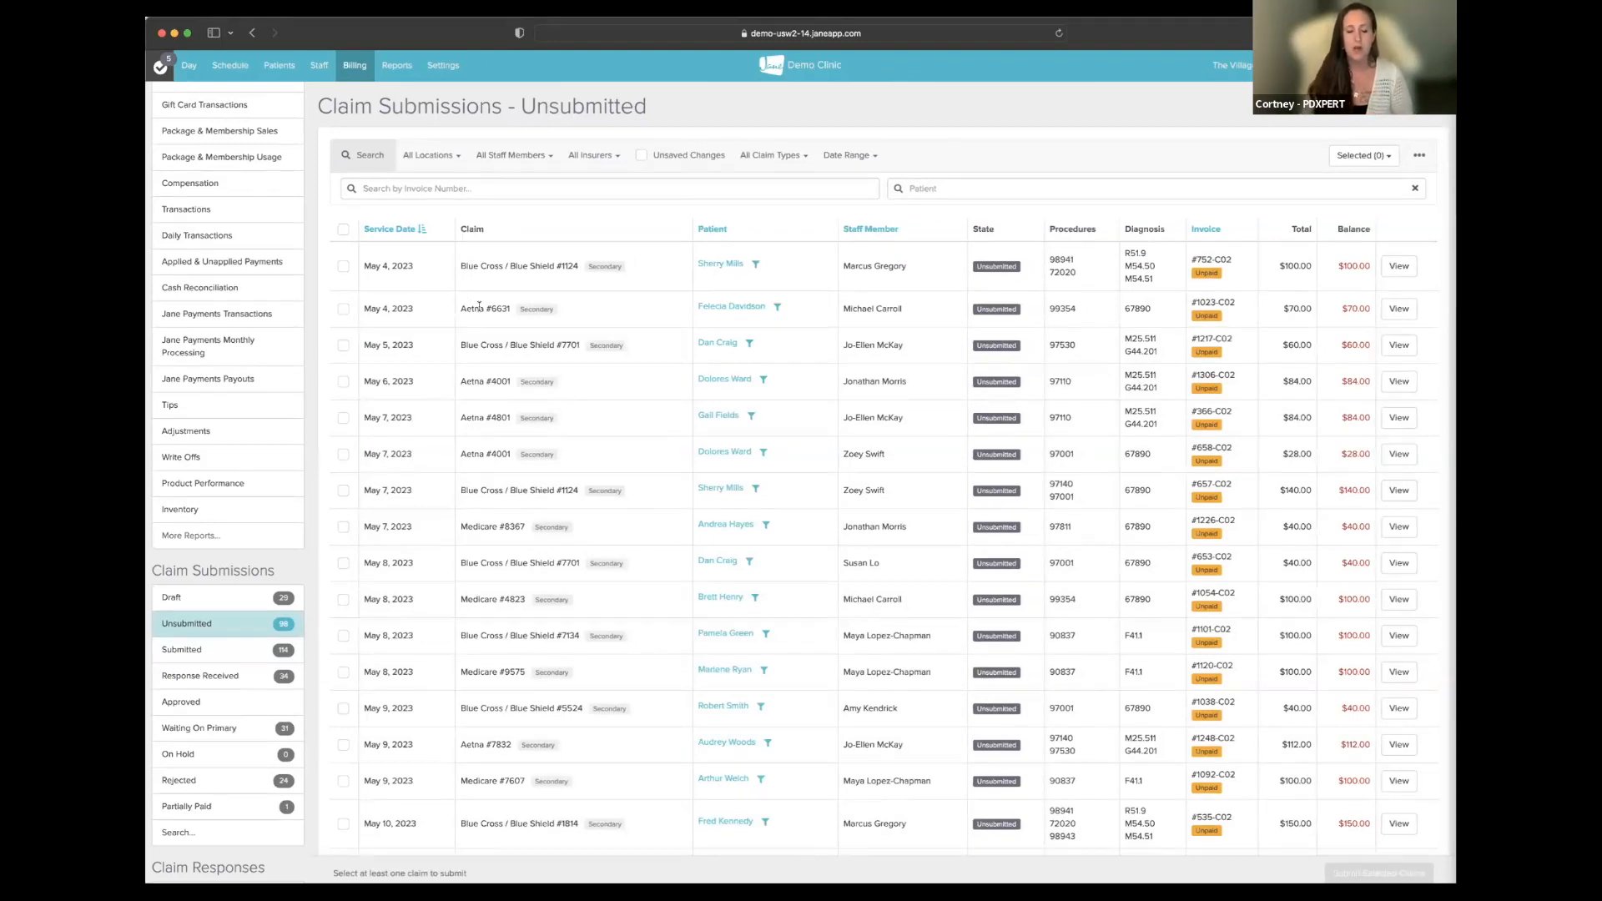
- Filter the unsubmitted claims list to the Primary claim type
scroll(479, 307, down, 3)
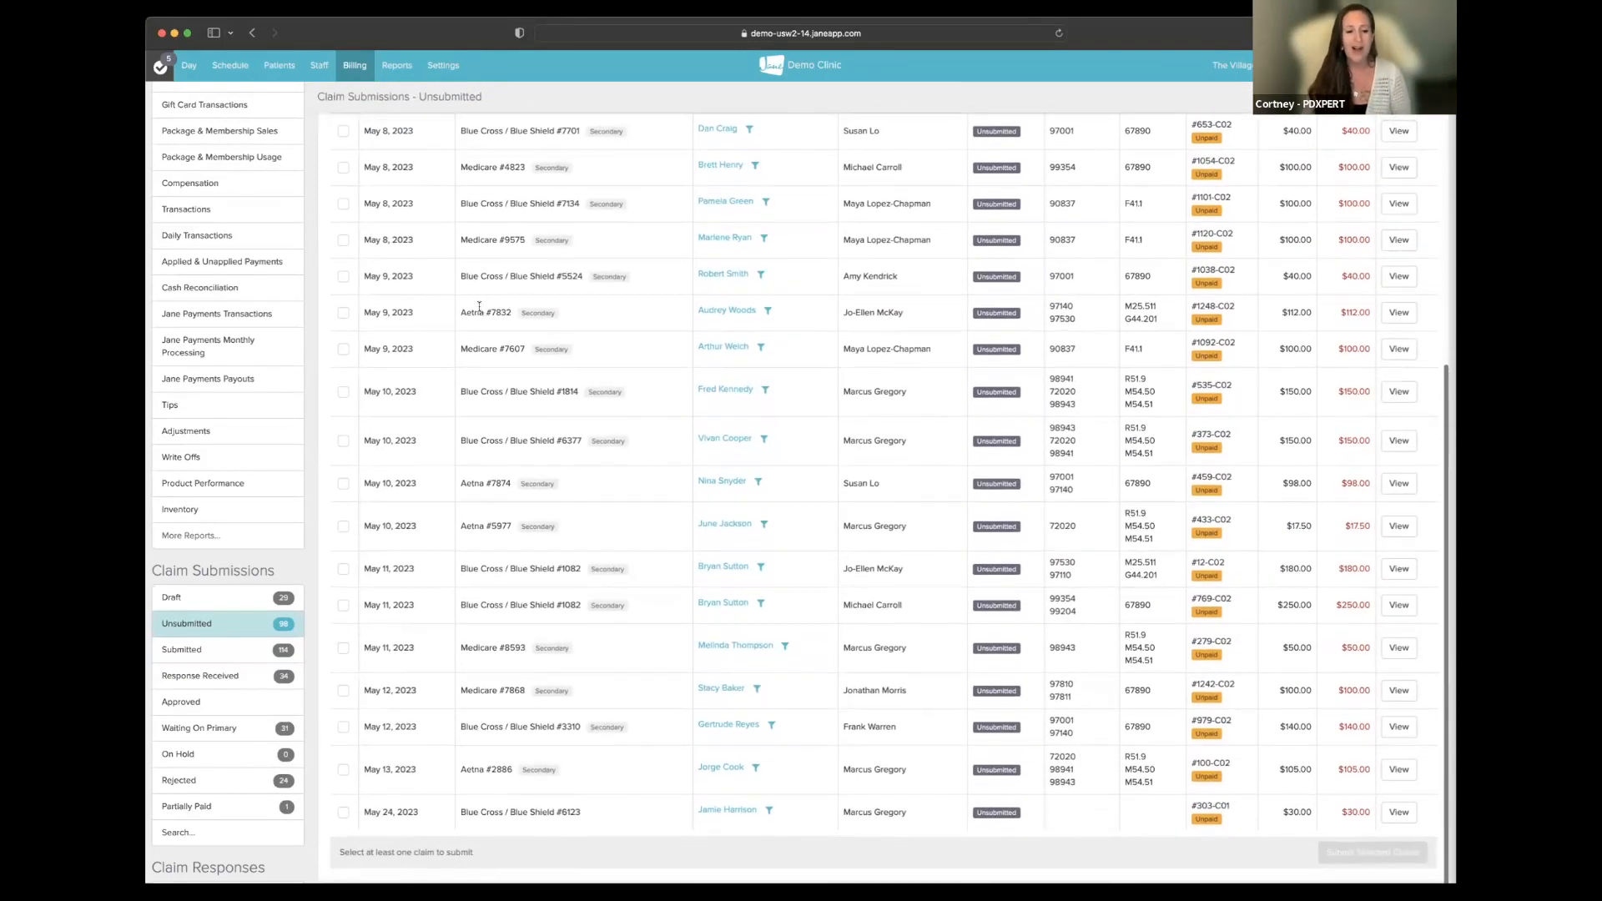
scroll(479, 306, up, 3)
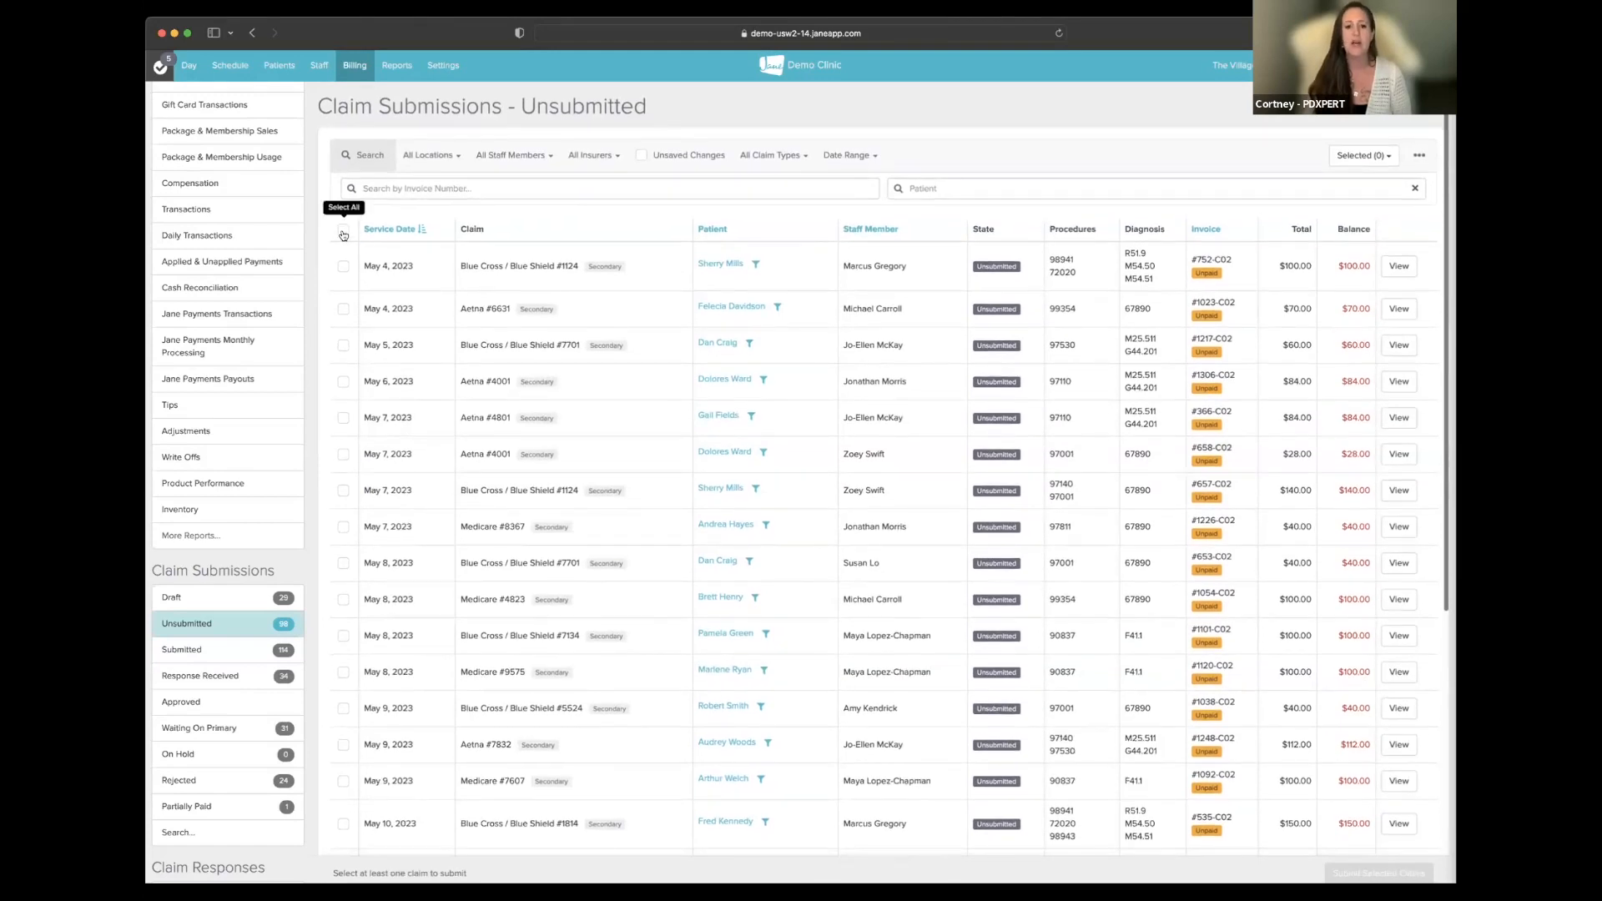
scroll(347, 406, down, 4)
scroll(432, 407, up, 3)
scroll(432, 406, up, 2)
click(771, 155)
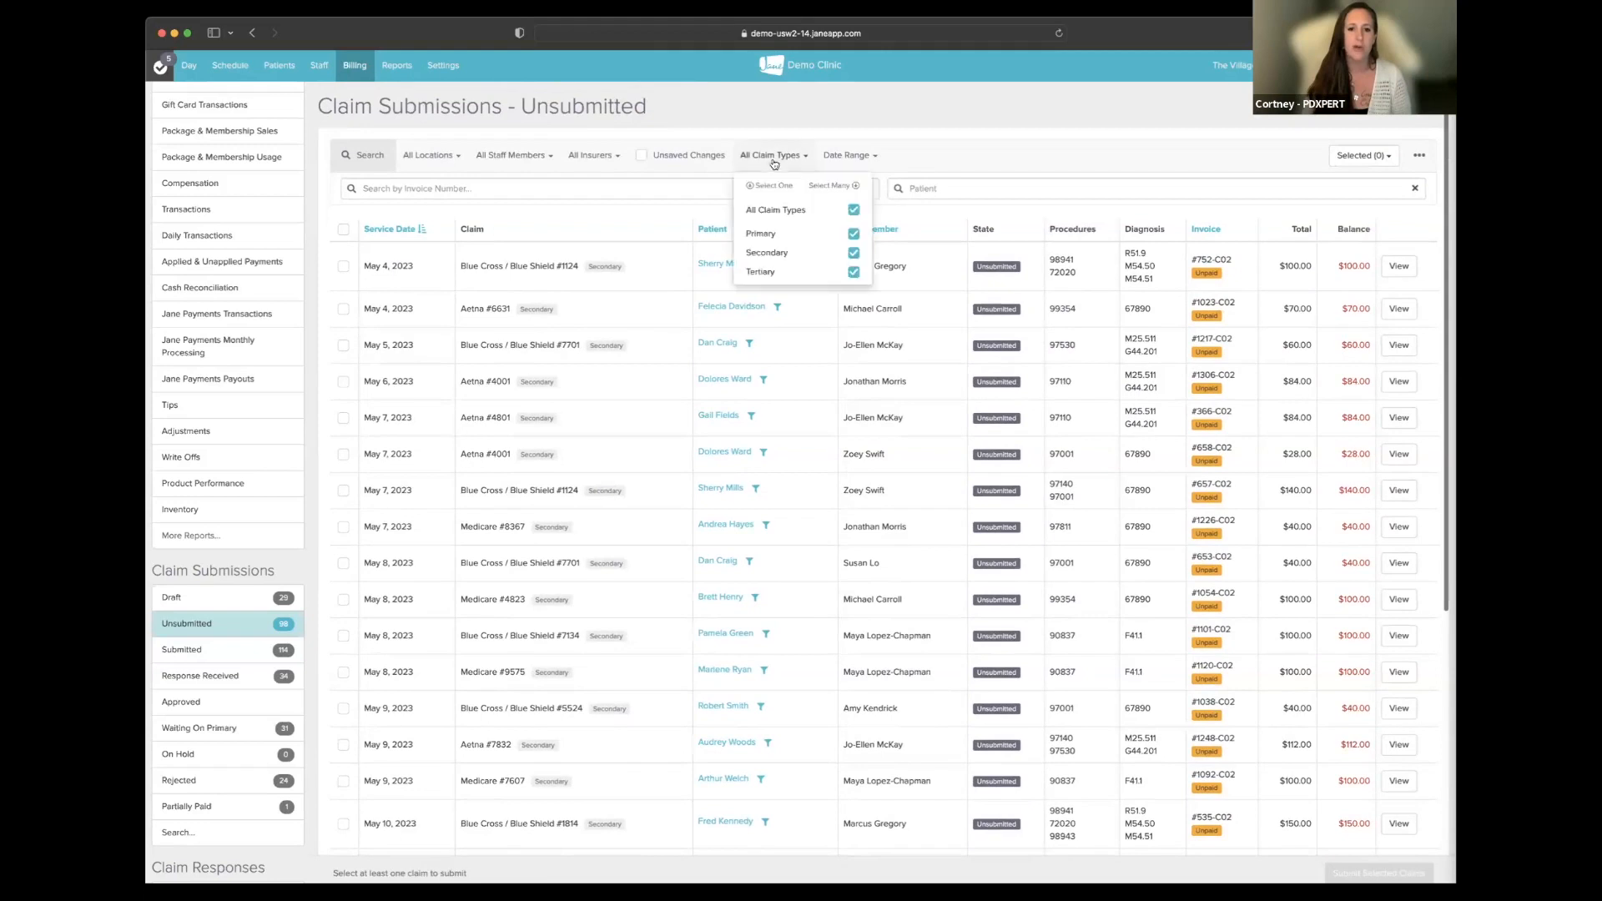
click(764, 236)
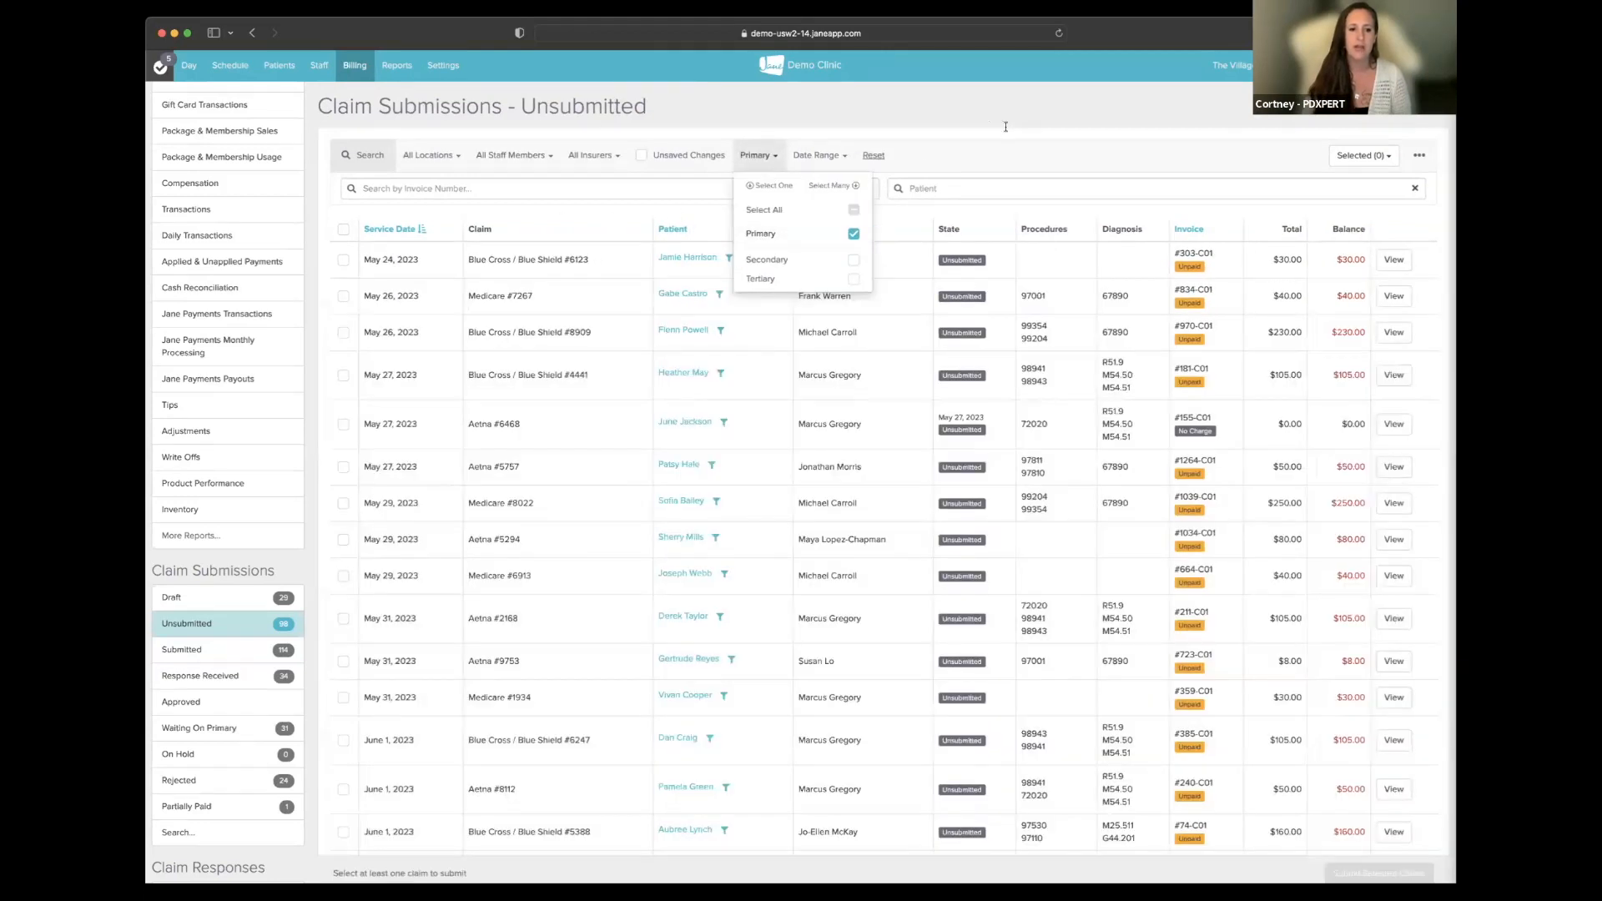
- Select the May 26 Medicare, May 26 Blue Cross and May 27 Blue Cross claims
scroll(970, 278, down, 3)
scroll(401, 267, up, 3)
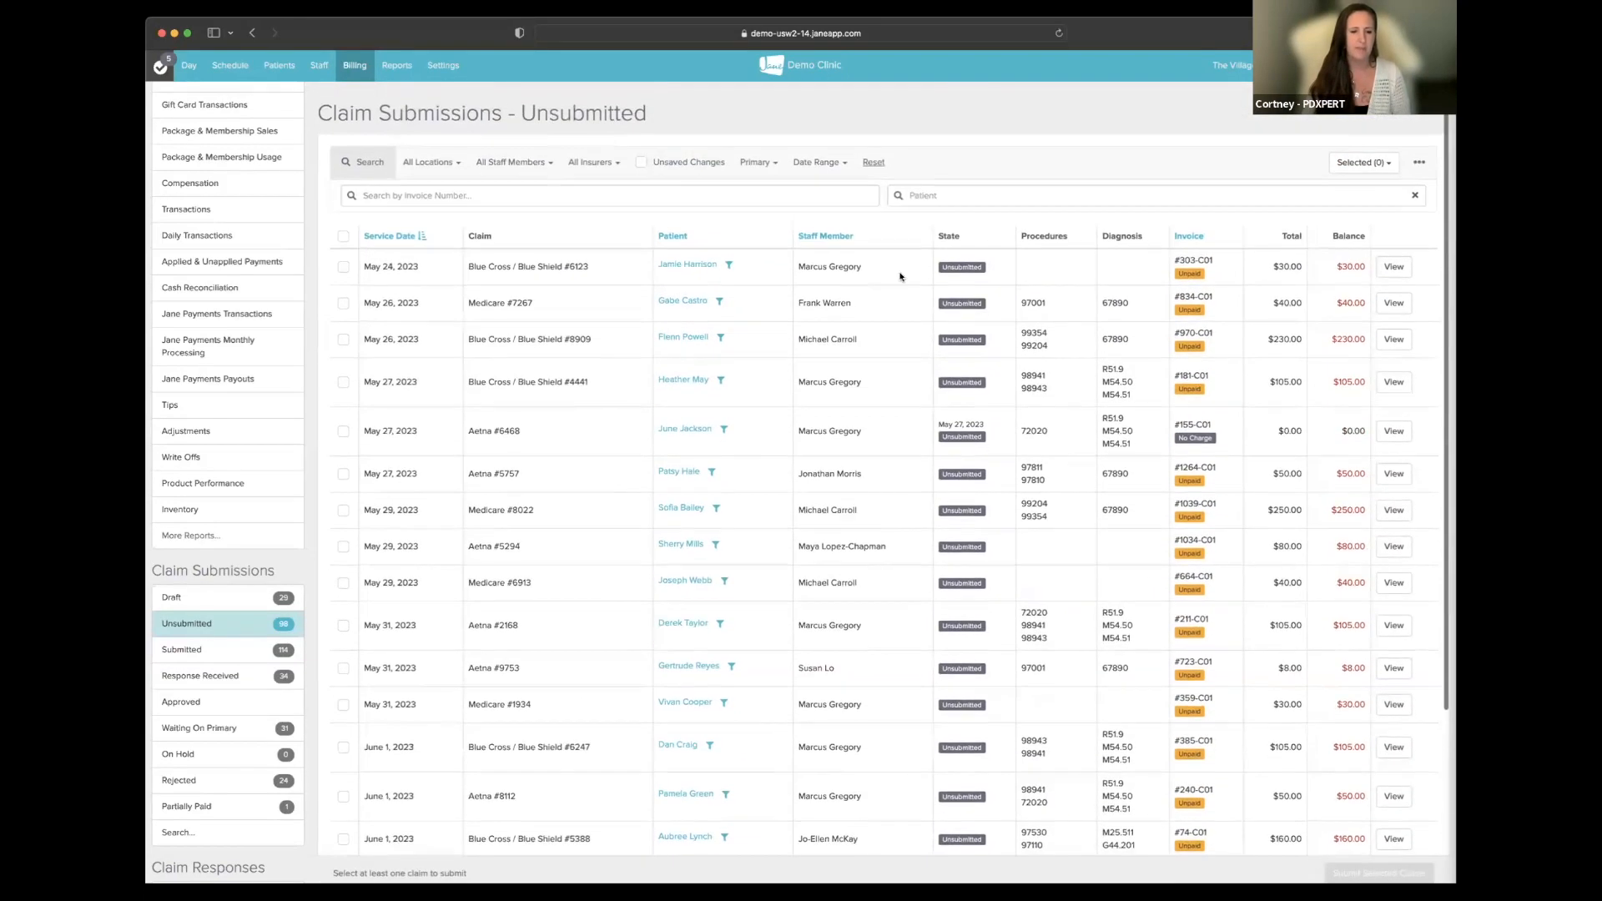
click(343, 229)
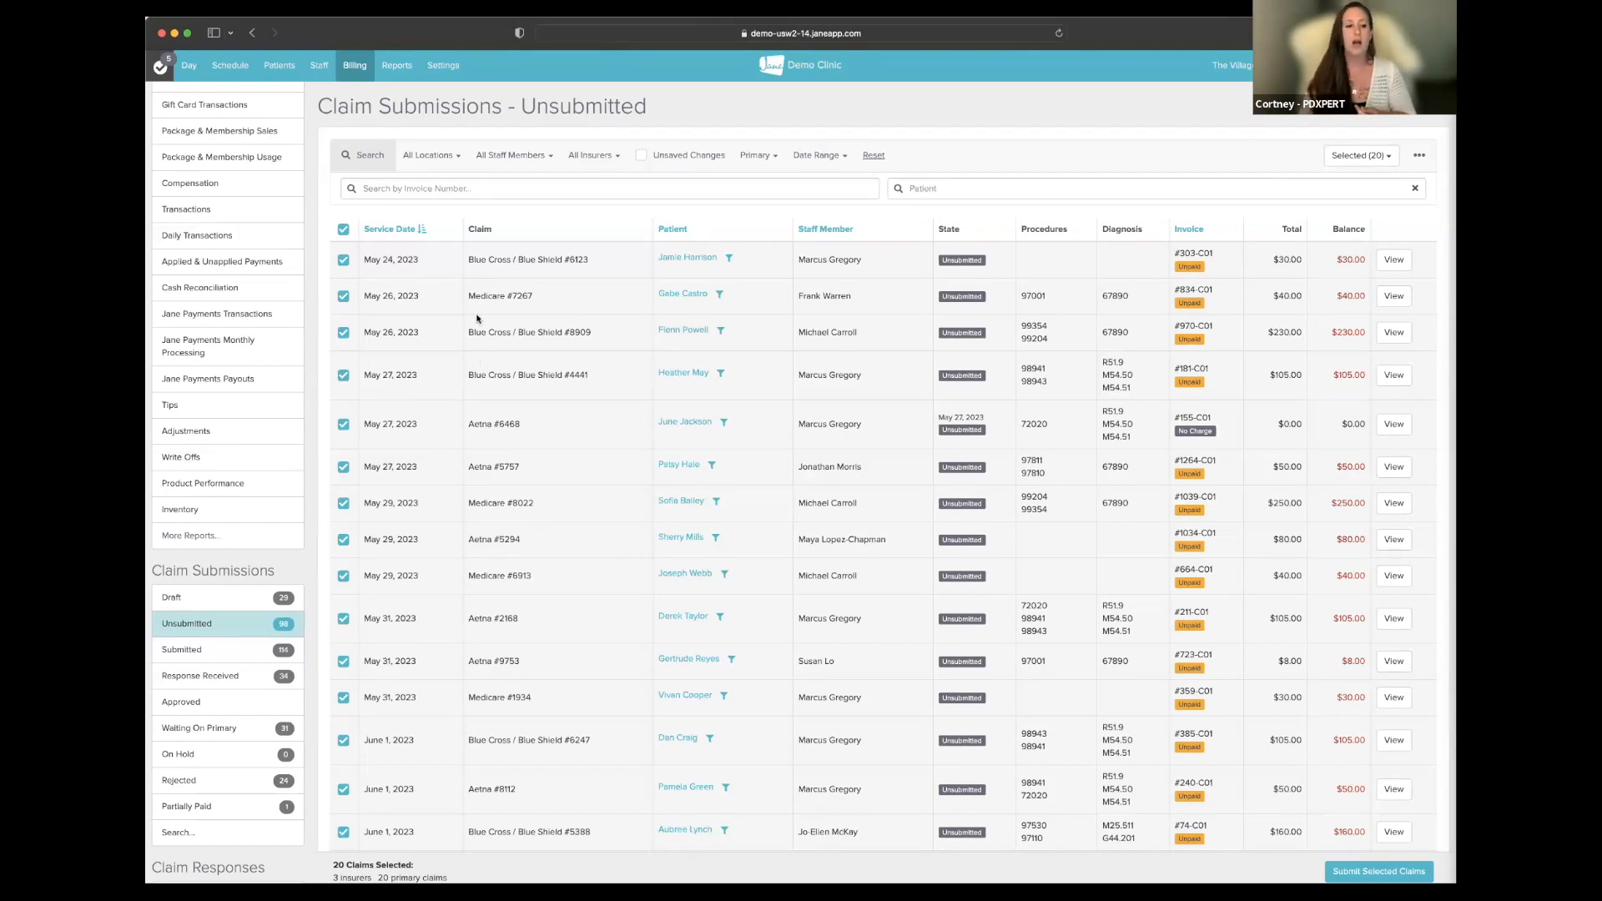
click(344, 230)
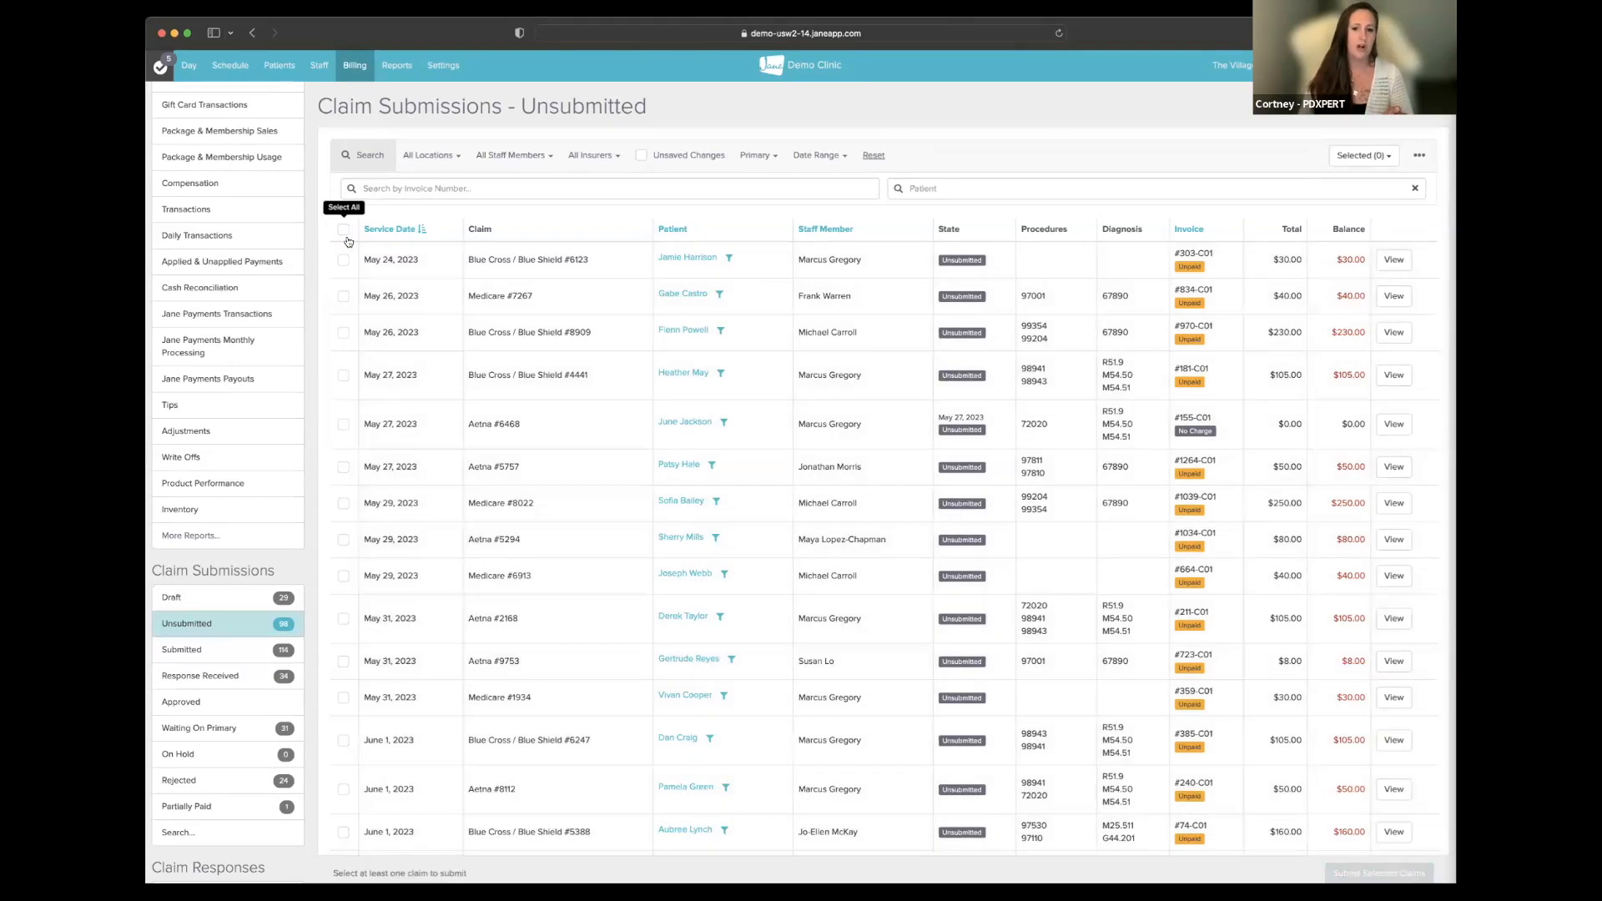
click(343, 297)
click(343, 333)
click(343, 376)
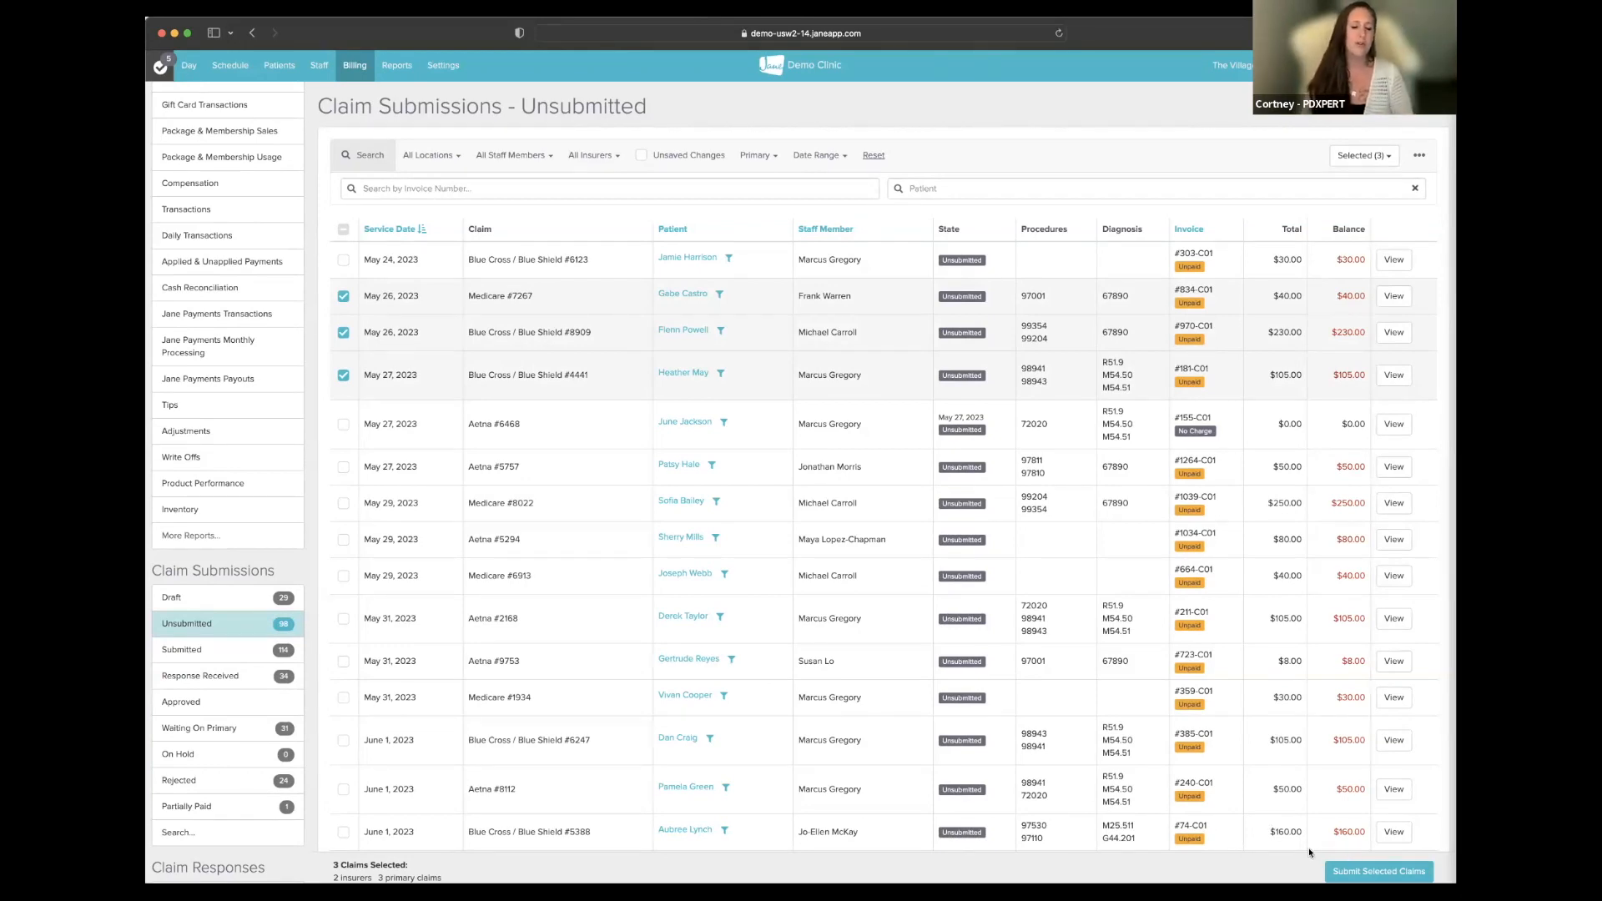
click(1359, 870)
scroll(1255, 521, down, 5)
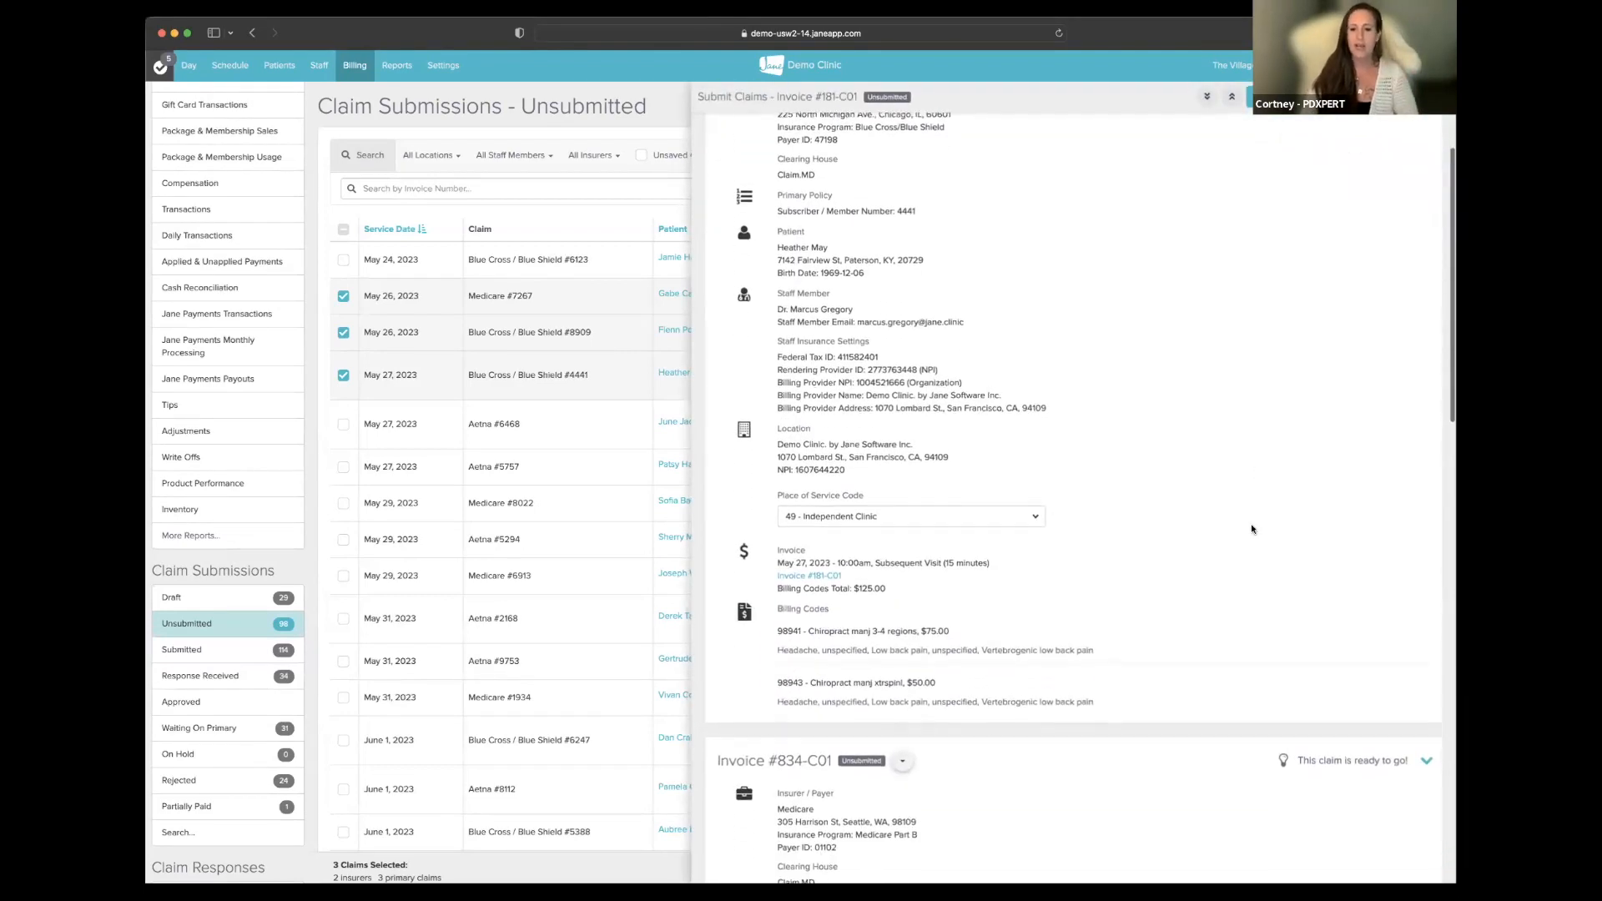
scroll(1255, 525, up, 4)
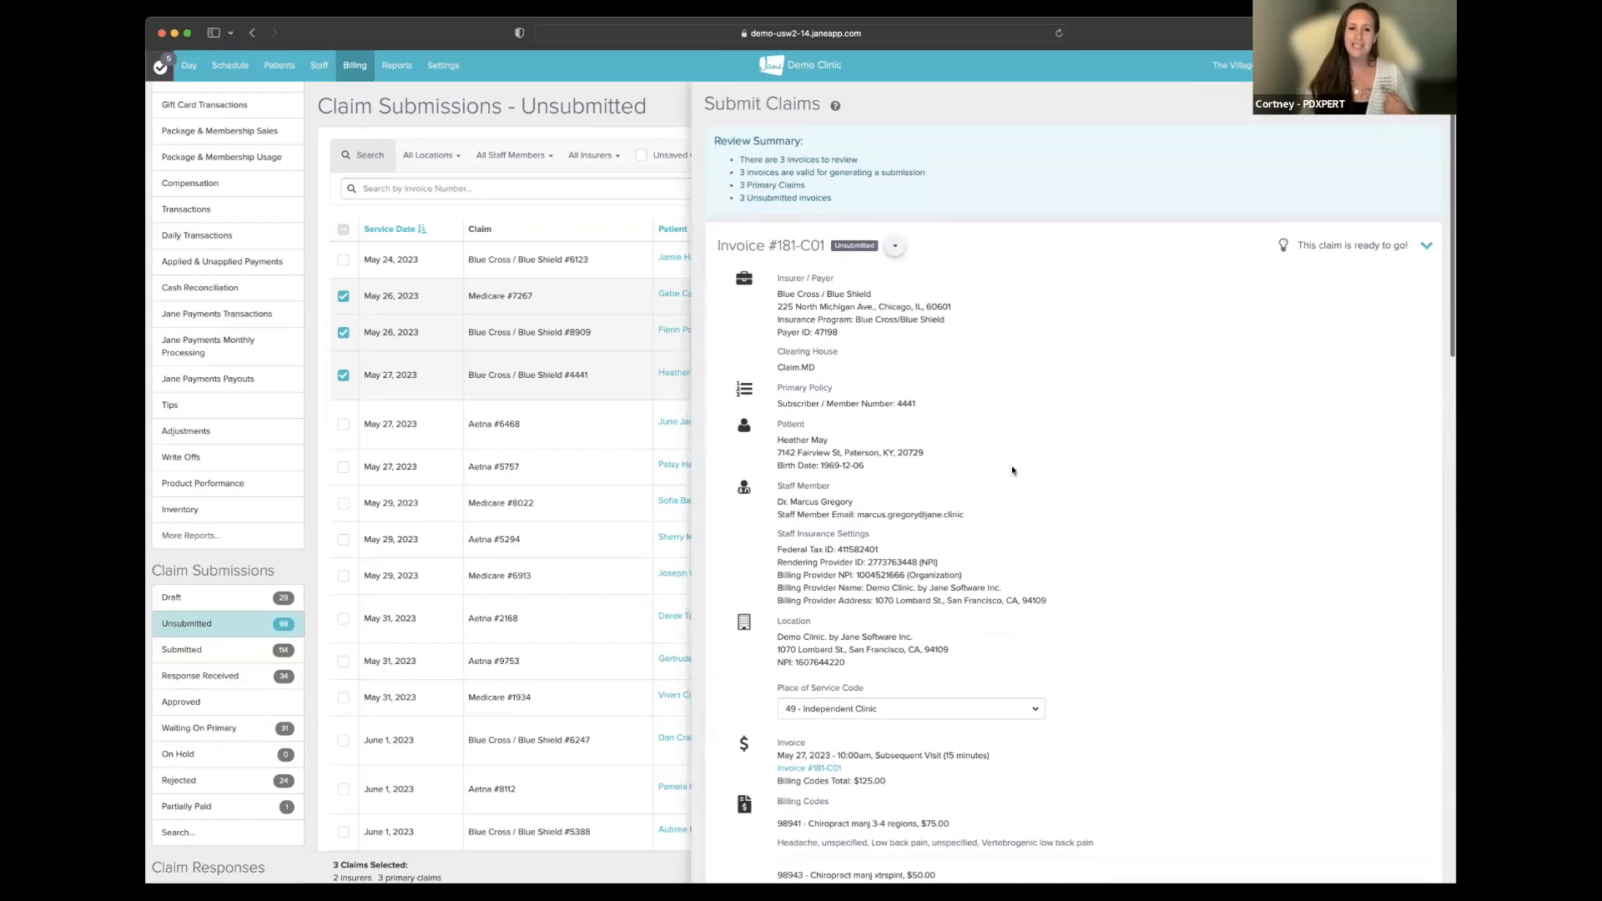
scroll(1011, 464, down, 12)
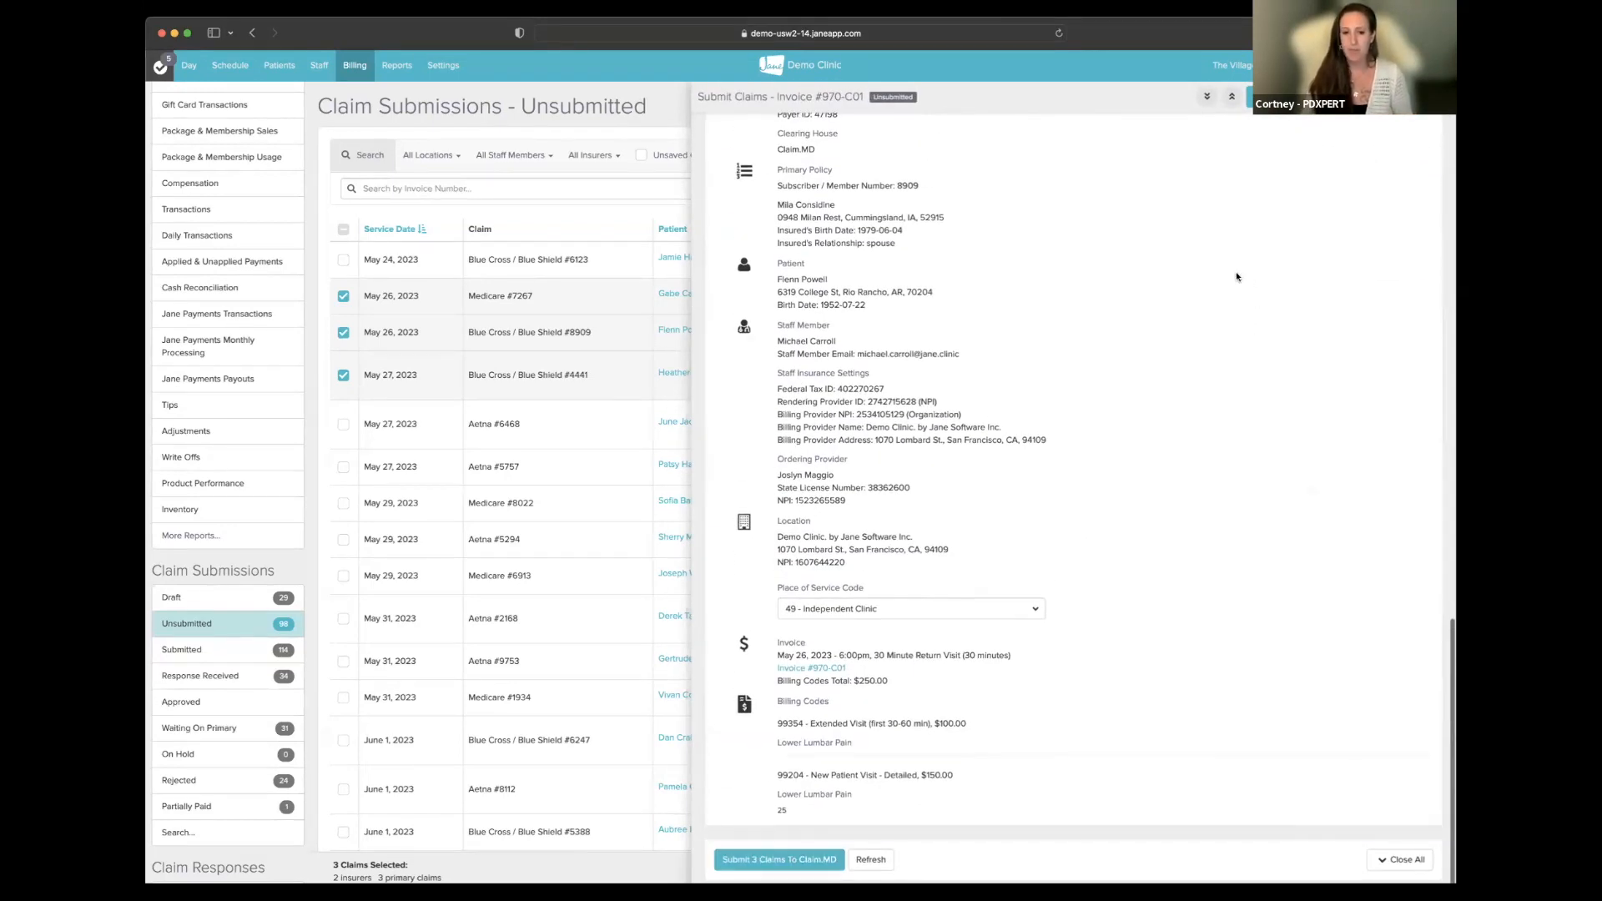
click(1432, 96)
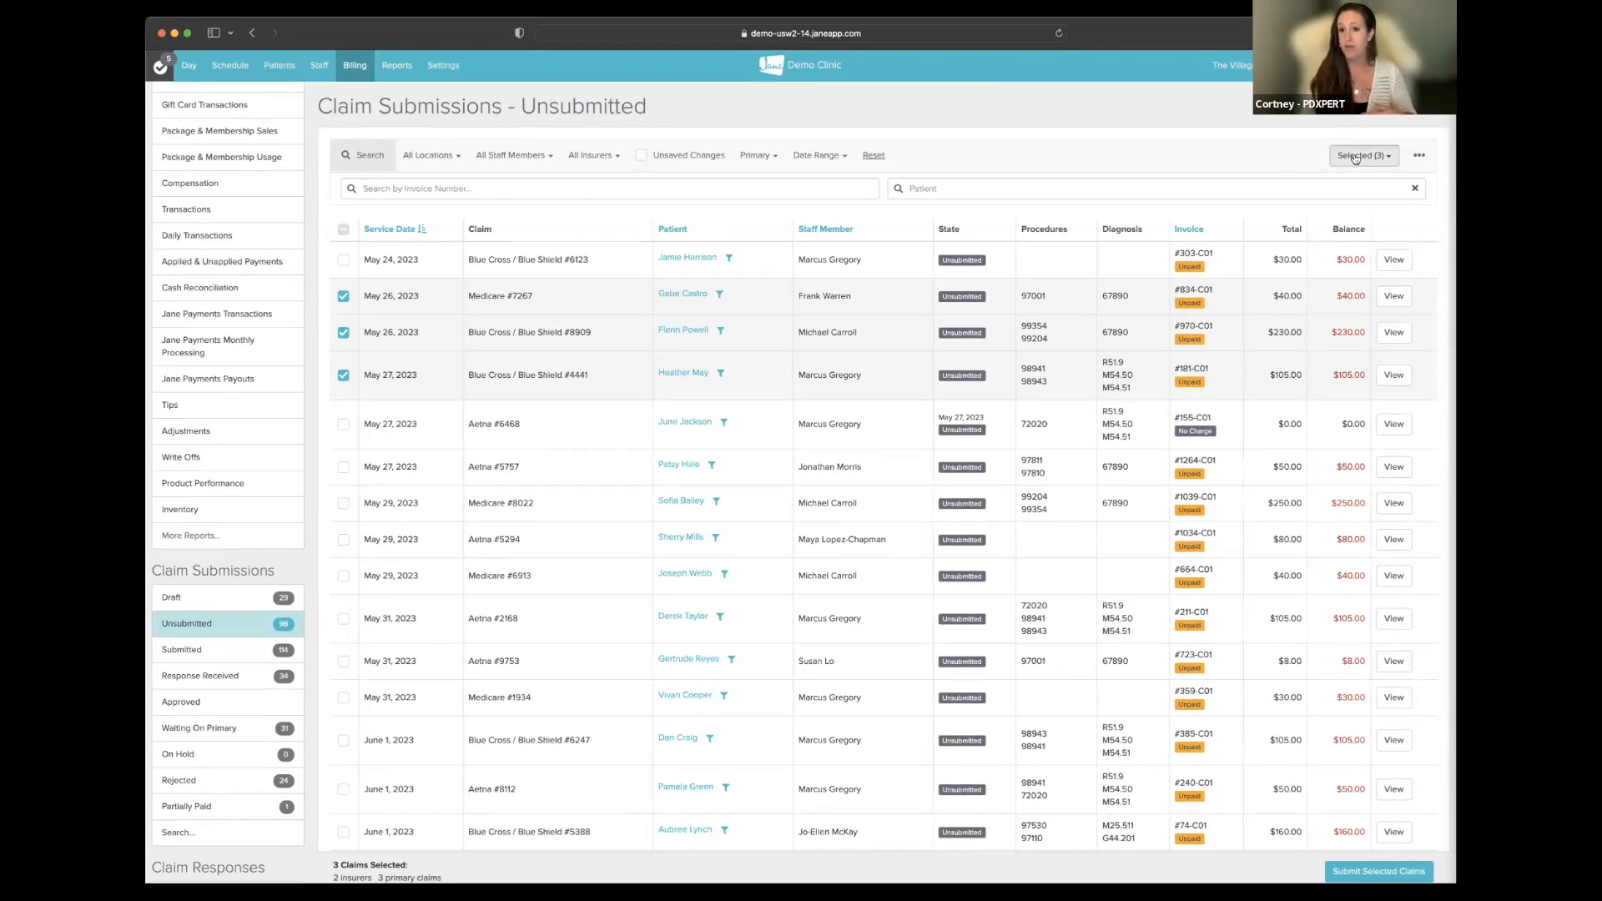
- Export the three selected claims as a batch CMS1500 ZIP file
click(1355, 157)
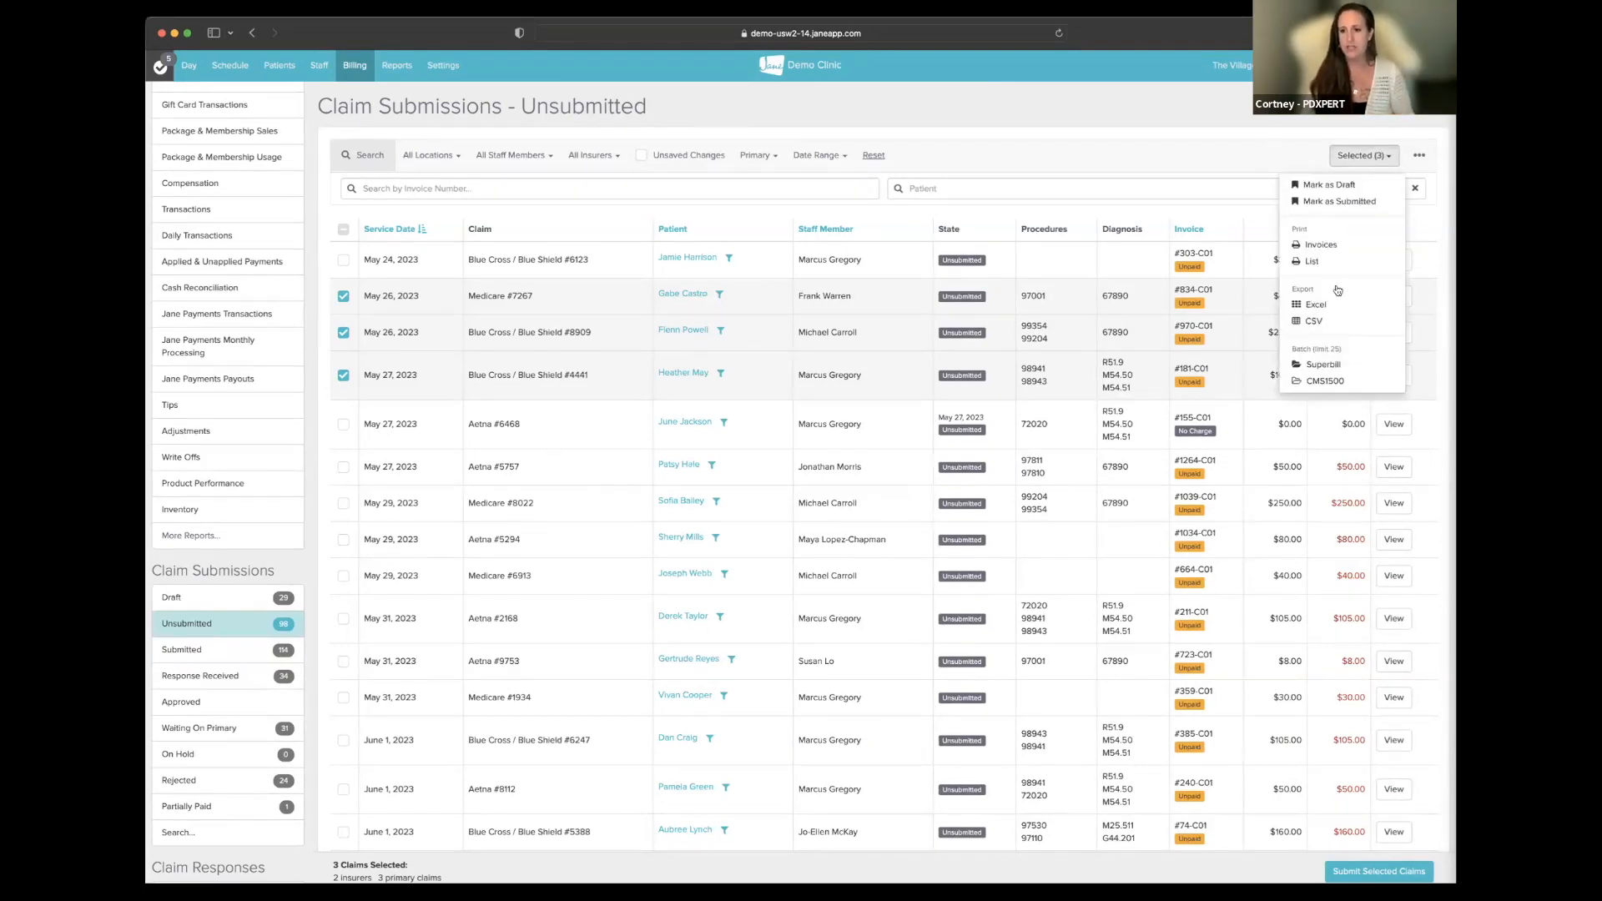
click(1326, 381)
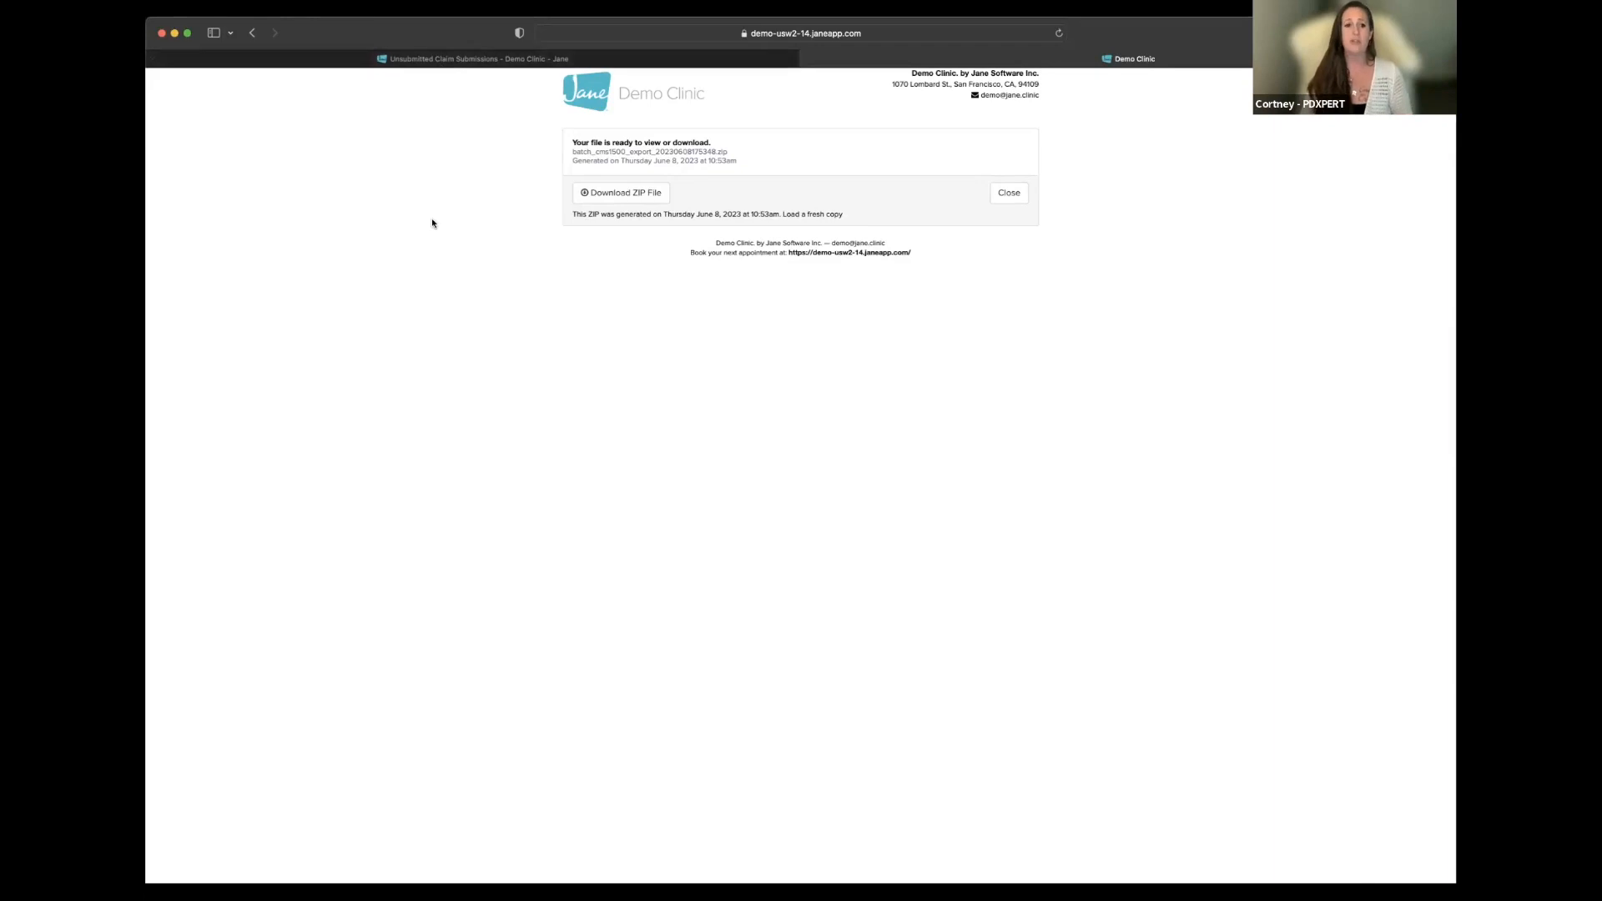
- Return to the Unsubmitted Claim Submissions browser tab
click(482, 60)
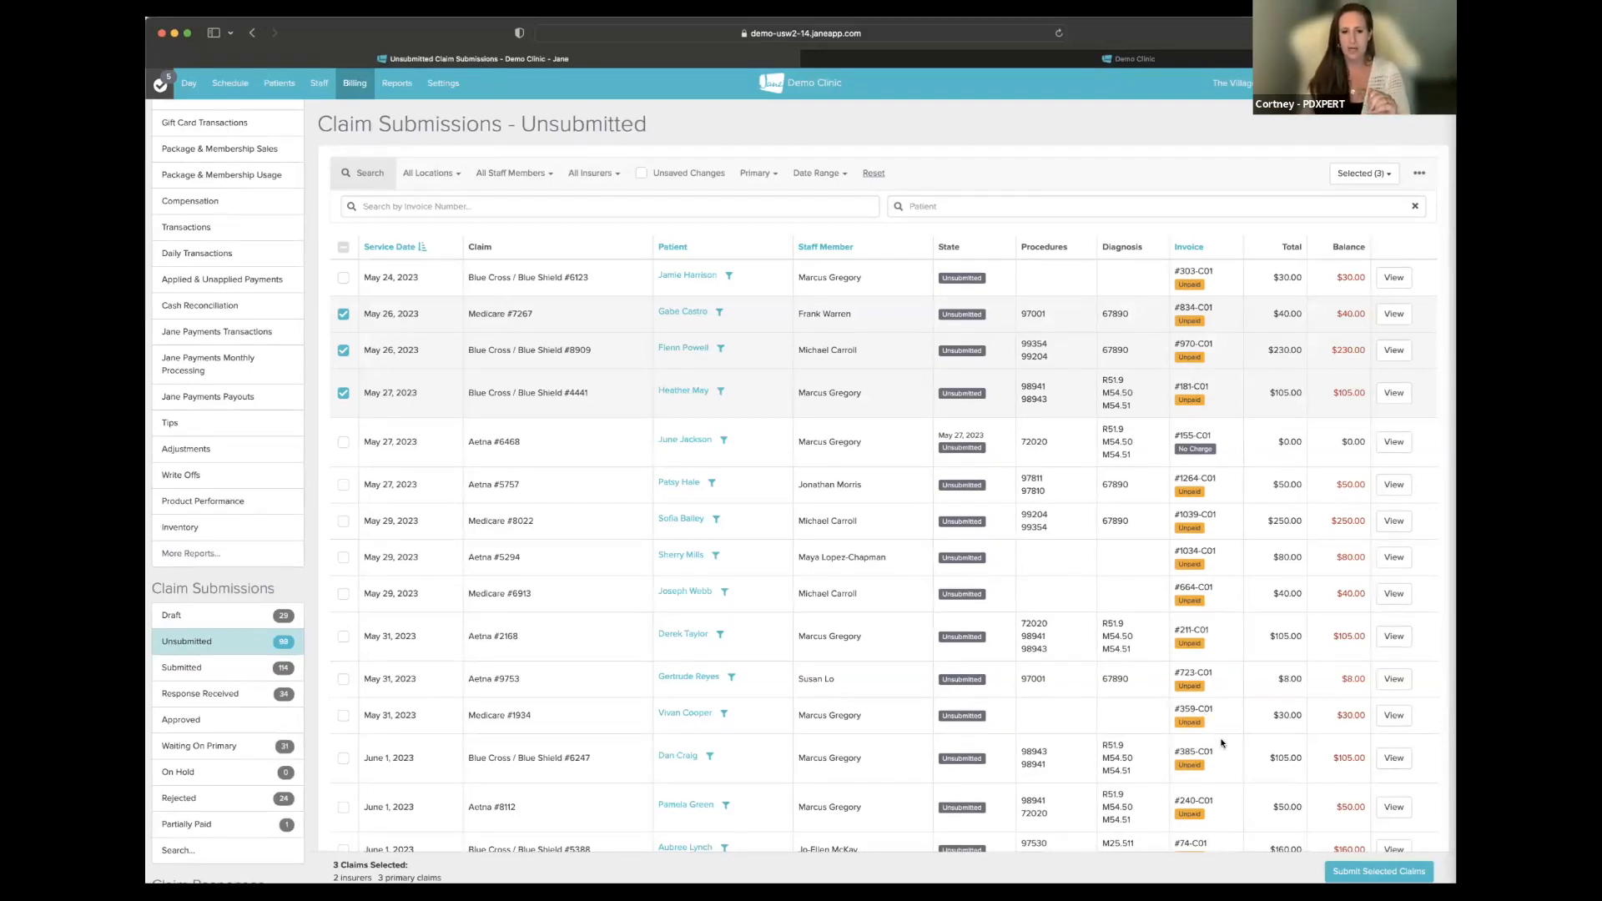
- Open the May 26 Medicare claim's patient record in a new tab and view its Chart
right_click(673, 316)
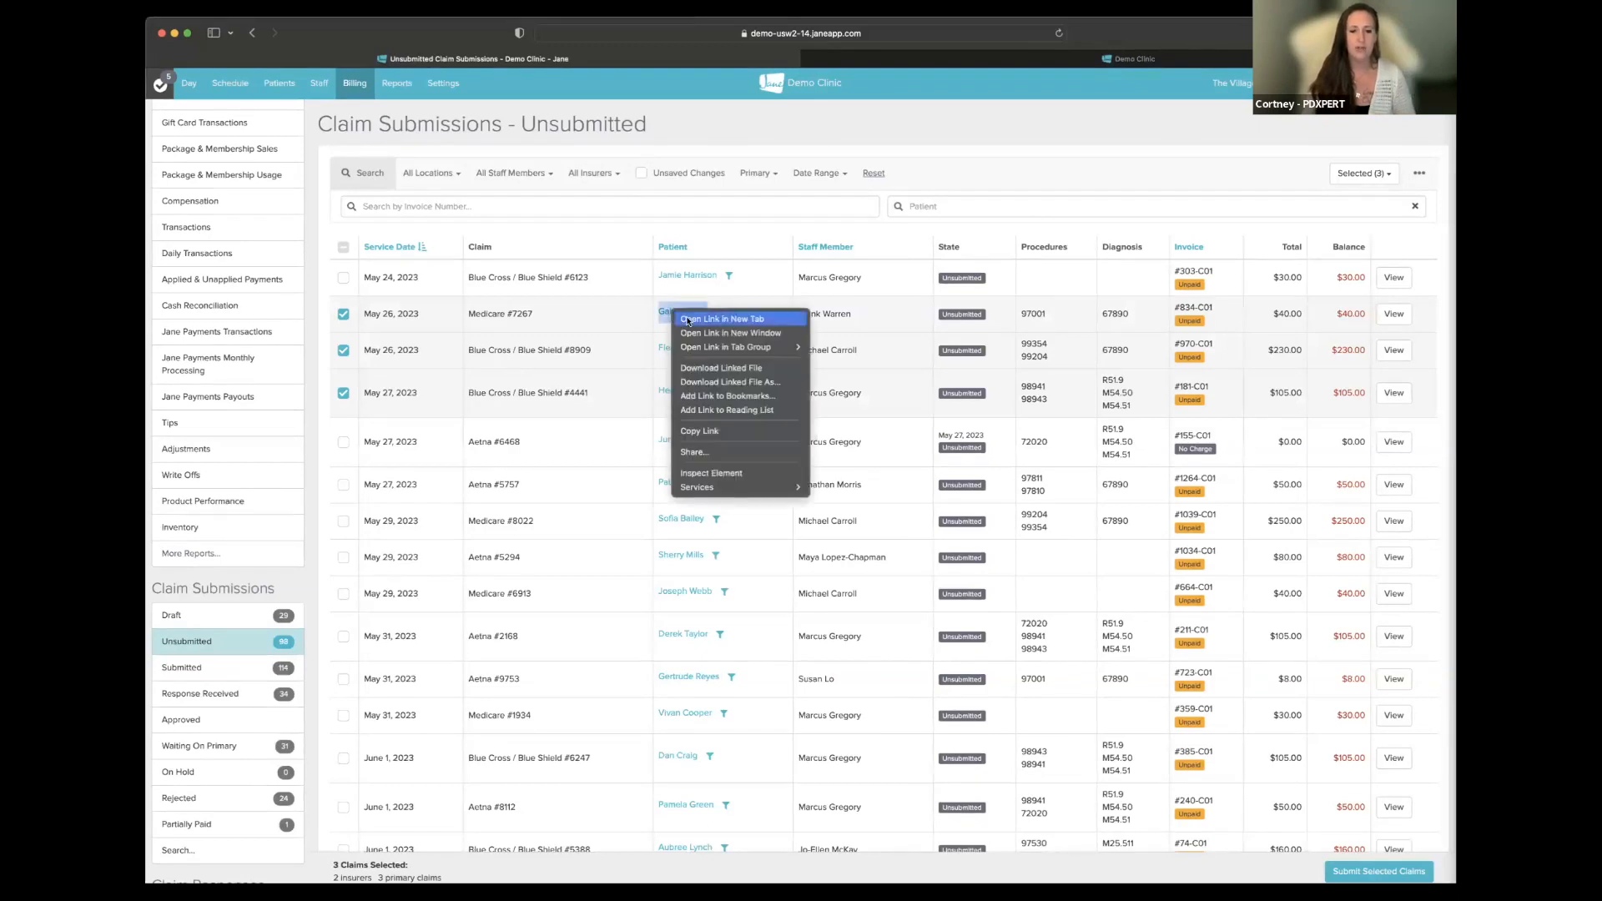
click(687, 319)
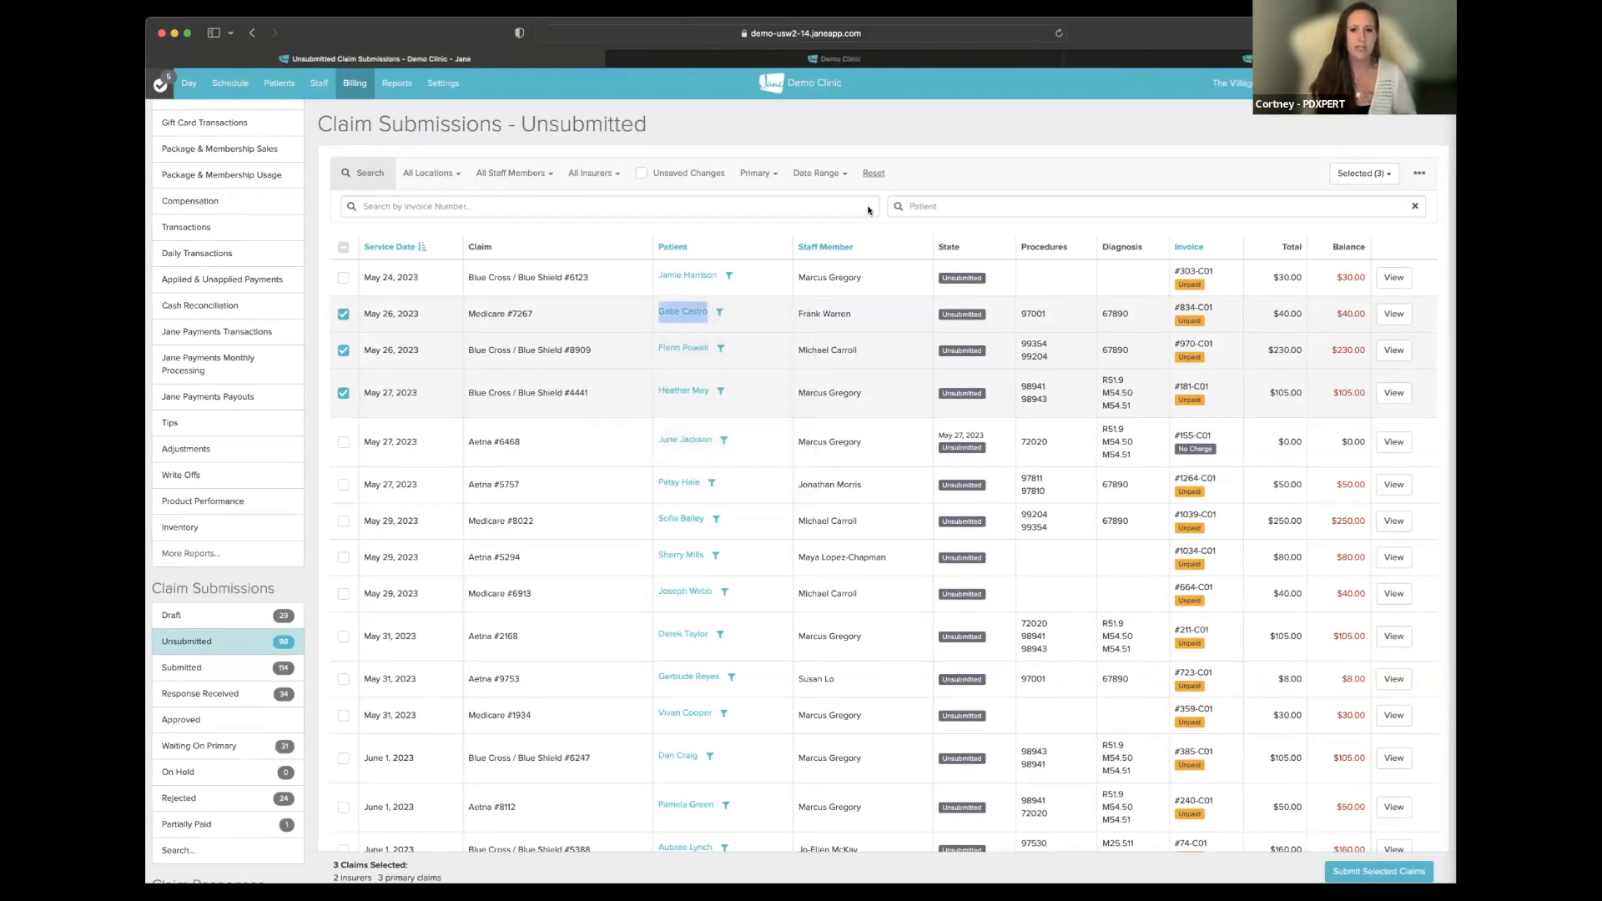
click(1103, 60)
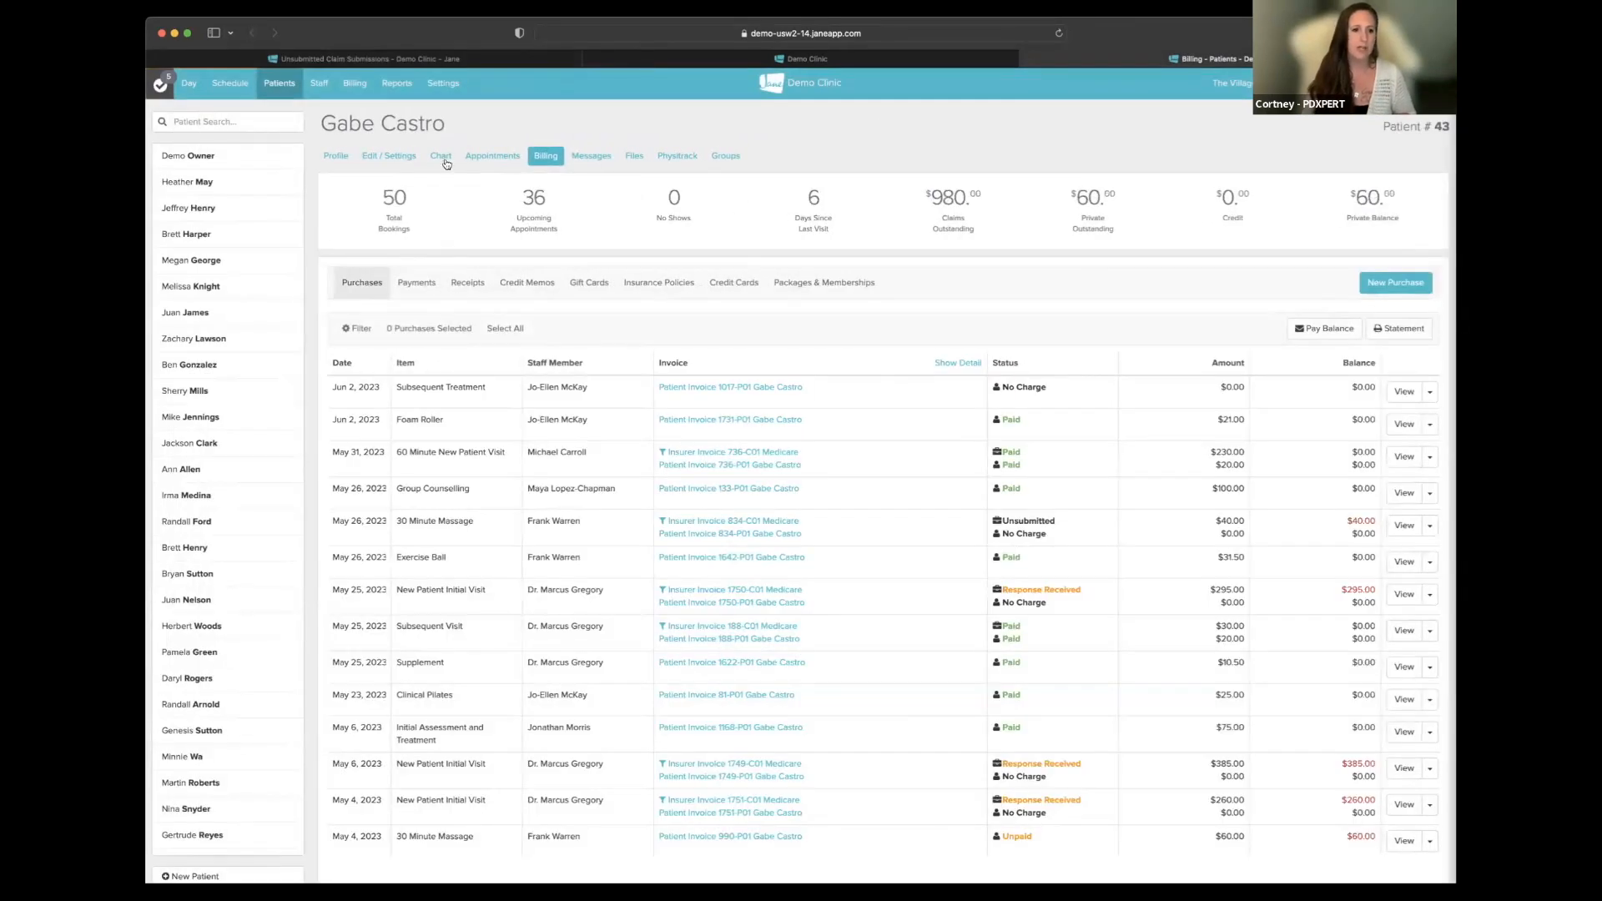
click(441, 156)
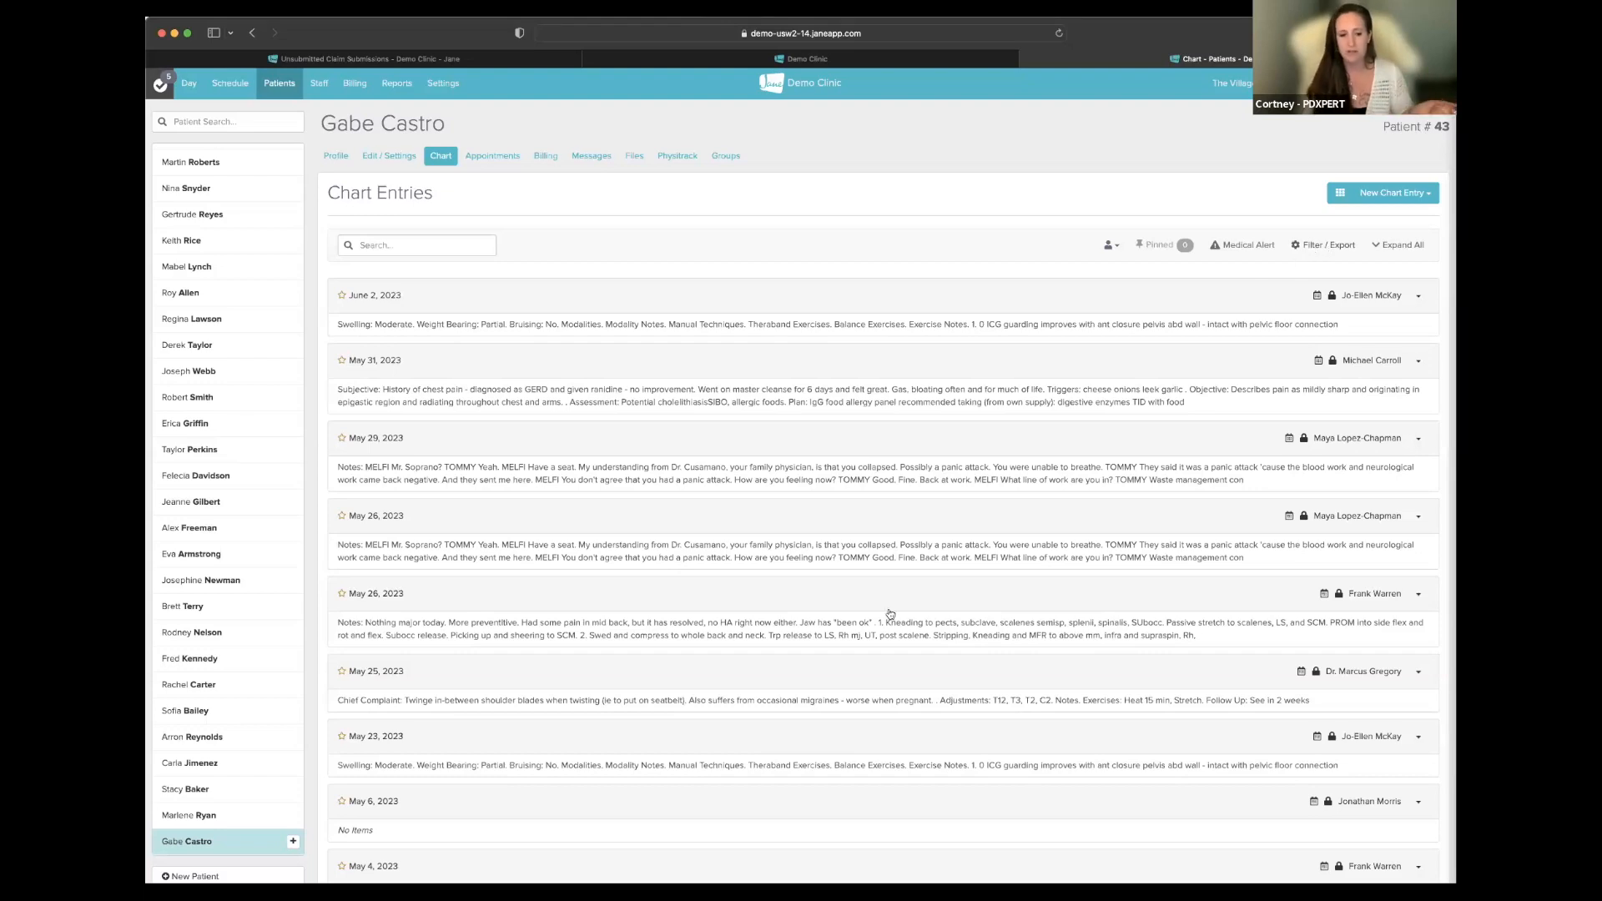
- Print the patient's May 26, 2023 chart entry, then go back to the claims tab
click(1418, 517)
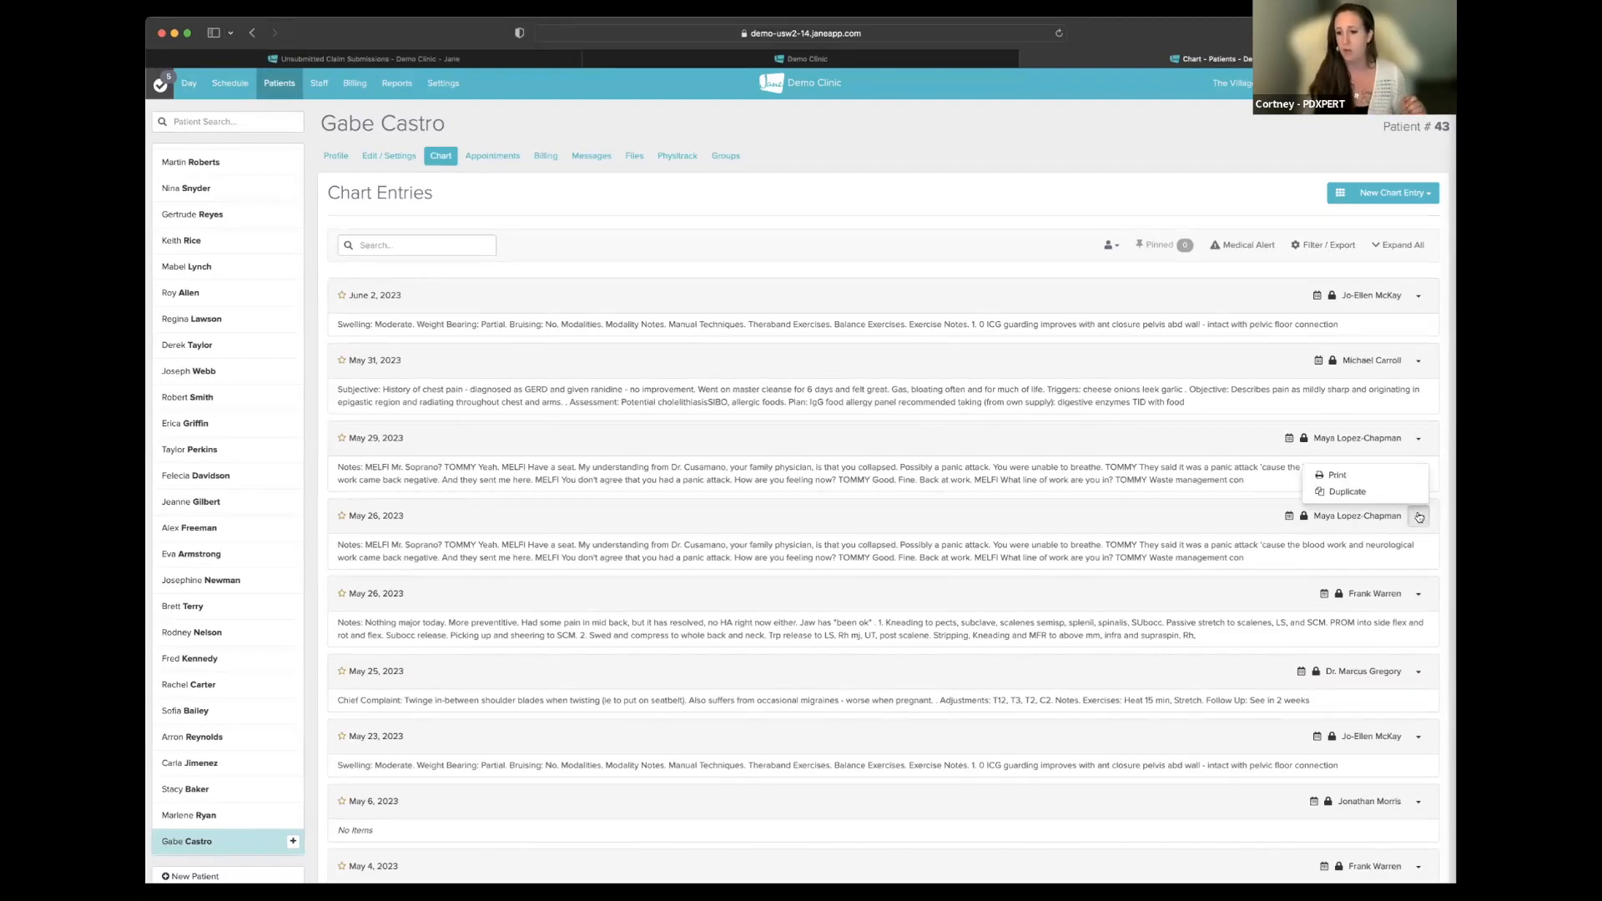
click(1353, 475)
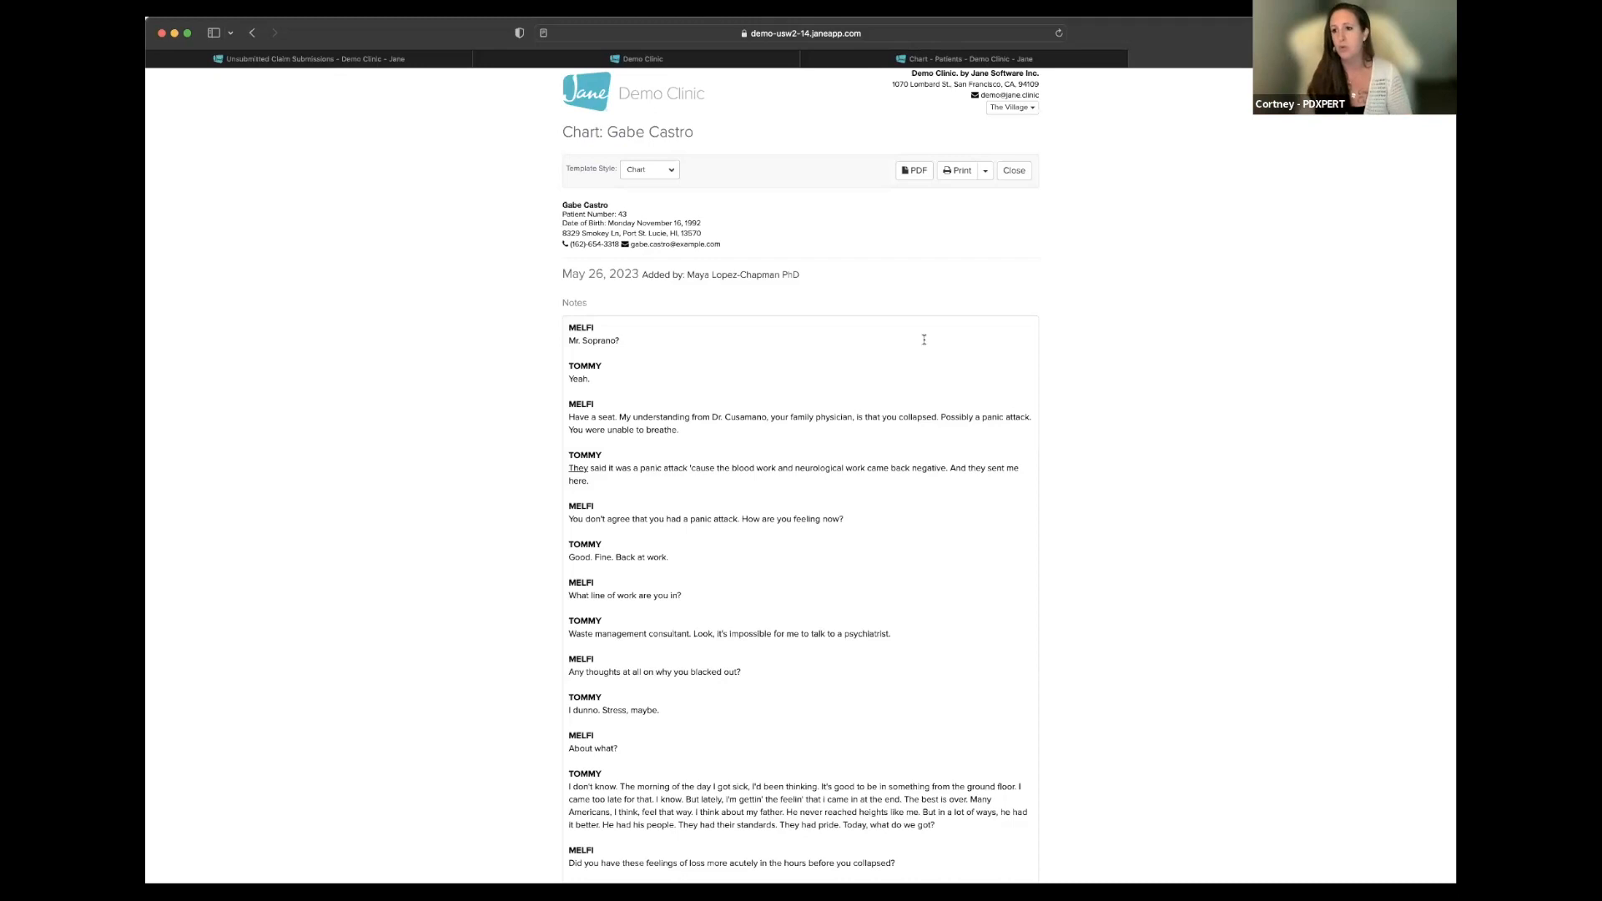
click(392, 60)
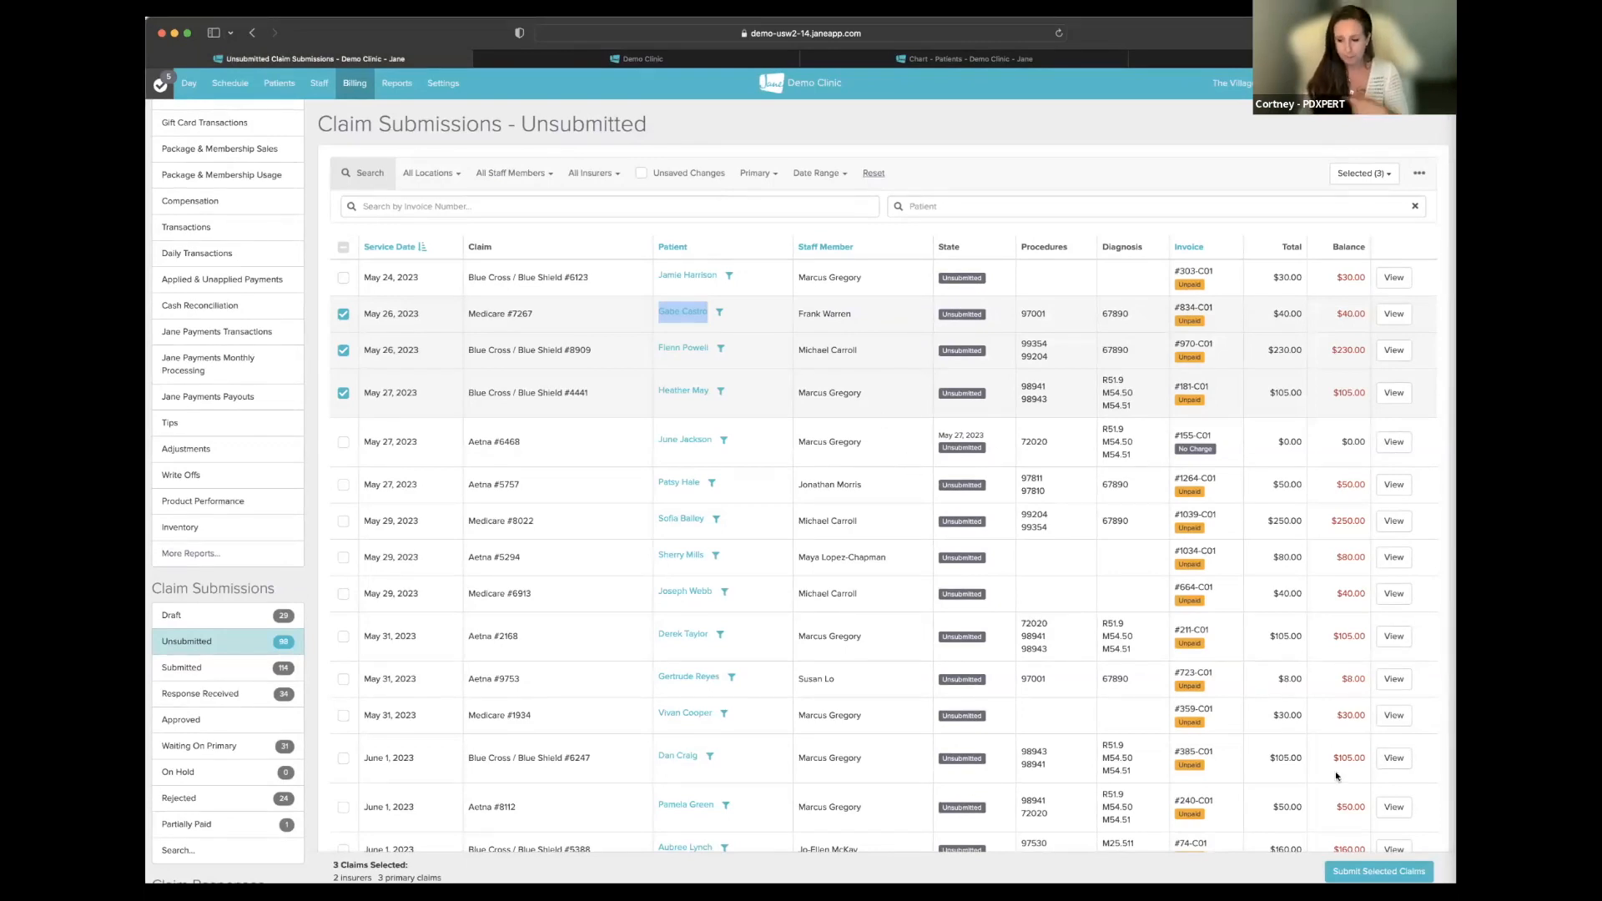
- Review invoices #181-C01, #834-C01 and #970-C01 and submit all three to Claim.MD
click(1369, 870)
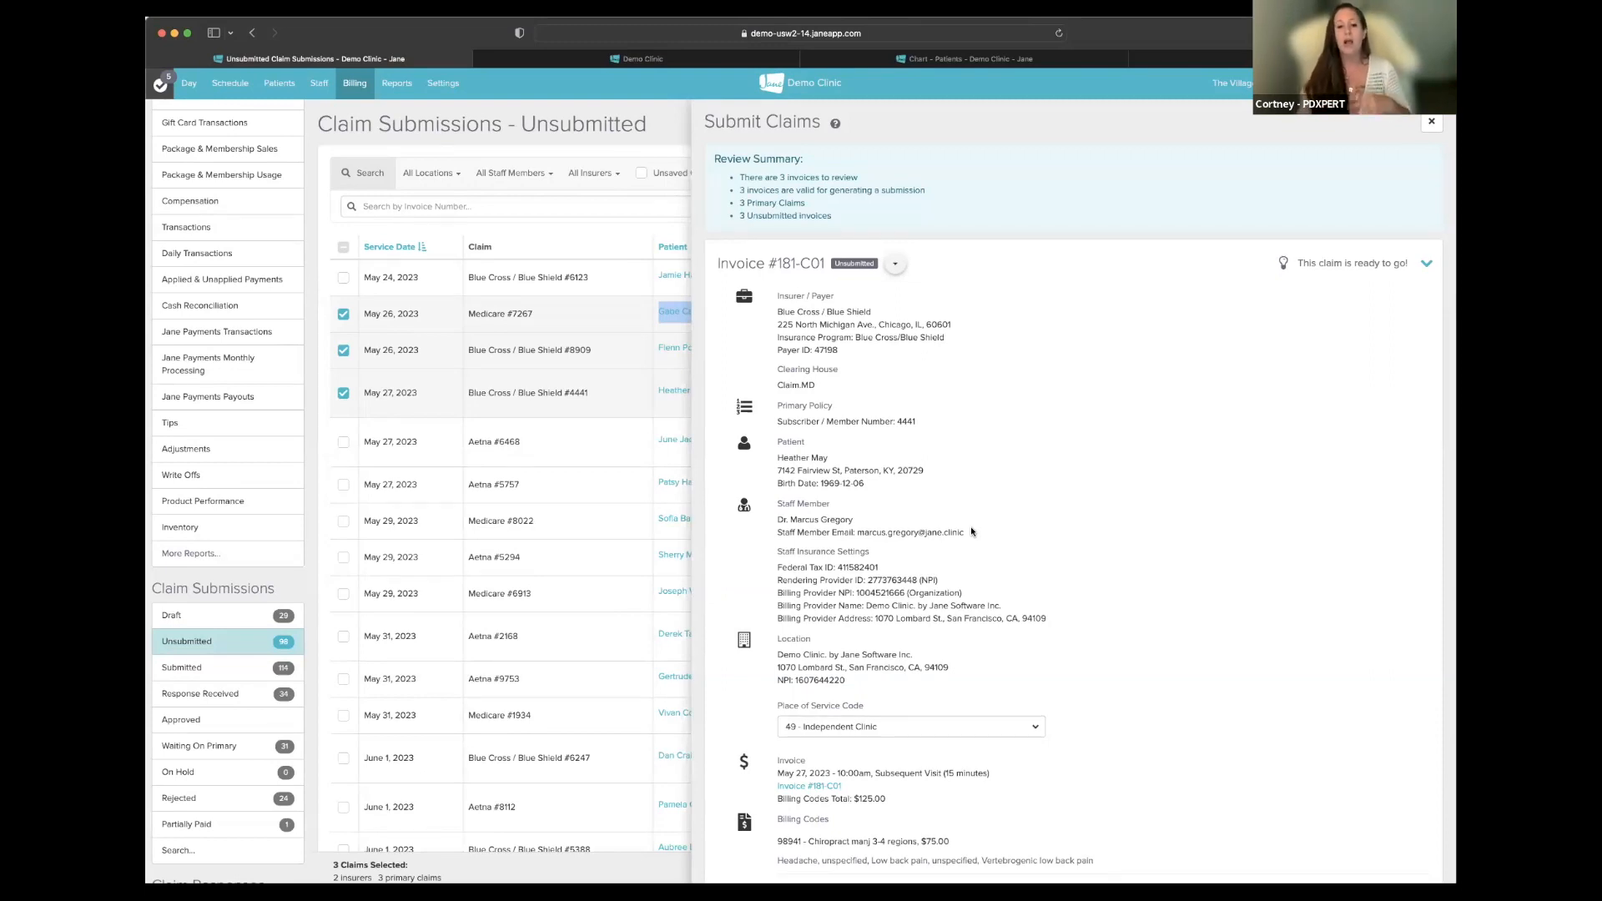
scroll(972, 531, down, 5)
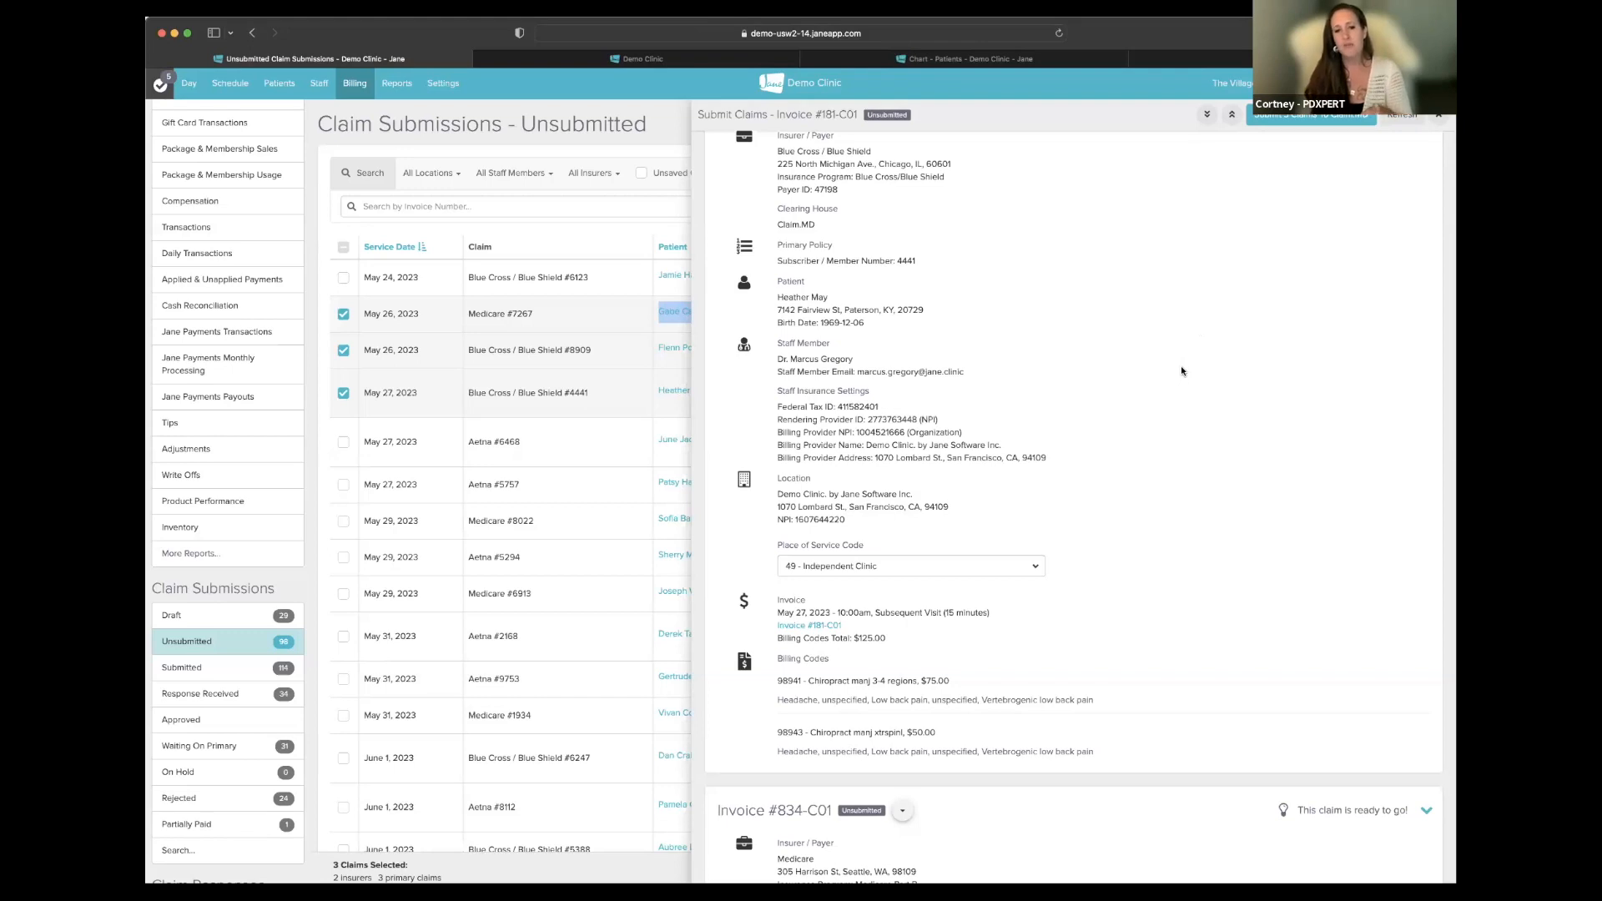
scroll(1181, 371, up, 3)
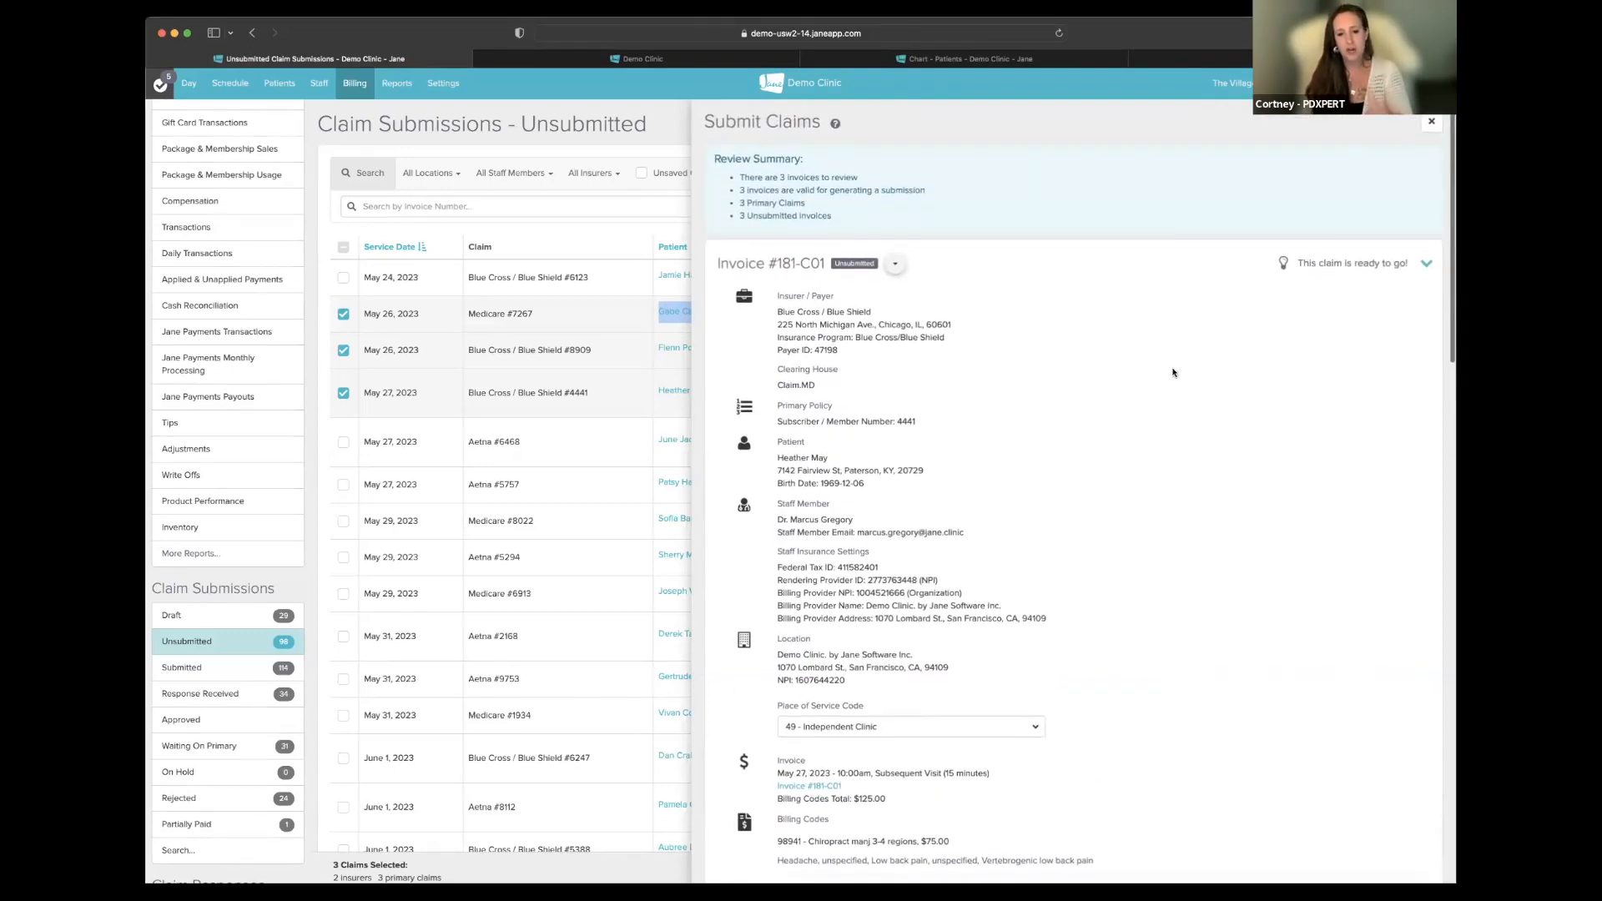
scroll(1172, 373, down, 3)
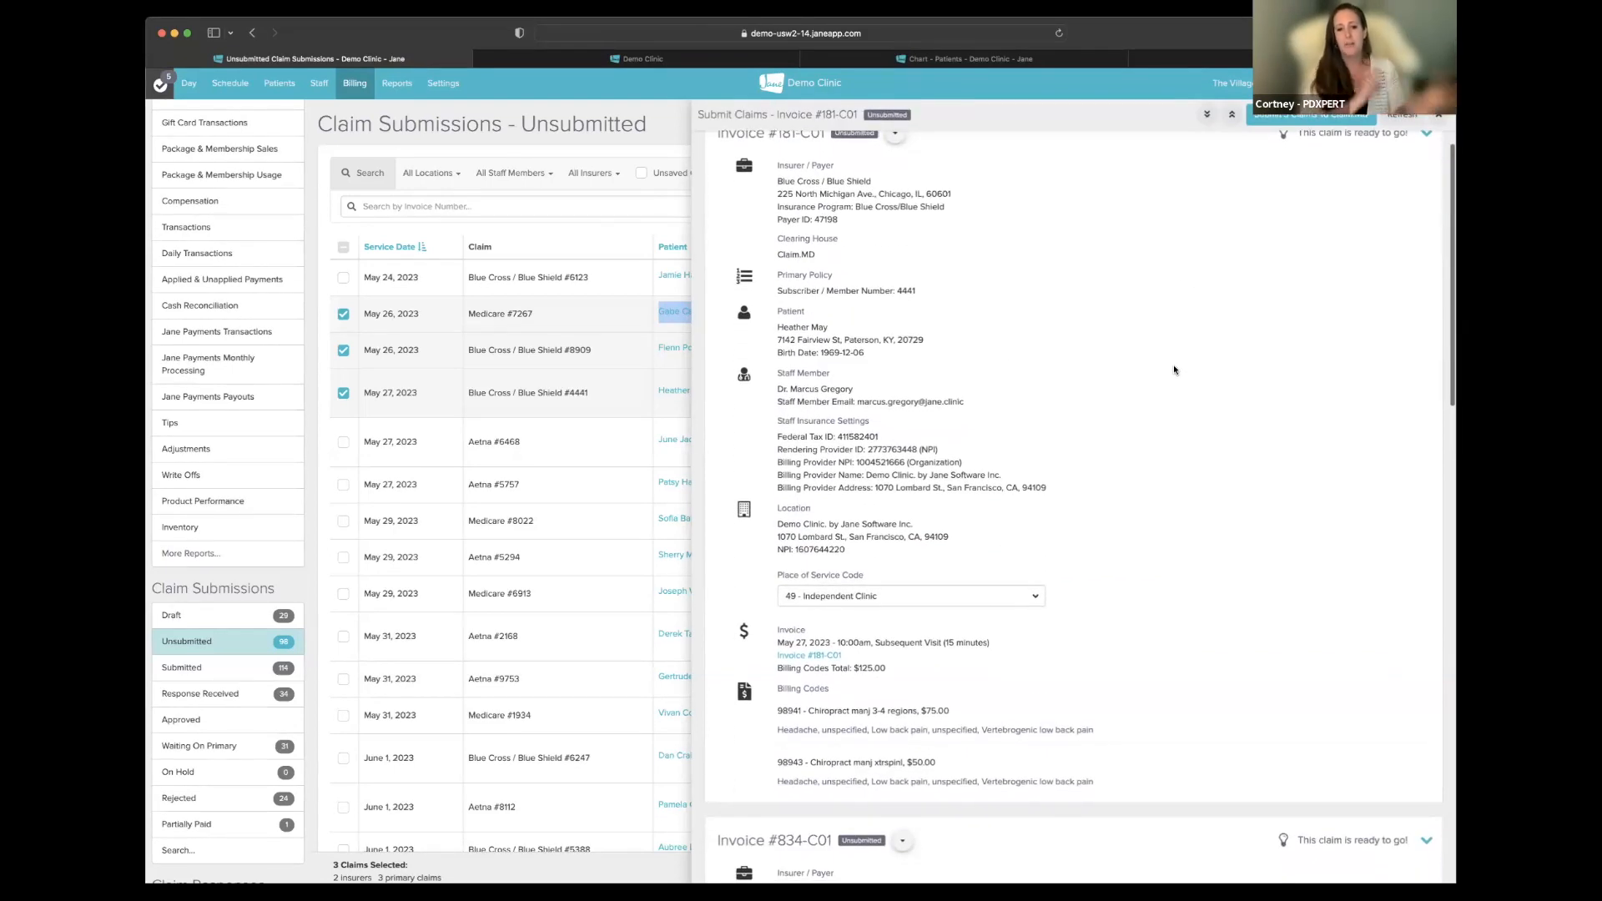
click(1291, 117)
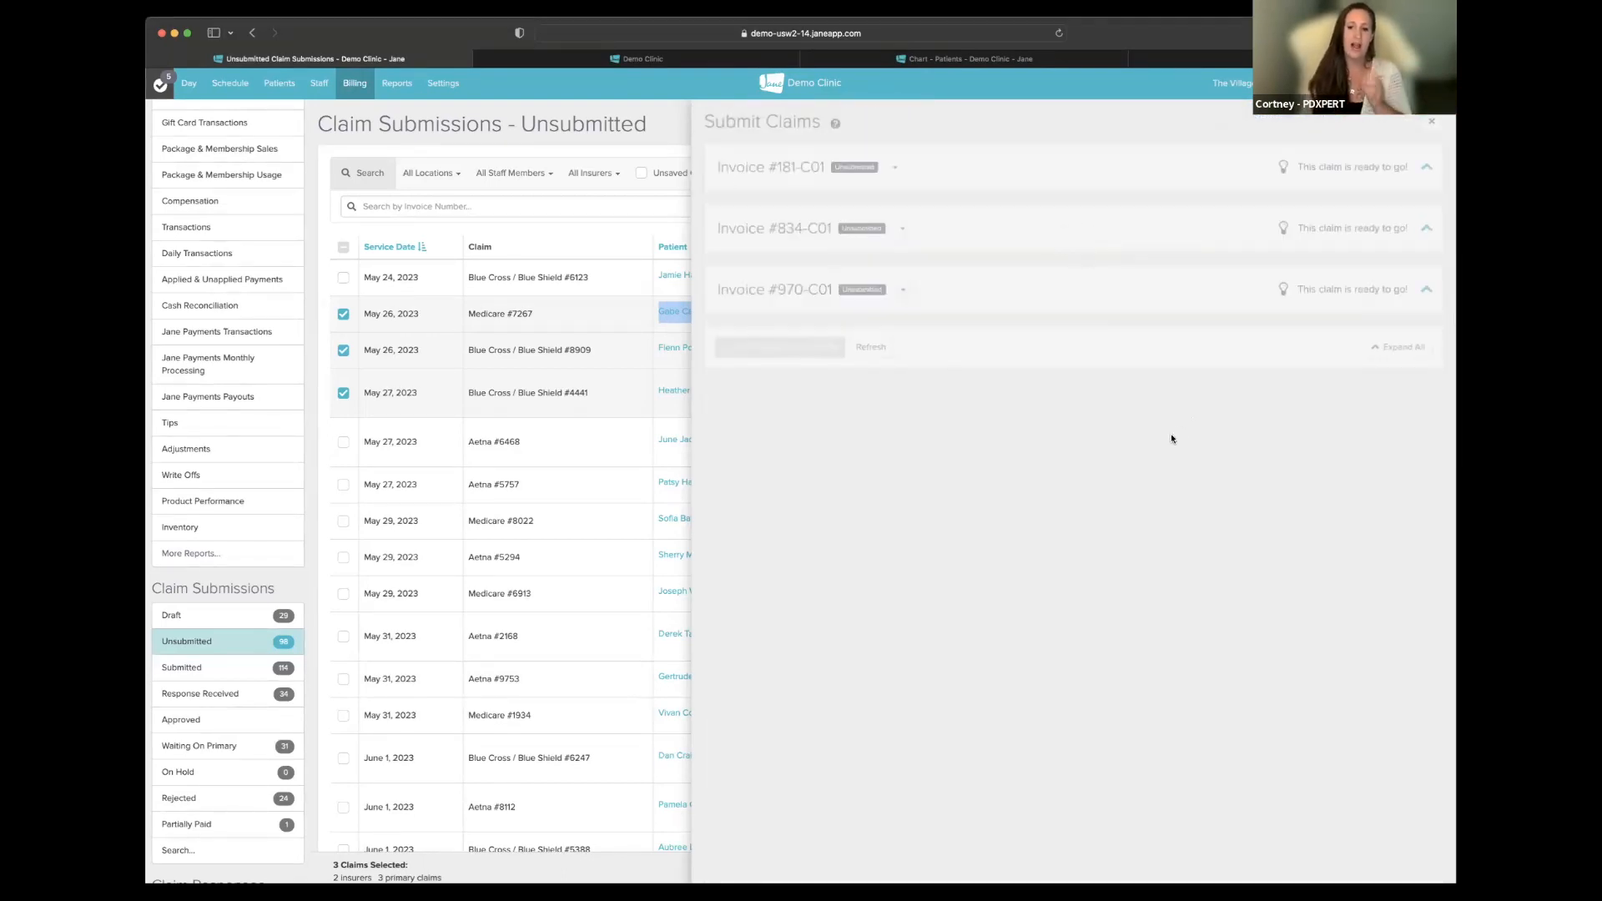
- Check the May 27 Aetna claim's submission readiness in the review panel
click(1430, 121)
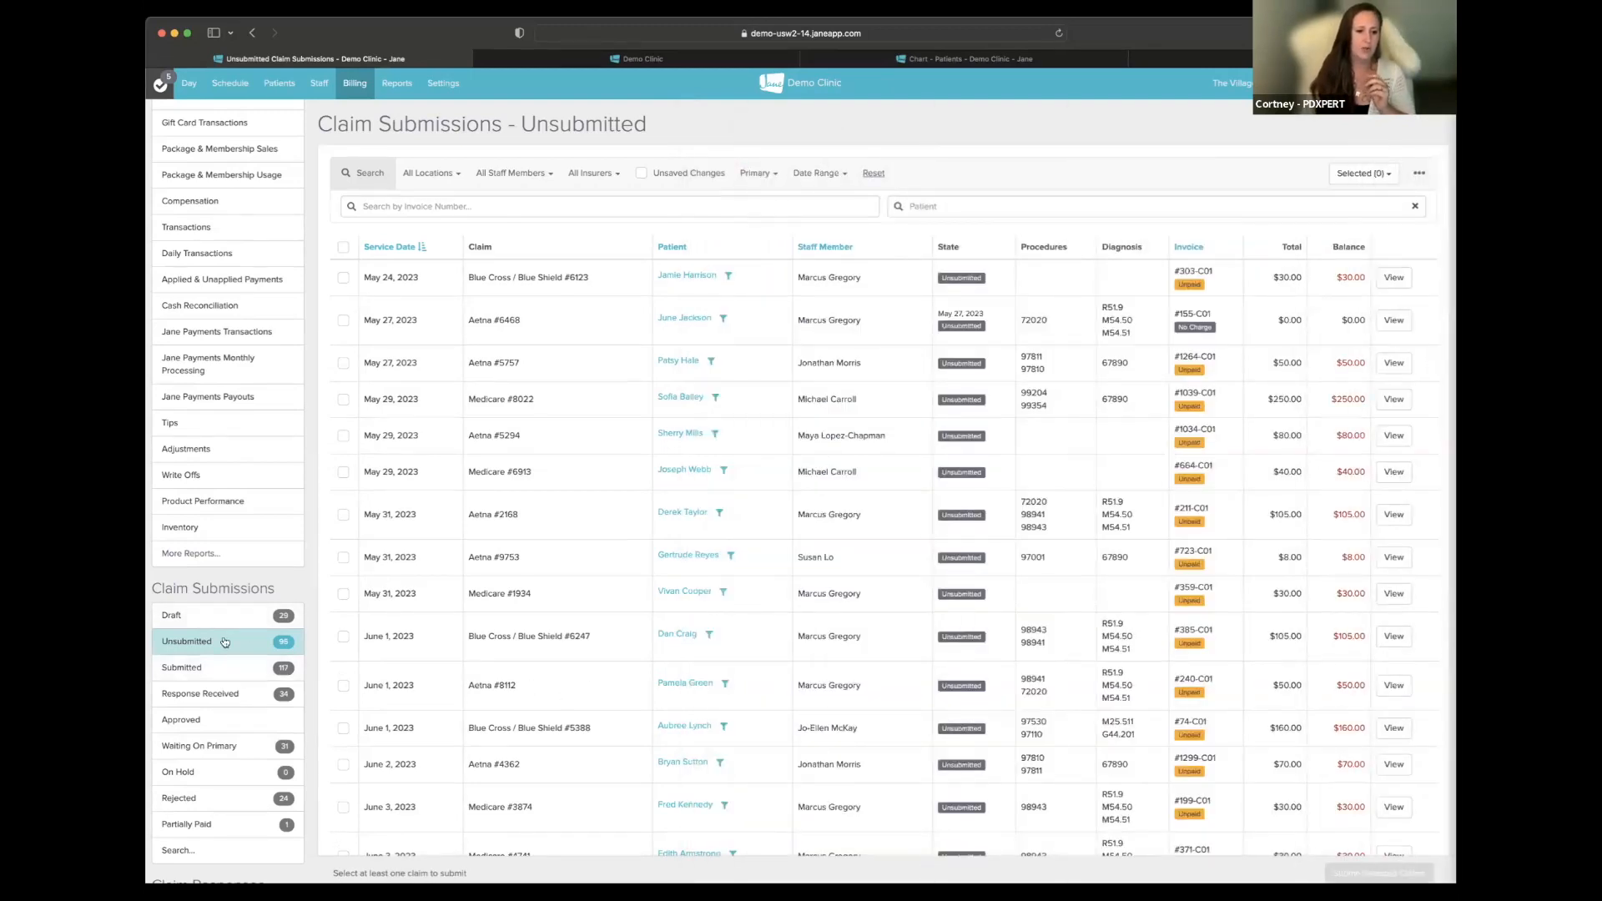
scroll(760, 626, down, 1)
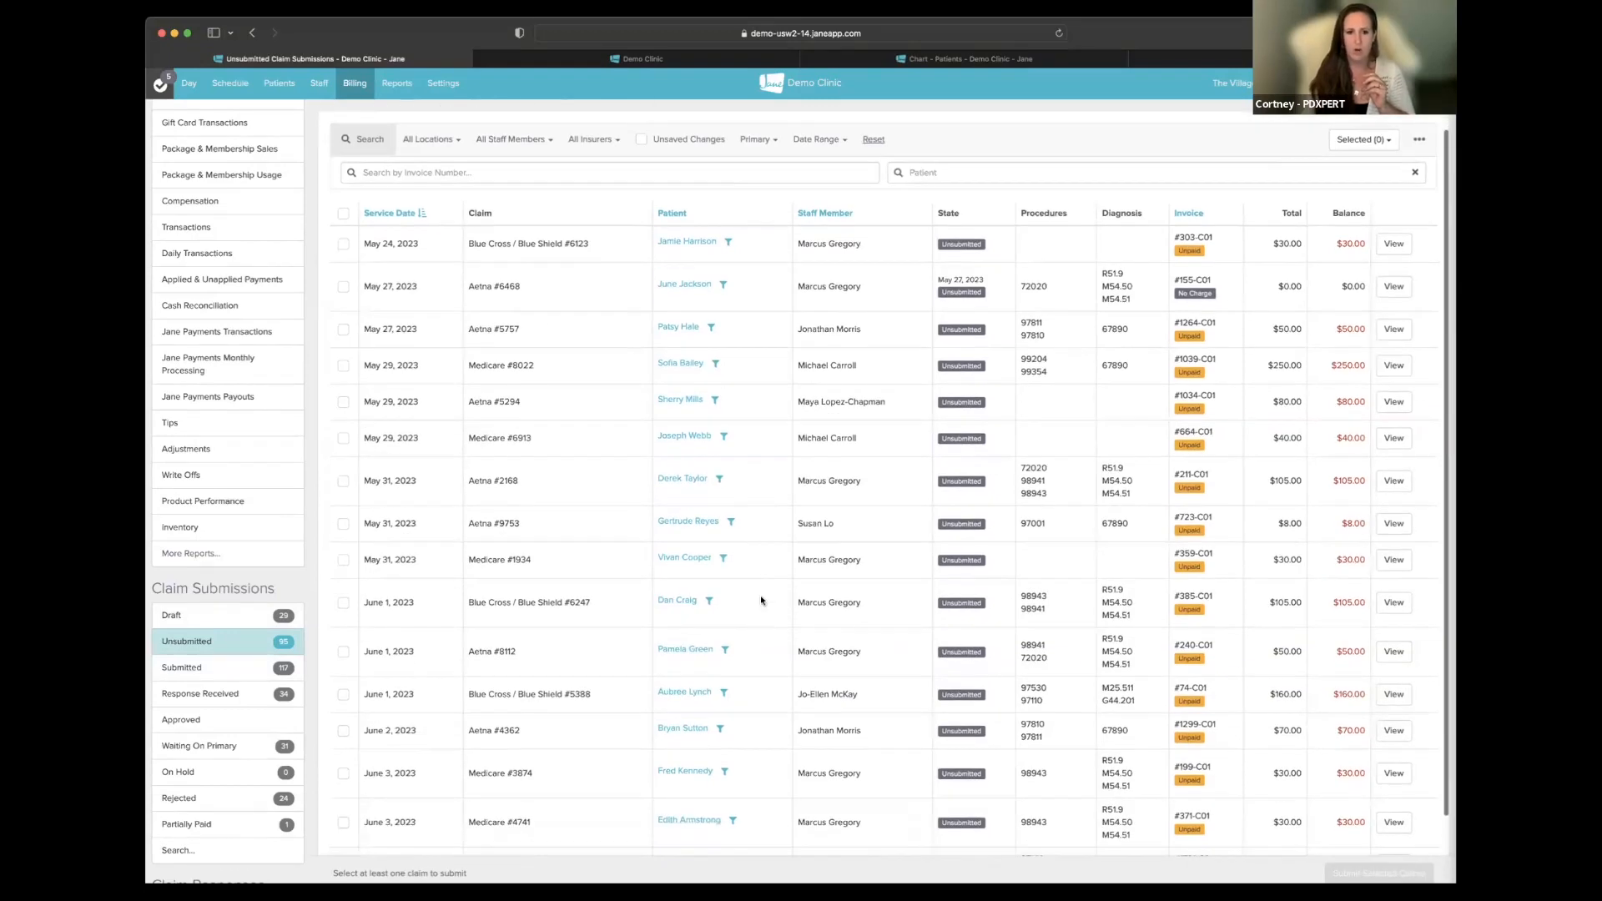
click(343, 287)
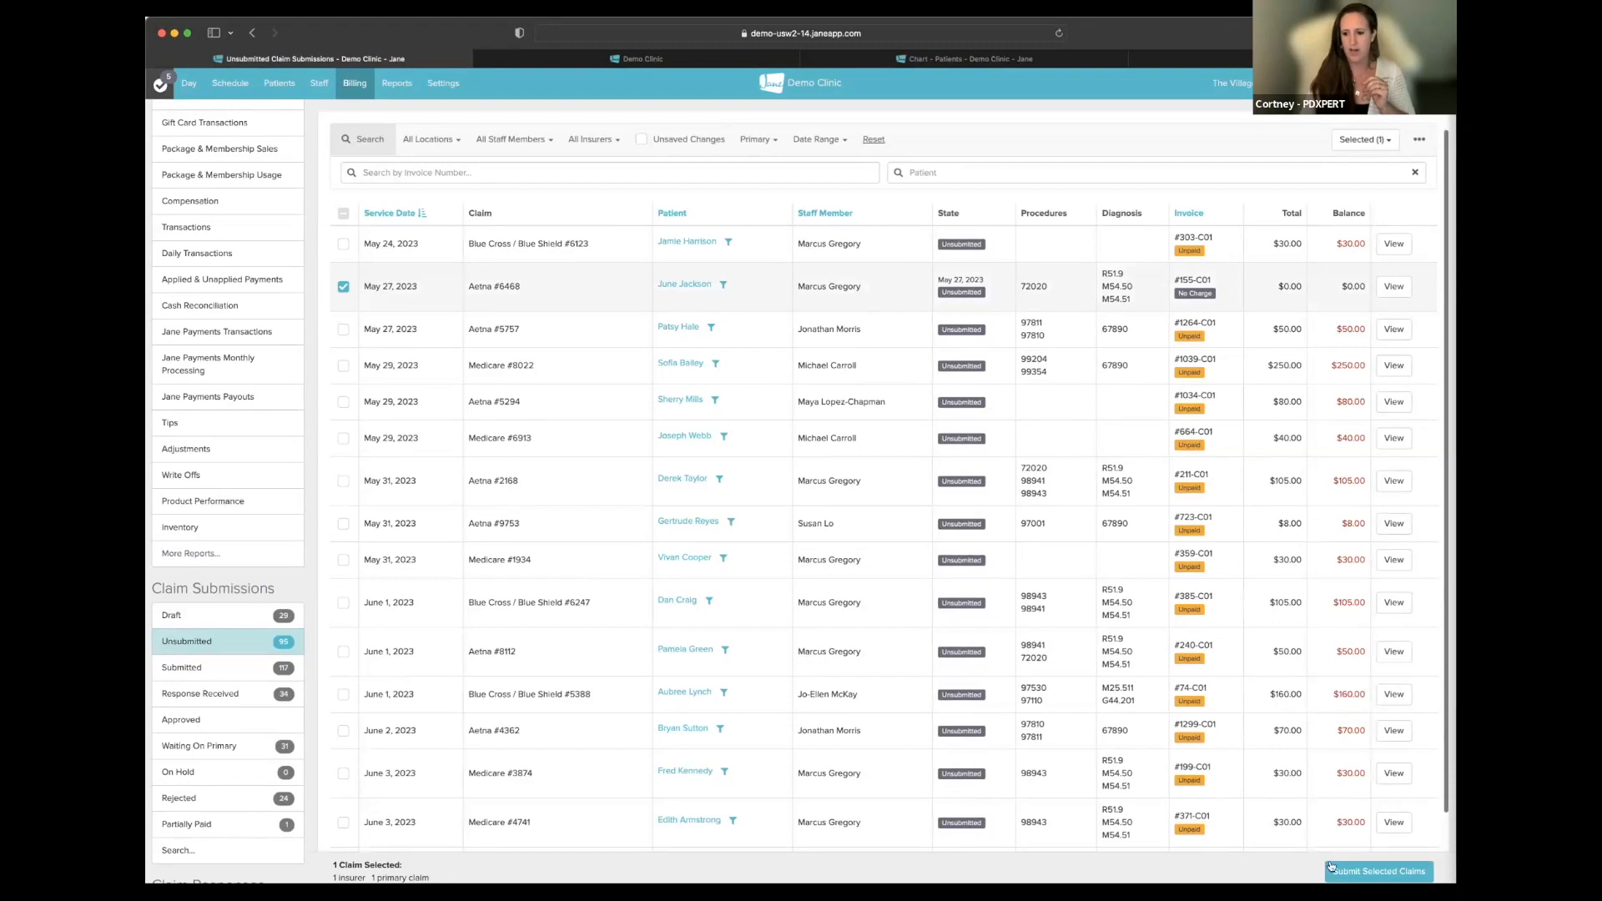
click(1379, 871)
scroll(1281, 370, up, 2)
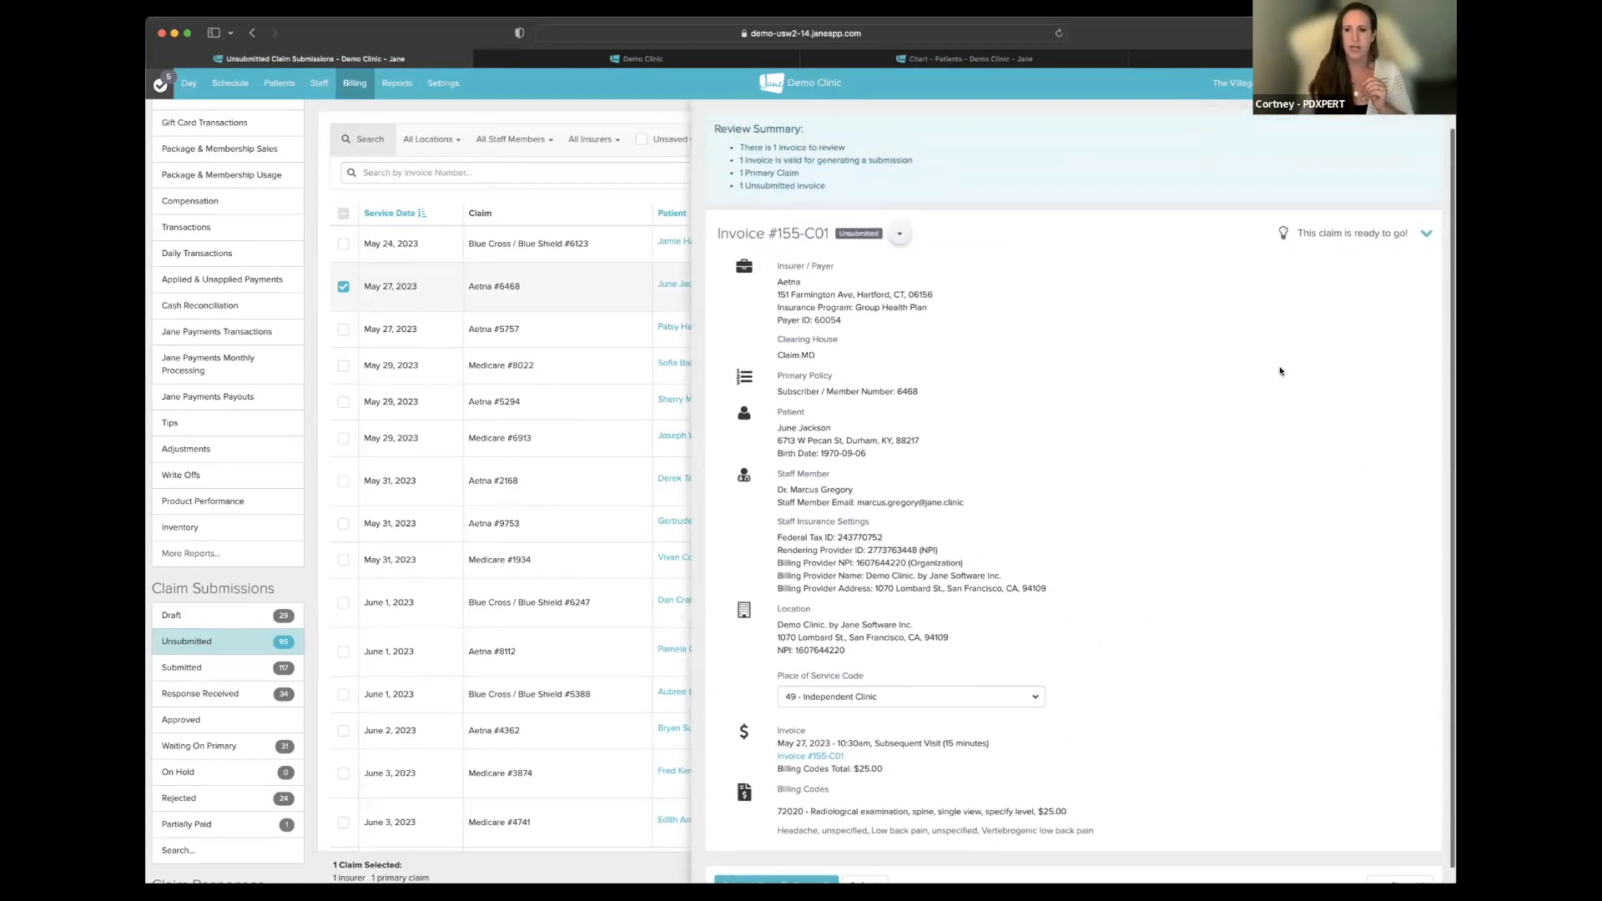
click(686, 177)
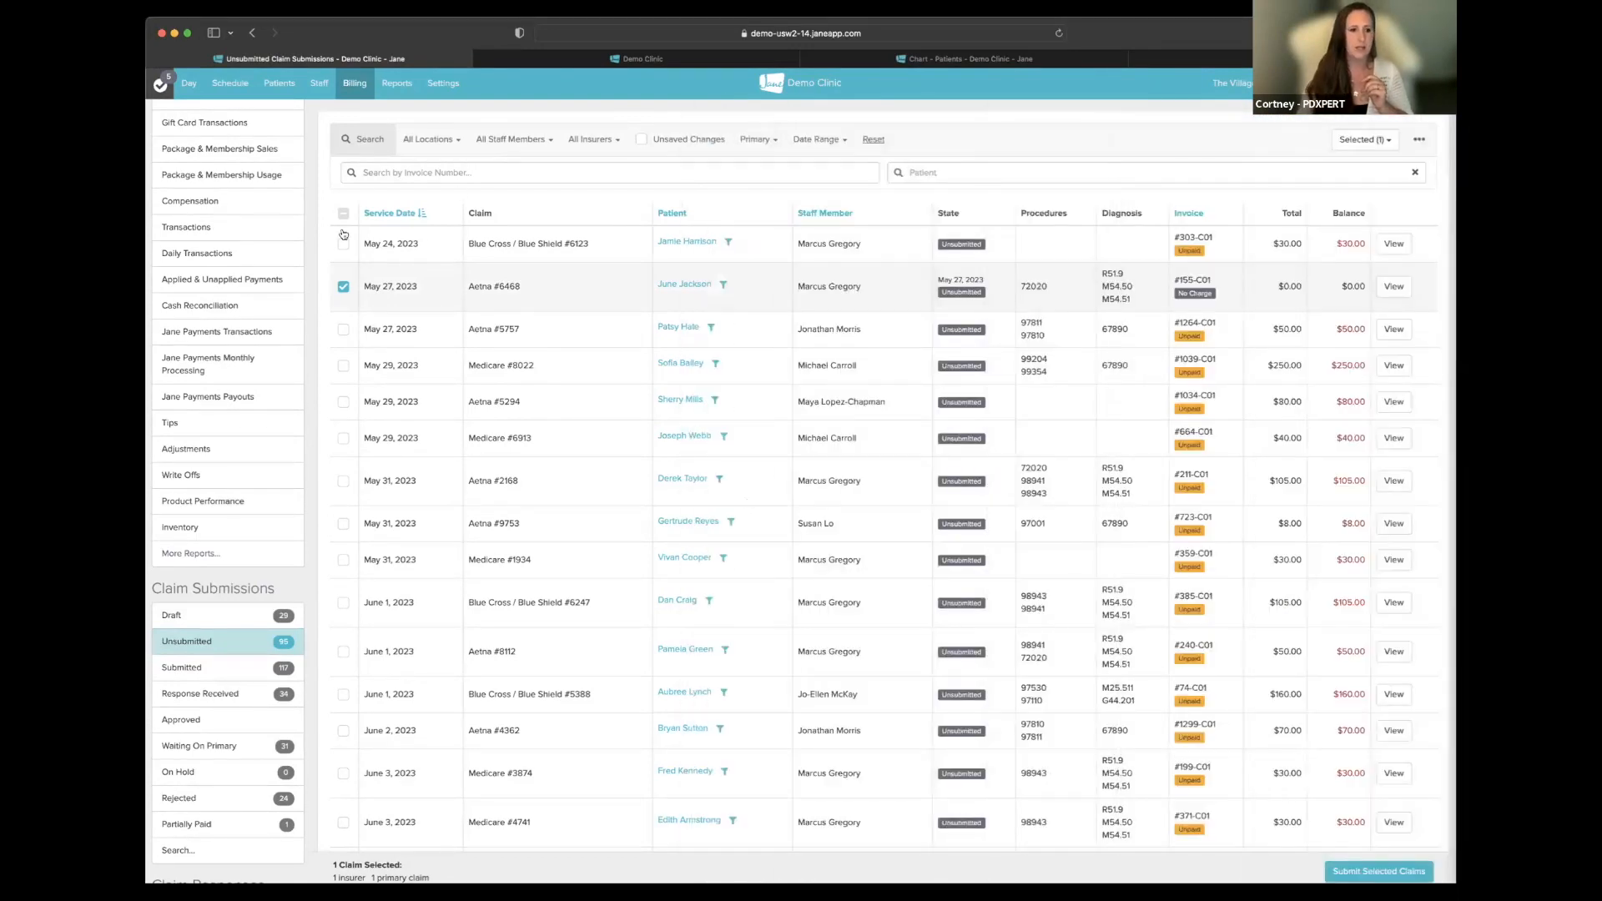
- Select all 17 unsubmitted claims and look through their submission review
click(343, 213)
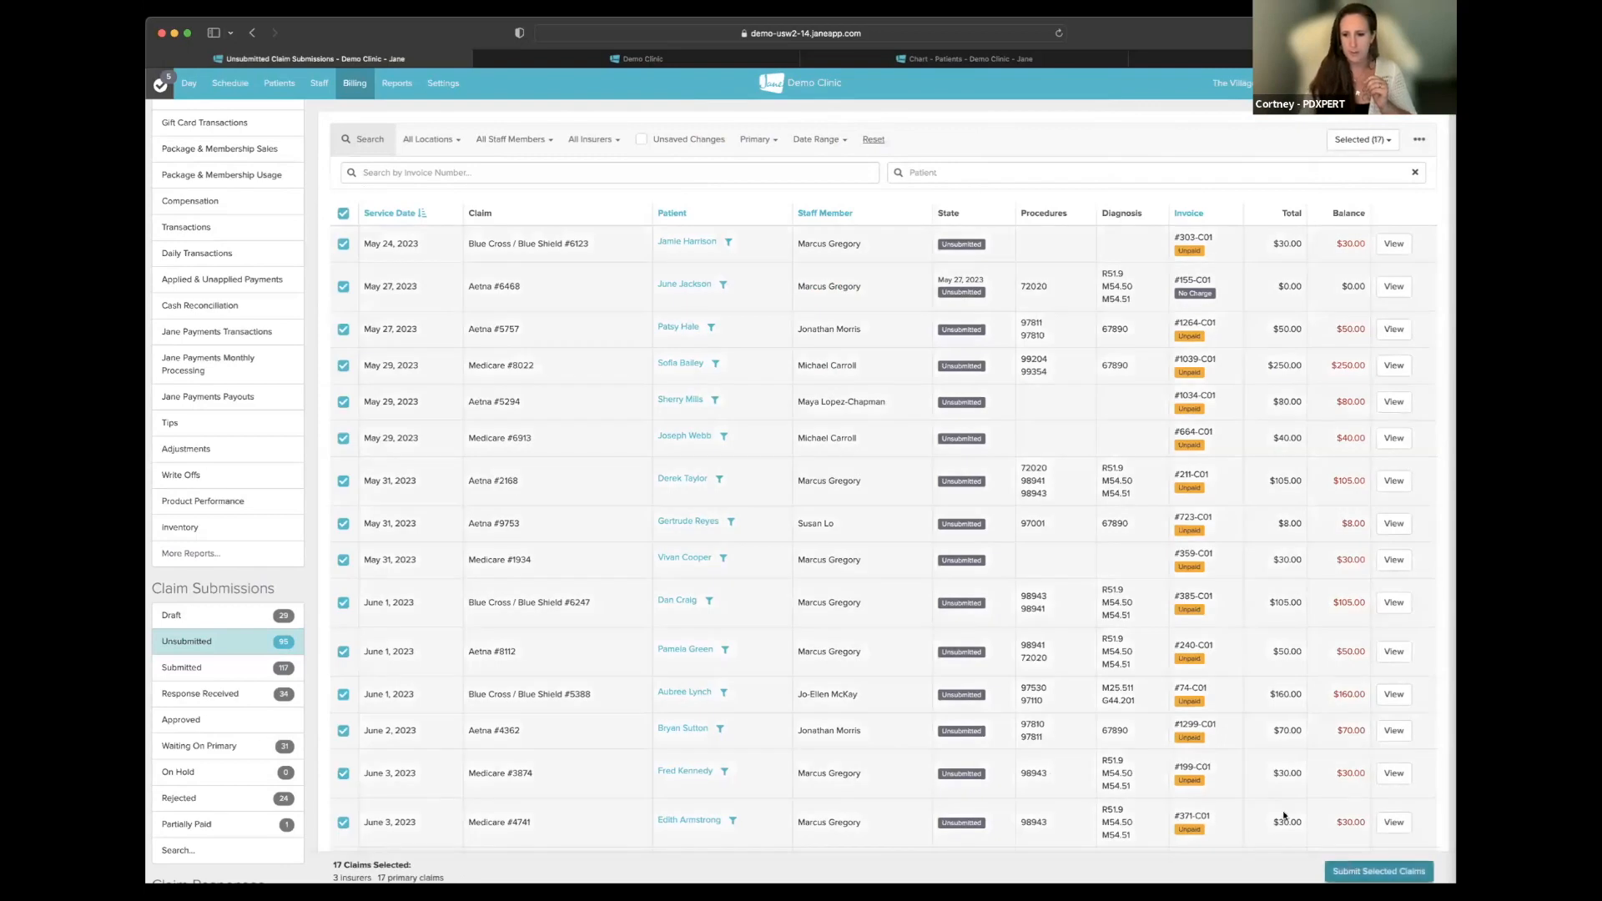
click(1378, 871)
scroll(1188, 647, down, 20)
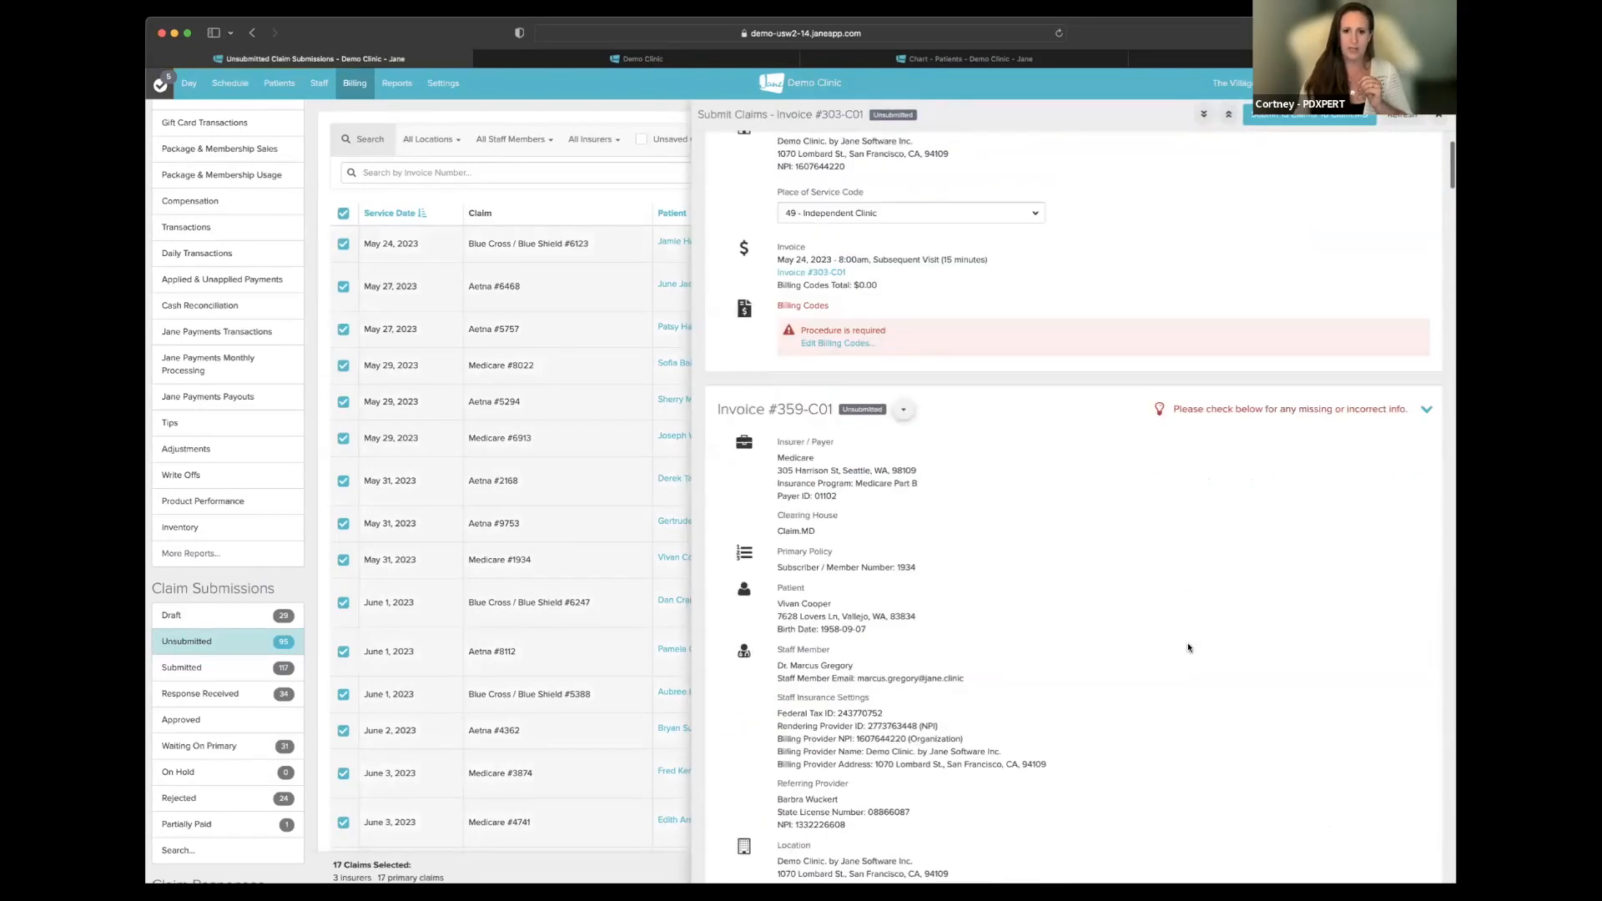
scroll(1188, 647, down, 15)
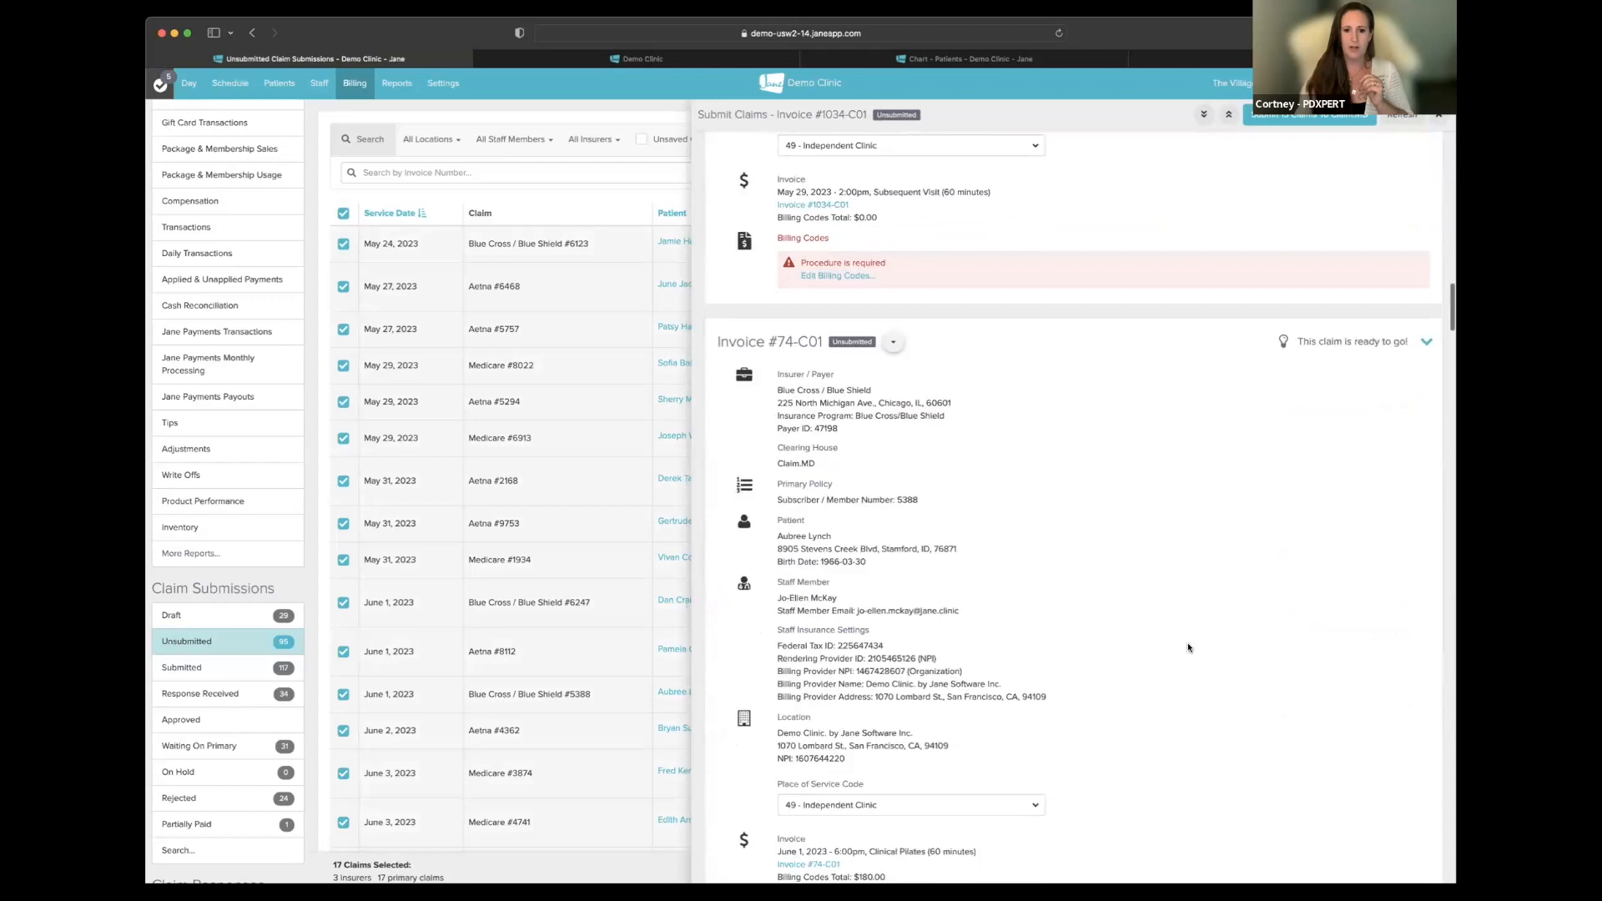
scroll(1188, 648, down, 15)
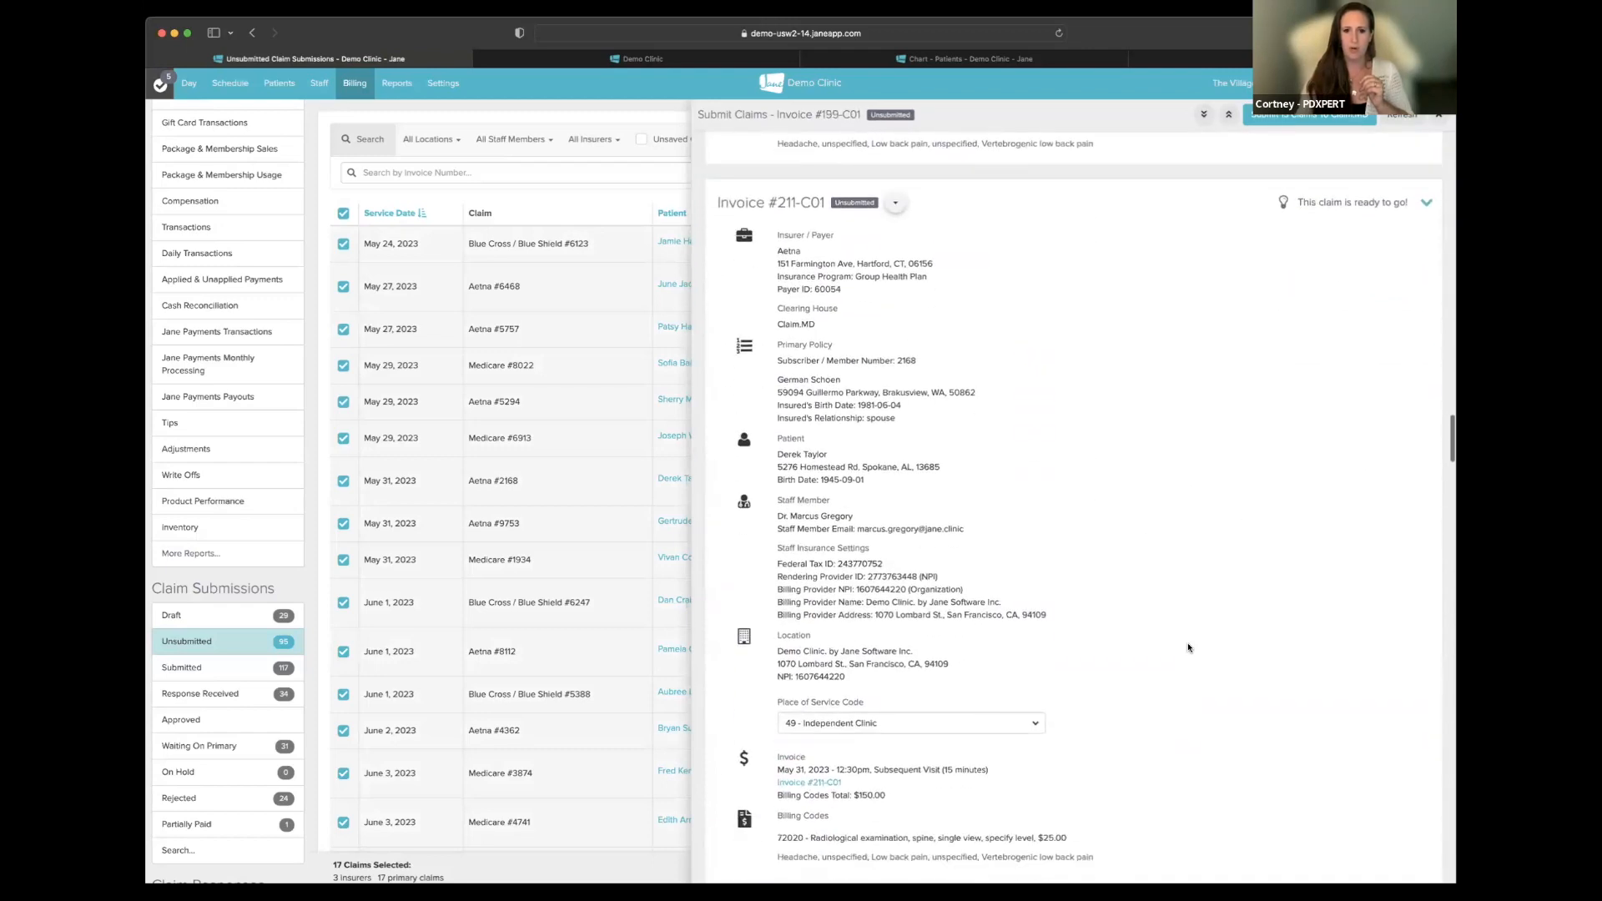
scroll(1188, 647, down, 15)
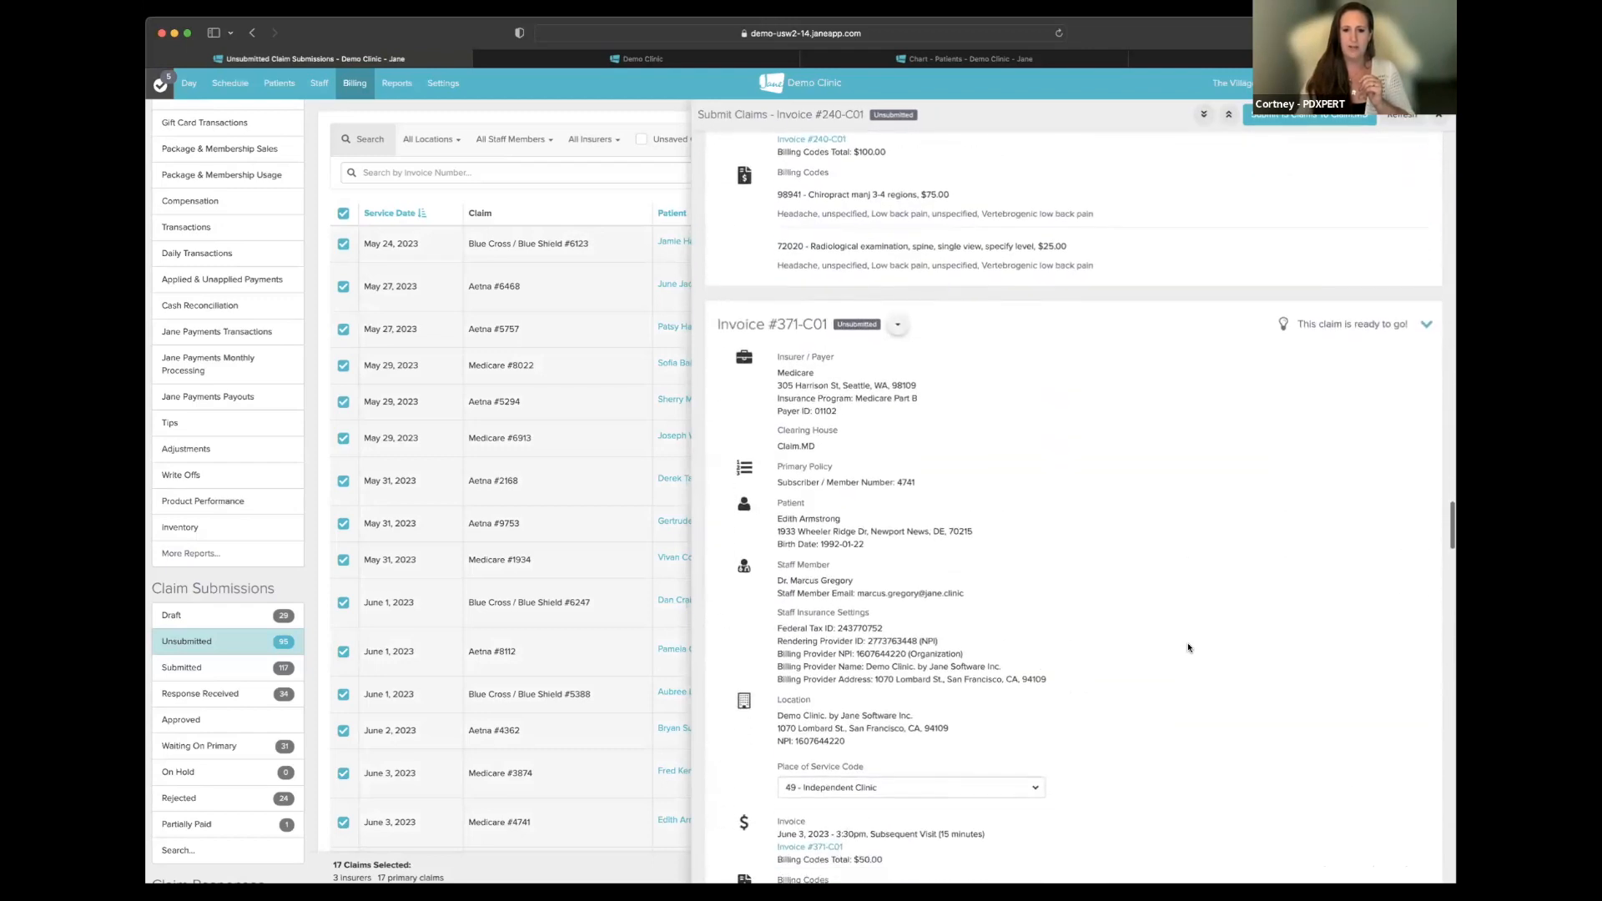
scroll(1188, 647, down, 15)
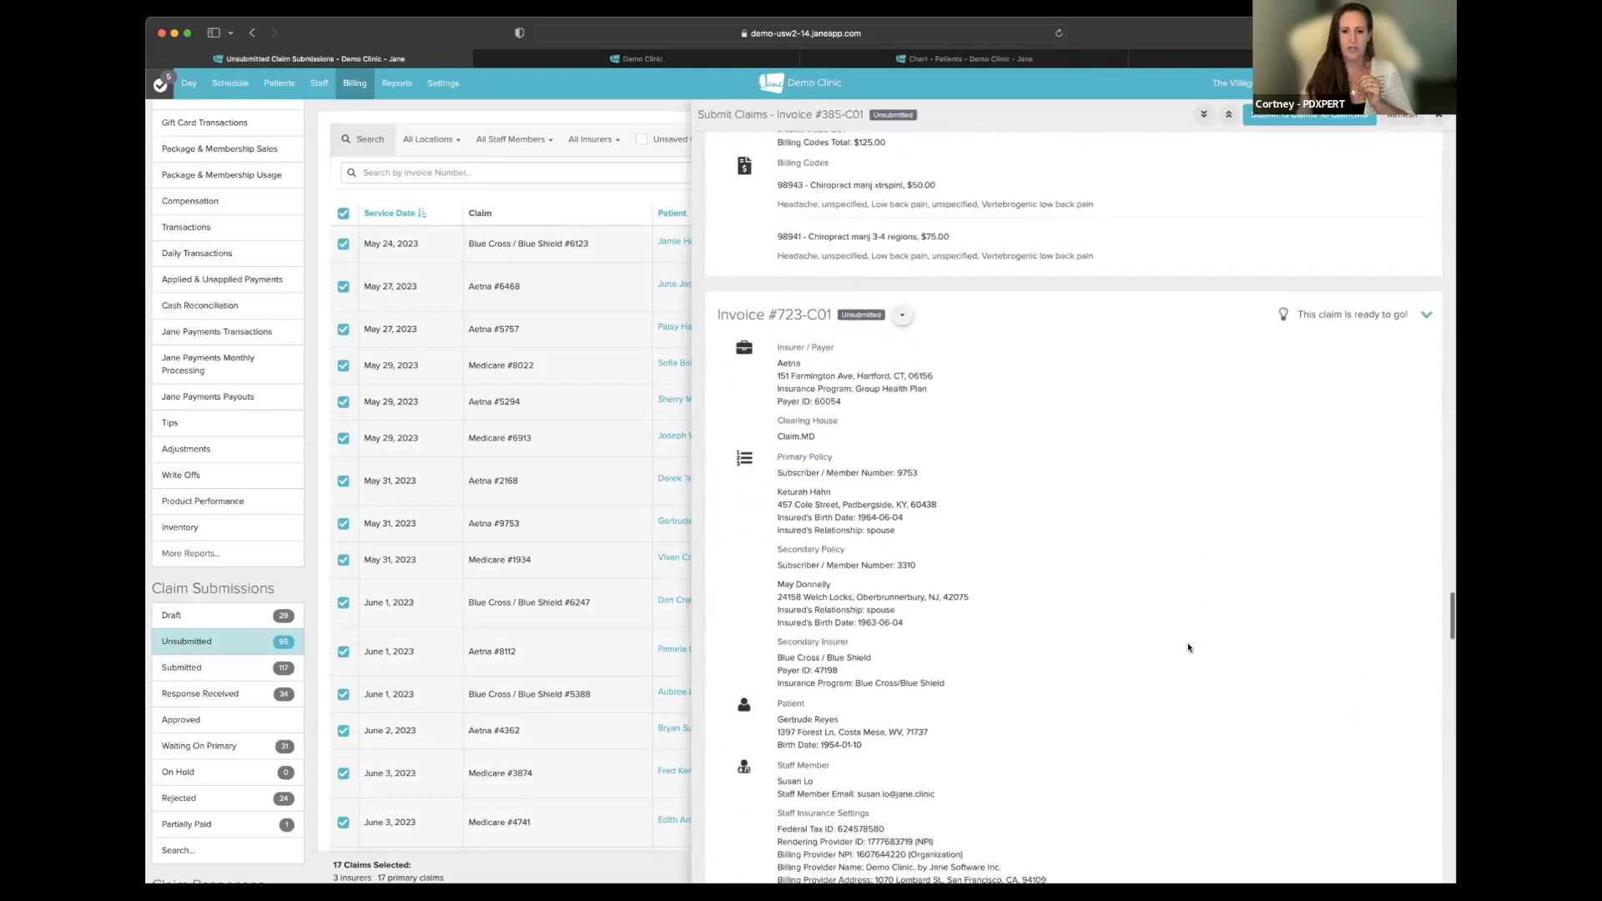
scroll(1188, 647, down, 15)
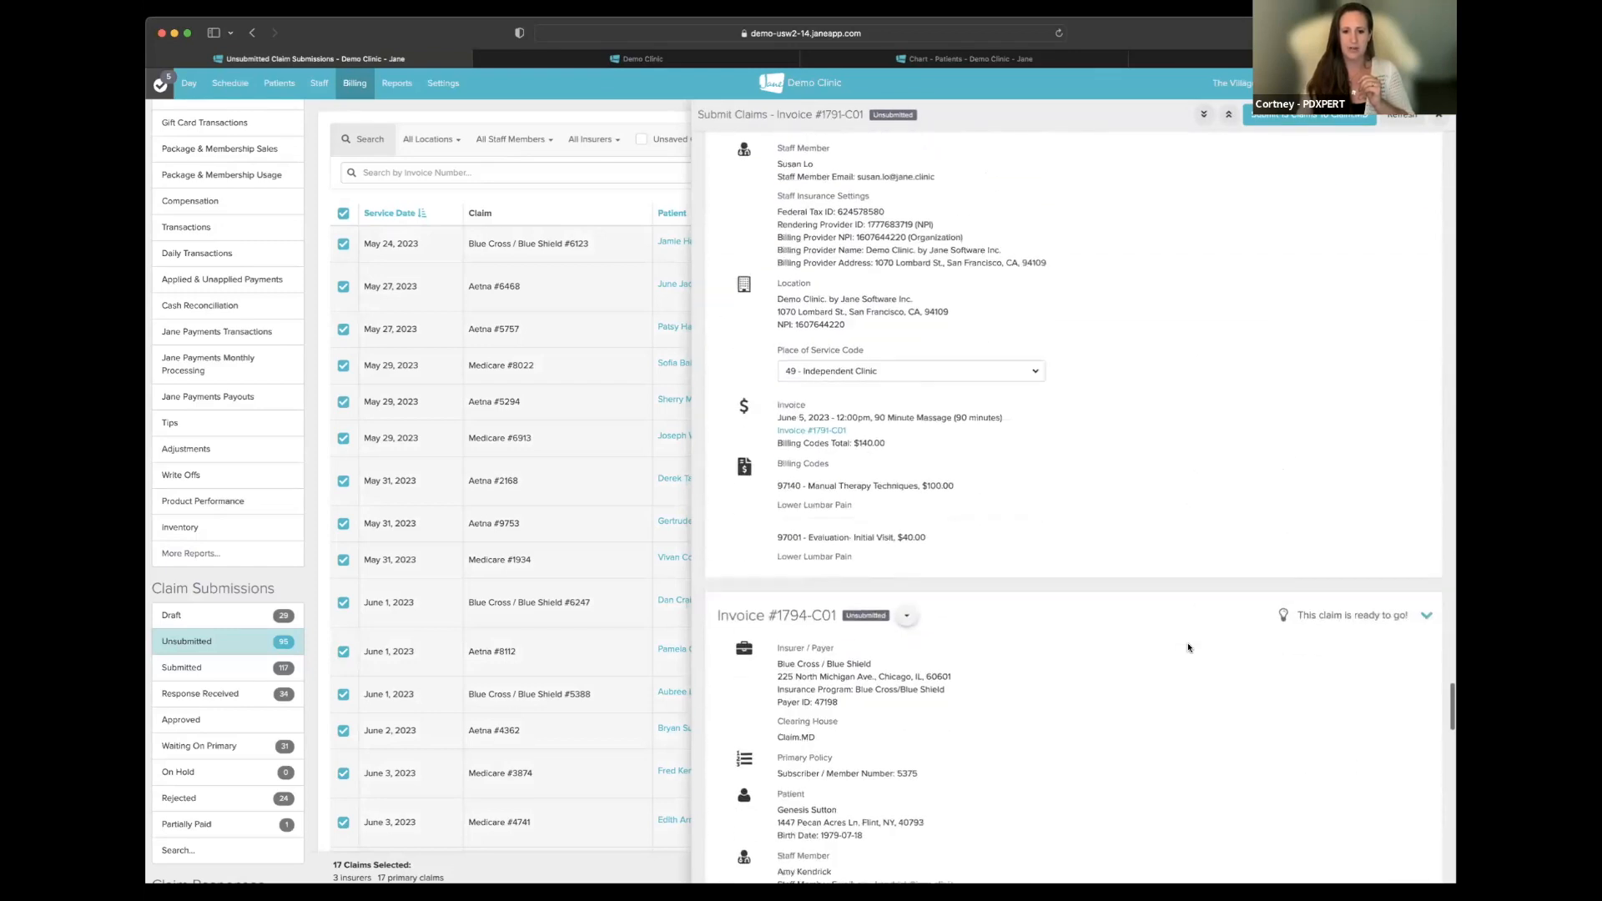
scroll(1188, 647, down, 15)
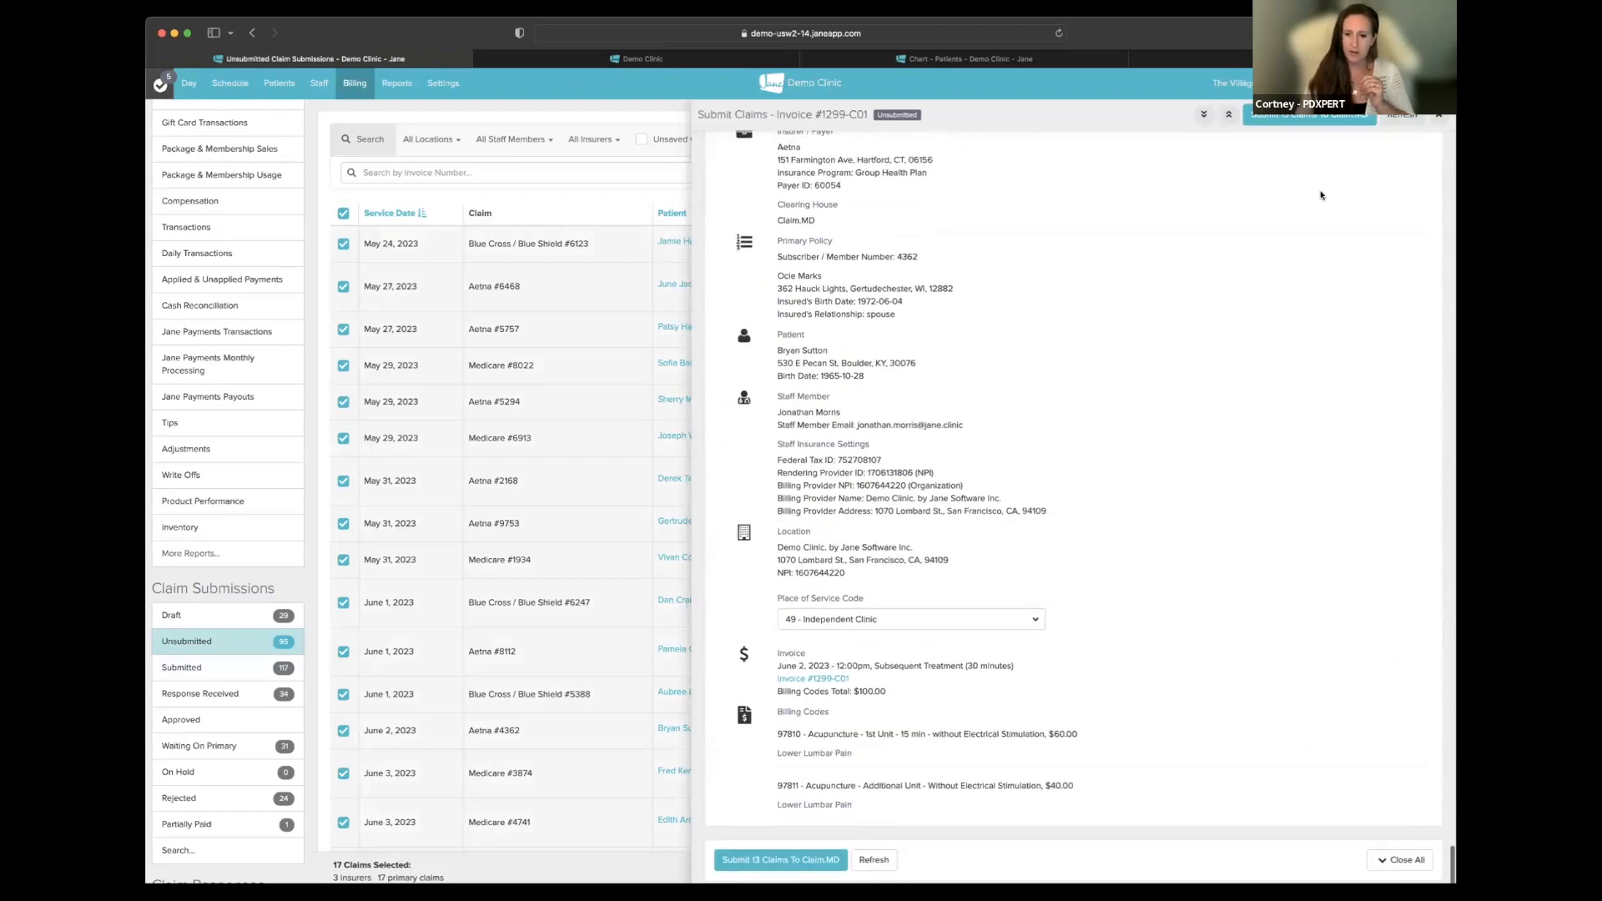
click(1438, 116)
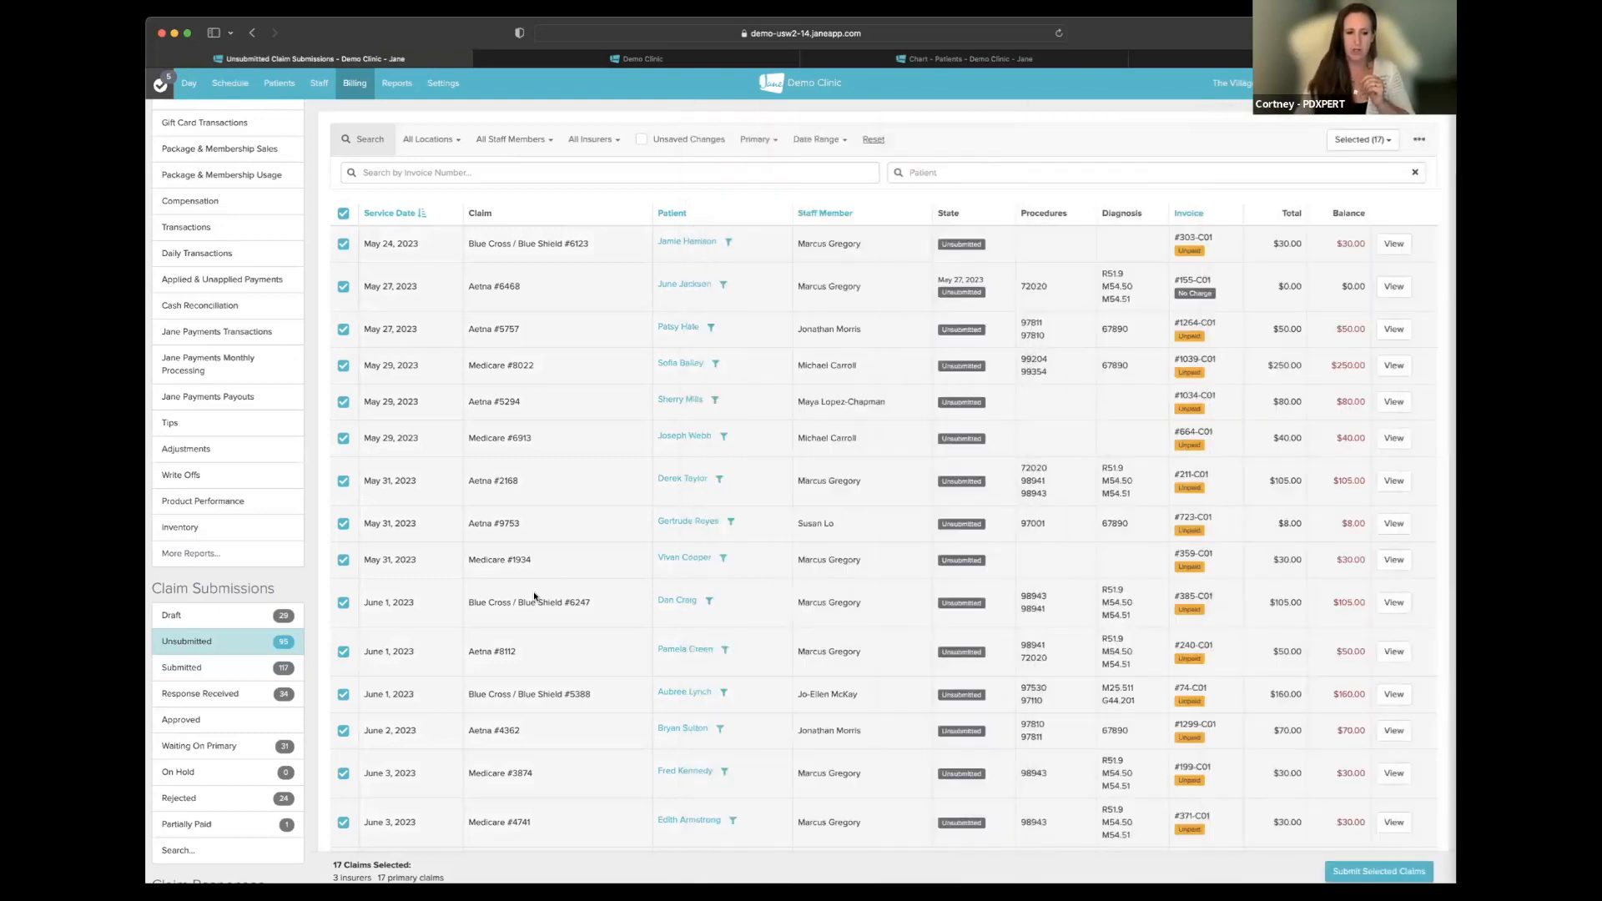
- Browse the Drafts and Unsubmitted lists, ending on the Submitted claim submissions list
click(255, 619)
click(213, 650)
scroll(531, 422, down, 15)
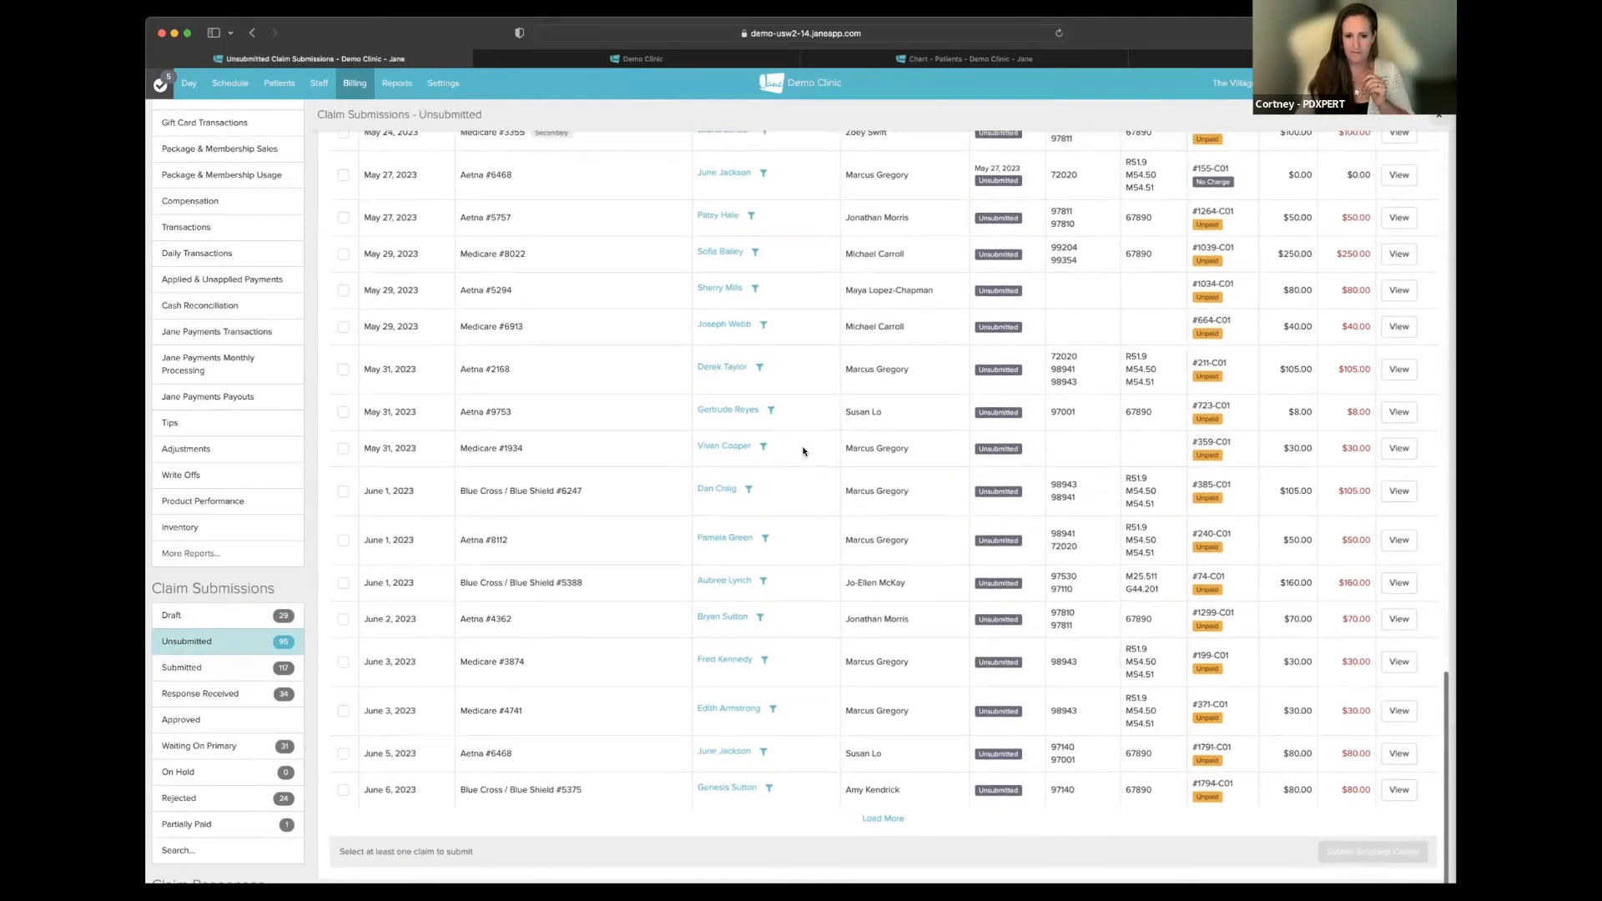
scroll(803, 452, up, 20)
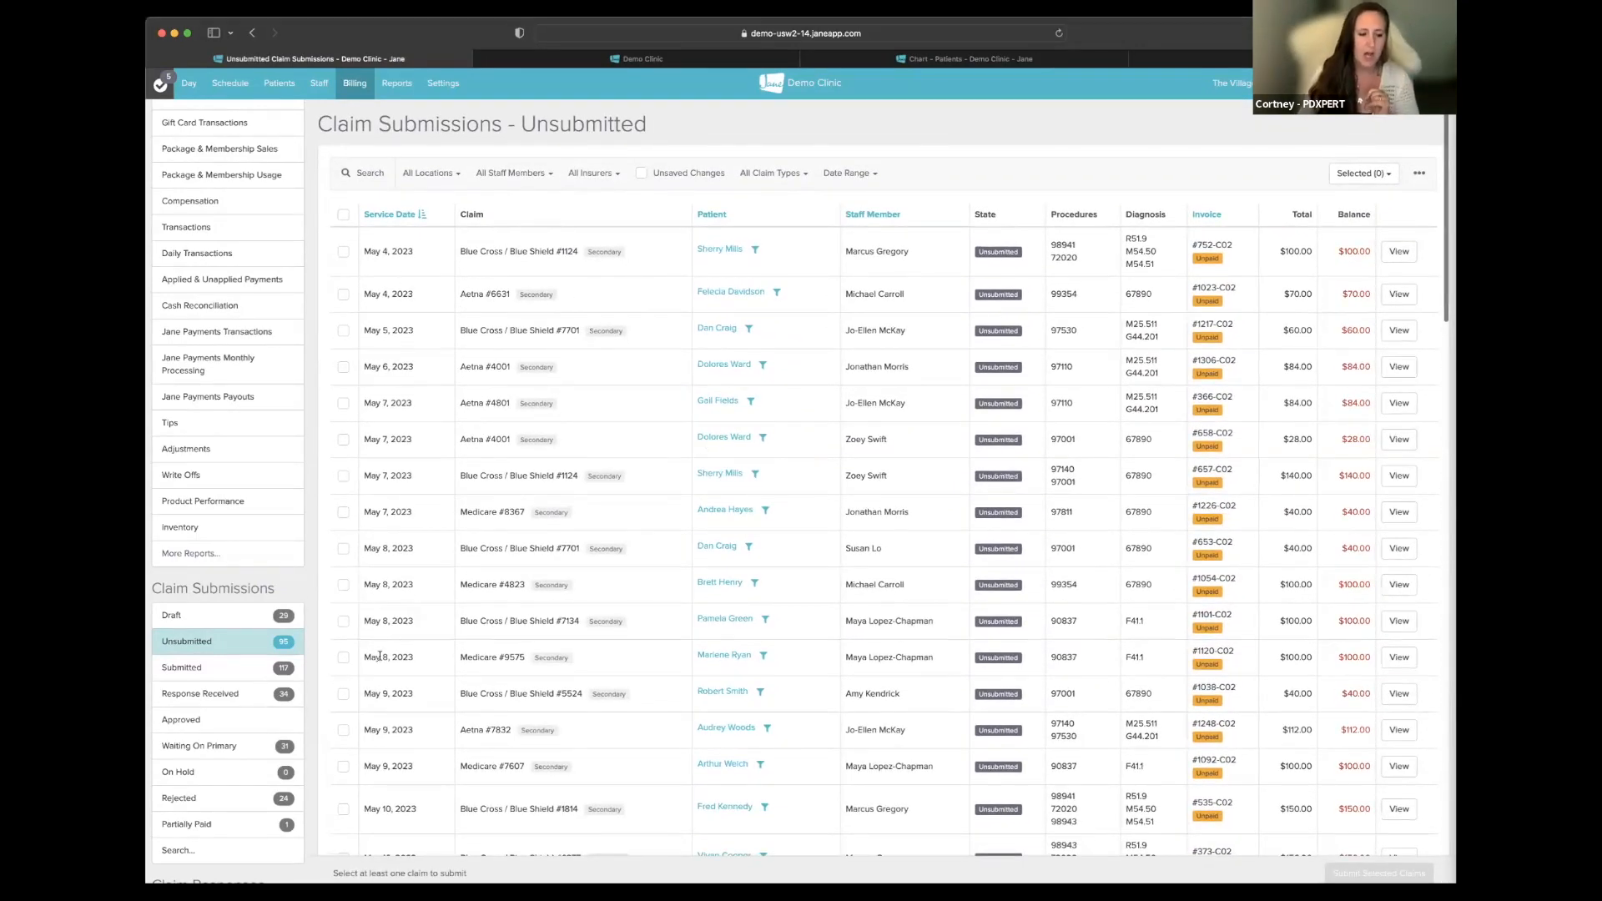
click(200, 668)
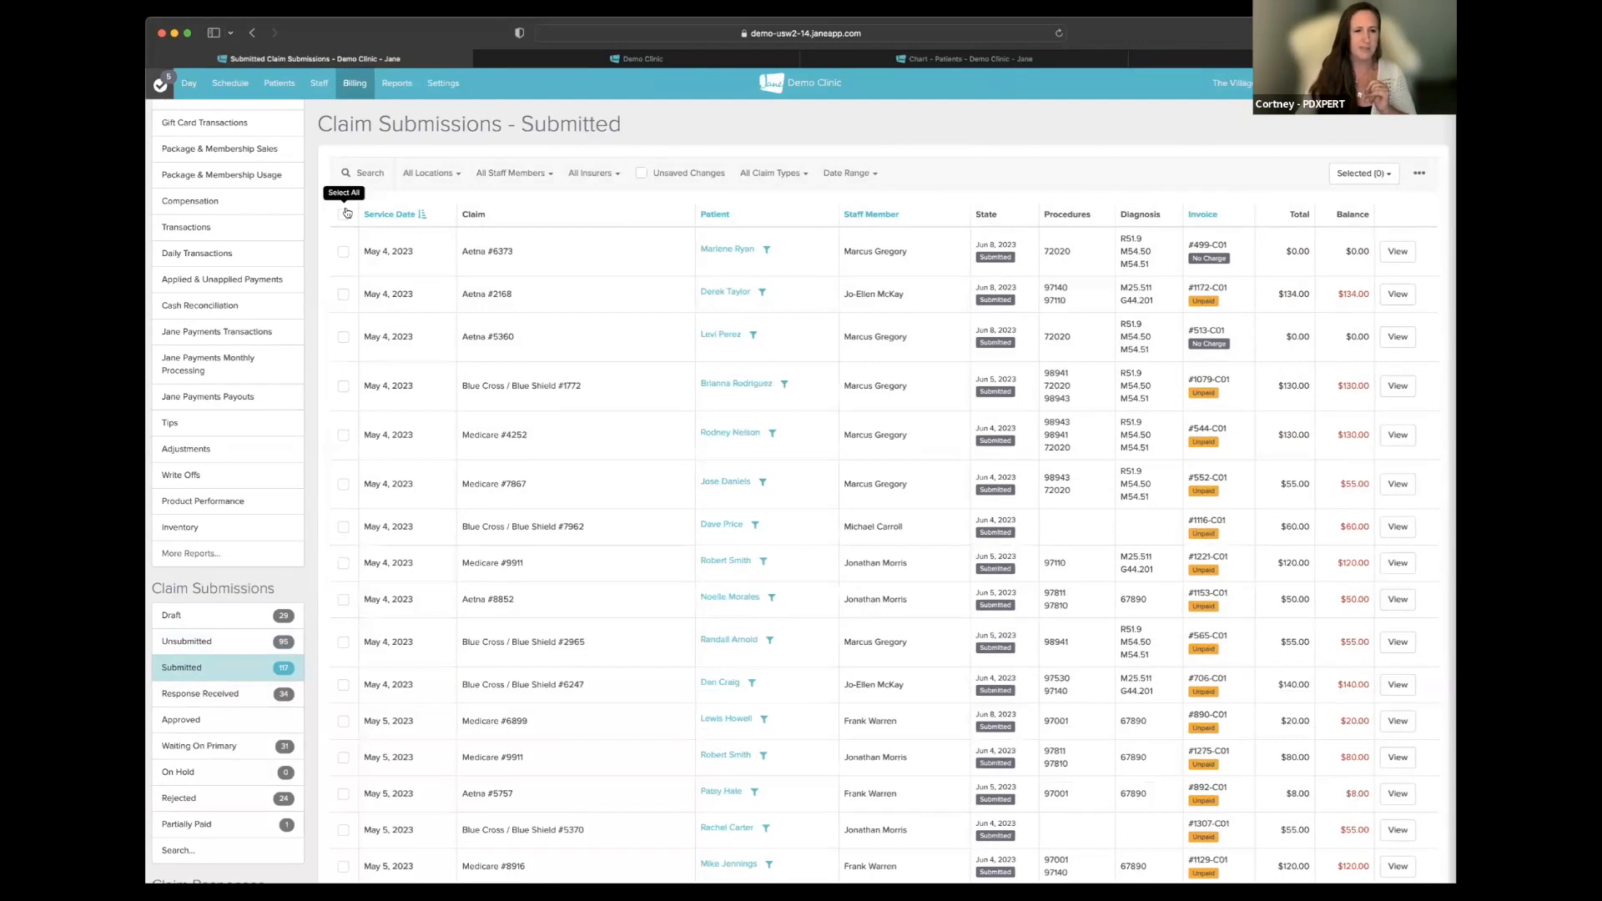
- Clear the submitted-claims selection and open the first Aetna claim's submission details
click(344, 214)
click(343, 215)
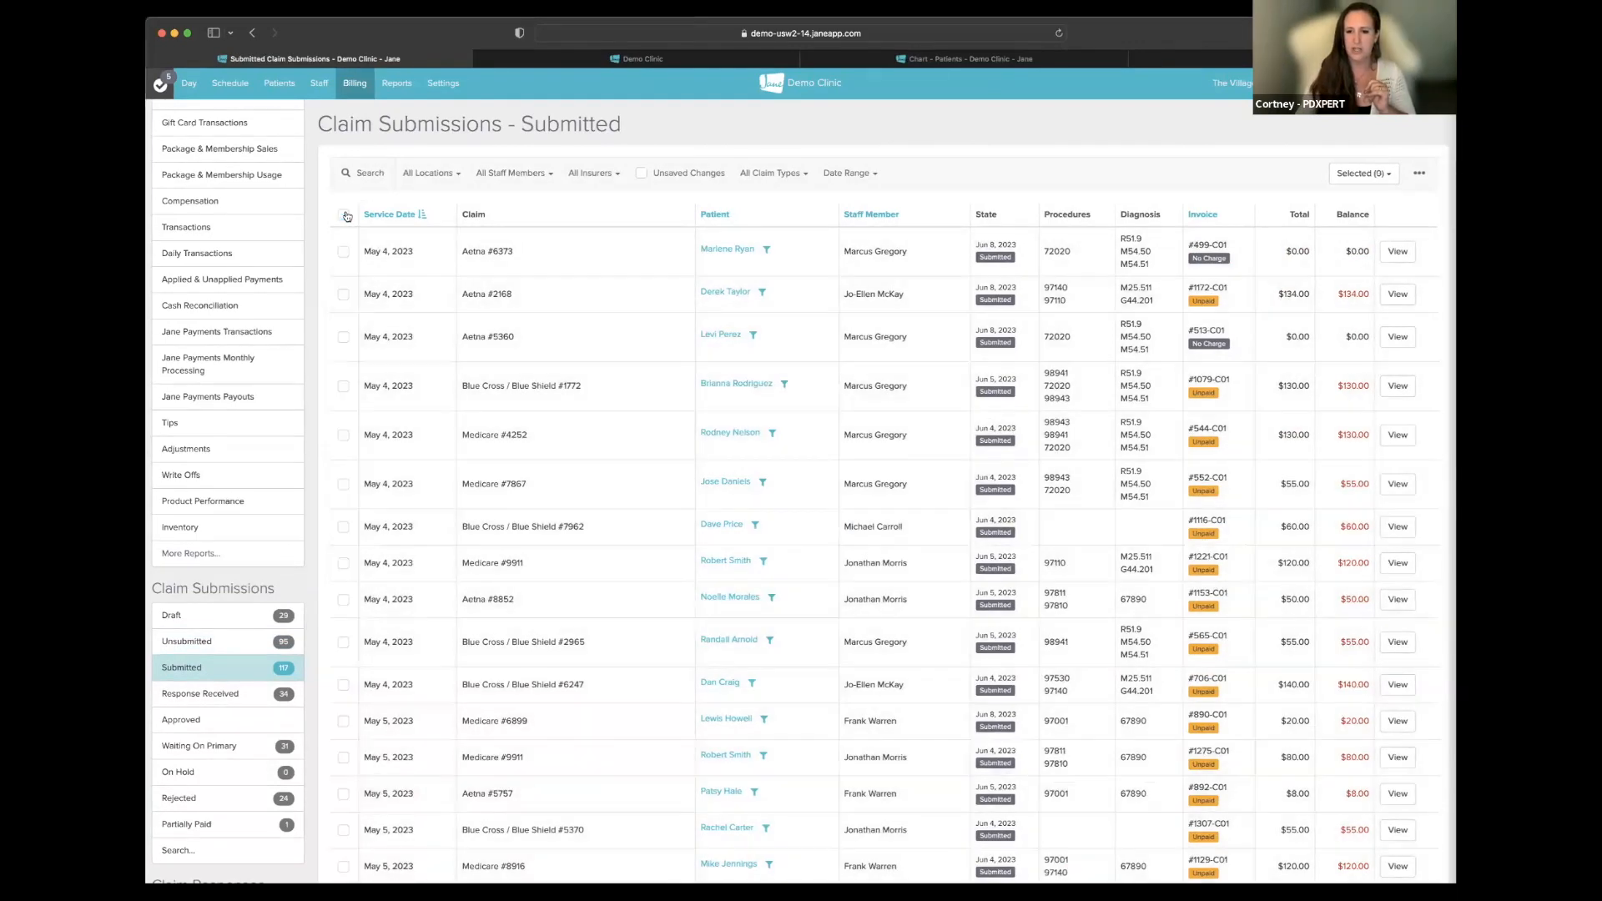
click(1397, 251)
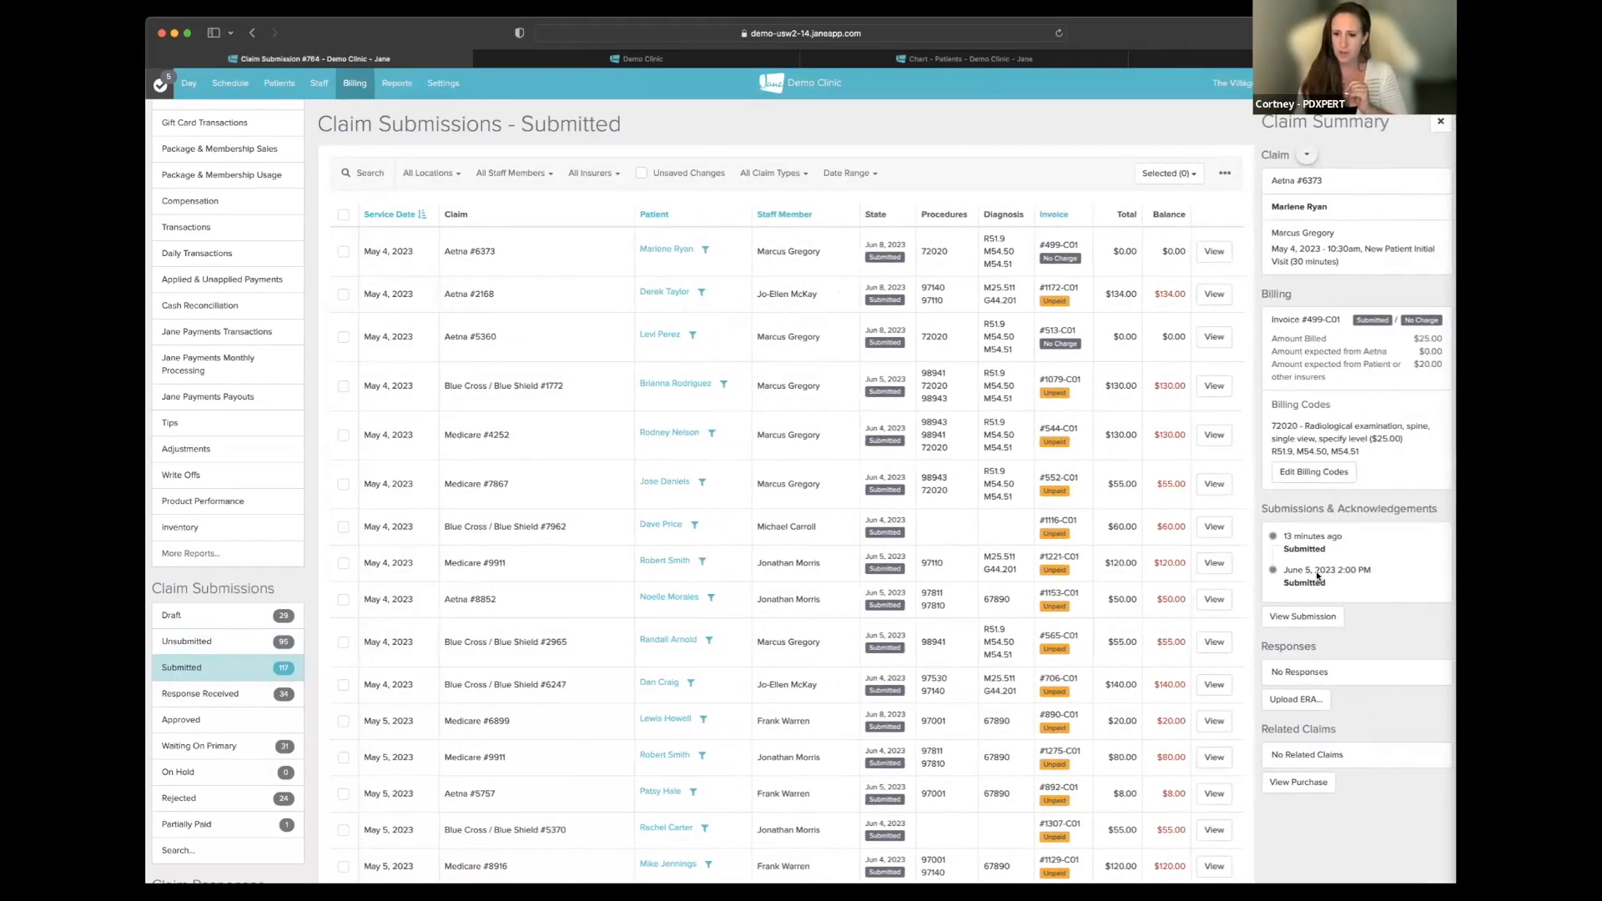
click(1318, 629)
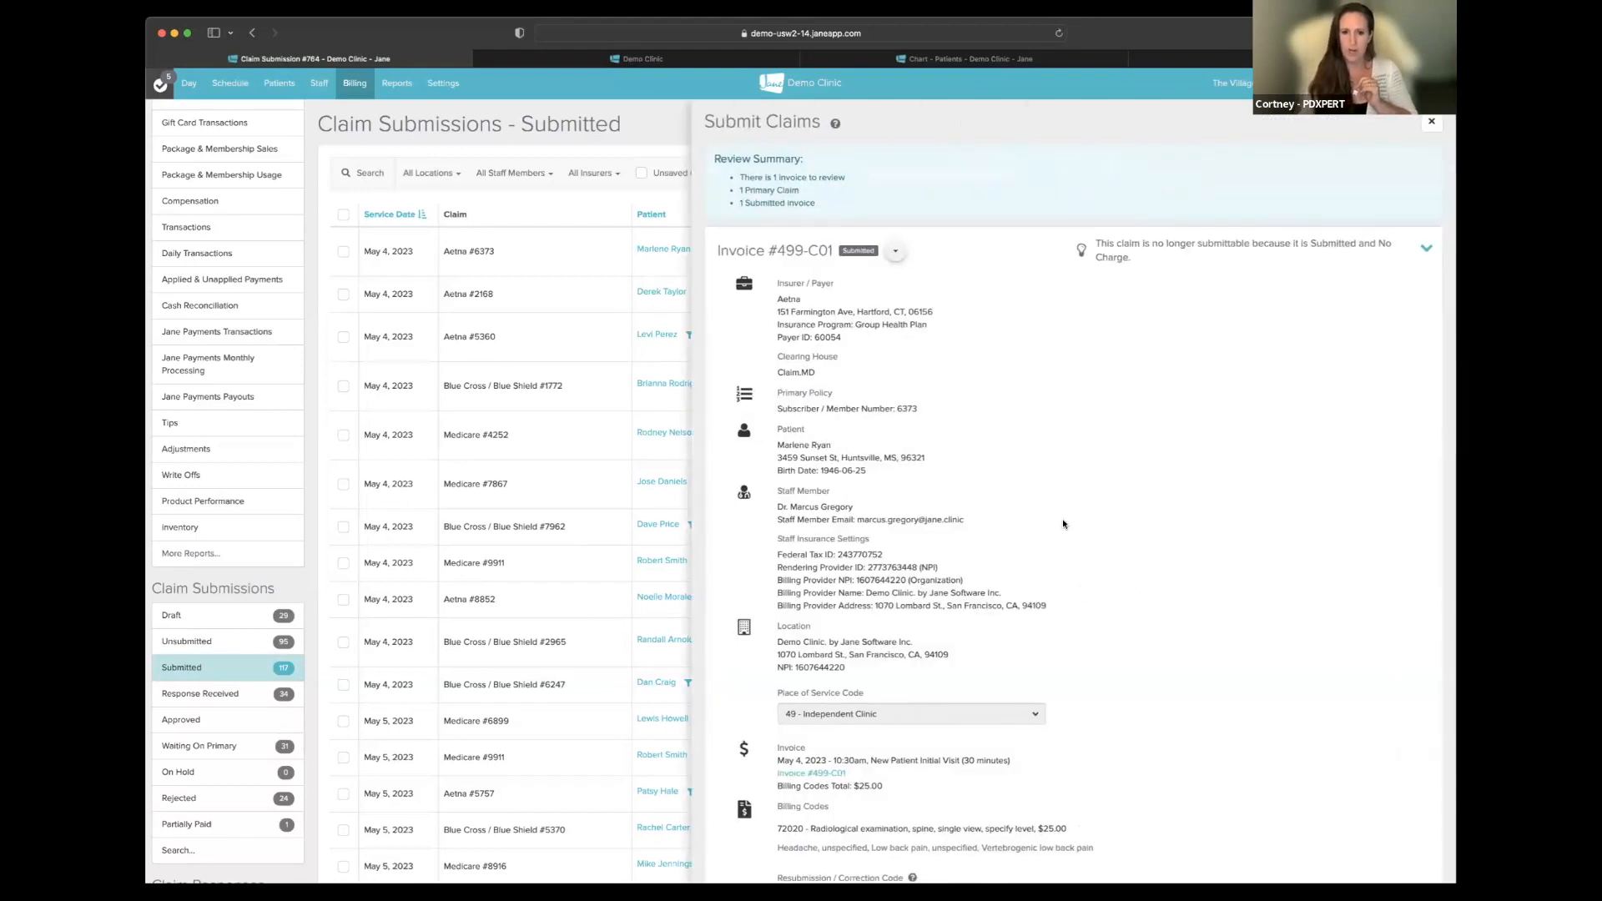
- Highlight the Resubmission / Correction Code and the June 5 and June 8, 2023 Submission History entries
scroll(1076, 527, down, 5)
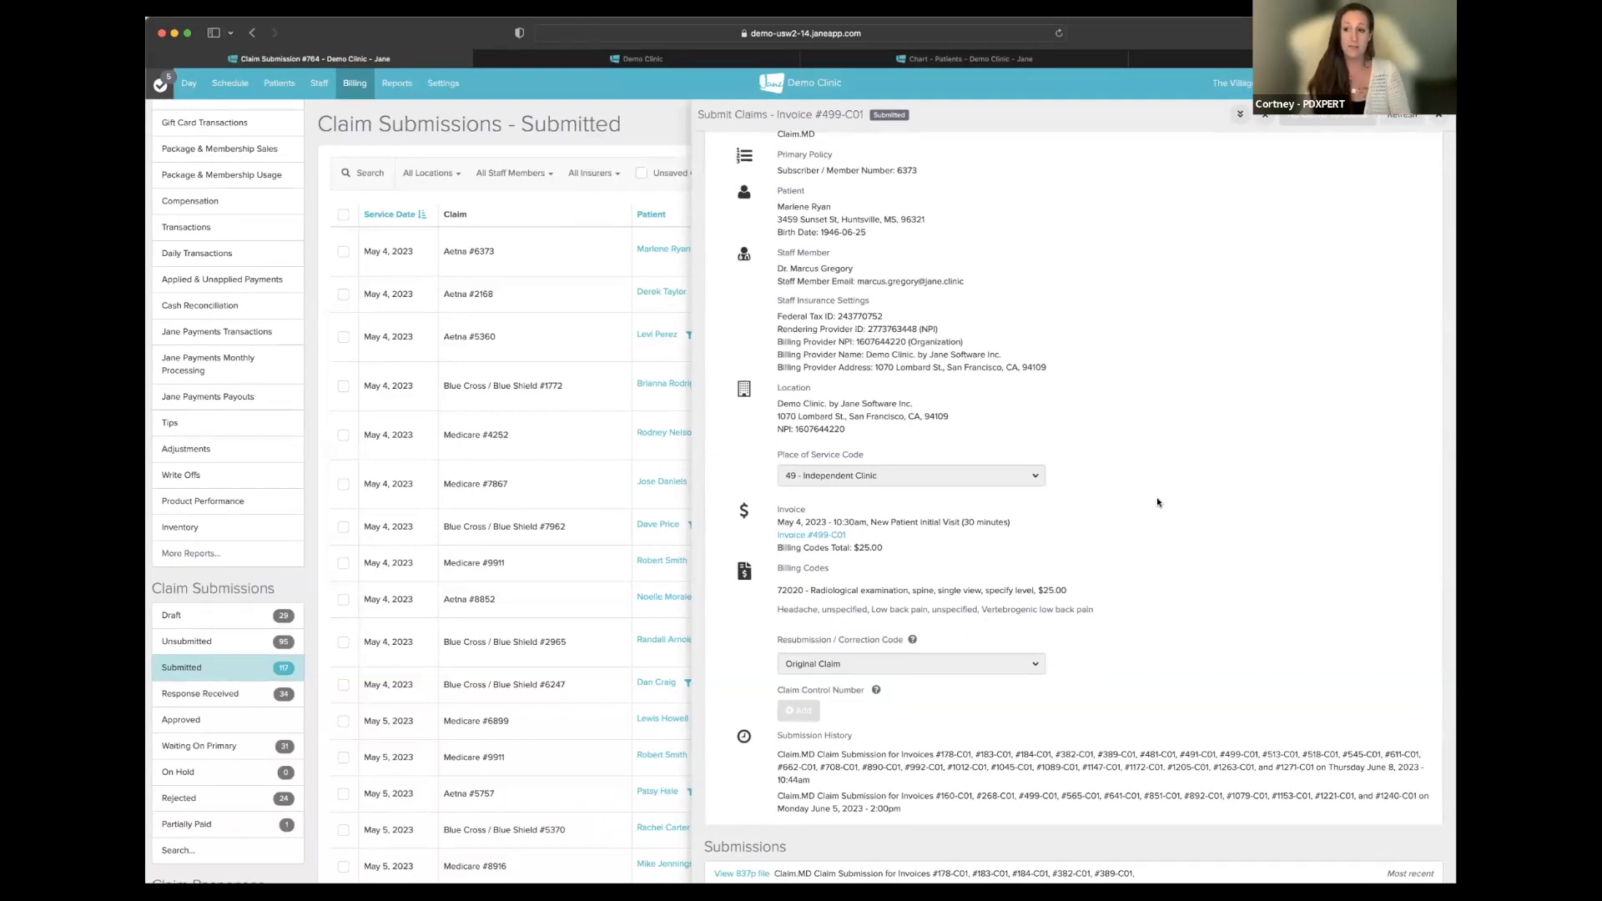
drag(777, 735, 857, 737)
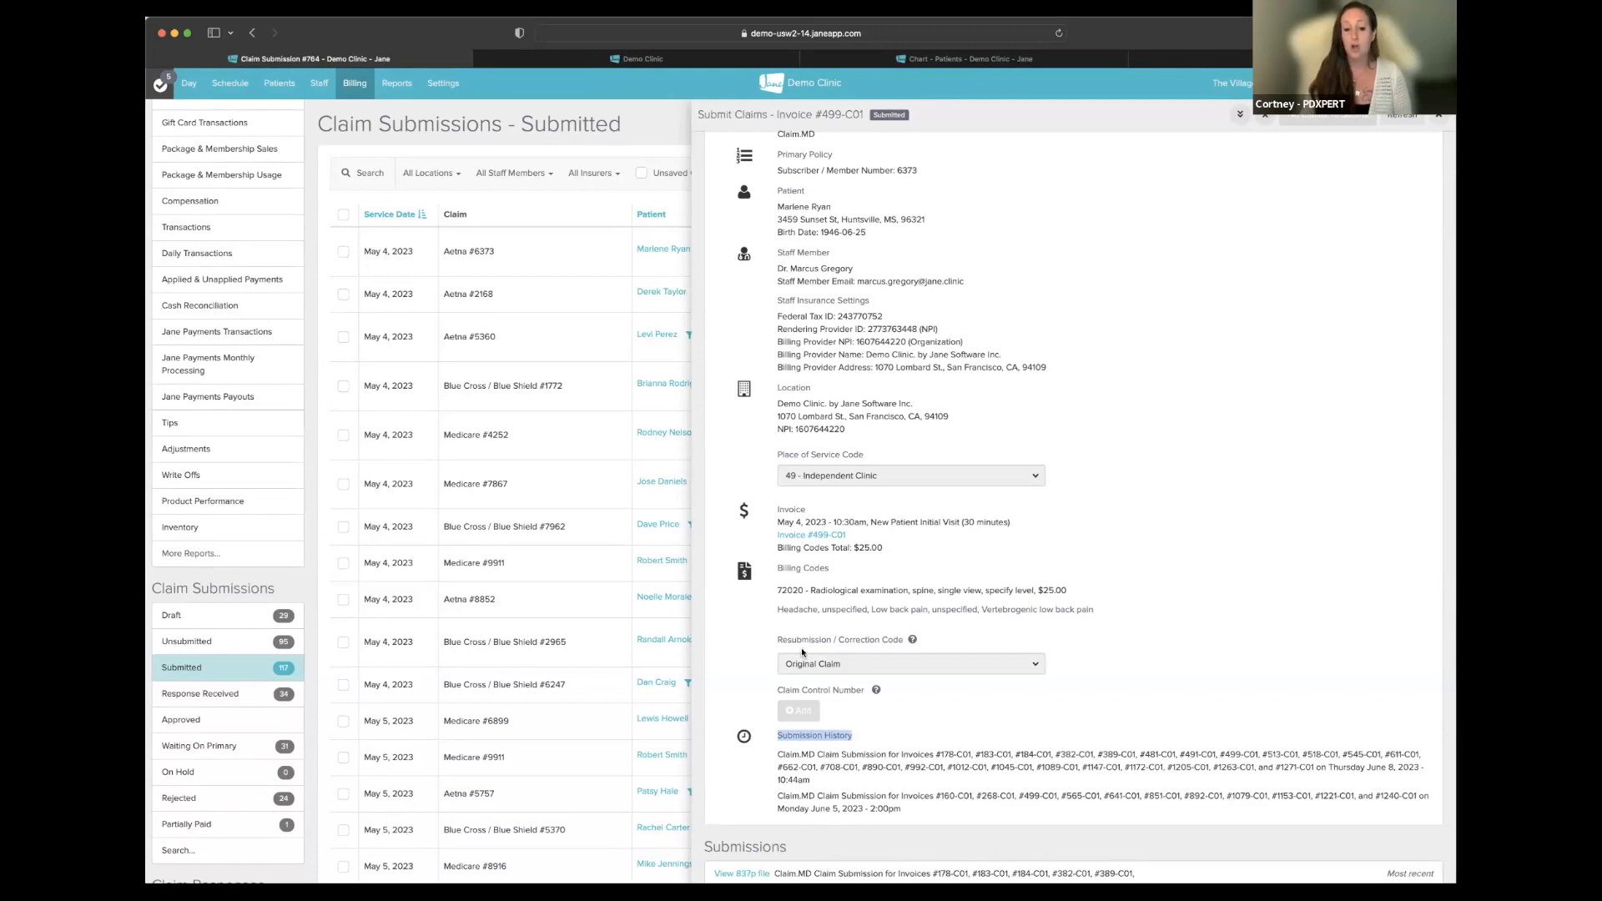
drag(776, 639, 931, 639)
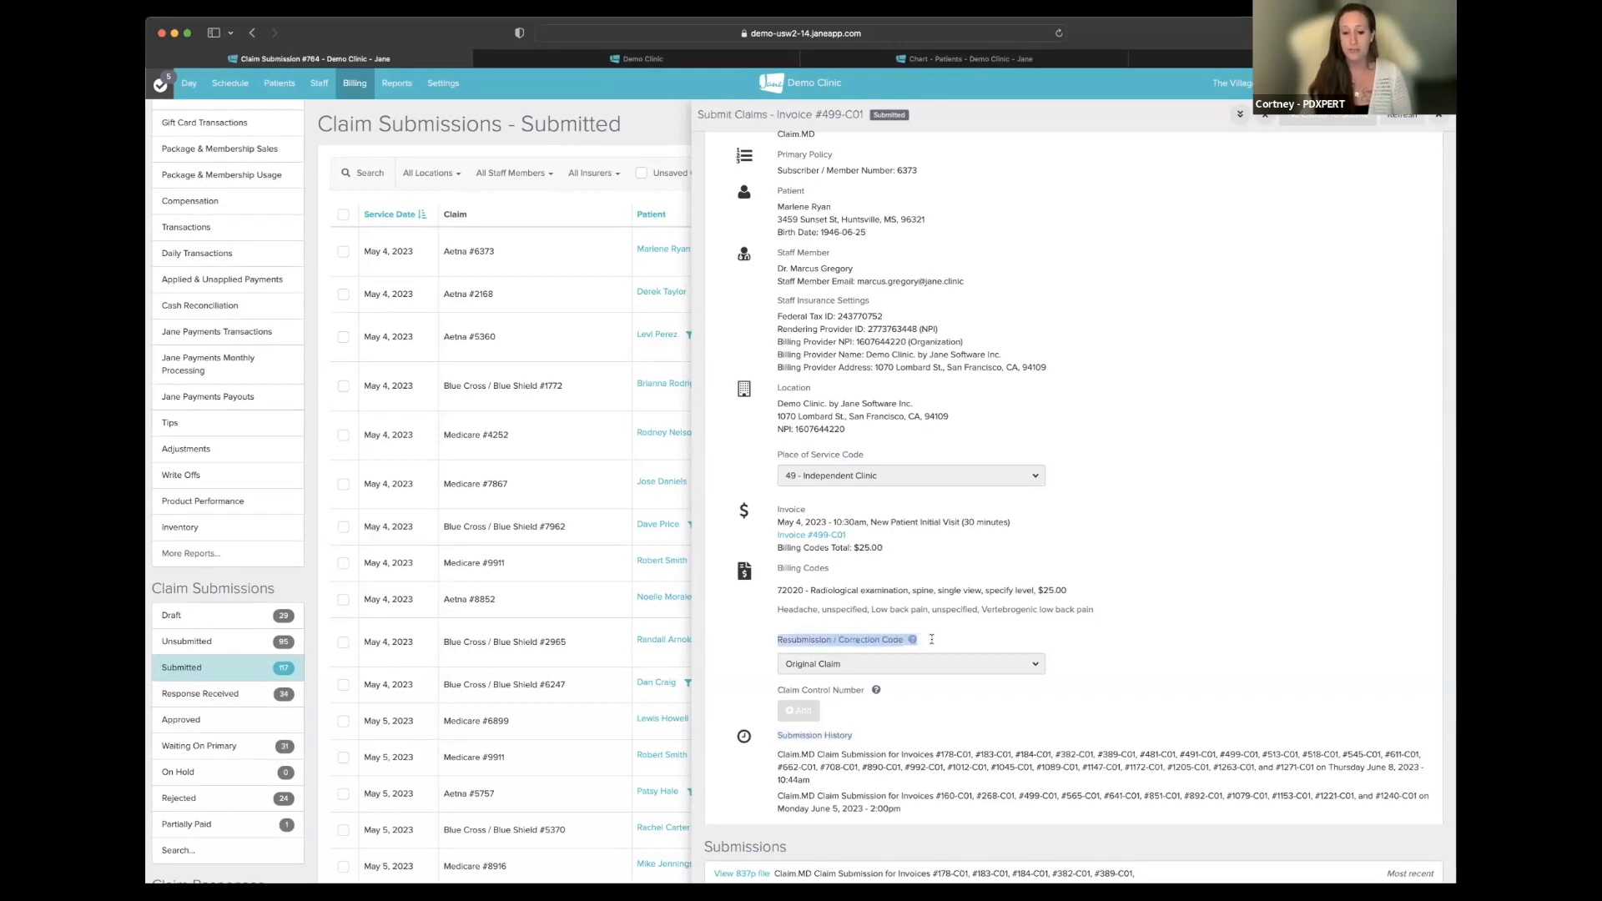
click(776, 689)
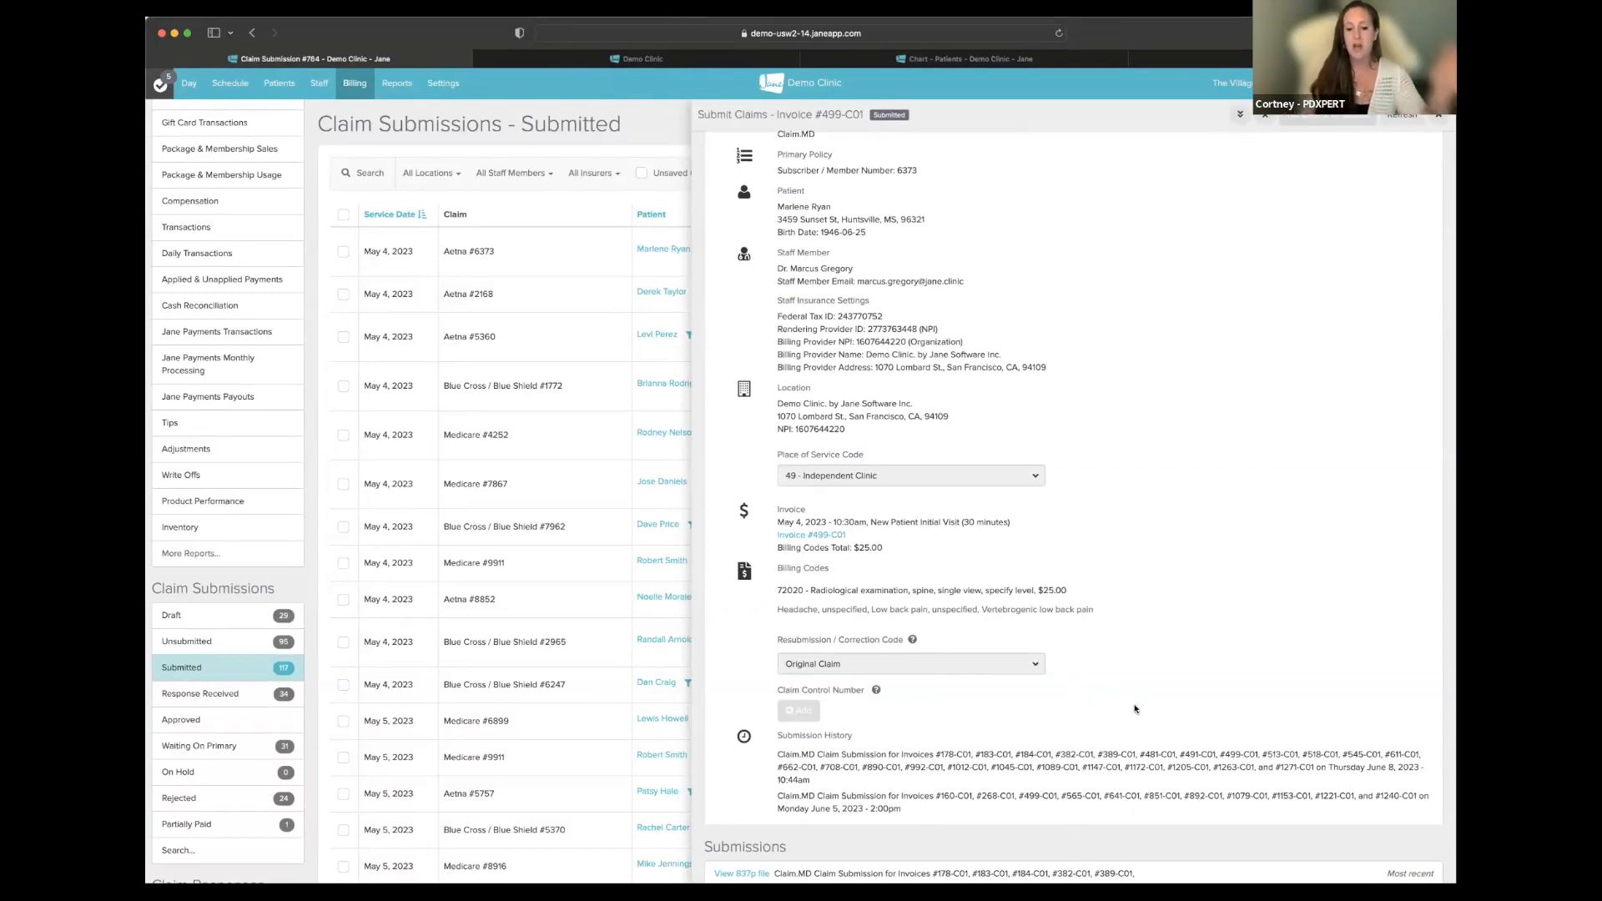
drag(779, 755, 813, 780)
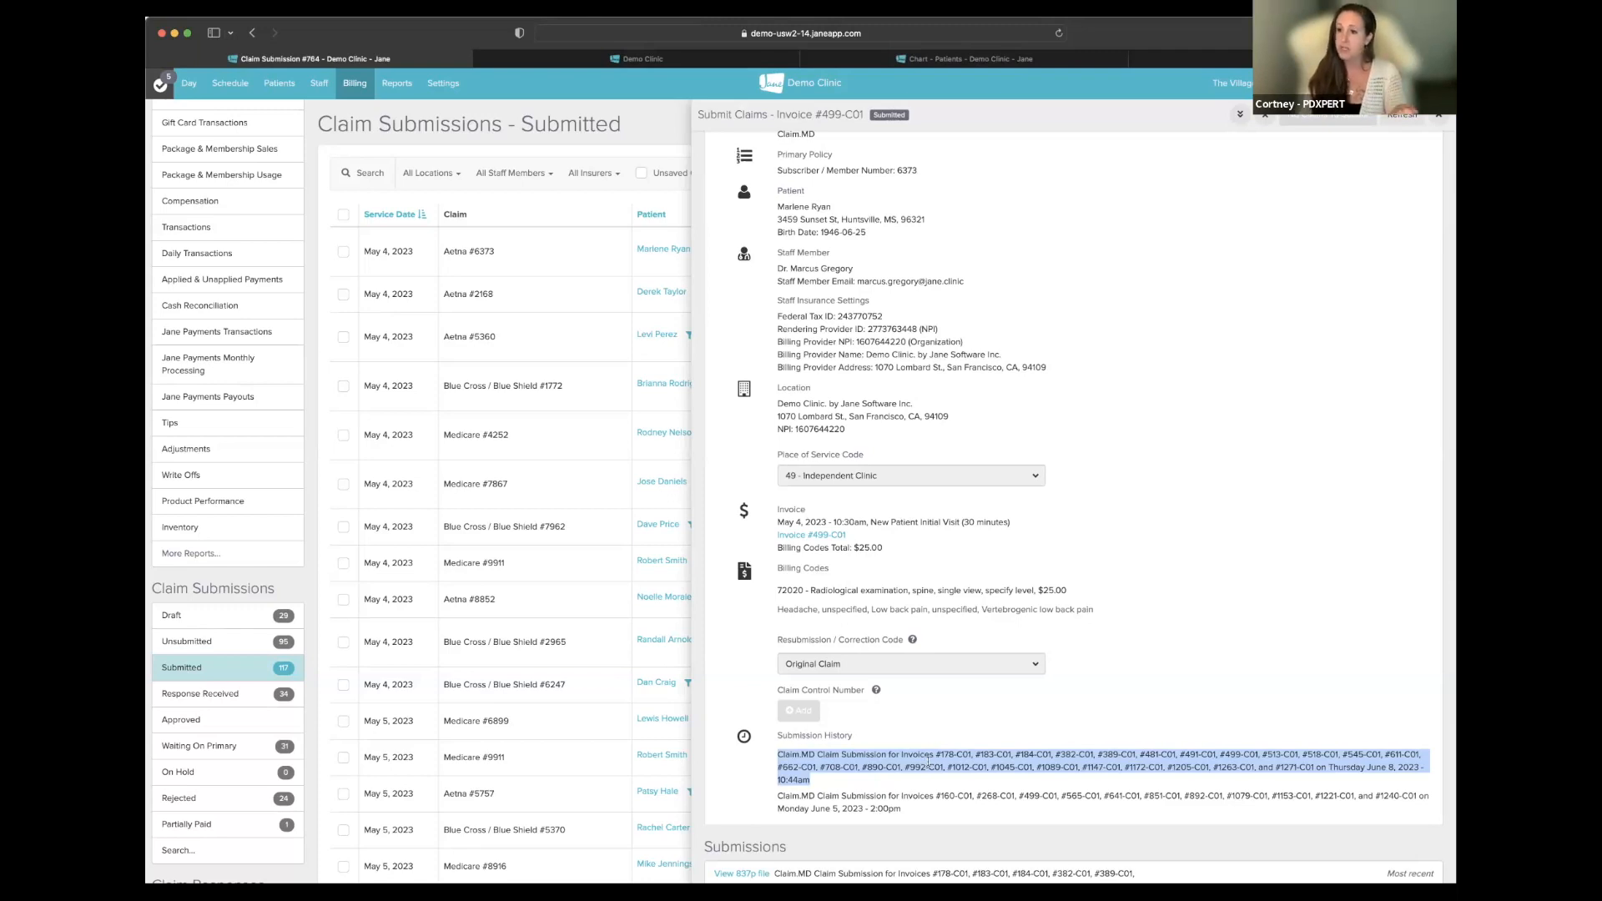
click(875, 782)
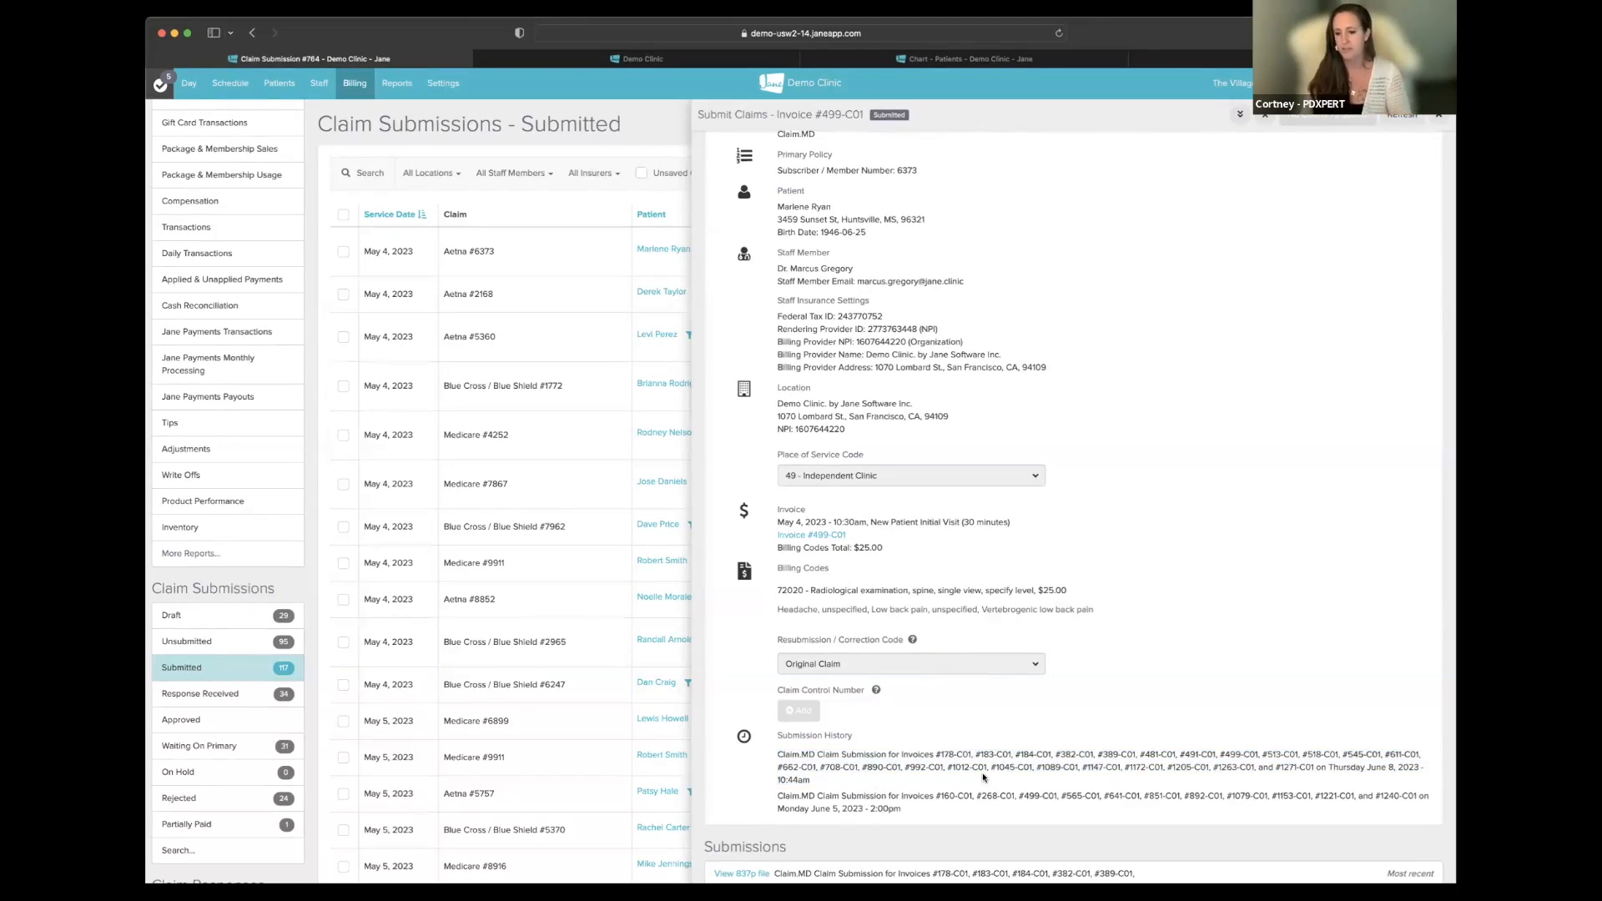